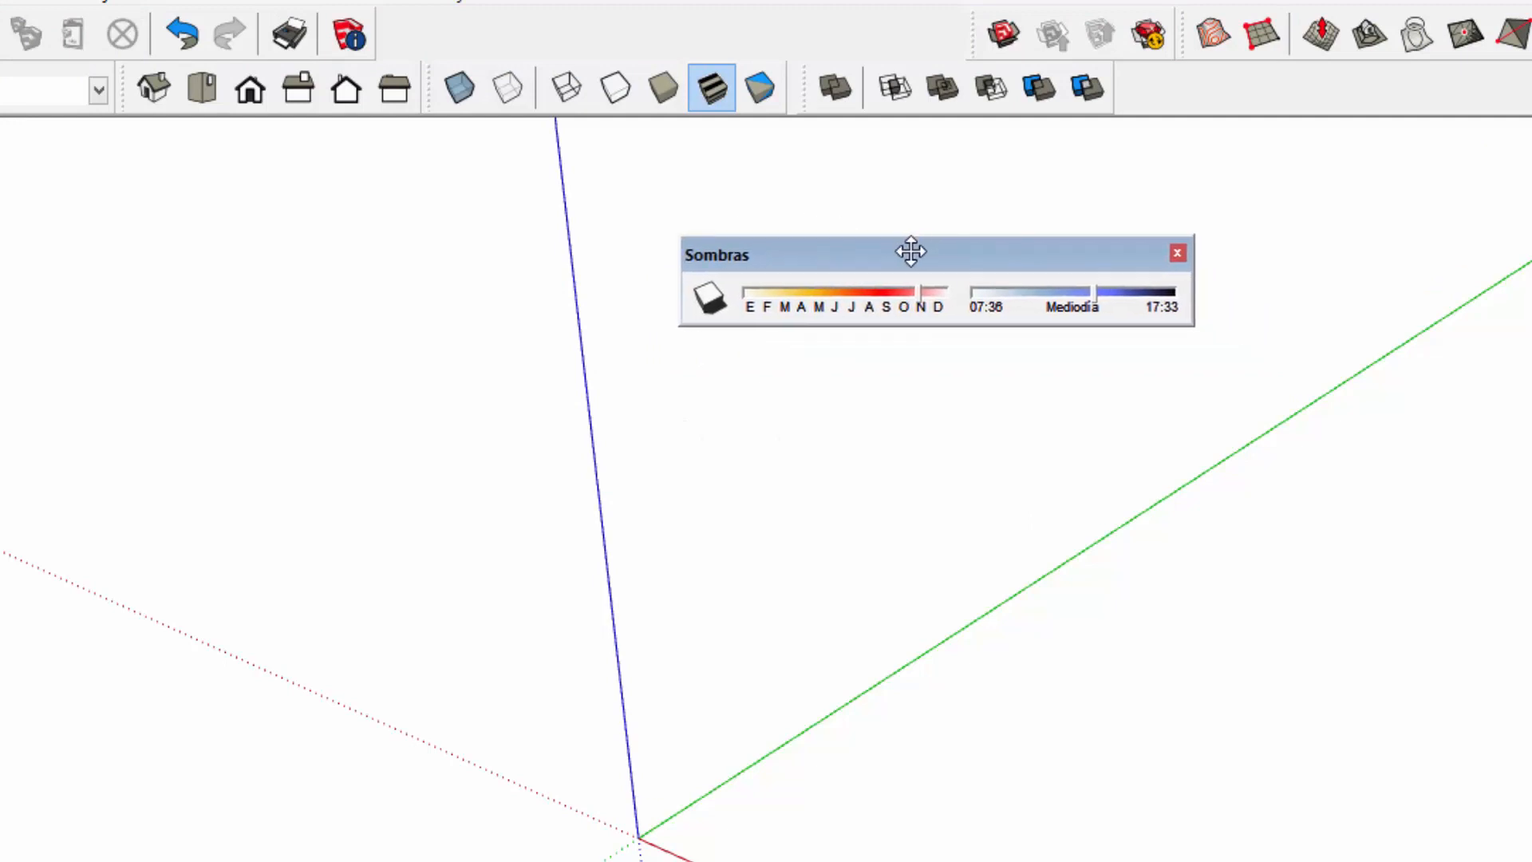
- Reposition the floating Sombras toolbar over the drawing area and expand the Sombras settings in the default tray
left_click_drag(759, 250, 405, 202)
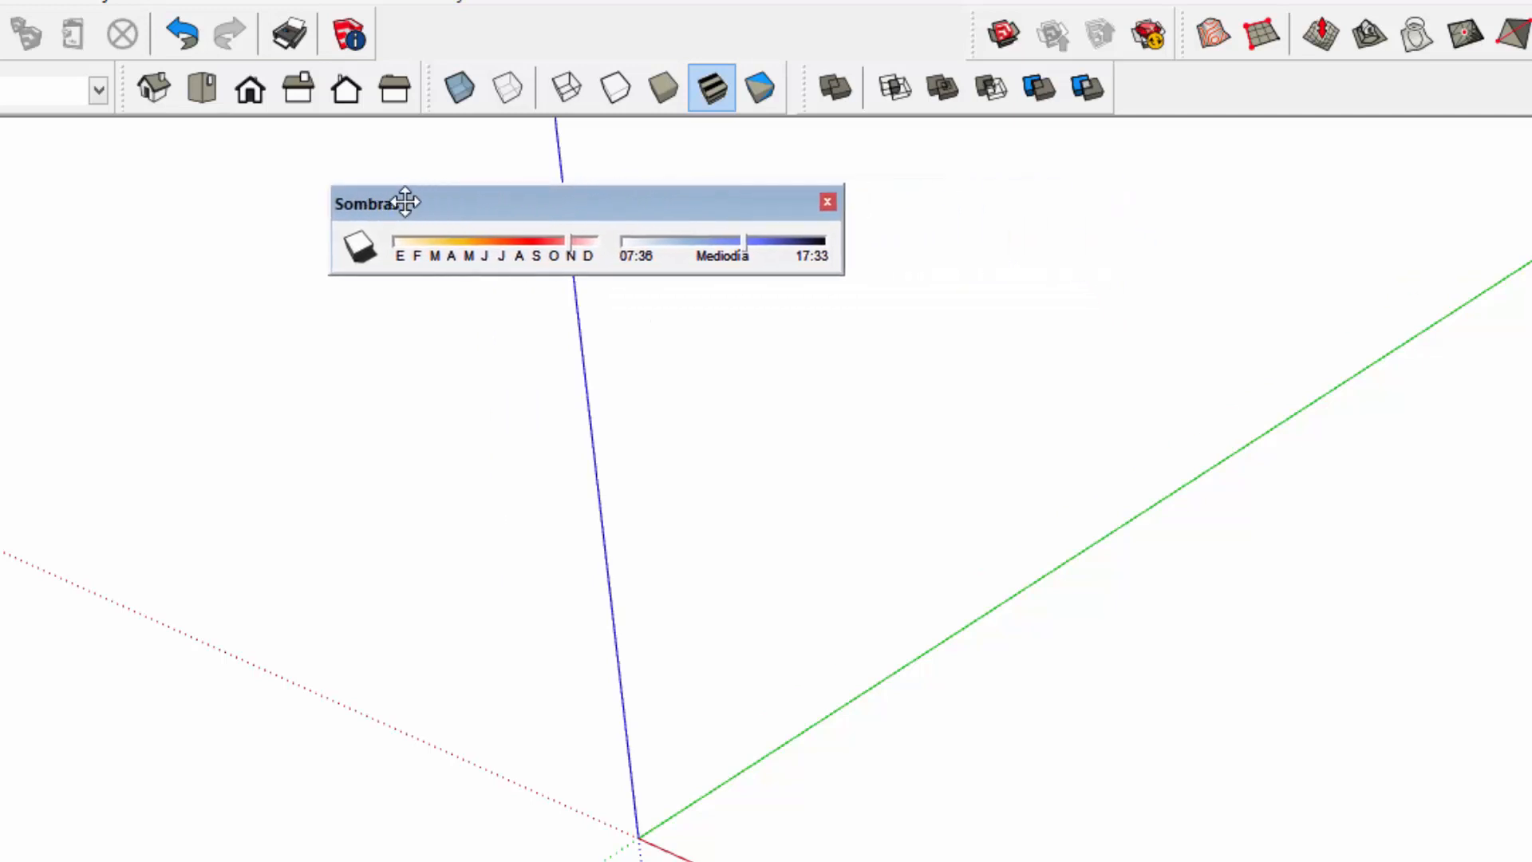
middle_click_drag(1053, 365, 684, 227)
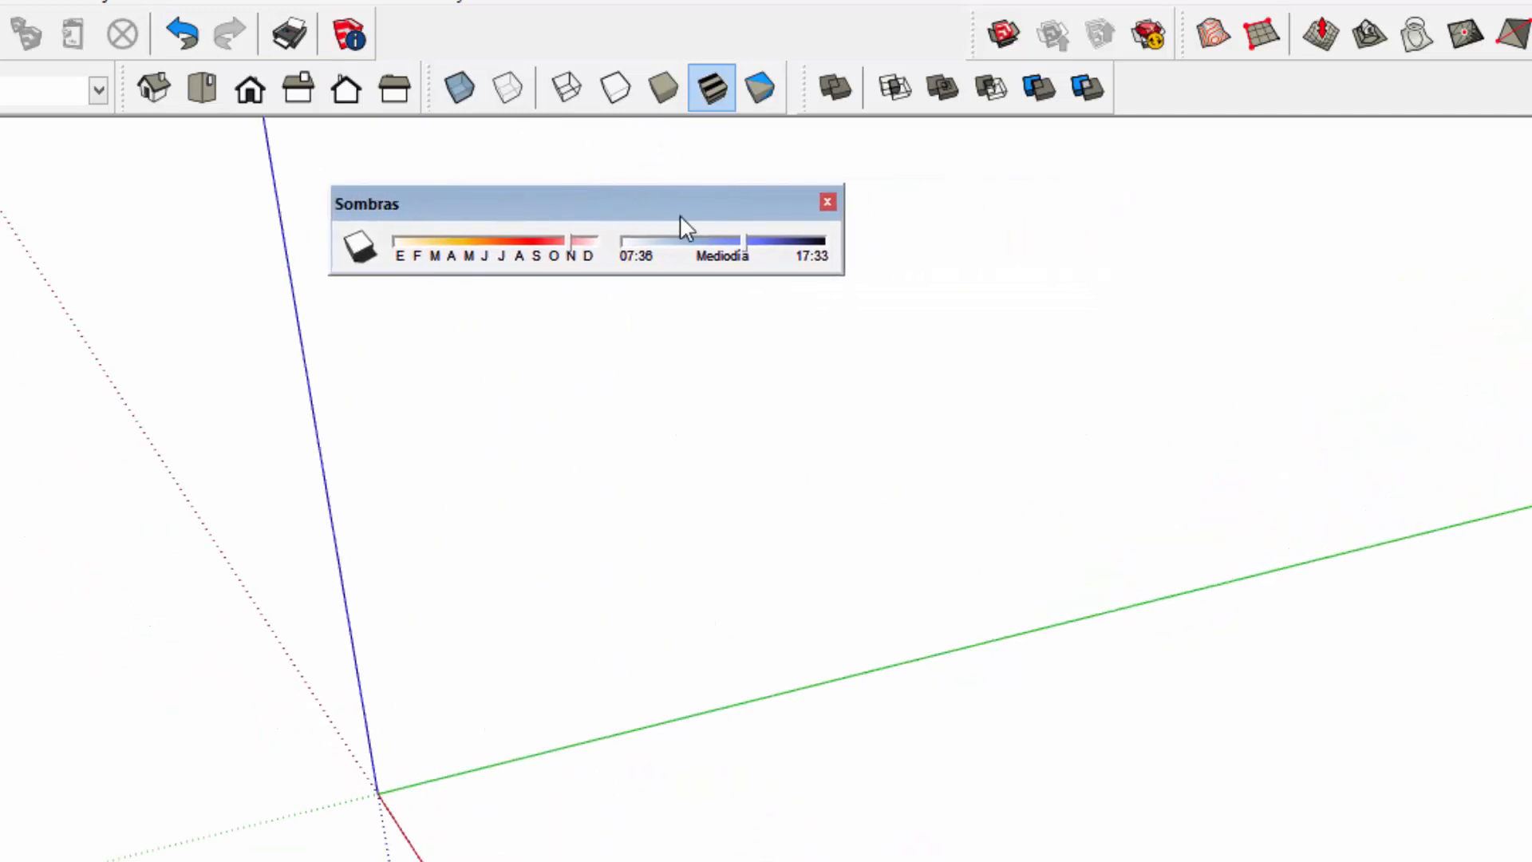
left_click_drag(680, 216, 833, 201)
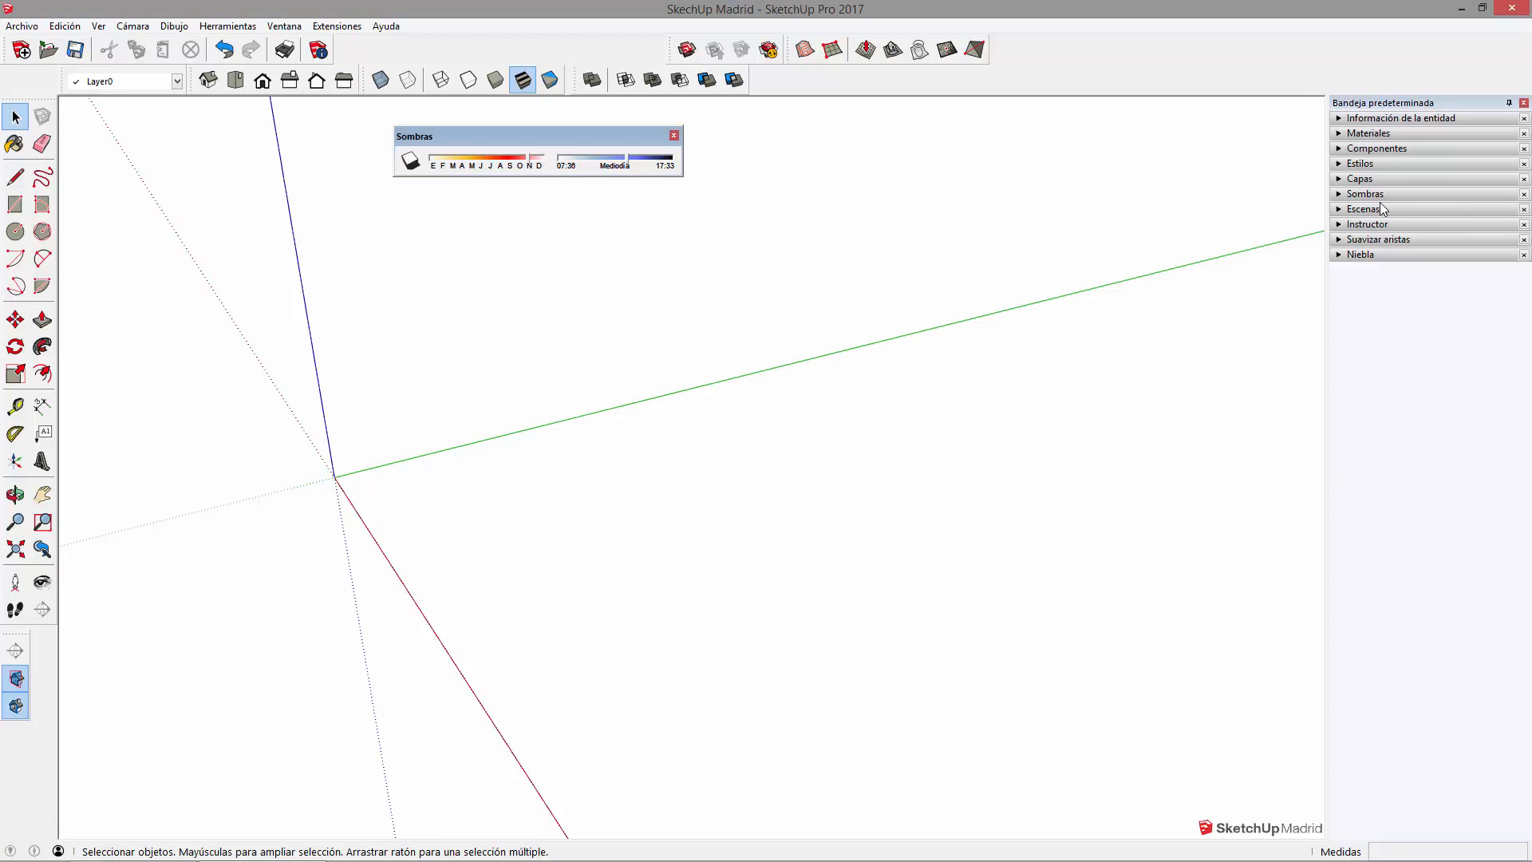
left_click(1339, 195)
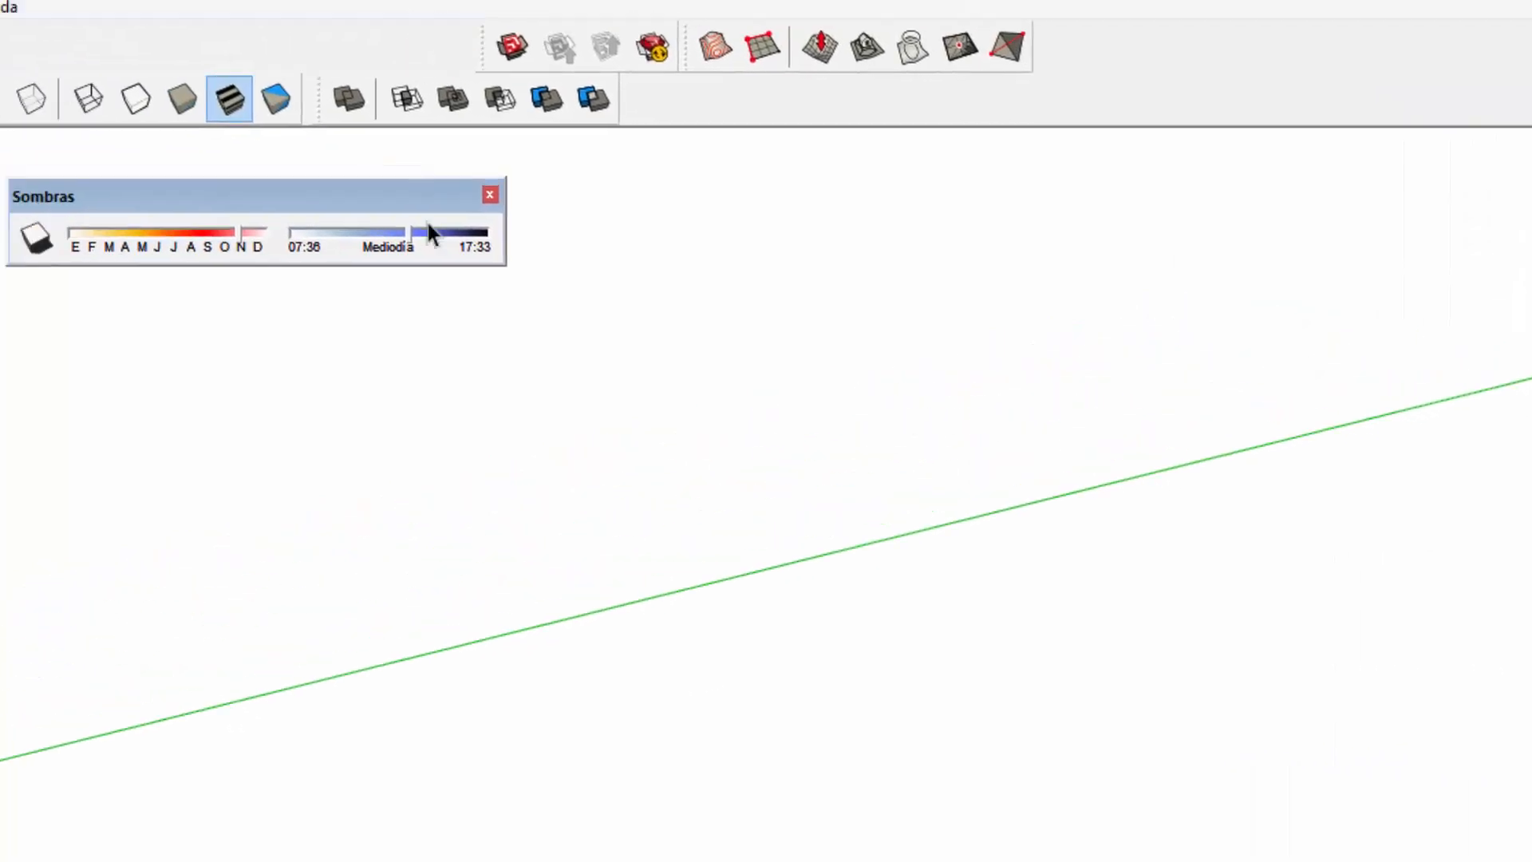
- Review which panels are enabled in the default tray, checking that Sombras is among them
left_click(68, 46)
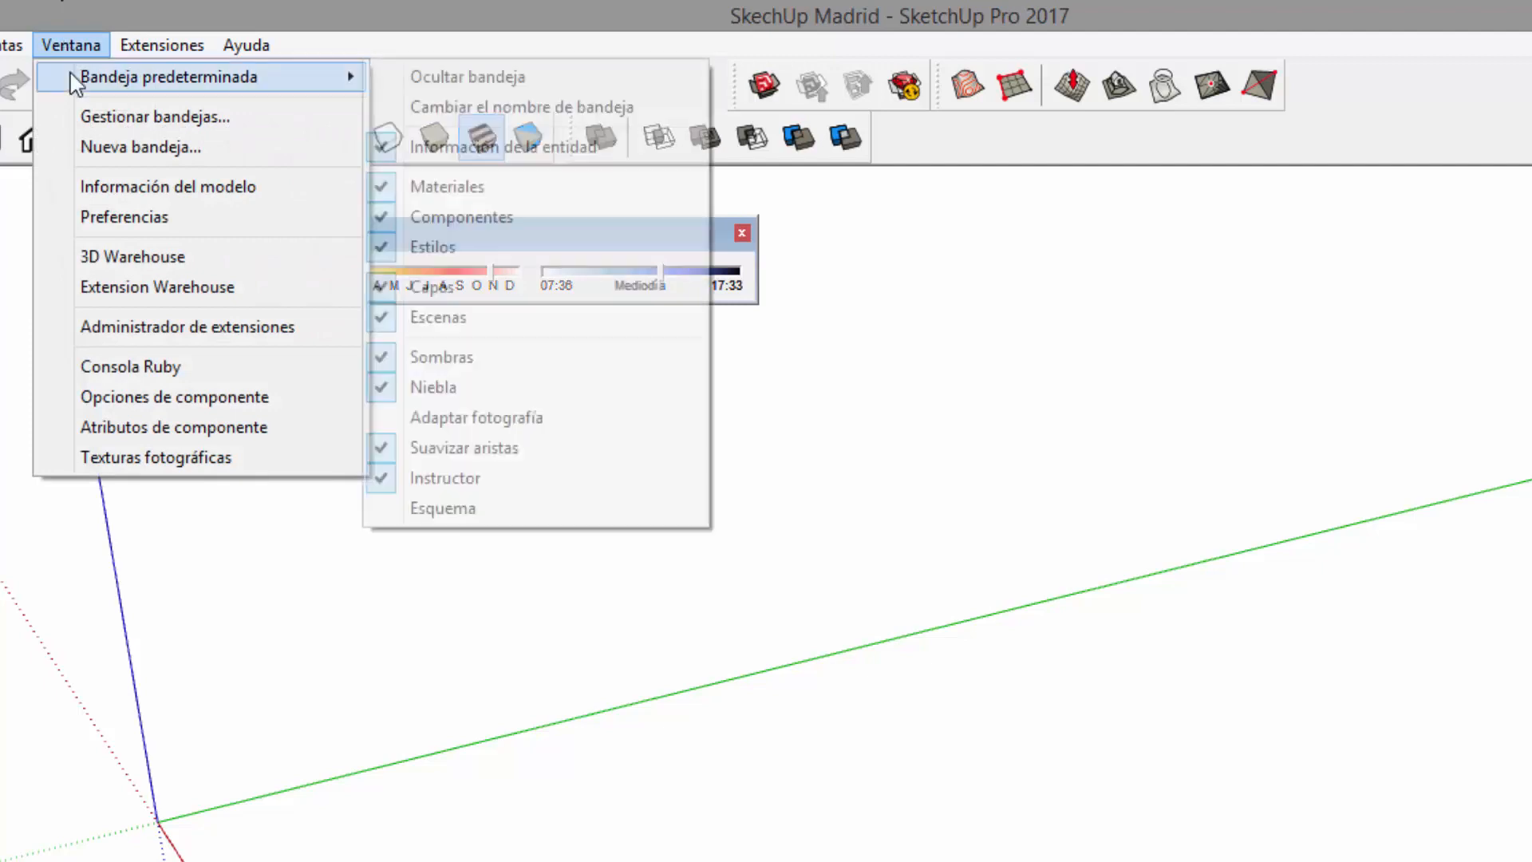
mouse_move(90, 88)
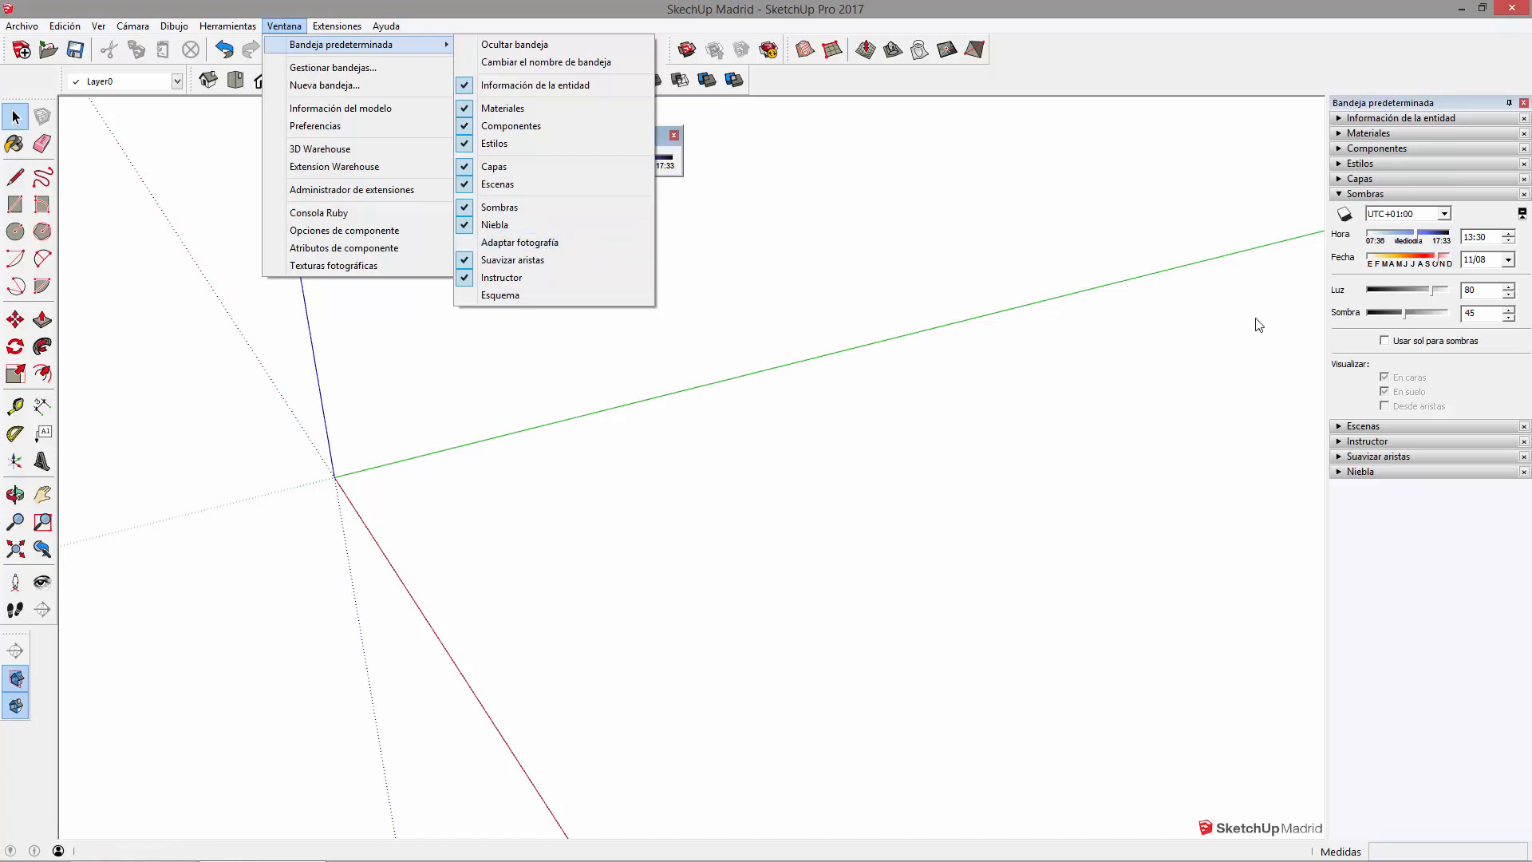
left_click(284, 26)
left_click(284, 26)
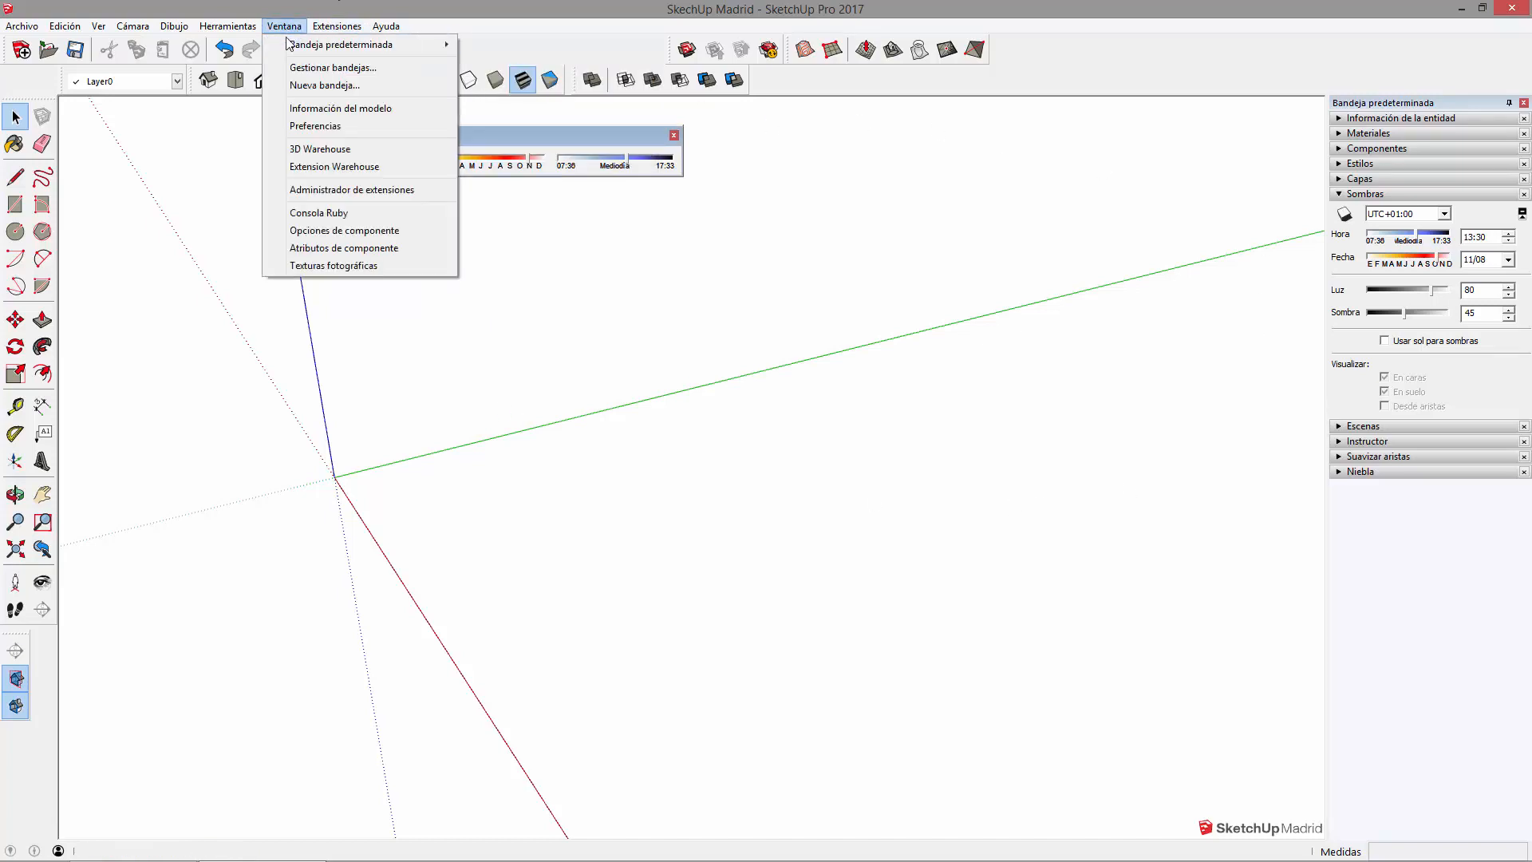
mouse_move(297, 47)
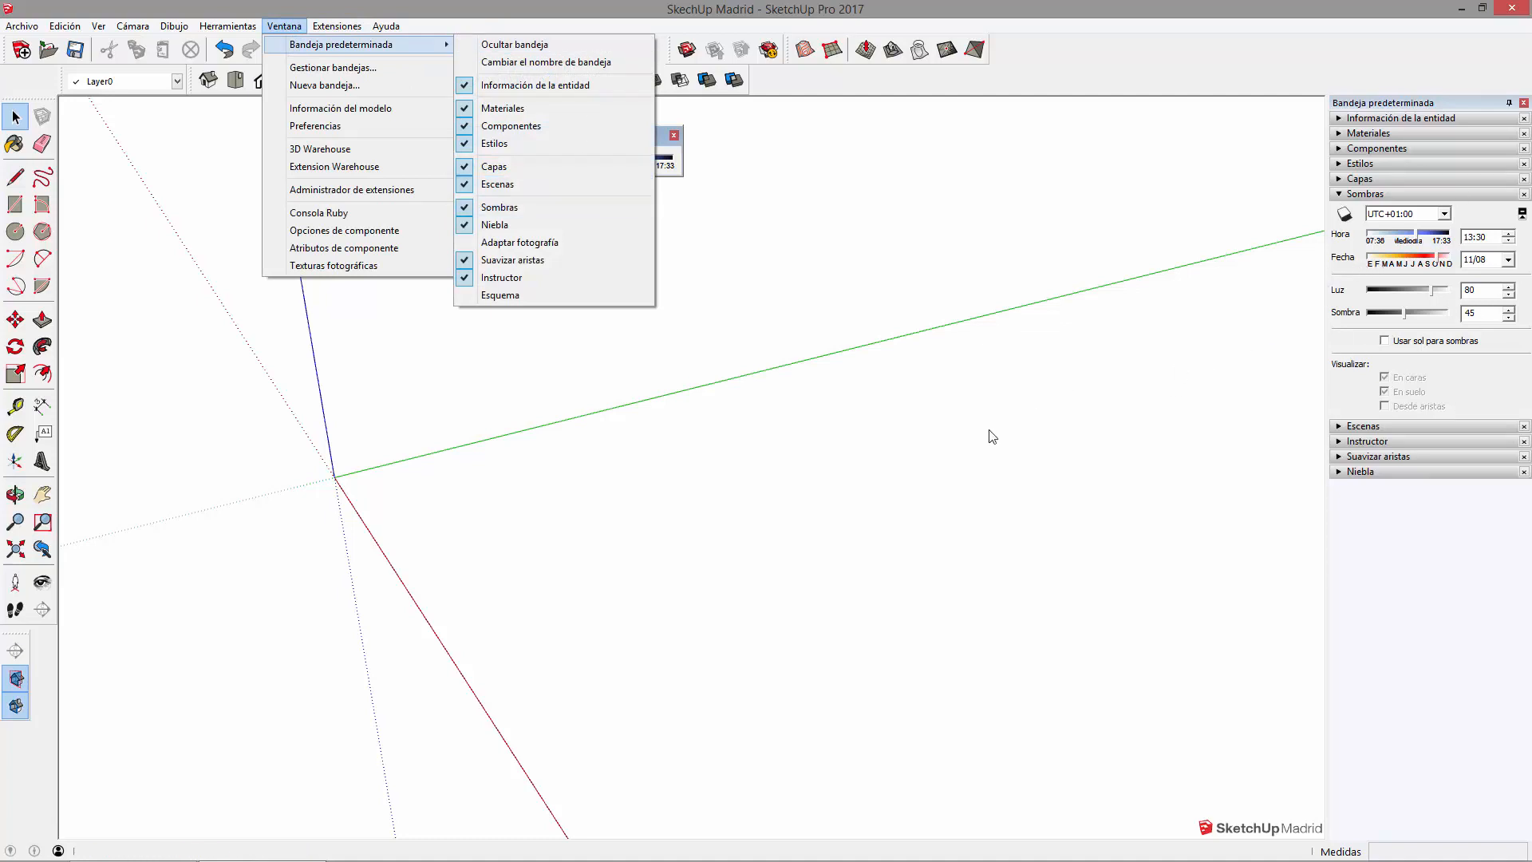
key("Escape")
key("Escape")
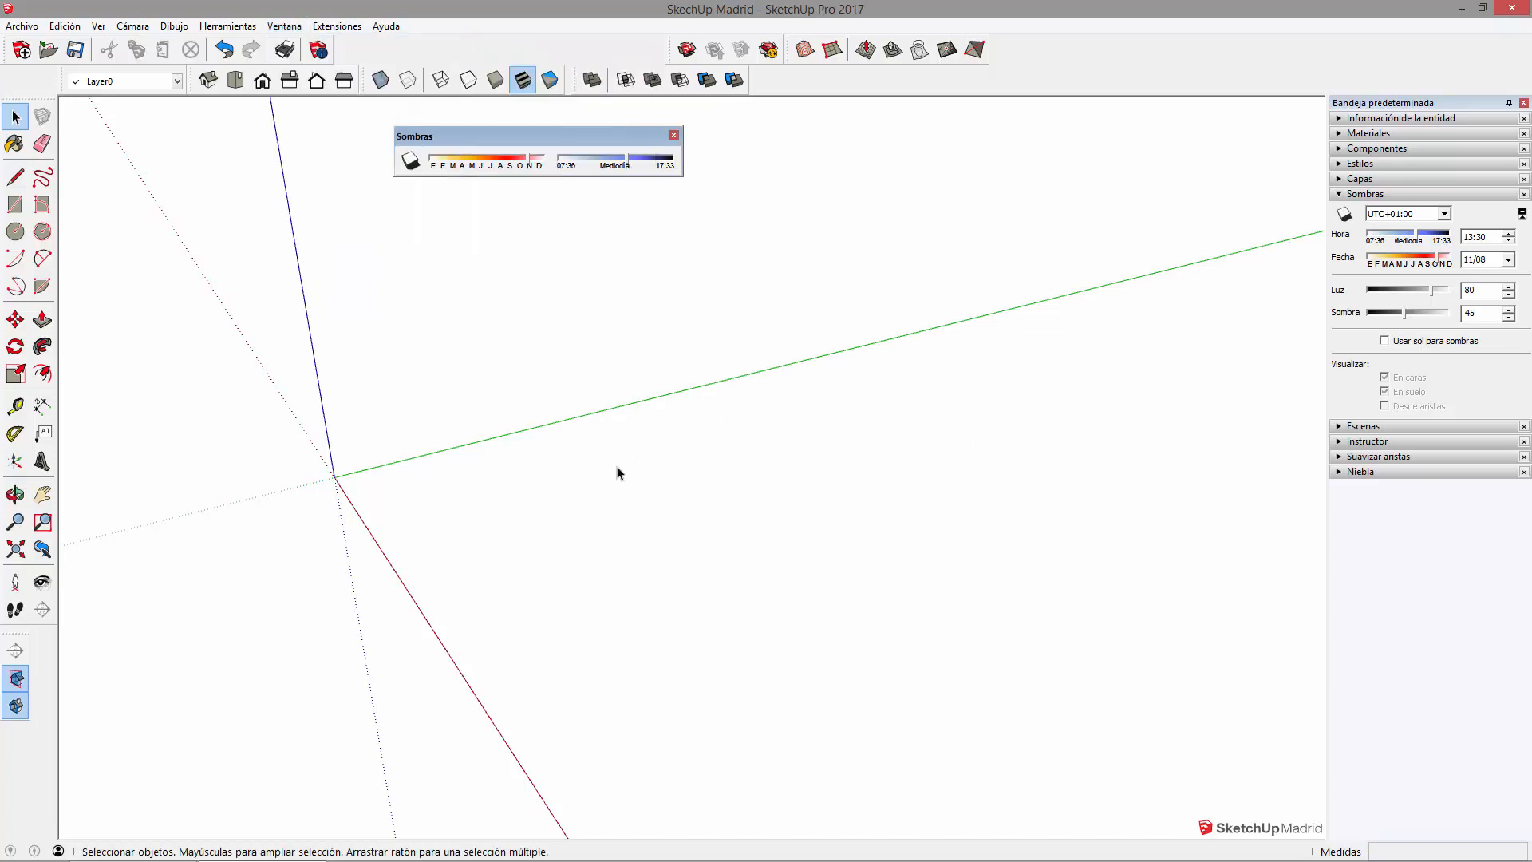
- Shift the floating Sombras toolbar slightly and draw a 10 by 5 m rectangle on the ground beside the origin
middle_click_drag(616, 472, 666, 478)
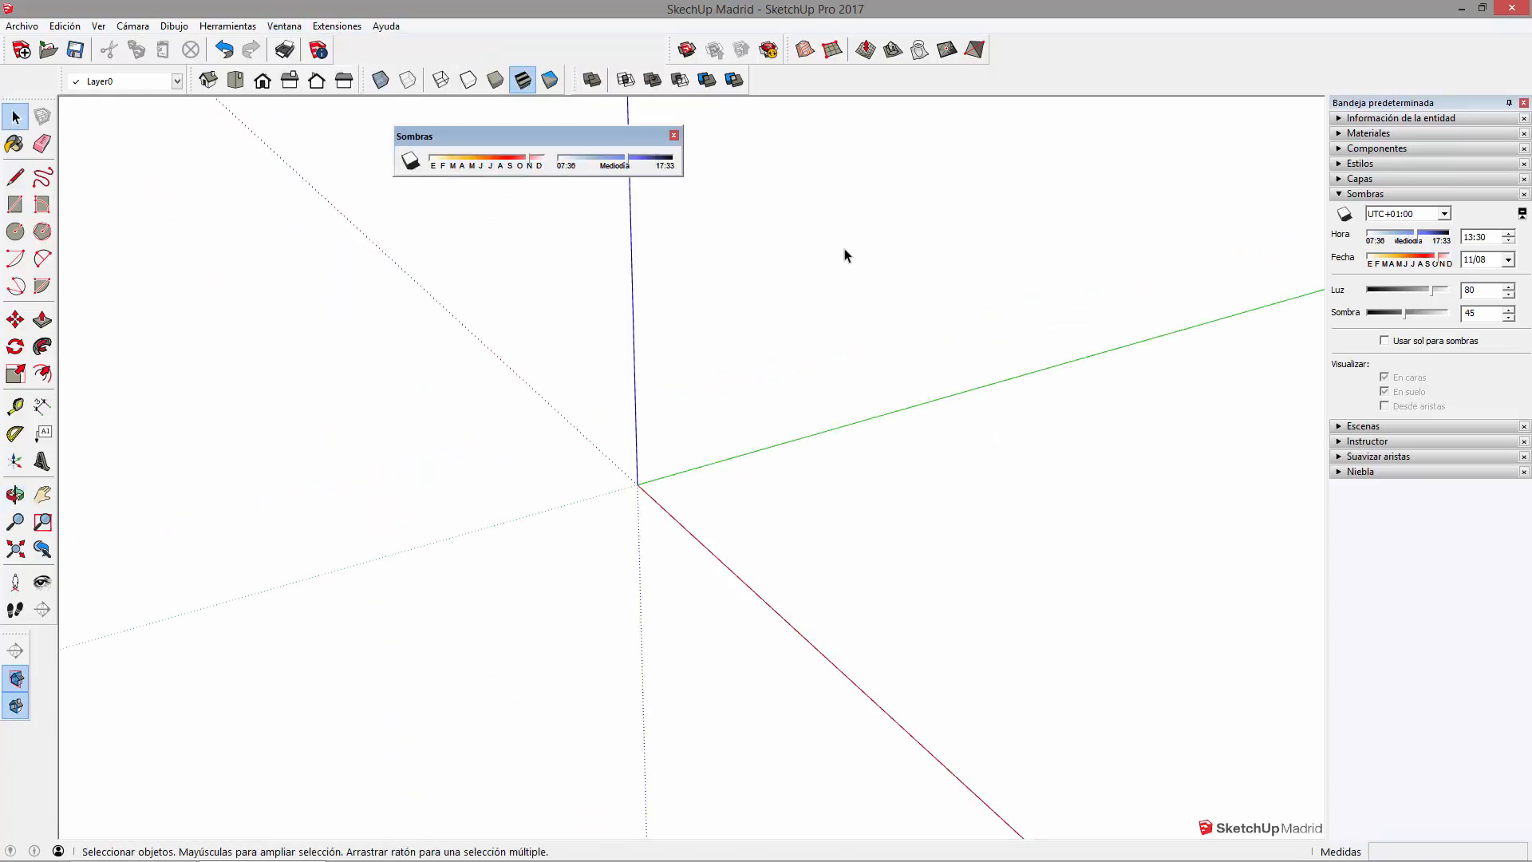
left_click_drag(503, 142, 520, 139)
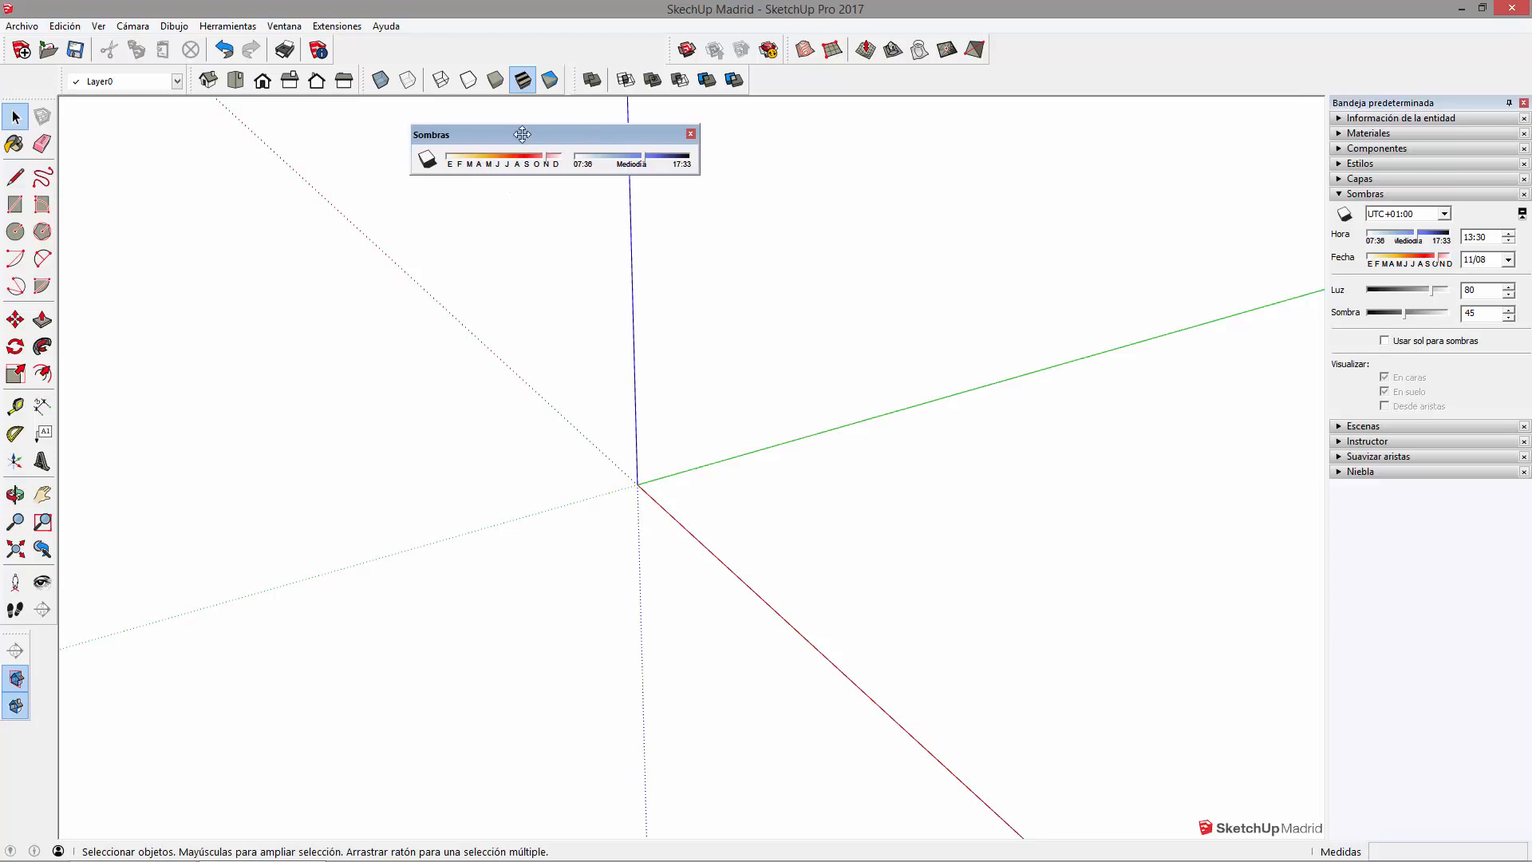
middle_click_drag(806, 557, 801, 578)
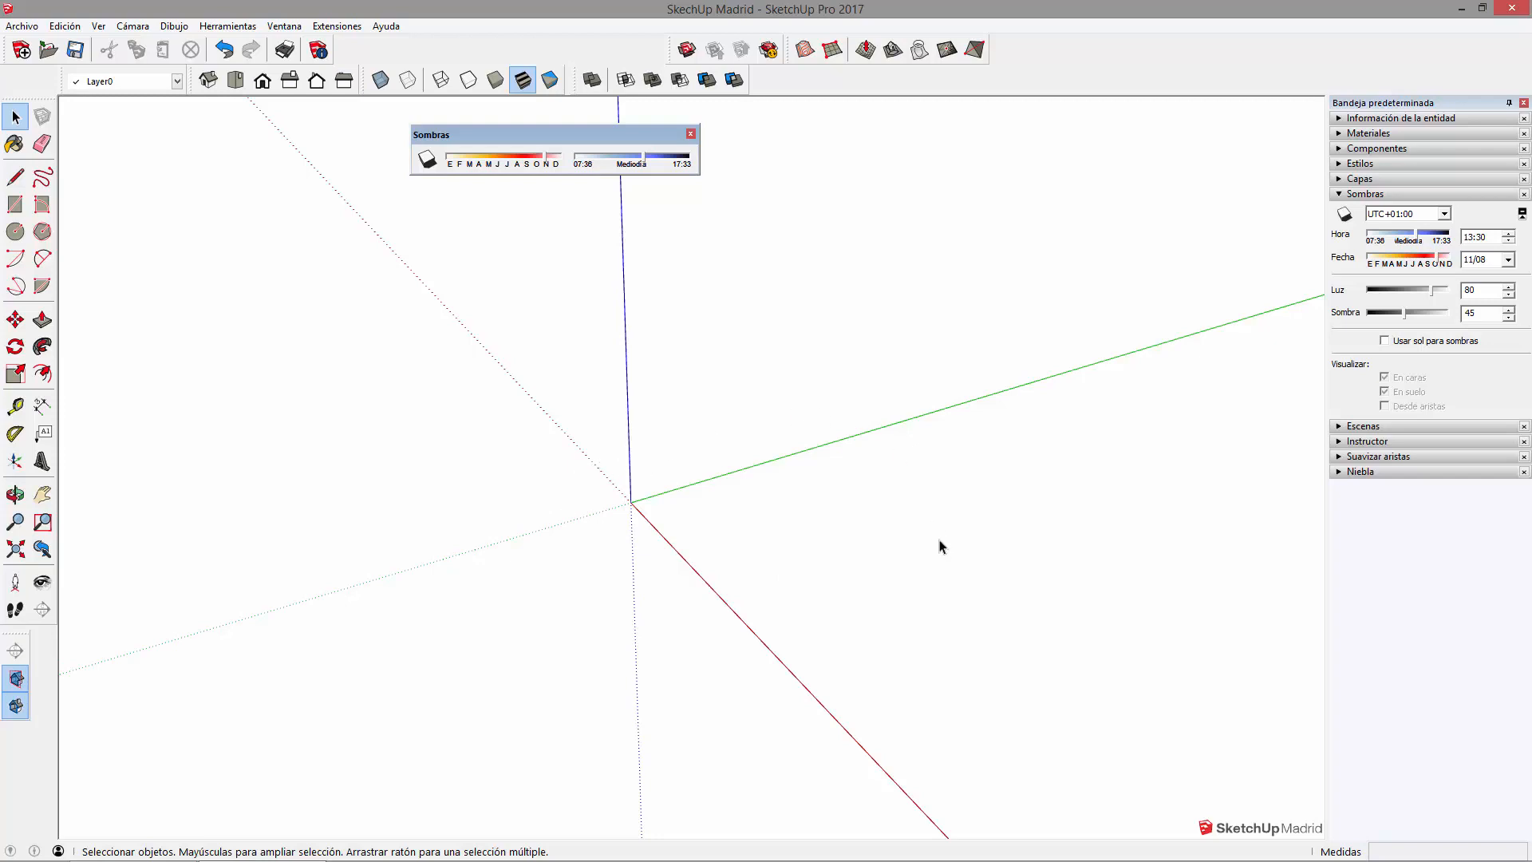
middle_click_drag(700, 584, 798, 619)
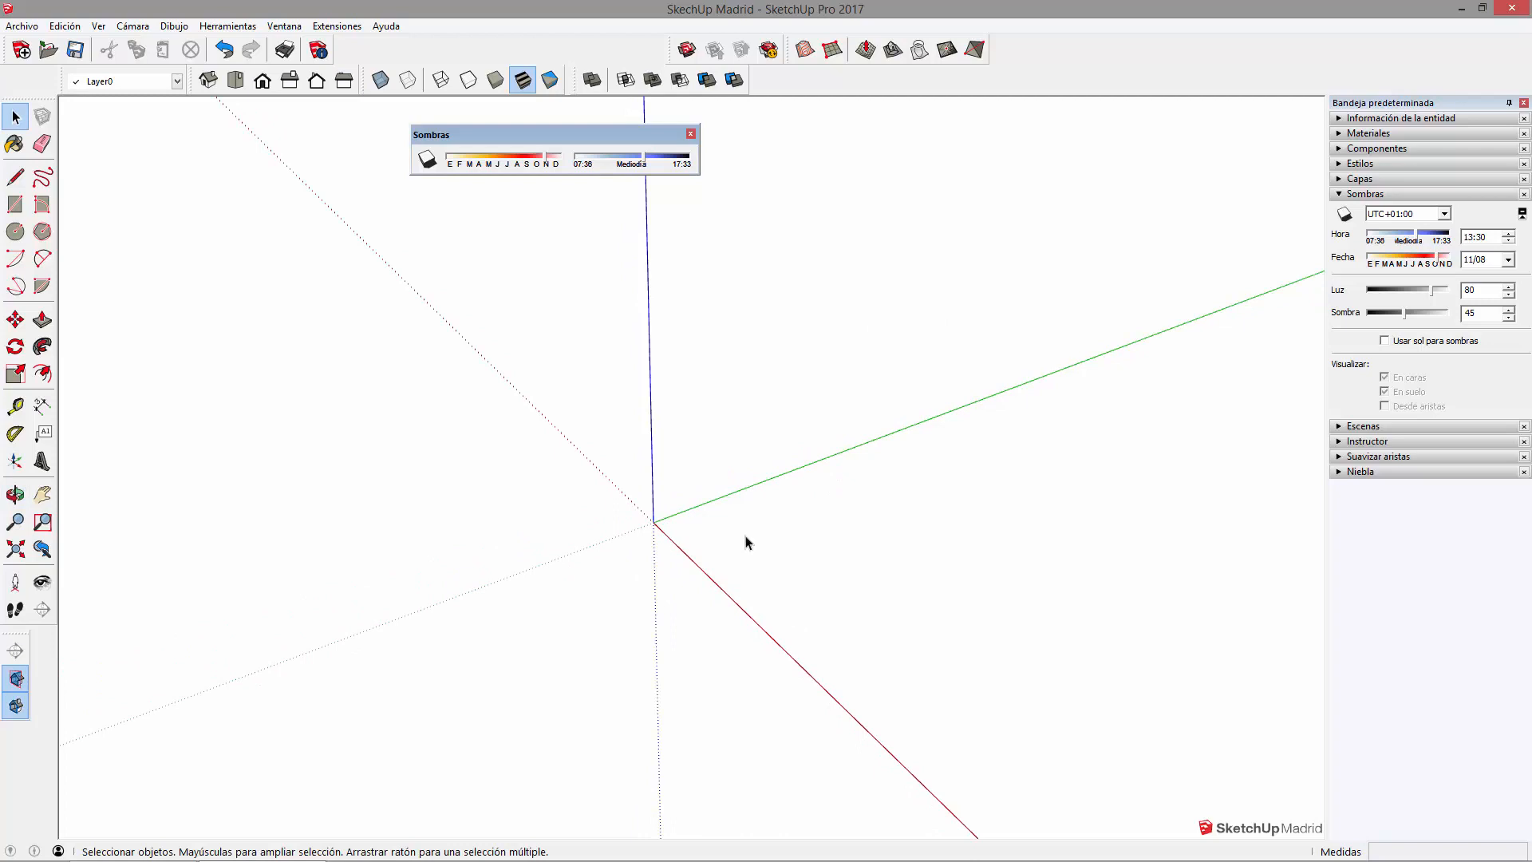
key("r")
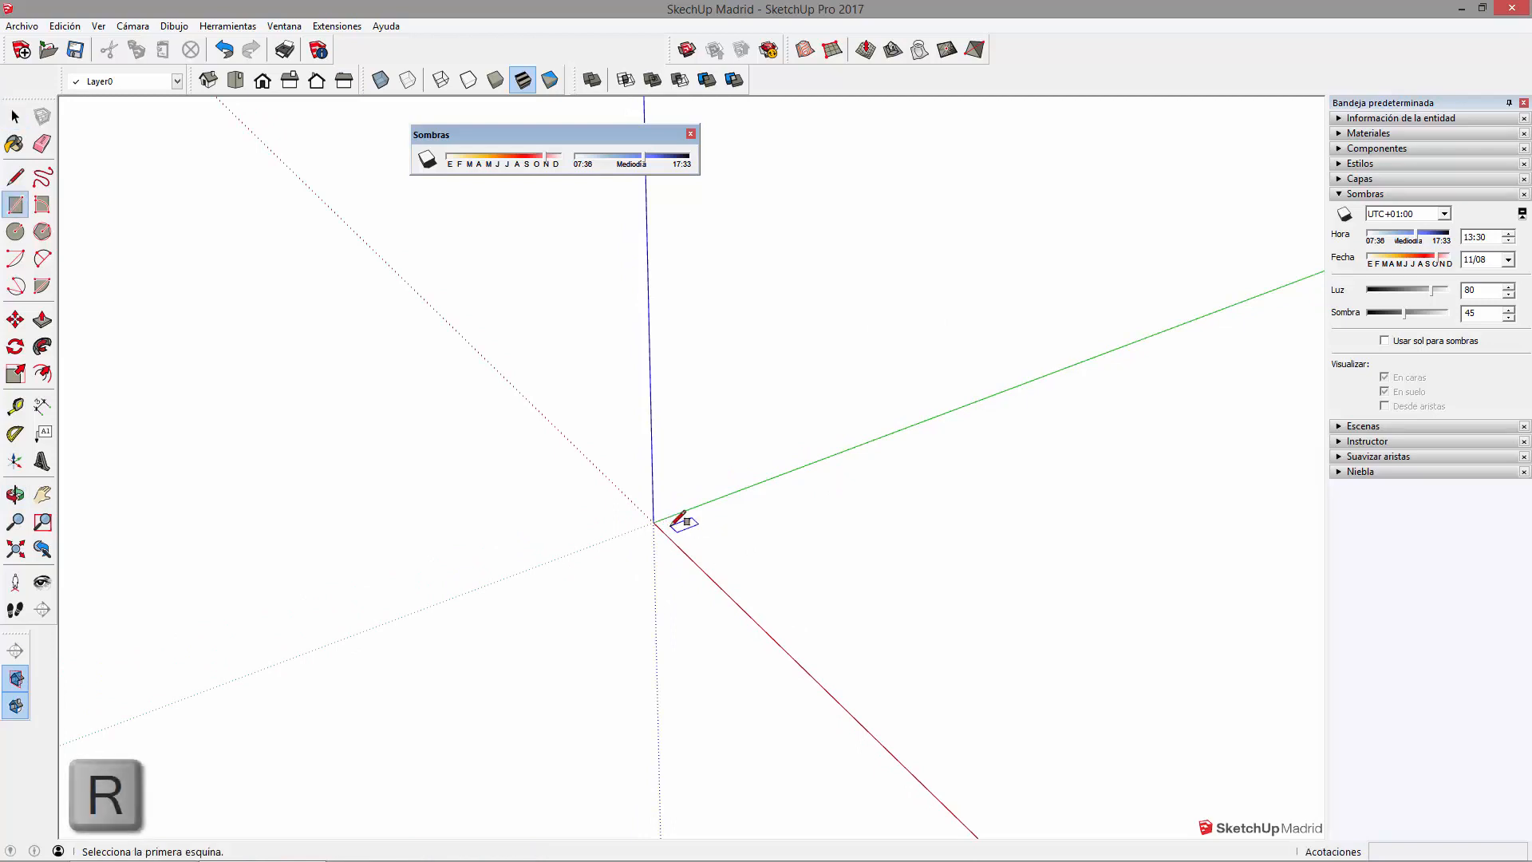
left_click(671, 525)
type("10")
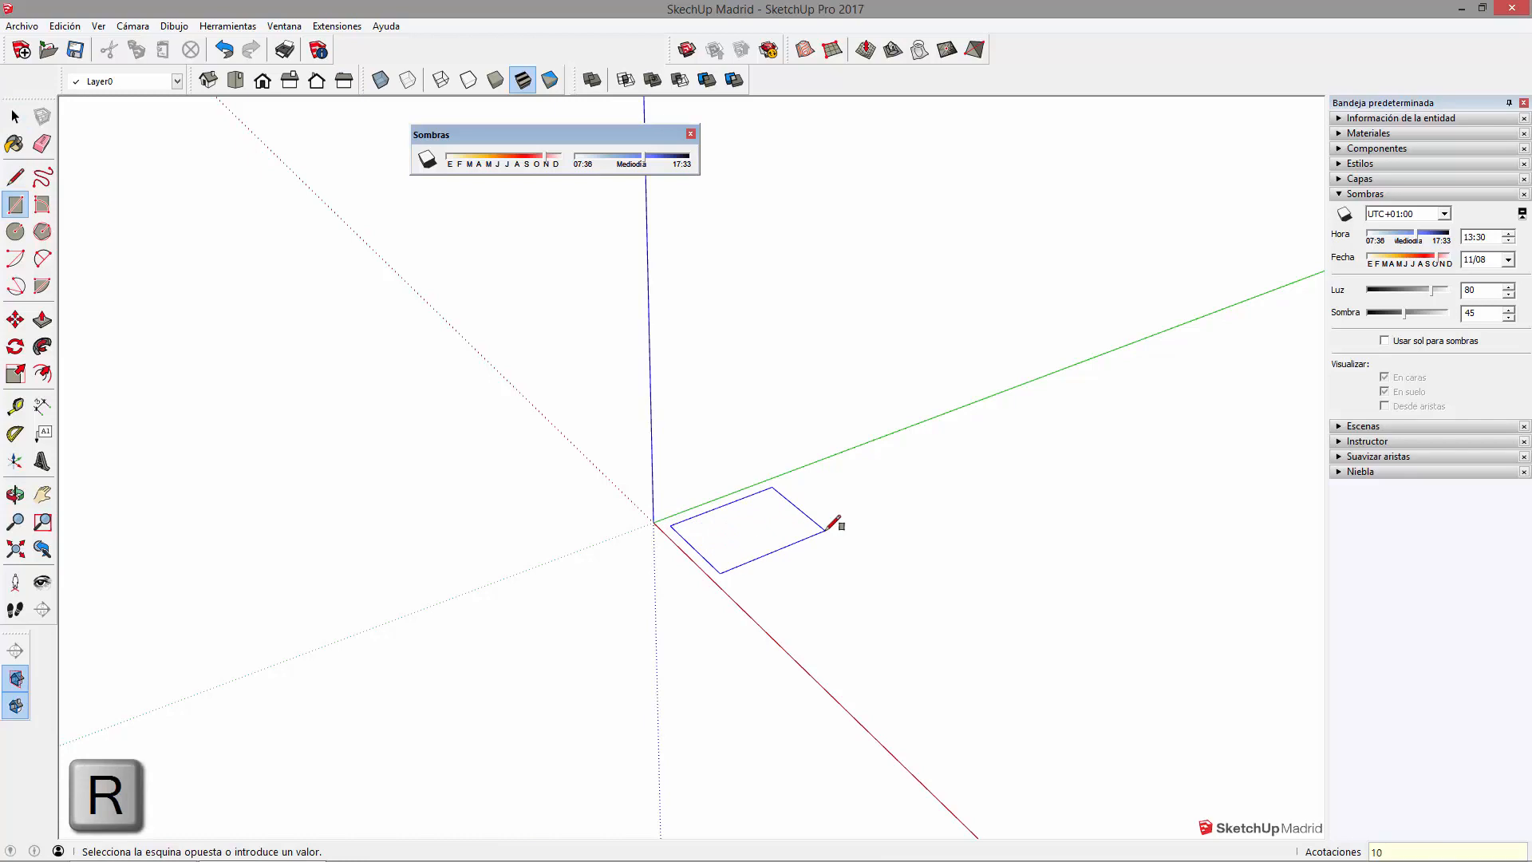
type(";5")
key("Return")
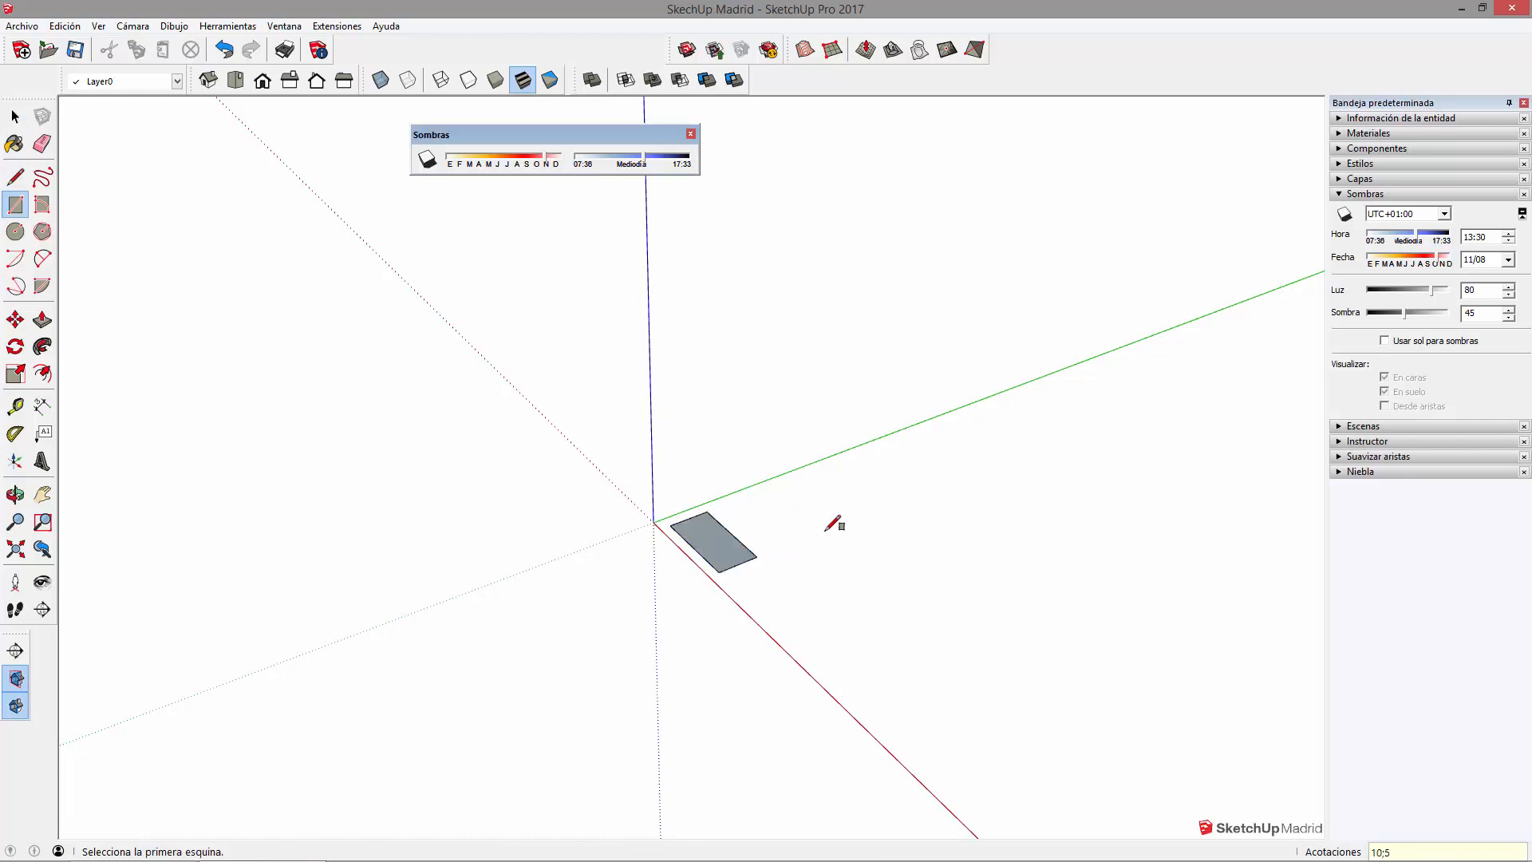
key("space")
- Extrude the rectangle upward 4 m with Push/Pull to form the body of the house
middle_click_drag(826, 530, 540, 546)
scroll(546, 549, "up", 3)
scroll(743, 529, "up", 3)
key("p")
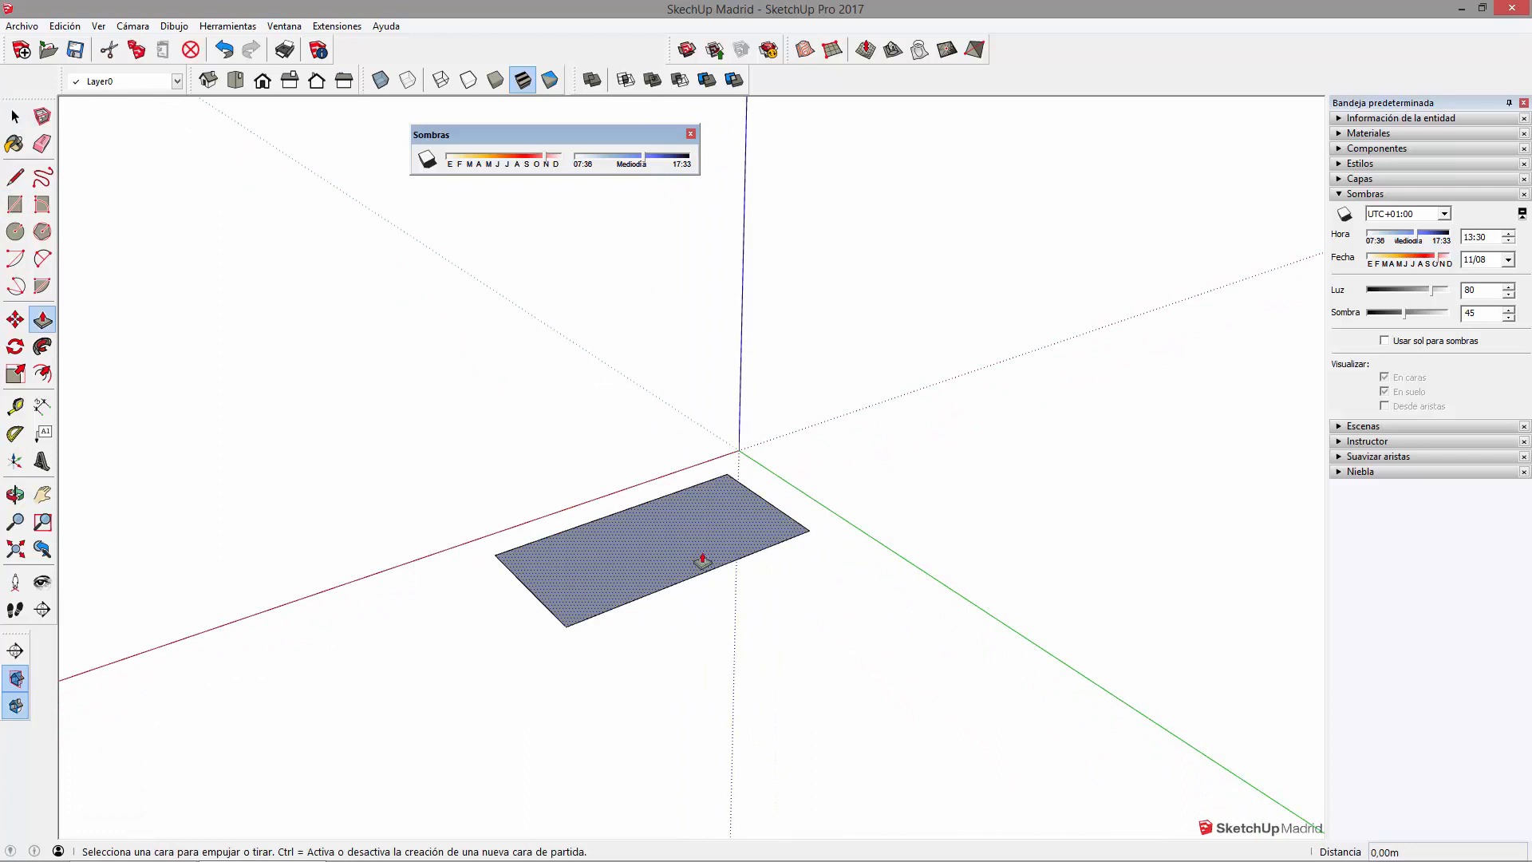
left_click(702, 560)
key("Escape")
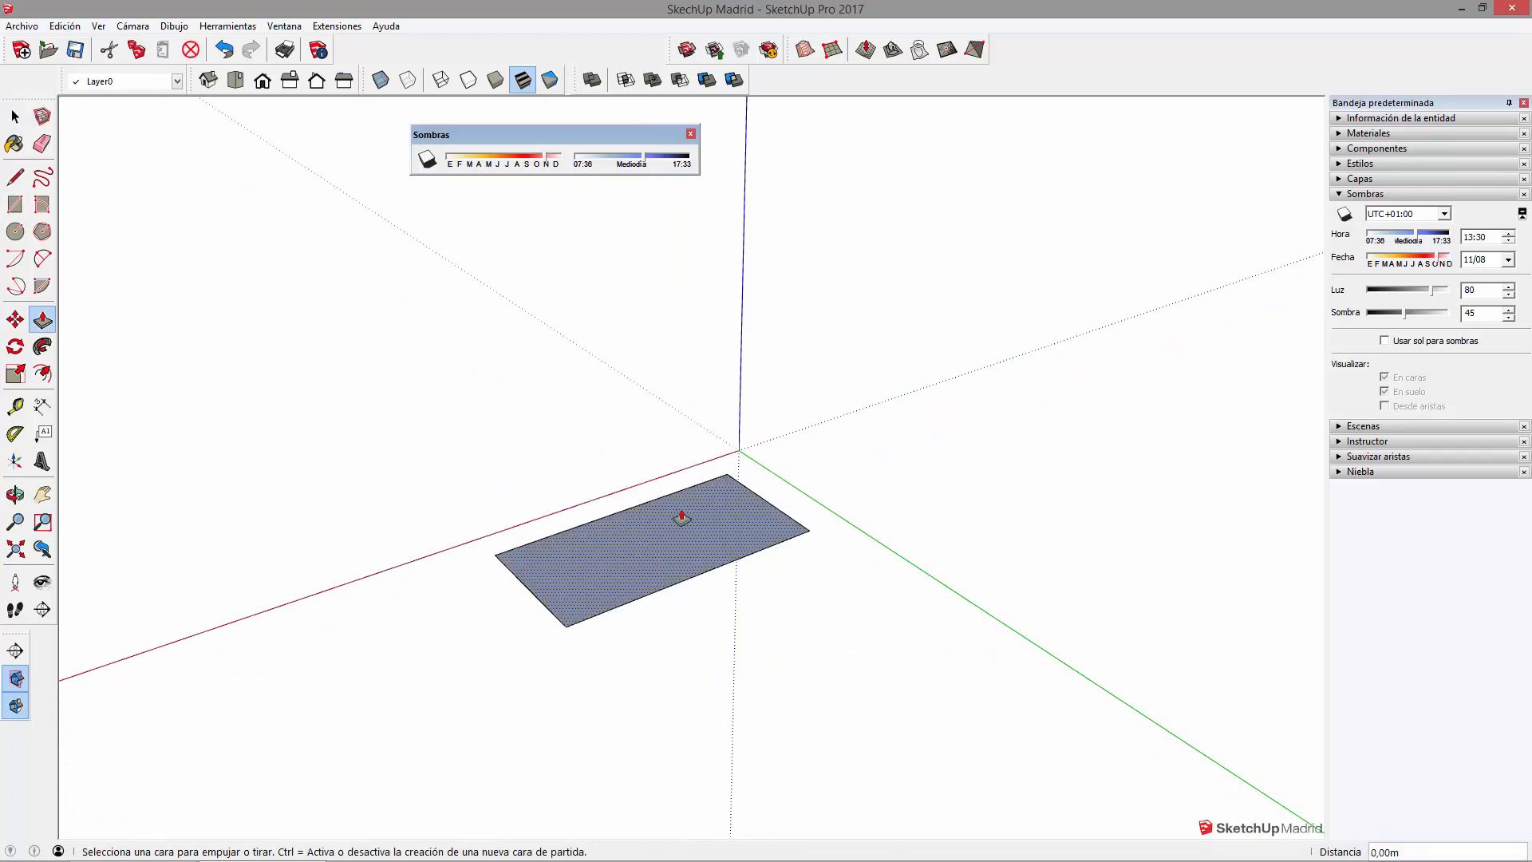
left_click(687, 551)
key("p")
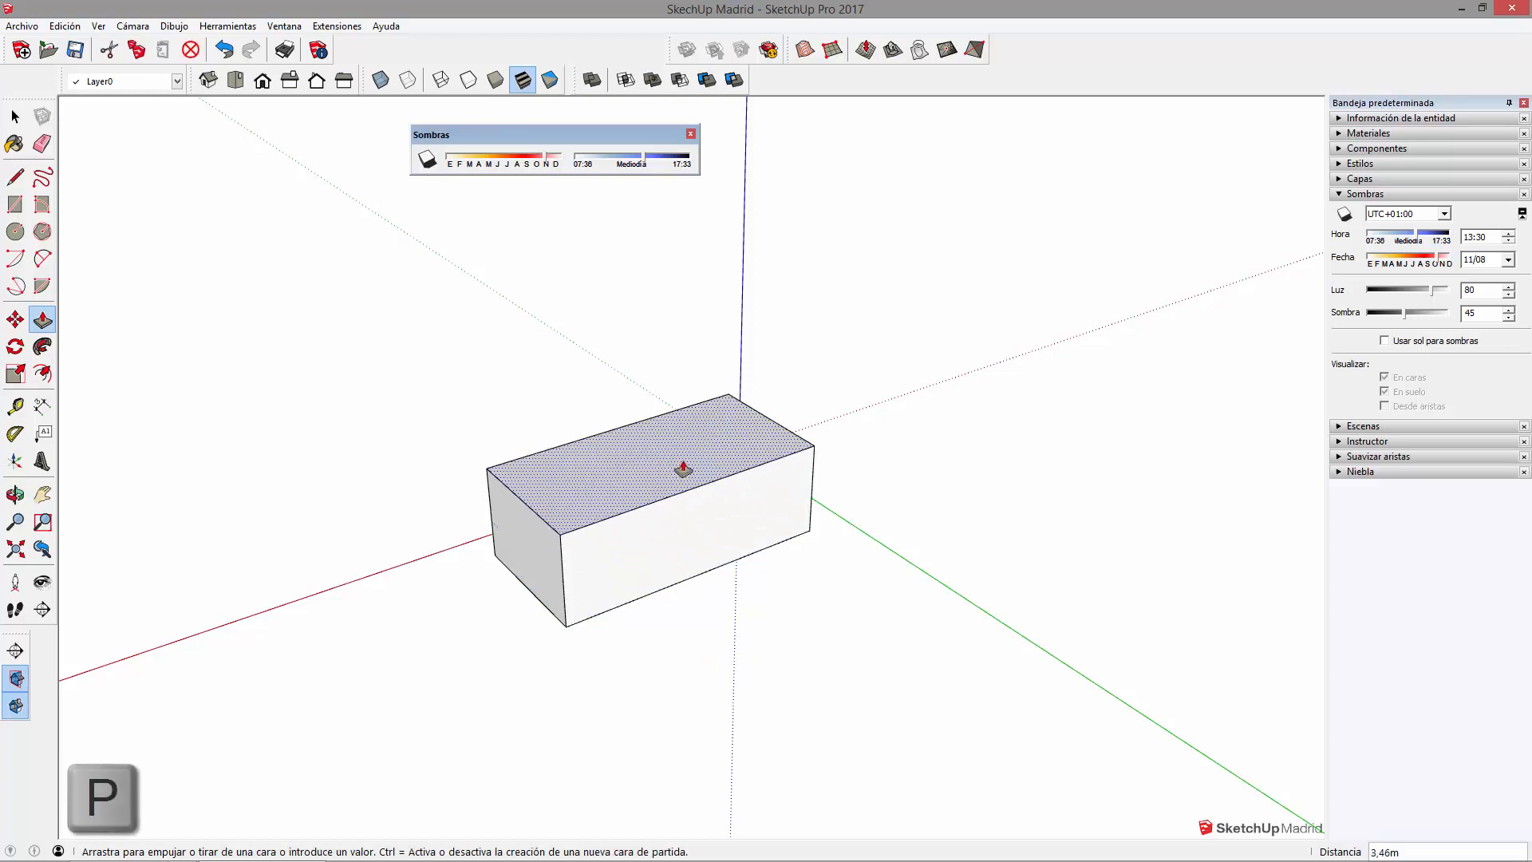
key("Return")
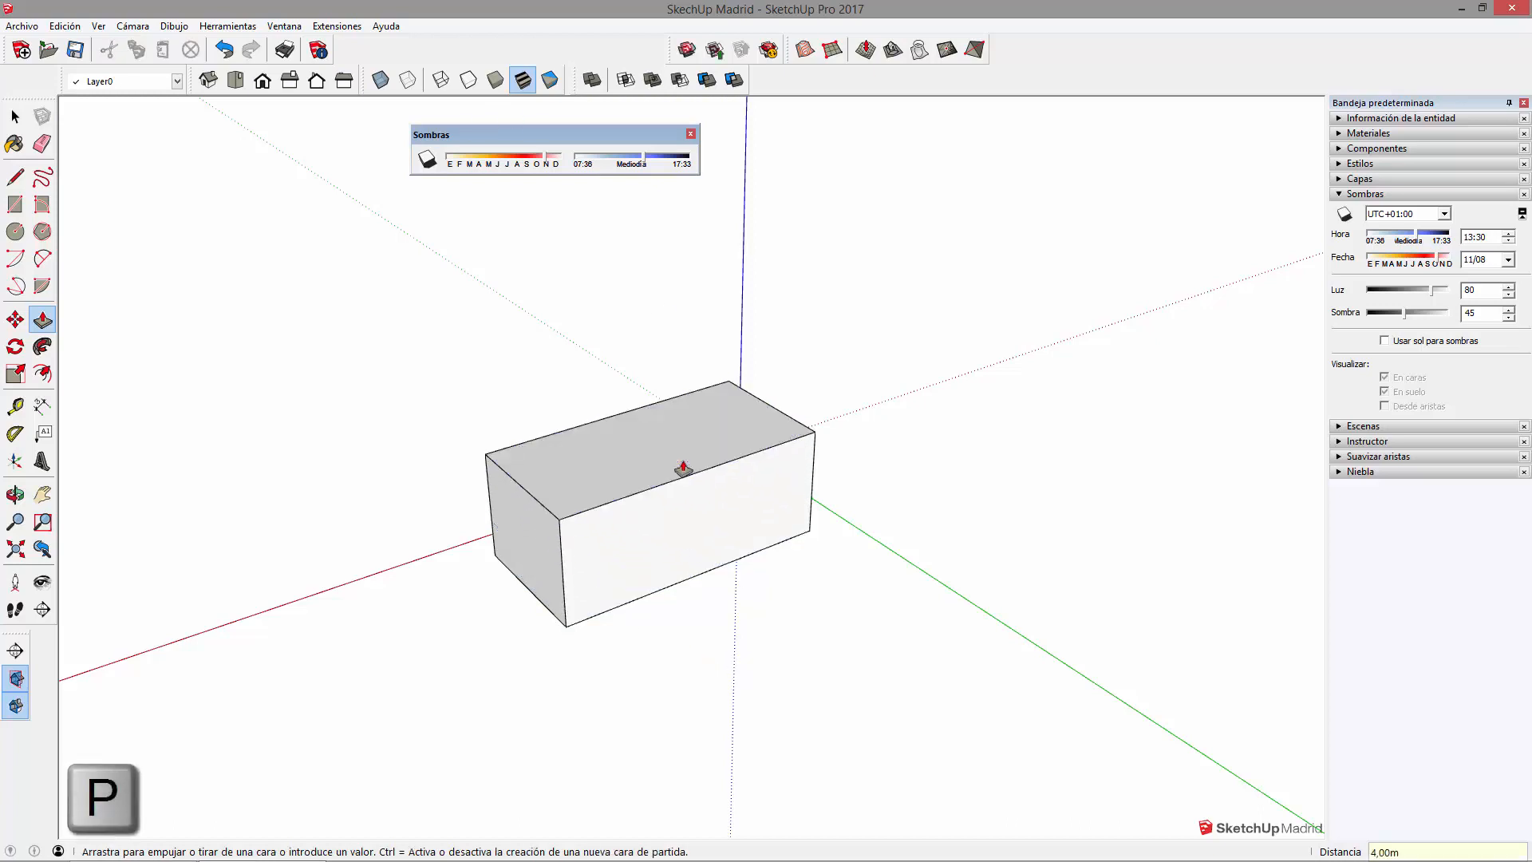
key("space")
- Copy the box's short top edge to the midpoint of the long top edge, dividing the top face in half
scroll(558, 487, "up", 2)
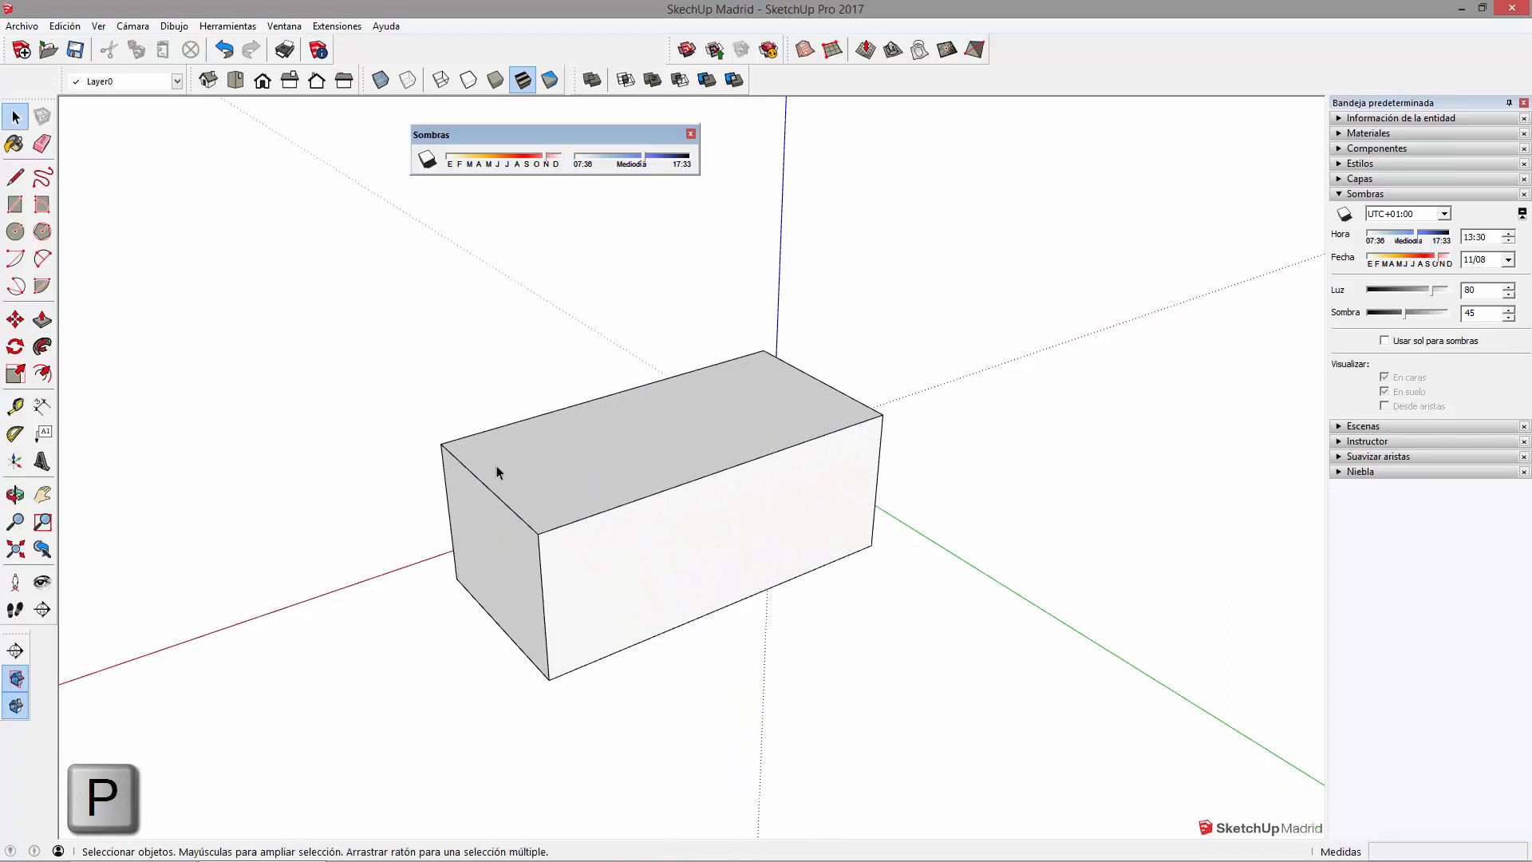
left_click(501, 501)
key("m")
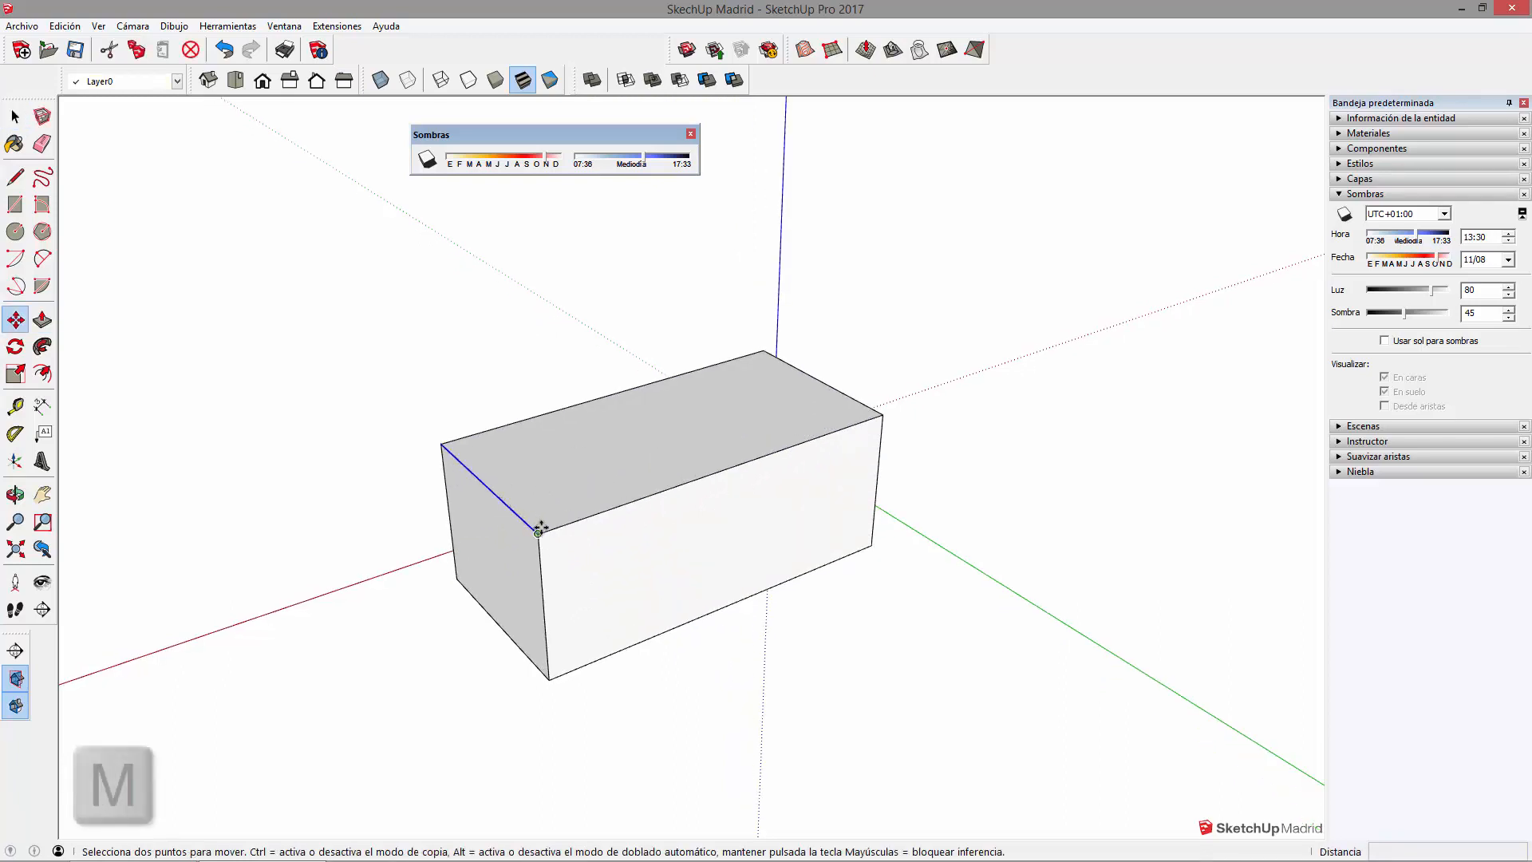
left_click(537, 530)
key("ctrl")
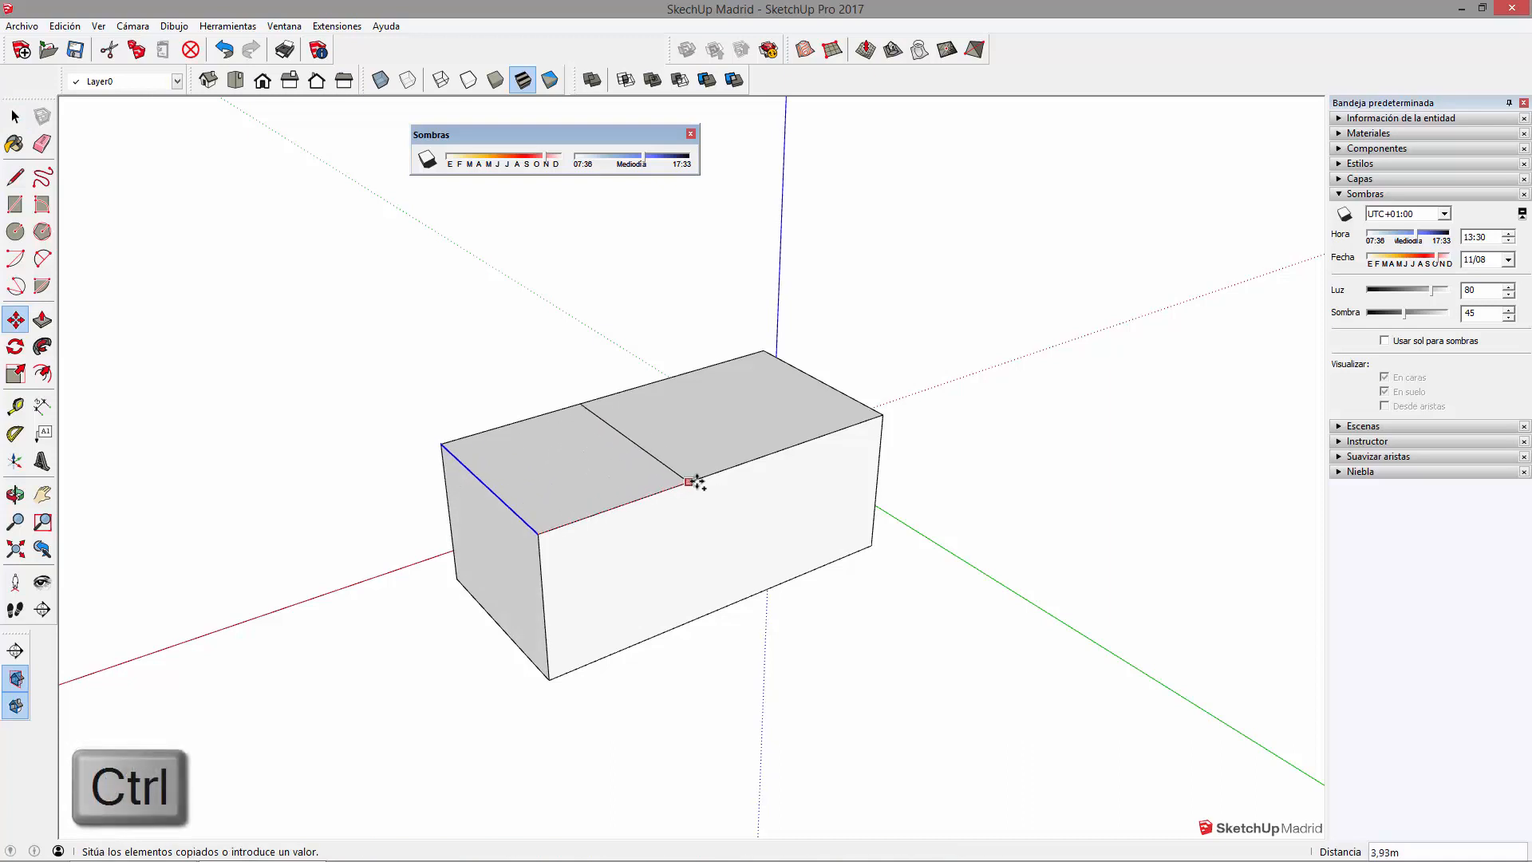
left_click(727, 469)
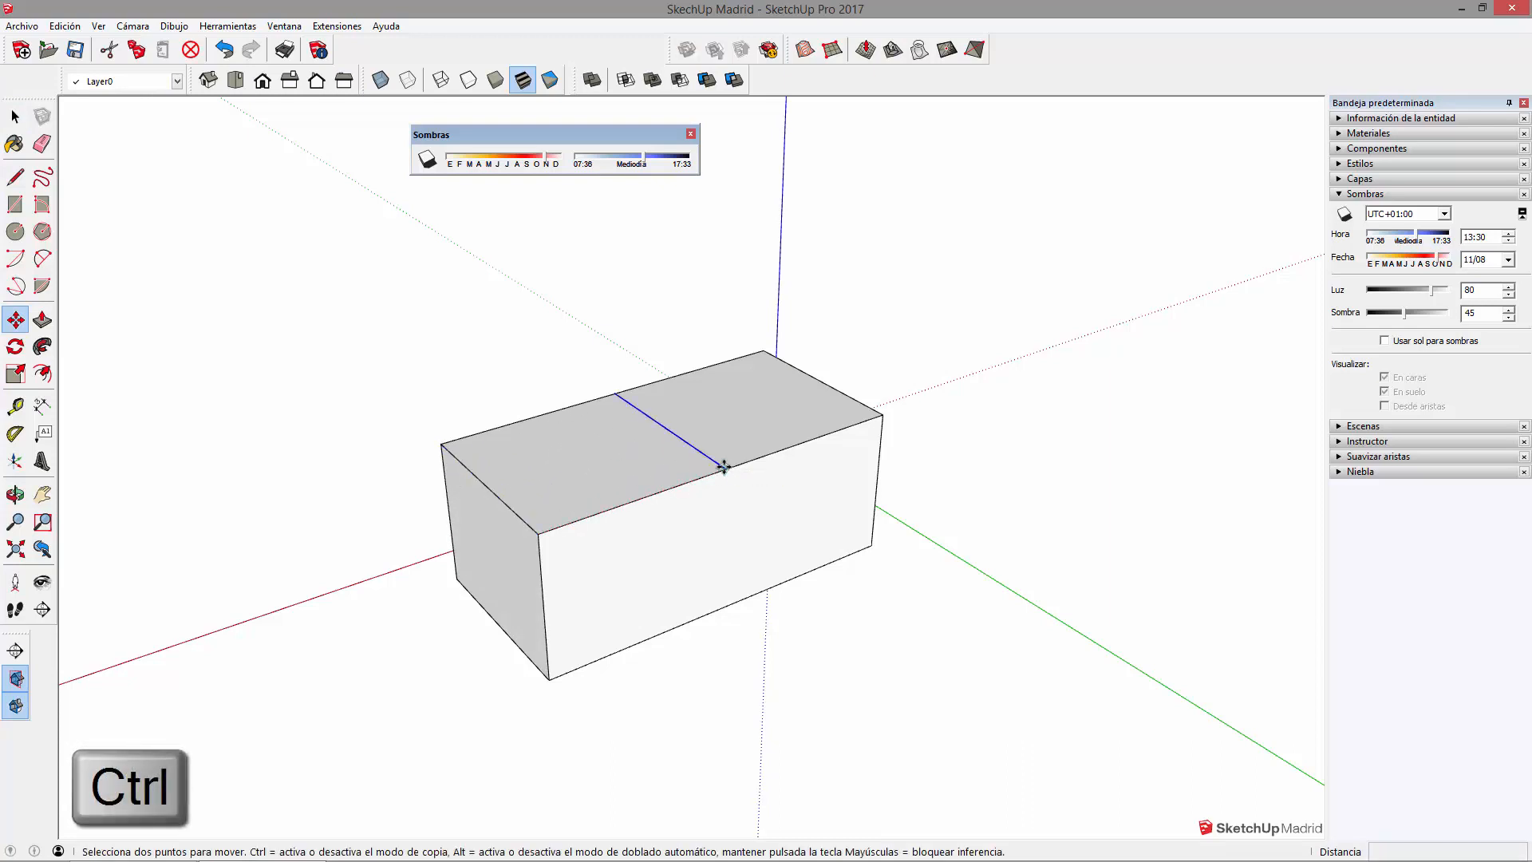
- Move the middle edge of the top face straight up to form a gable roof, and clear the selection
left_click(724, 468)
left_click(727, 413)
key("space")
left_click(782, 606)
- Select all the connected geometry of the house and make it a group
middle_click_drag(770, 583, 773, 519)
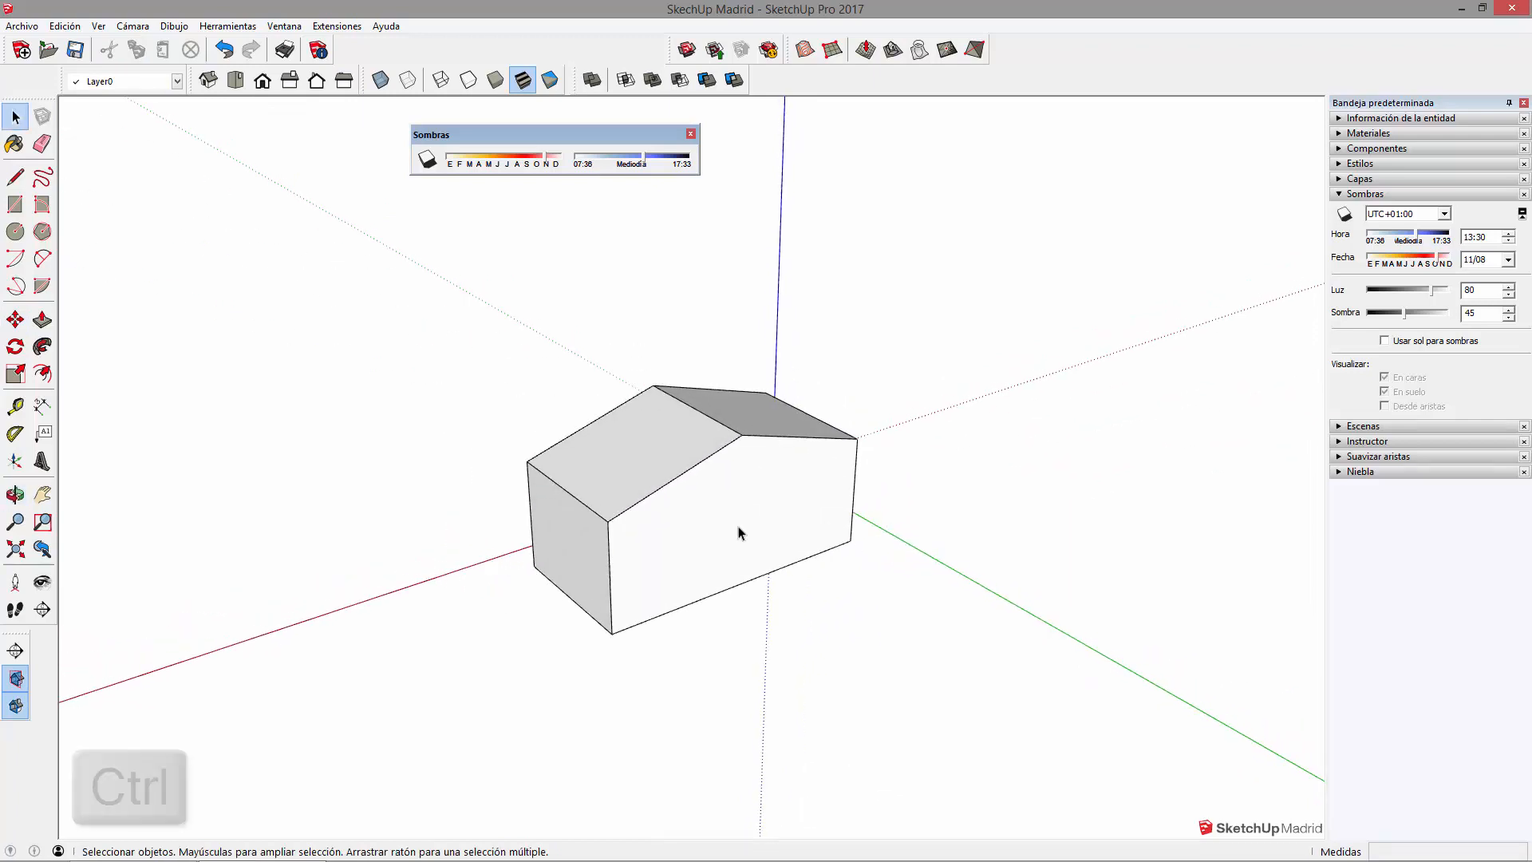
left_click(659, 517)
triple_click(532, 475)
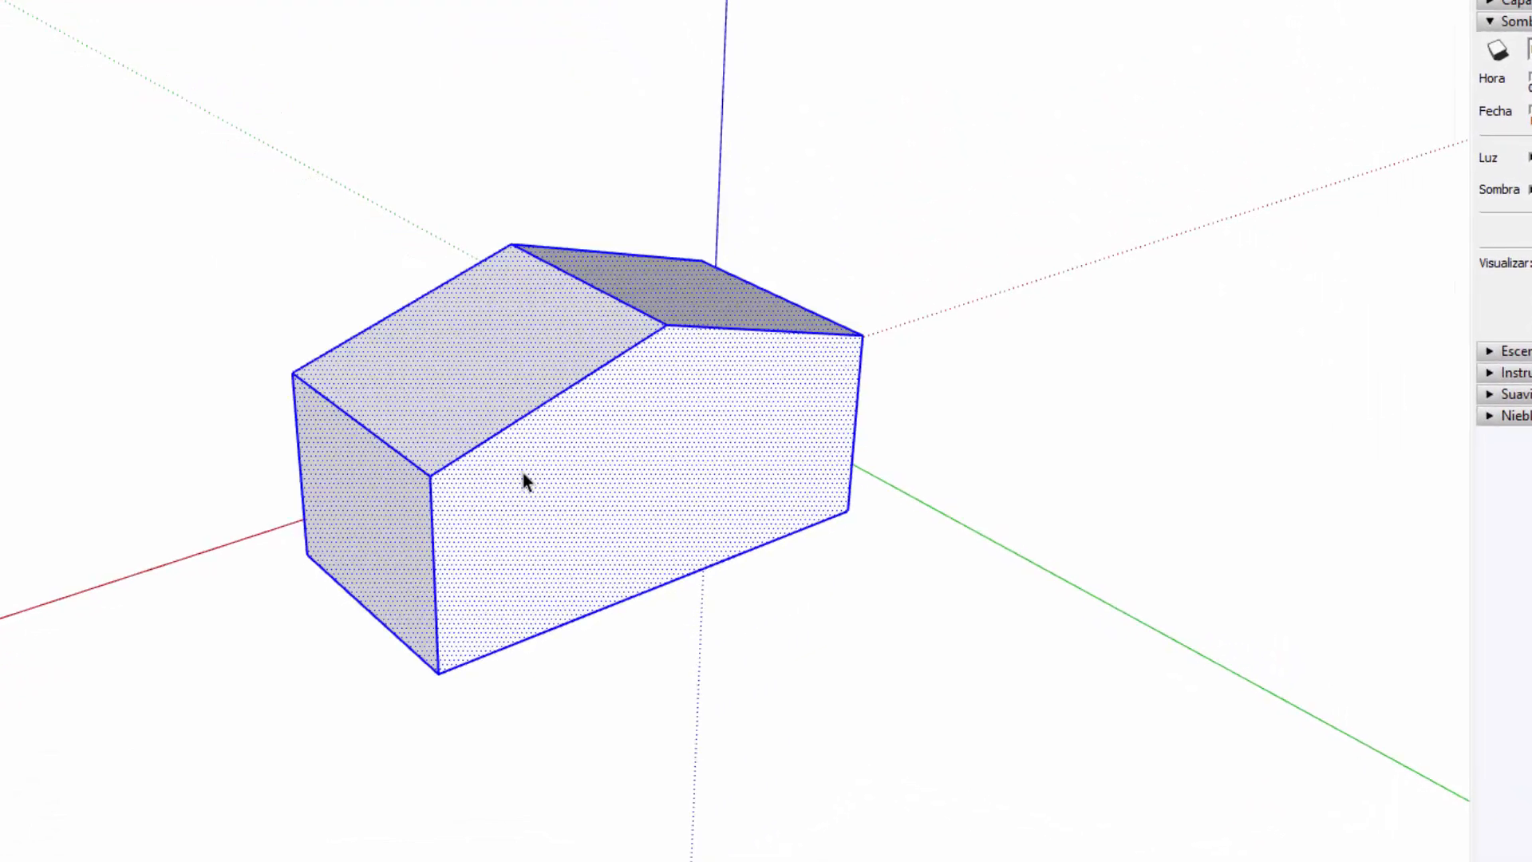
right_click(532, 476)
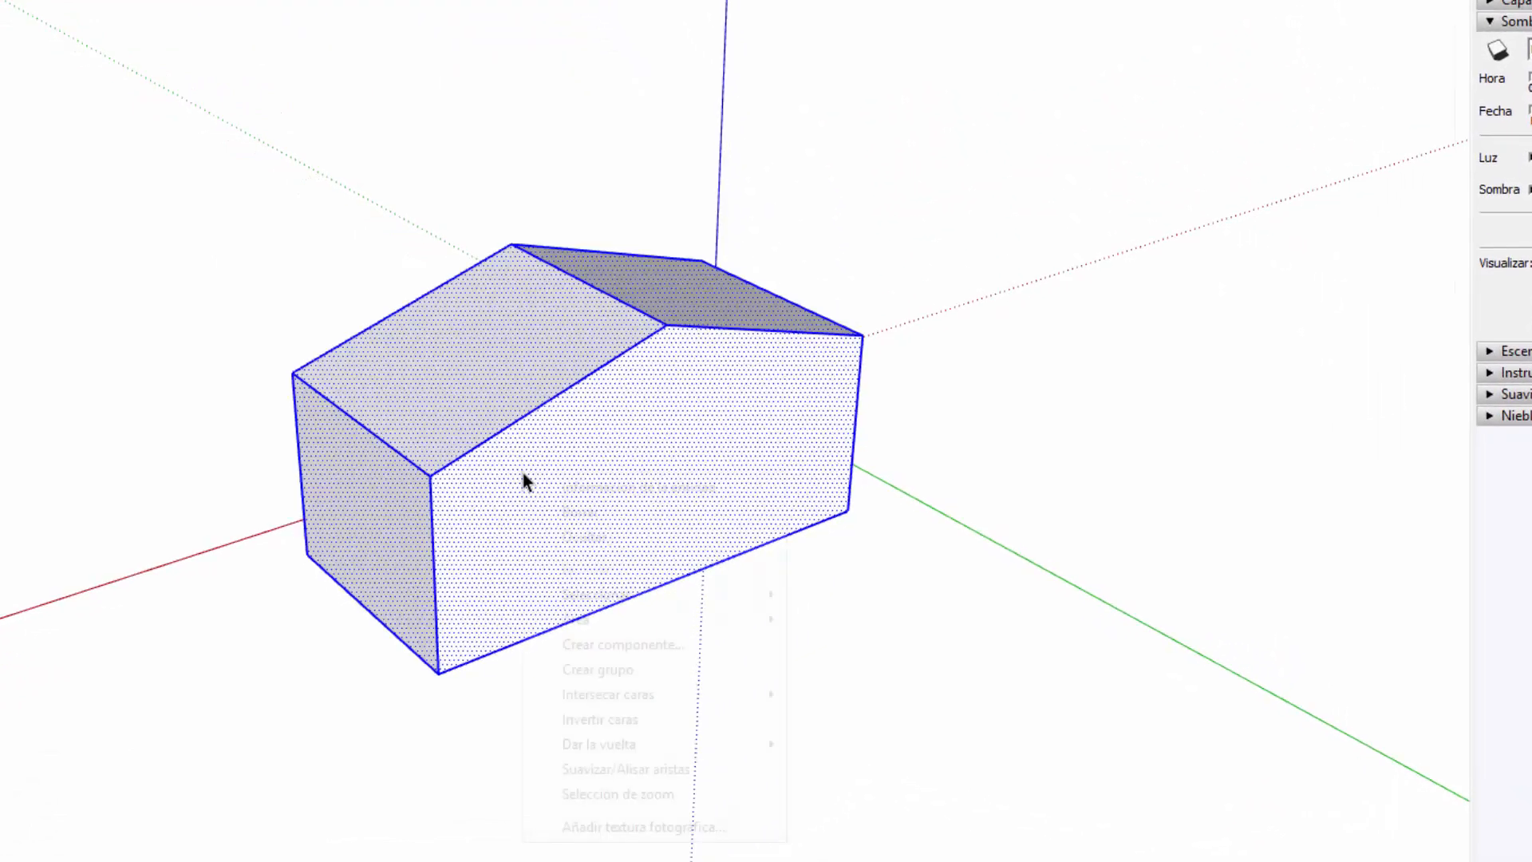
left_click(678, 644)
left_click(977, 564)
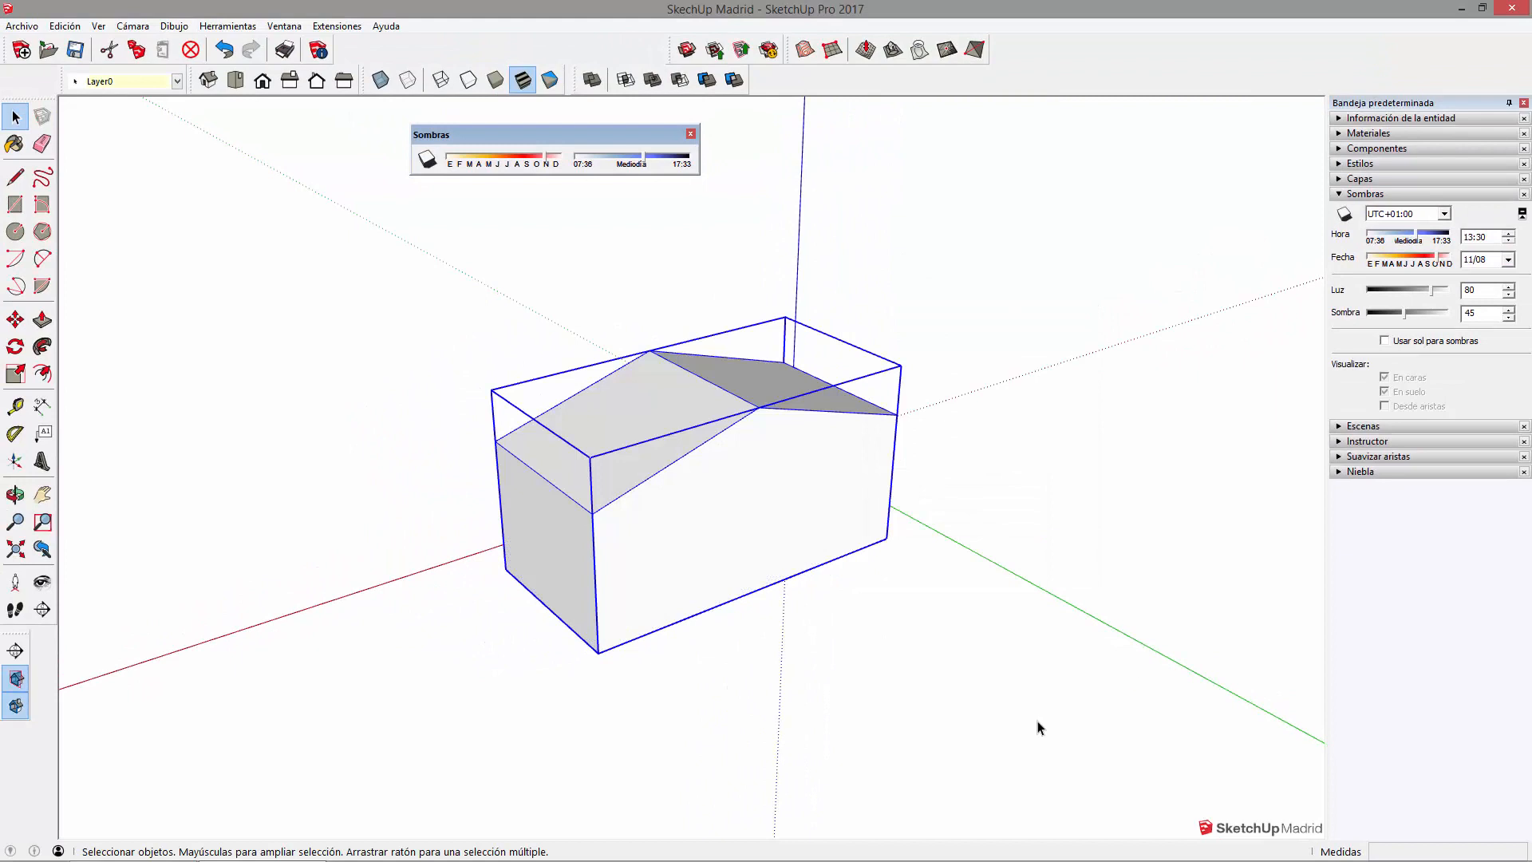
left_click(1038, 726)
- Draw a large ground rectangle at the base of the house, extending well beyond its front wall
scroll(626, 491, "up", 1)
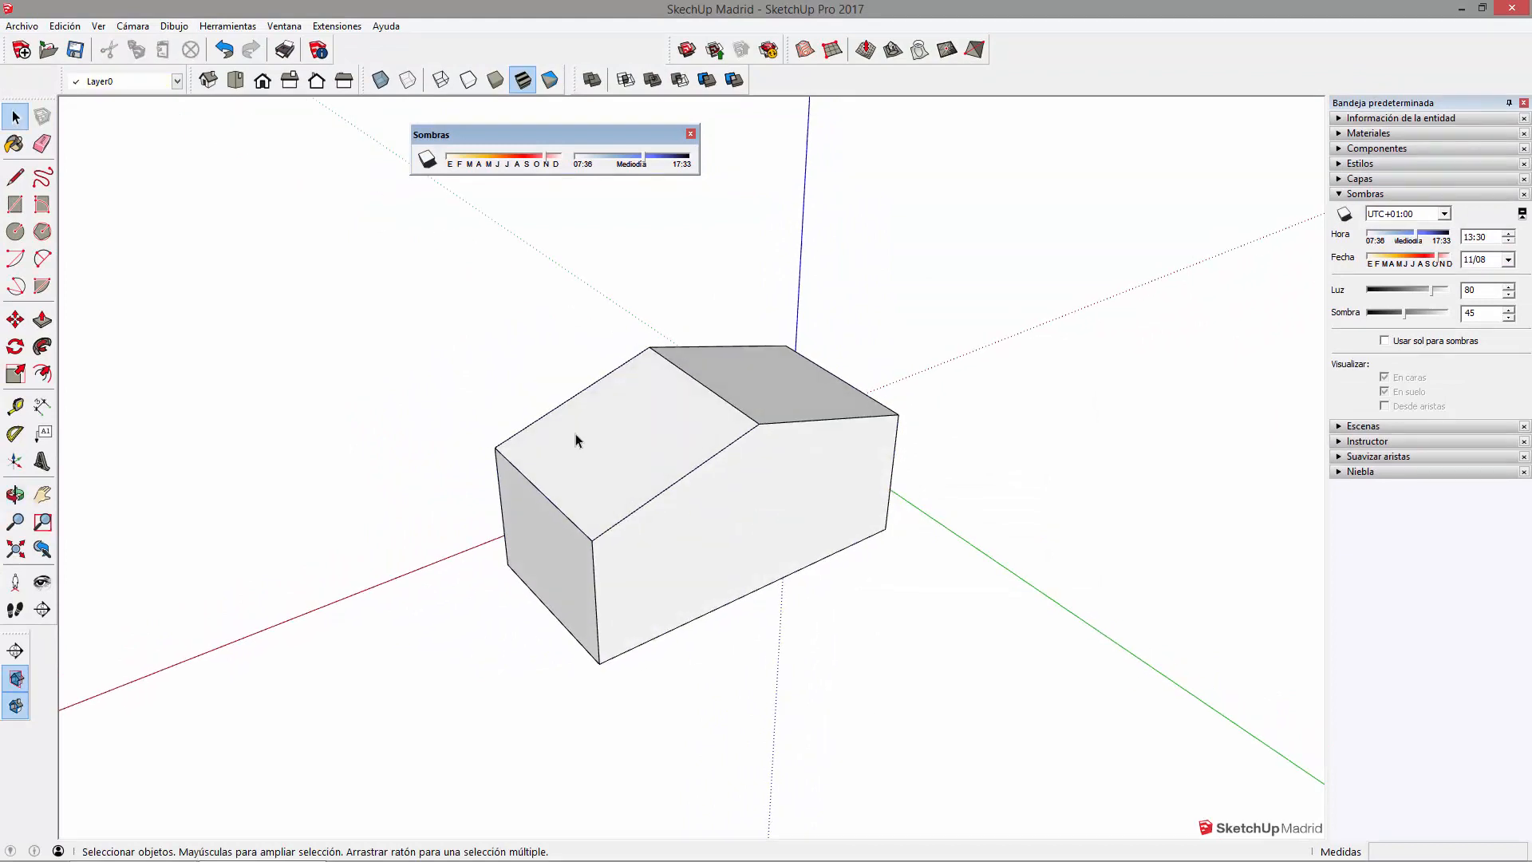
scroll(878, 590, "down", 1)
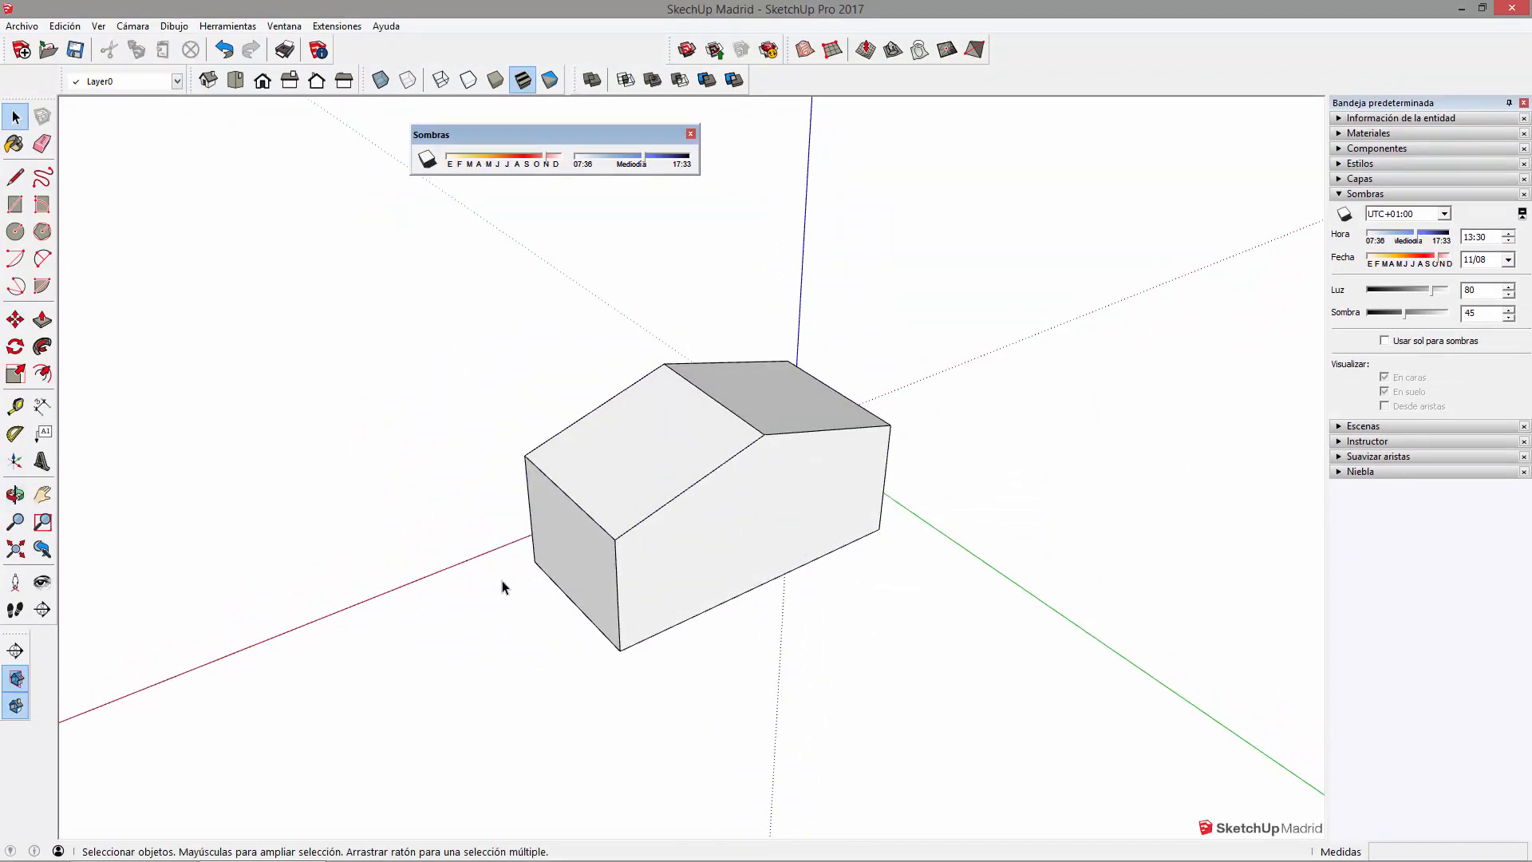
key("r")
left_click(381, 599)
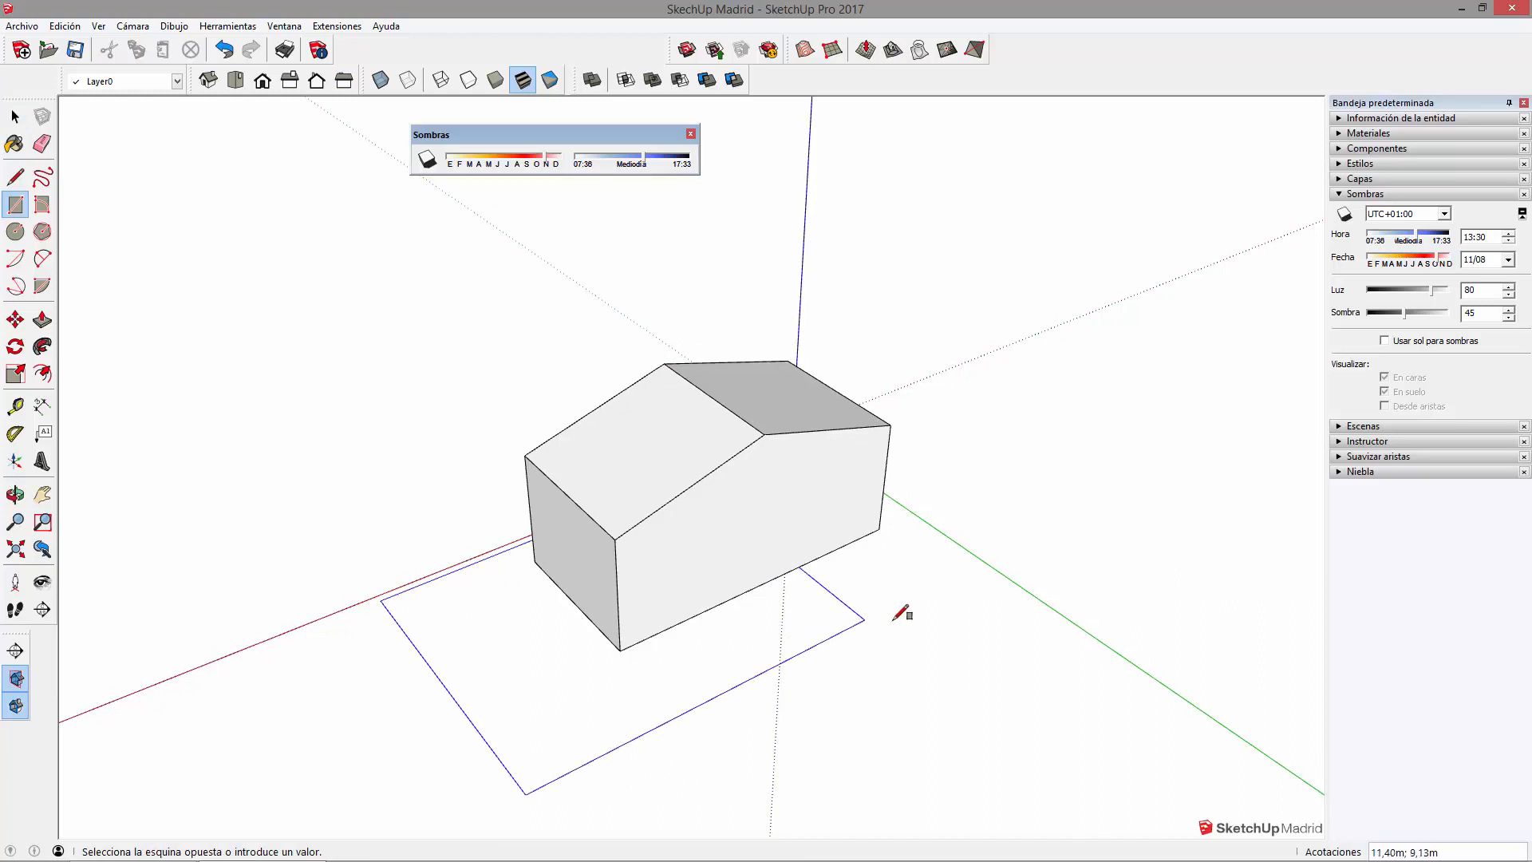
left_click(1057, 610)
middle_click_drag(945, 689, 864, 626)
key("space")
- Select the ground rectangle's face with its edges and make it a group
double_click(860, 622)
right_click(860, 621)
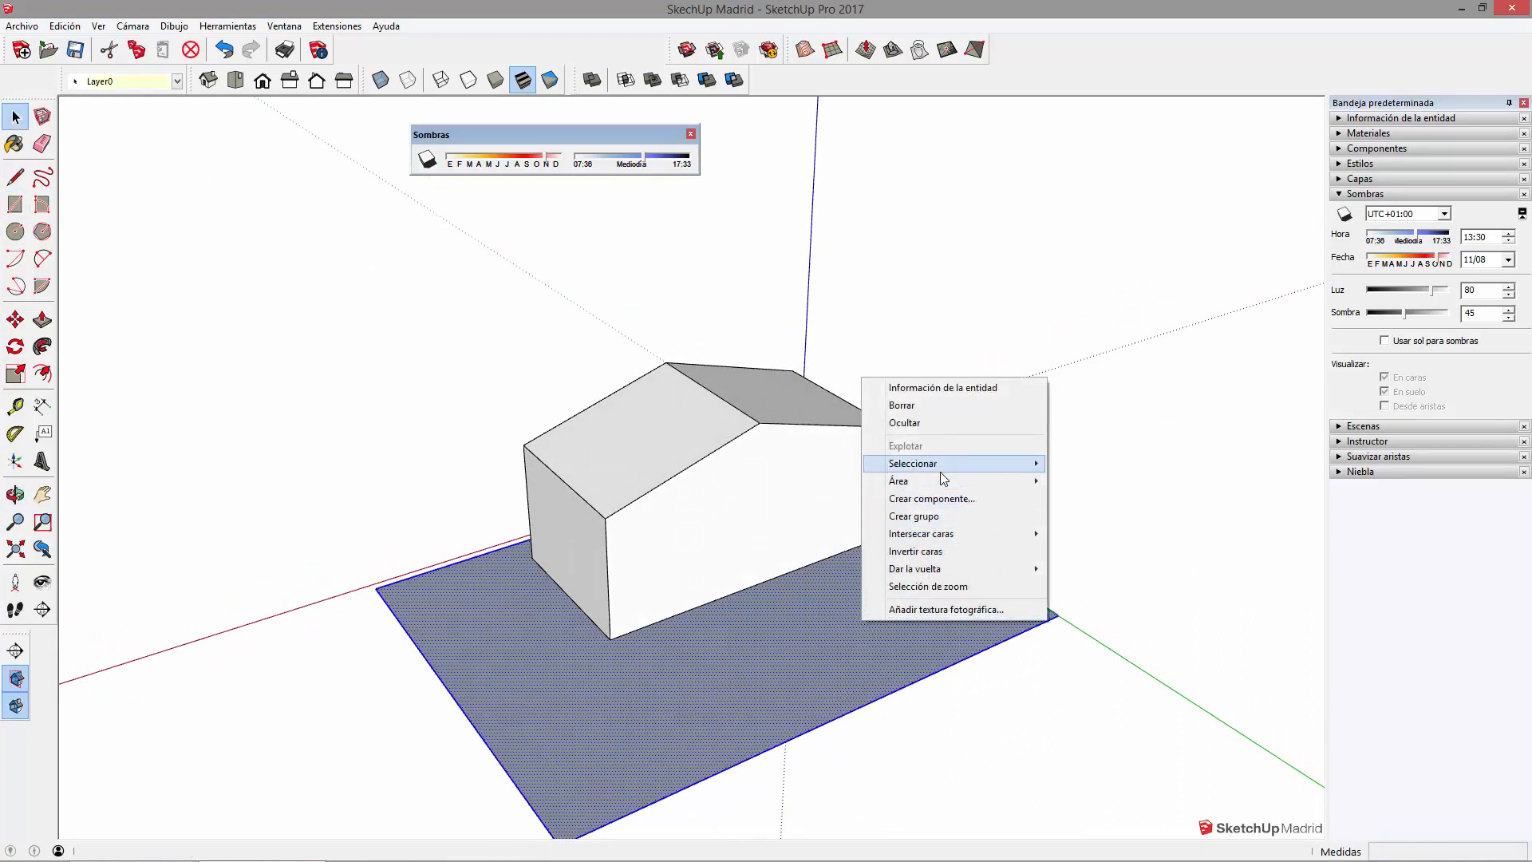
left_click(943, 518)
left_click(1013, 549)
- Draw a long, narrow horizontal rectangle on the gable wall facing the open ground, below the roof slope
middle_click_drag(814, 597, 588, 423)
middle_click_drag(843, 615, 683, 529)
scroll(745, 437, "up", 3)
key("r")
left_click(547, 464)
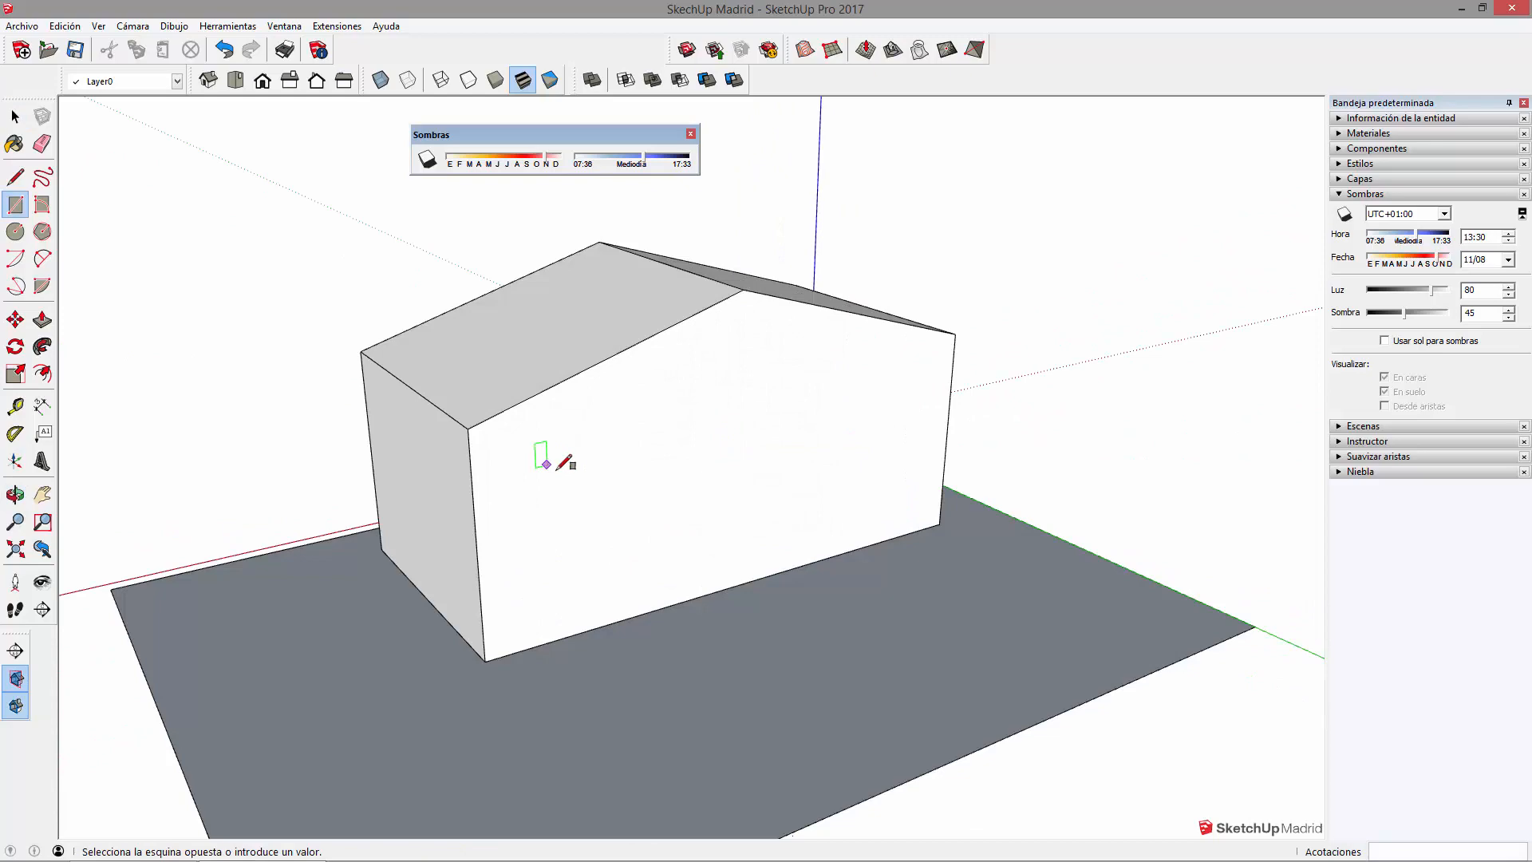
left_click(710, 443)
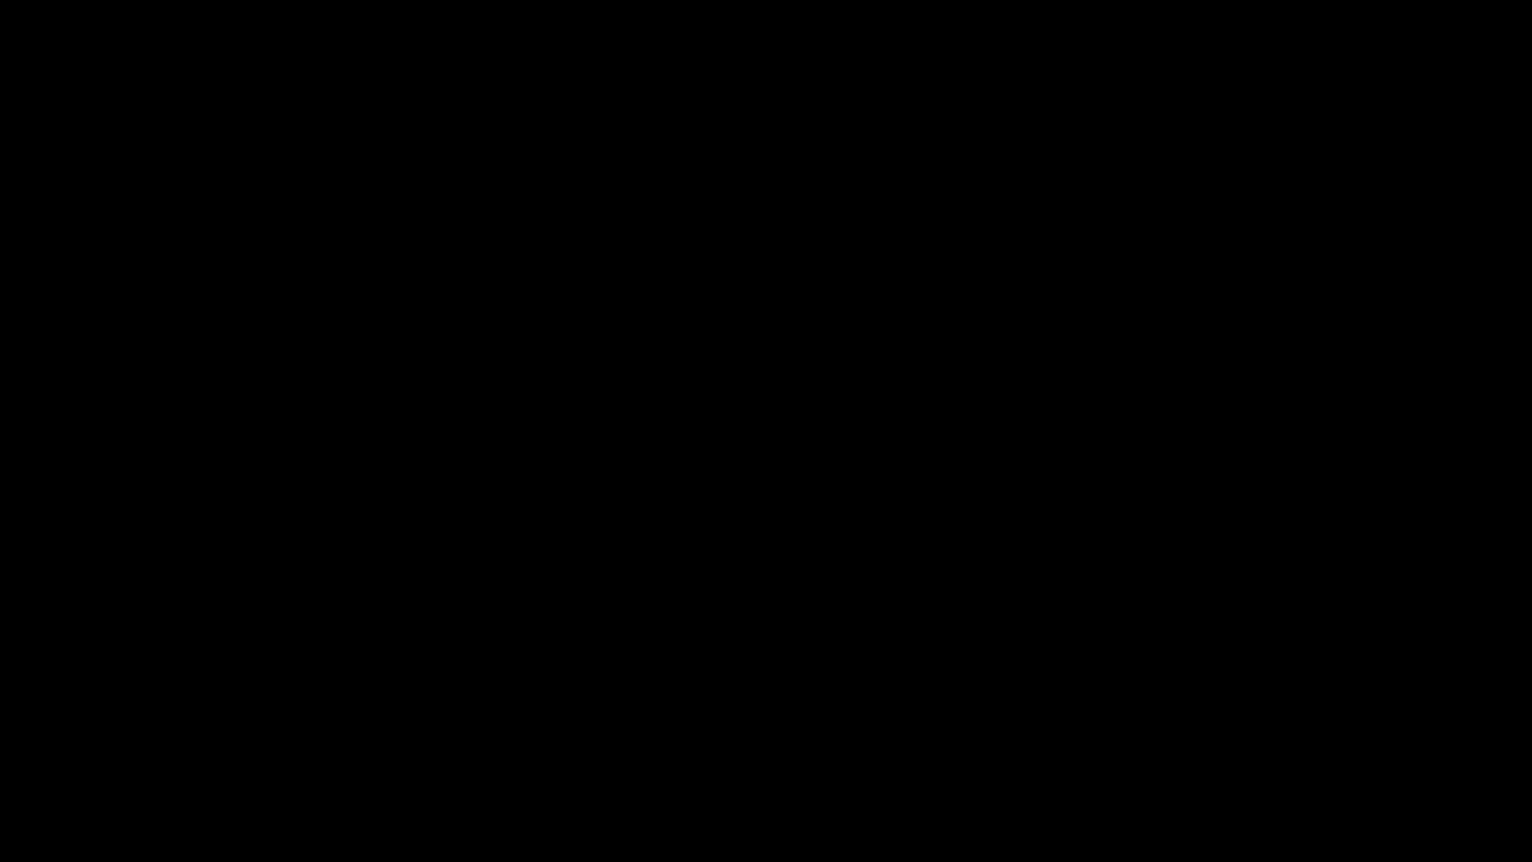
- Extrude the narrow rectangle on the gable wall outward into a canopy slab and make it a group
key("p")
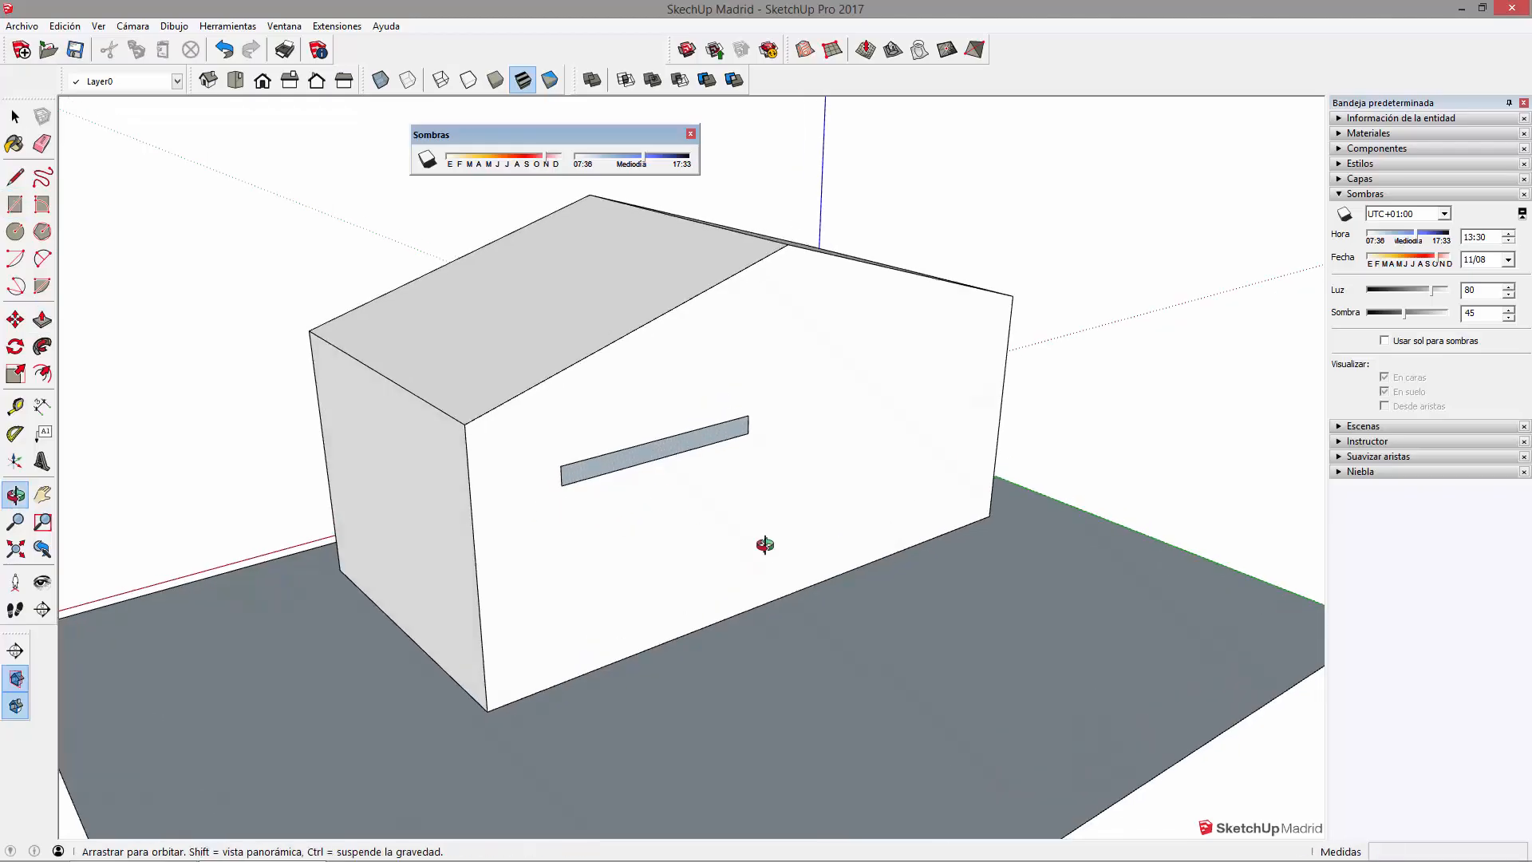
middle_click_drag(758, 549, 827, 506)
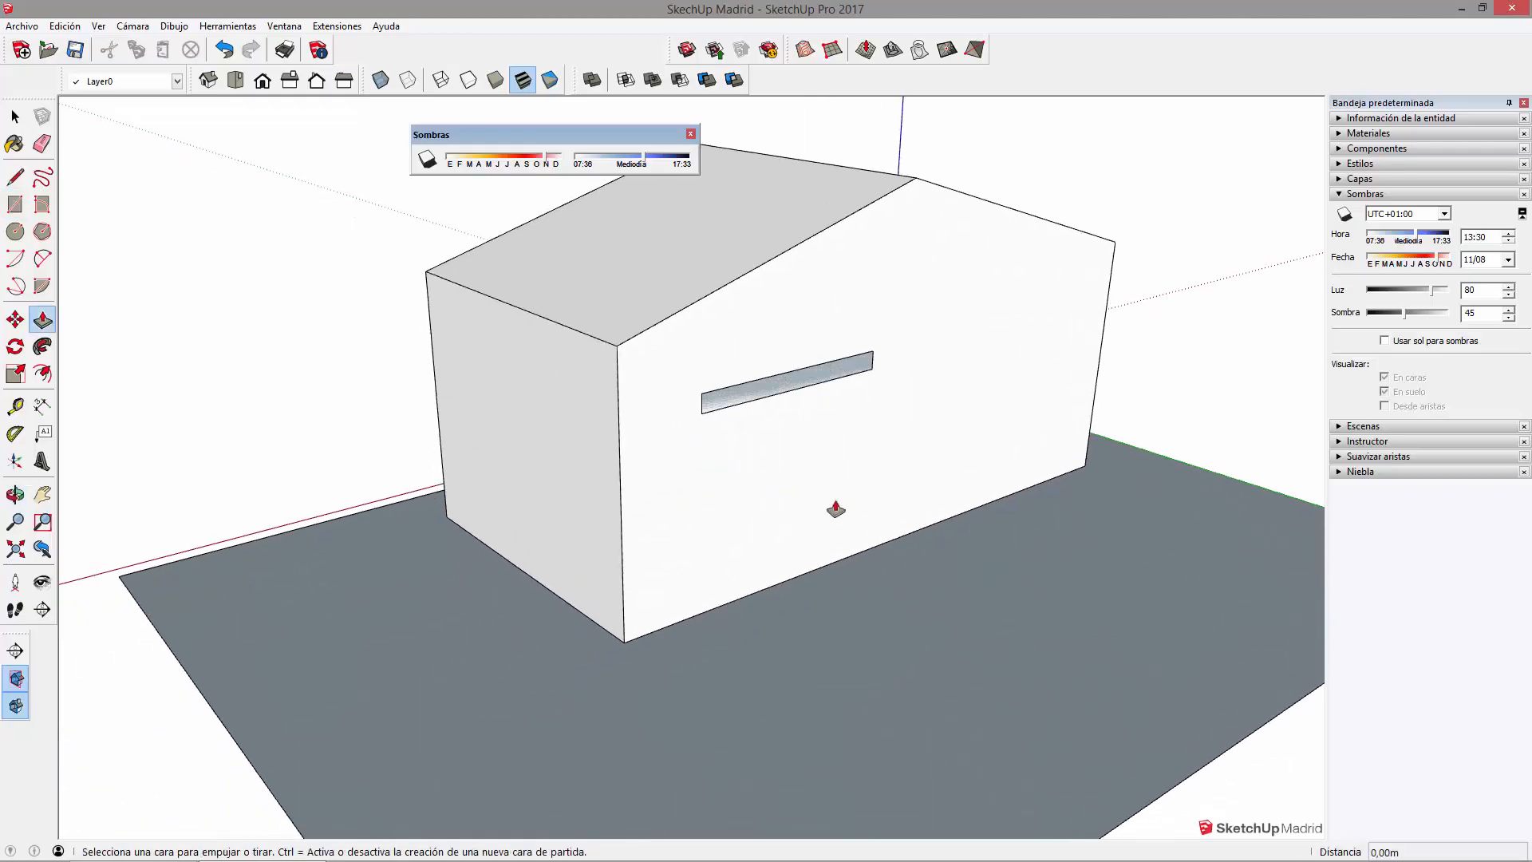
left_click(777, 383)
left_click(878, 434)
key("space")
triple_click(841, 390)
right_click(841, 390)
left_click(907, 531)
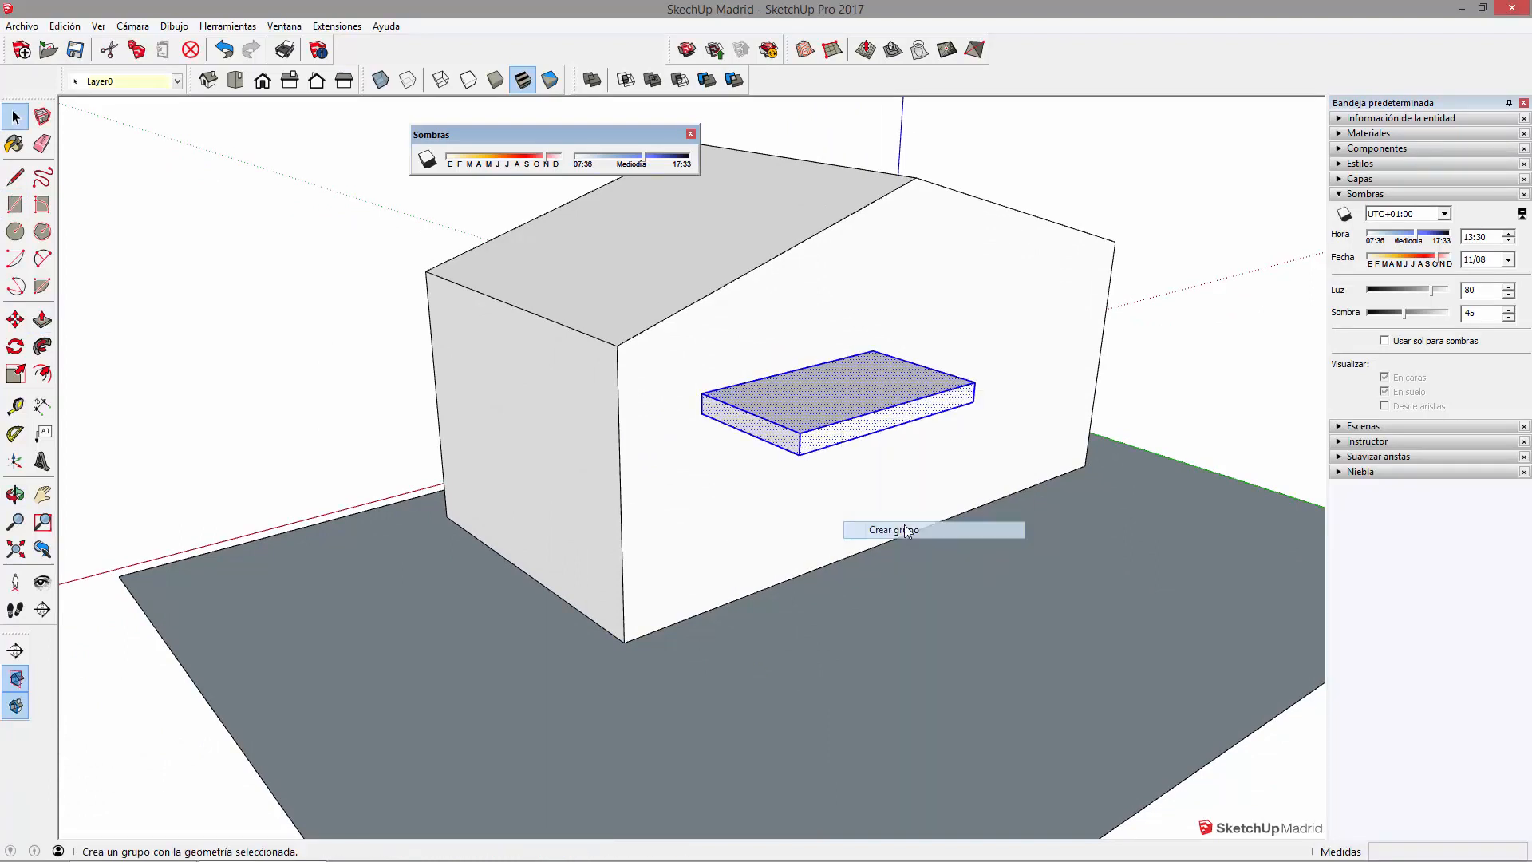
- Draw a rectangle on the ground along the gable wall and extrude it upward into a thin platform
middle_click_drag(859, 581, 704, 629)
key("r")
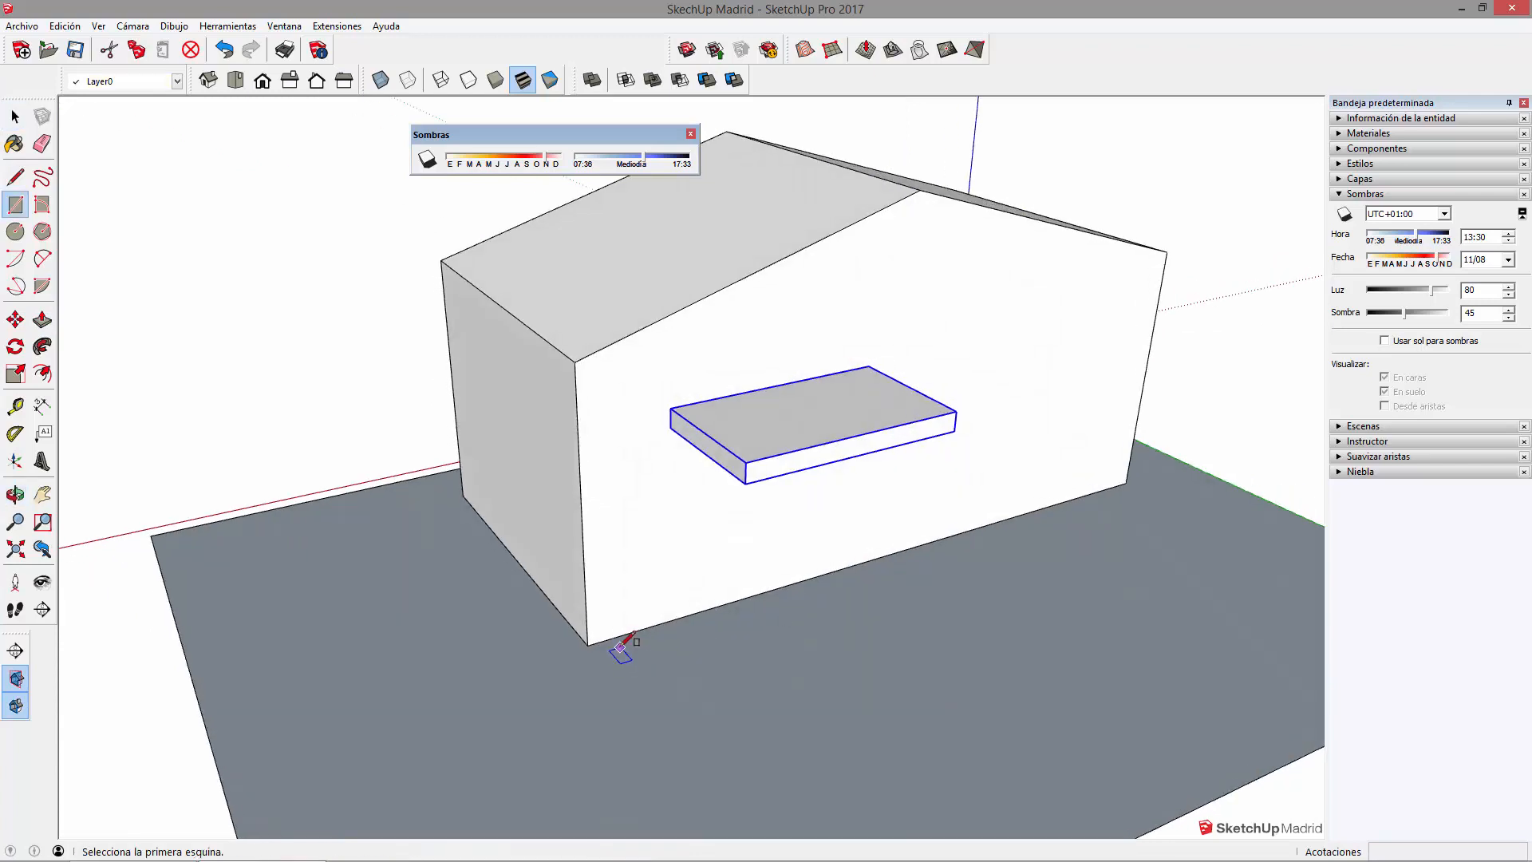
left_click(611, 639)
left_click(1140, 594)
key("p")
left_click(883, 658)
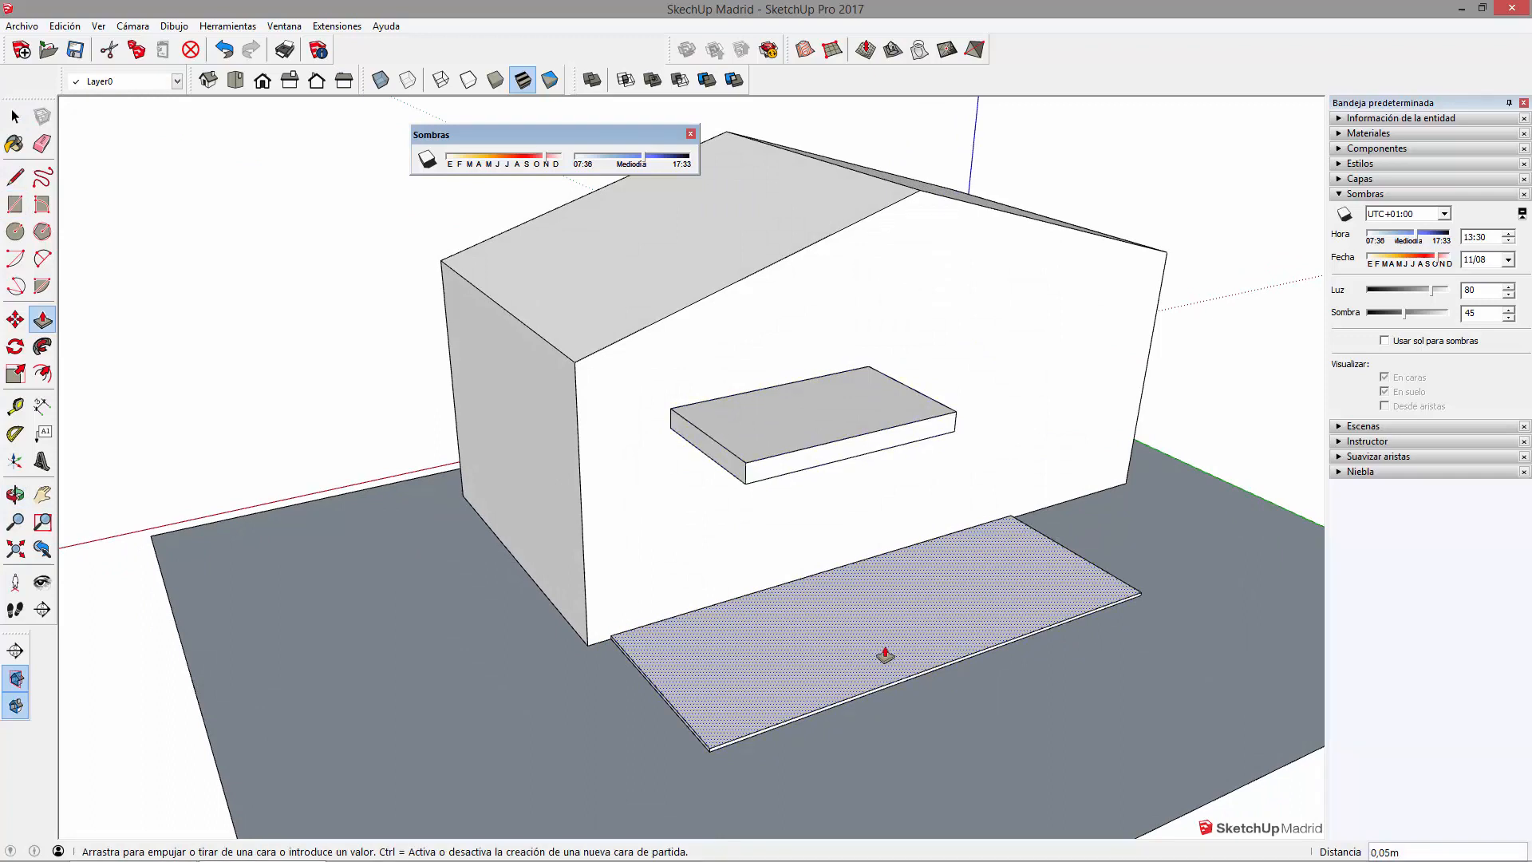
left_click(876, 618)
- Select all of the platform's geometry and make it a group
key("space")
triple_click(875, 615)
right_click(874, 614)
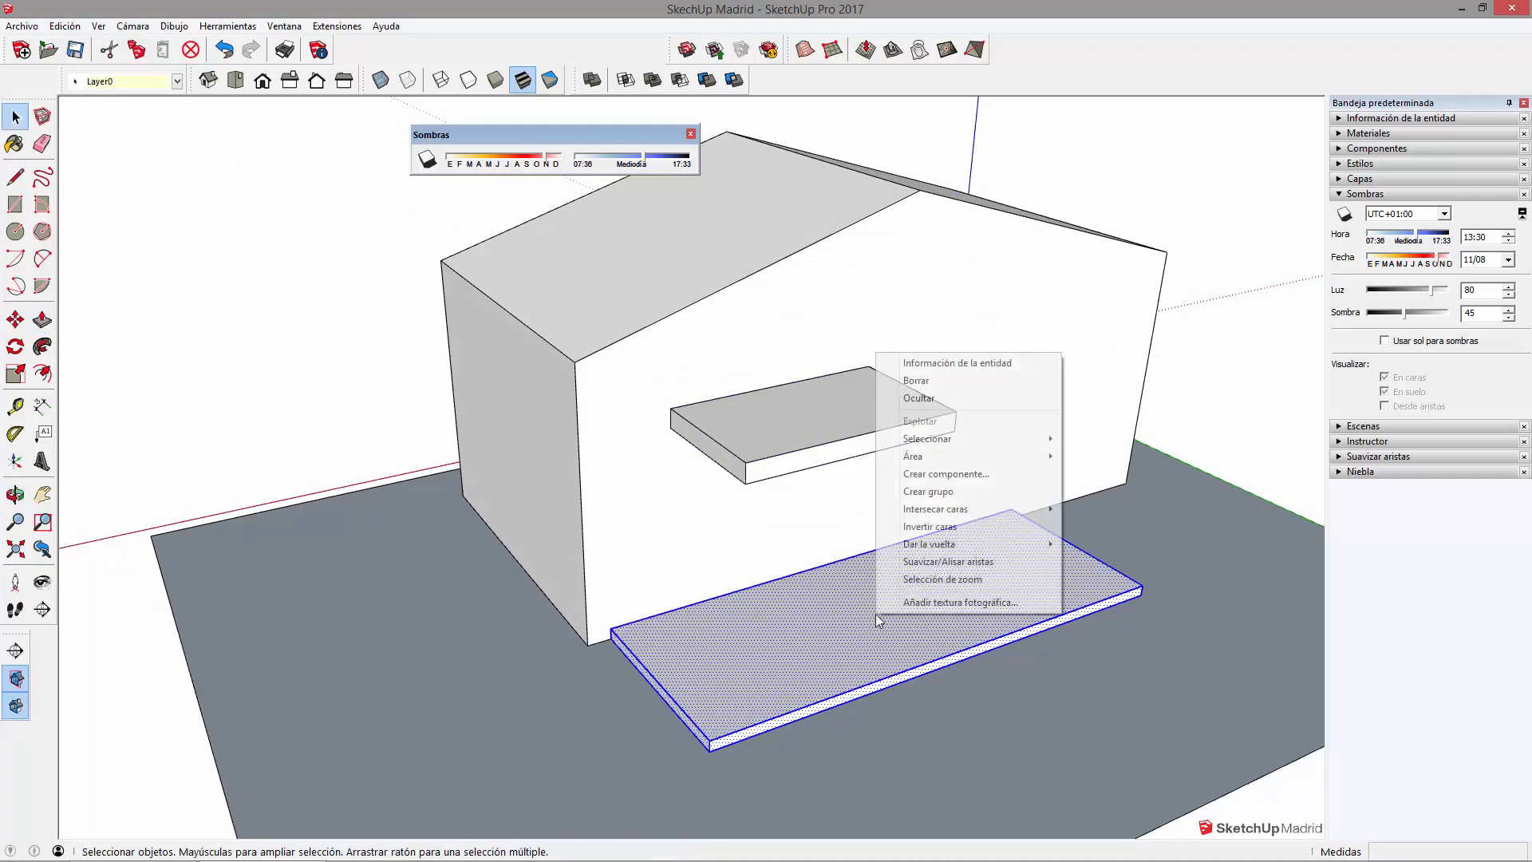
left_click(991, 490)
middle_click_drag(694, 678, 669, 612)
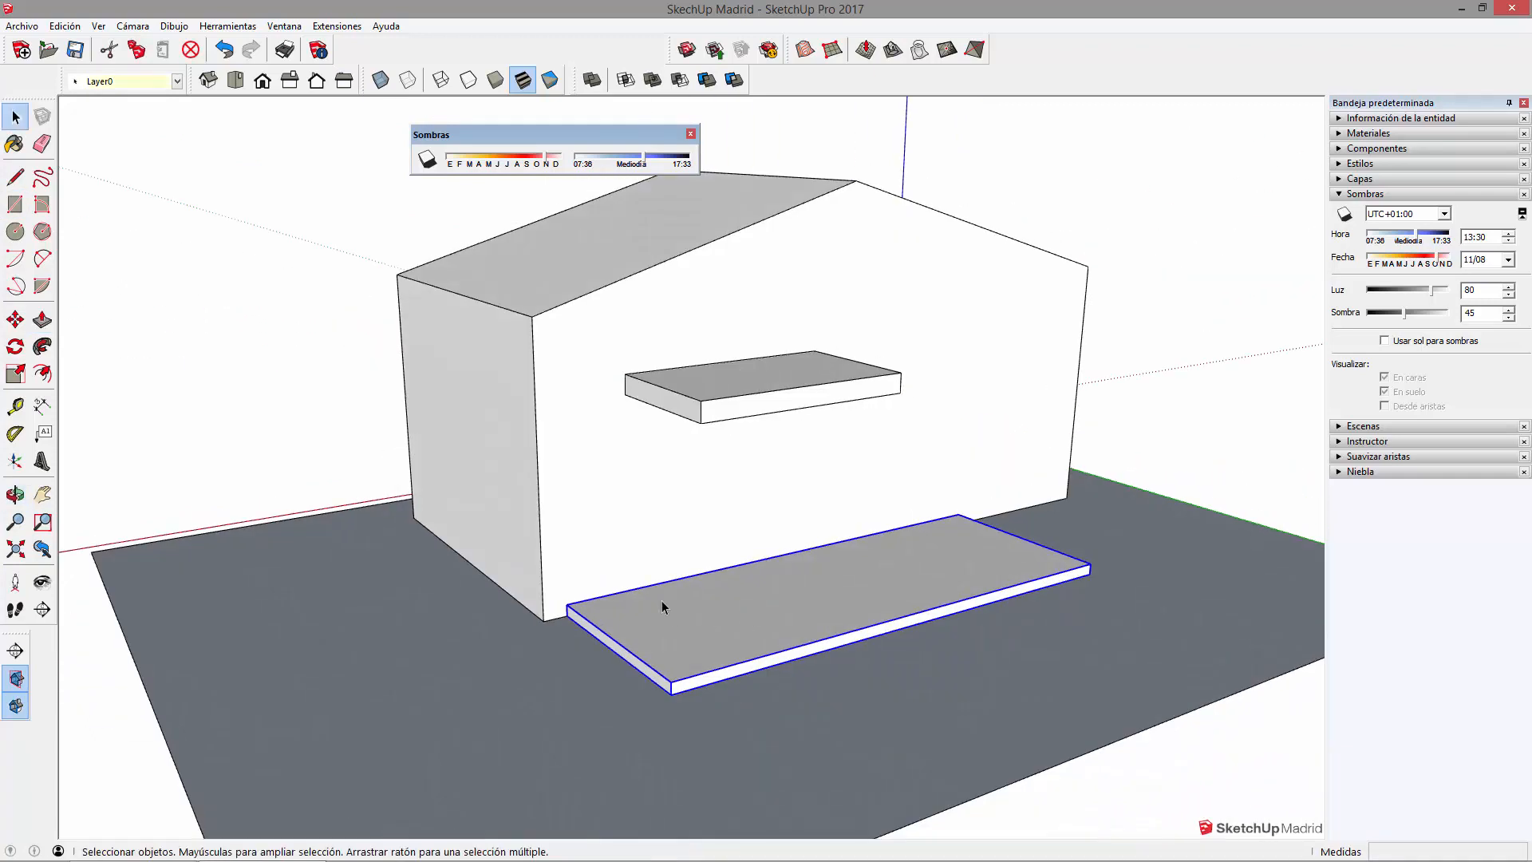
- Inside the house group, draw a door rectangle about 1.86 m by 0.72 m on the gable wall, standing on the platform
middle_click_drag(1071, 561, 750, 575)
double_click(1082, 528)
key("r")
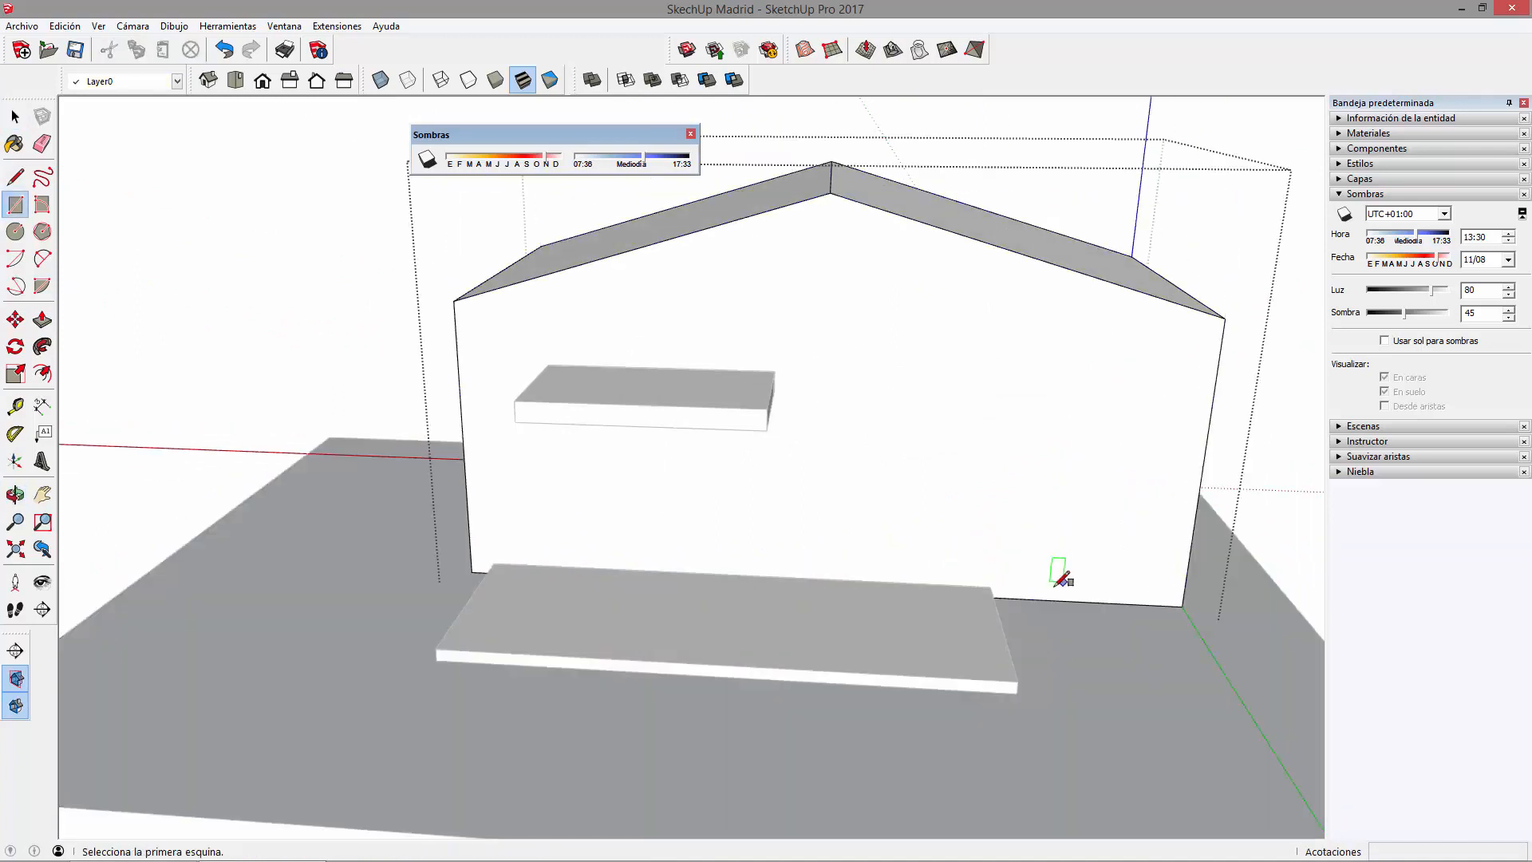
left_click(1038, 598)
key("Escape")
left_click(931, 584)
left_click(998, 455)
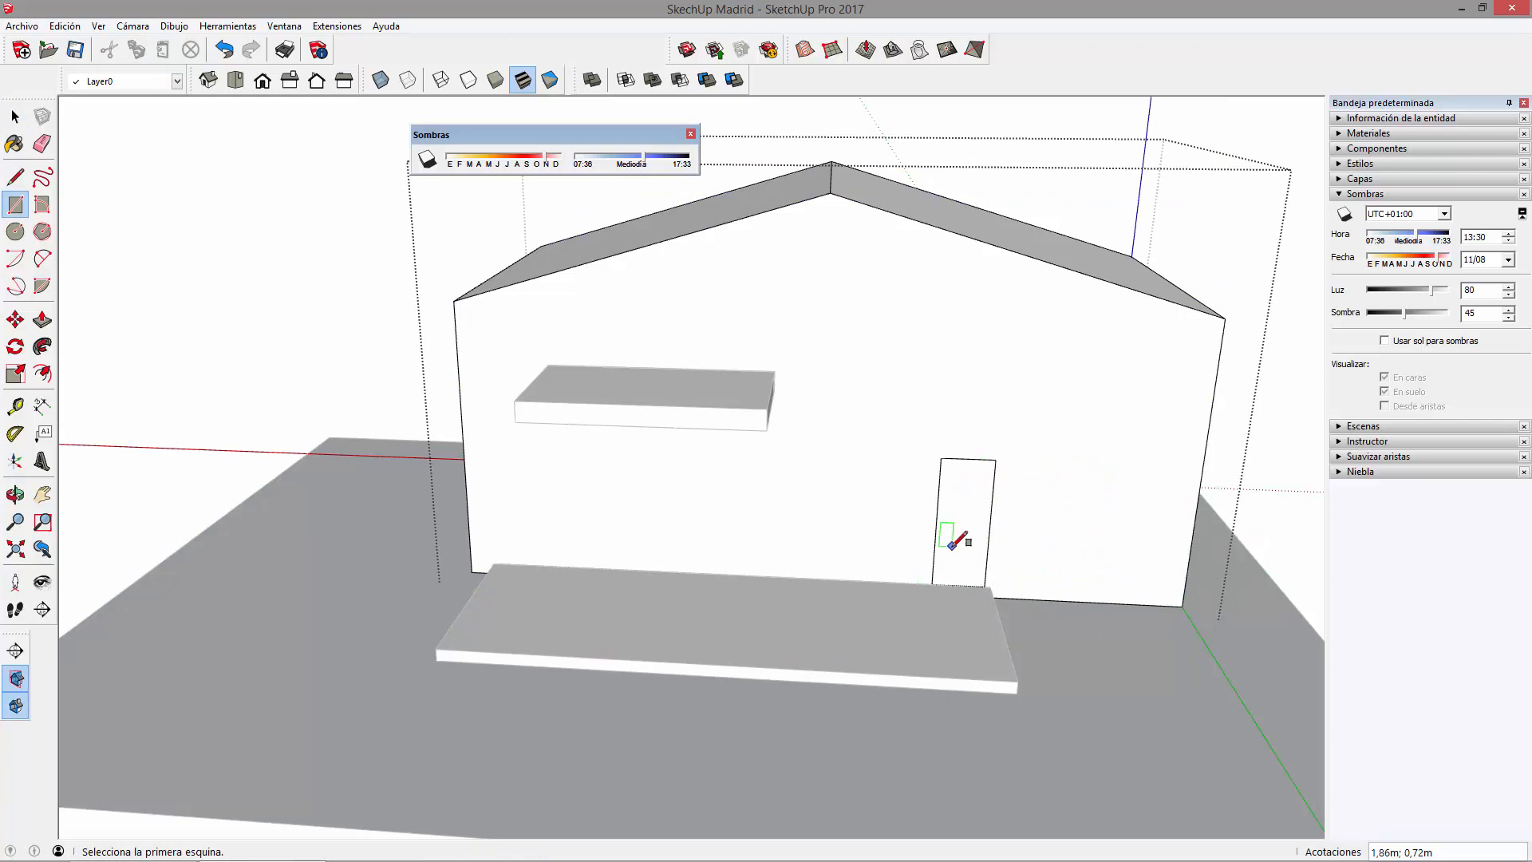
- Push the door face inward to recess it in the gable wall and leave the house group
key("p")
left_click_drag(960, 556, 982, 564)
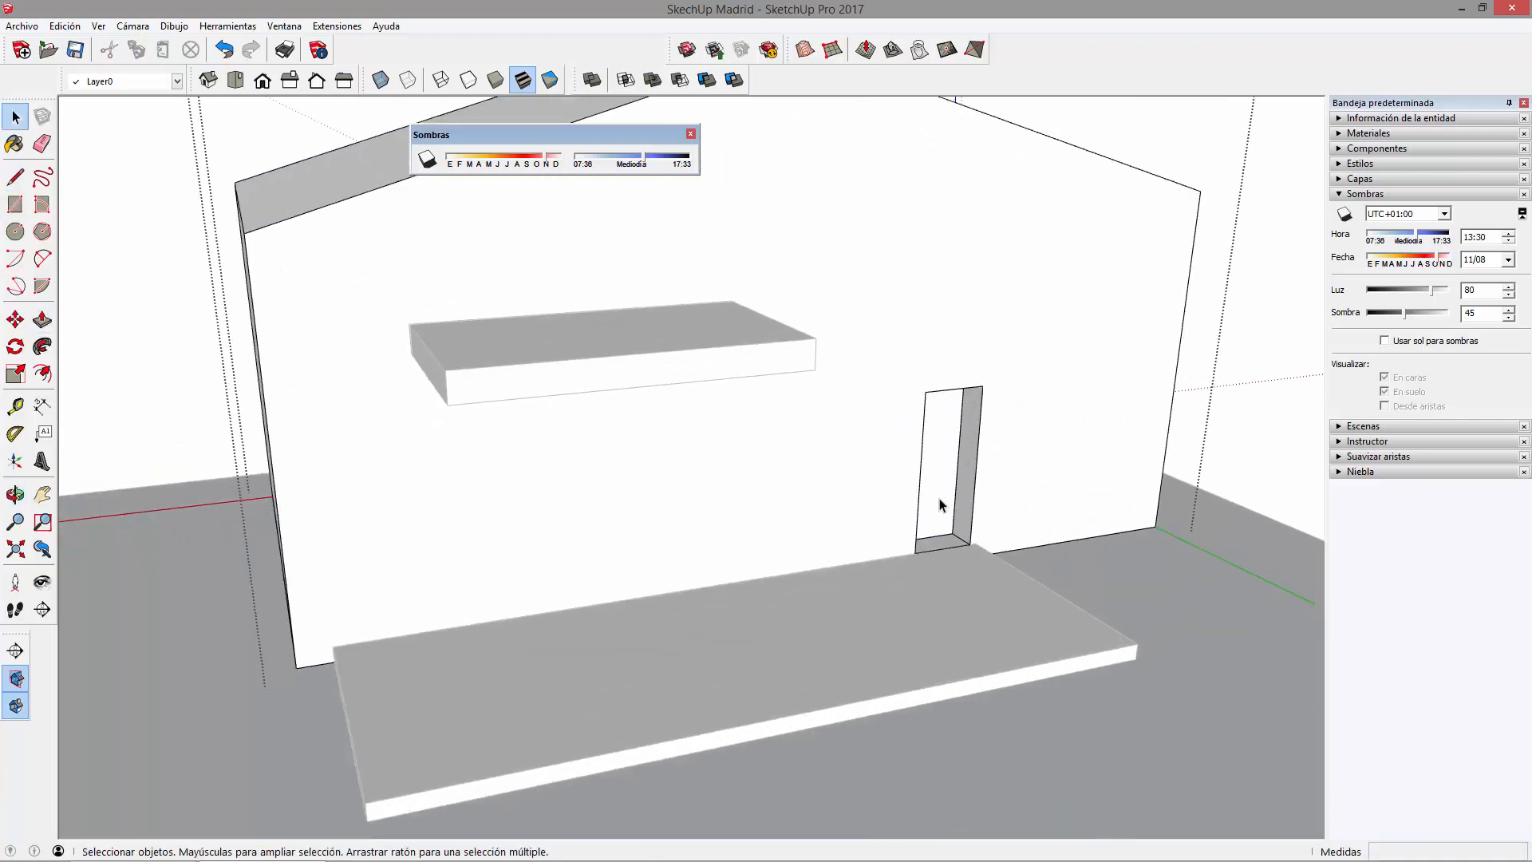
scroll(940, 504, "down", 5)
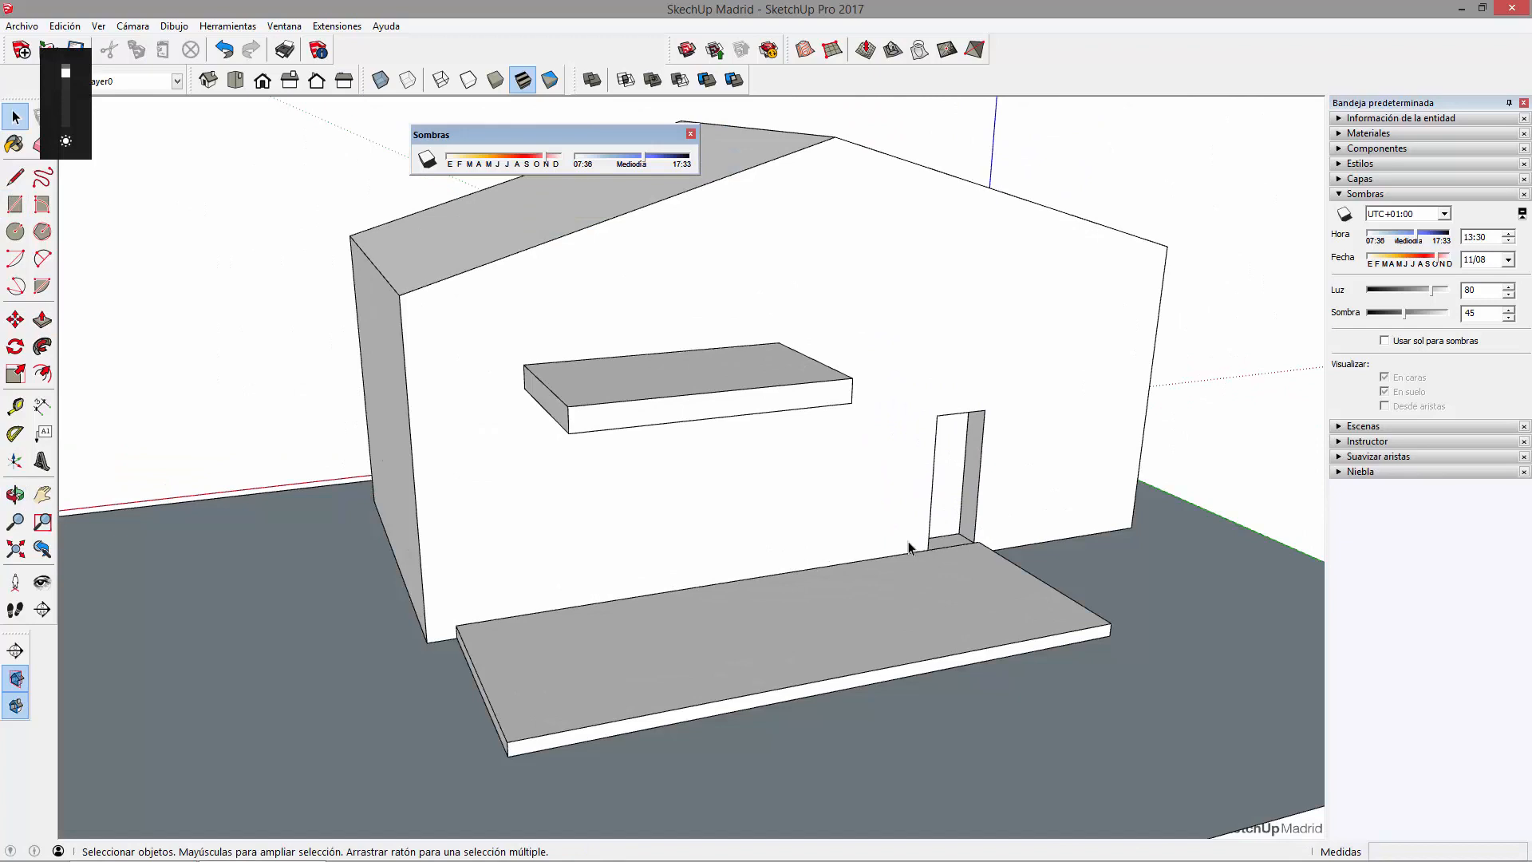
middle_click_drag(909, 549, 954, 544)
- Scale the canopy slab outward from the gable wall to deepen its projection
middle_click_drag(772, 460, 1008, 540)
middle_click_drag(758, 353, 786, 380)
left_click(787, 380)
middle_click_drag(865, 457, 825, 451)
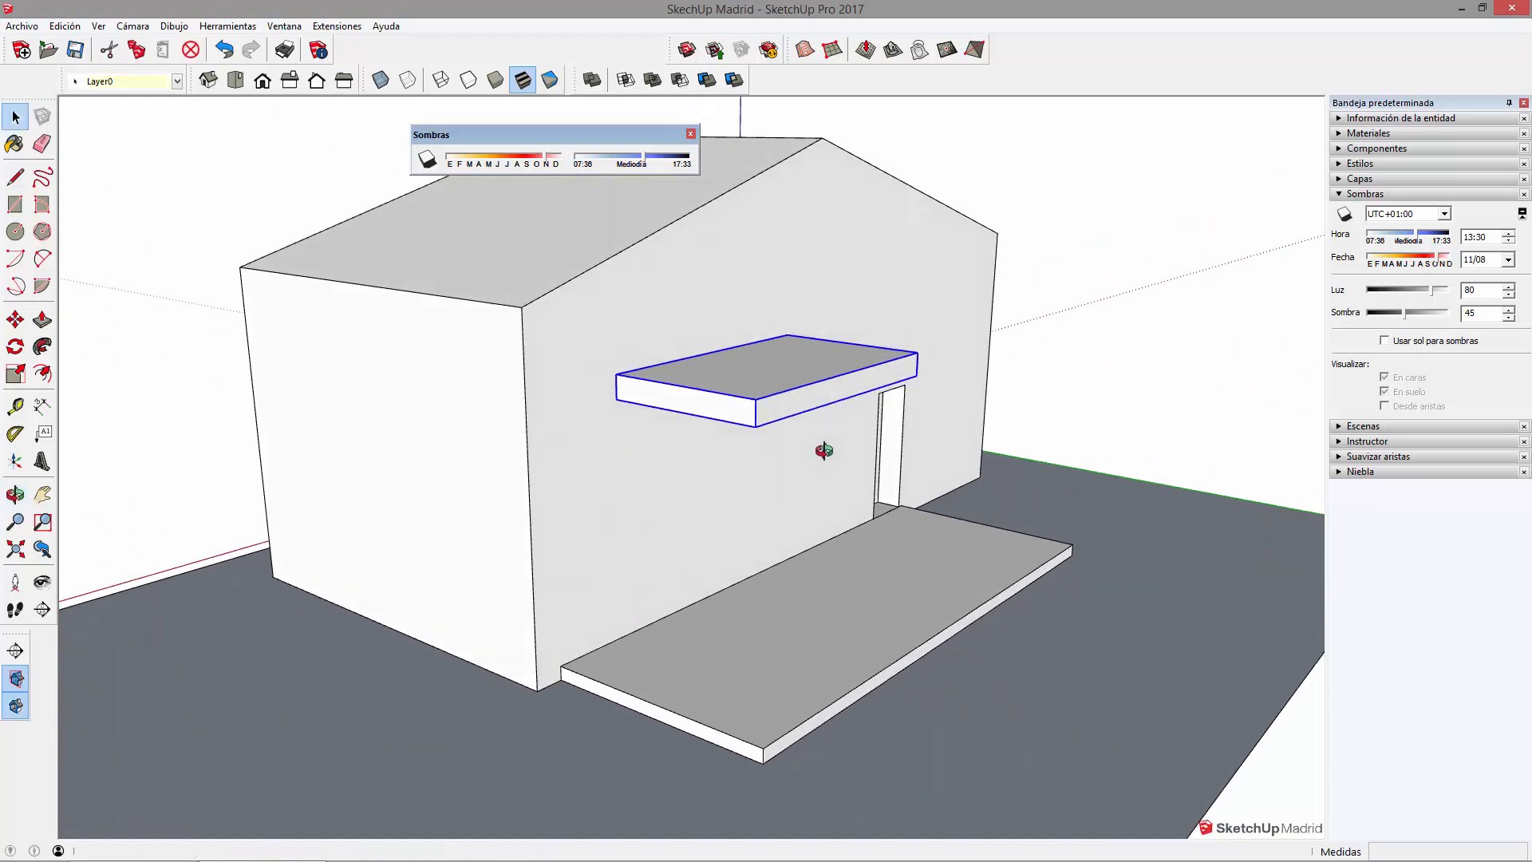
key("s")
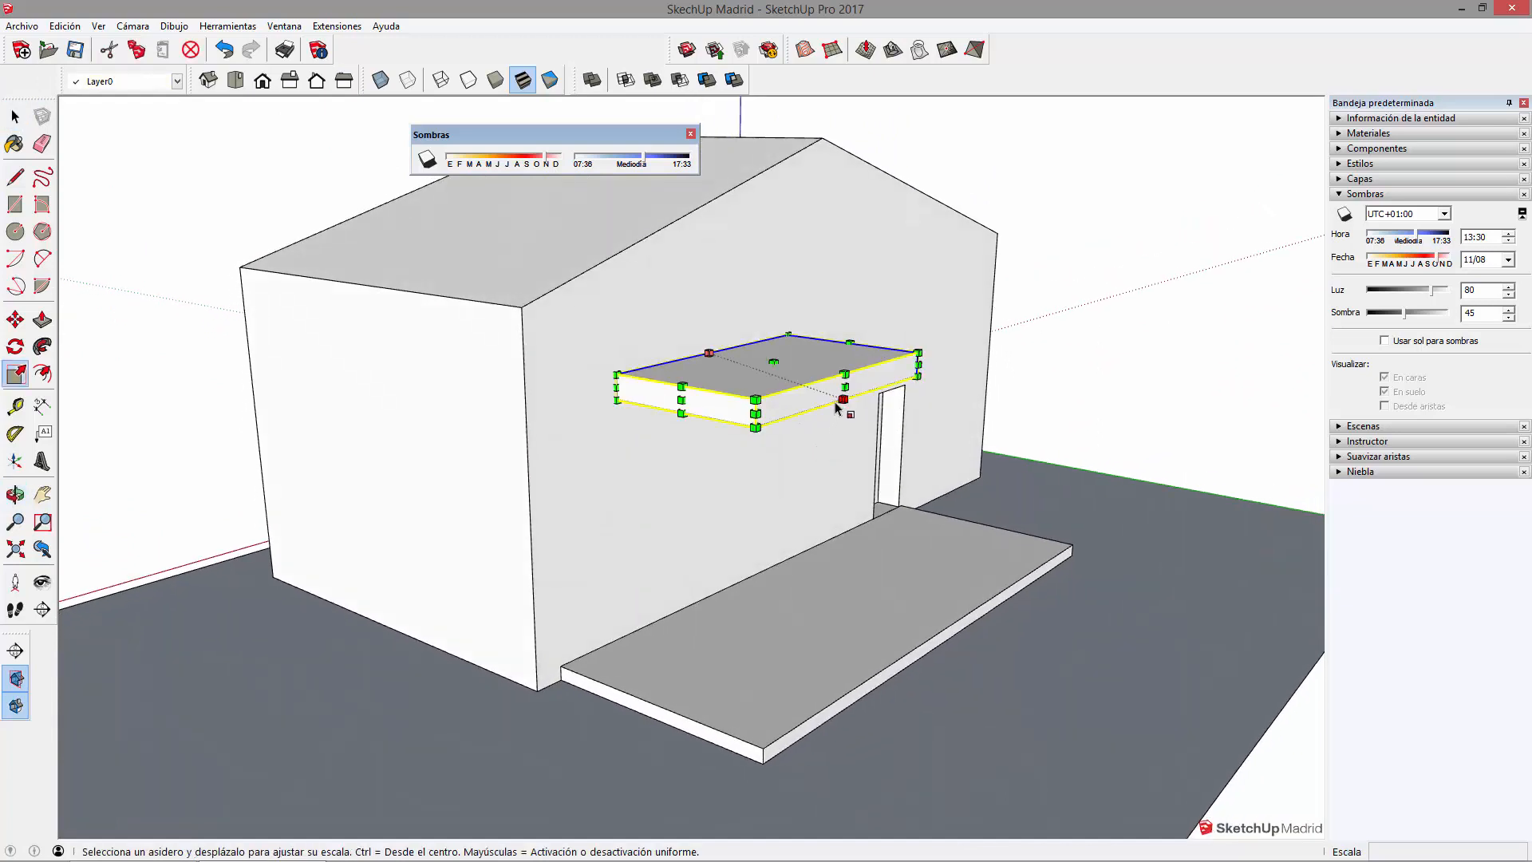
scroll(846, 387, "up", 3)
left_click_drag(846, 383, 861, 447)
key("Escape")
key("space")
- Draw a small rectangle on the platform below the canopy and extrude it upward into a block
middle_click_drag(865, 462, 556, 691)
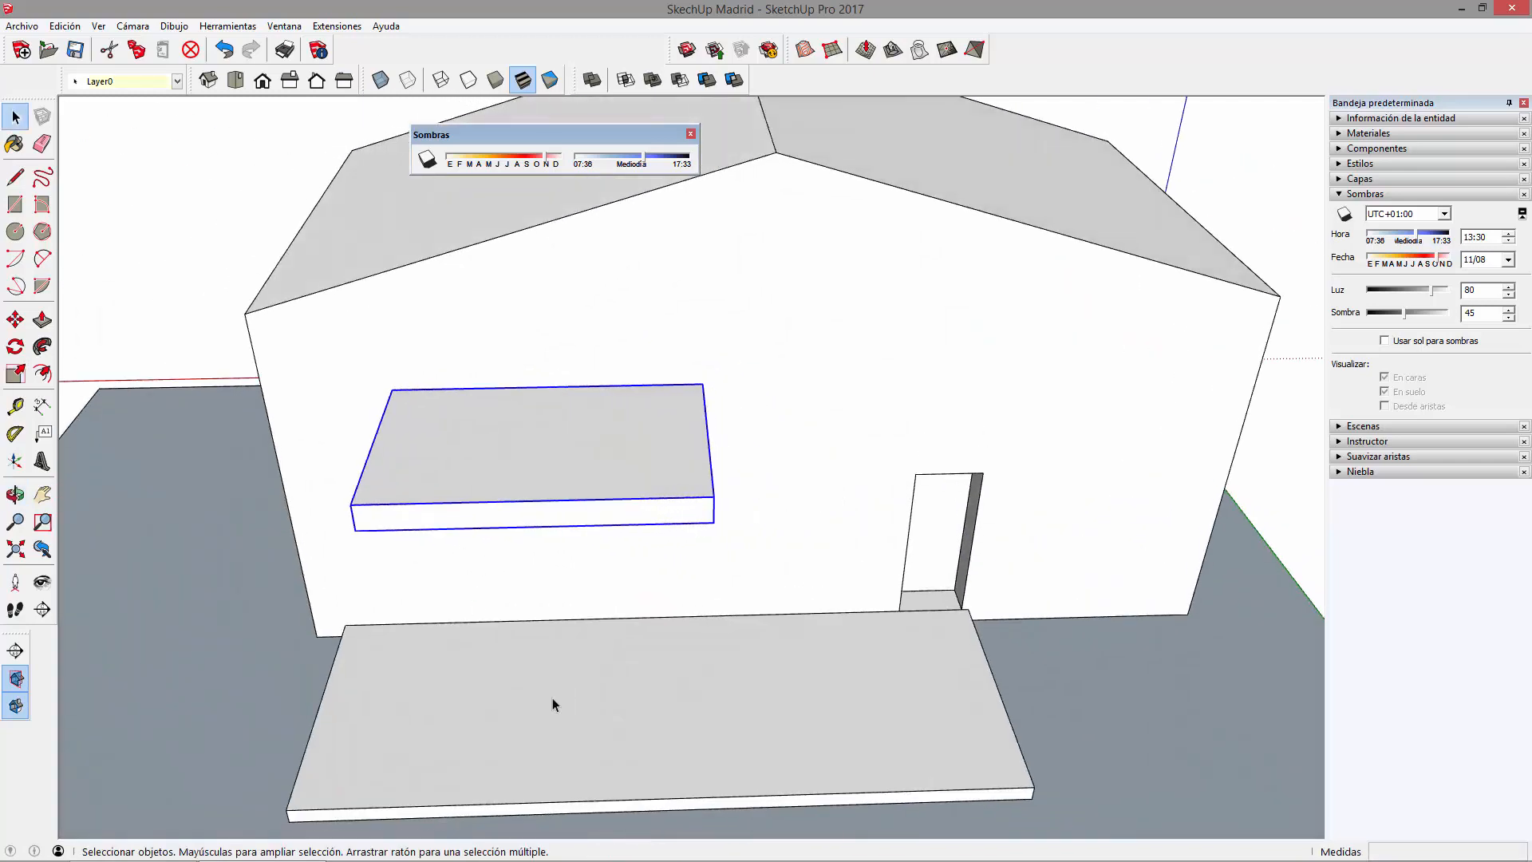
key("r")
left_click(483, 663)
left_click(668, 721)
mouse_move(668, 721)
middle_mouse_down()
mouse_move(515, 691)
mouse_move(516, 657)
middle_mouse_up()
left_click(539, 674)
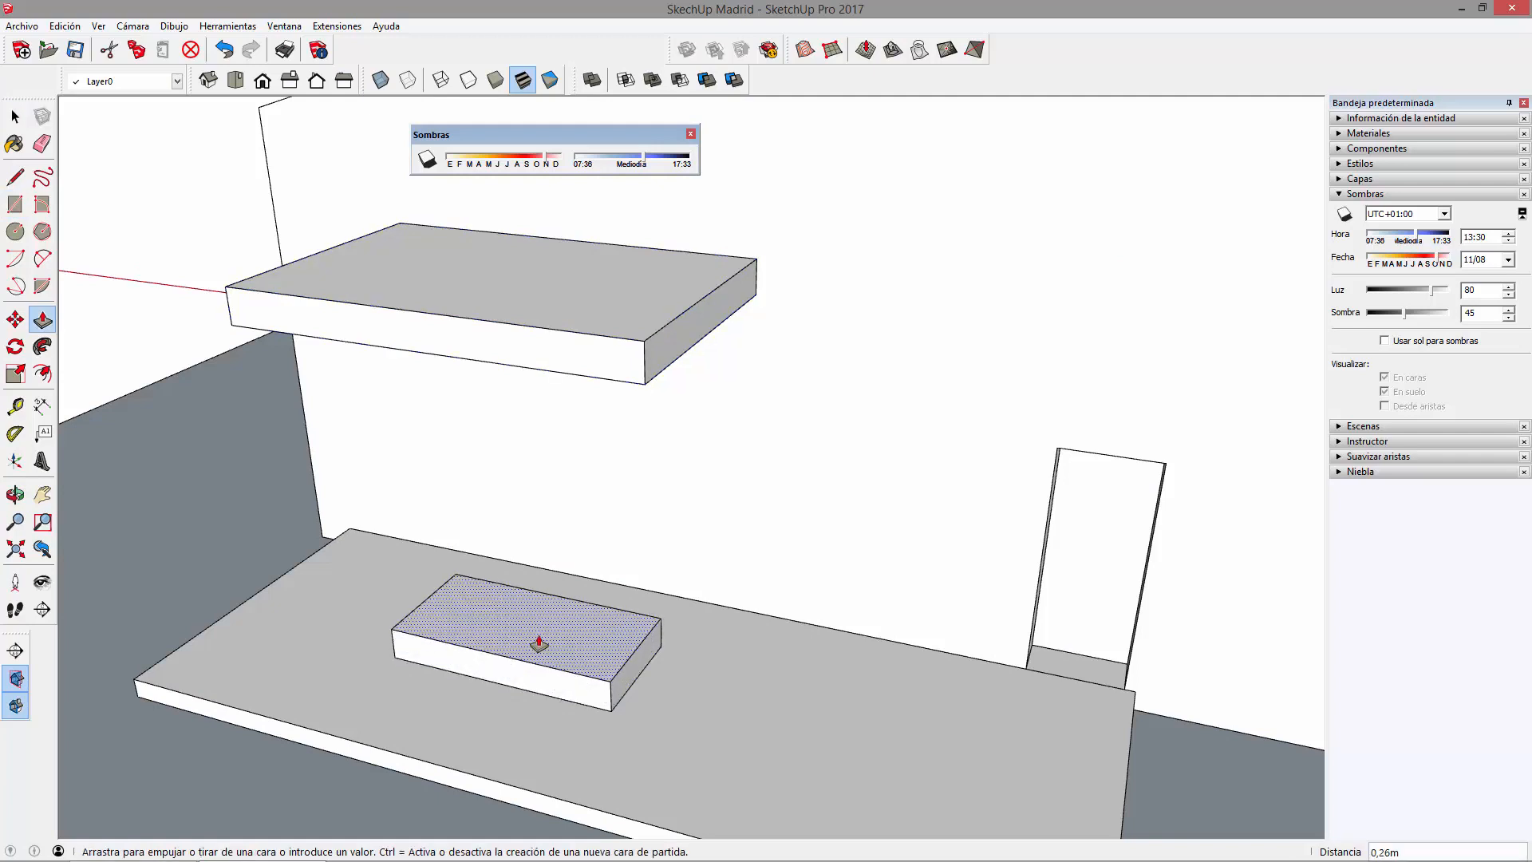
left_click(533, 609)
- Offset the block's front face inward and push the inner face through to hollow it into a bench
scroll(496, 642, "up", 3)
key("f")
left_click(385, 646)
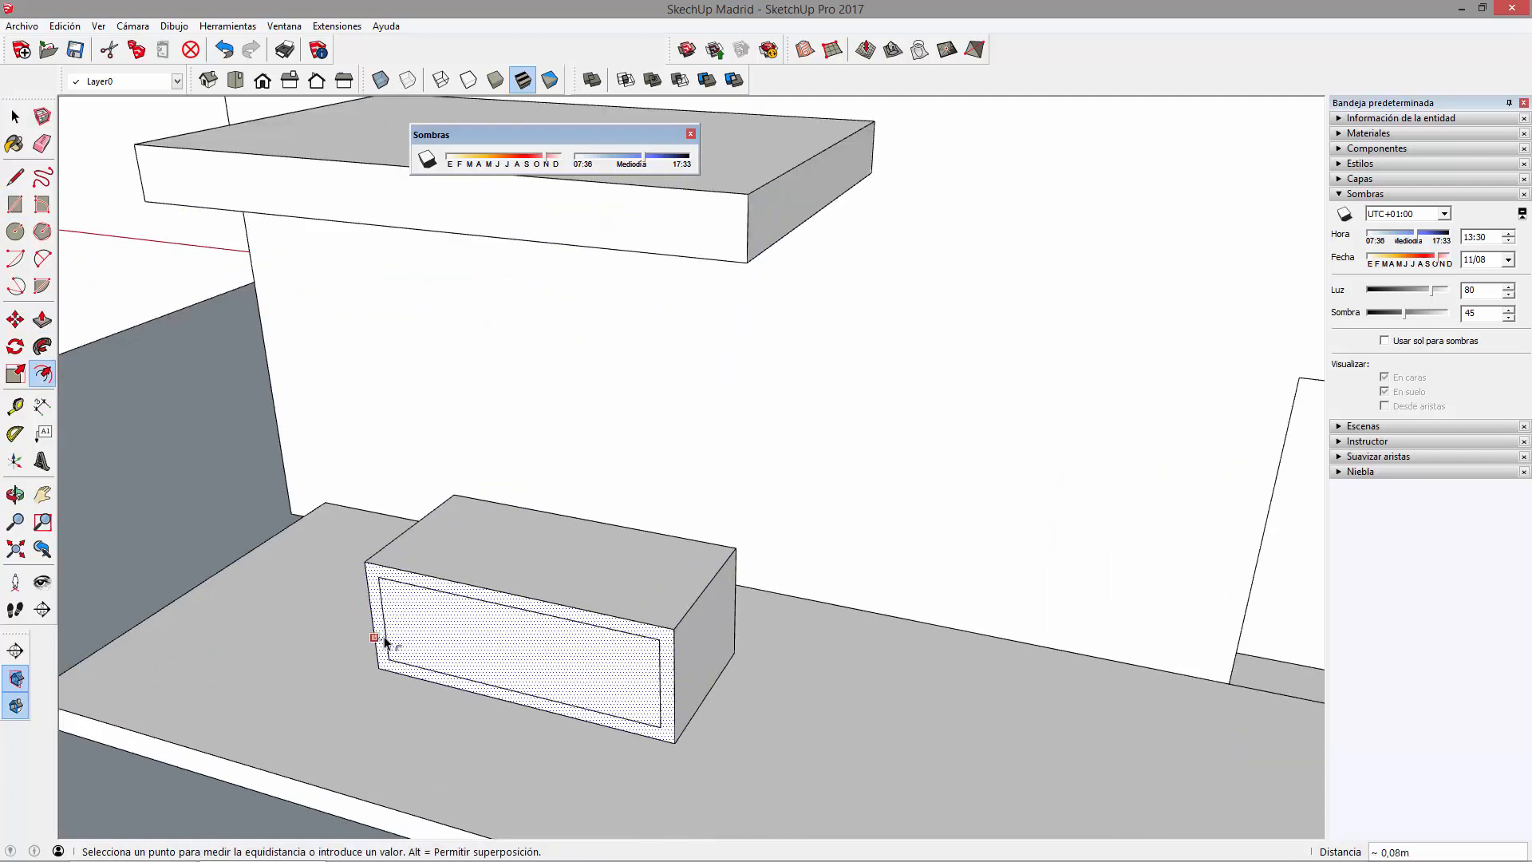
left_click(380, 641)
key("p")
left_click(511, 667)
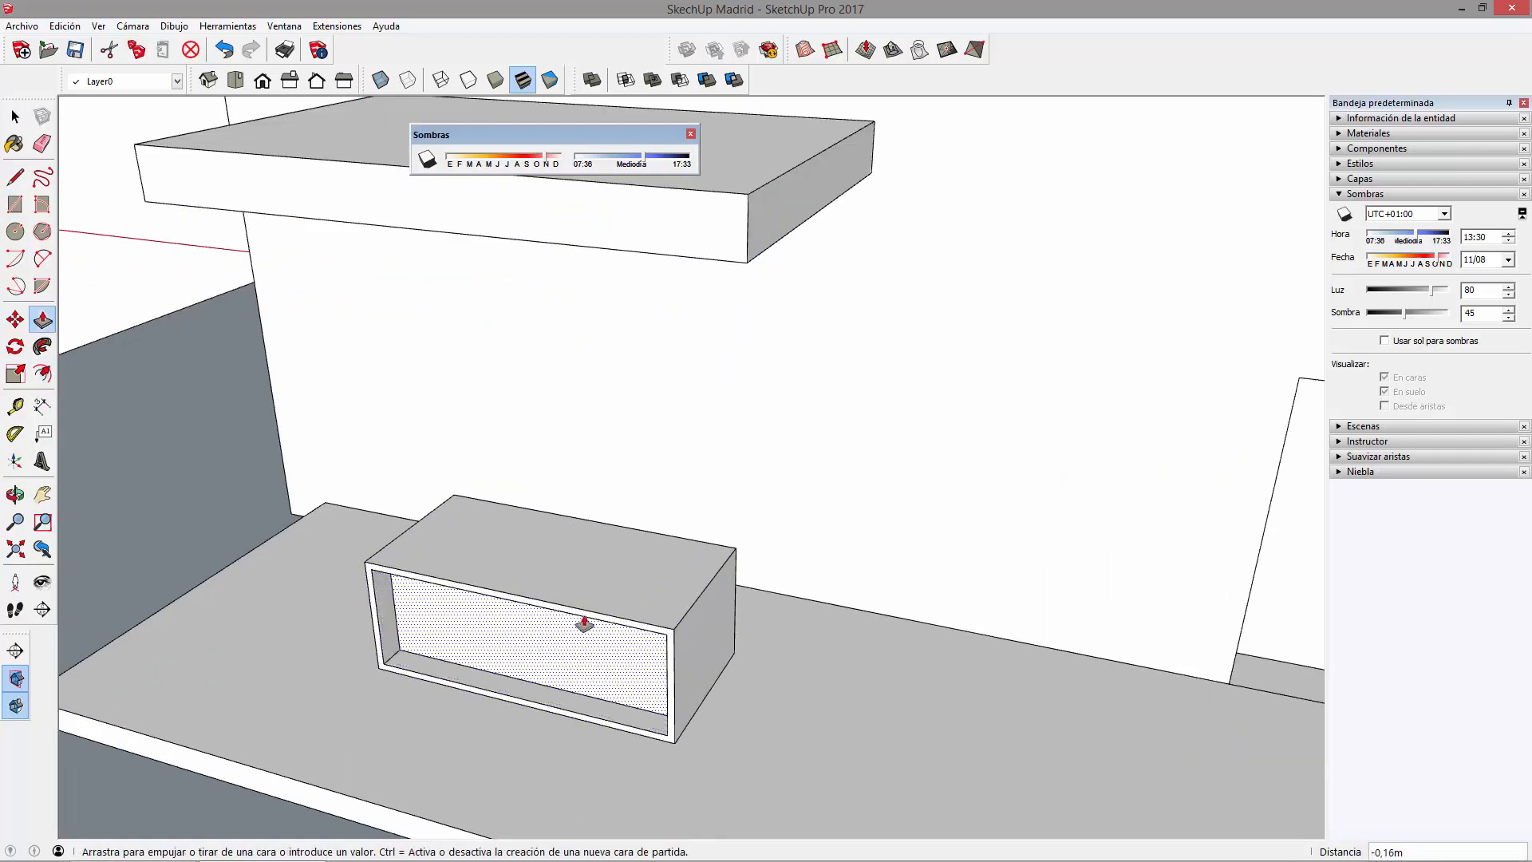
key("space")
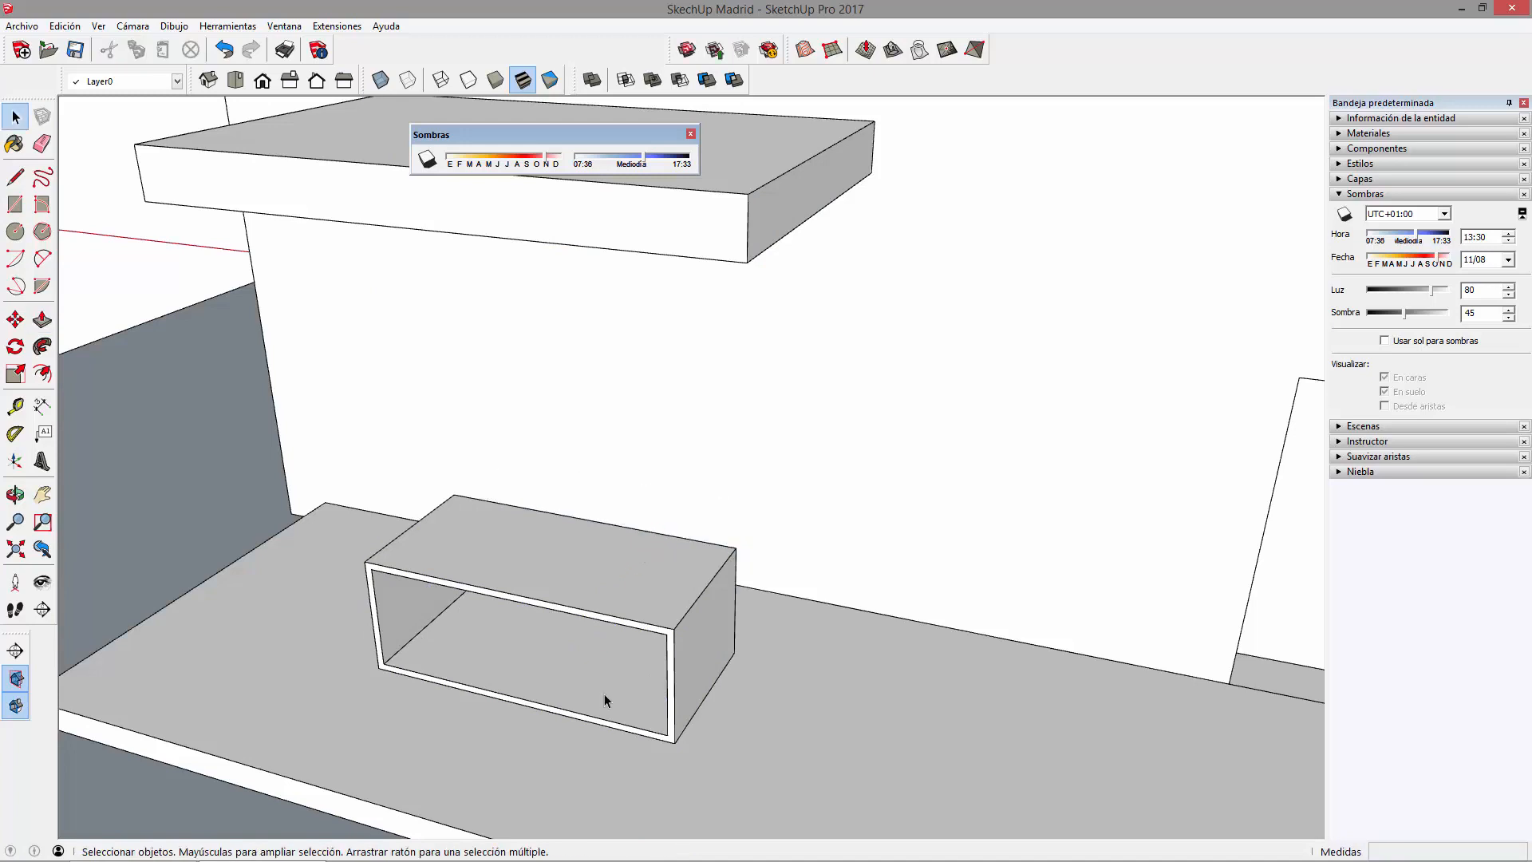
- Select all of the bench's connected geometry and make it a group
middle_click_drag(615, 677, 633, 581)
triple_click(634, 581)
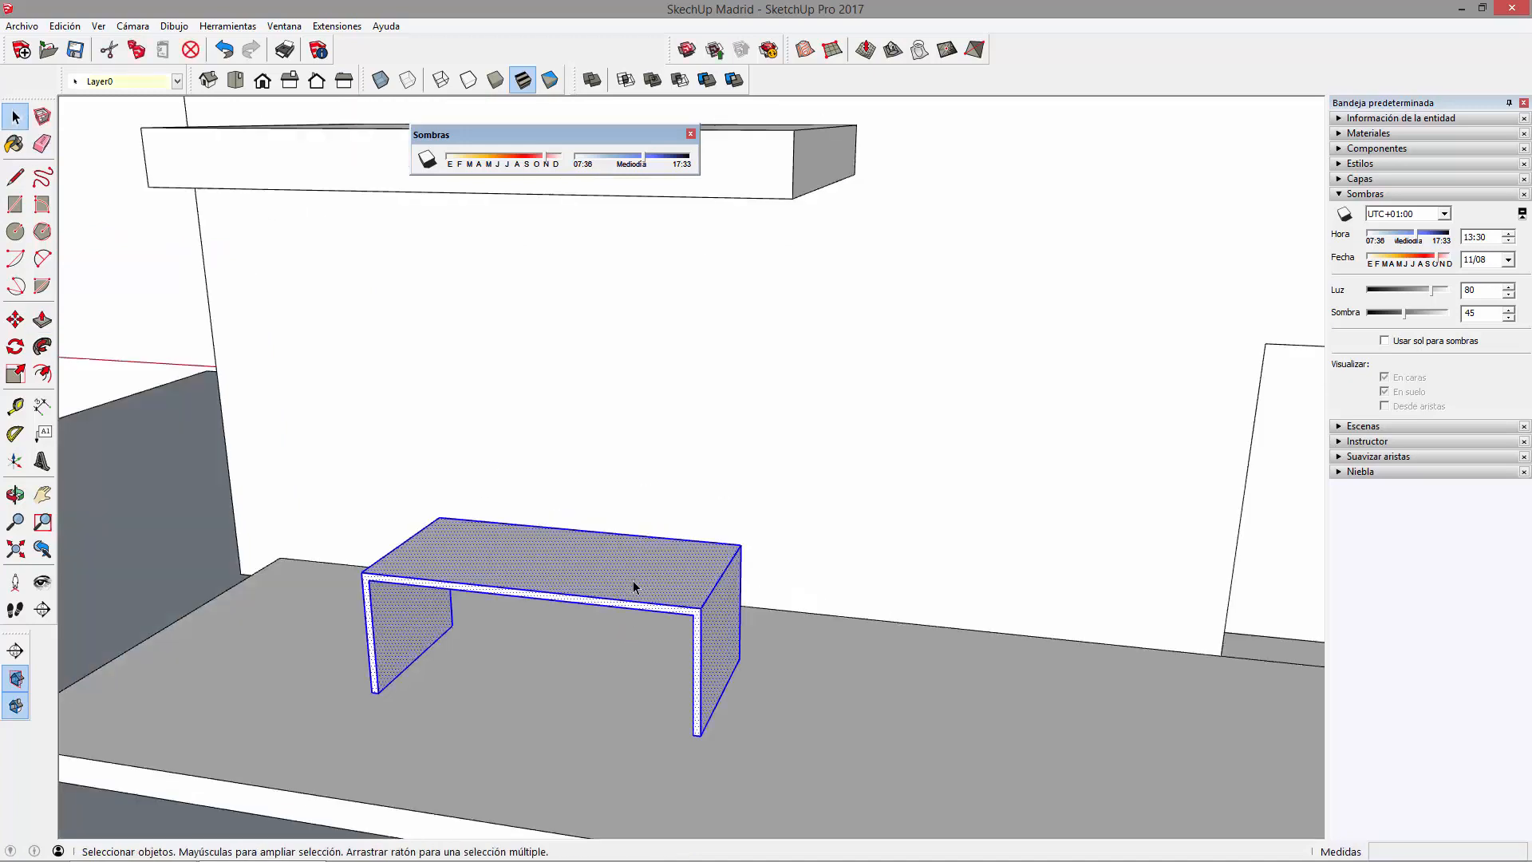
right_click(633, 581)
left_click(716, 717)
middle_click_drag(447, 534, 876, 461)
middle_click_drag(766, 343, 572, 319)
middle_click_drag(646, 592, 564, 422)
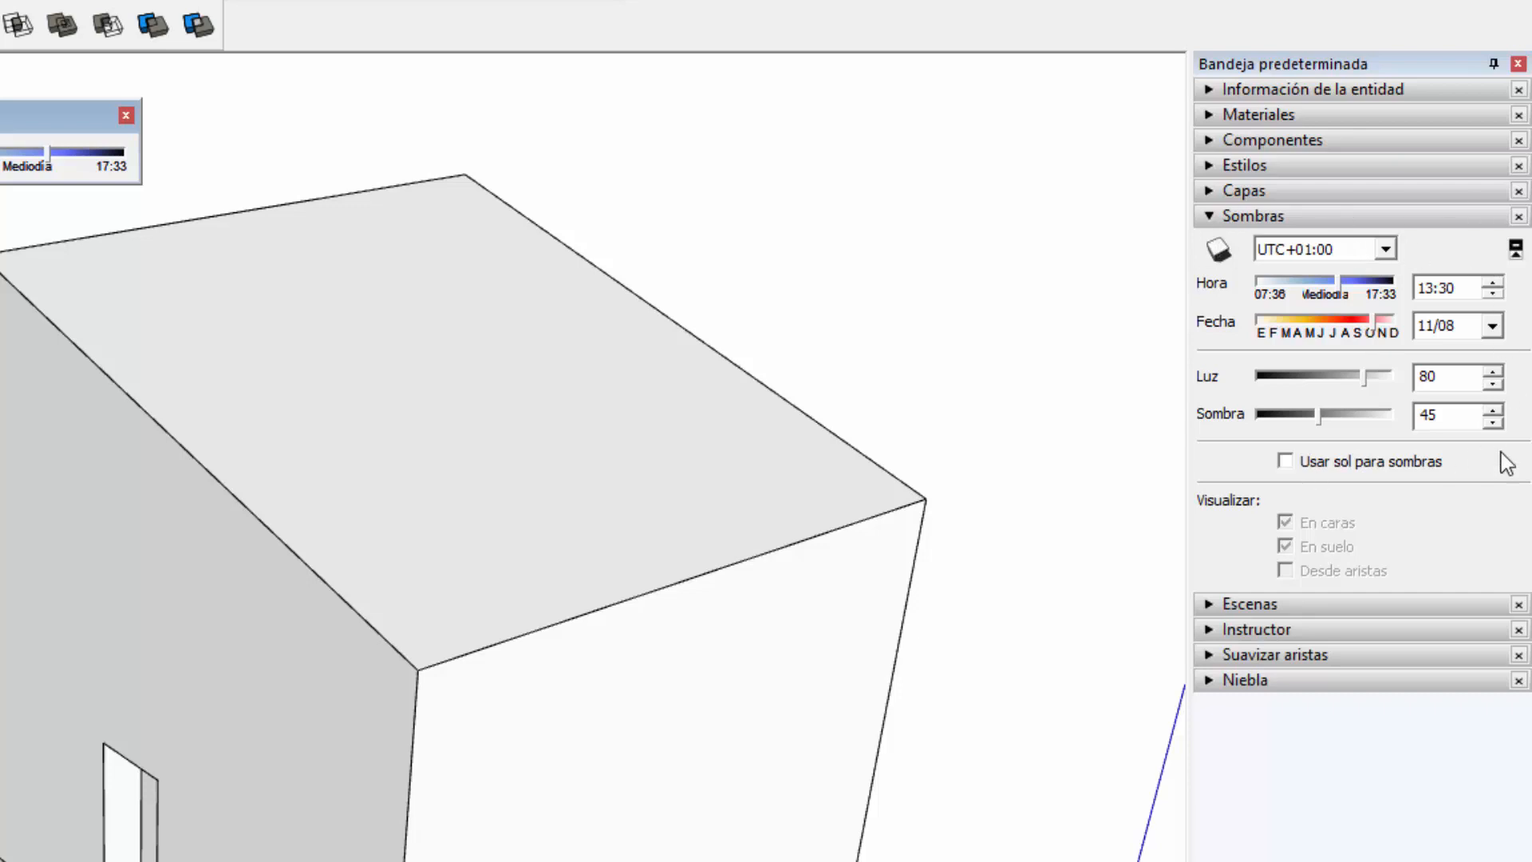
left_click(574, 403)
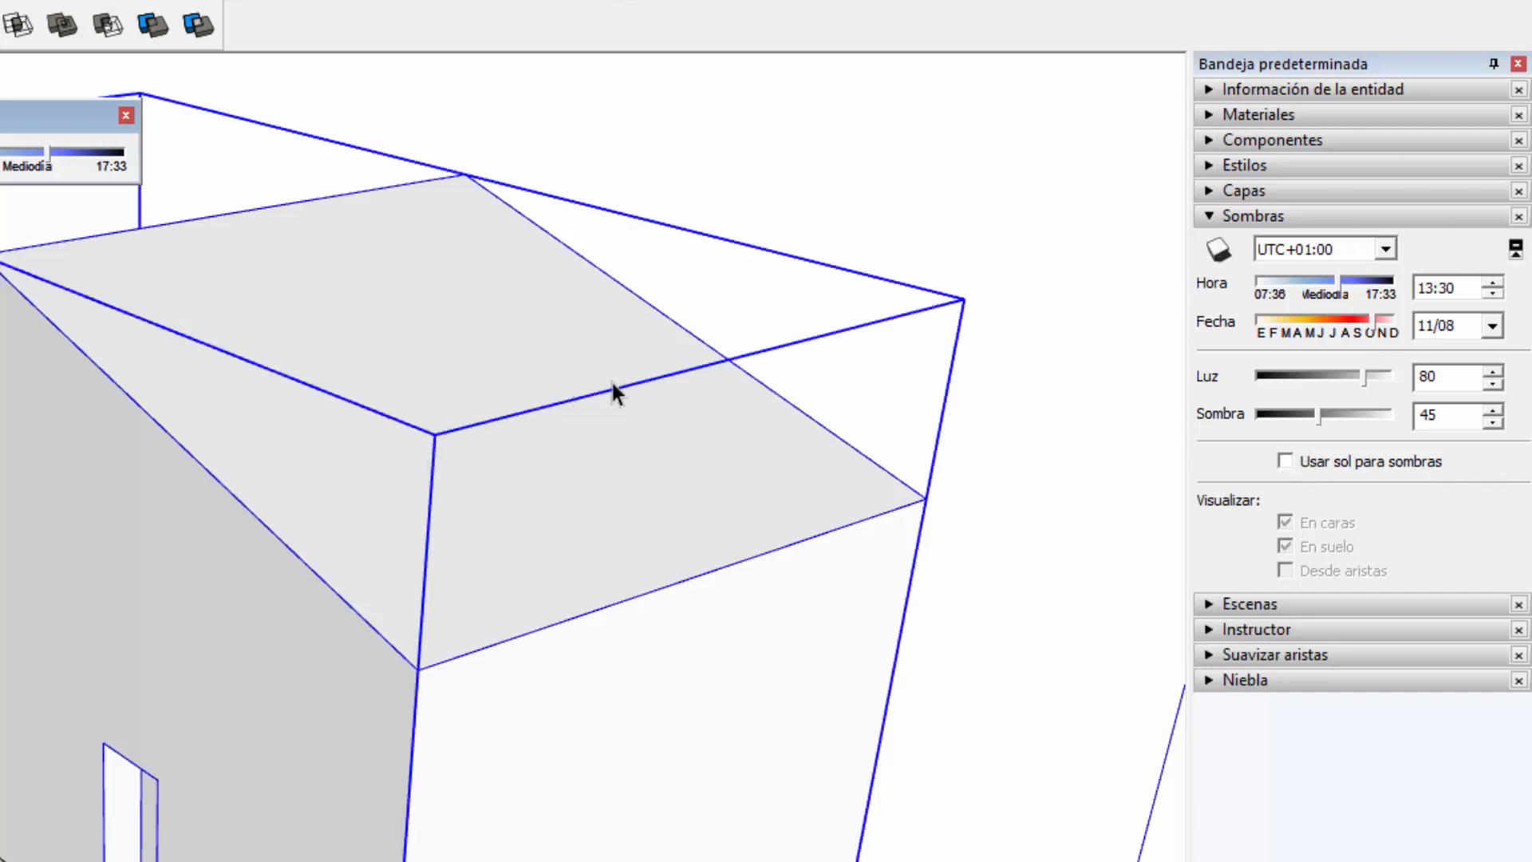
left_click(813, 271)
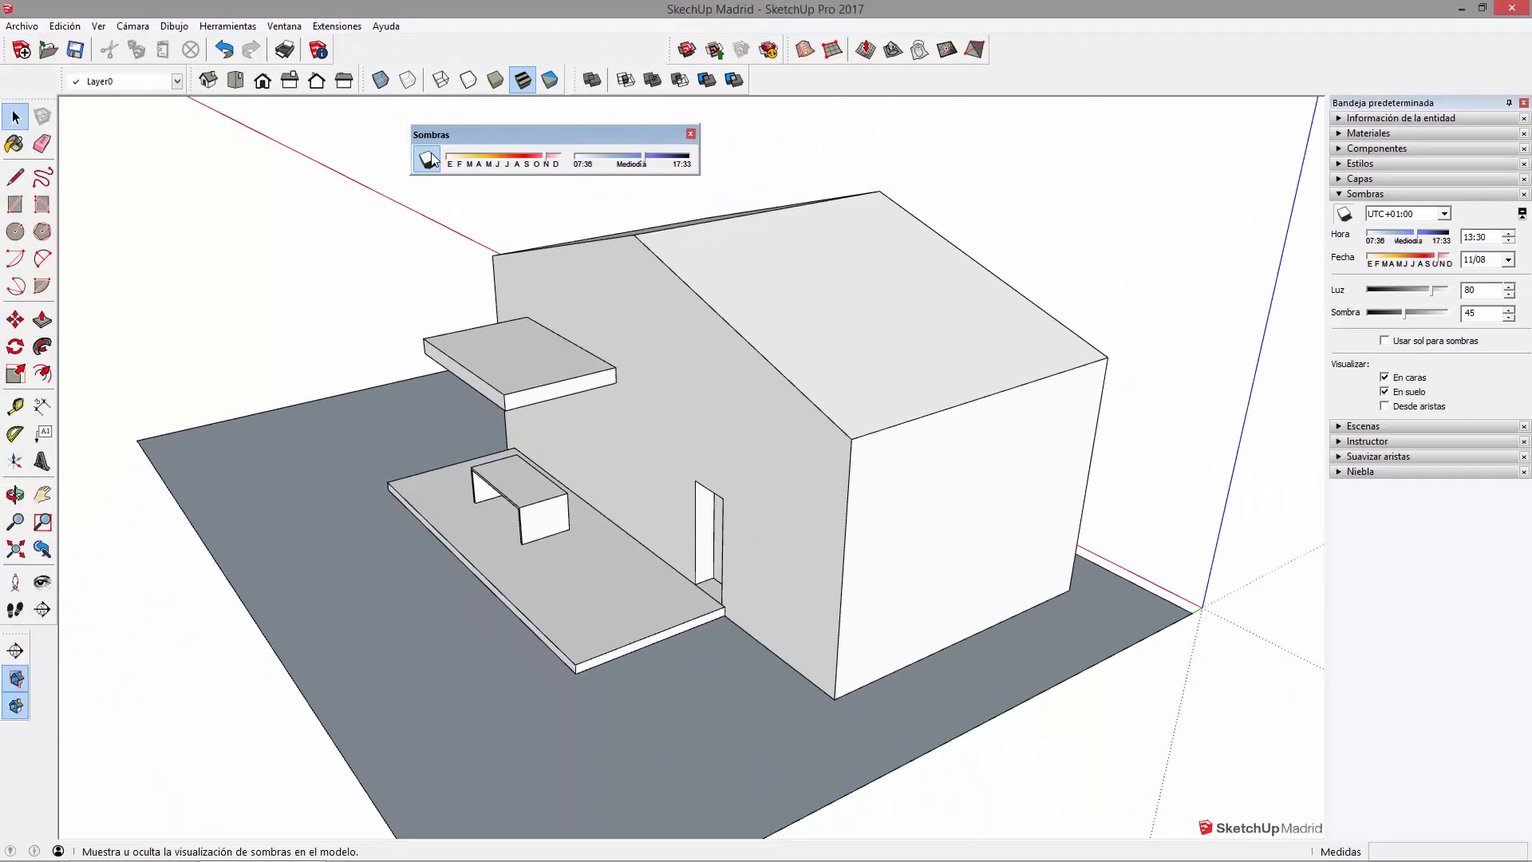
- Turn on the shadow display and examine the shadows cast around the house
left_click(430, 159)
middle_click_drag(453, 300, 975, 385)
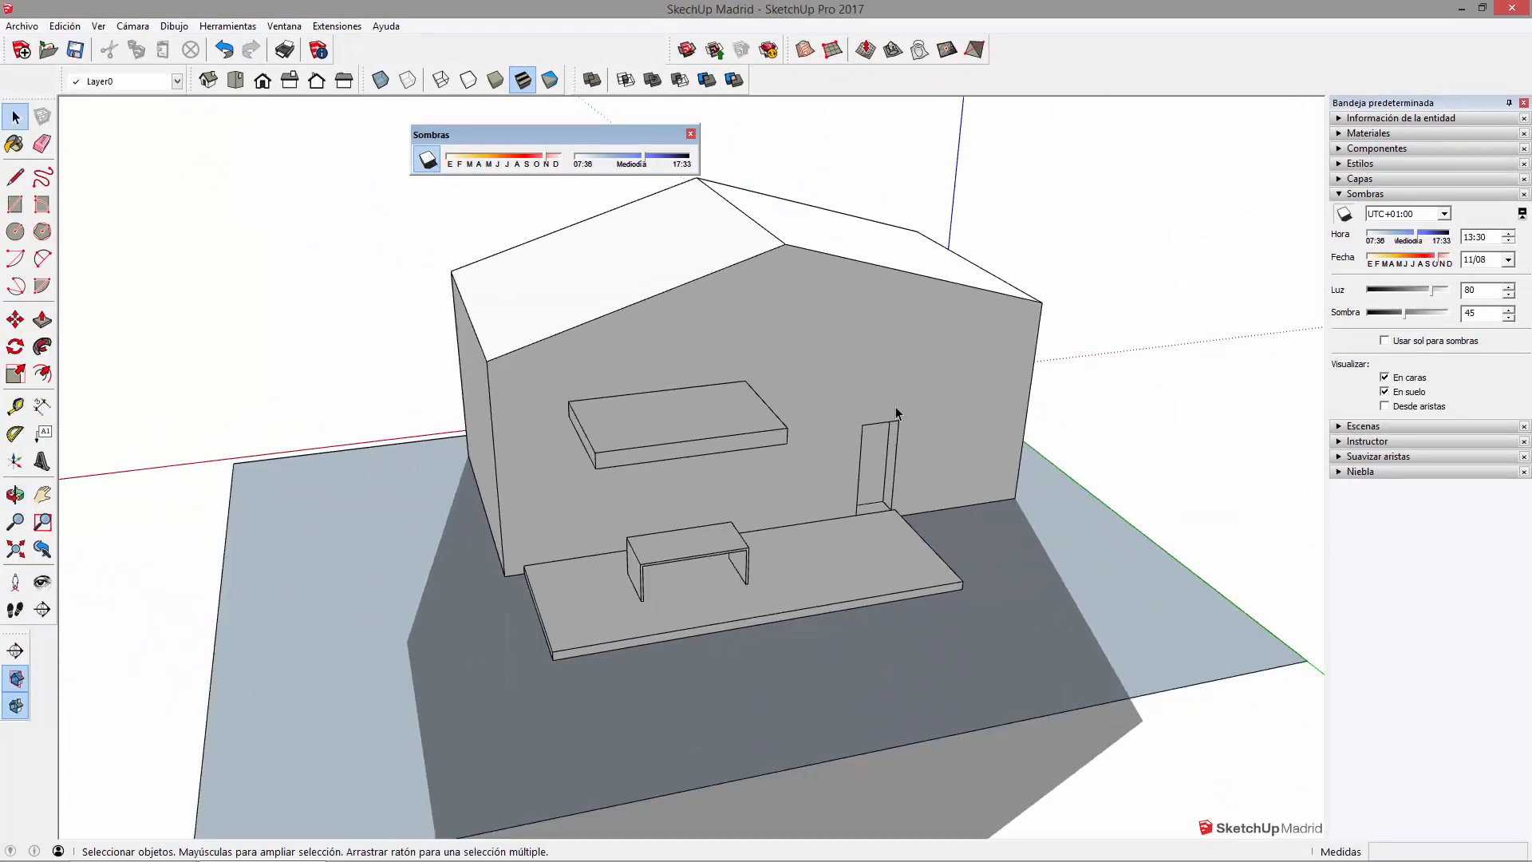
middle_click_drag(651, 485, 405, 341)
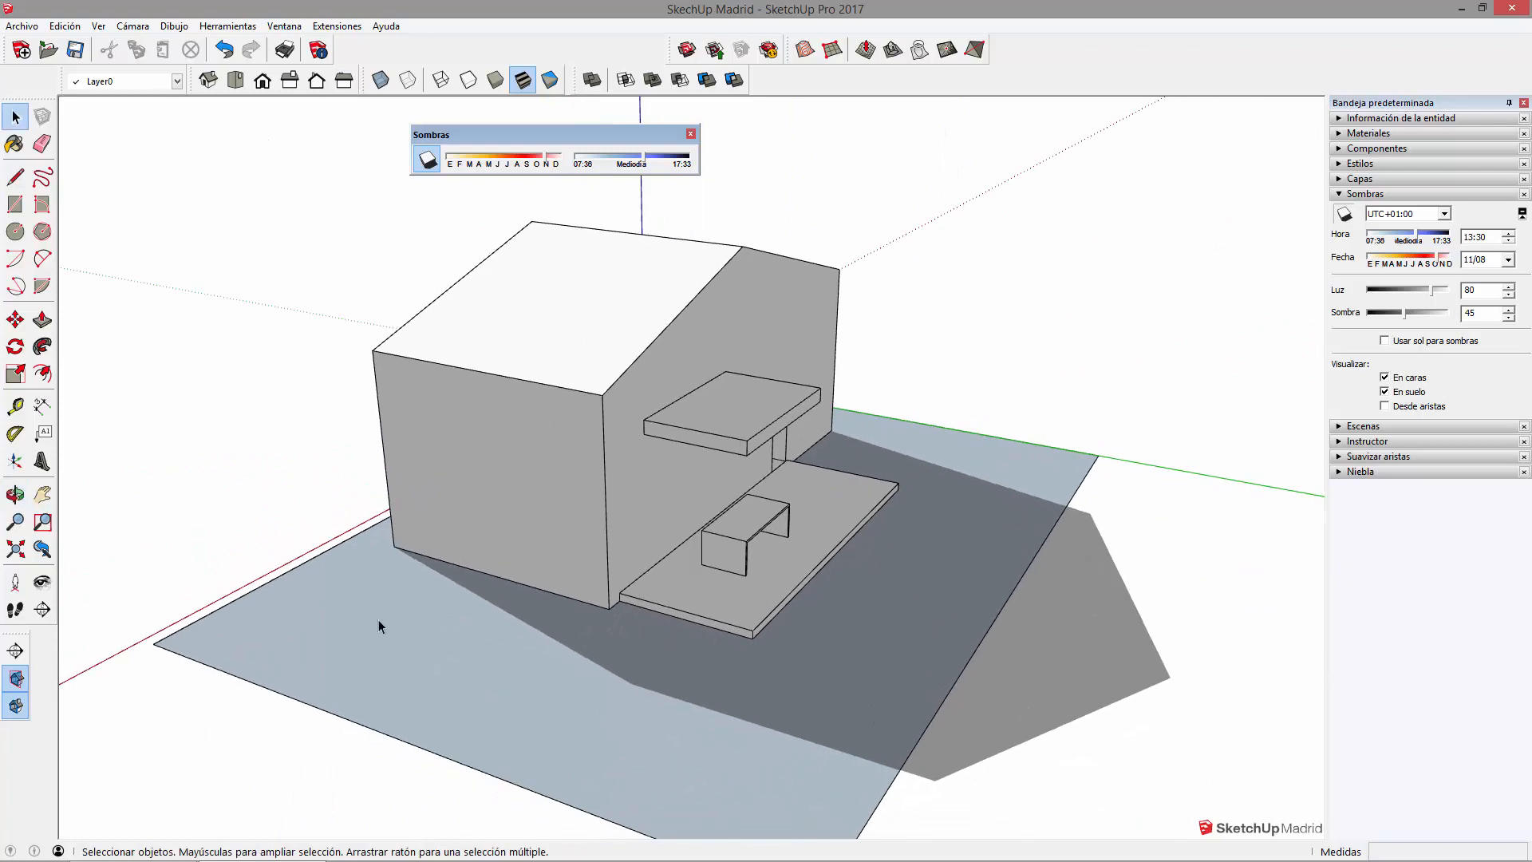
middle_click_drag(856, 429, 731, 489)
scroll(636, 444, "down", 2)
middle_click_drag(636, 444, 674, 508)
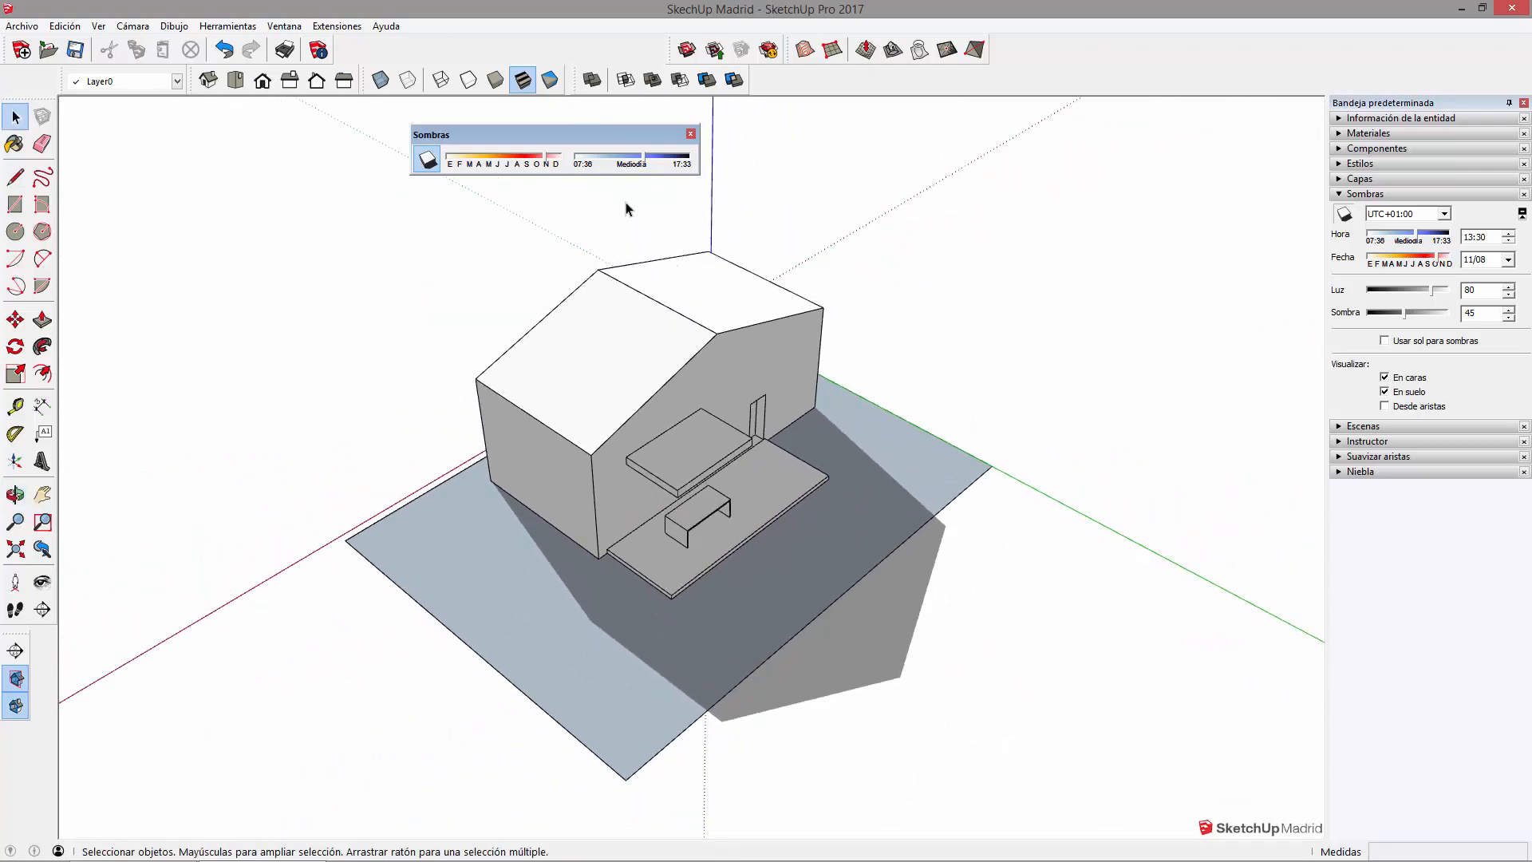
- Select the canopy slab and shift the shadow date from autumn to early July
middle_click_drag(730, 459, 725, 375)
scroll(648, 478, "up", 4)
left_click(685, 415)
mouse_move(742, 504)
middle_mouse_down()
mouse_move(800, 335)
mouse_move(740, 485)
middle_mouse_up()
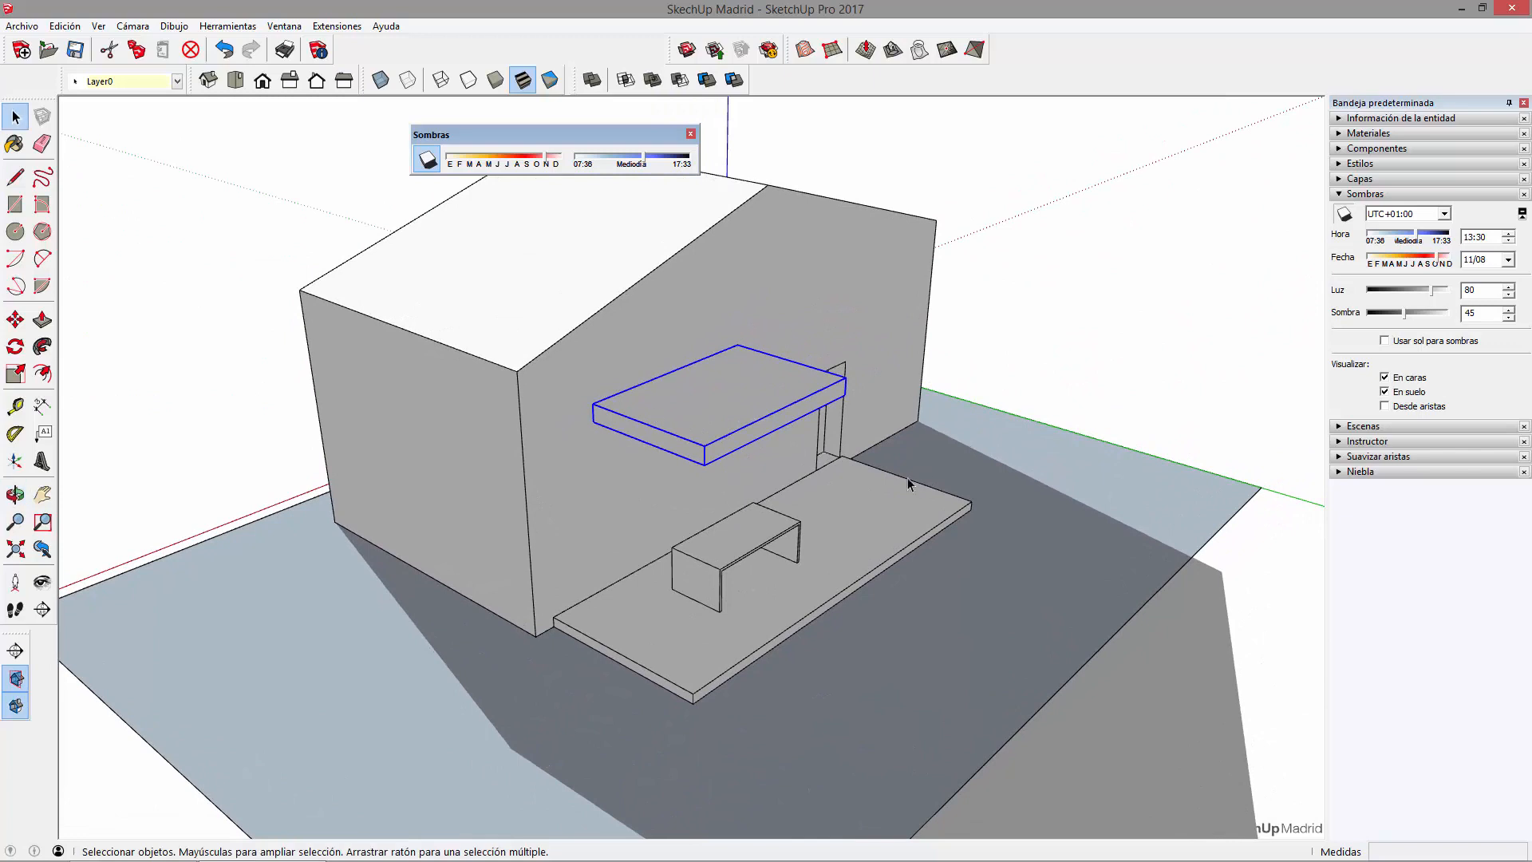
scroll(743, 551, "down", 3)
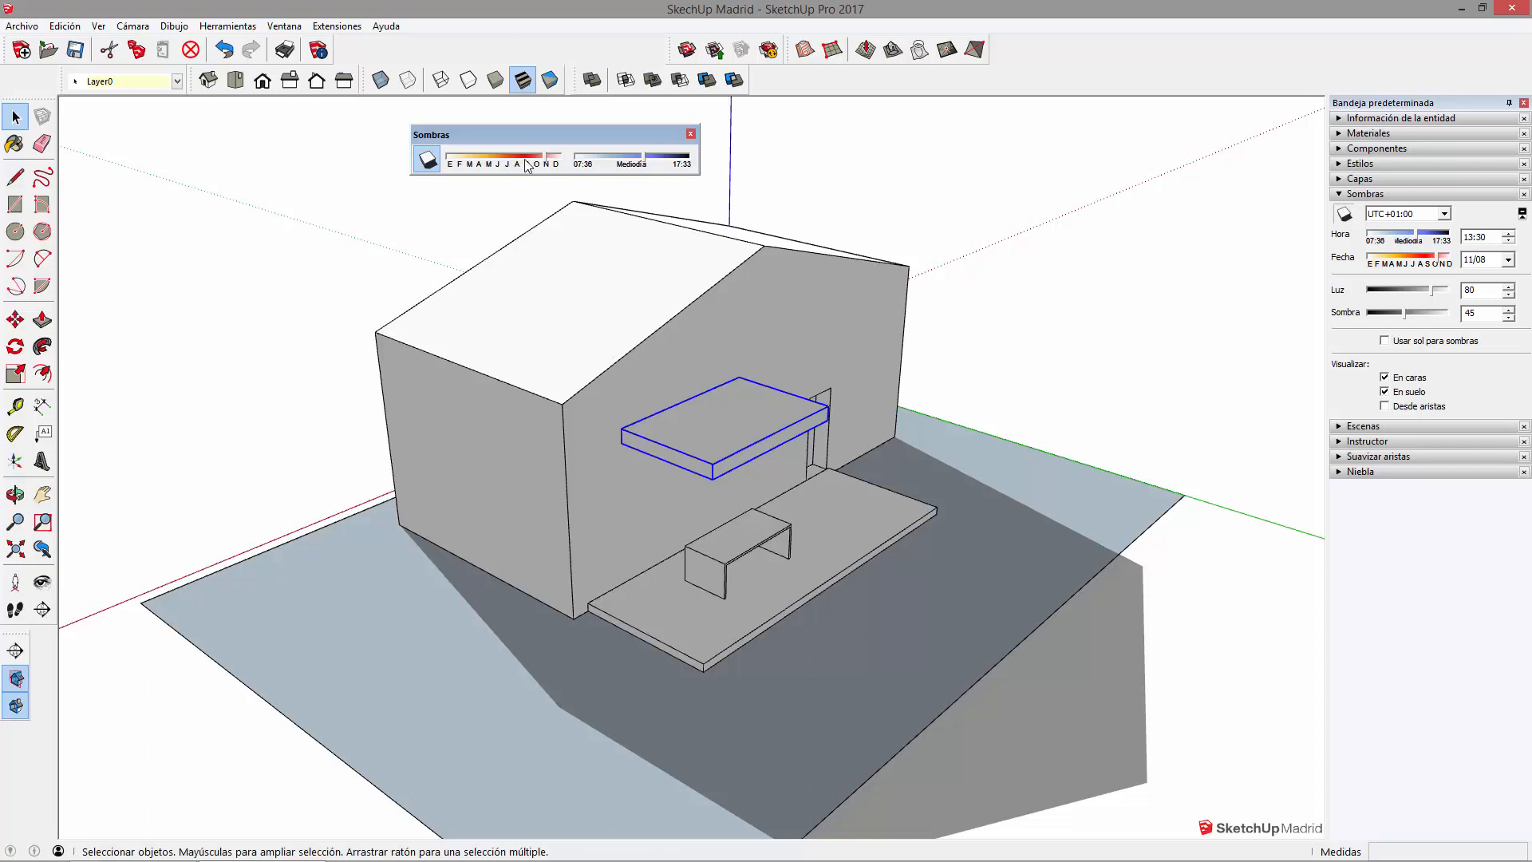
left_click(522, 163)
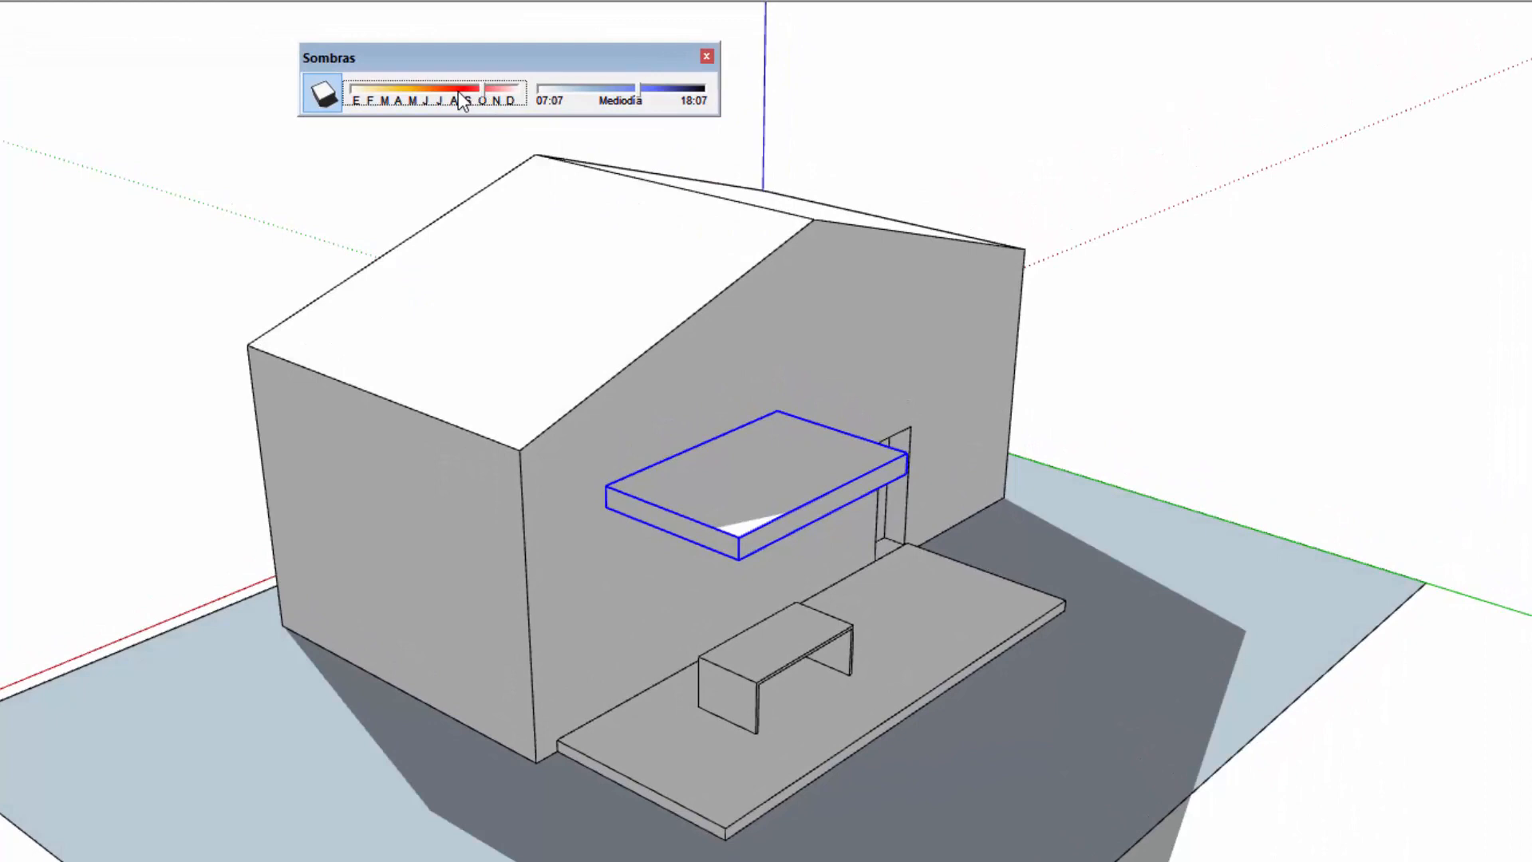
left_click_drag(473, 93, 431, 96)
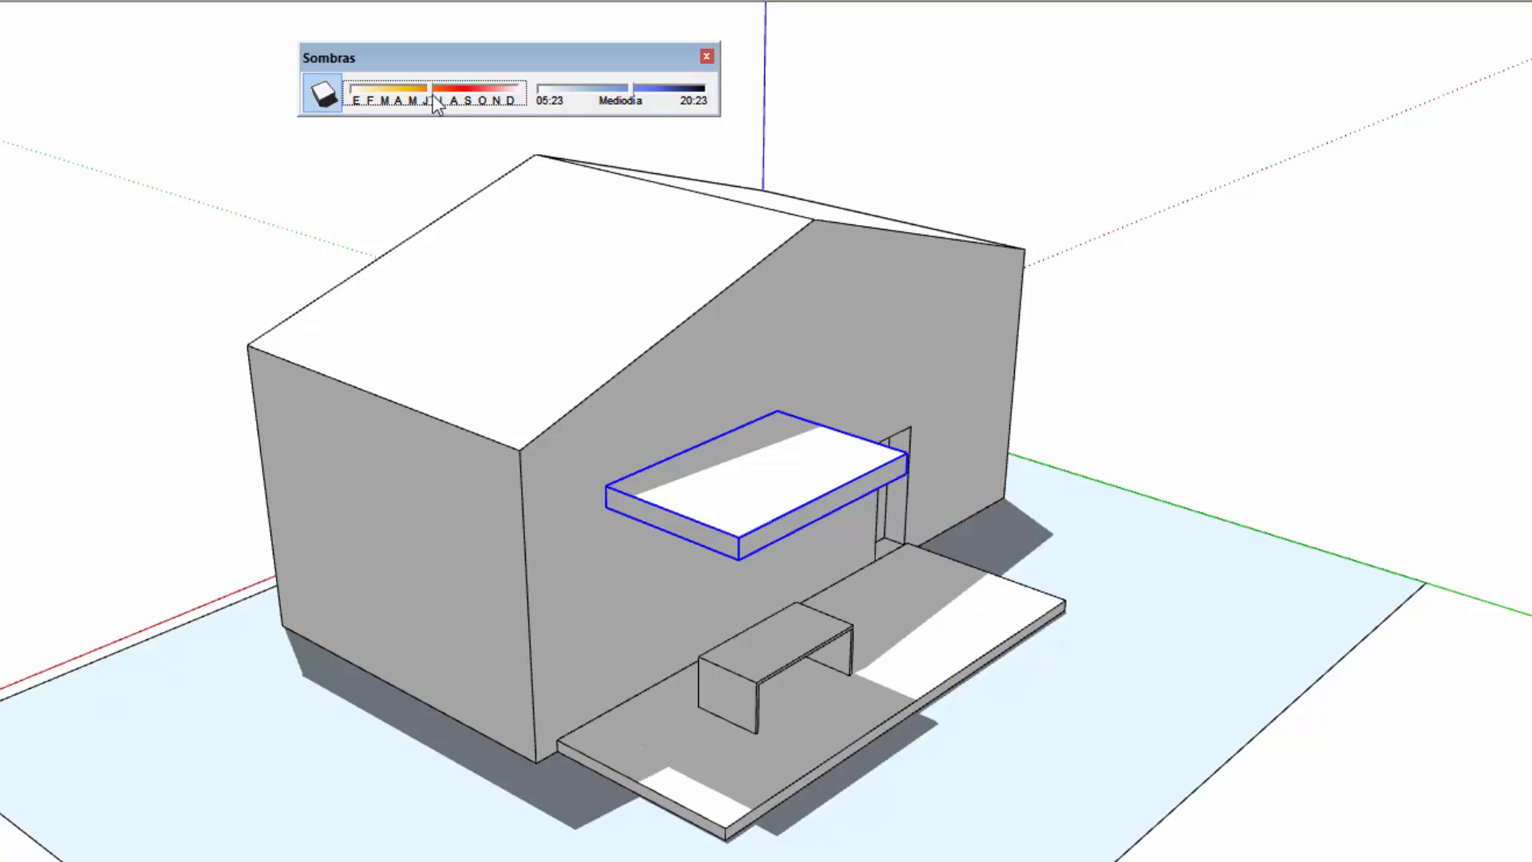
mouse_move(431, 91)
left_mouse_down()
mouse_move(462, 86)
mouse_move(437, 90)
left_mouse_up()
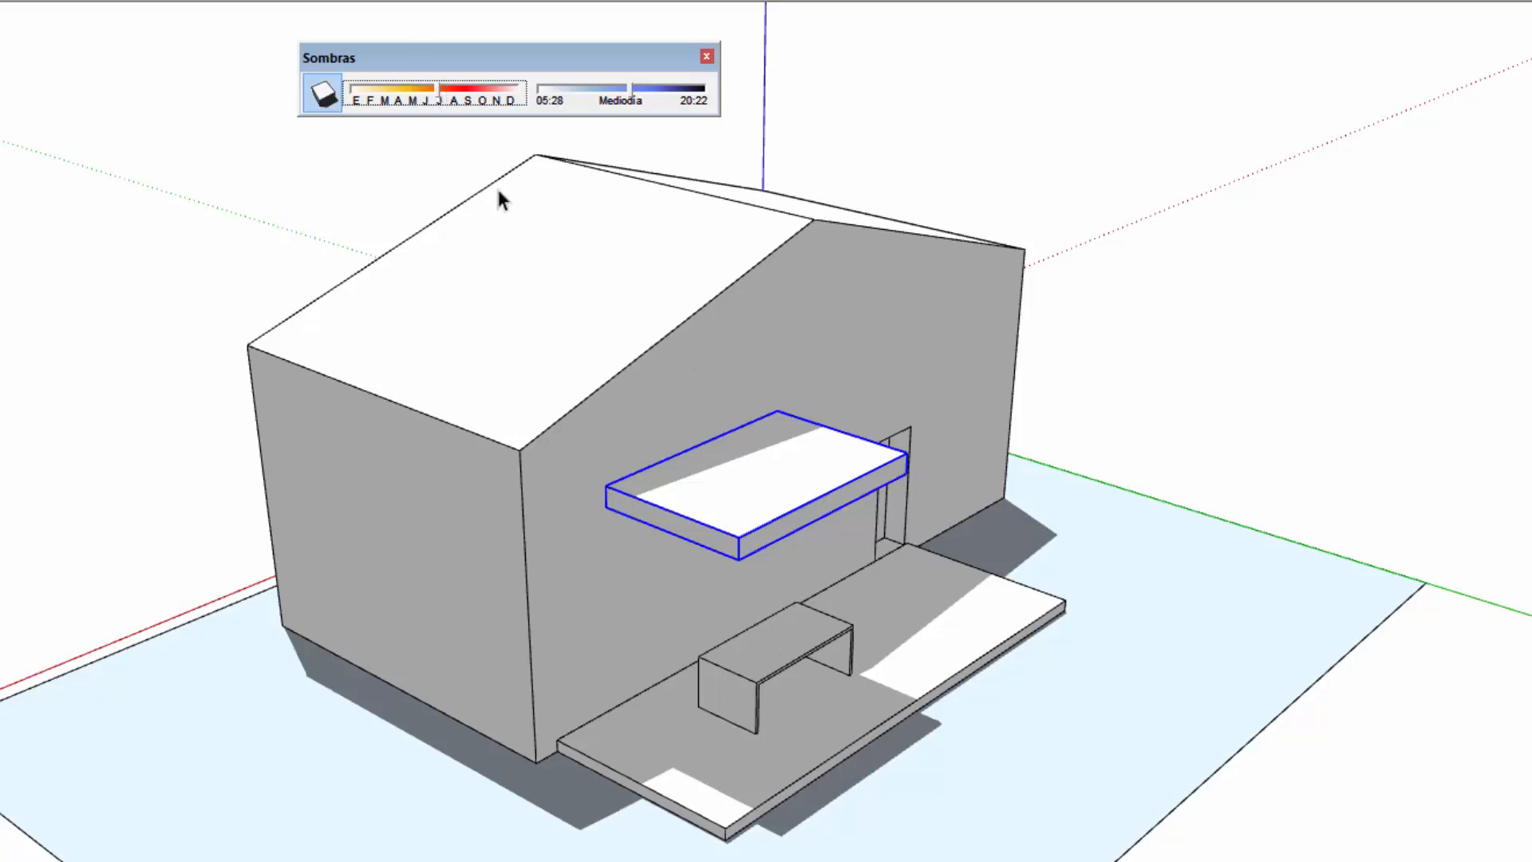
- Shift the shadow date to early February to compare the shadows and return it to 07/08
left_click_drag(438, 96, 370, 91)
middle_click_drag(1032, 764, 737, 754)
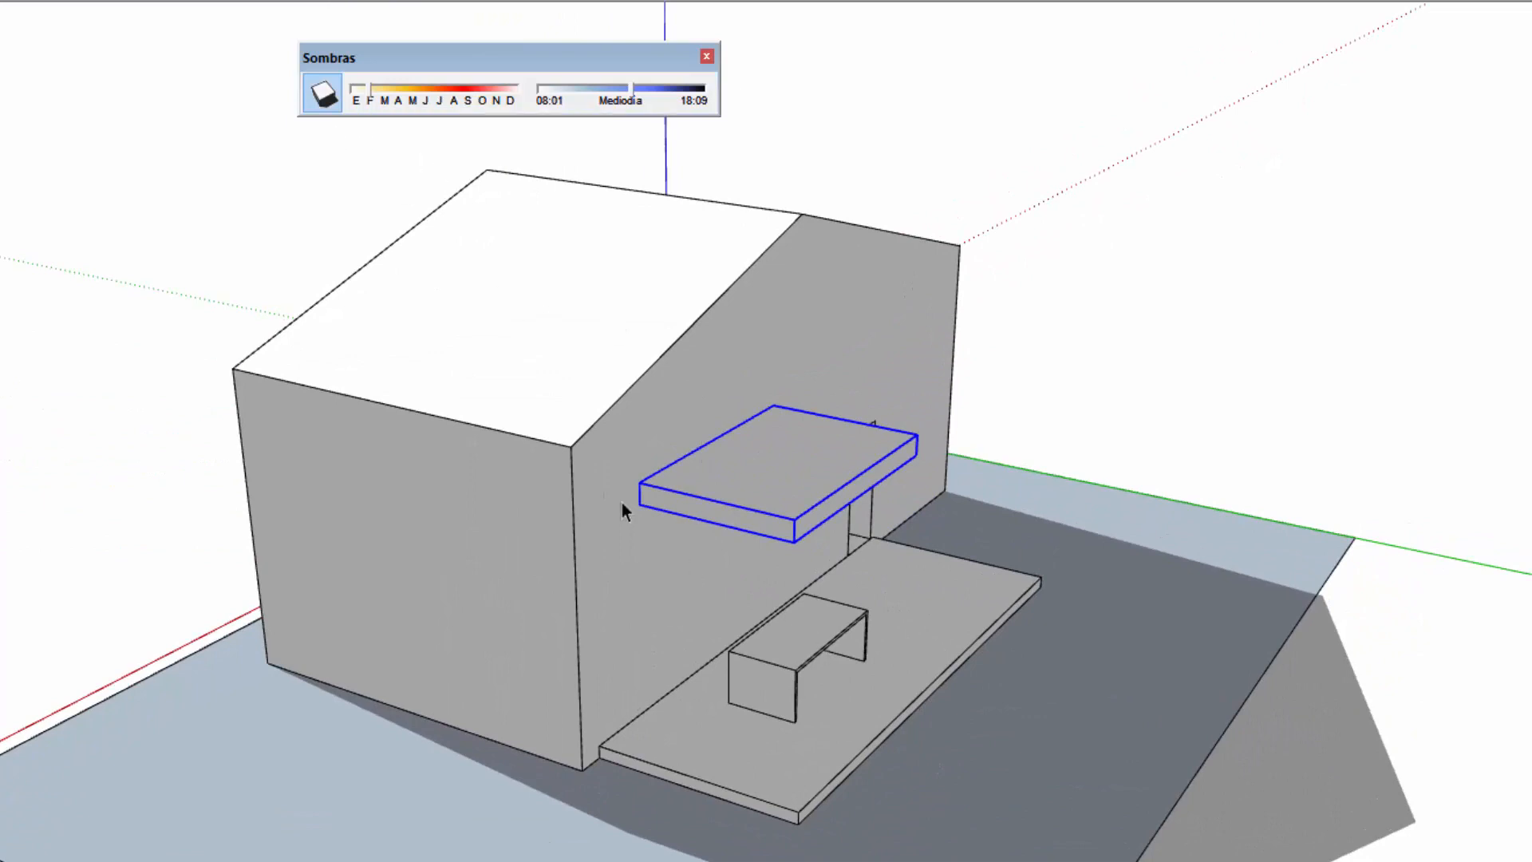
left_click_drag(372, 92, 438, 93)
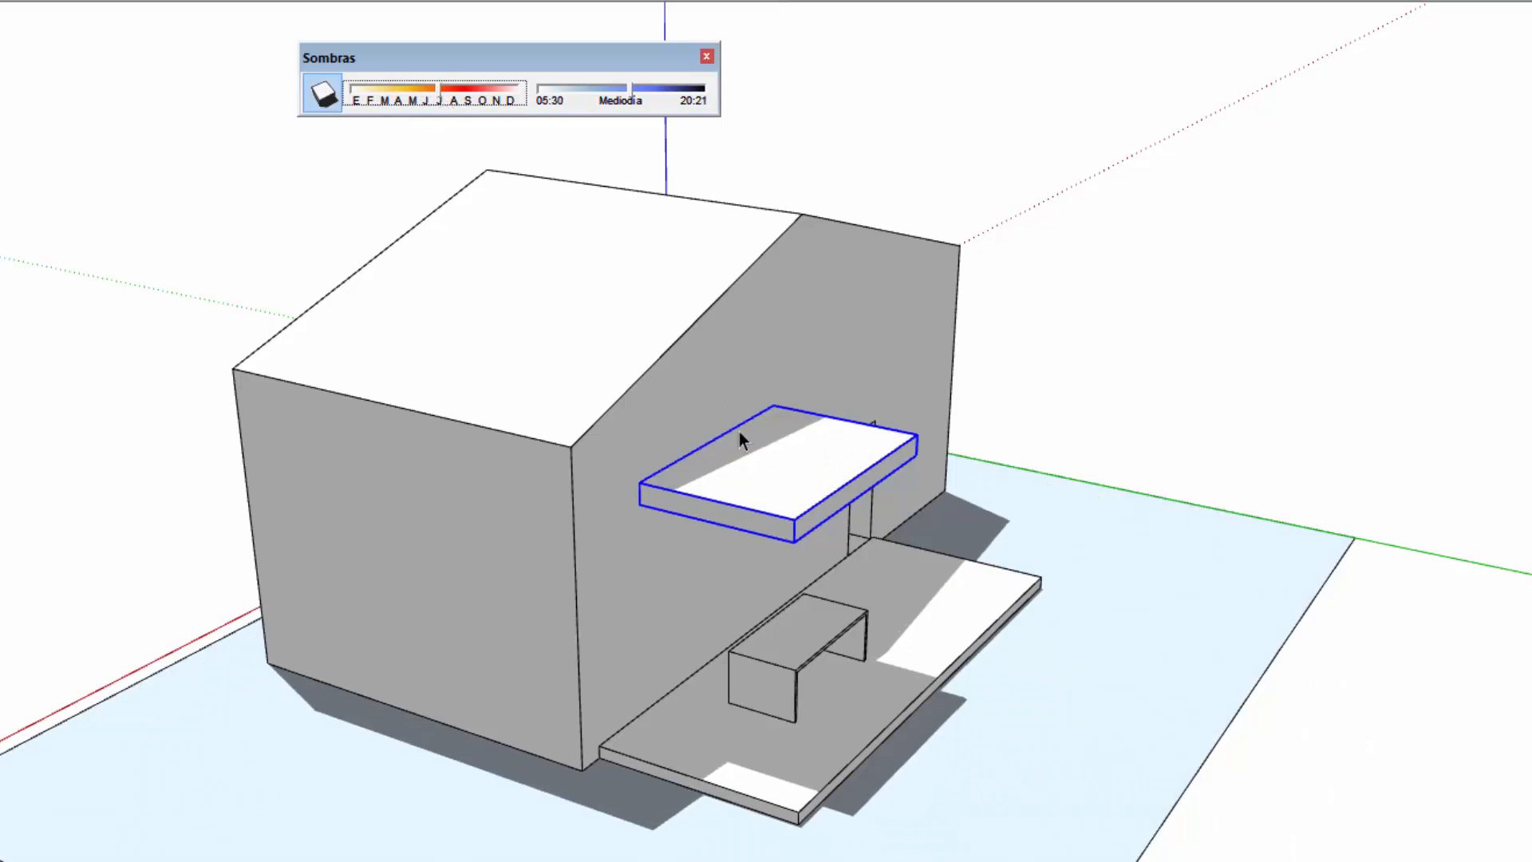
middle_click_drag(738, 433, 723, 490)
- Vary the shadow time of day to compare how the shadows fall, finishing at 10:42
left_click_drag(631, 89, 619, 93)
middle_click_drag(902, 543, 895, 660)
left_click_drag(623, 96, 576, 91)
middle_click_drag(949, 529, 601, 142)
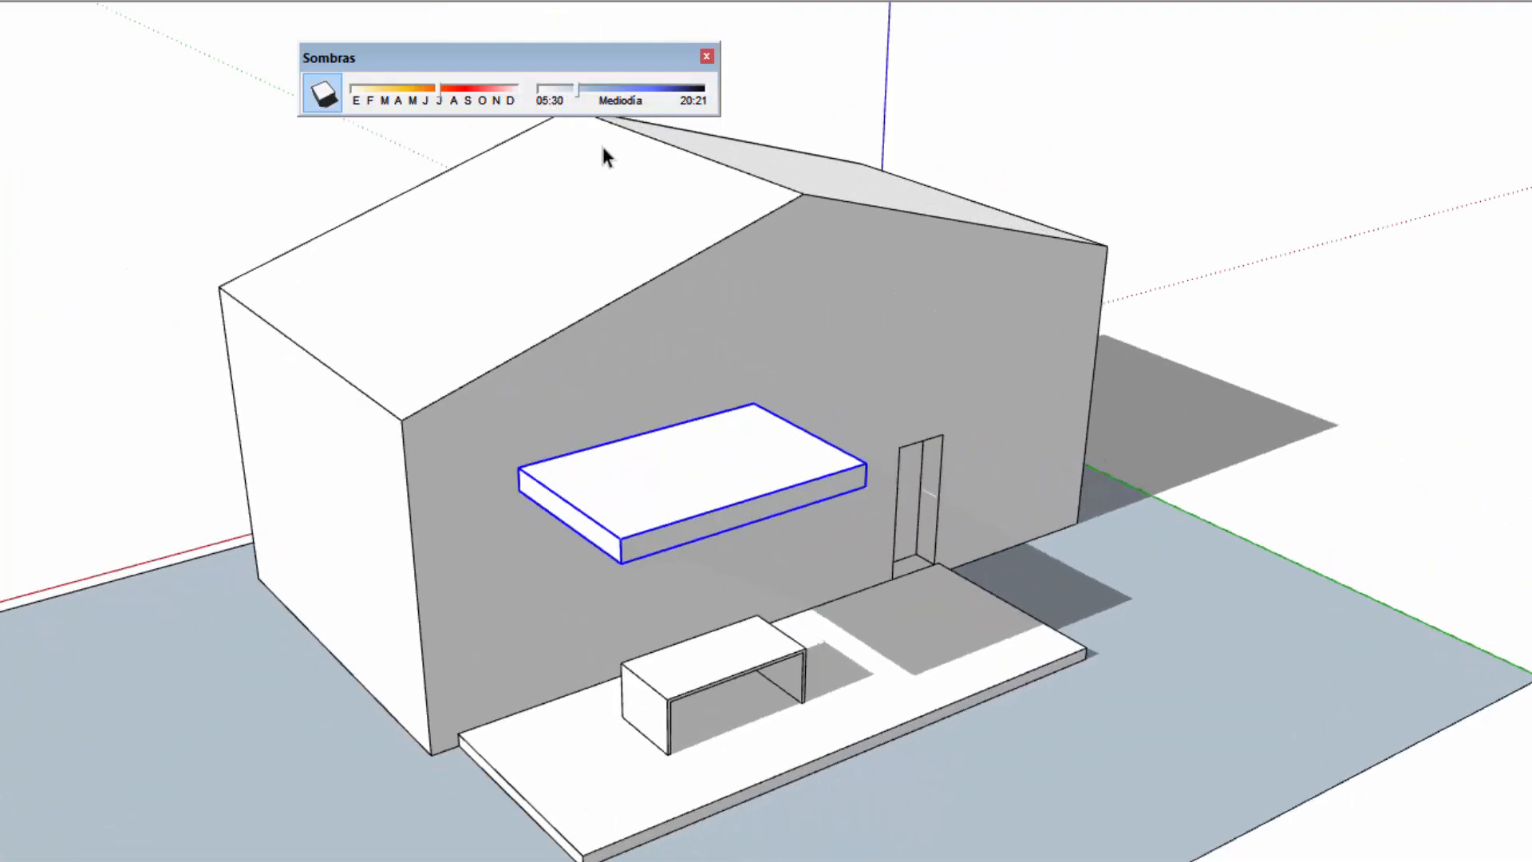
left_click_drag(573, 89, 648, 91)
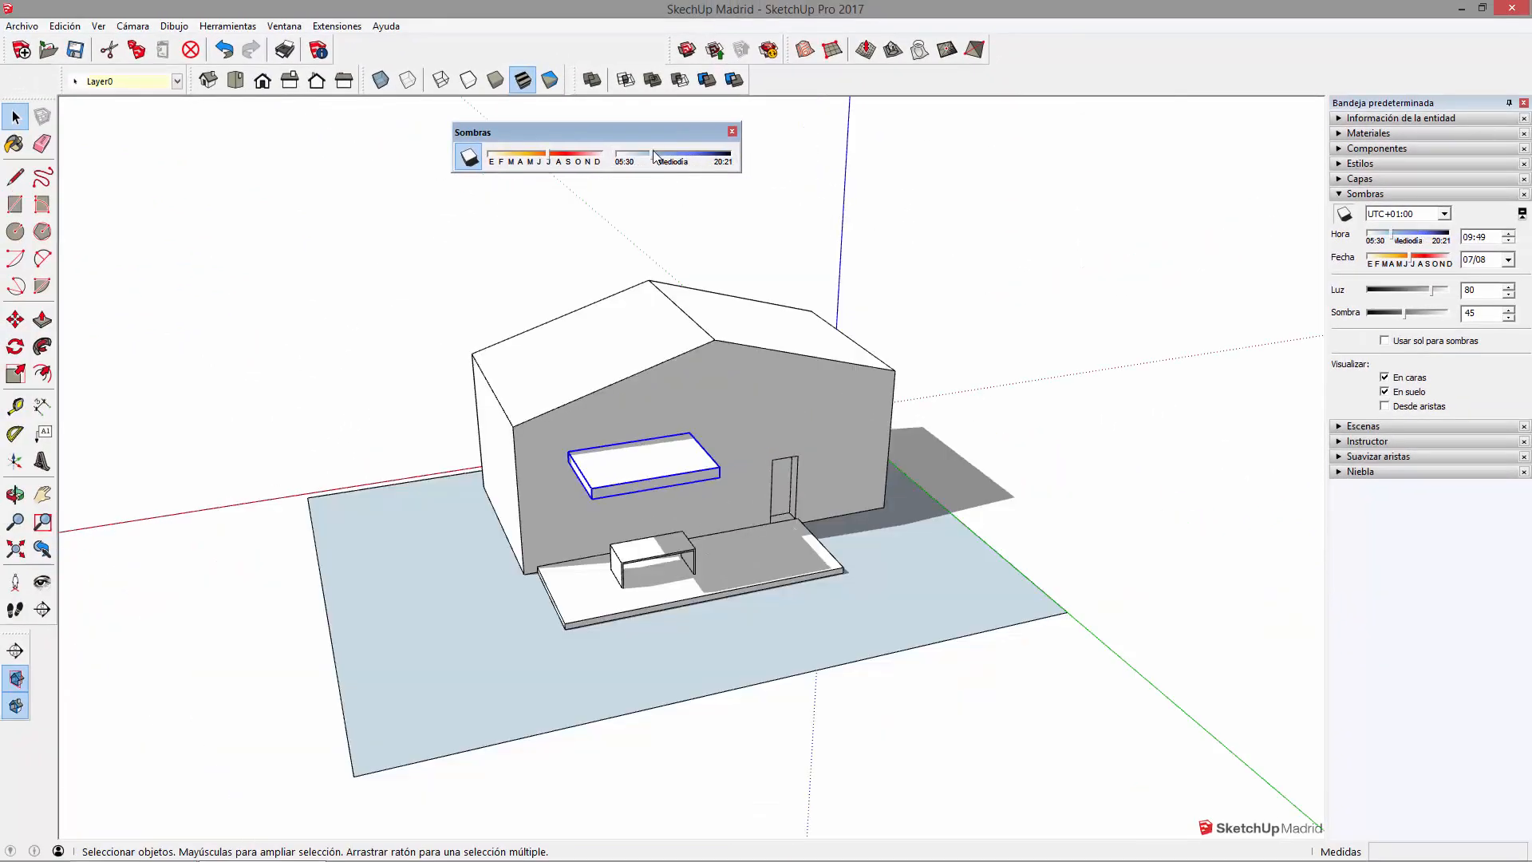
left_click_drag(654, 156, 656, 161)
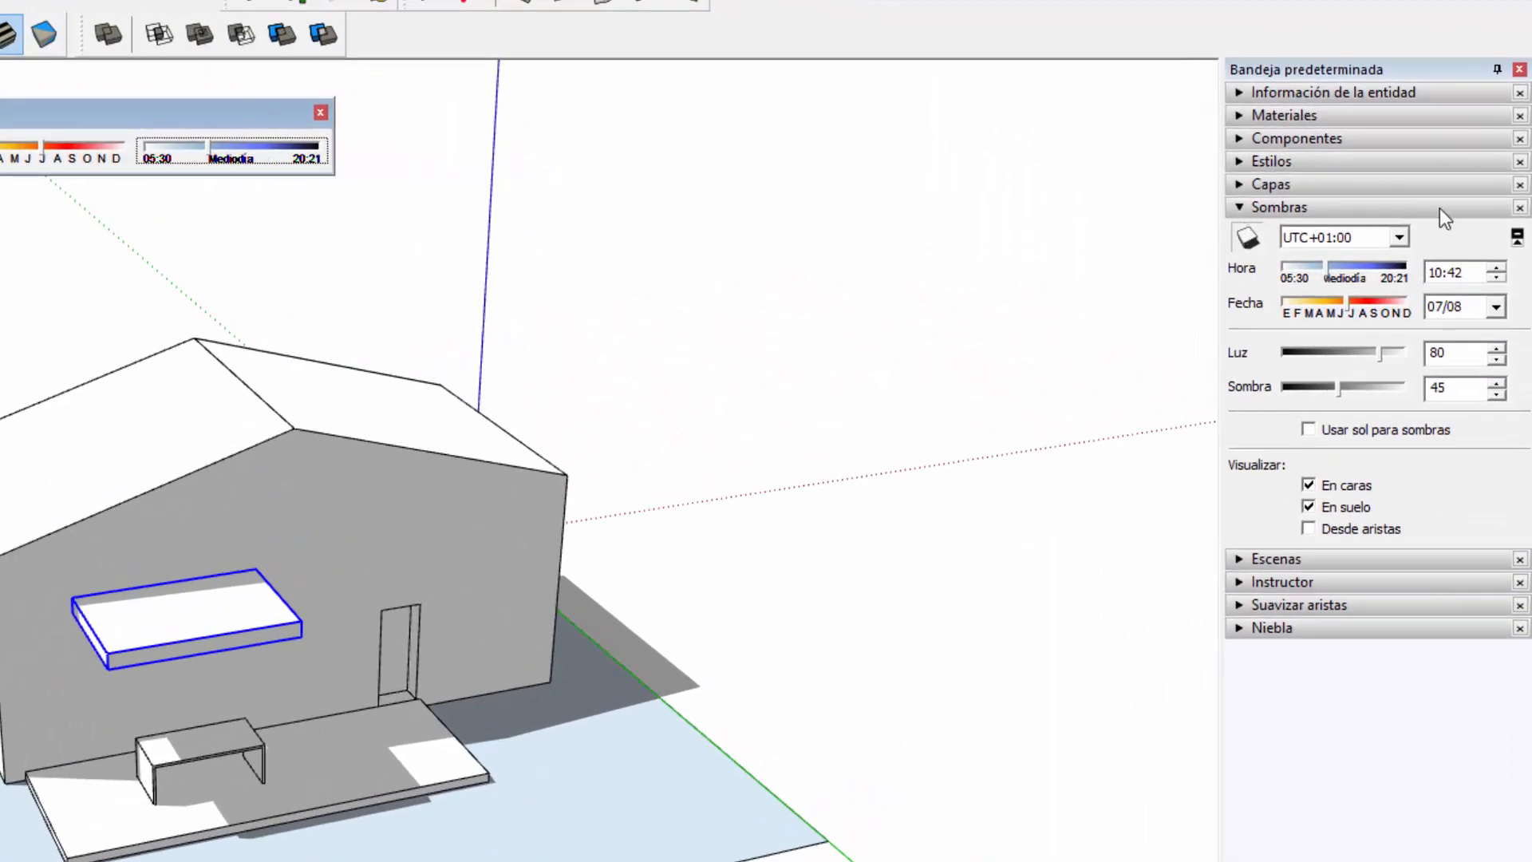
- Switch the shadow display off and back on to compare the model, and reposition the floating Sombras toolbar
left_click(1247, 239)
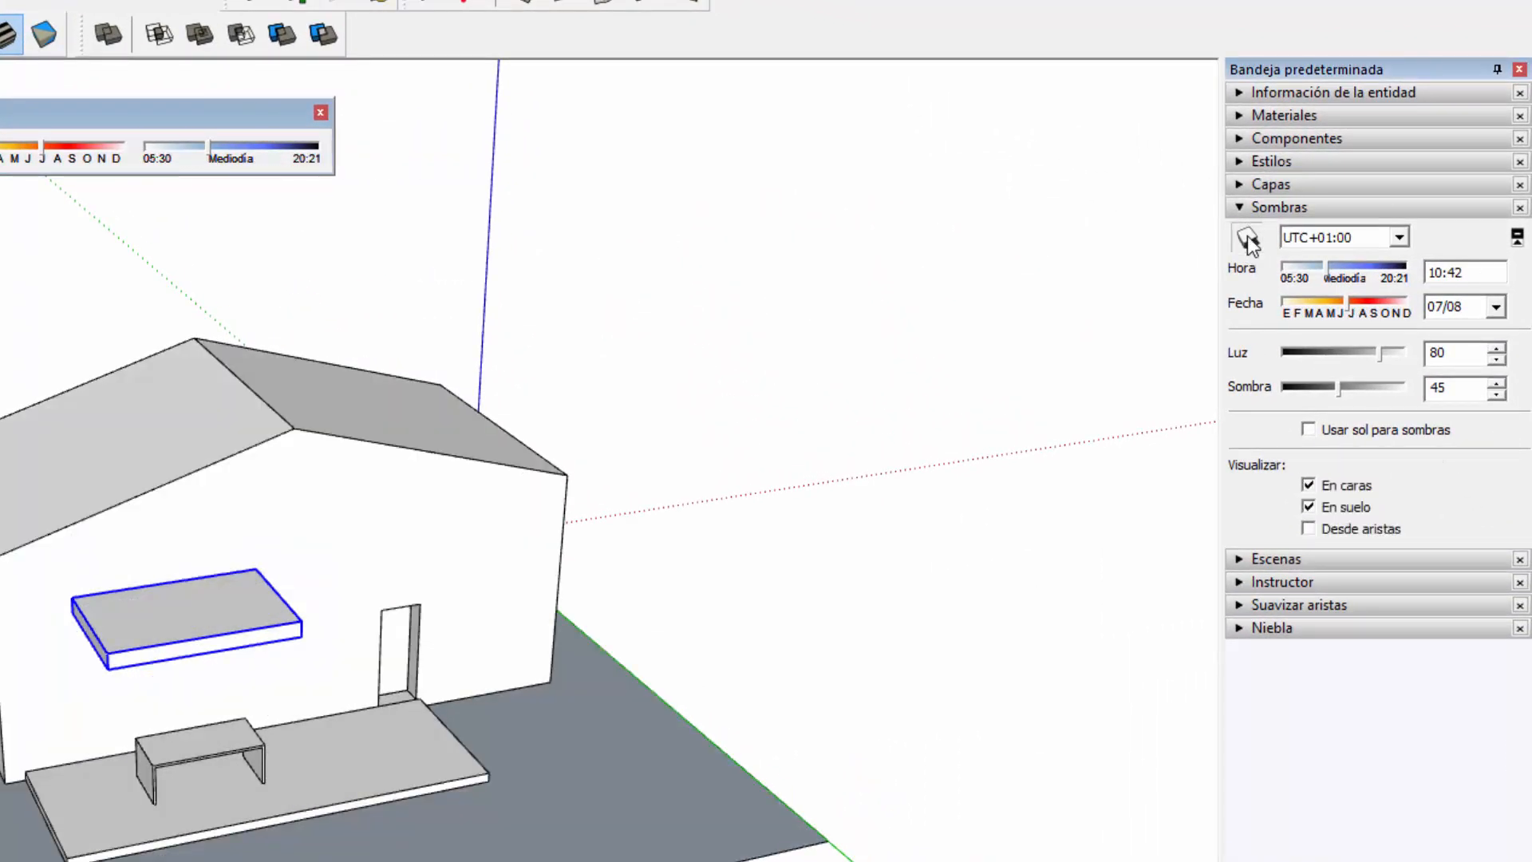
left_click(1247, 240)
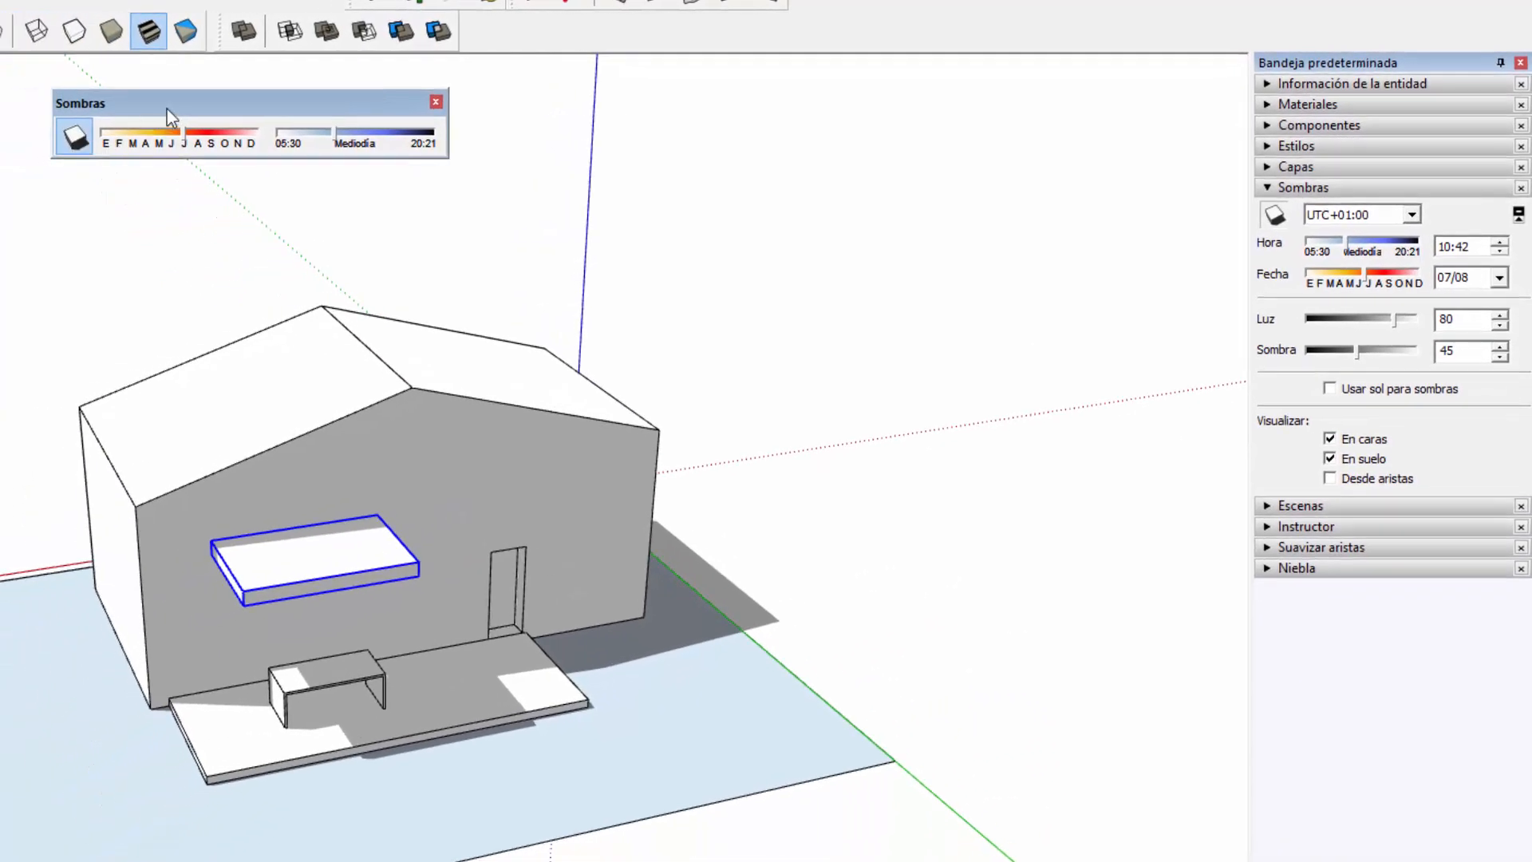
left_click_drag(166, 108, 327, 122)
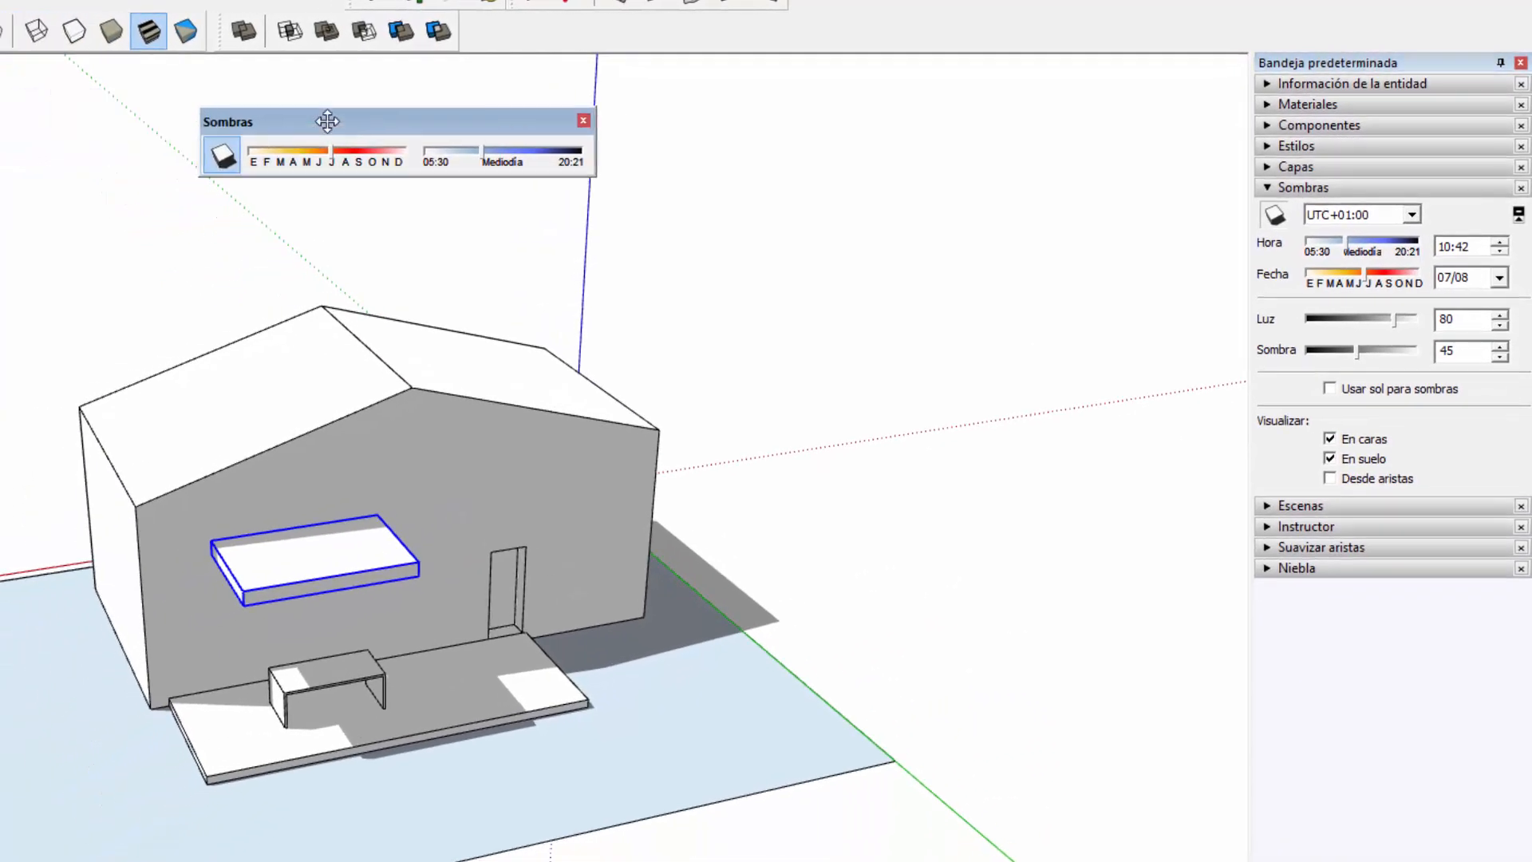
- Step the hour of the shadow time forward to 14 and back to set it to 12:42
left_click(1467, 247)
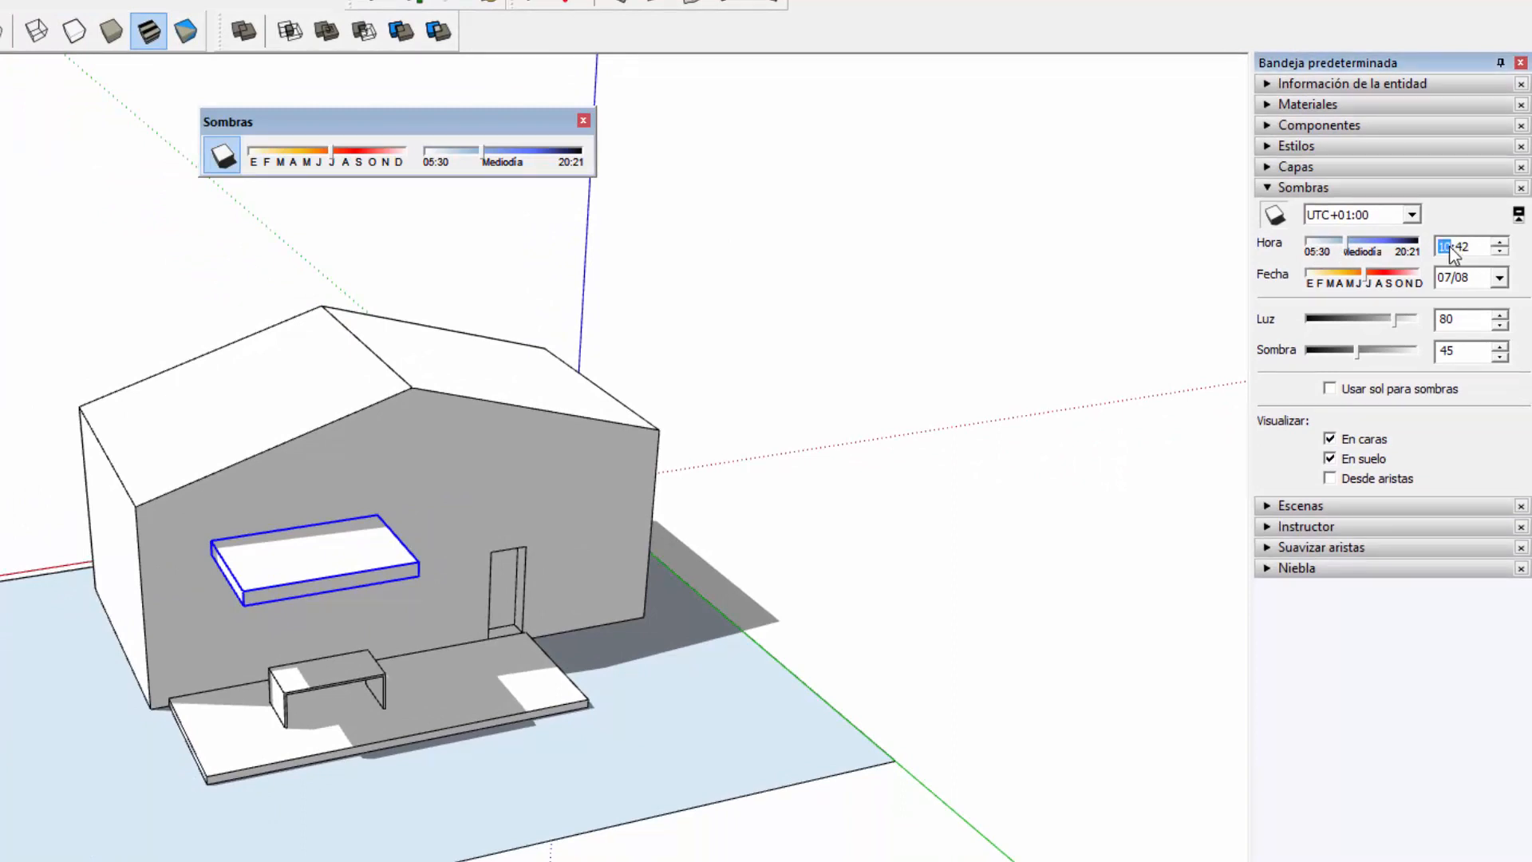
left_click(1500, 242)
left_click(1500, 243)
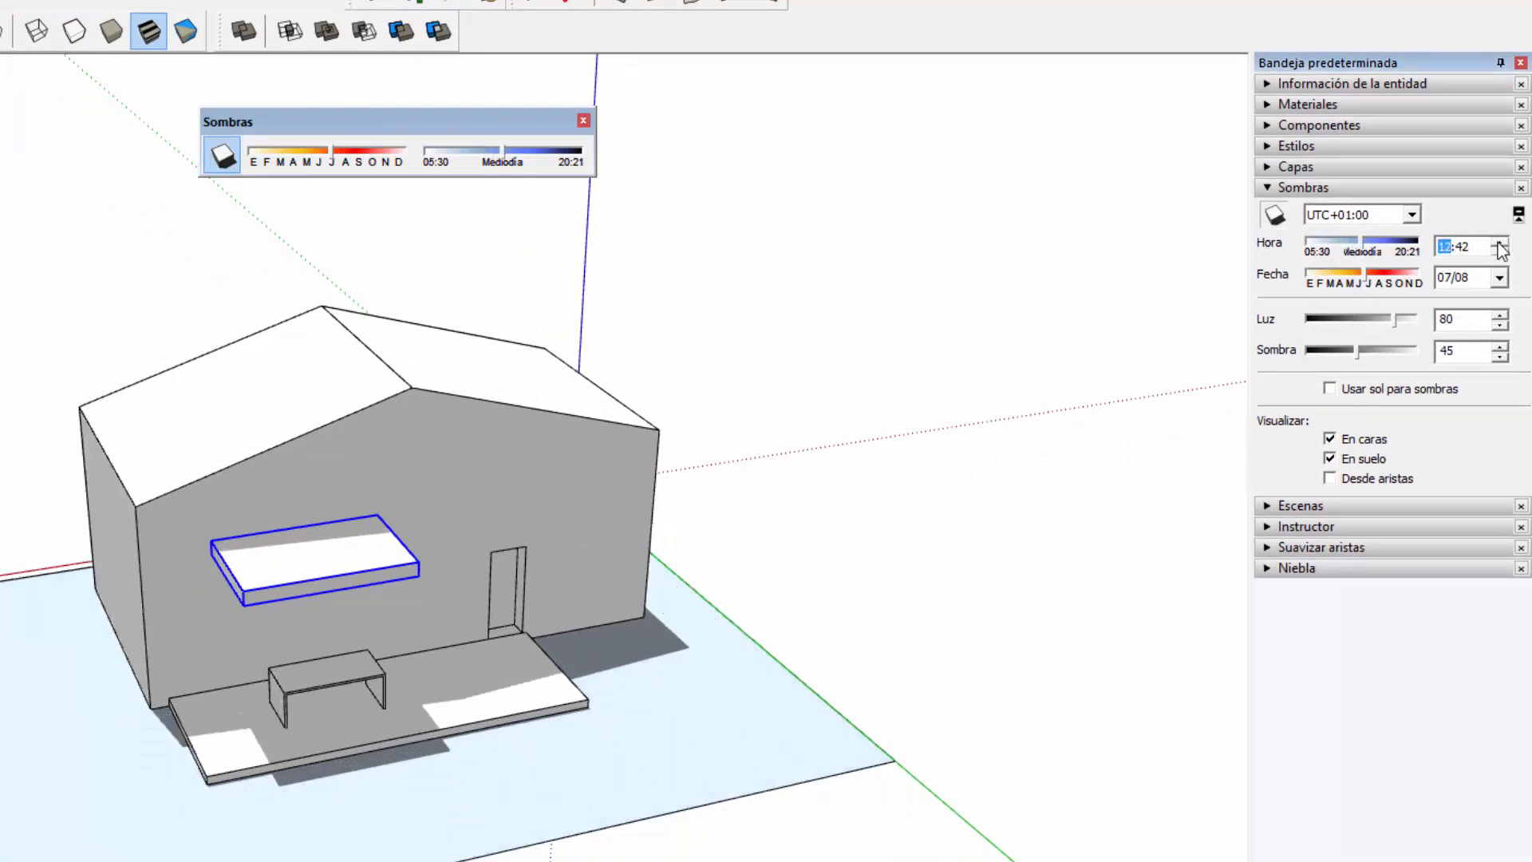
left_click(1500, 242)
left_click(1500, 242)
left_click(1500, 252)
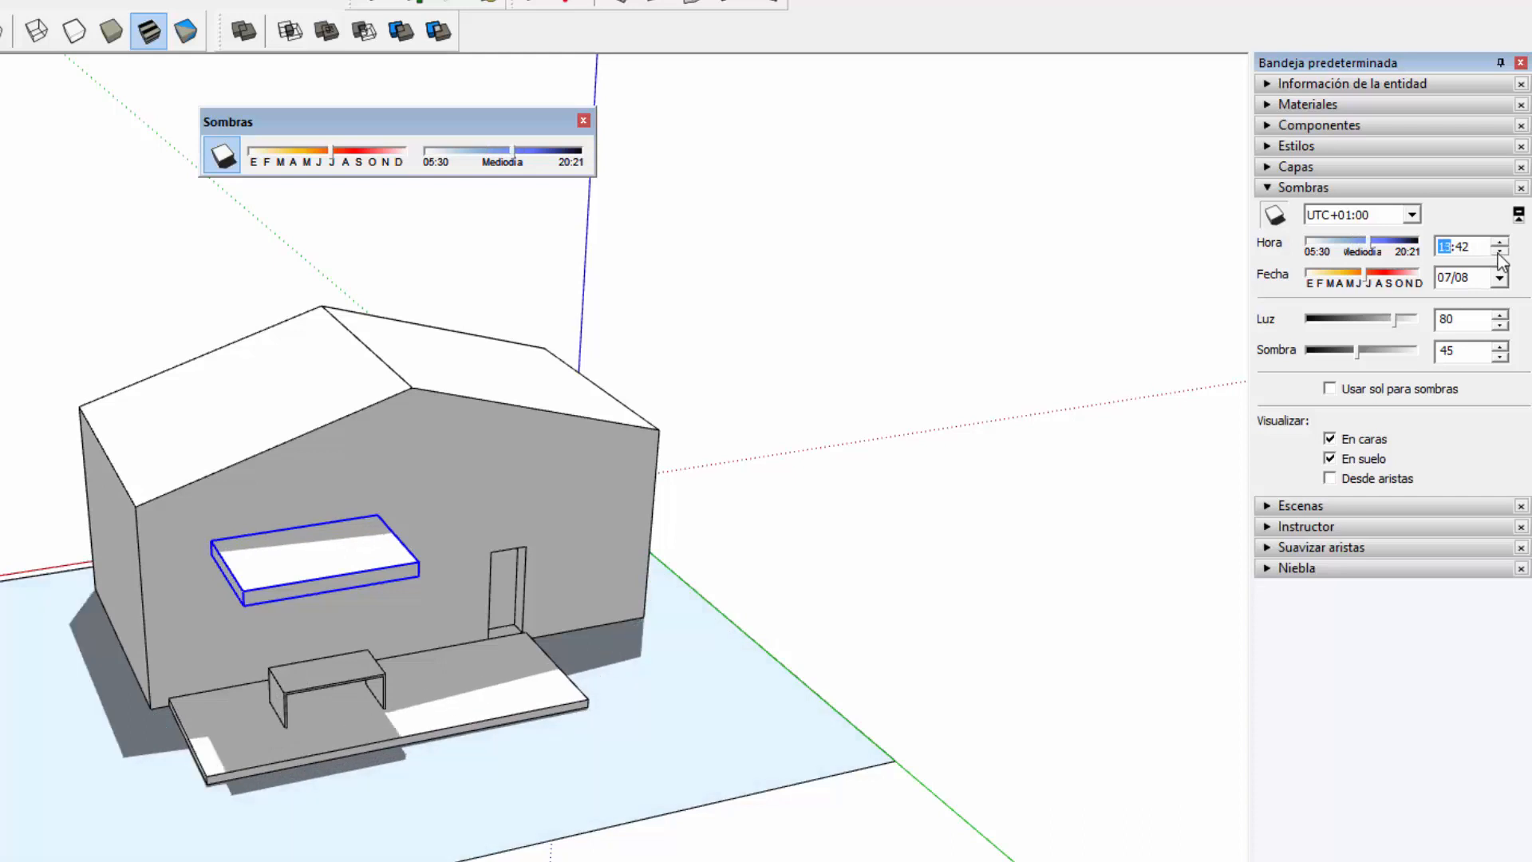
left_click(1500, 252)
- Step through the minutes of the shadow time until it reads 12:14
left_click(1467, 247)
left_click(1501, 241)
left_click(1500, 241)
left_click(1501, 242)
left_click(1500, 241)
left_click(1501, 241)
left_click(1501, 240)
left_click(1500, 241)
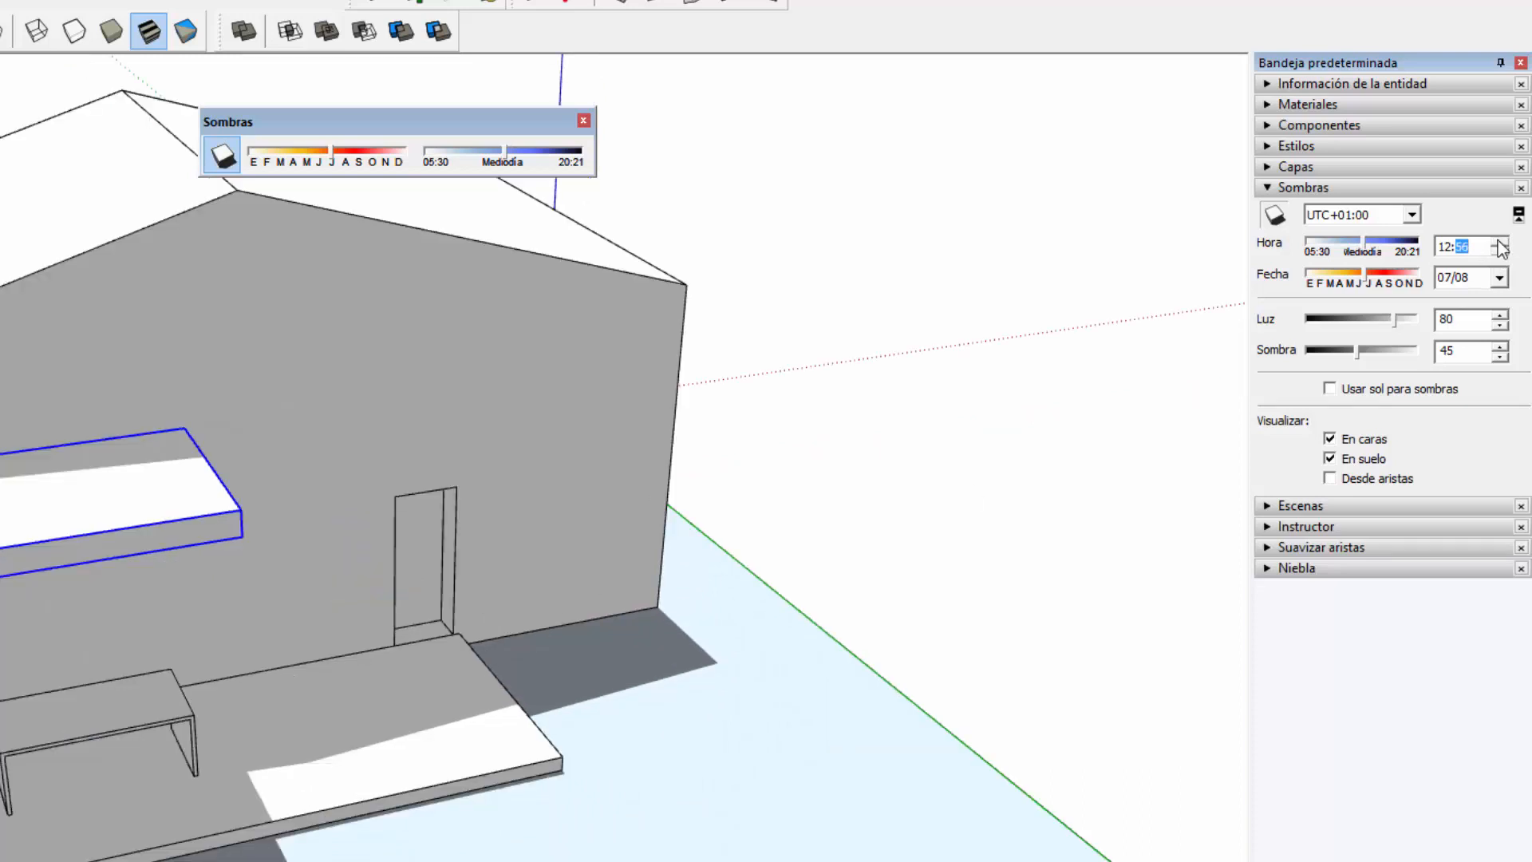
left_click(1499, 242)
left_click(1499, 242)
left_click(1499, 242)
left_click(1499, 242)
left_click(1499, 241)
left_click(1499, 241)
left_click(1499, 242)
left_click(1499, 242)
left_click(1499, 242)
left_click(1499, 242)
left_click(1499, 242)
left_click(1499, 241)
left_click(1499, 241)
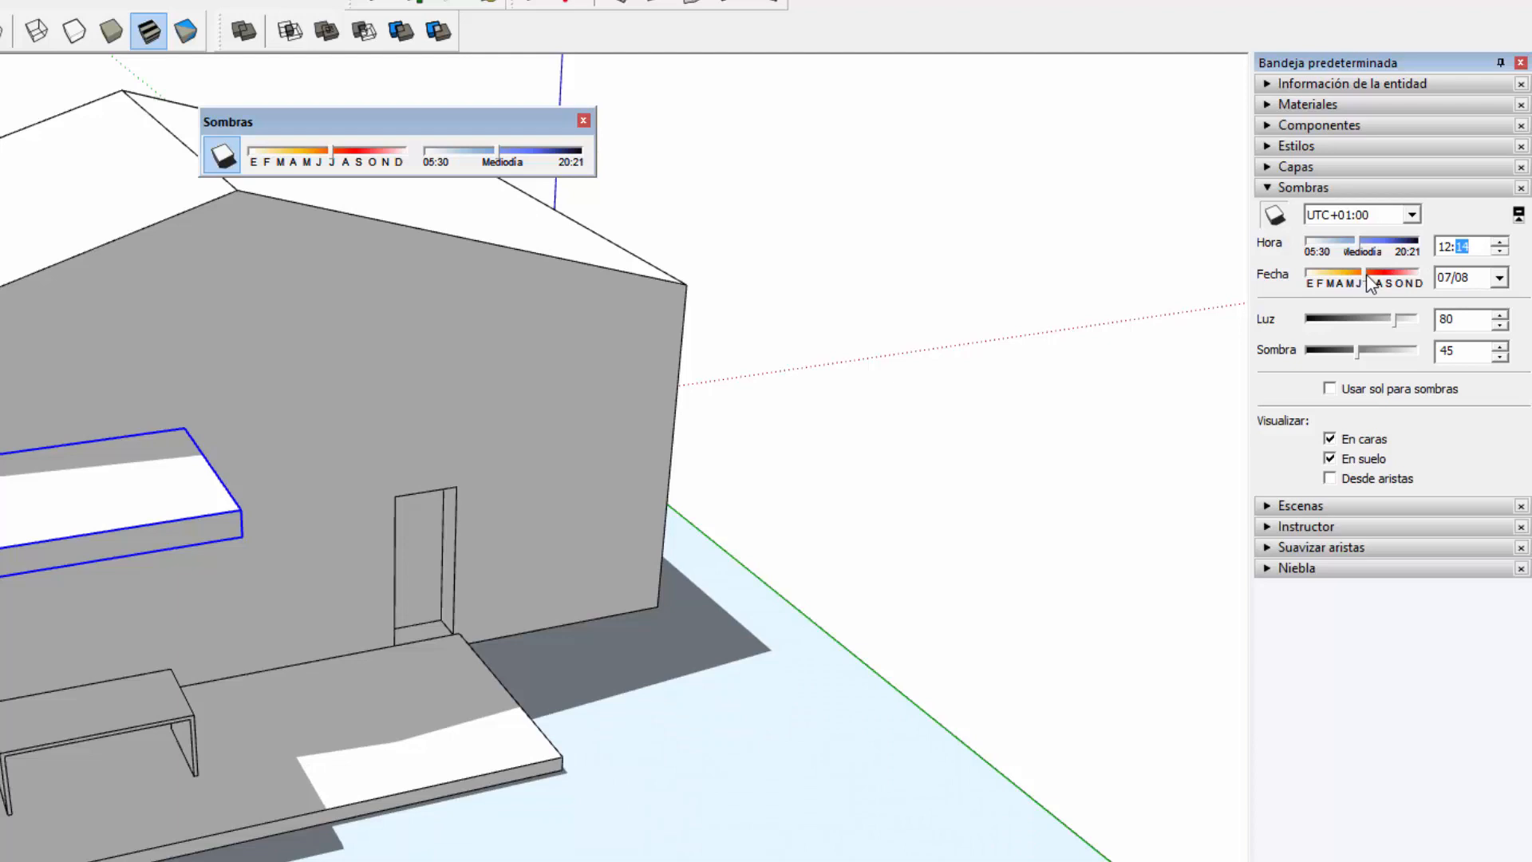
- Shift the shadow date to 07/03, pick 14 July from the calendar and finish on 16 July
left_click_drag(1363, 276, 1362, 282)
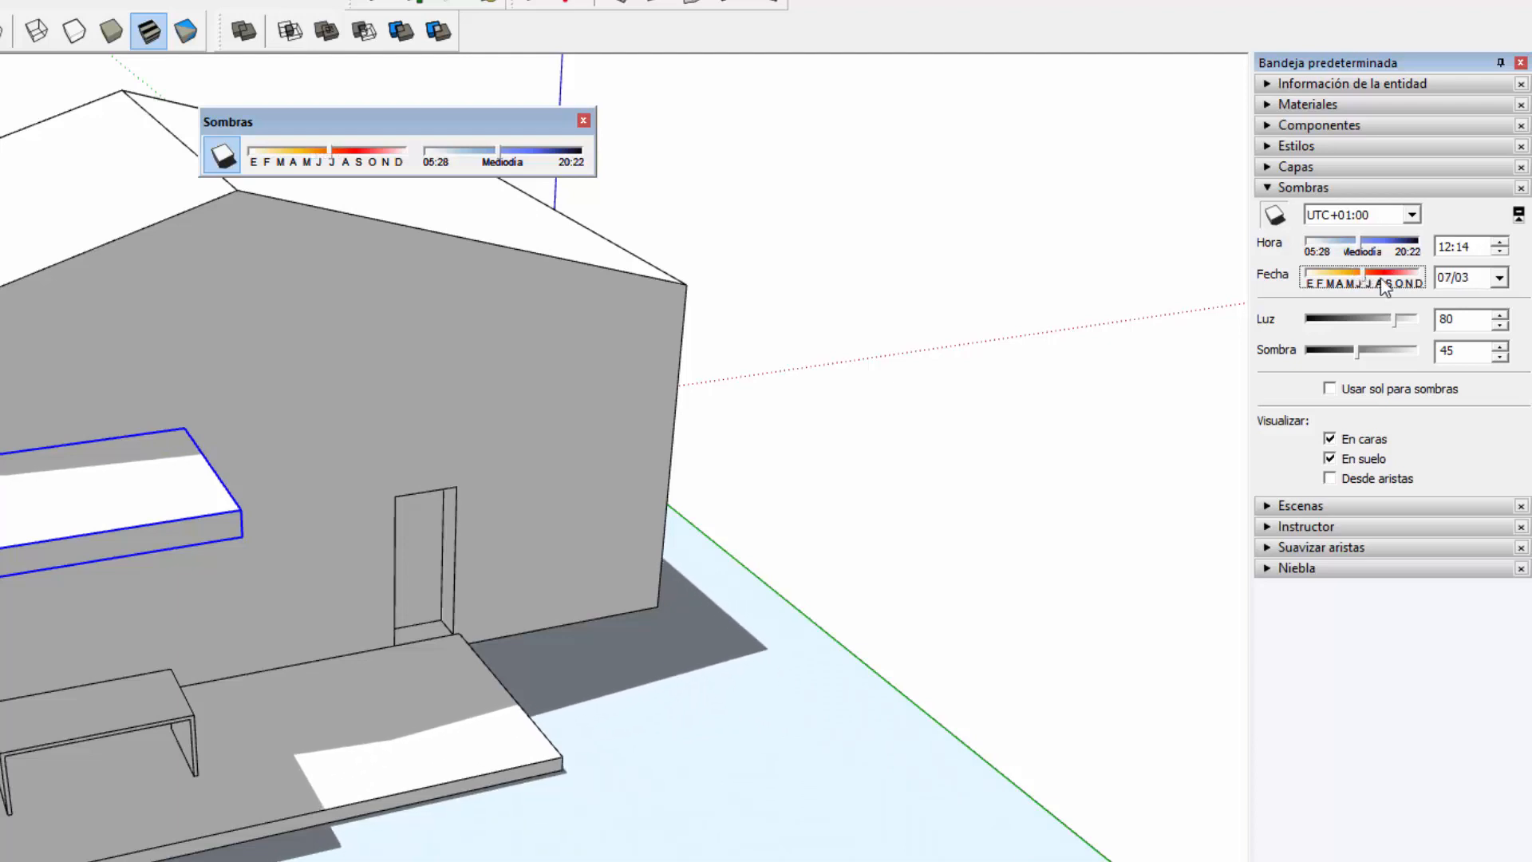
left_click(1500, 278)
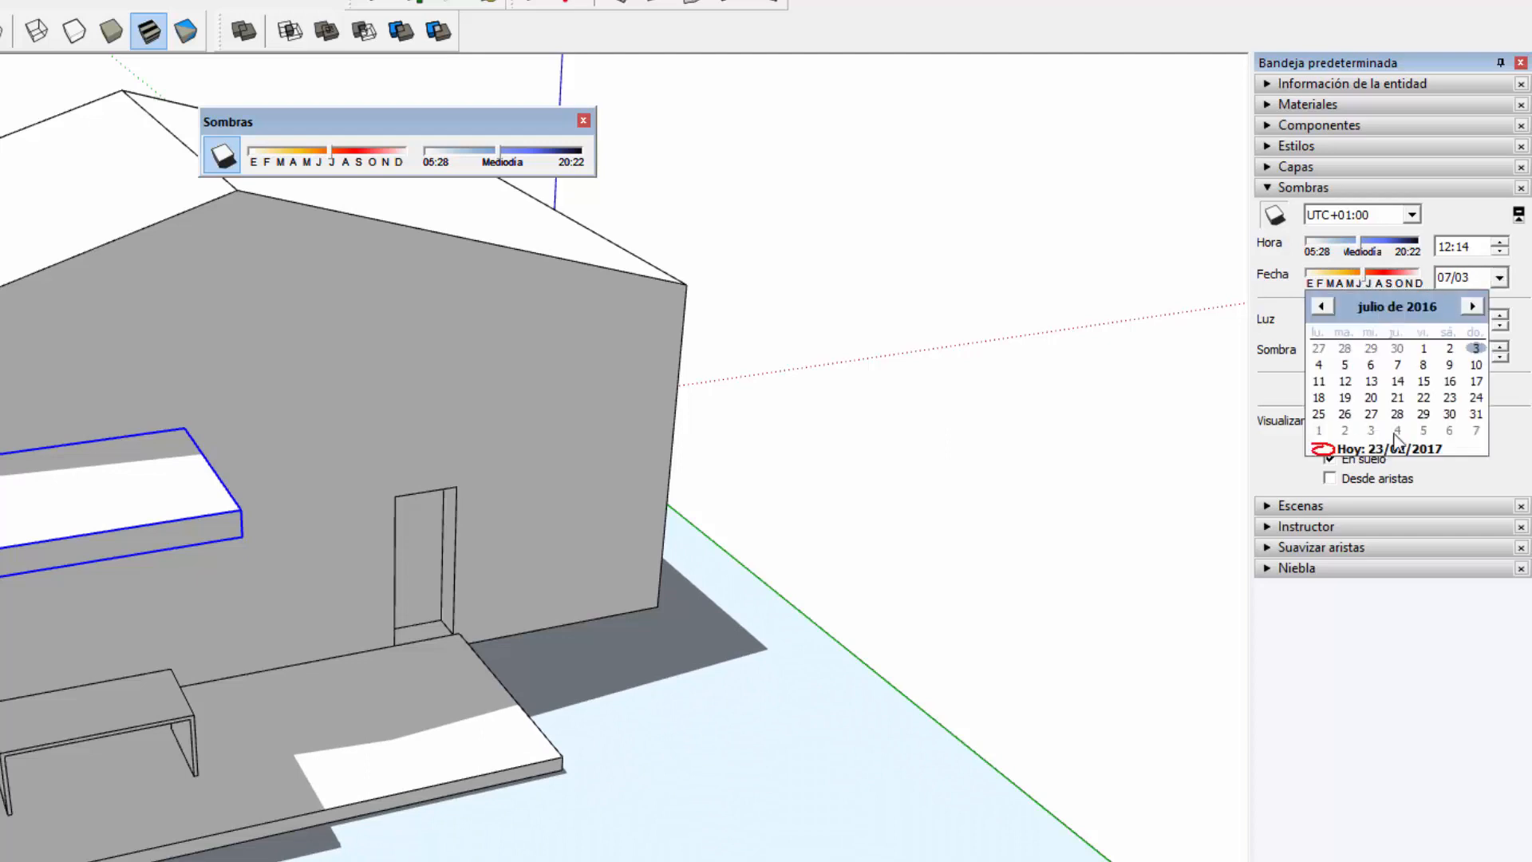
left_click(1399, 384)
left_click(1500, 278)
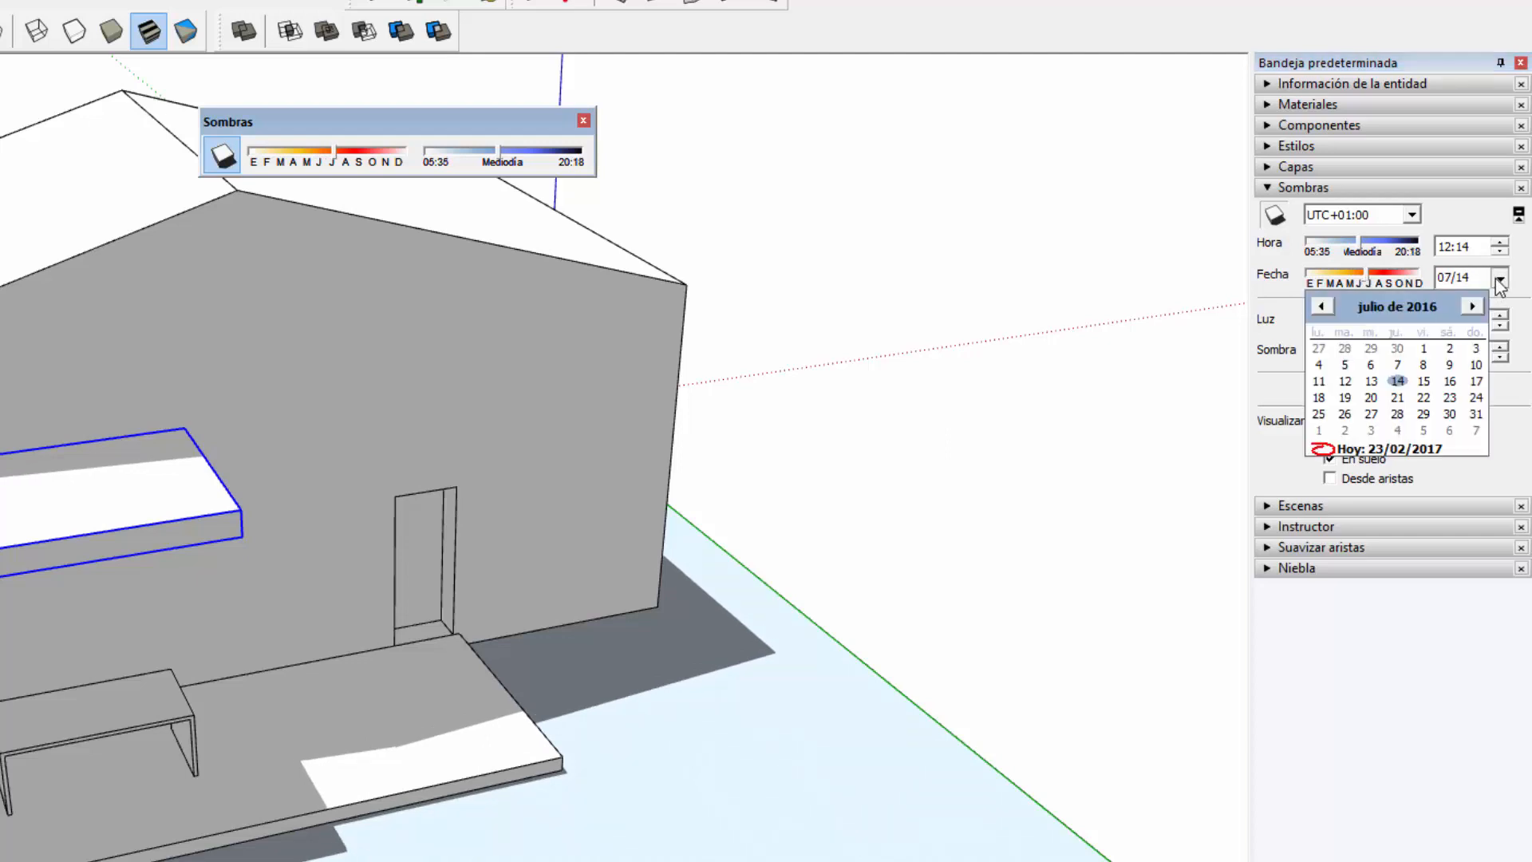
left_click(1453, 280)
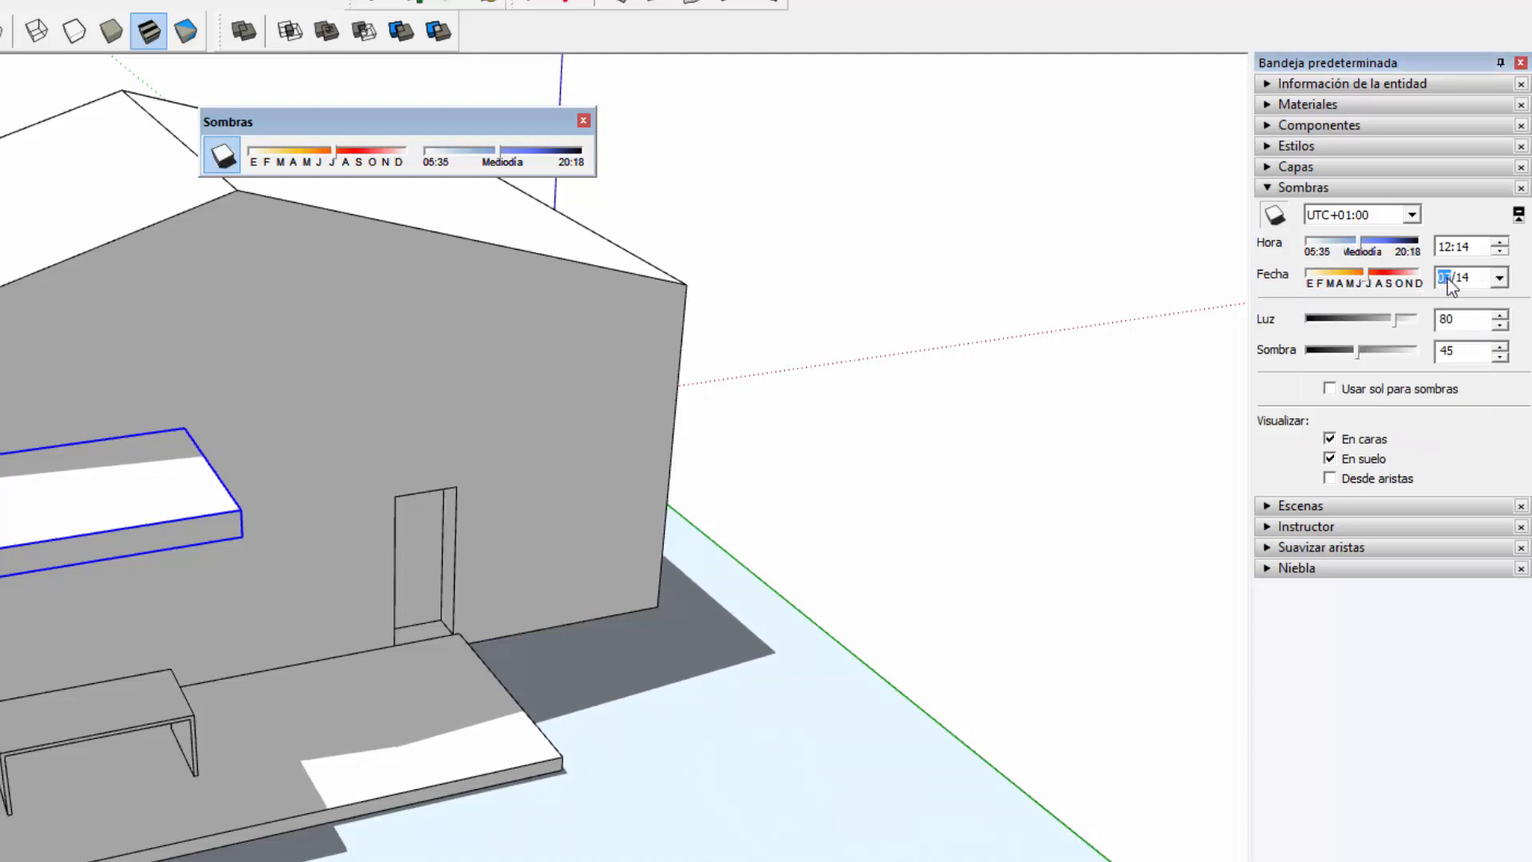
left_click(1500, 278)
left_click(1449, 381)
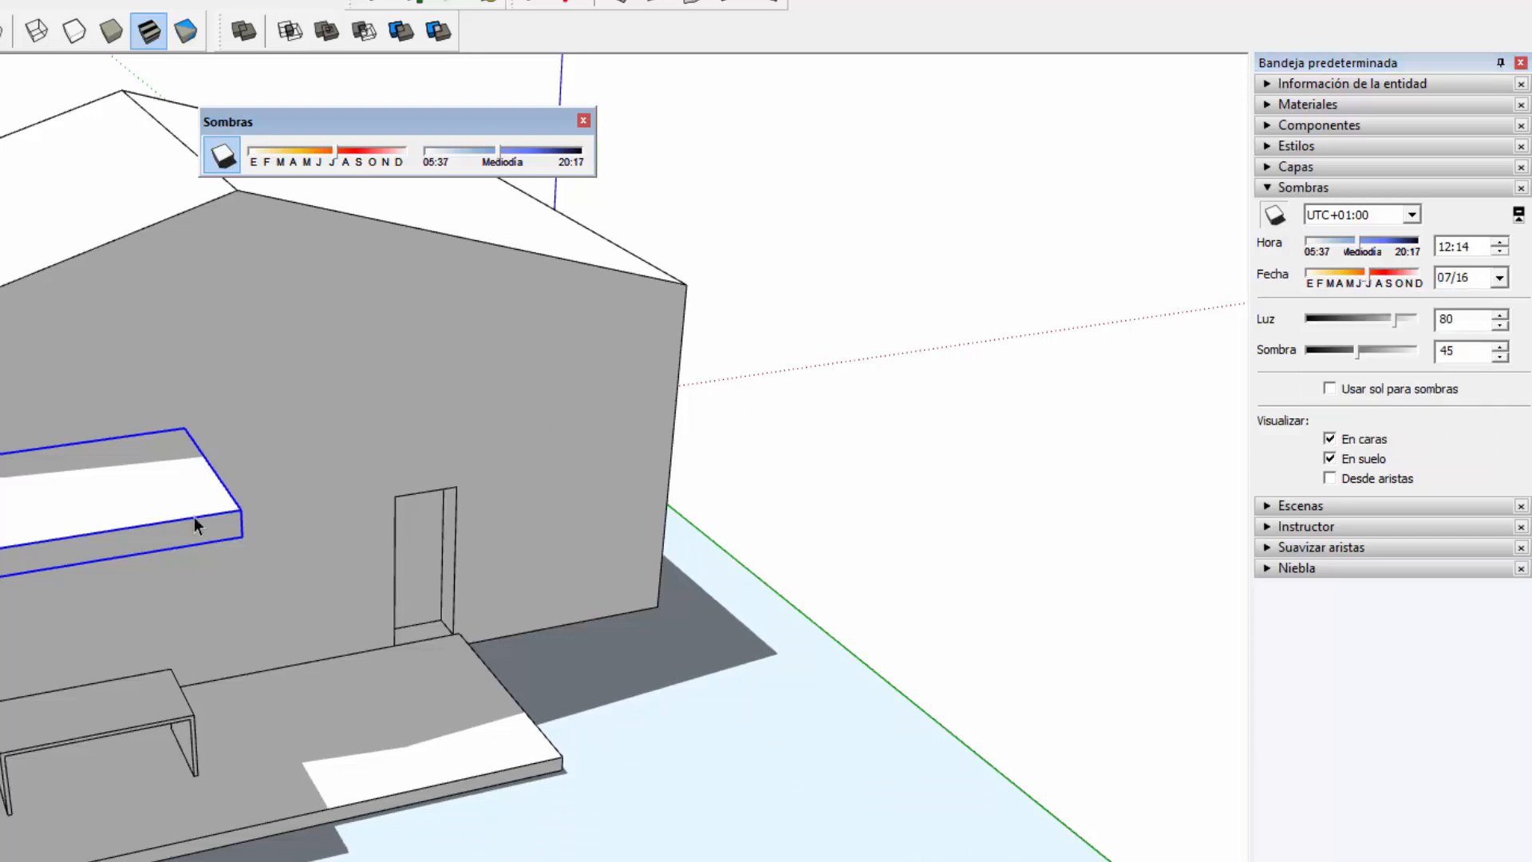
- Examine the shadows on the canopy, bench, platform and door from several angles around the house
middle_click_drag(269, 732, 710, 616)
middle_click_drag(241, 650, 413, 595, "shift")
scroll(405, 495, "up", 3)
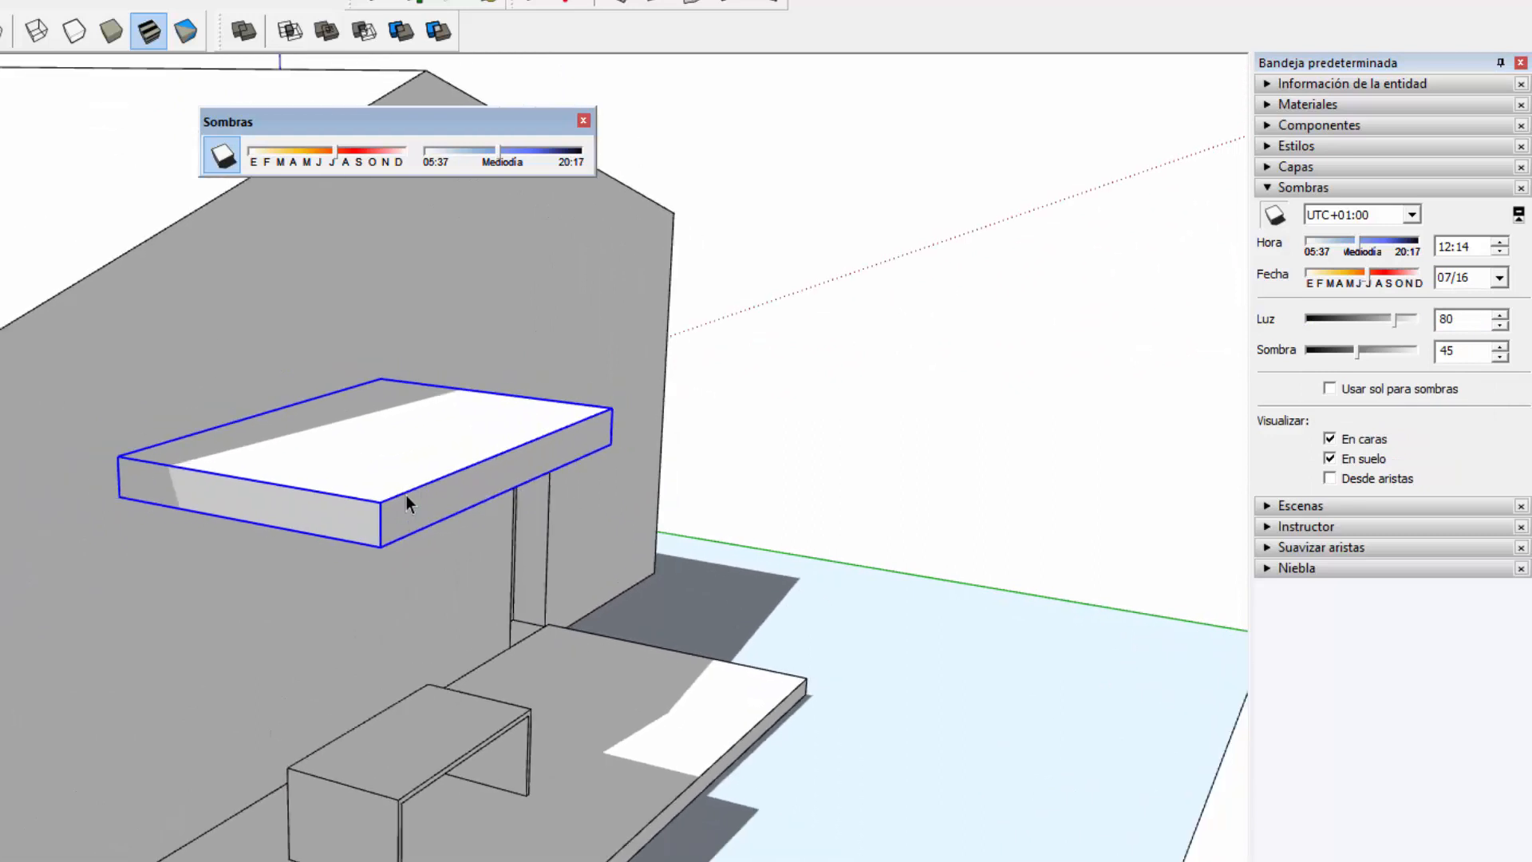
left_click(321, 594)
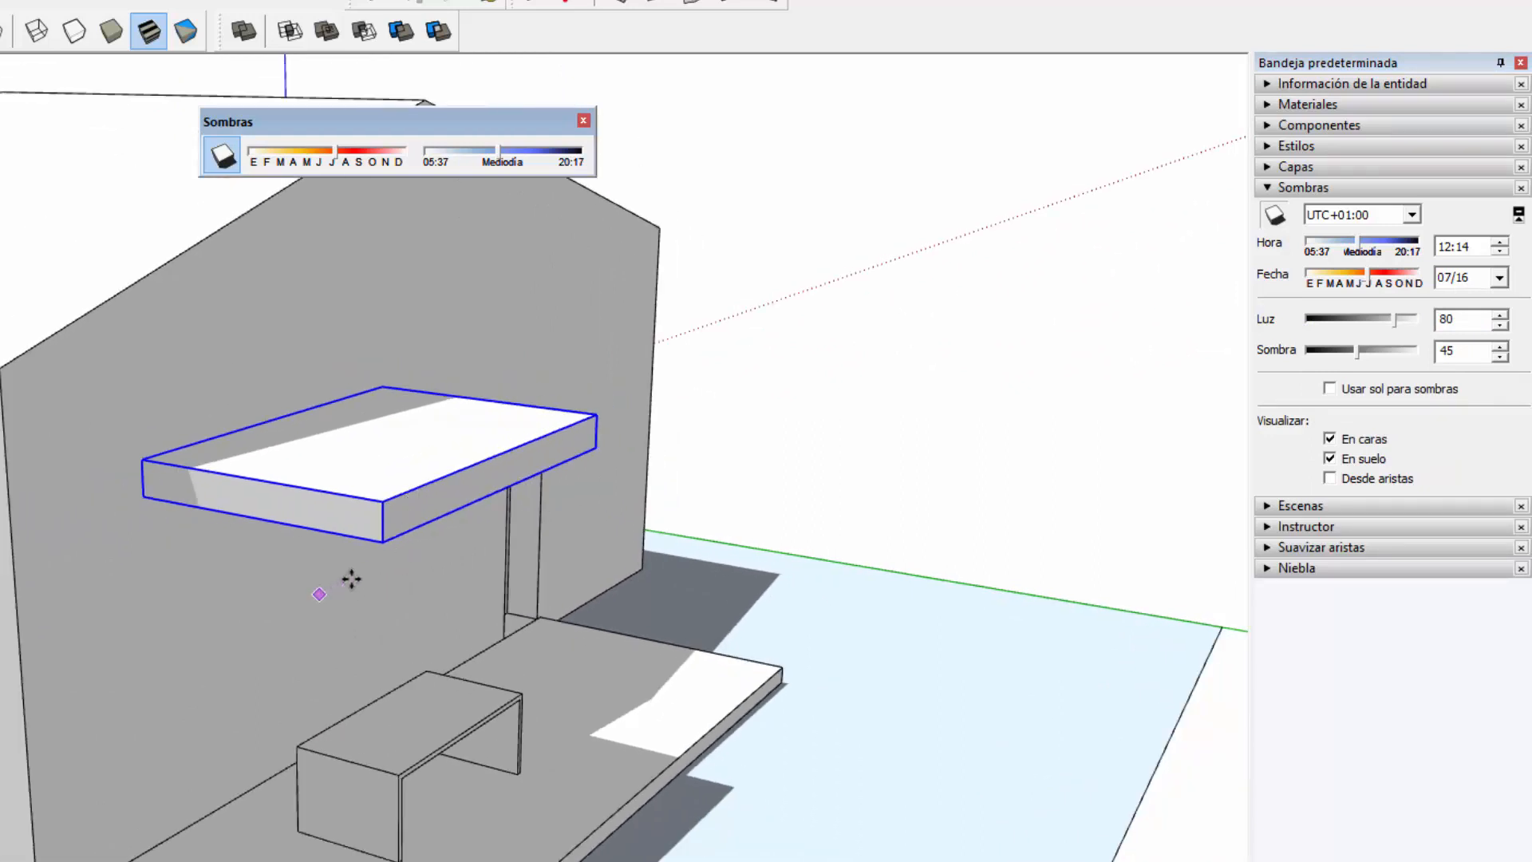
key("space")
scroll(405, 517, "up", 1)
scroll(636, 588, "down", 3)
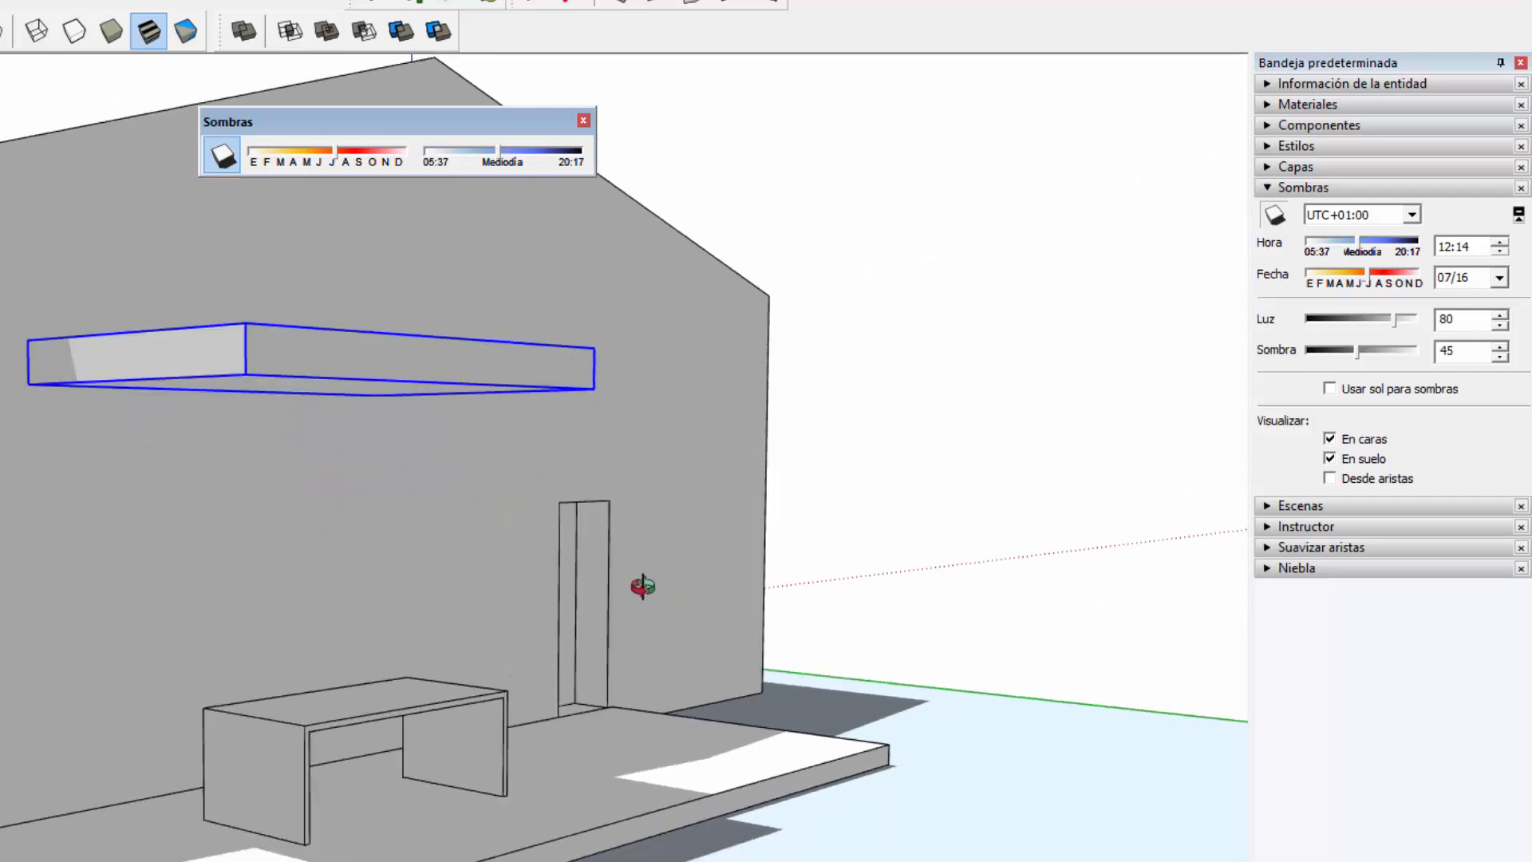
scroll(87, 453, "up", 3)
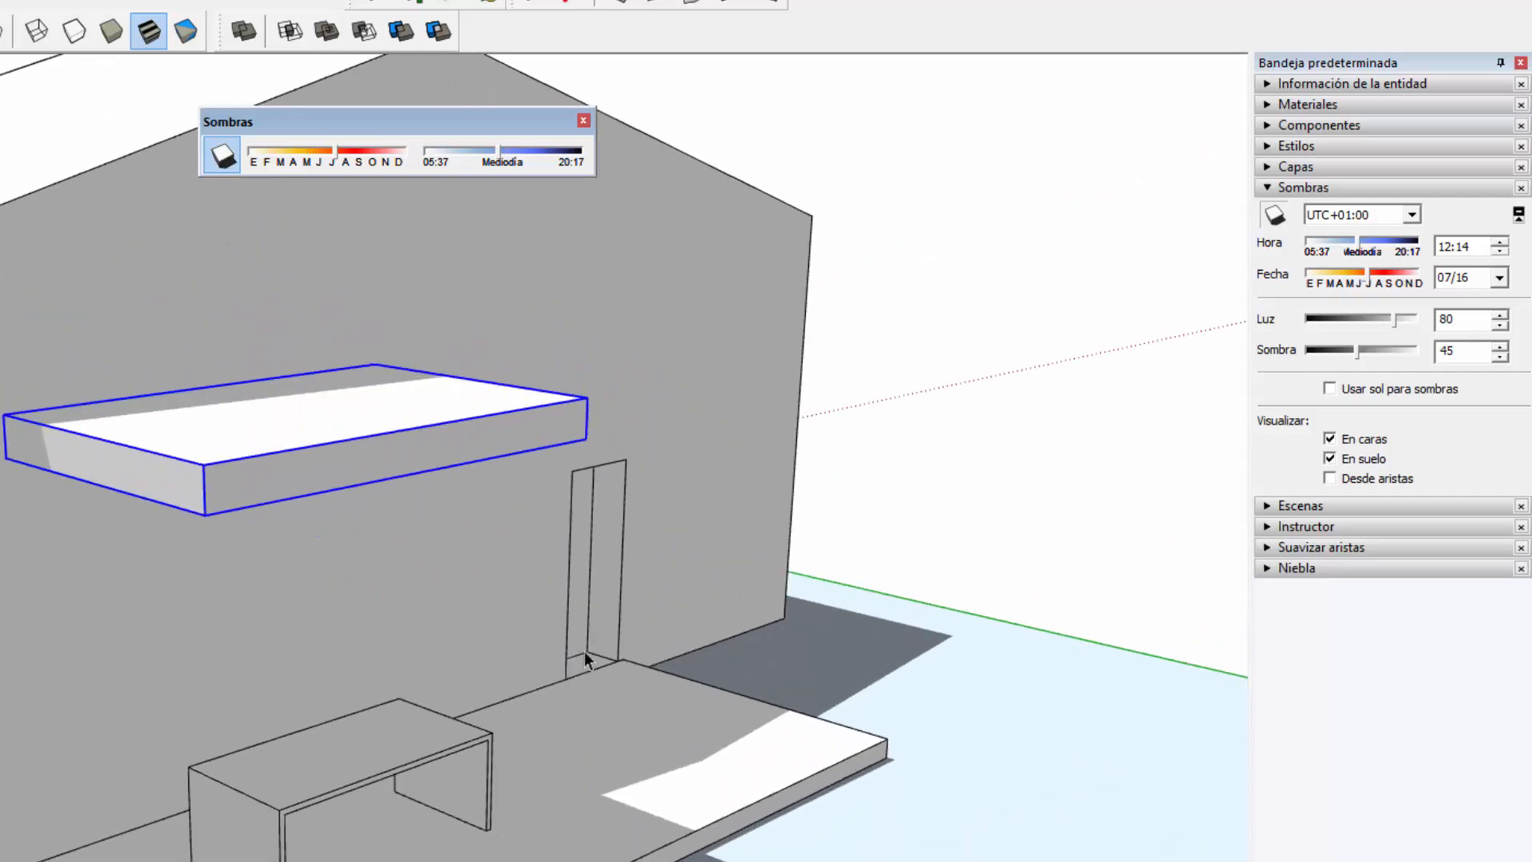
middle_click_drag(334, 543, 862, 309)
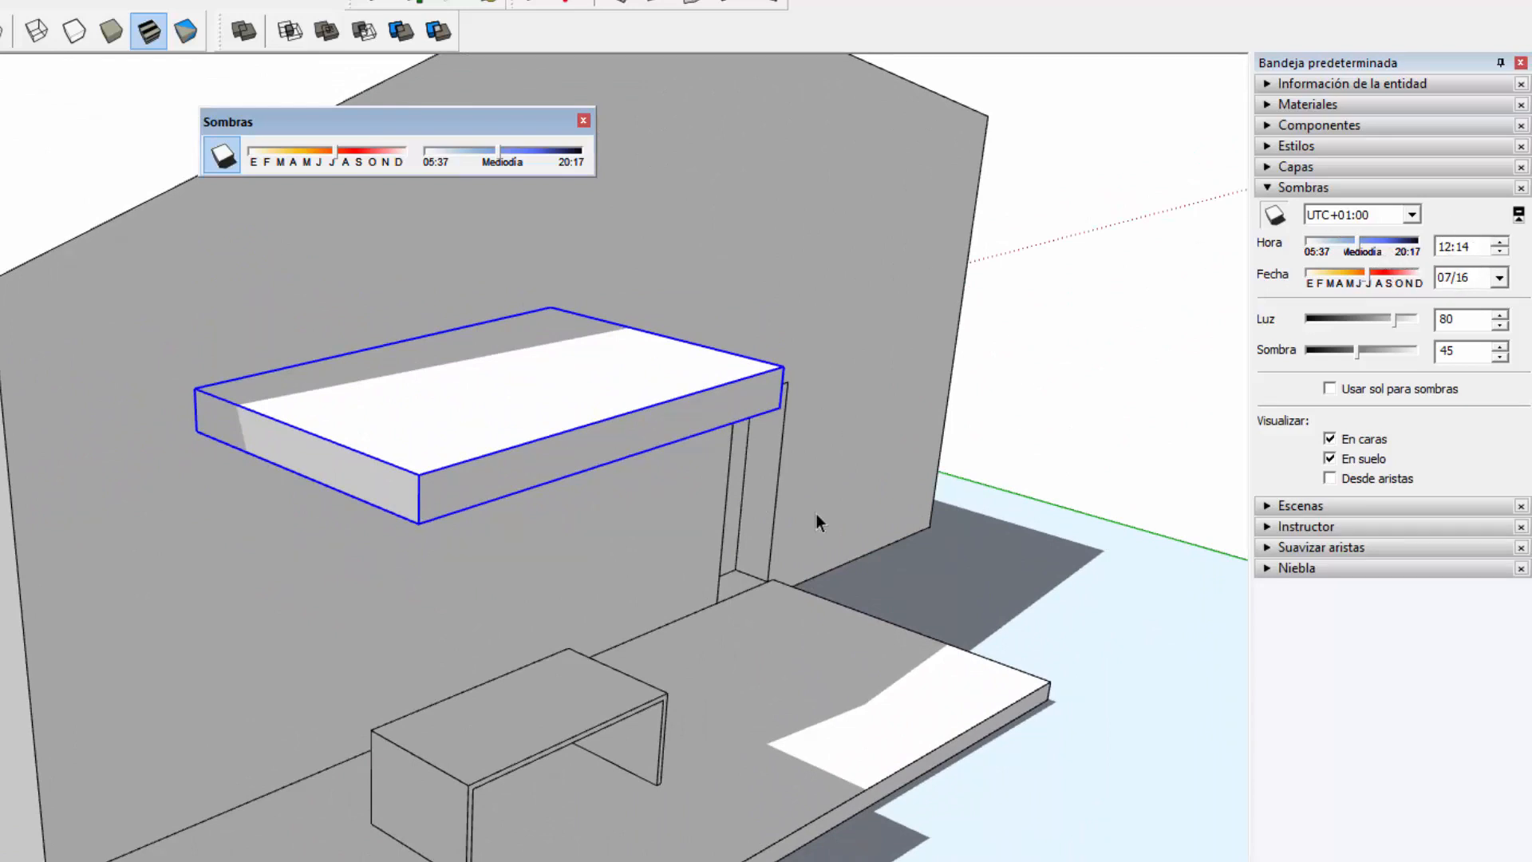
middle_click_drag(818, 522, 240, 564)
middle_click_drag(495, 590, 240, 590)
scroll(735, 631, "down", 3)
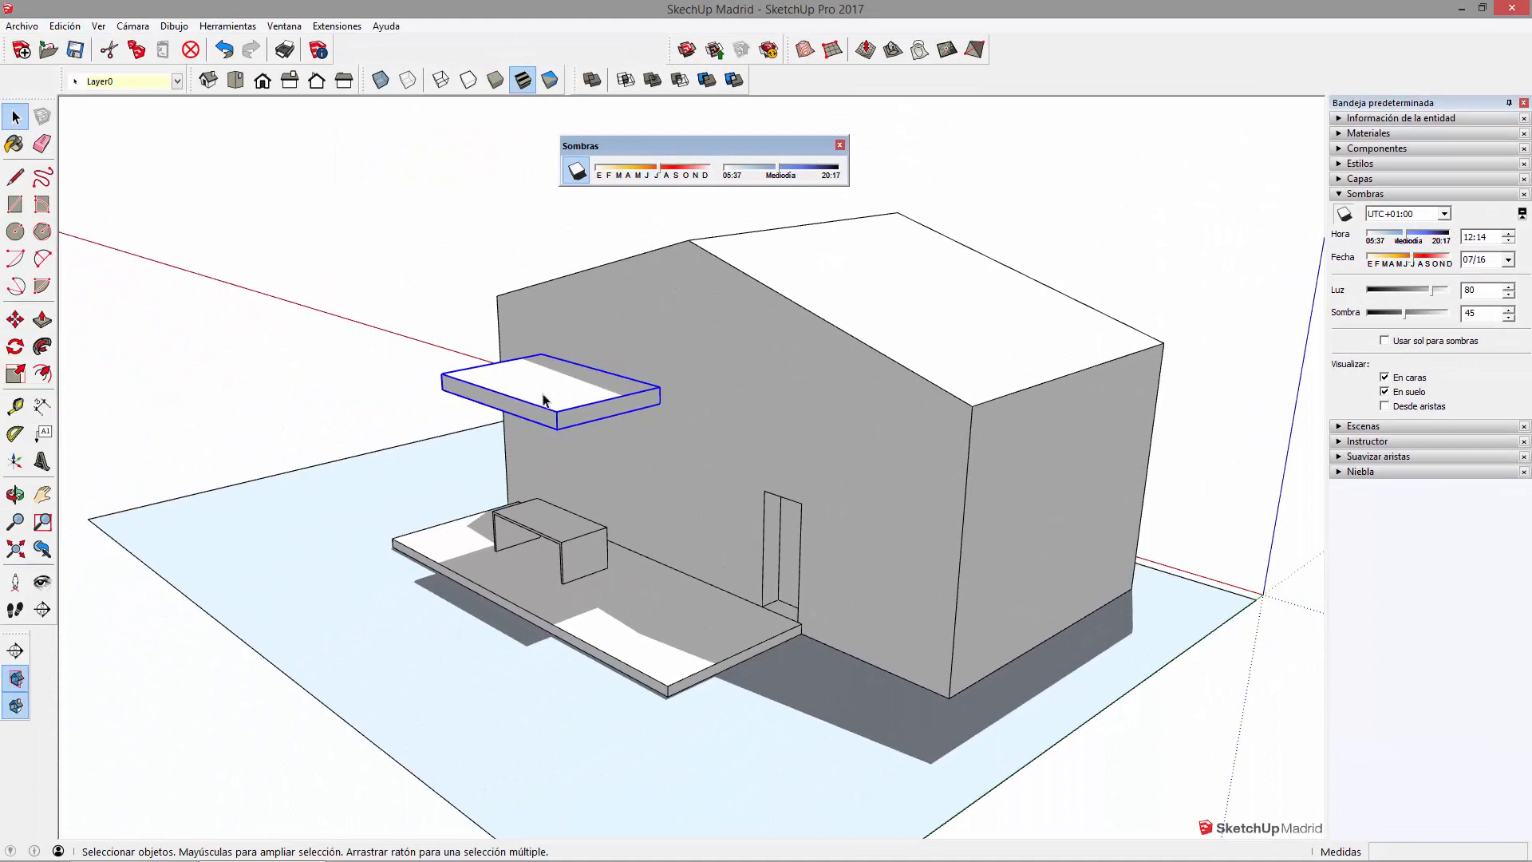
- Shift the shadow date to 06/26 and bring the canopy side of the house into close view
key("Escape")
left_click_drag(652, 177, 653, 174)
middle_click_drag(583, 569, 841, 16)
left_click(621, 489)
middle_click_drag(619, 496, 569, 379)
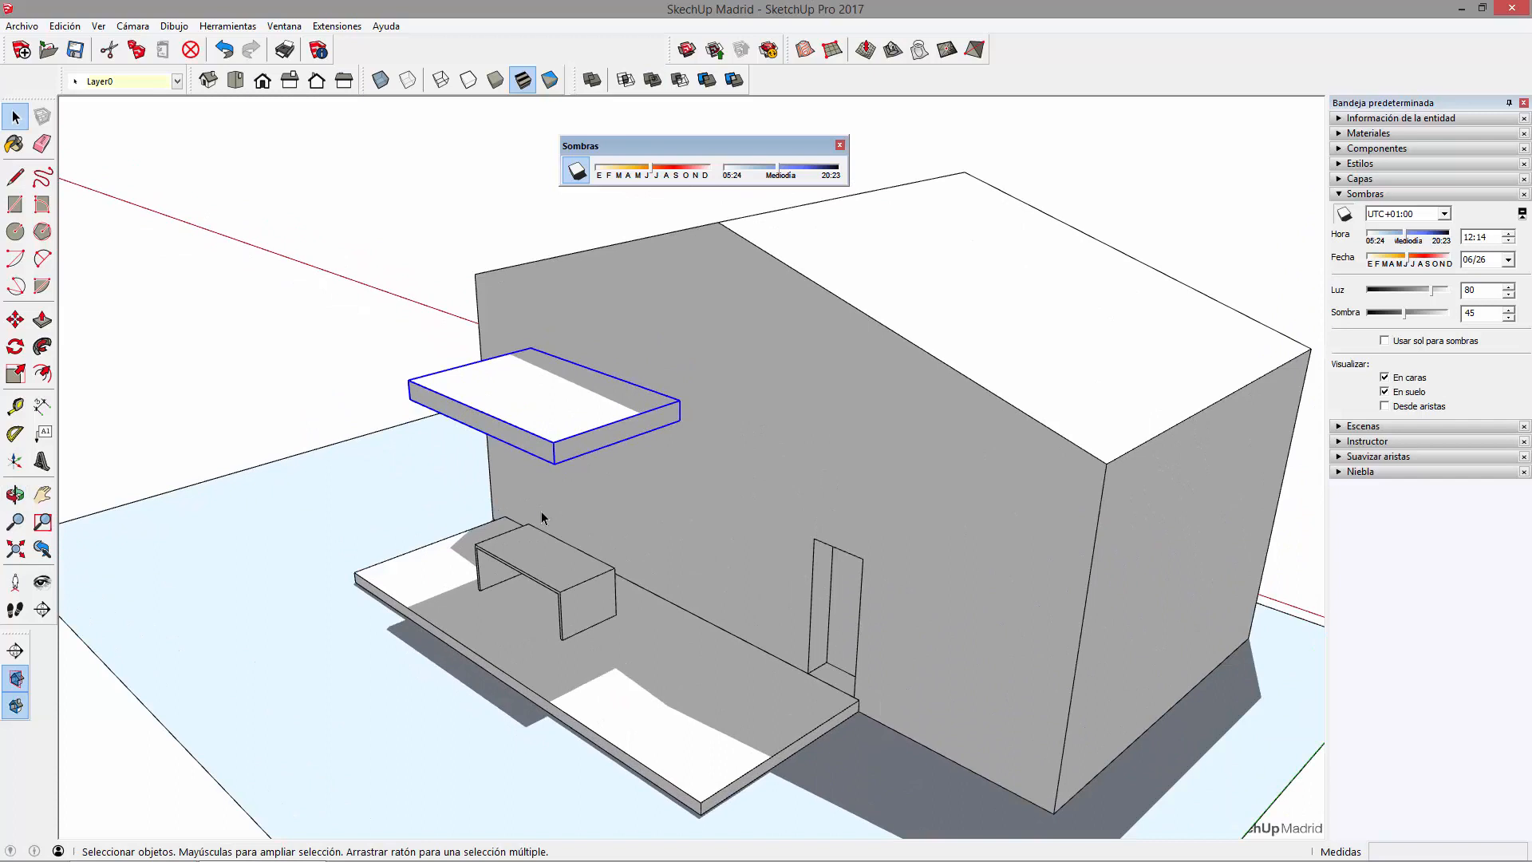
- Select the bench and move it away from the house wall to the outer edge of the platform
left_click(577, 582)
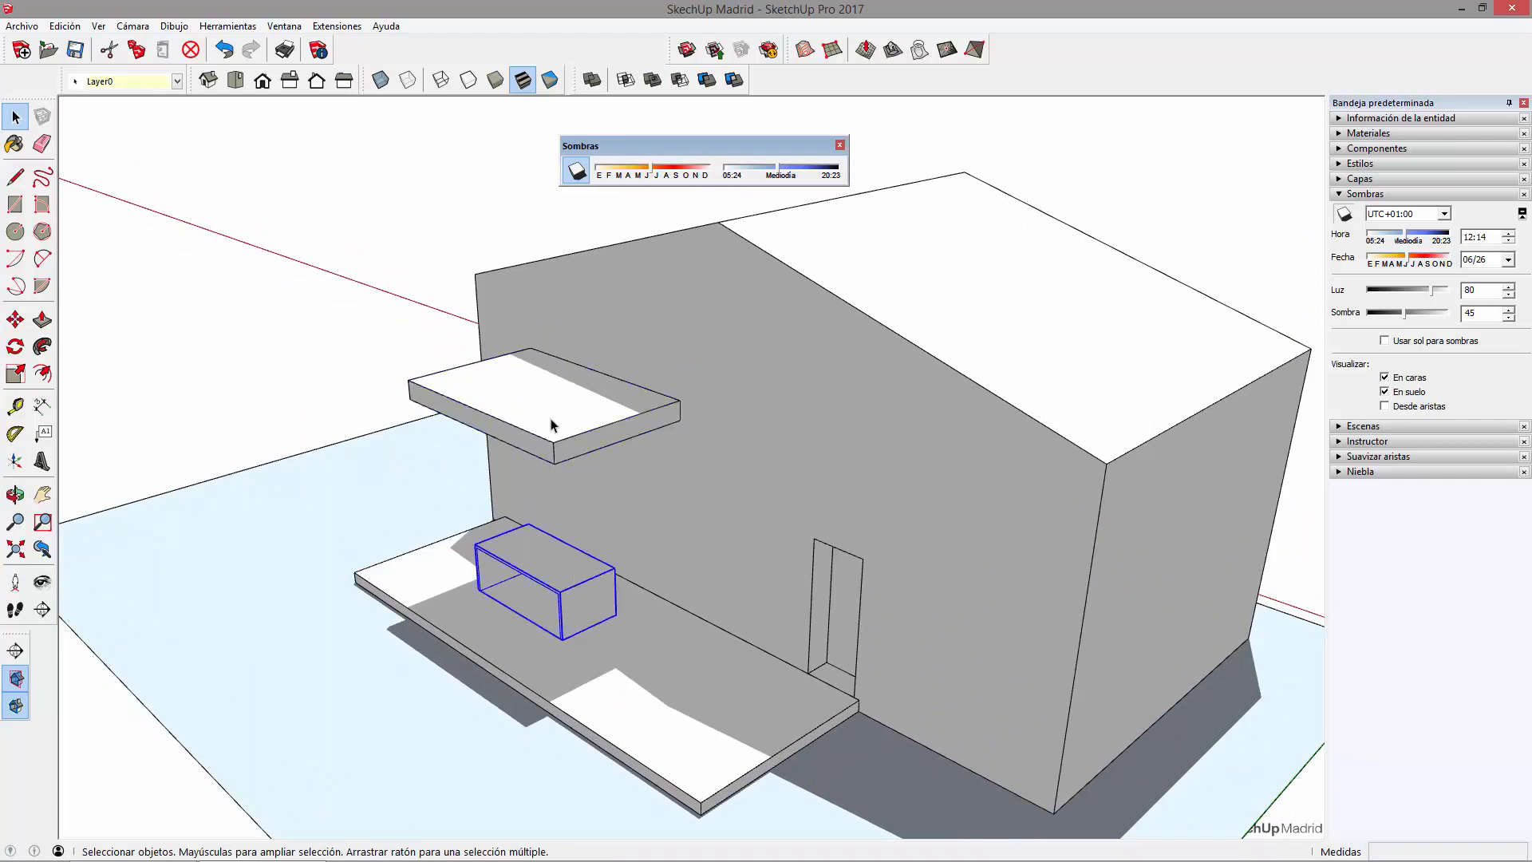
key("m")
left_click(634, 671)
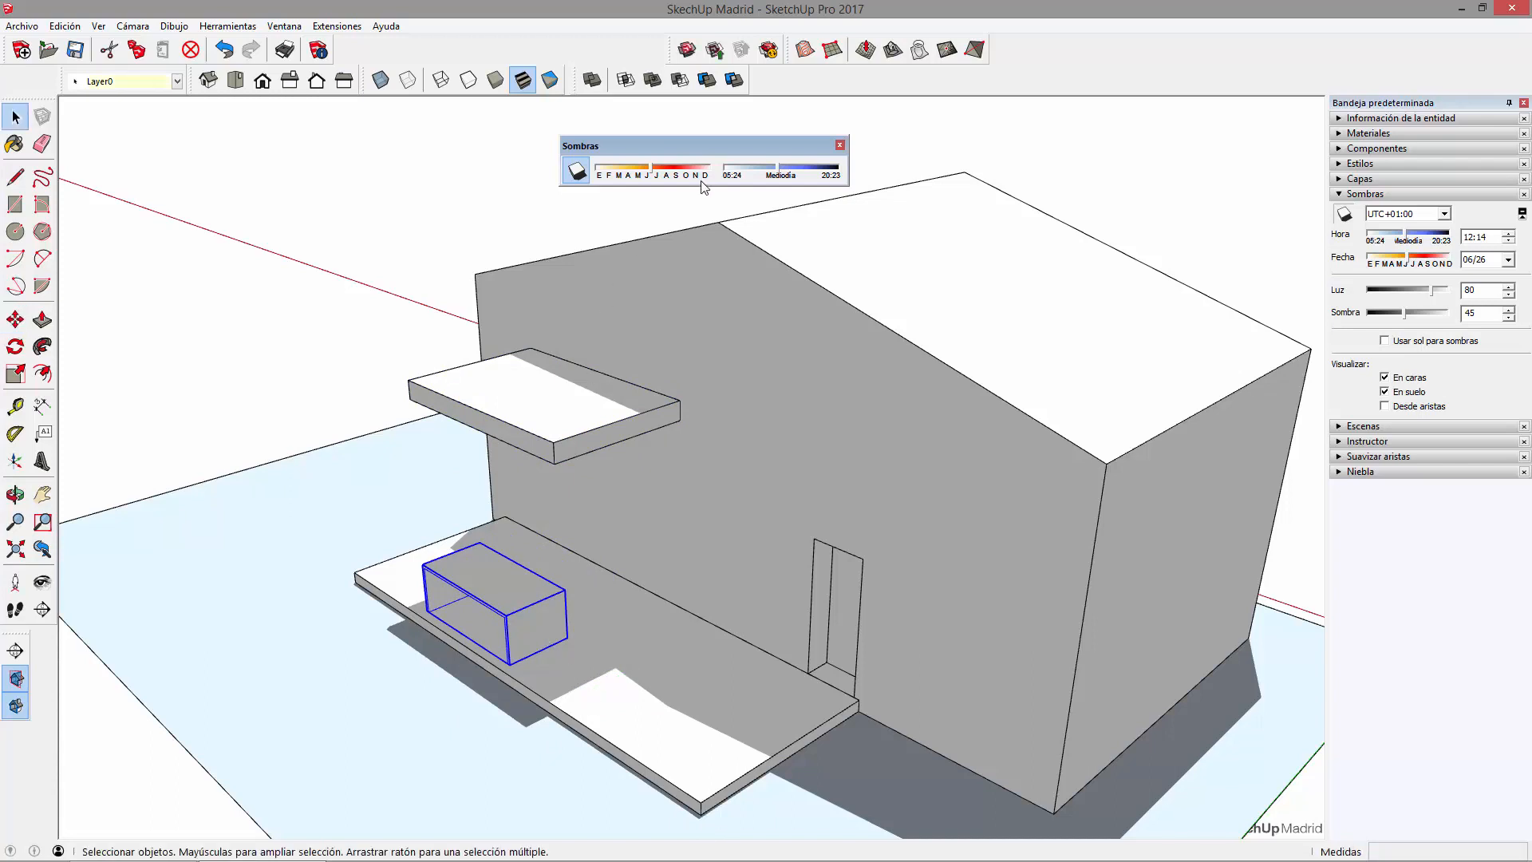
- Advance the shadow time to 14:36 and check how the shadow falls across the relocated bench
left_click_drag(781, 177, 796, 172)
middle_click_drag(681, 440, 727, 647)
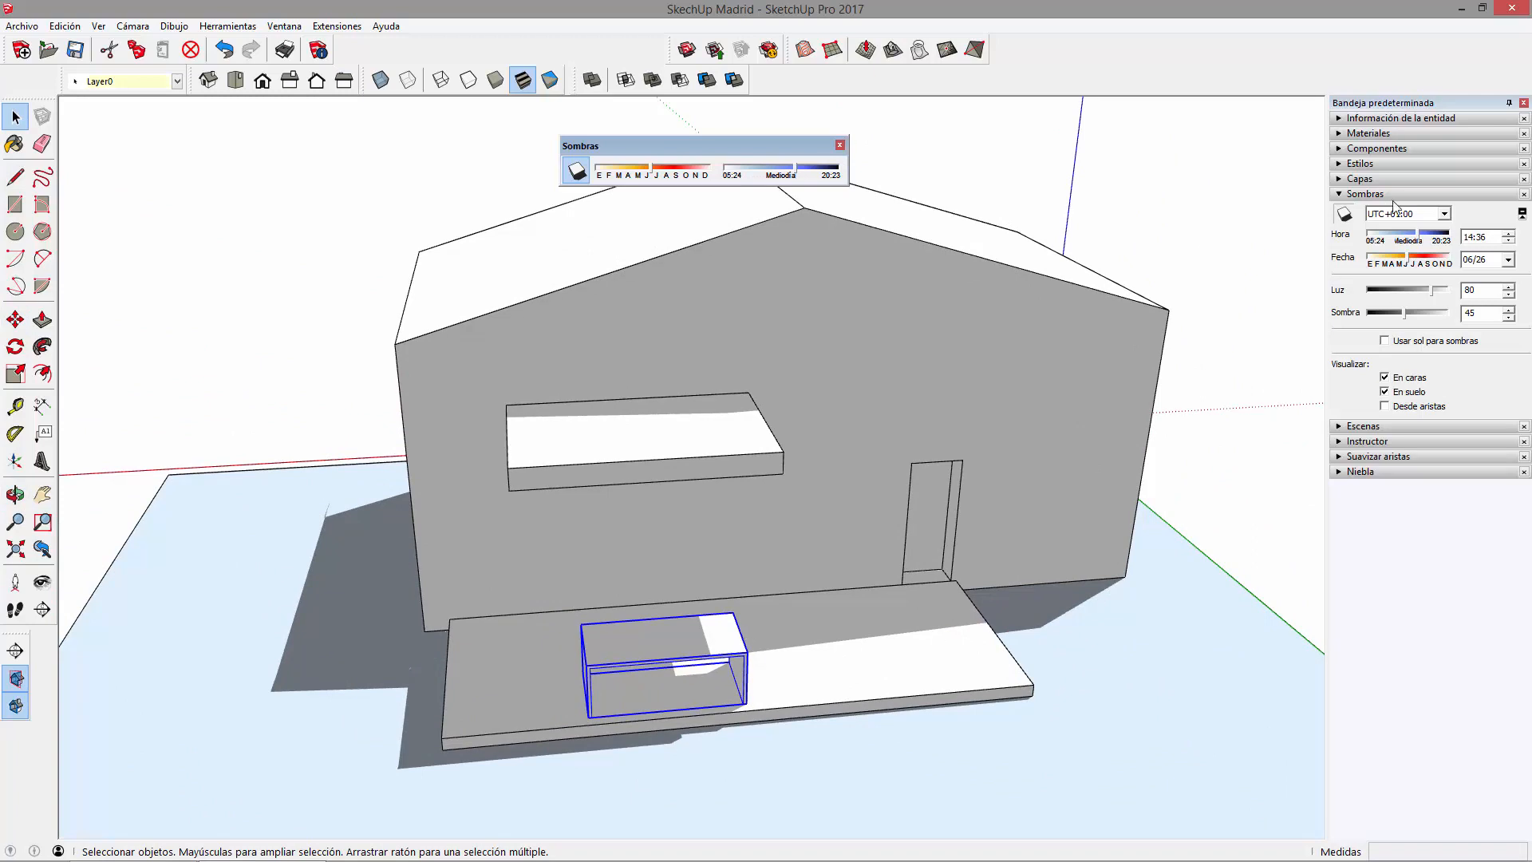
middle_click_drag(722, 457, 879, 481)
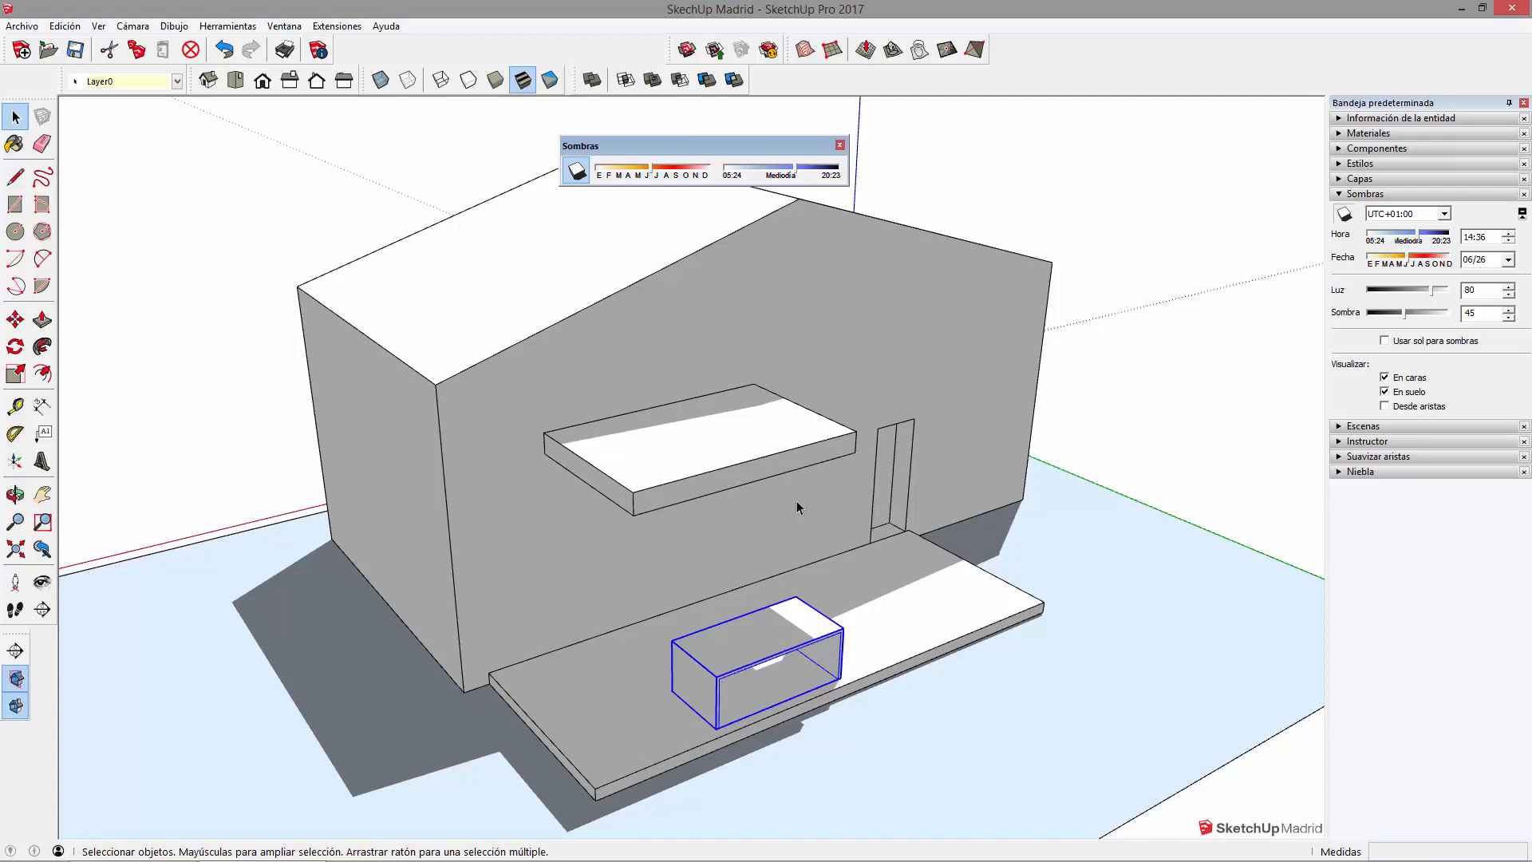
scroll(796, 500, "down", 5)
middle_click_drag(797, 500, 572, 410)
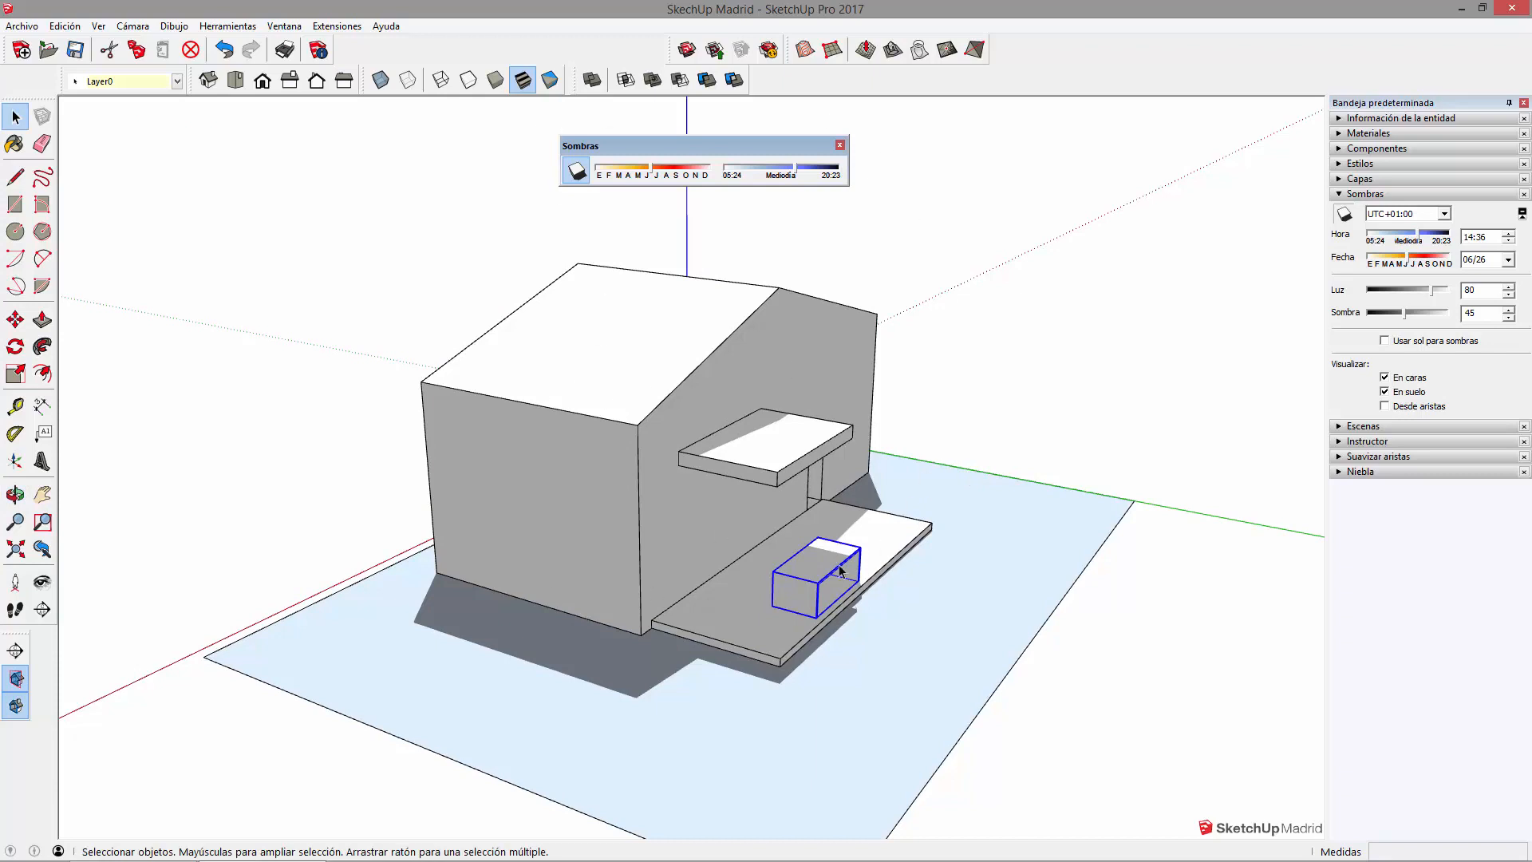
- Open the house group for editing and draw a large window rectangle on the side wall beneath the roof's eave
middle_click_drag(758, 481, 656, 505)
key("s")
key("space")
double_click(525, 476)
key("r")
left_click(480, 443)
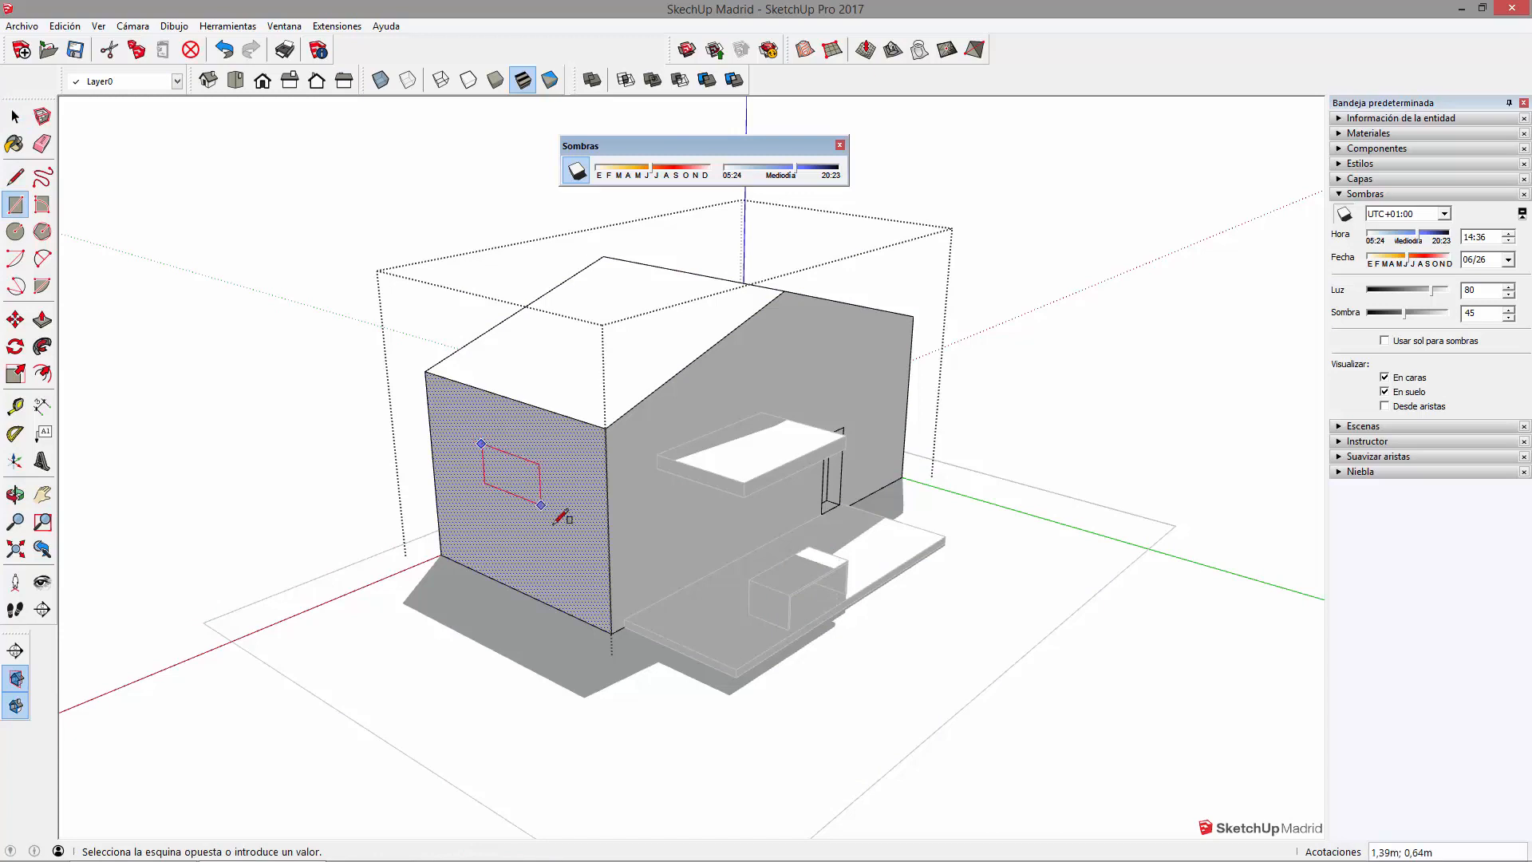
left_click(573, 556)
scroll(558, 517, "up", 3)
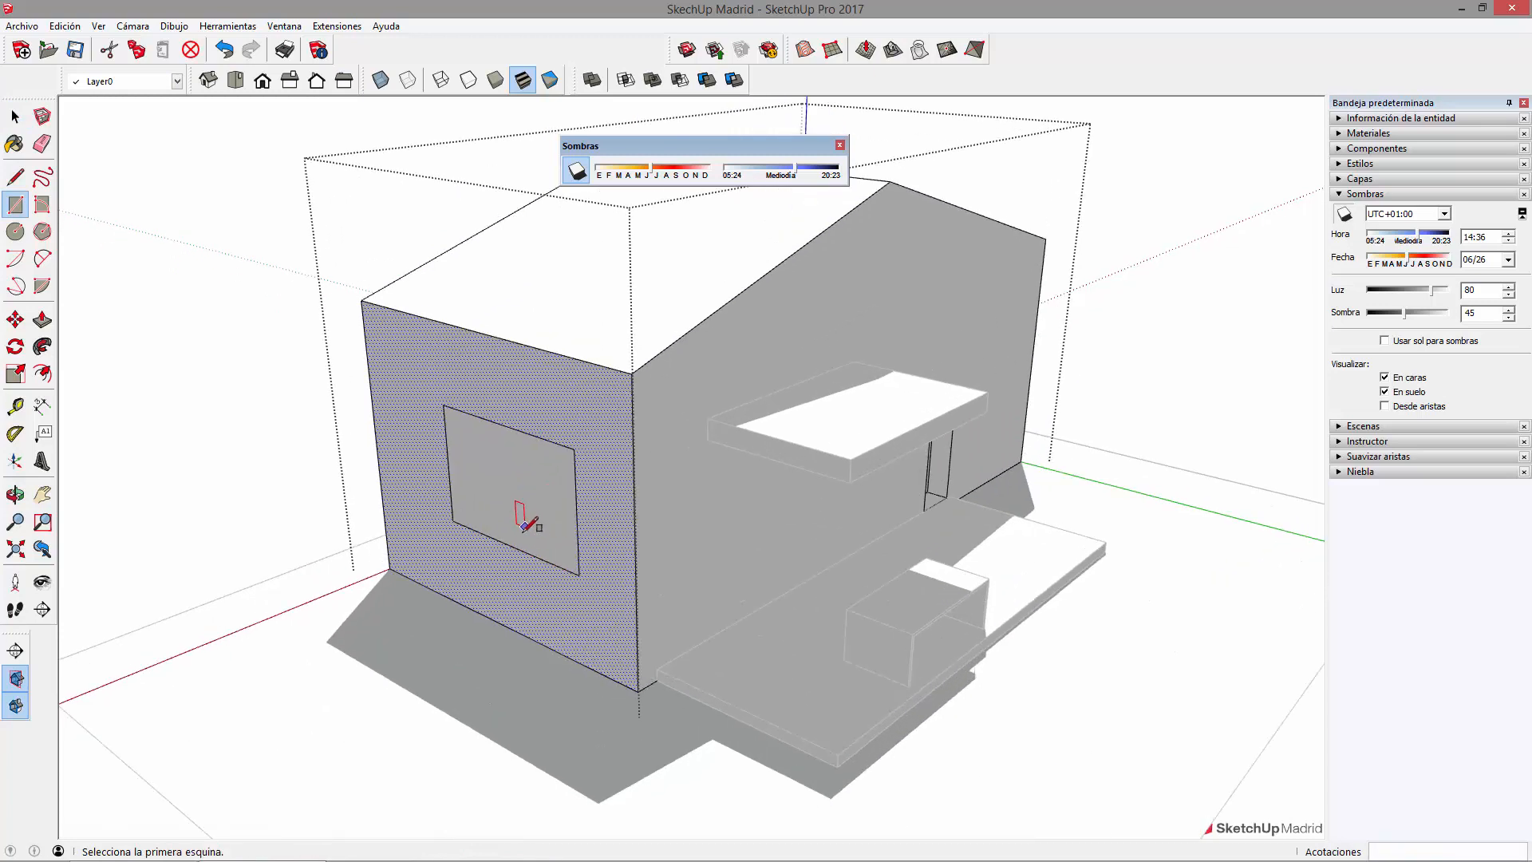
- Push the window rectangle into the side wall and delete its inner face to leave an open window hole
key("p")
left_click(514, 524)
left_click(531, 513)
key("space")
left_click(538, 471)
key("Delete")
mouse_move(538, 472)
middle_mouse_down()
mouse_move(636, 479)
mouse_move(583, 591)
middle_mouse_up()
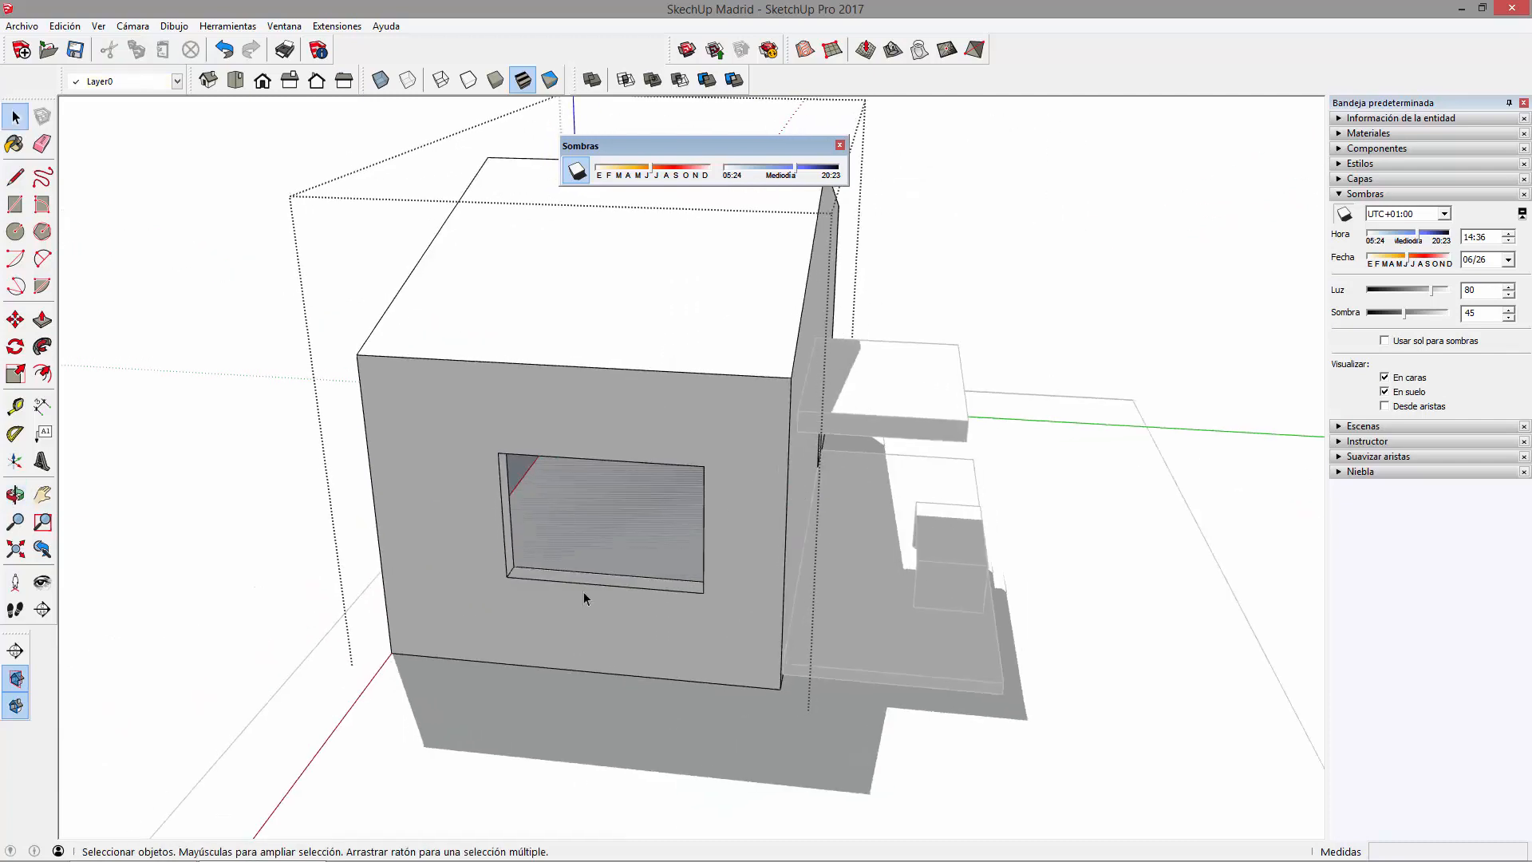
key("Delete")
- Inspect the house interior through the window opening from several angles and close the house group
key("o")
left_click_drag(608, 540, 511, 470)
key("space")
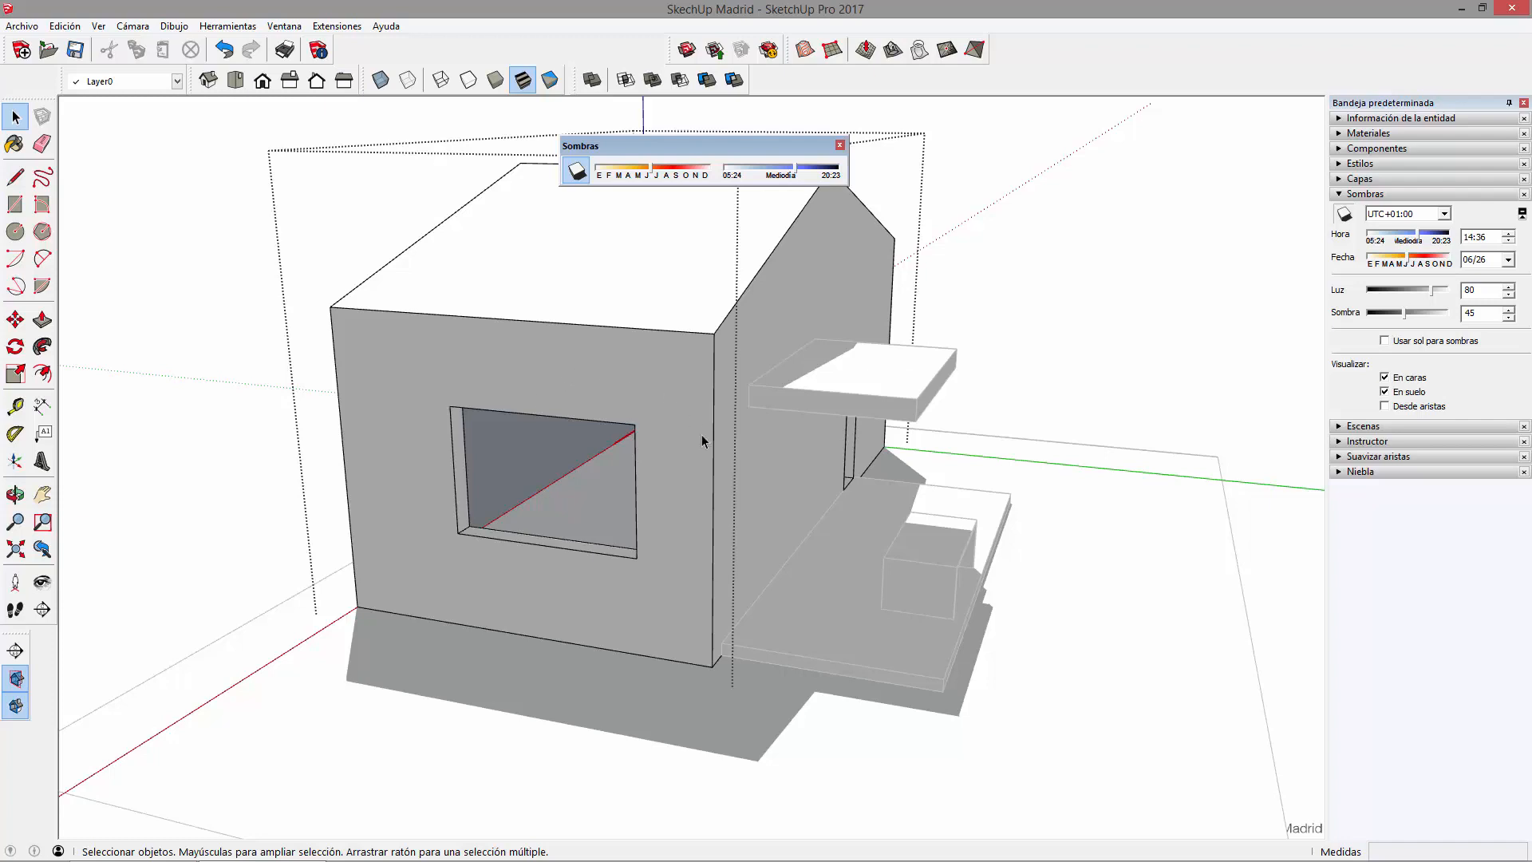
middle_click_drag(624, 496, 734, 479)
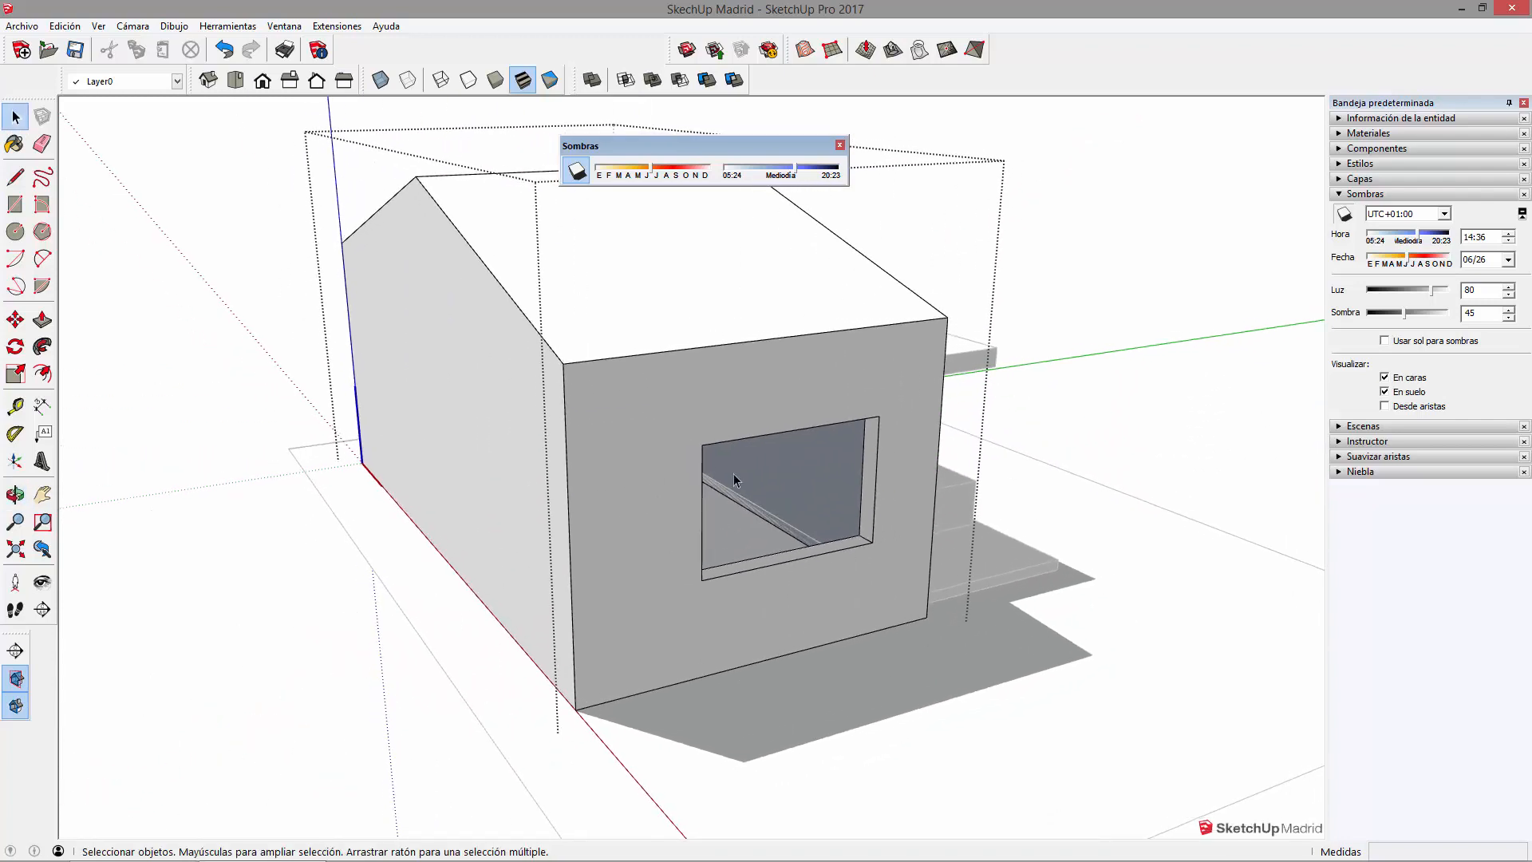
middle_click_drag(950, 585, 606, 533)
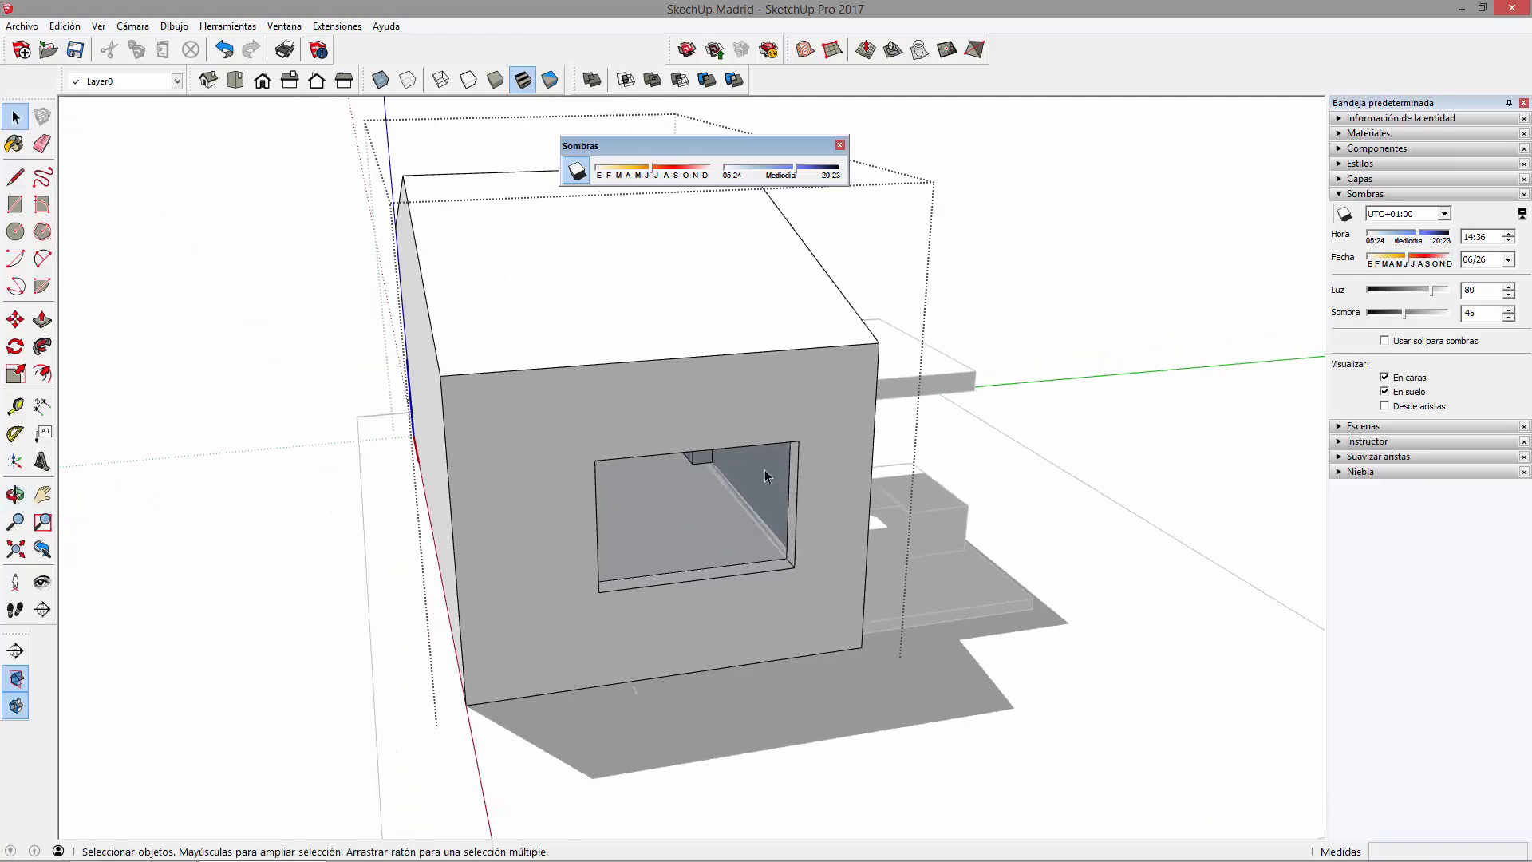
middle_click_drag(766, 495, 489, 455)
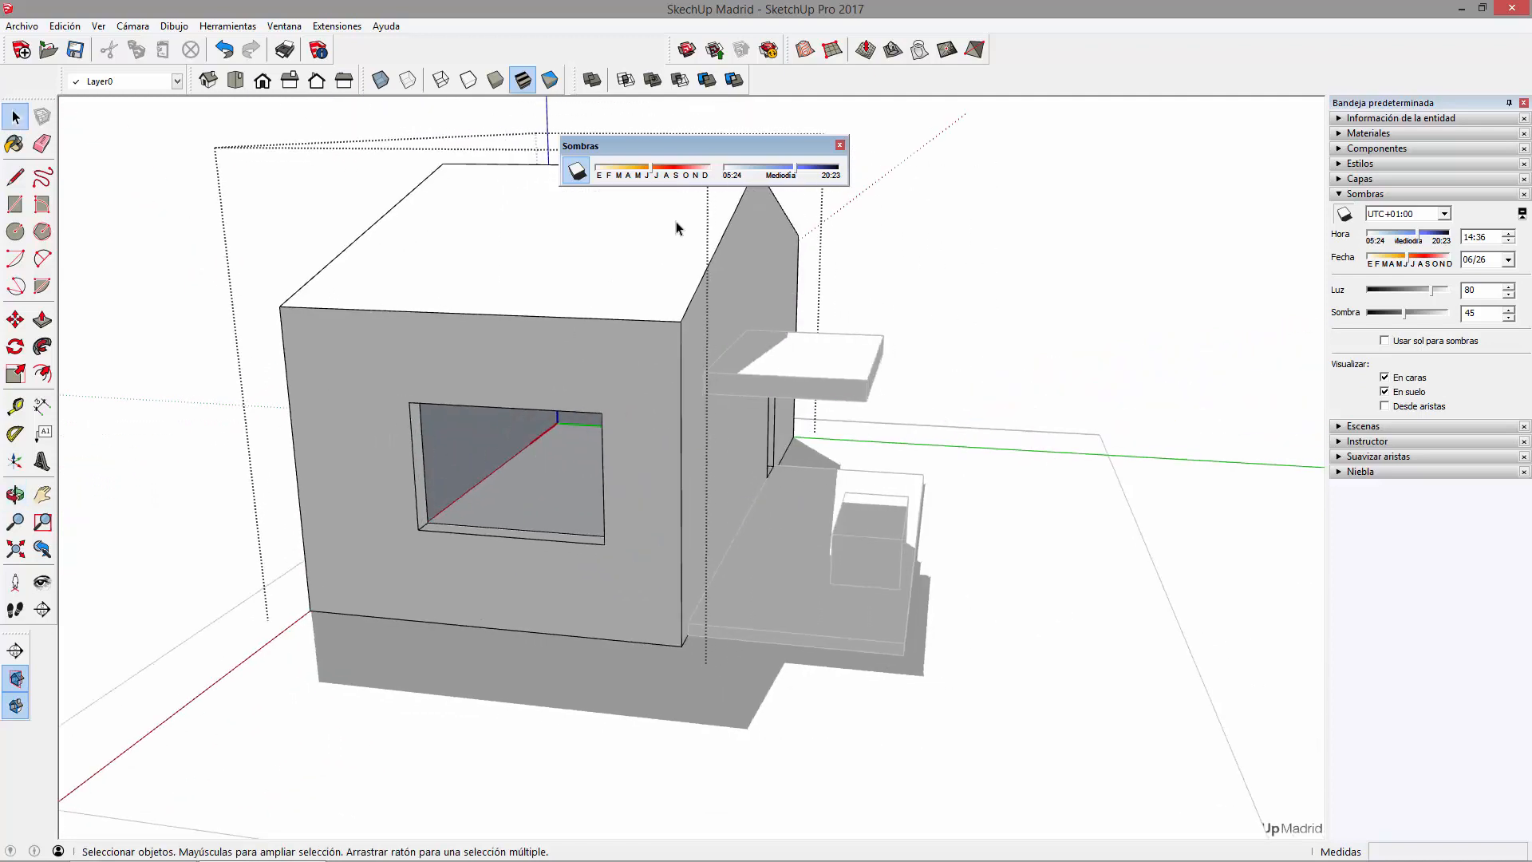
middle_click_drag(863, 512, 560, 594)
key("Escape")
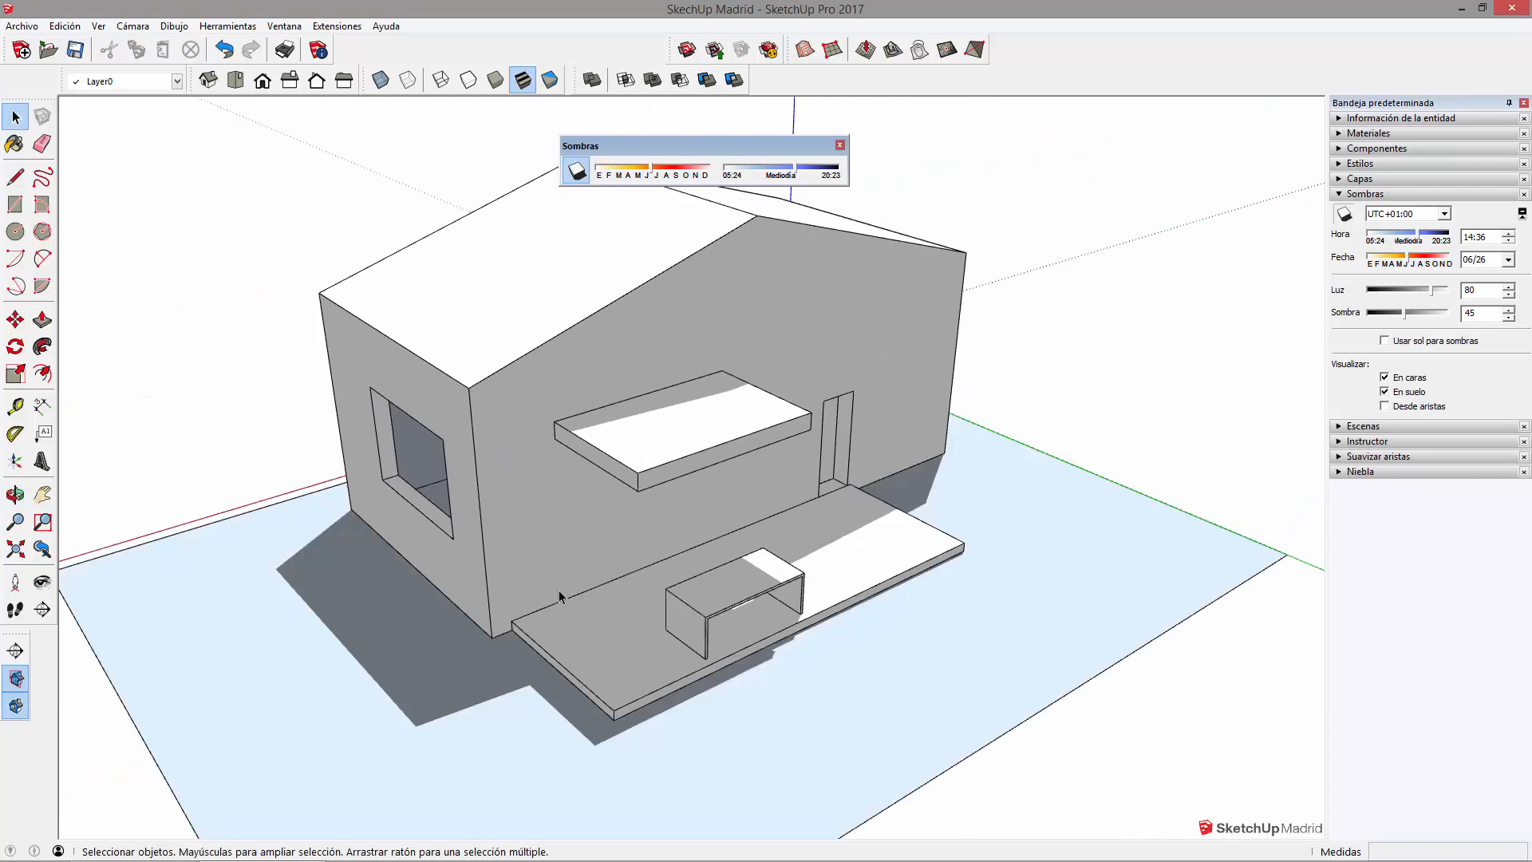
- Move the Sombras toolbar aside and draw a ground rectangle about 11.56 m by 9.29 m beside the house plot
scroll(749, 538, "down", 5)
left_click_drag(649, 141, 515, 129)
middle_click_drag(1042, 441, 728, 524)
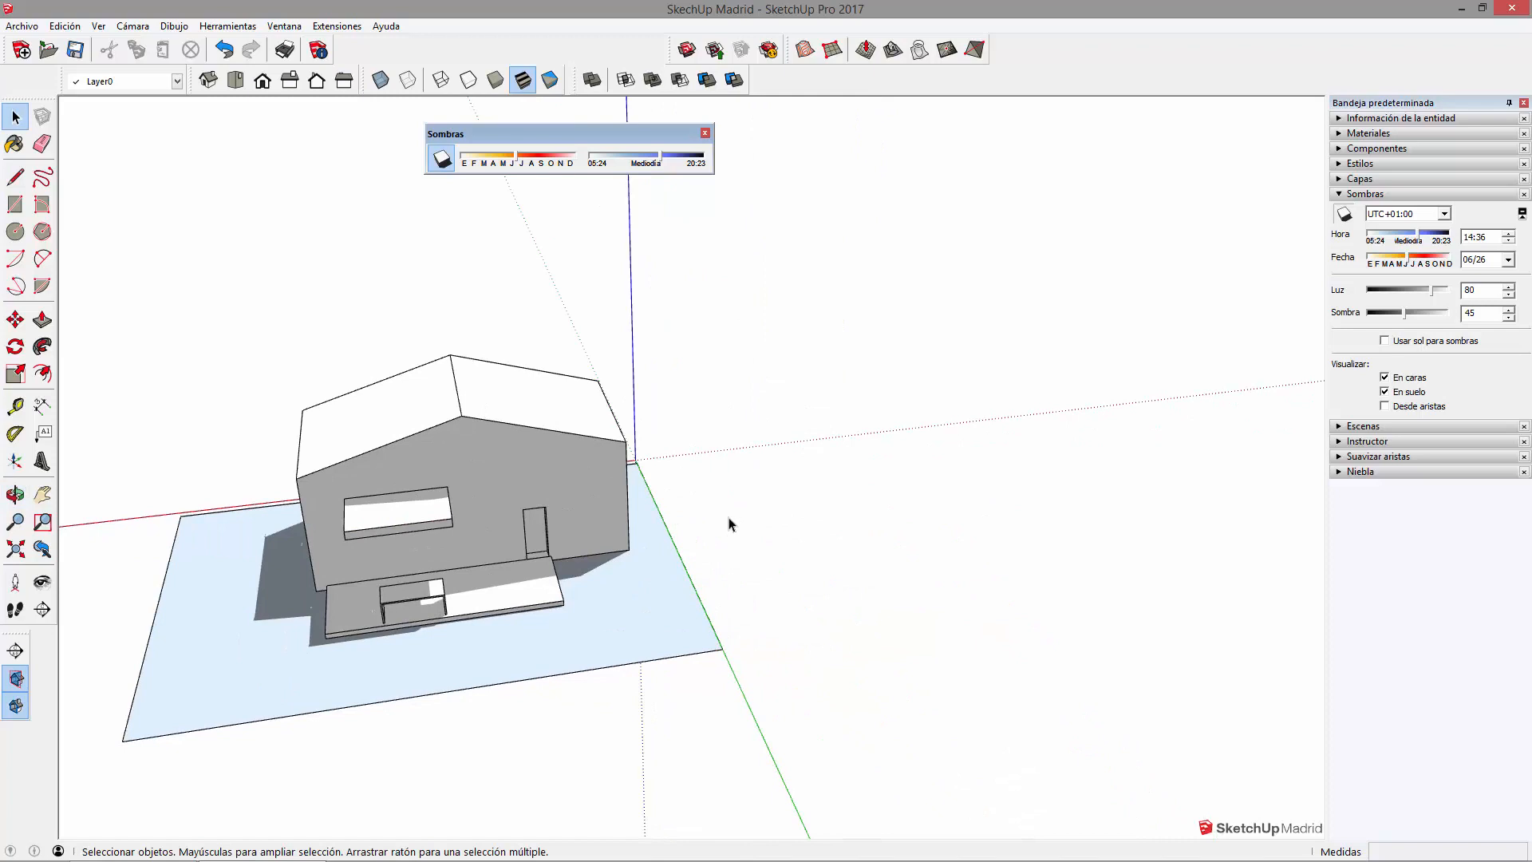
key("r")
left_click(802, 471)
left_click(1229, 558)
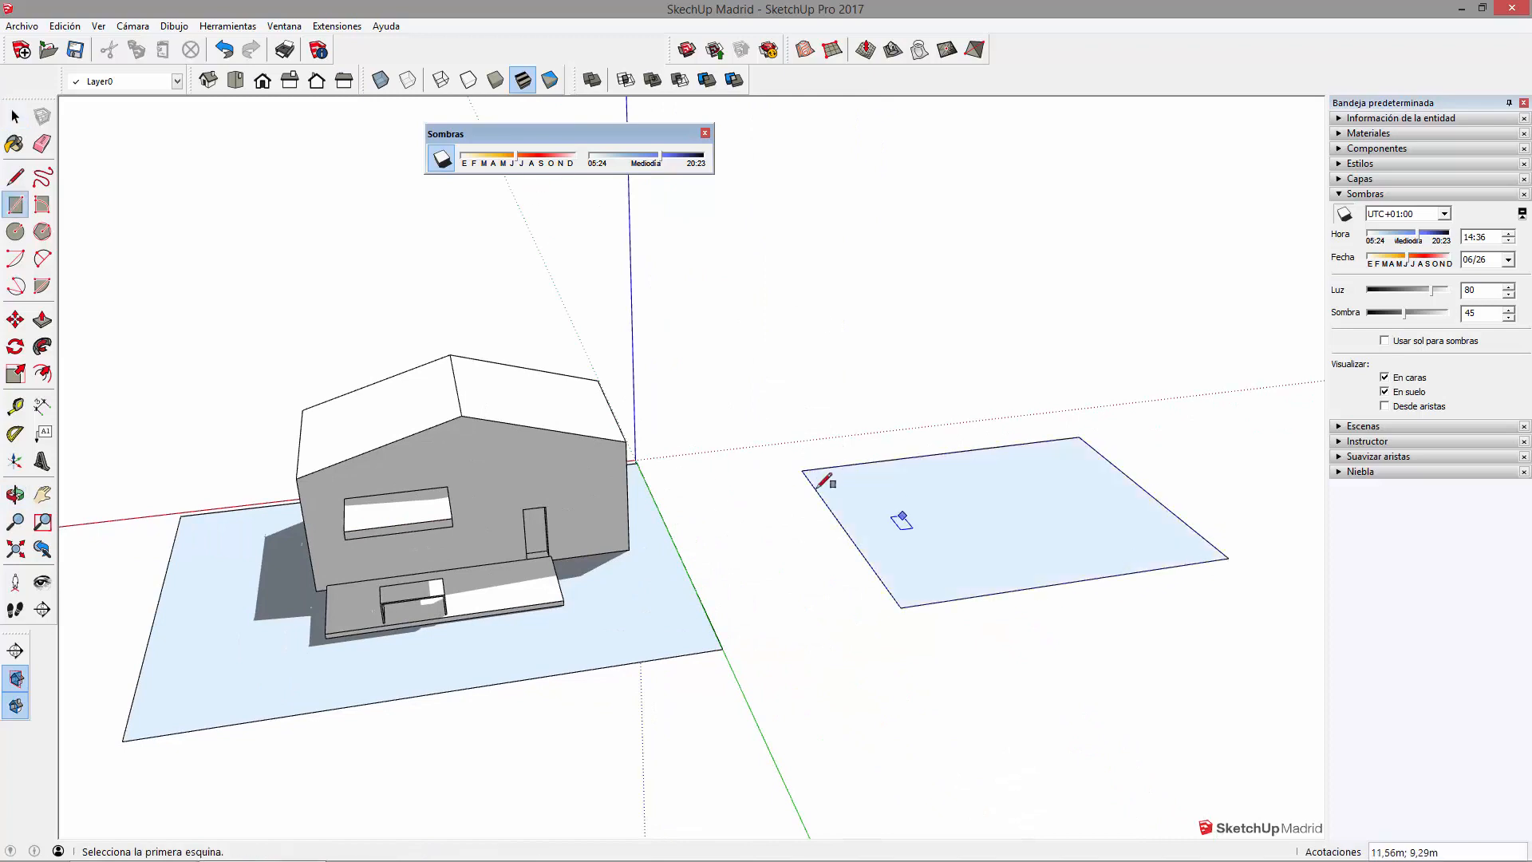
- Draw a small rectangle near the back edge of the second ground plot and Push/Pull it up into a tower
left_click(860, 473)
left_click(948, 488)
key("p")
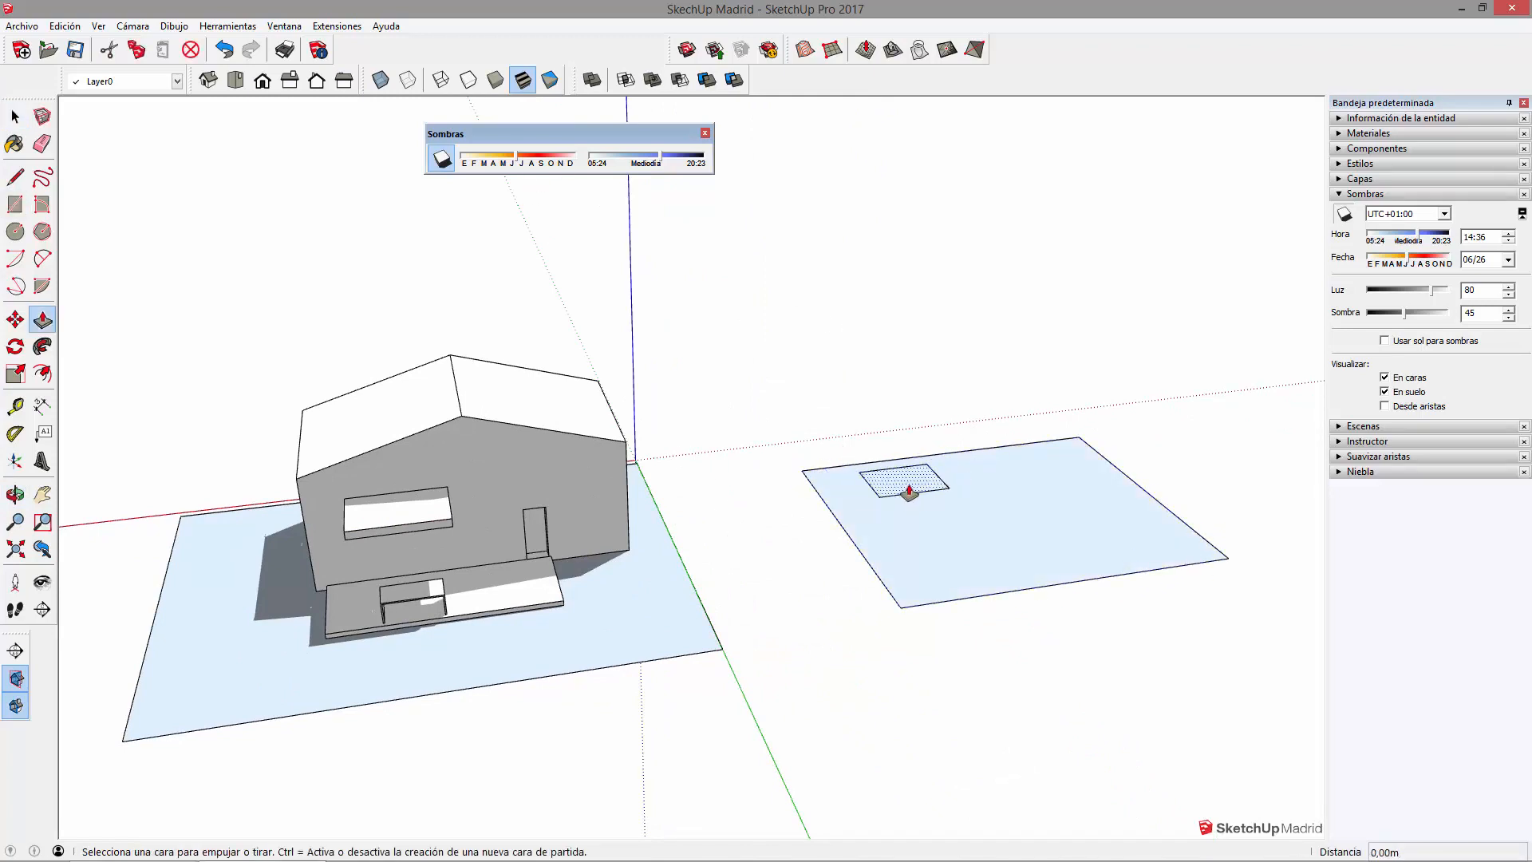
left_click(909, 493)
left_click(905, 359)
scroll(1104, 434, "up", 3)
- Draw a long rectangle along the far side of the second plot and Push/Pull it up into a wide block
key("r")
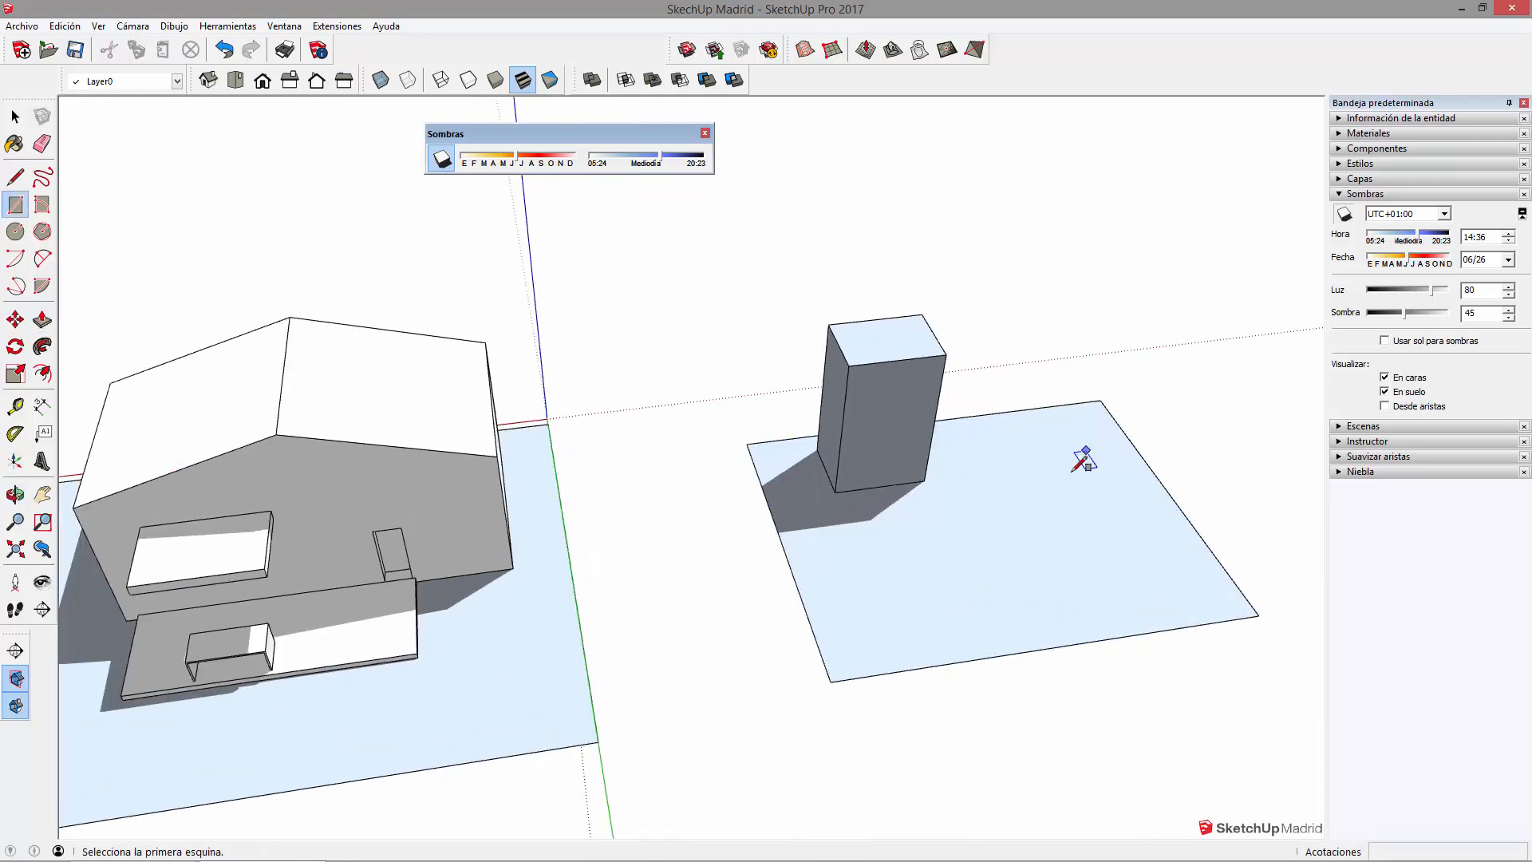
left_click(1071, 471)
left_click(1200, 571)
key("p")
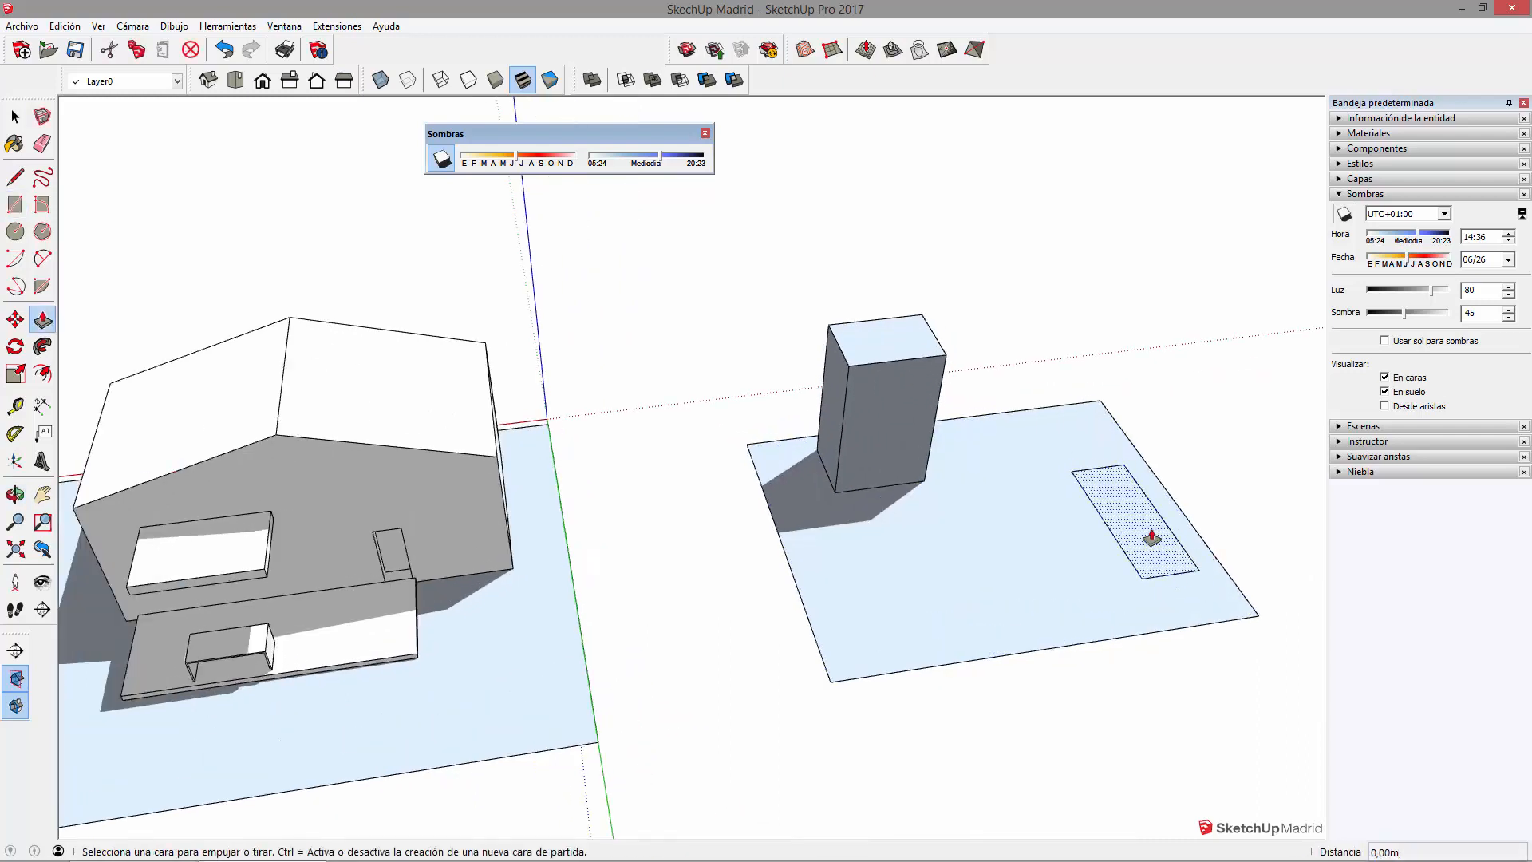
left_click(1151, 536)
left_click(1104, 506)
key("space")
scroll(1055, 520, "up", 4)
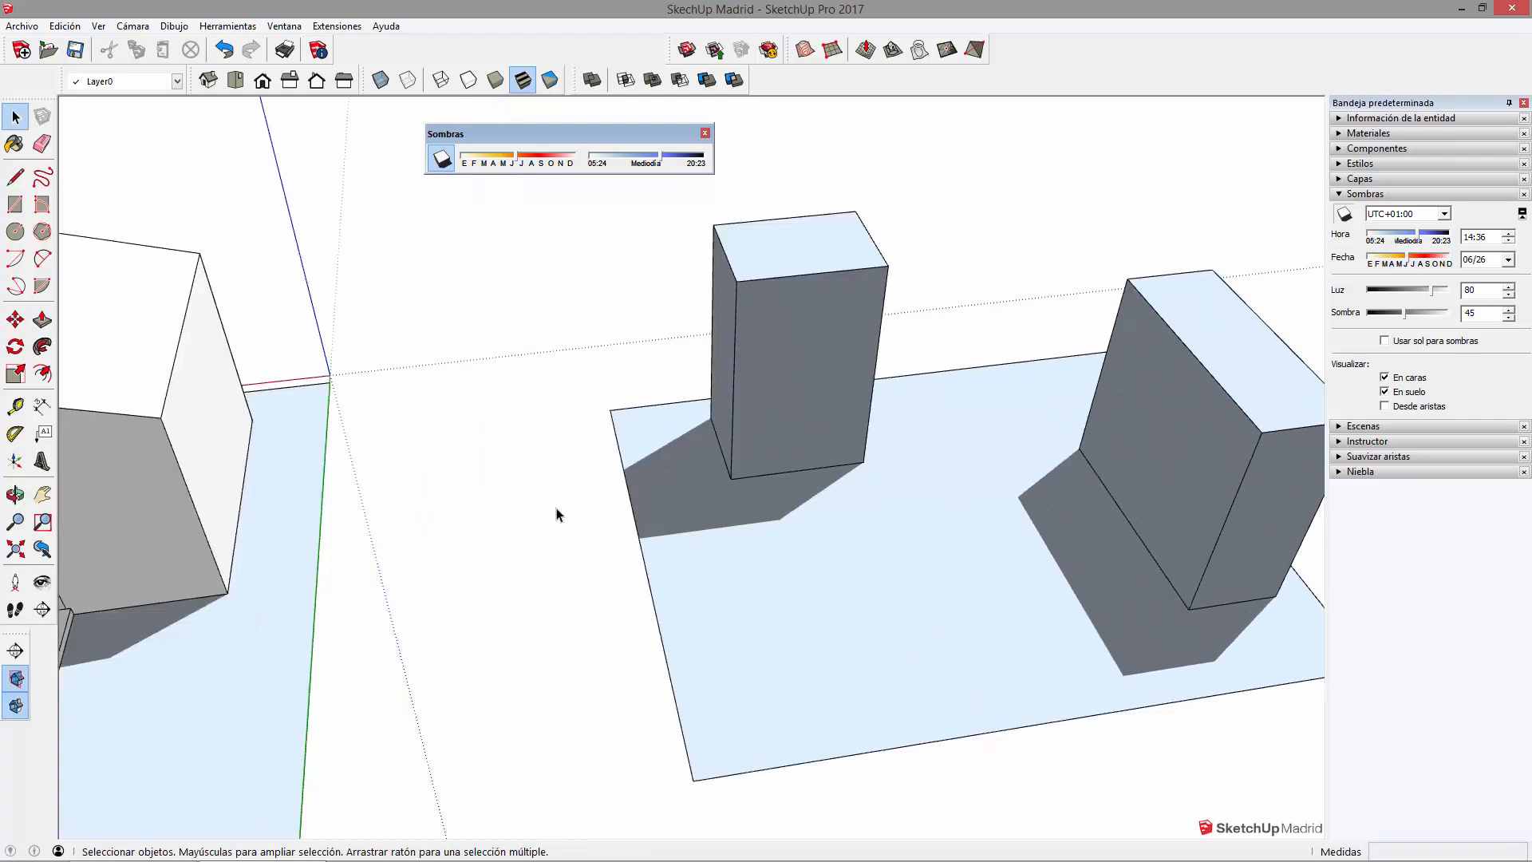
- Set the shadow date to 10/24 and the time to 13:52
scroll(625, 451, "down", 1)
left_click_drag(514, 161, 556, 163)
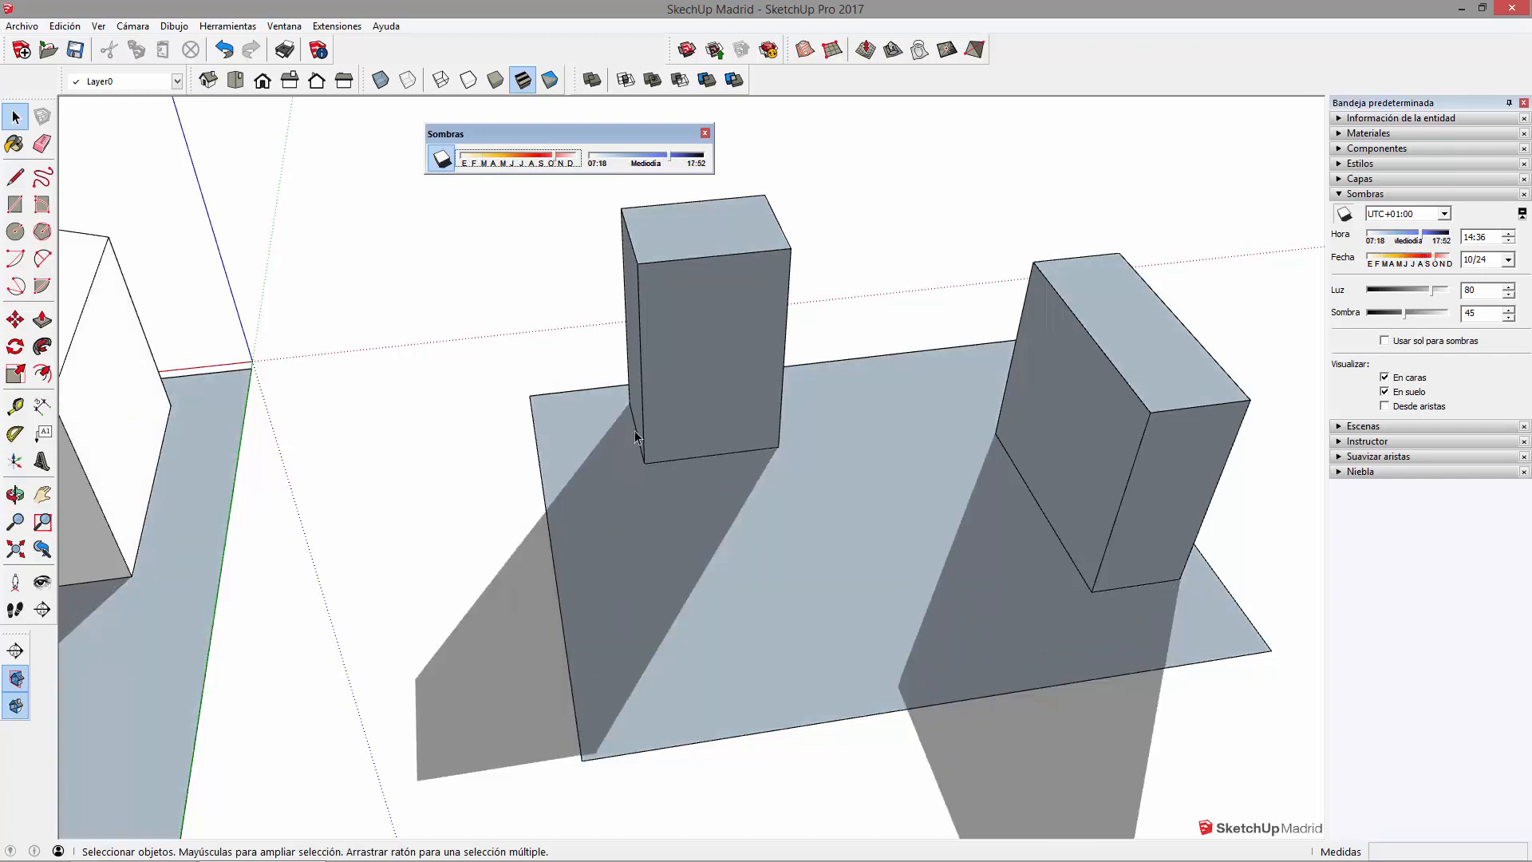
mouse_move(651, 162)
left_mouse_down()
mouse_move(628, 162)
mouse_move(660, 162)
left_mouse_up()
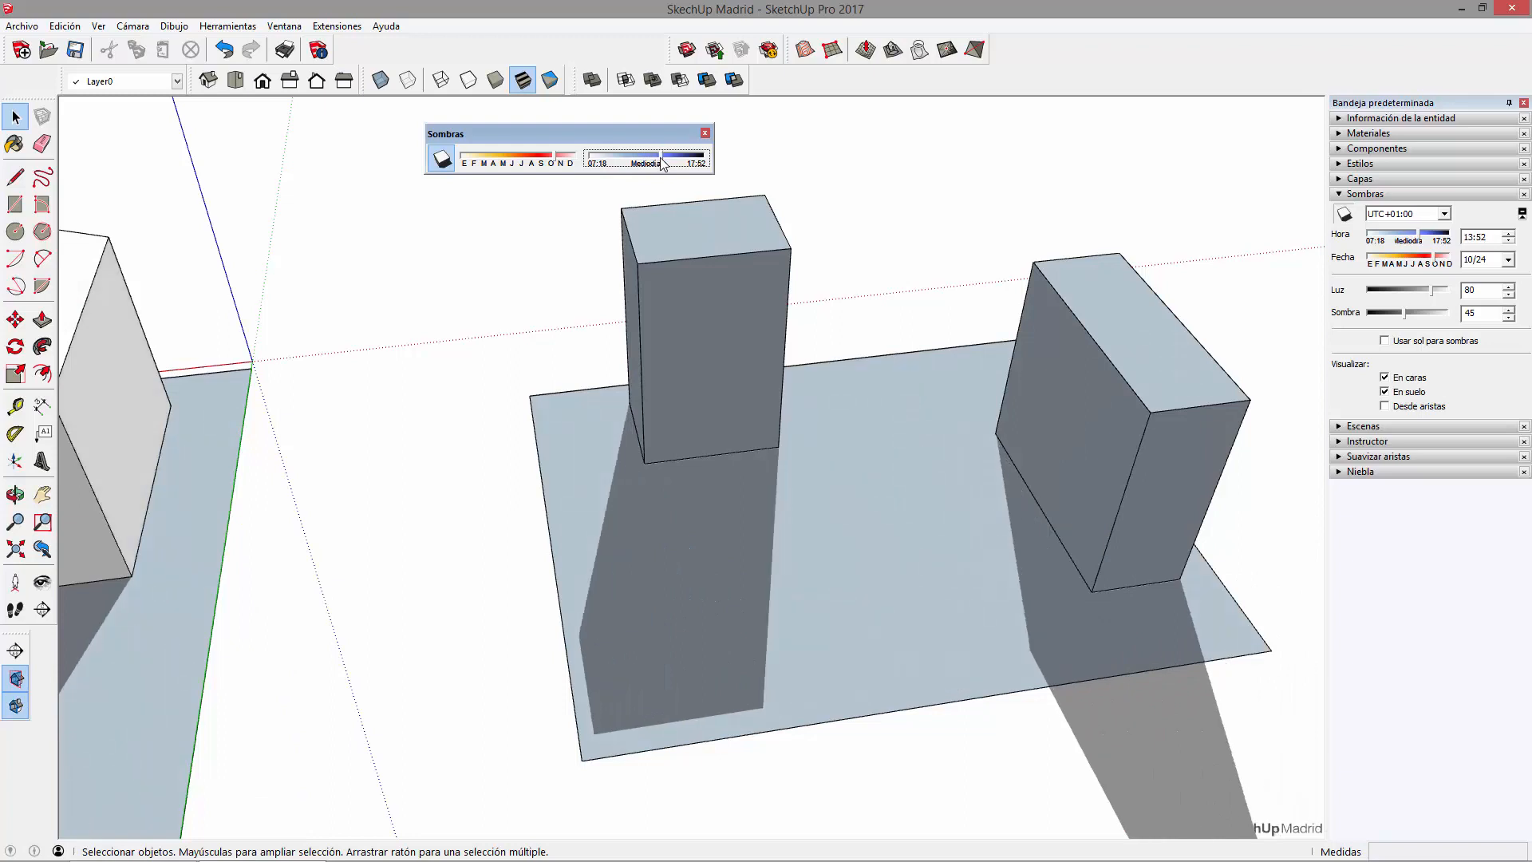
- Draw two elongated rectangles on the plot's ground, one in front of the tower and one alongside the wide block
middle_click_drag(831, 499, 718, 468)
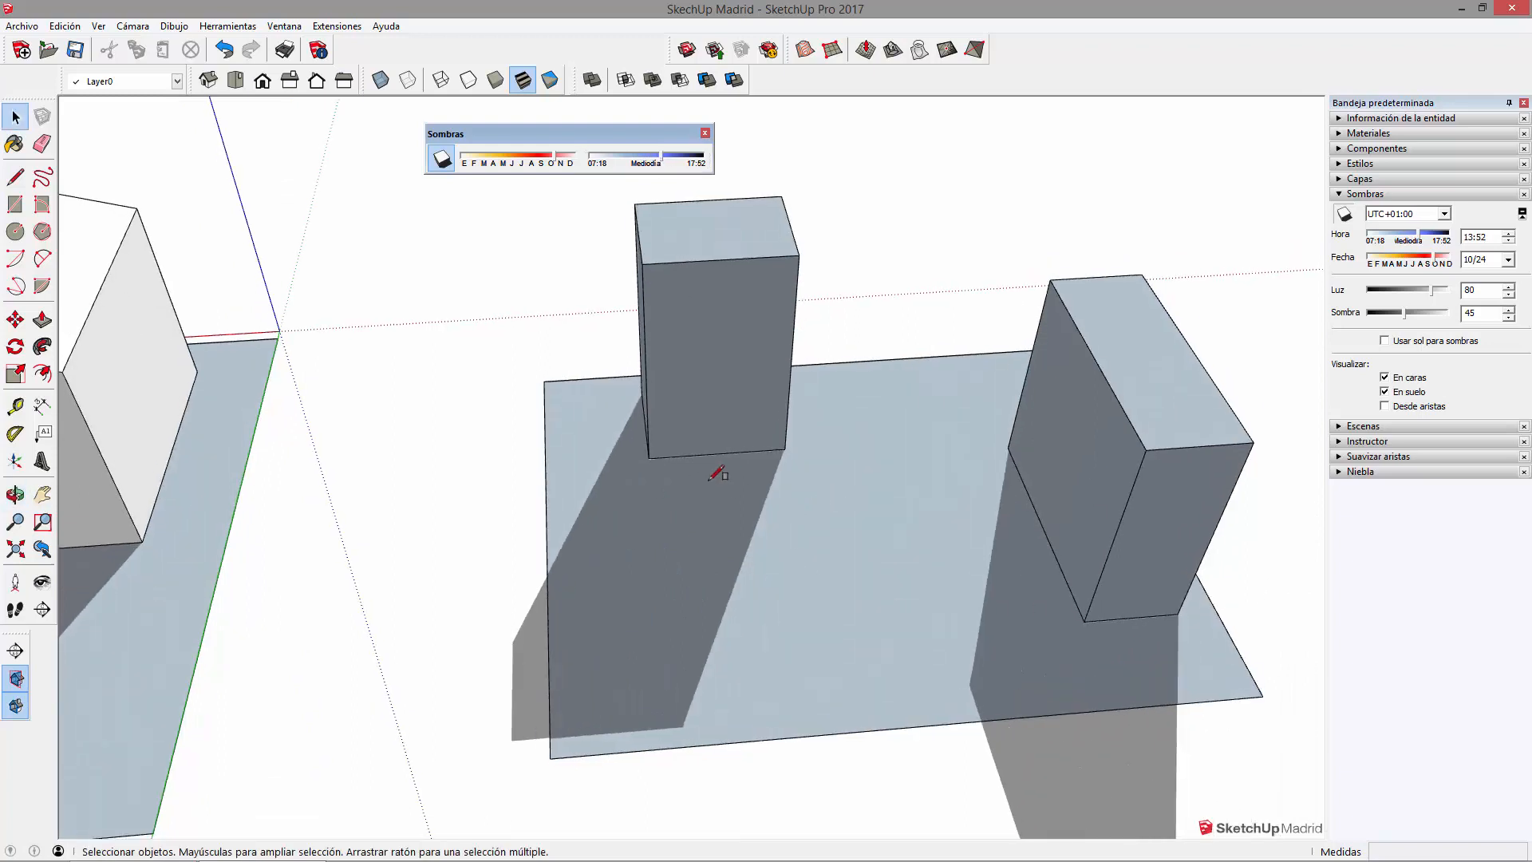
key("r")
left_click(655, 469)
left_click(889, 507)
left_click(972, 477)
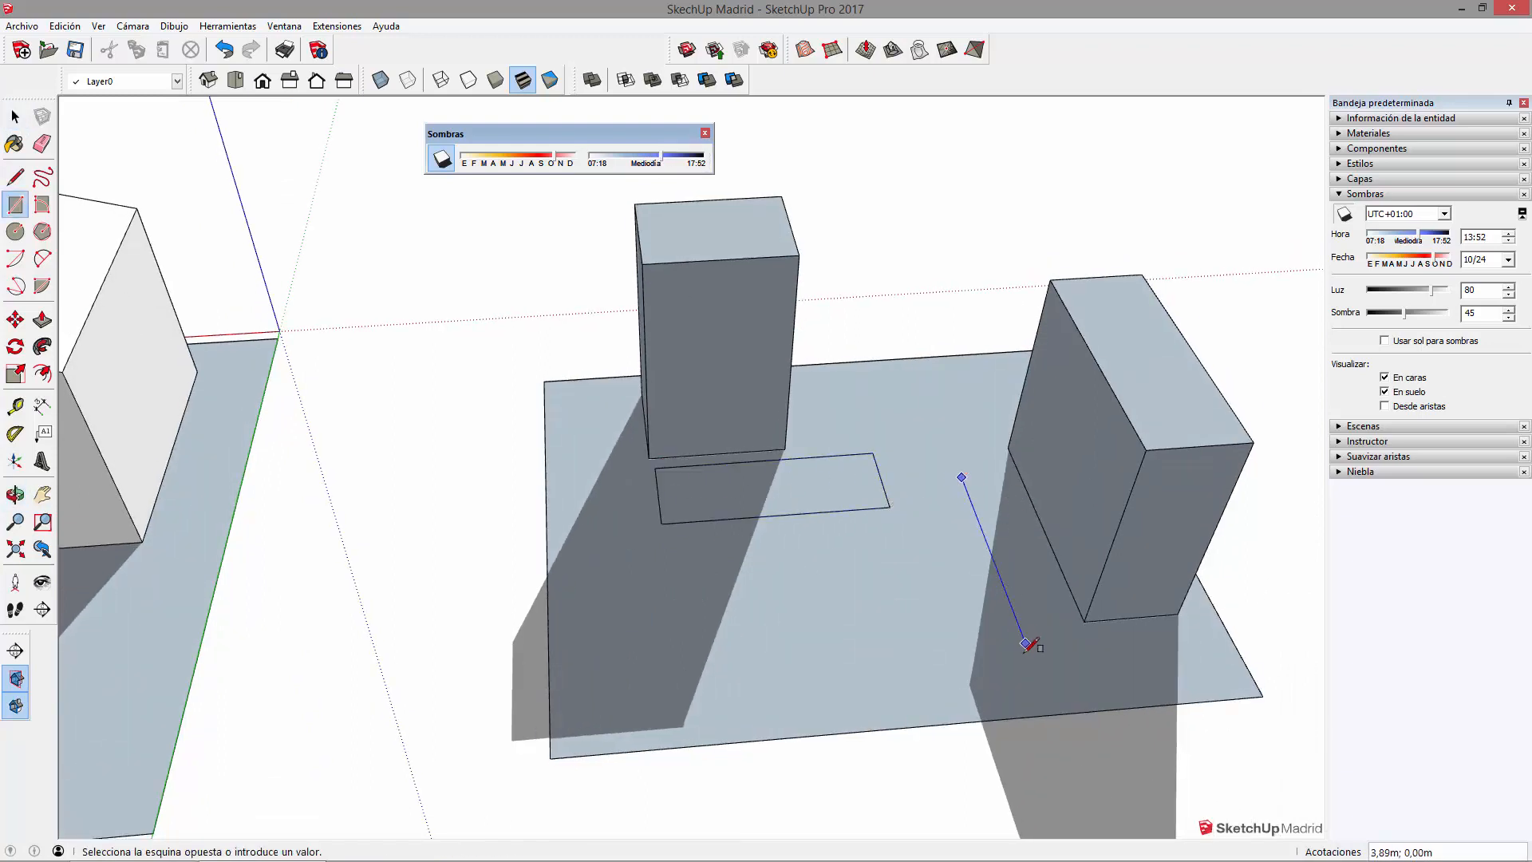
left_click(957, 672)
key("space")
scroll(961, 614, "up", 2)
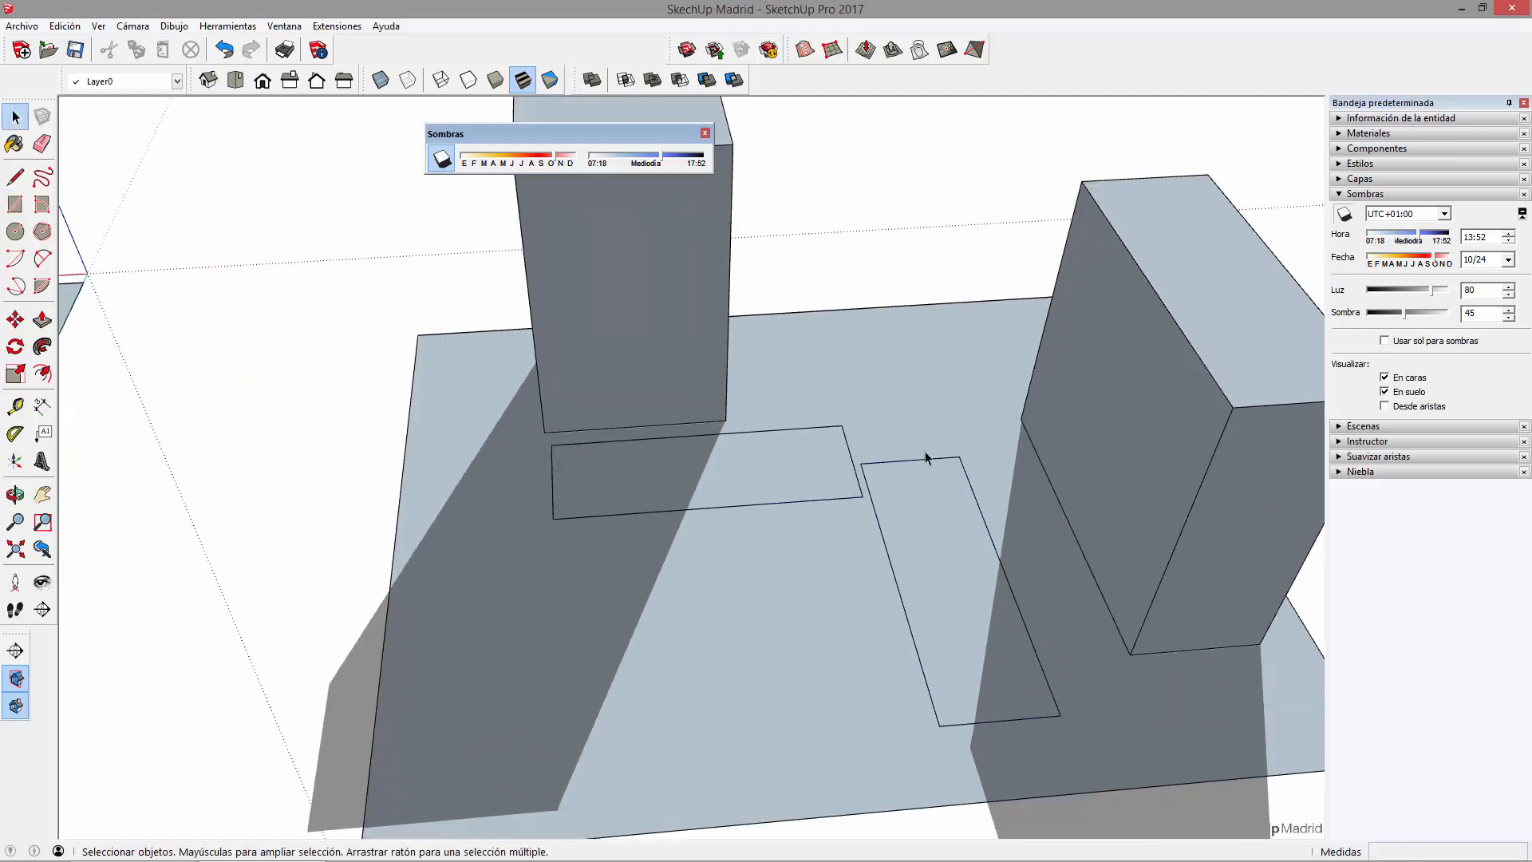
- Check how the shadows cover the two ground rectangles and lower the wide block's top face with Push/Pull
middle_click_drag(588, 511, 748, 434)
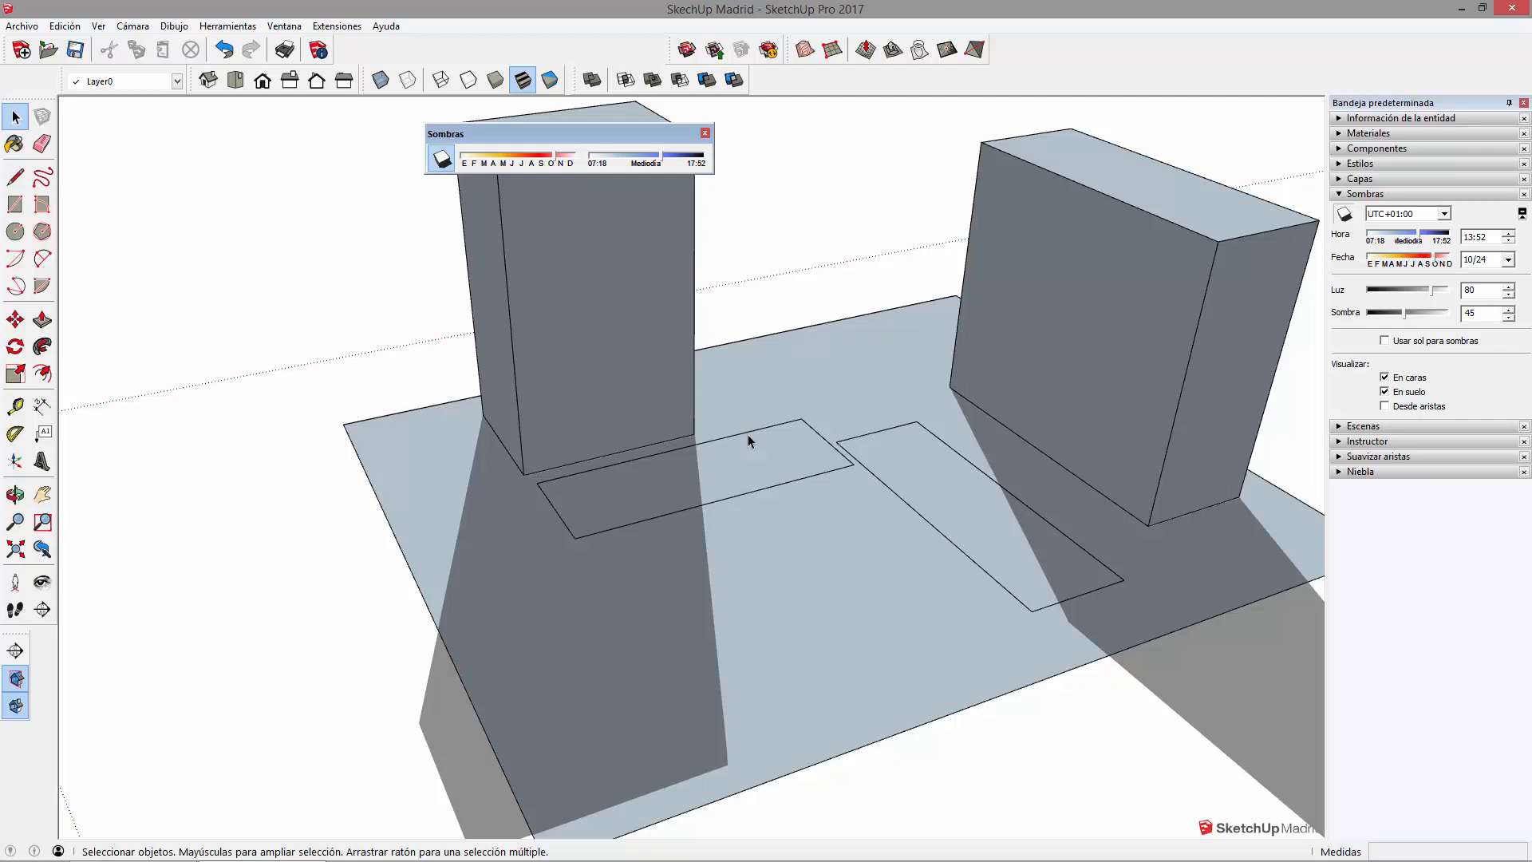
left_click(729, 448)
mouse_move(778, 464)
middle_mouse_down()
mouse_move(961, 440)
mouse_move(793, 477)
middle_mouse_up()
scroll(963, 475, "up", 2)
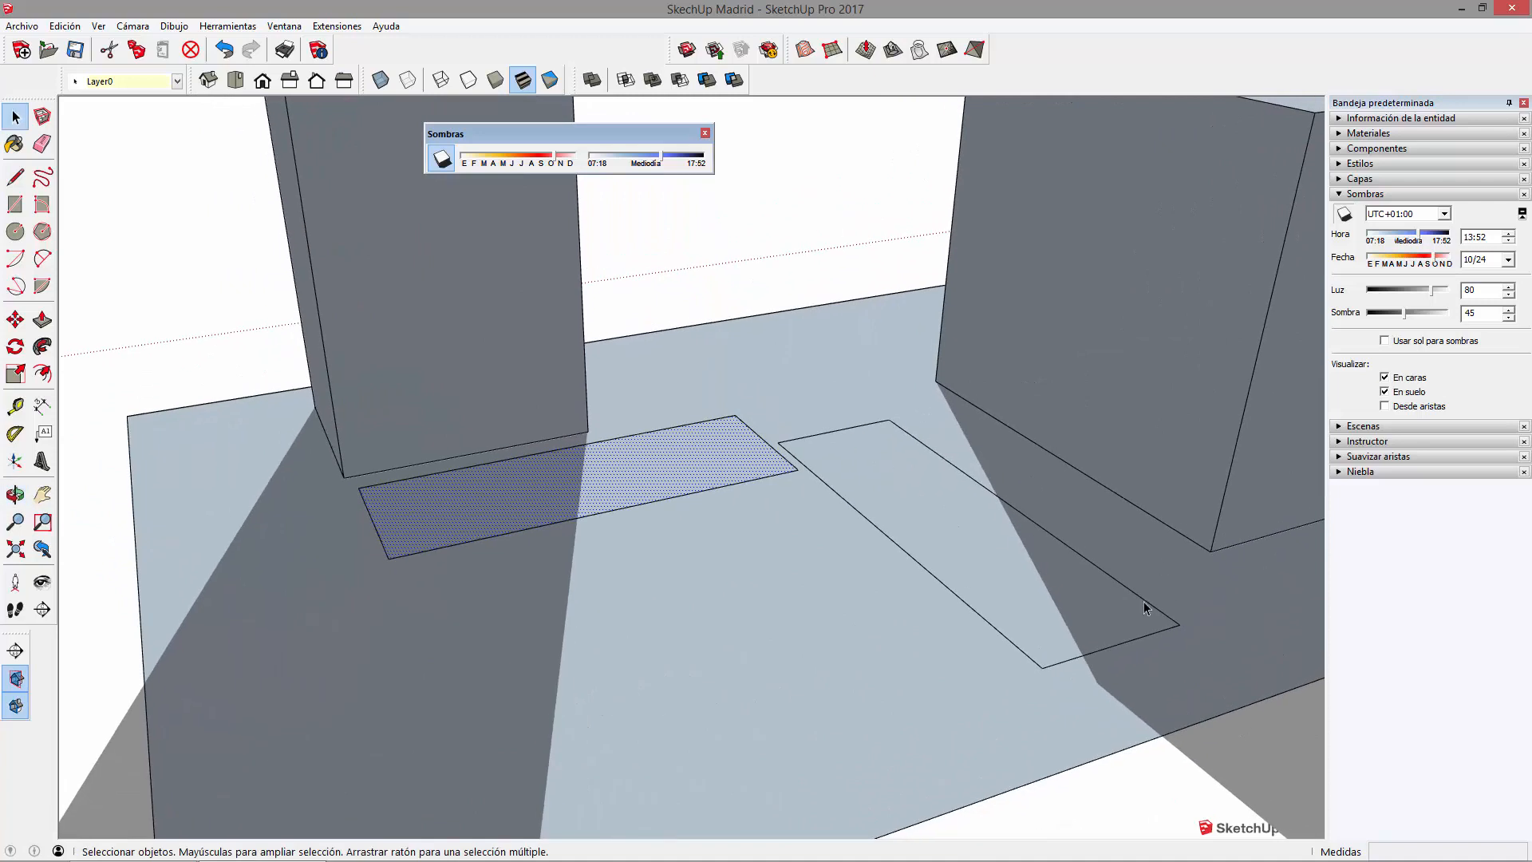
scroll(874, 454, "down", 2)
scroll(868, 354, "down", 3)
middle_click_drag(869, 353, 1070, 306)
left_click(1008, 185)
key("p")
left_click_drag(1011, 192, 1012, 240)
key("space")
- Try a shadow time of 13:16, and set the shadow date to 06/26 and the time to 11:56
middle_click_drag(862, 291, 723, 335)
mouse_move(661, 157)
left_mouse_down()
mouse_move(638, 163)
mouse_move(662, 165)
left_mouse_up()
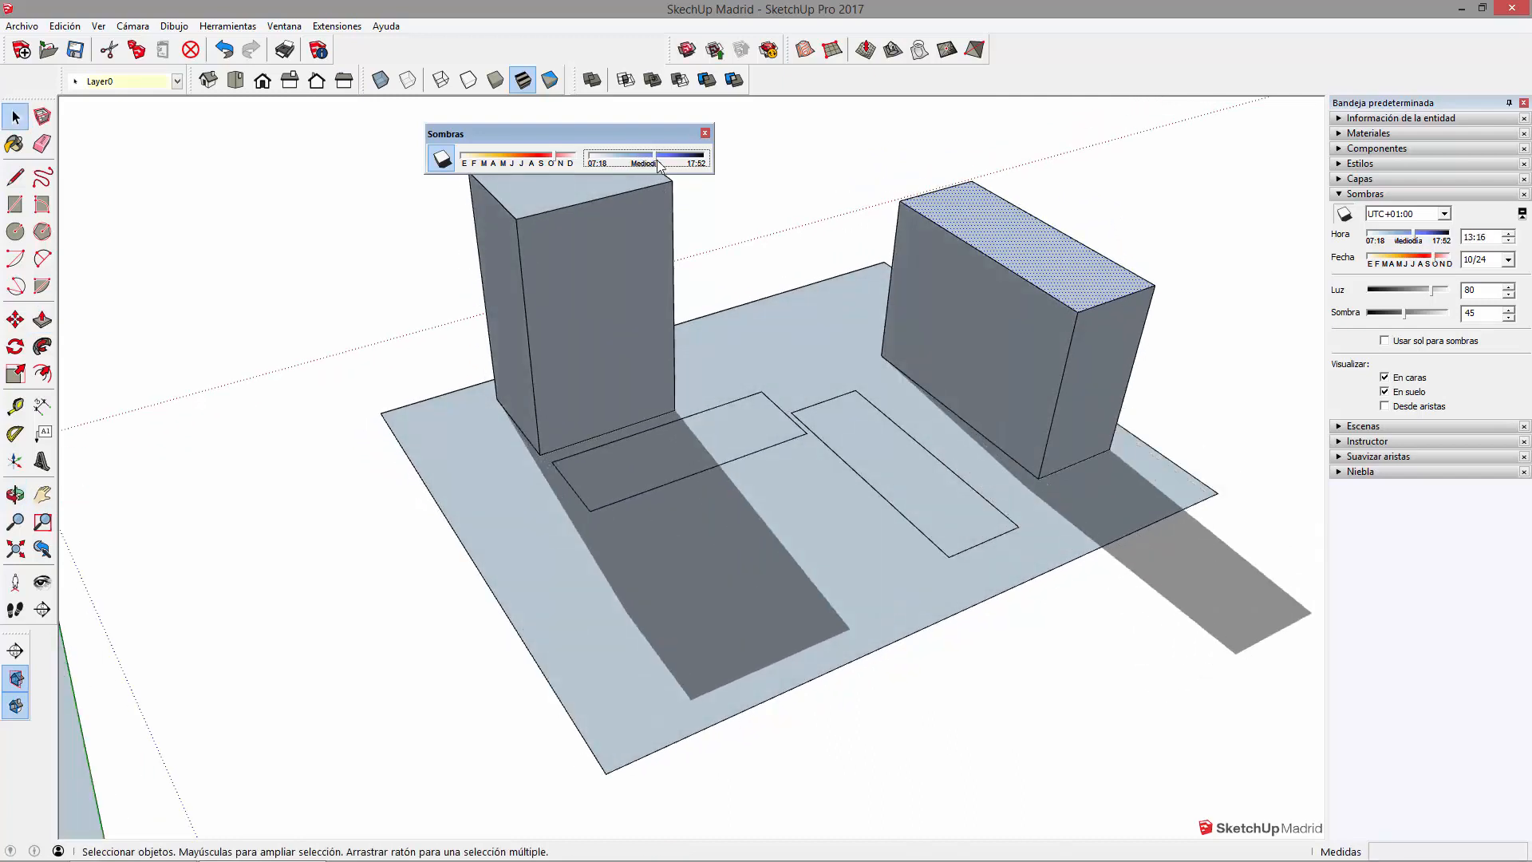
left_click_drag(550, 155, 517, 164)
left_click_drag(654, 159, 638, 162)
- Set the shadow settings' light intensity (Luz) to 71 and dark intensity (Sombra) to 73
middle_click_drag(630, 335, 897, 174)
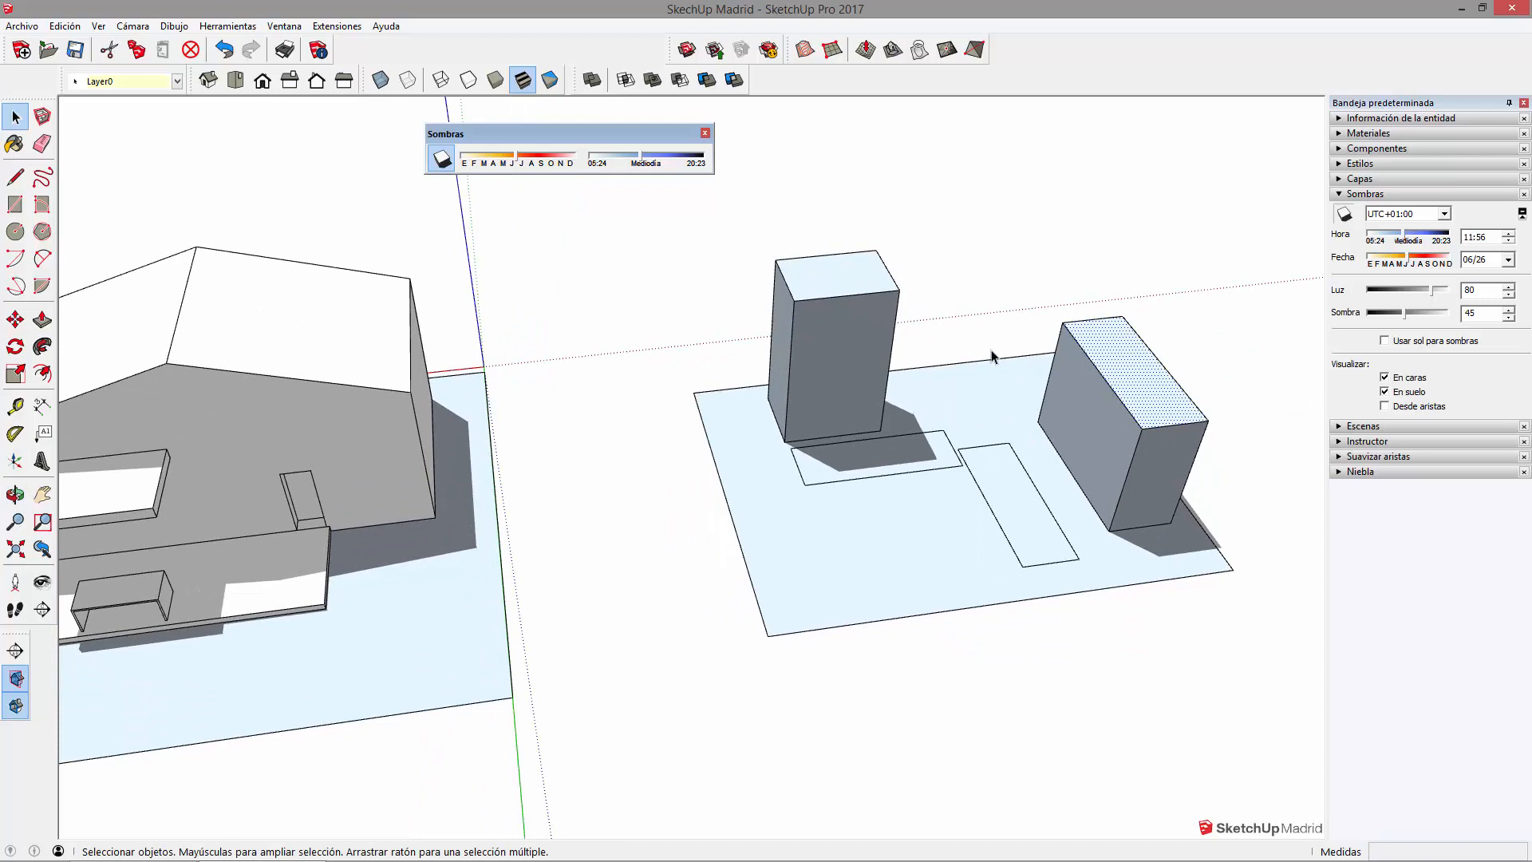
middle_click_drag(993, 357, 728, 410)
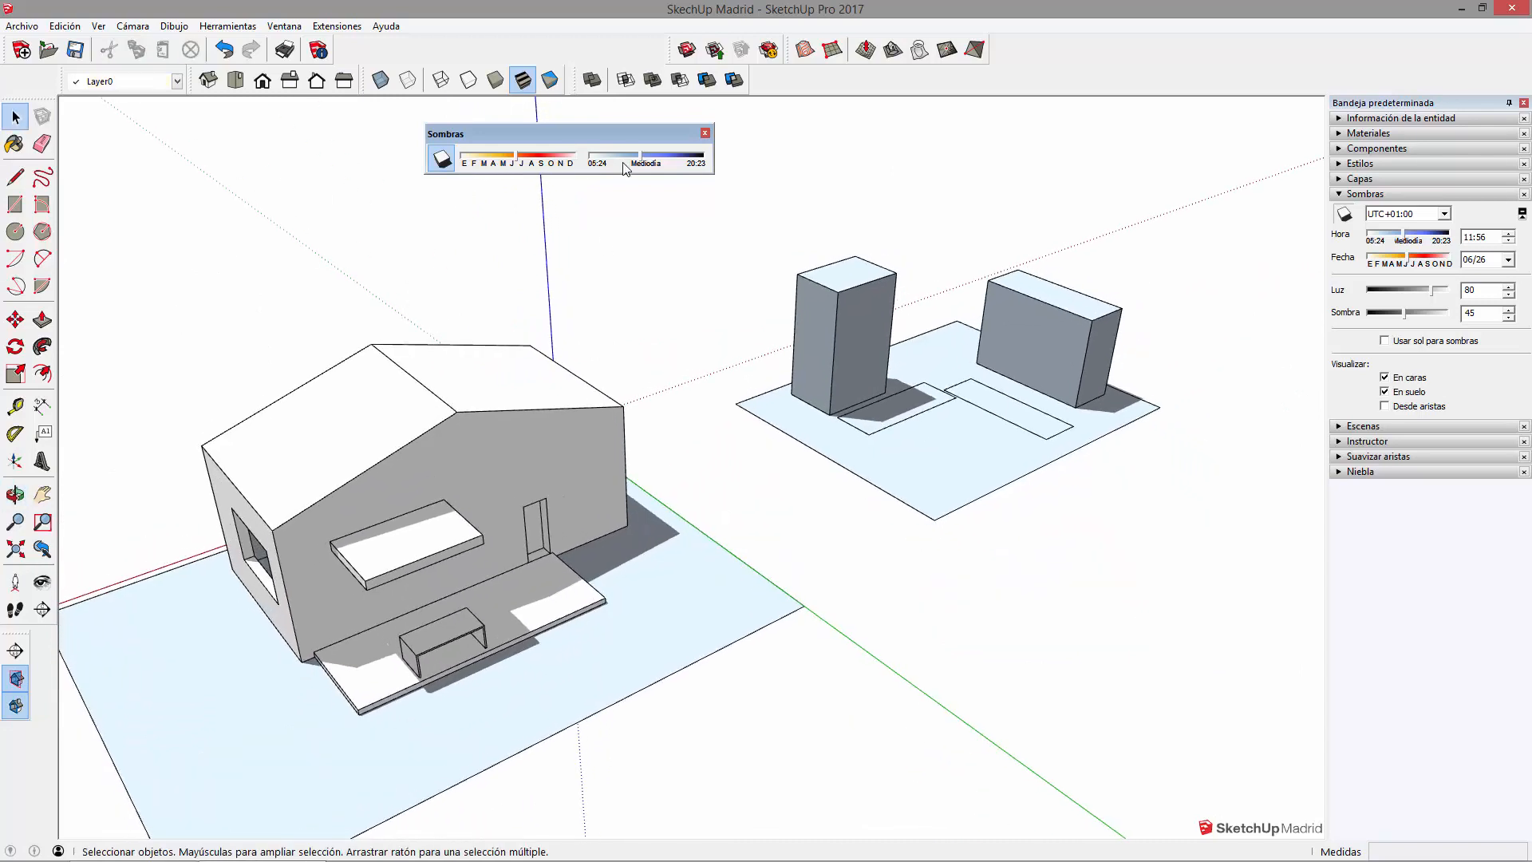
mouse_move(1405, 314)
left_mouse_down()
mouse_move(1426, 315)
mouse_move(1373, 315)
left_mouse_up()
mouse_move(1247, 359)
left_mouse_down()
mouse_move(1361, 358)
mouse_move(1301, 356)
mouse_move(1317, 314)
mouse_move(1251, 314)
mouse_move(1366, 310)
mouse_move(1338, 310)
mouse_move(1299, 359)
mouse_move(1339, 364)
left_mouse_up()
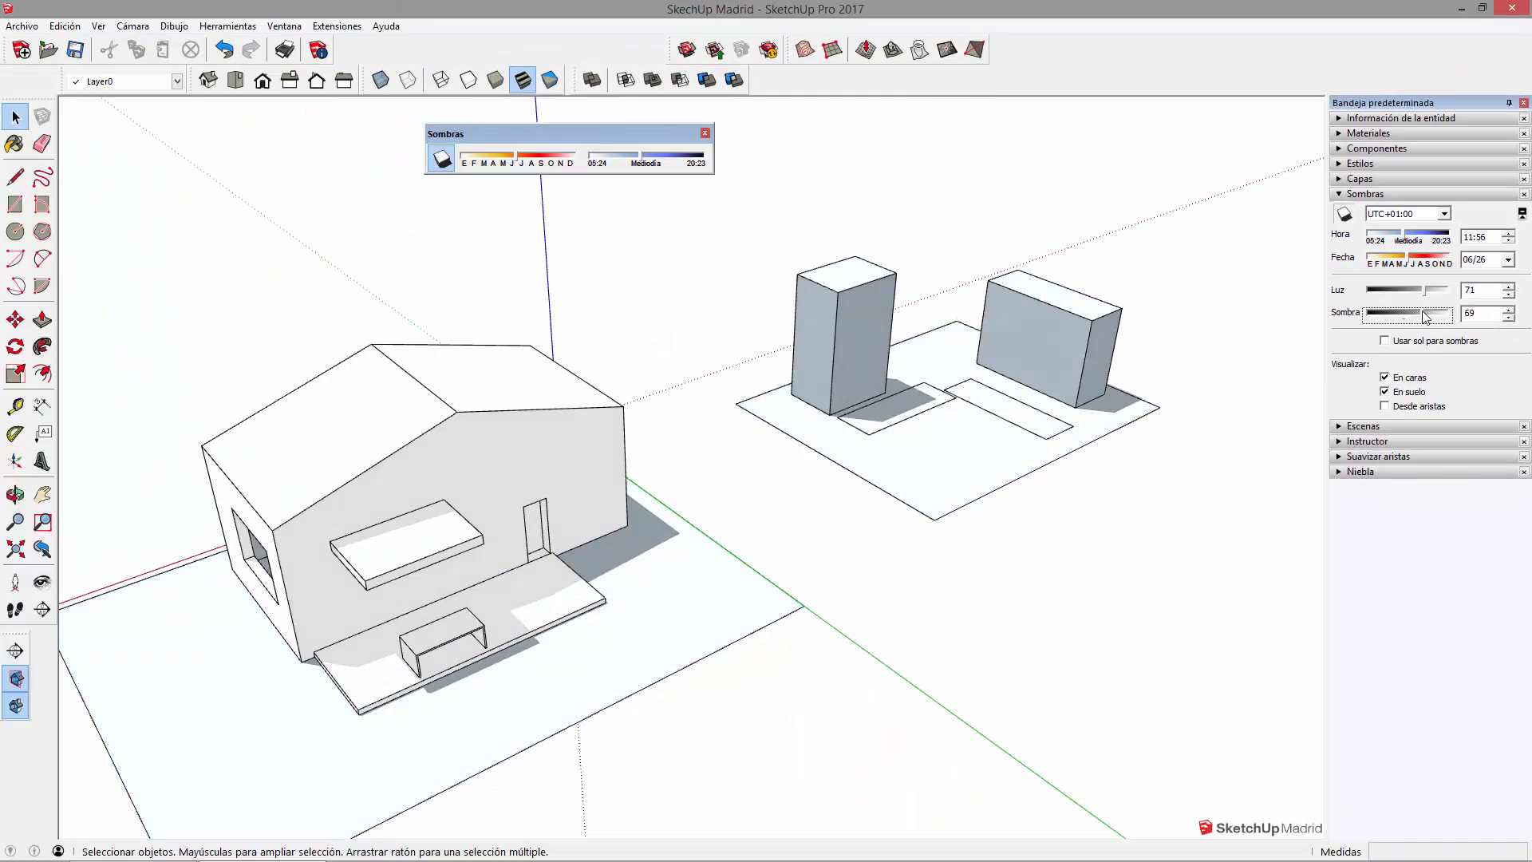
left_click_drag(1424, 316, 1427, 317)
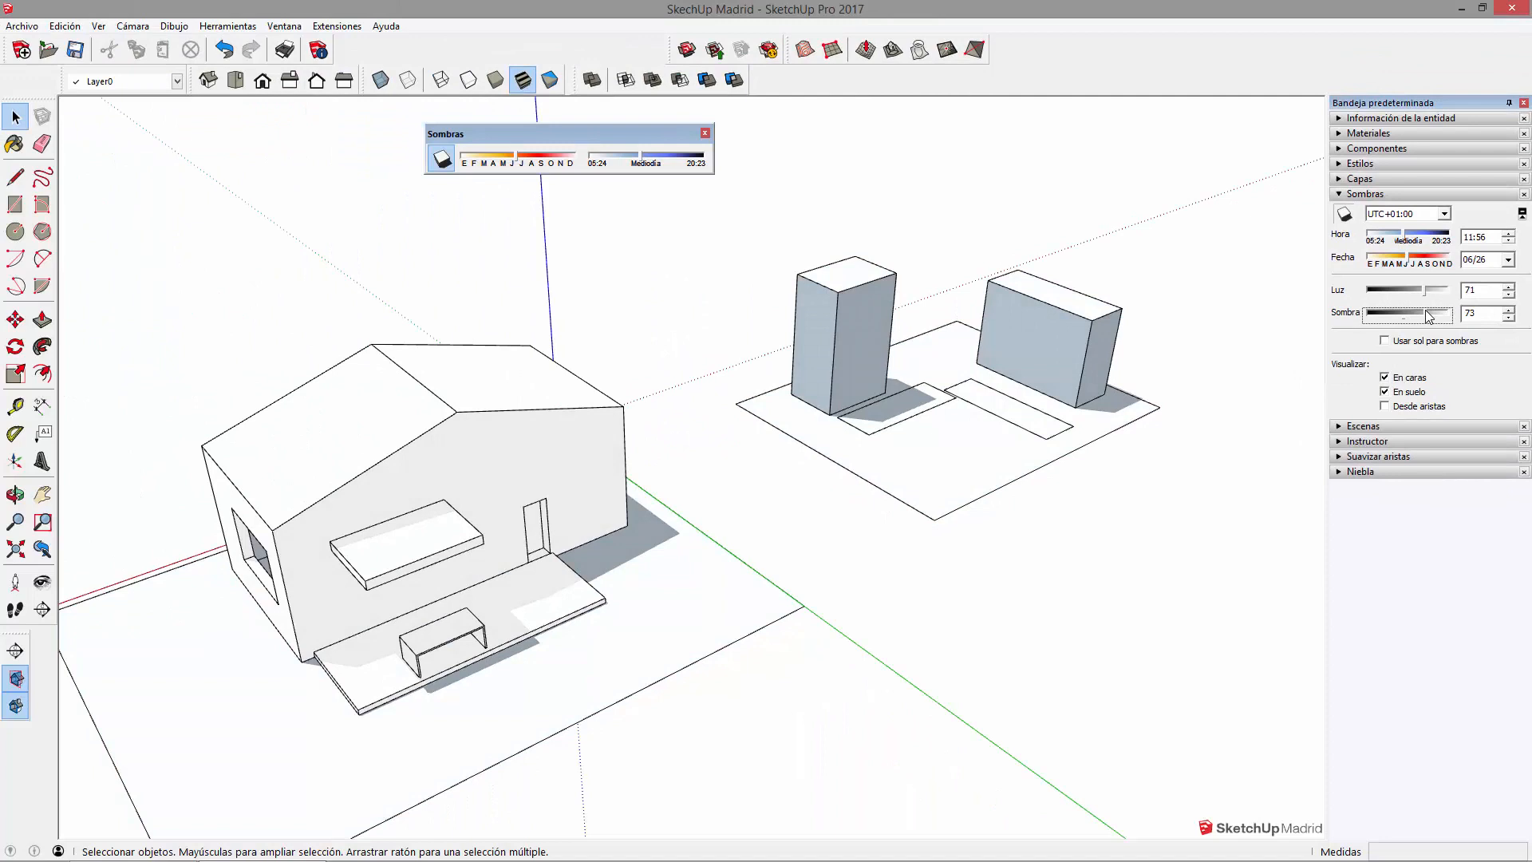
- Turn off the display of shadows on the ground (En suelo) with the house and both blocks in view
middle_click_drag(814, 523, 759, 437)
middle_click_drag(682, 313, 746, 305)
middle_click_drag(675, 394, 698, 381)
middle_click_drag(698, 381, 965, 382, "shift")
middle_click_drag(965, 381, 1071, 469)
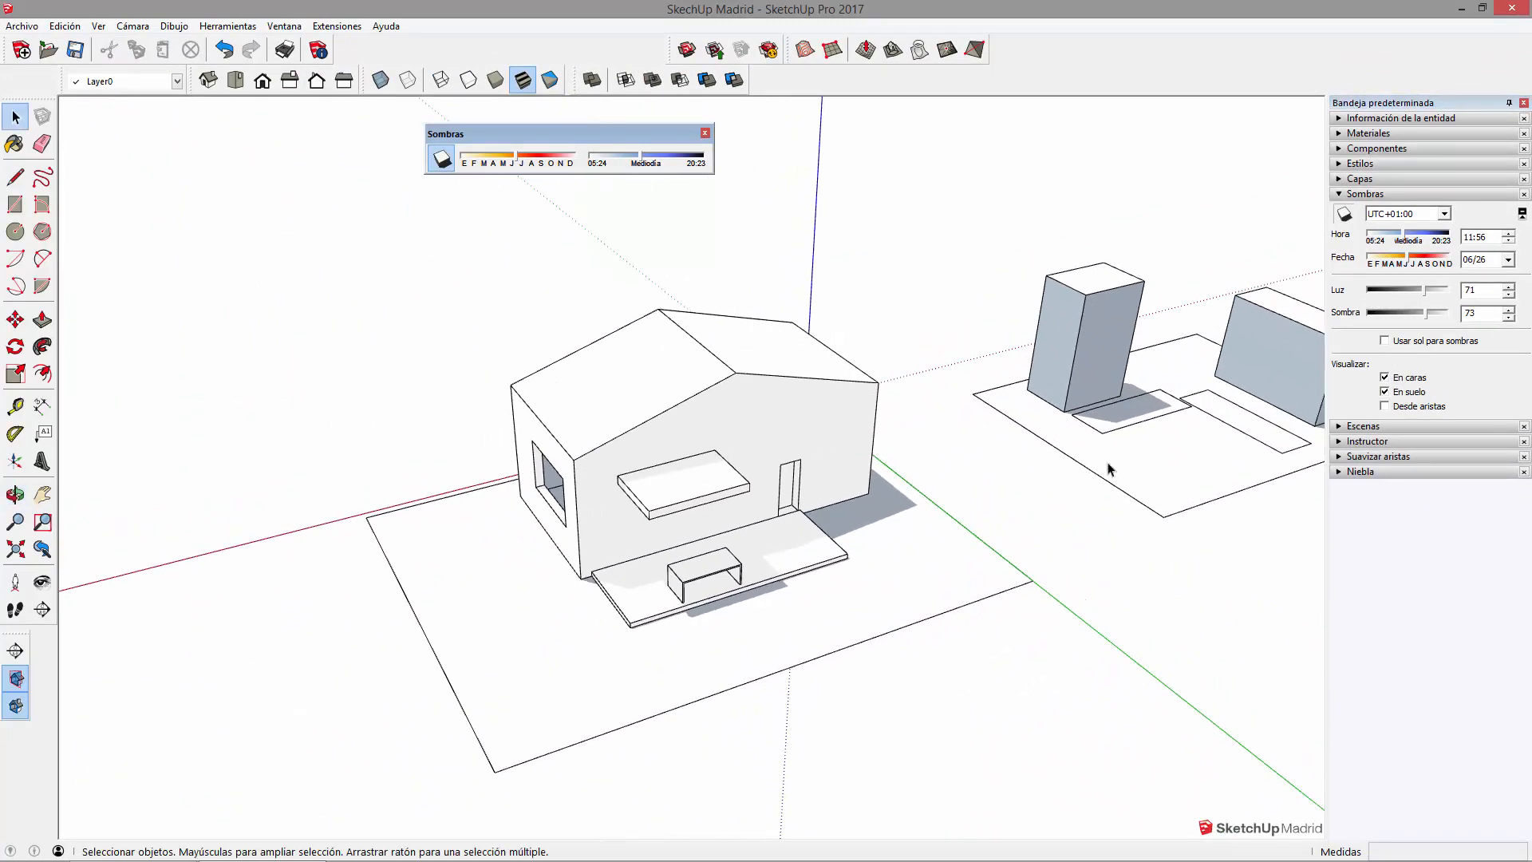
left_click(1384, 391)
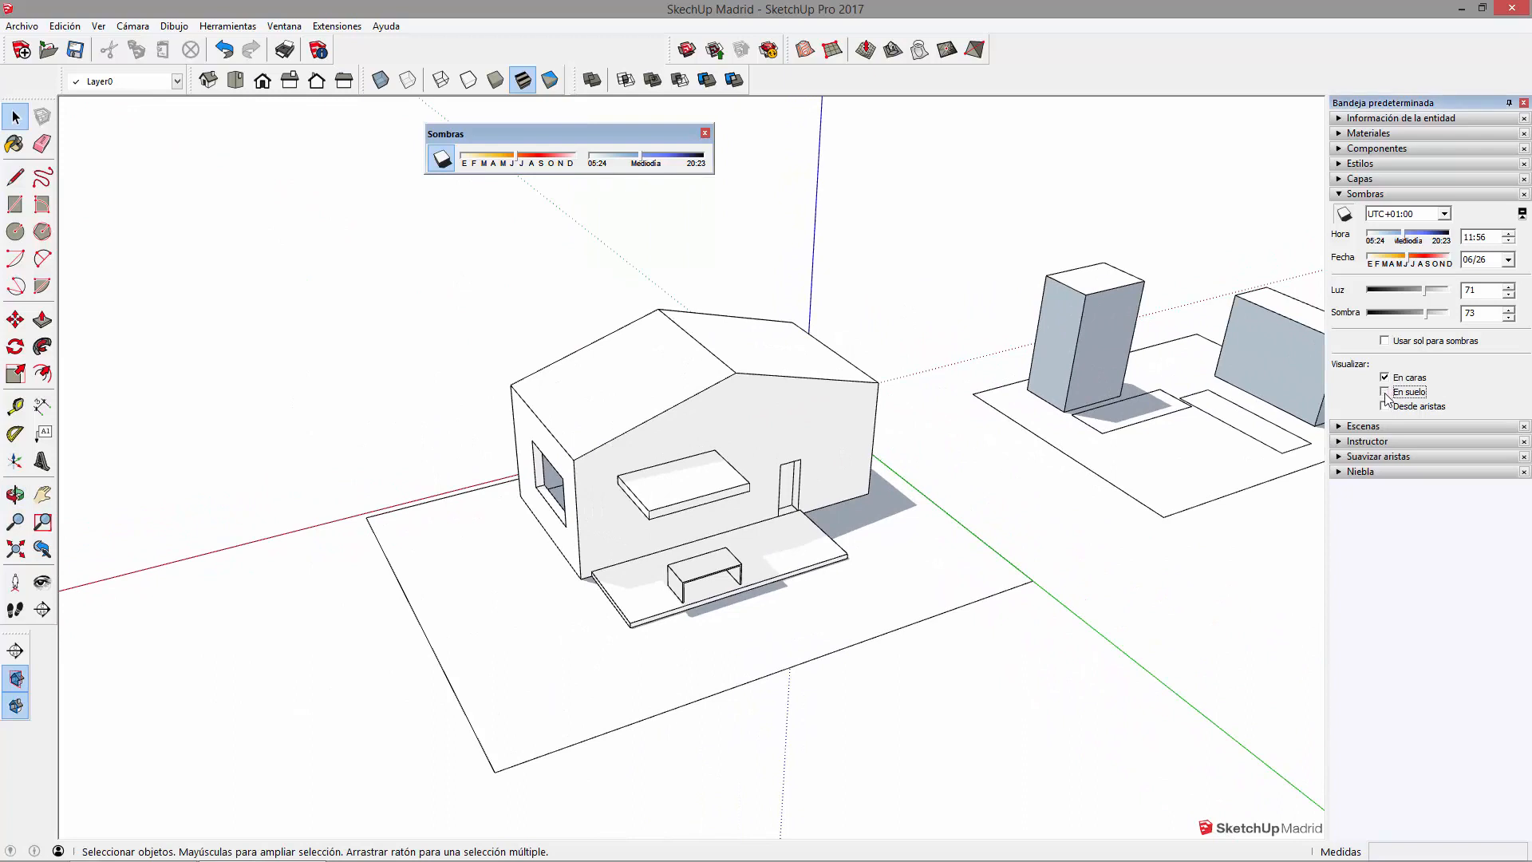
- Move the house's ground plot sideways so that part of the house's shadow falls beyond it
middle_click_drag(1137, 476, 837, 537)
left_click(839, 537)
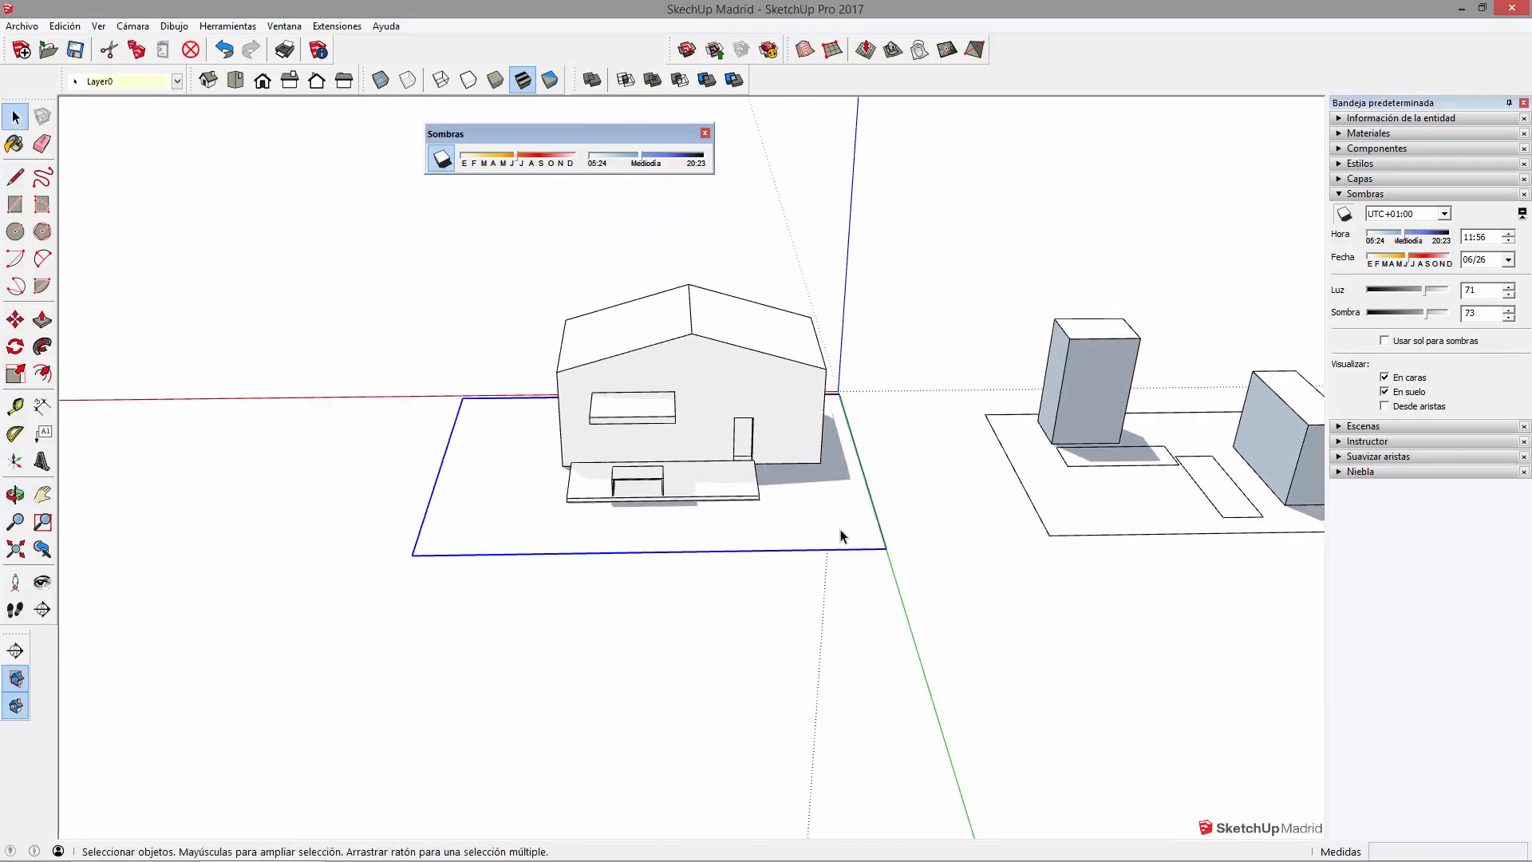
key("m")
left_click(812, 620)
left_click(674, 620)
key("space")
middle_click_drag(899, 472, 688, 482)
scroll(688, 482, "up", 3)
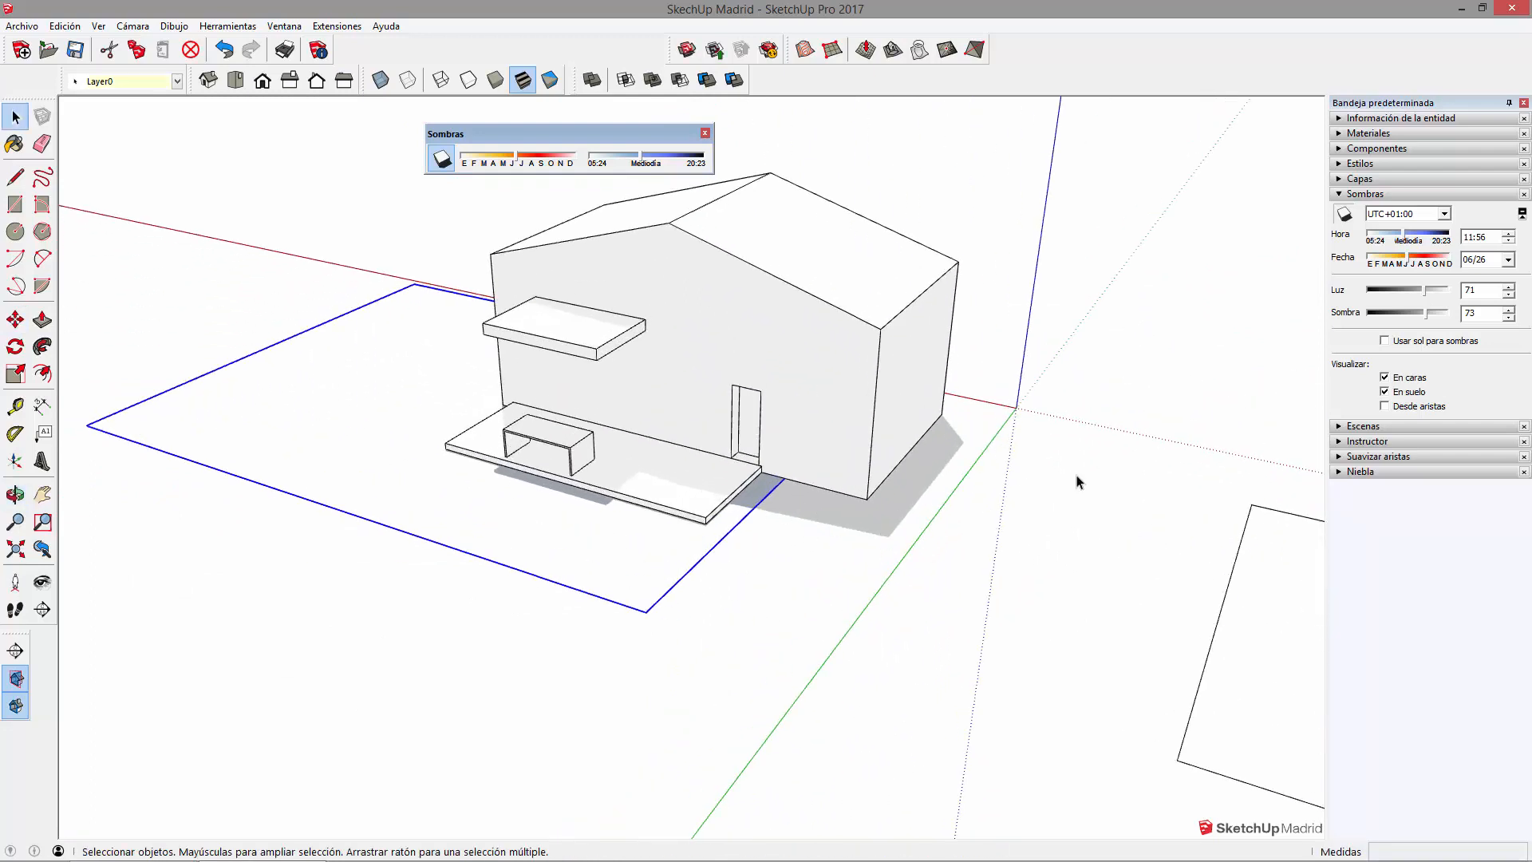
- Switch ground shadows (En suelo) off and on repeatedly to compare the house's shadow beyond the plot
left_click(1384, 391)
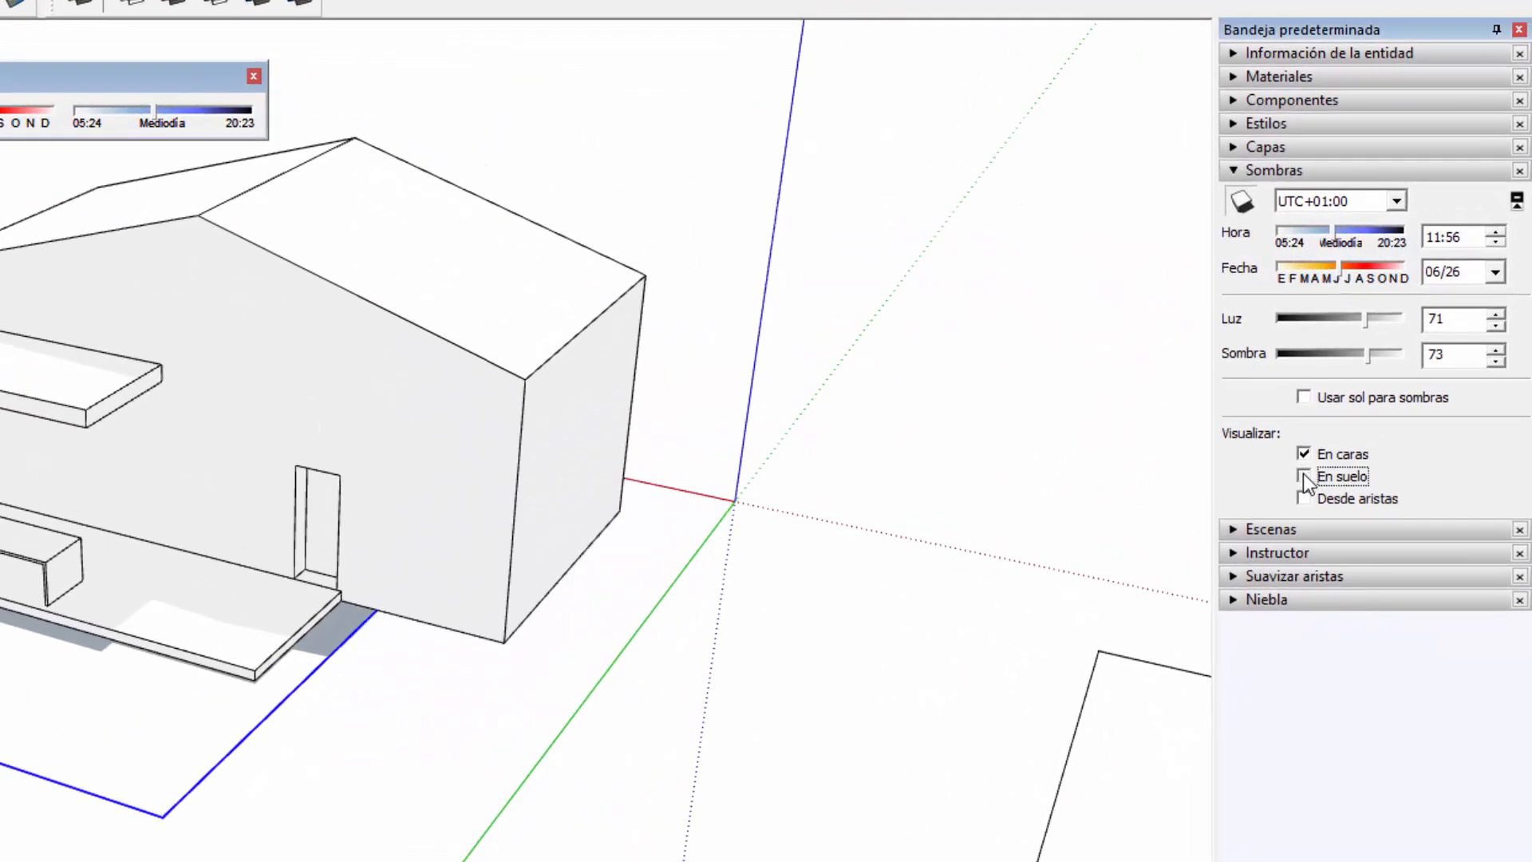
left_click(1304, 476)
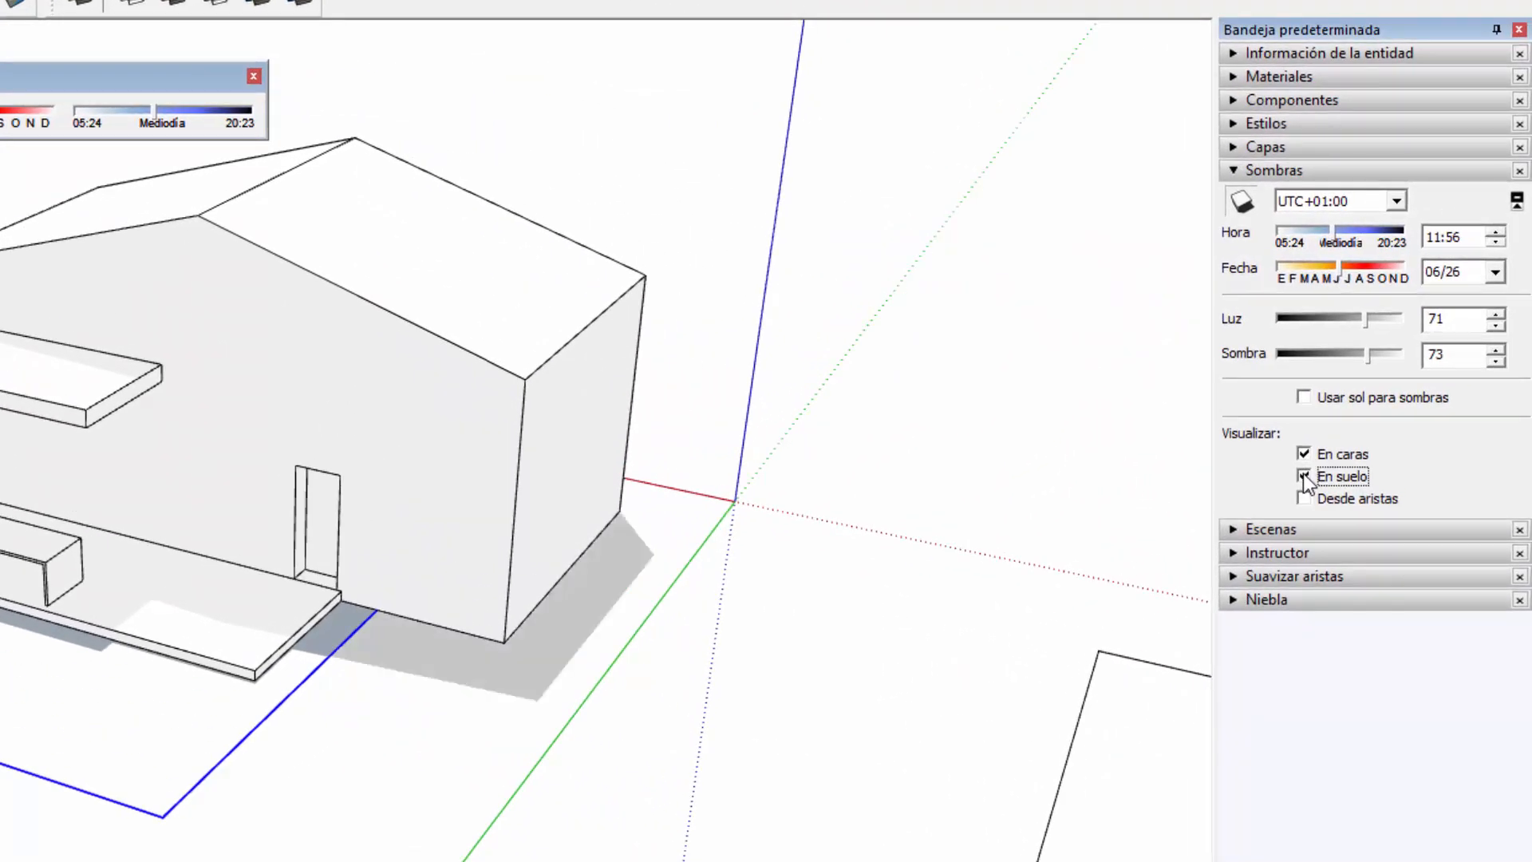
left_click(1304, 476)
left_click(1304, 477)
- Move the ground plot back under the house by about 3.24 m
mouse_move(471, 773)
middle_mouse_down()
mouse_move(837, 332)
mouse_move(571, 758)
mouse_move(632, 686)
middle_mouse_up()
middle_click_drag(543, 622, 495, 702)
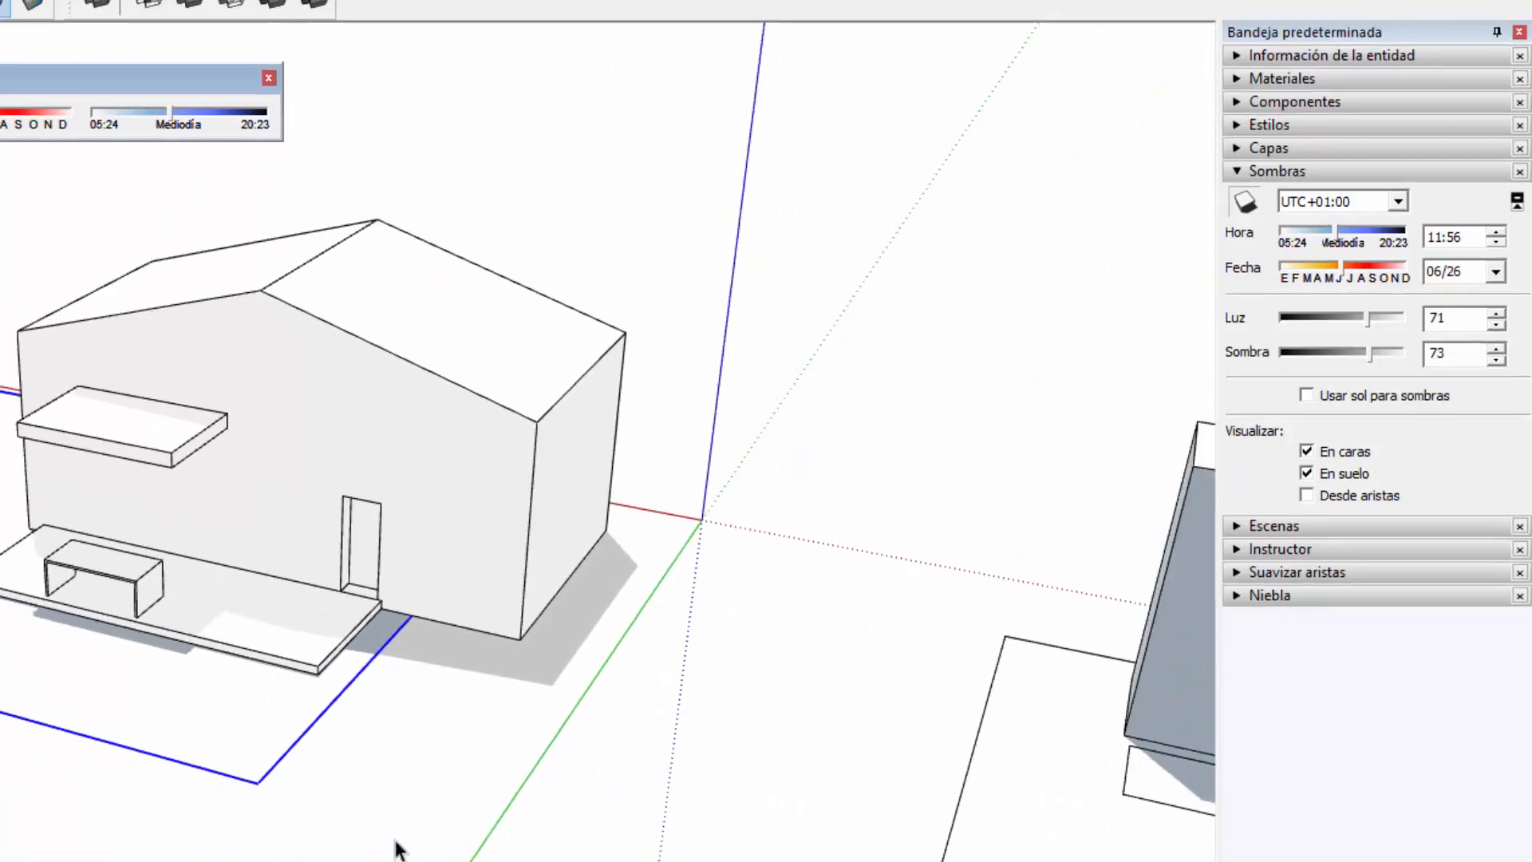
key("m")
left_click(387, 844)
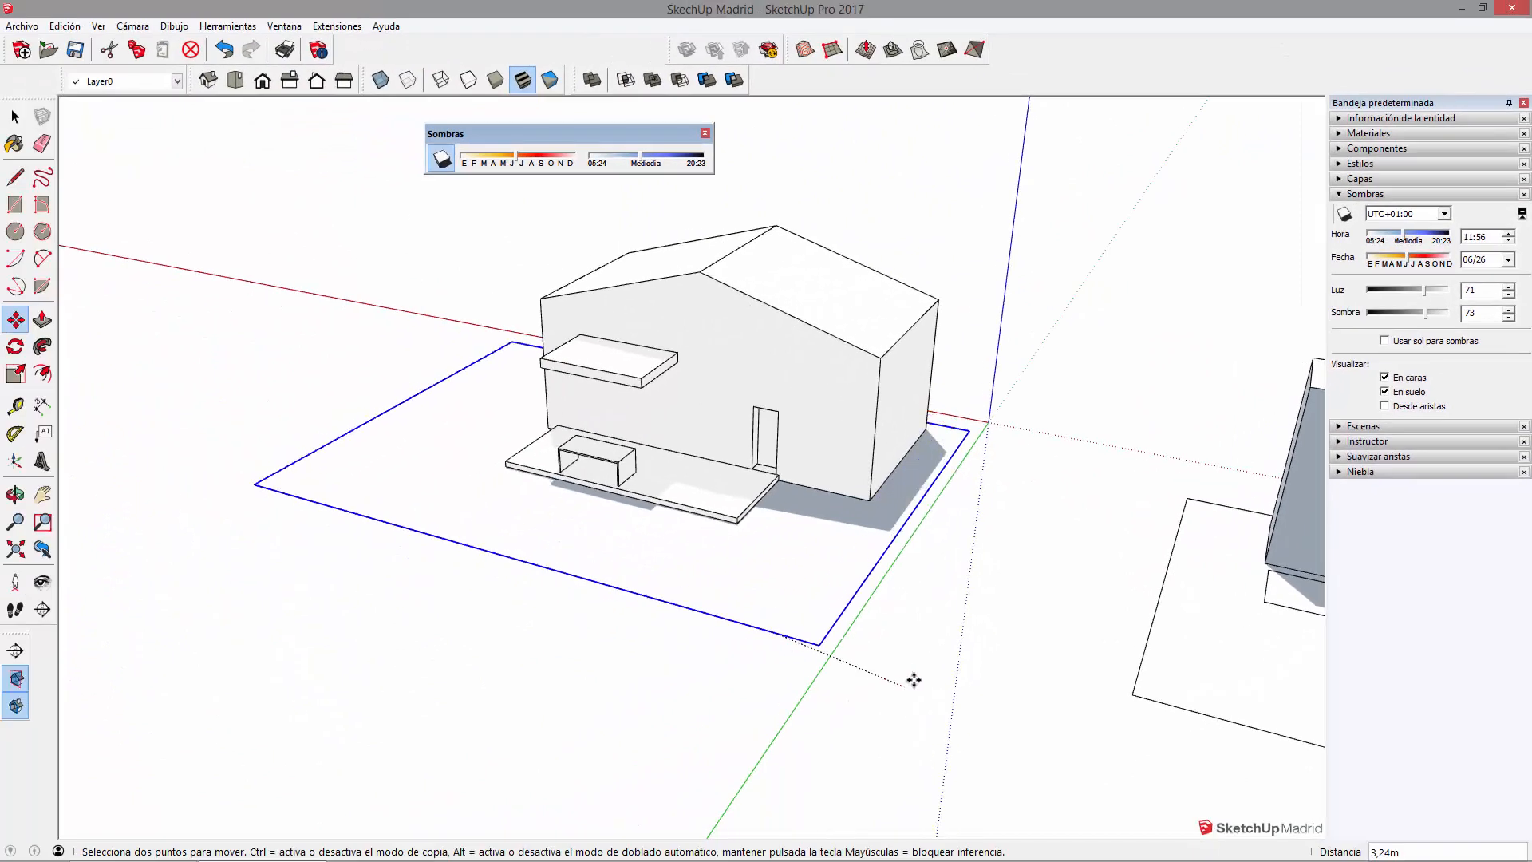
key("space")
scroll(831, 527, "up", 2)
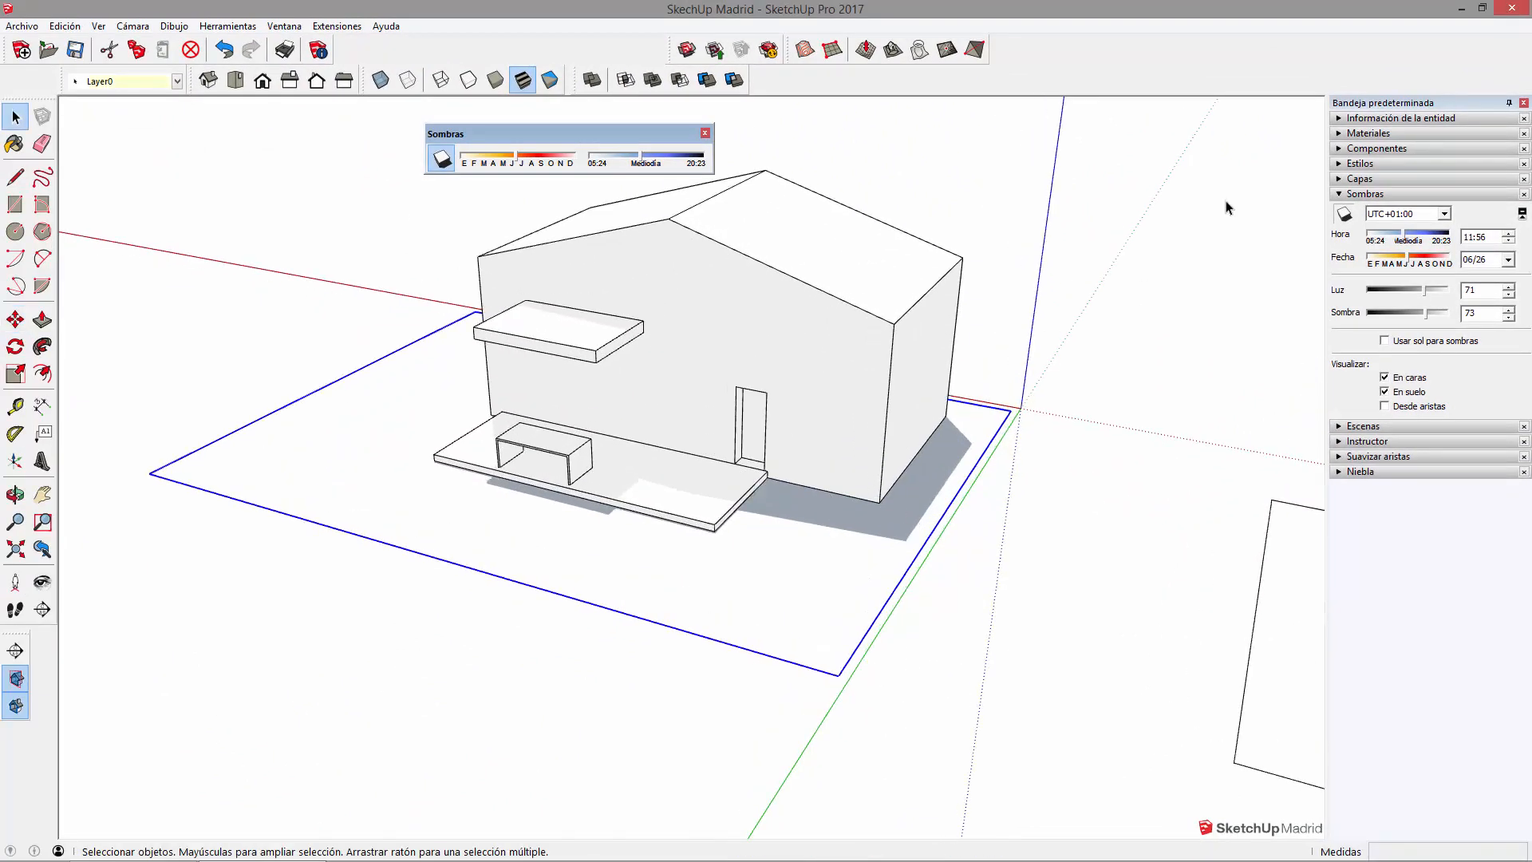
- Show the ground plot group's entity information with its detailed options for casting and receiving shadows
left_click(1337, 118)
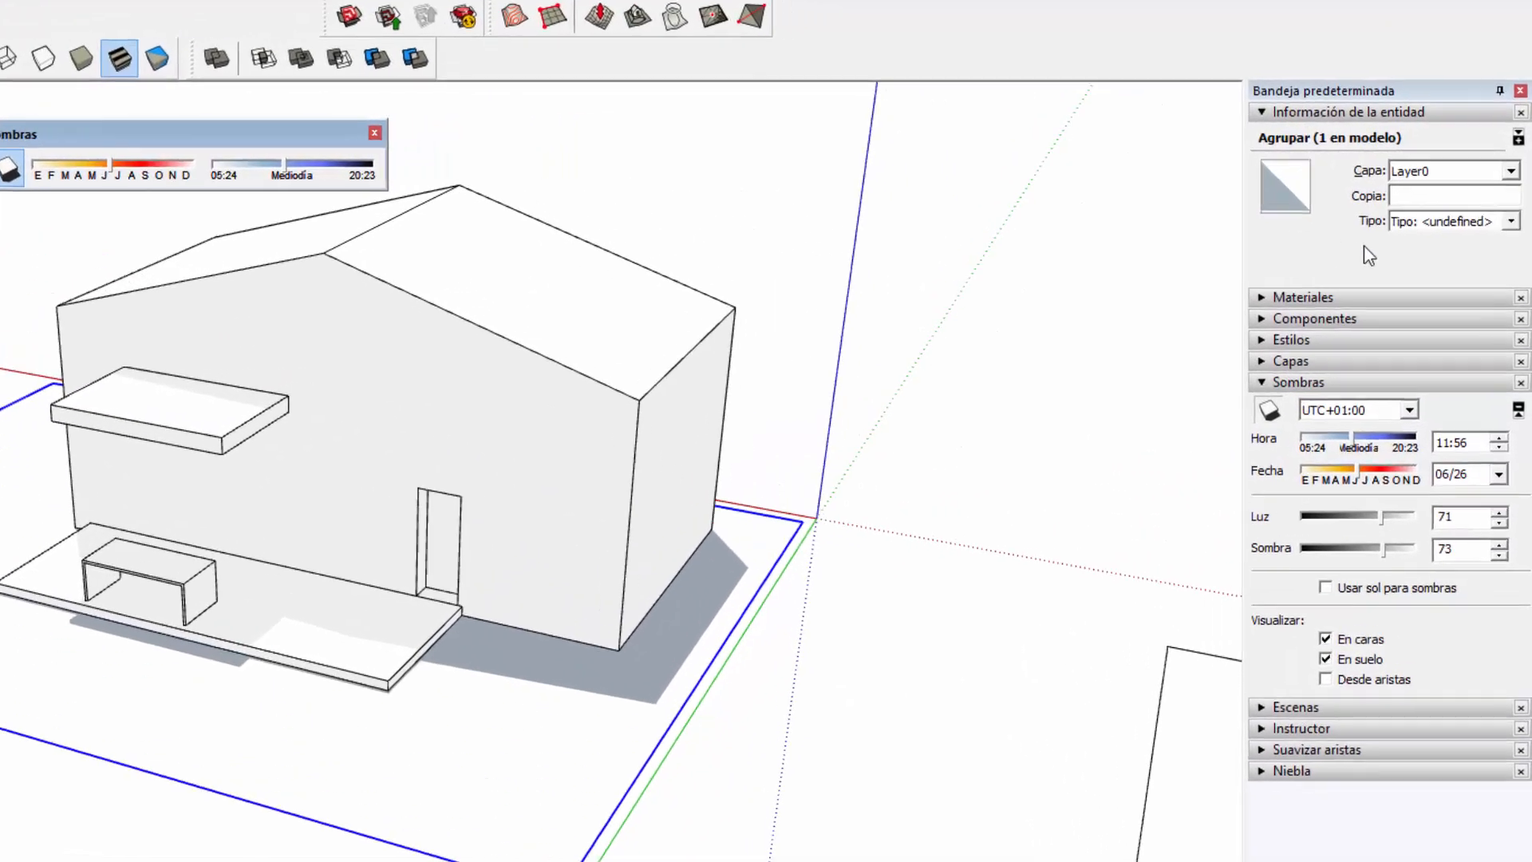
left_click(617, 728)
left_click(538, 757)
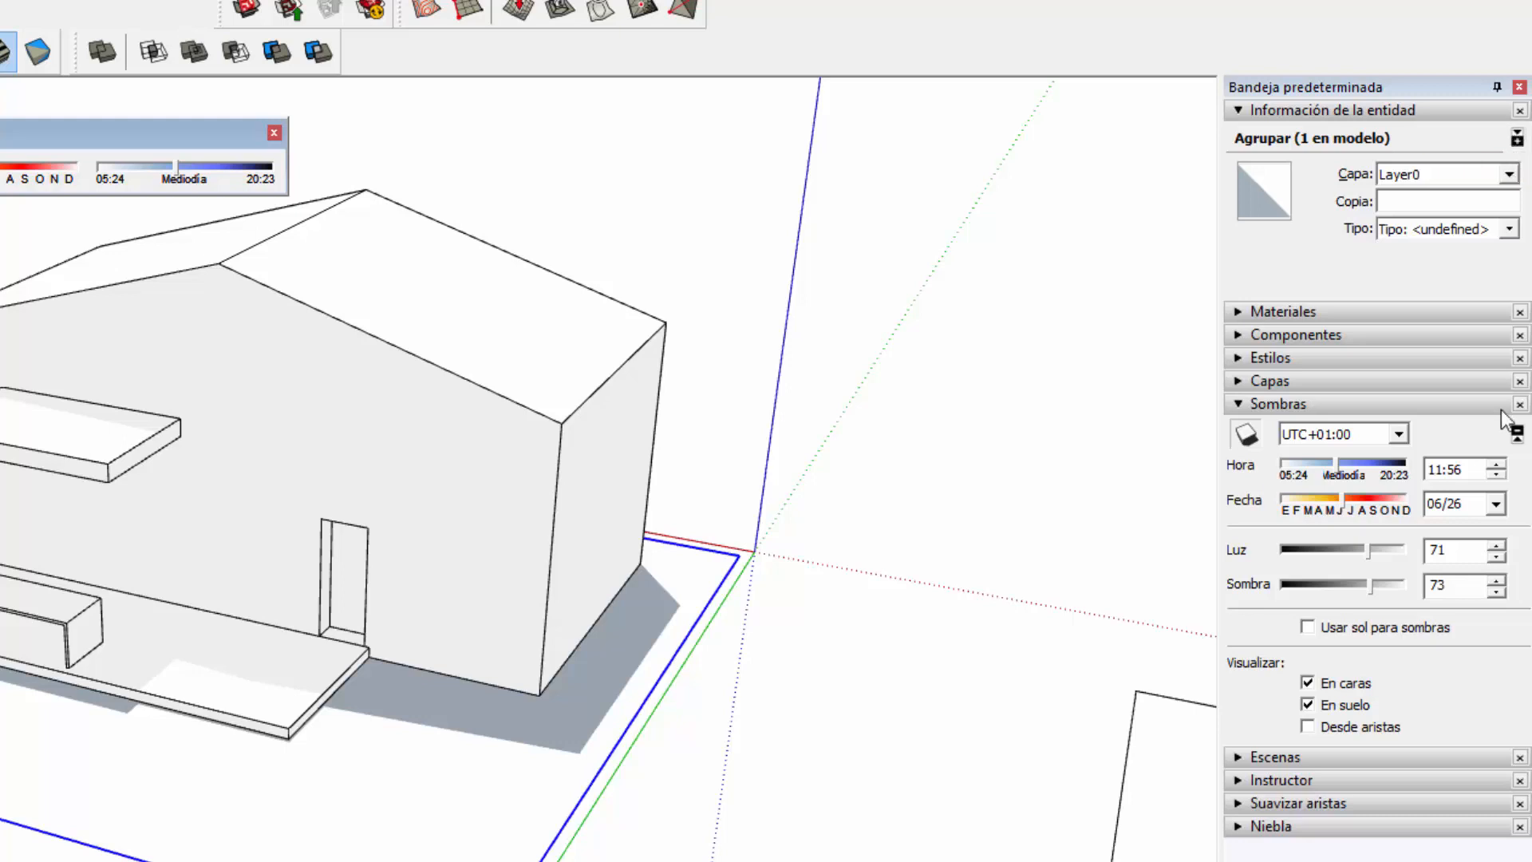
left_click(1516, 434)
left_click(1516, 435)
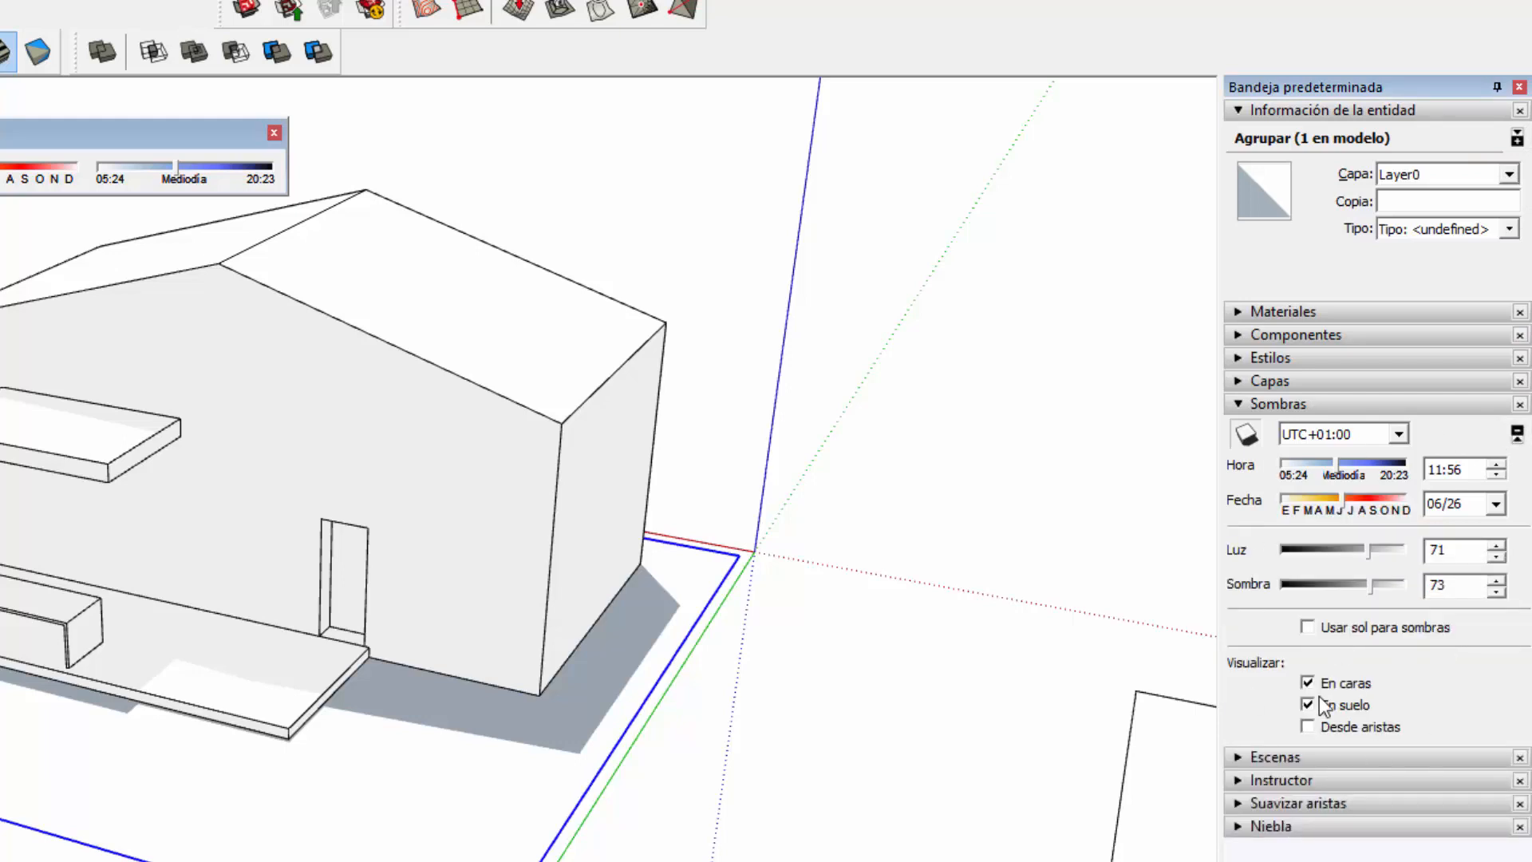
left_click(1517, 137)
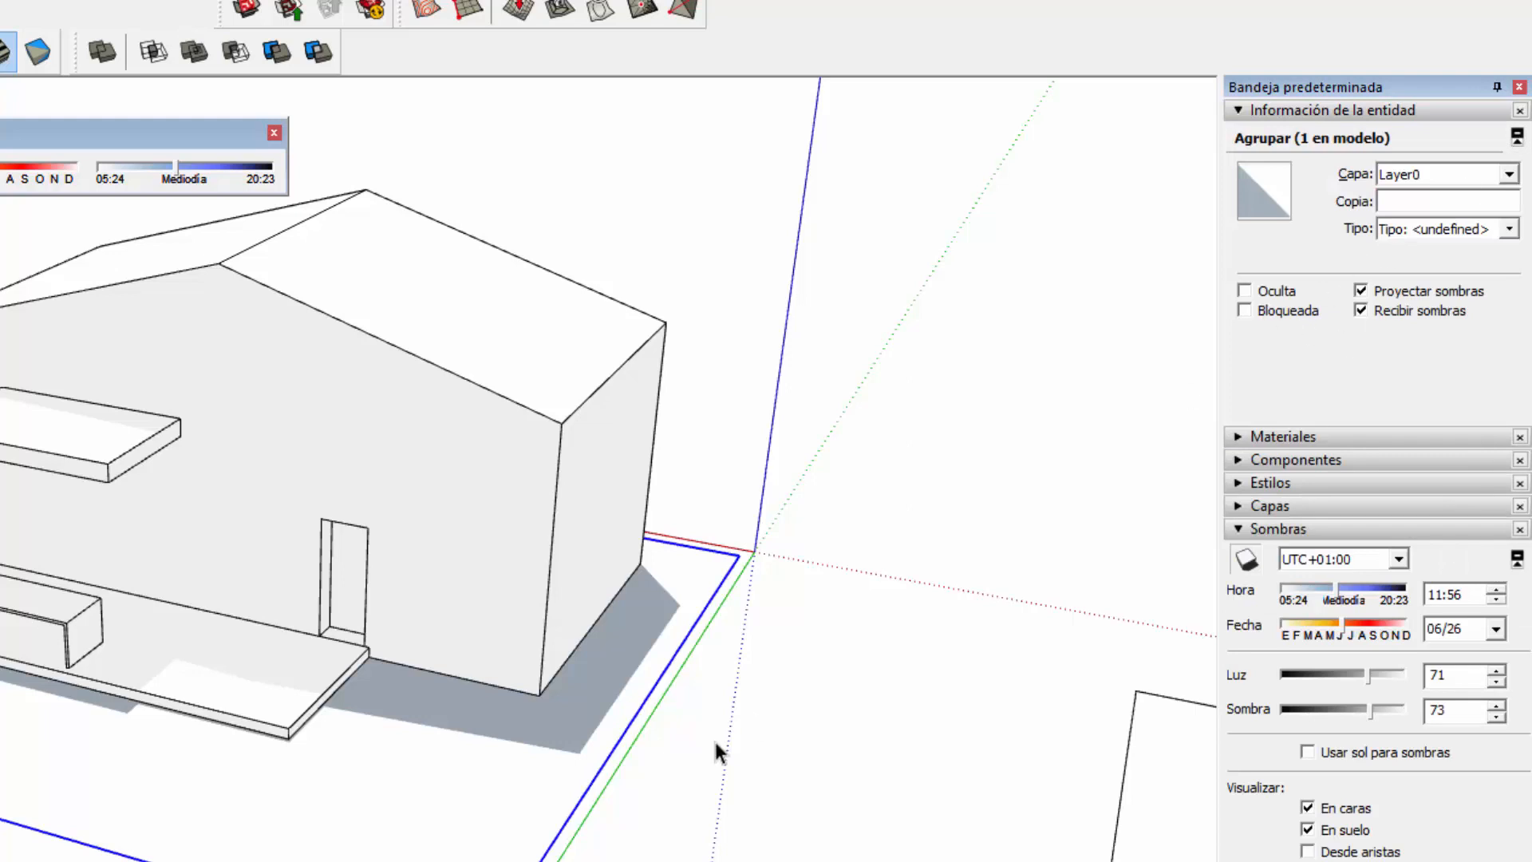
- Switch Recibir sombras off and on repeatedly for the ground plot group to compare the shadows on it
left_click(1361, 312)
left_click(1361, 311)
left_click(1361, 311)
left_click(1361, 311)
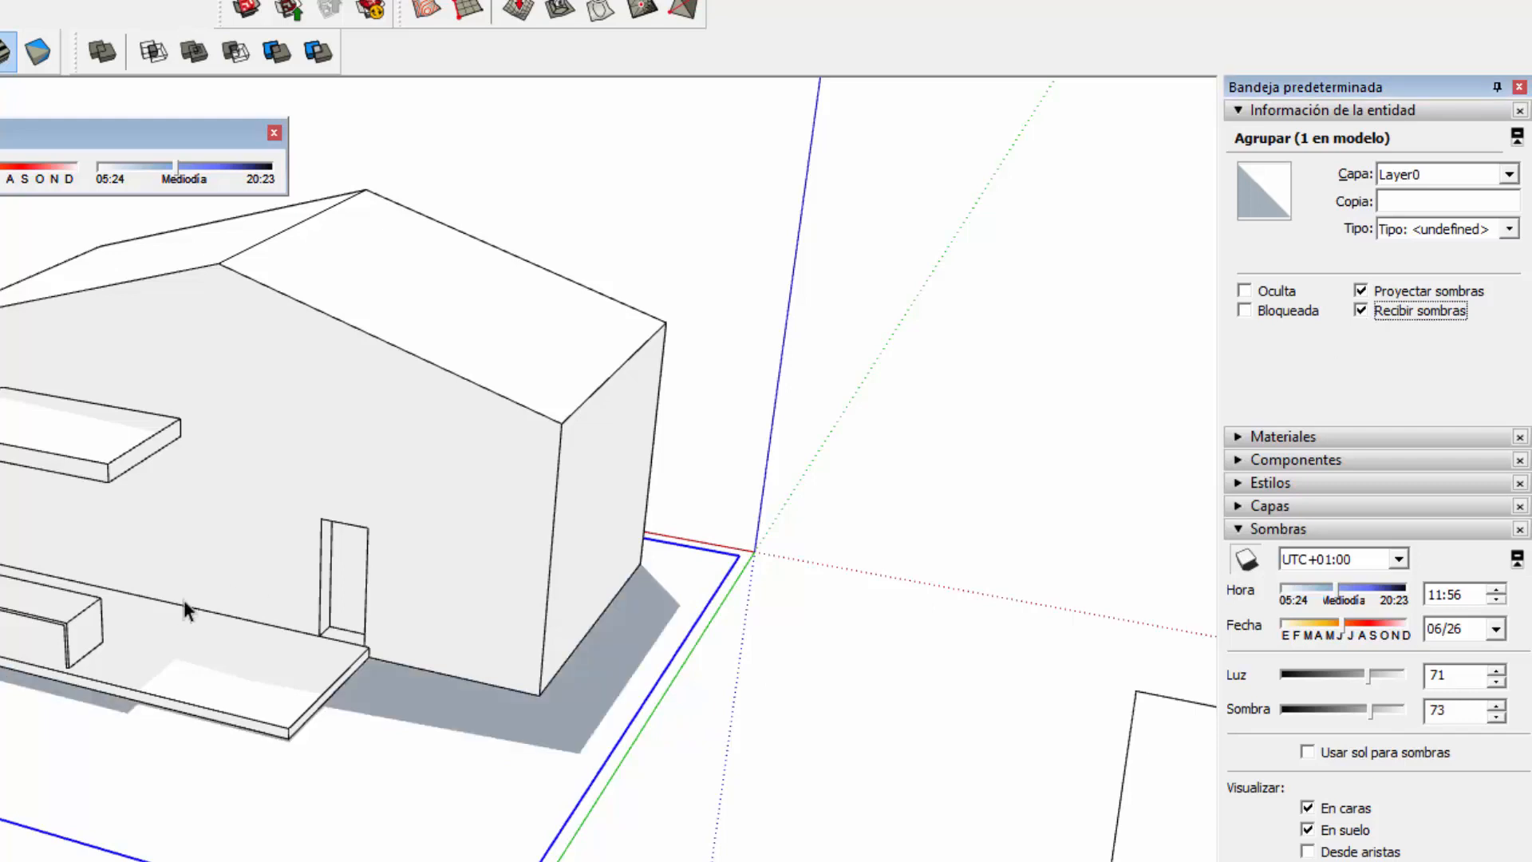
- Select the entrance platform and switch its Recibir sombras option off and back on
left_click(164, 651)
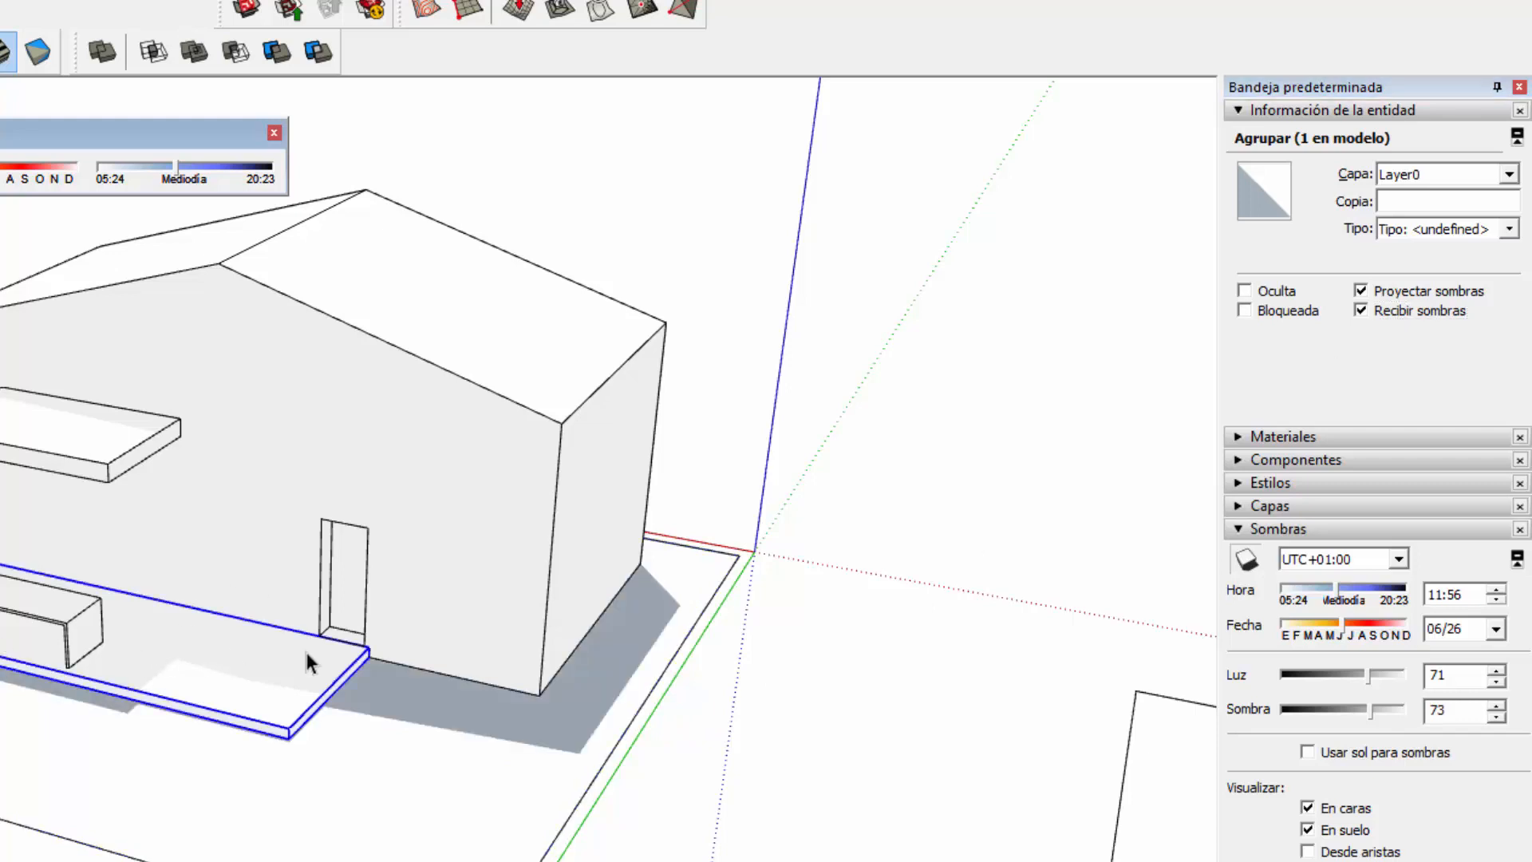
left_click(1359, 310)
left_click(1359, 310)
- Darken the shadows by setting Sombra to 36, with the platform and both blocks in view
middle_click_drag(271, 650, 551, 475)
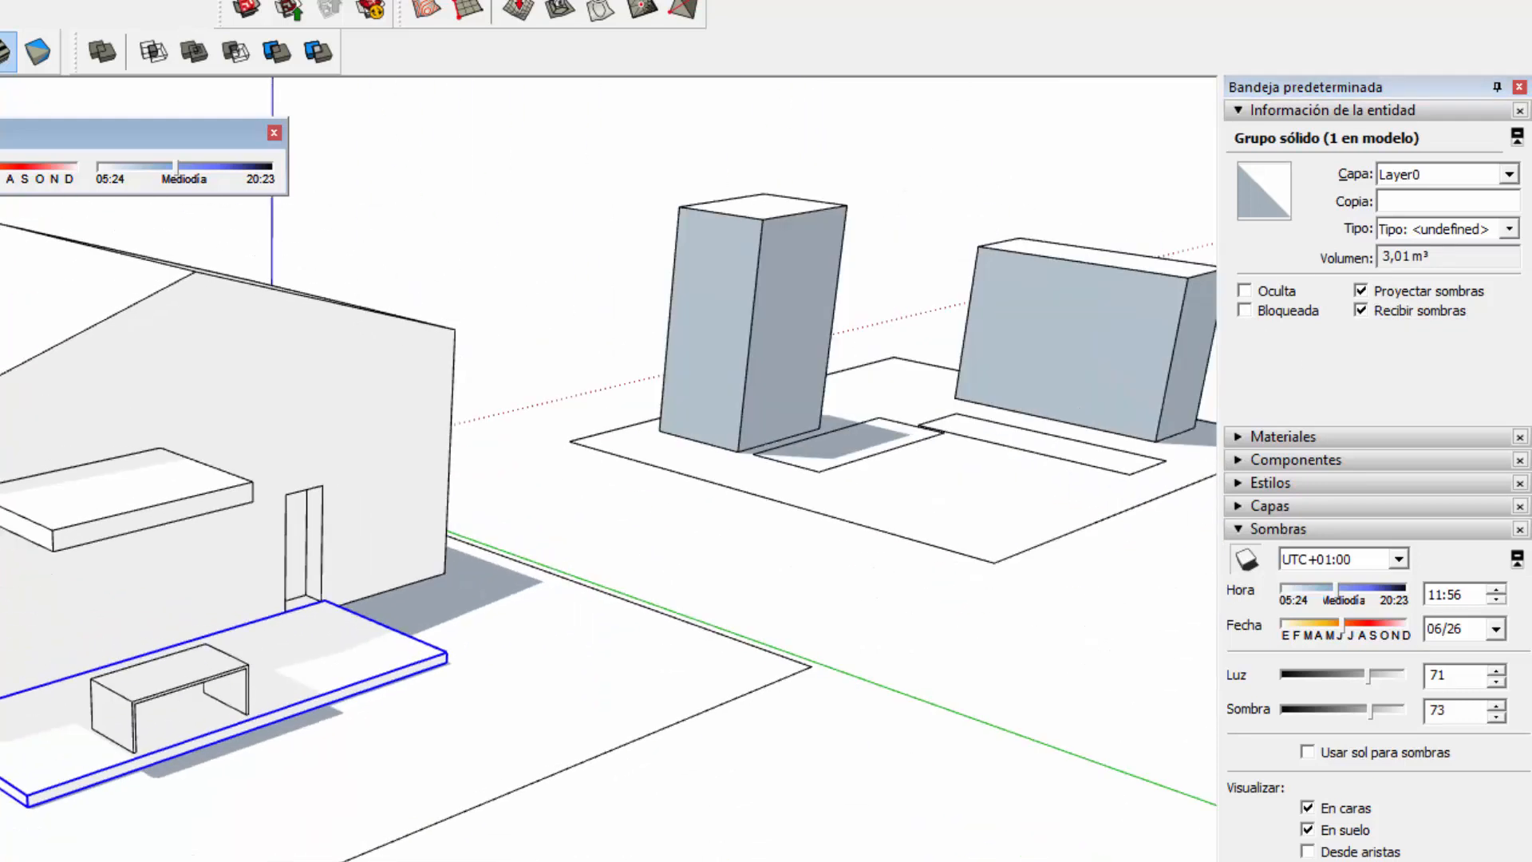
left_click(1363, 705)
left_click_drag(1333, 707, 1321, 713)
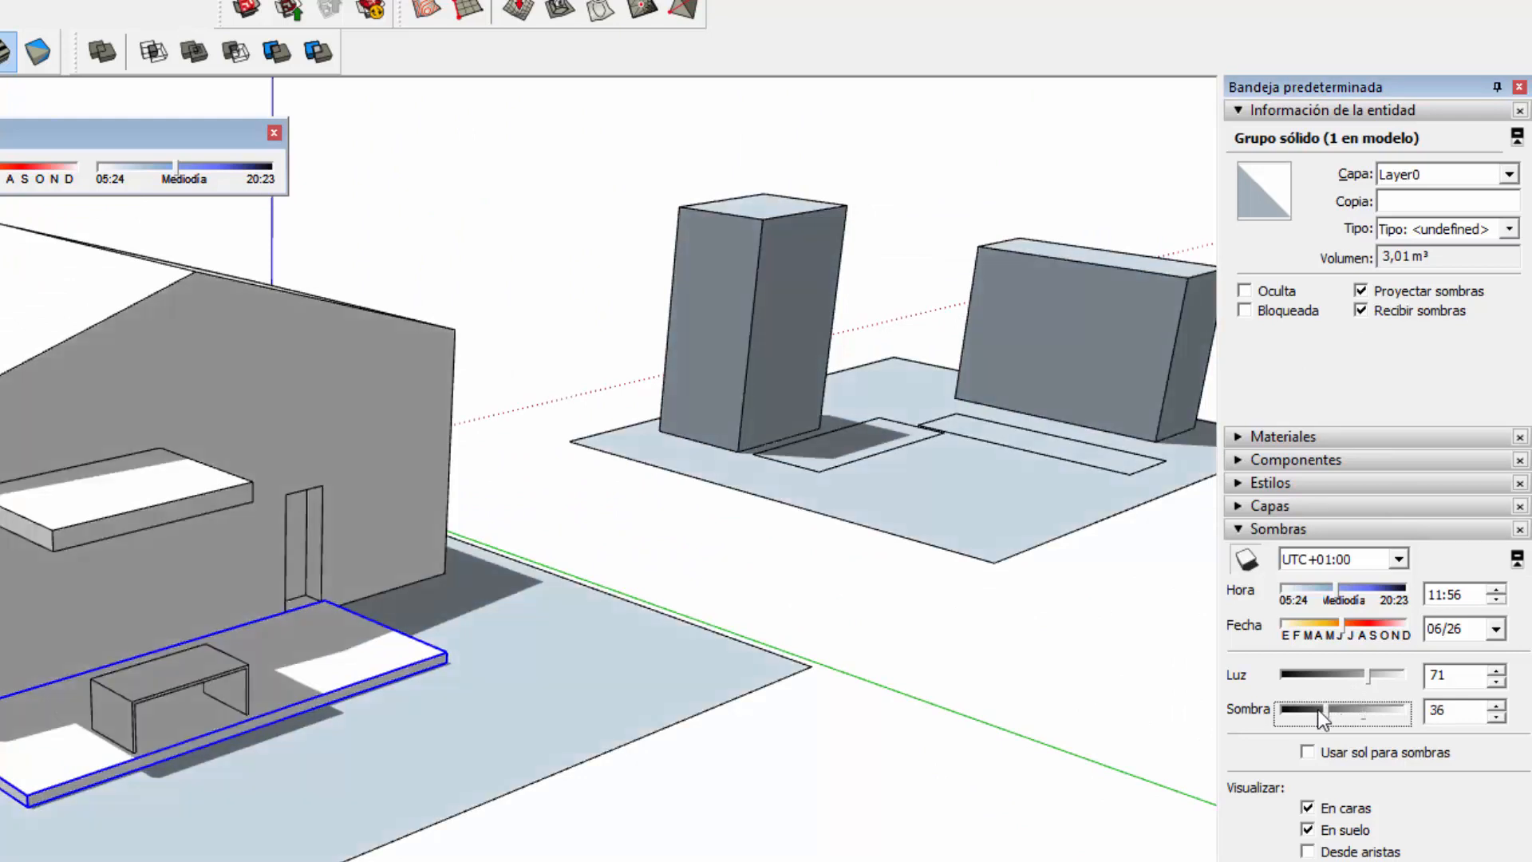
- Turn Recibir sombras off and back on for the entrance platform under the darker shadows, and select the canopy
left_click(1361, 311)
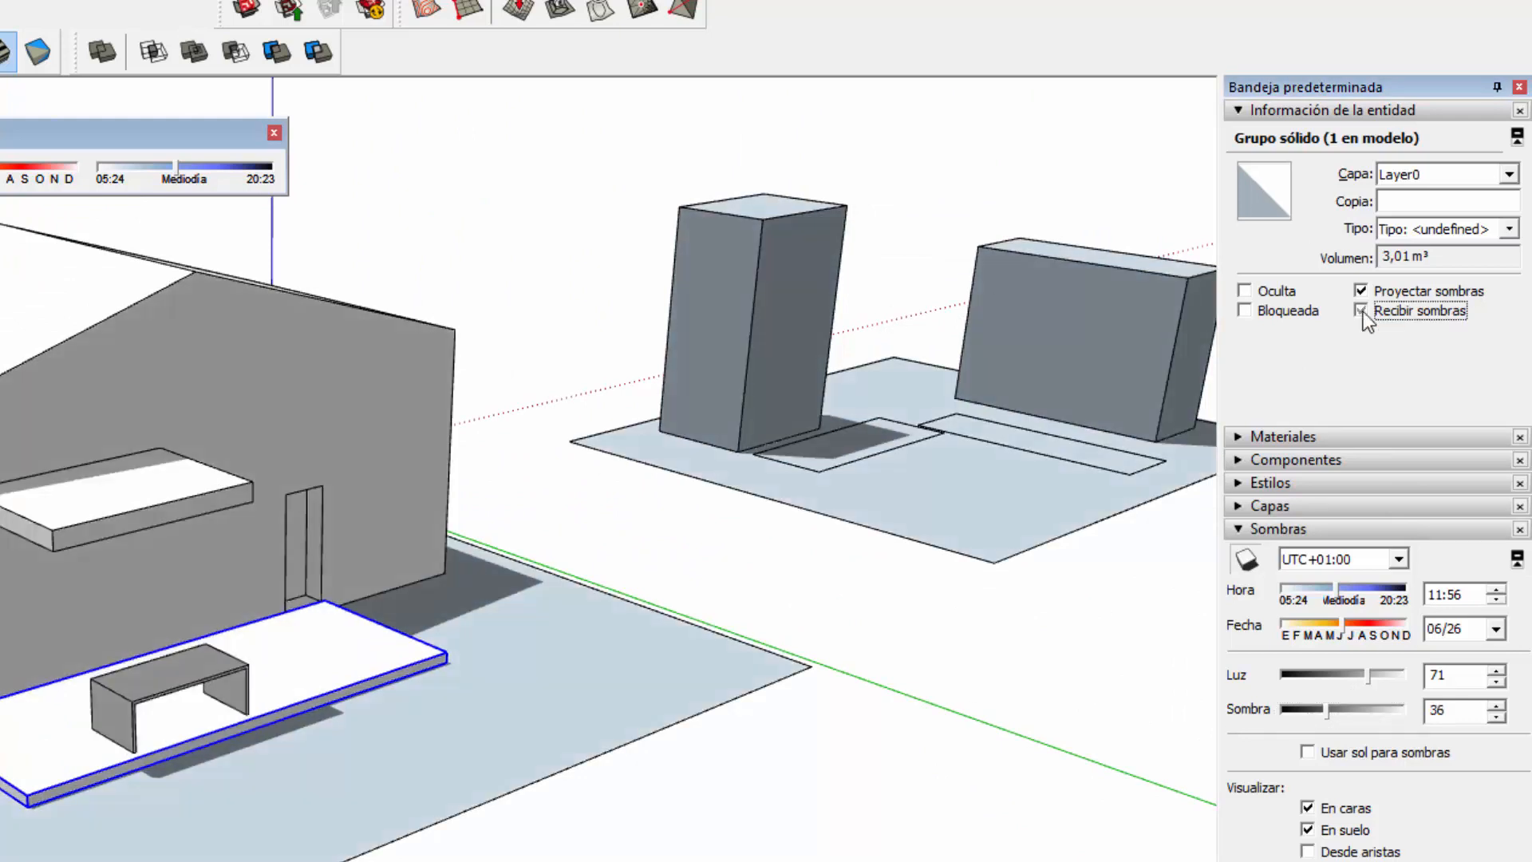
left_click(1363, 311)
left_click(116, 517)
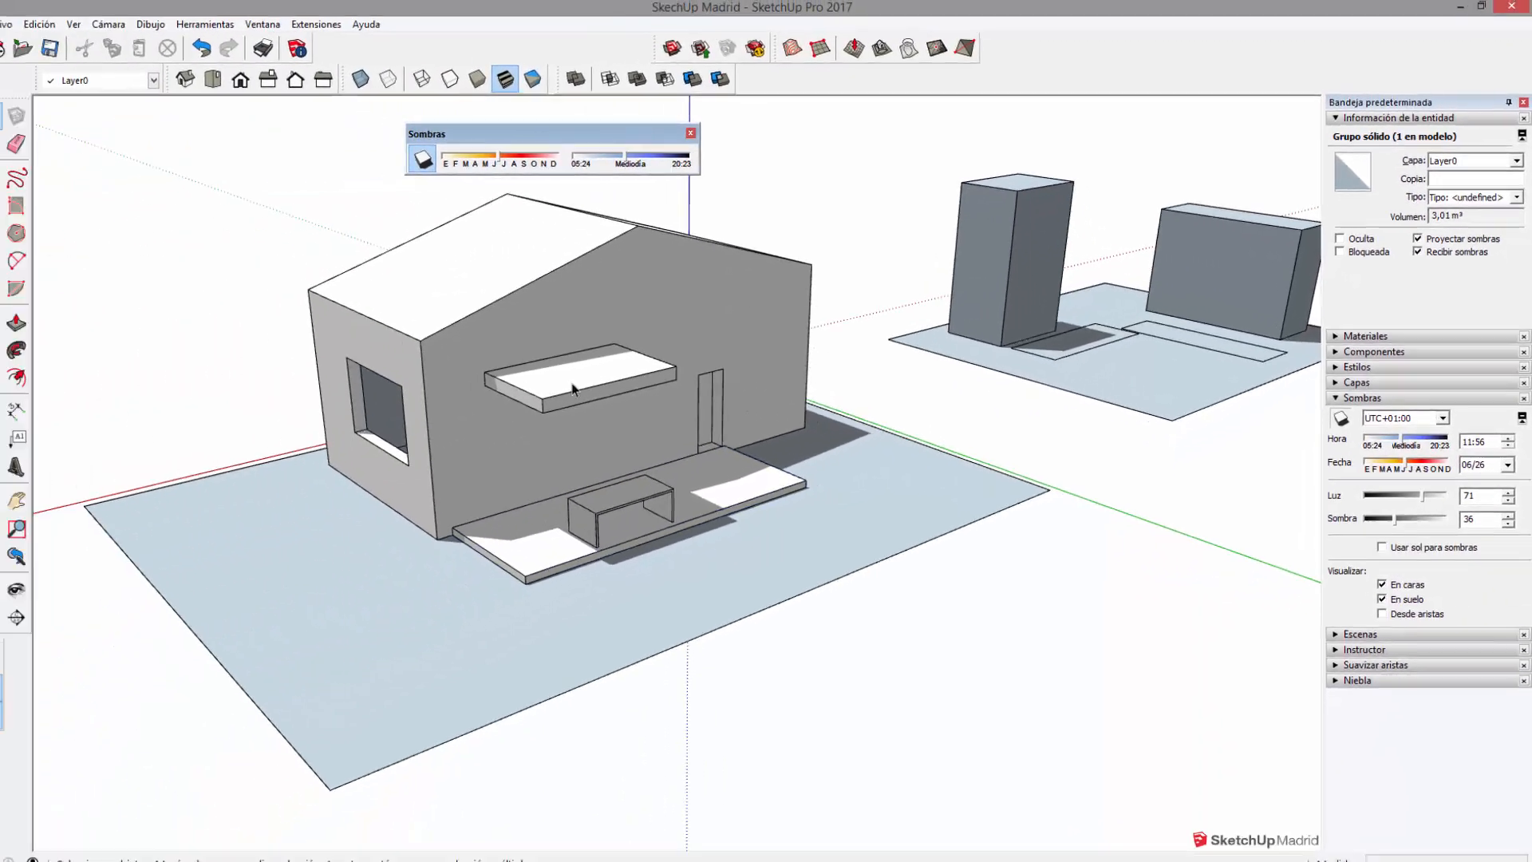
- Select the house component and switch its Proyectar sombras option off and on, leaving it off
middle_click_drag(116, 517, 327, 525)
middle_click_drag(739, 391, 783, 411)
scroll(780, 410, "up", 3)
left_click(770, 234)
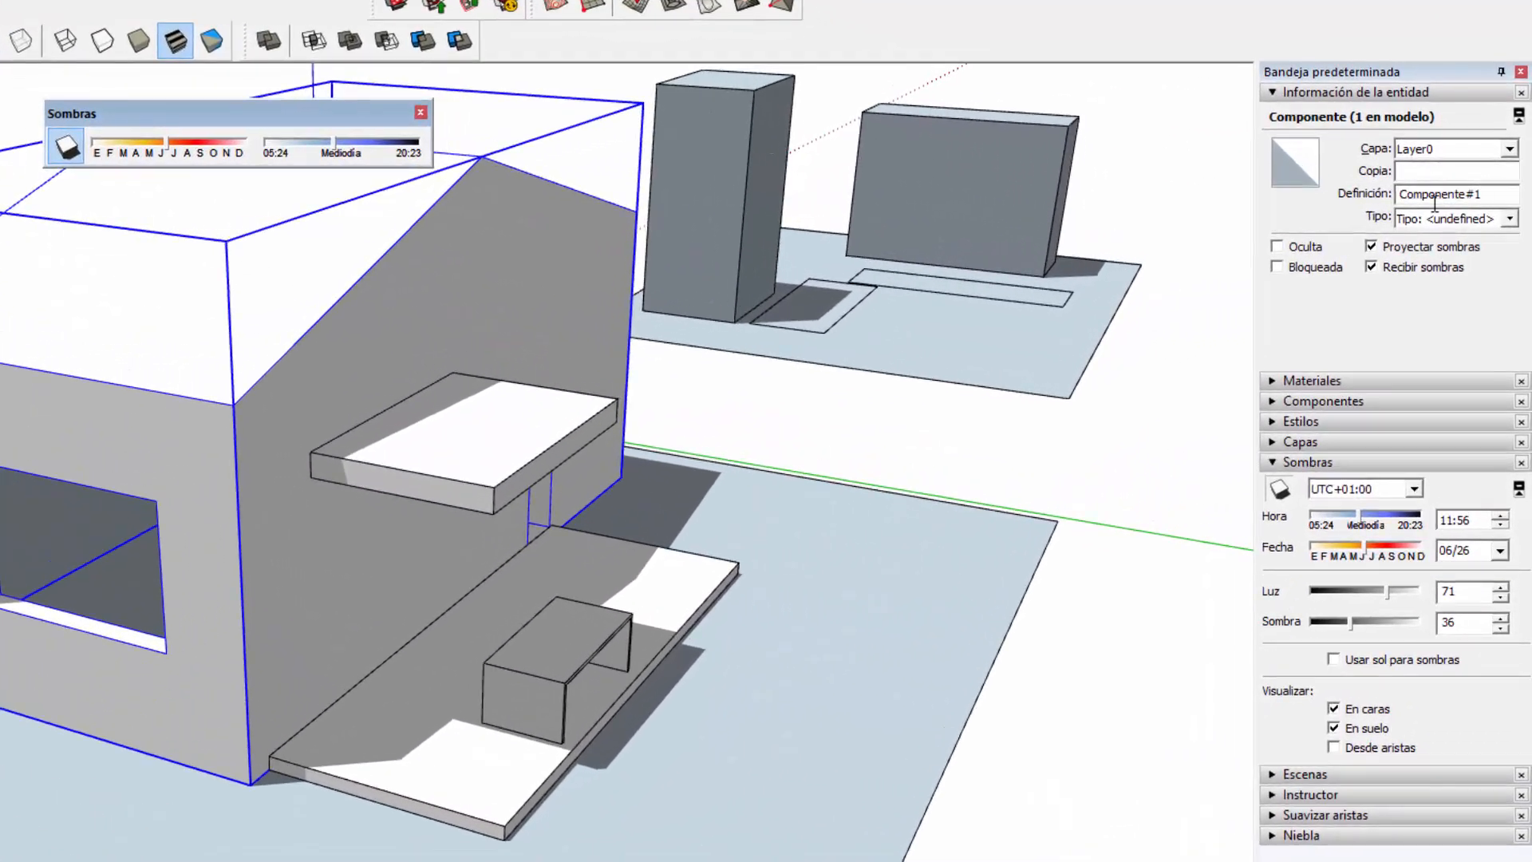
left_click(1372, 247)
left_click(1370, 246)
left_click(1371, 246)
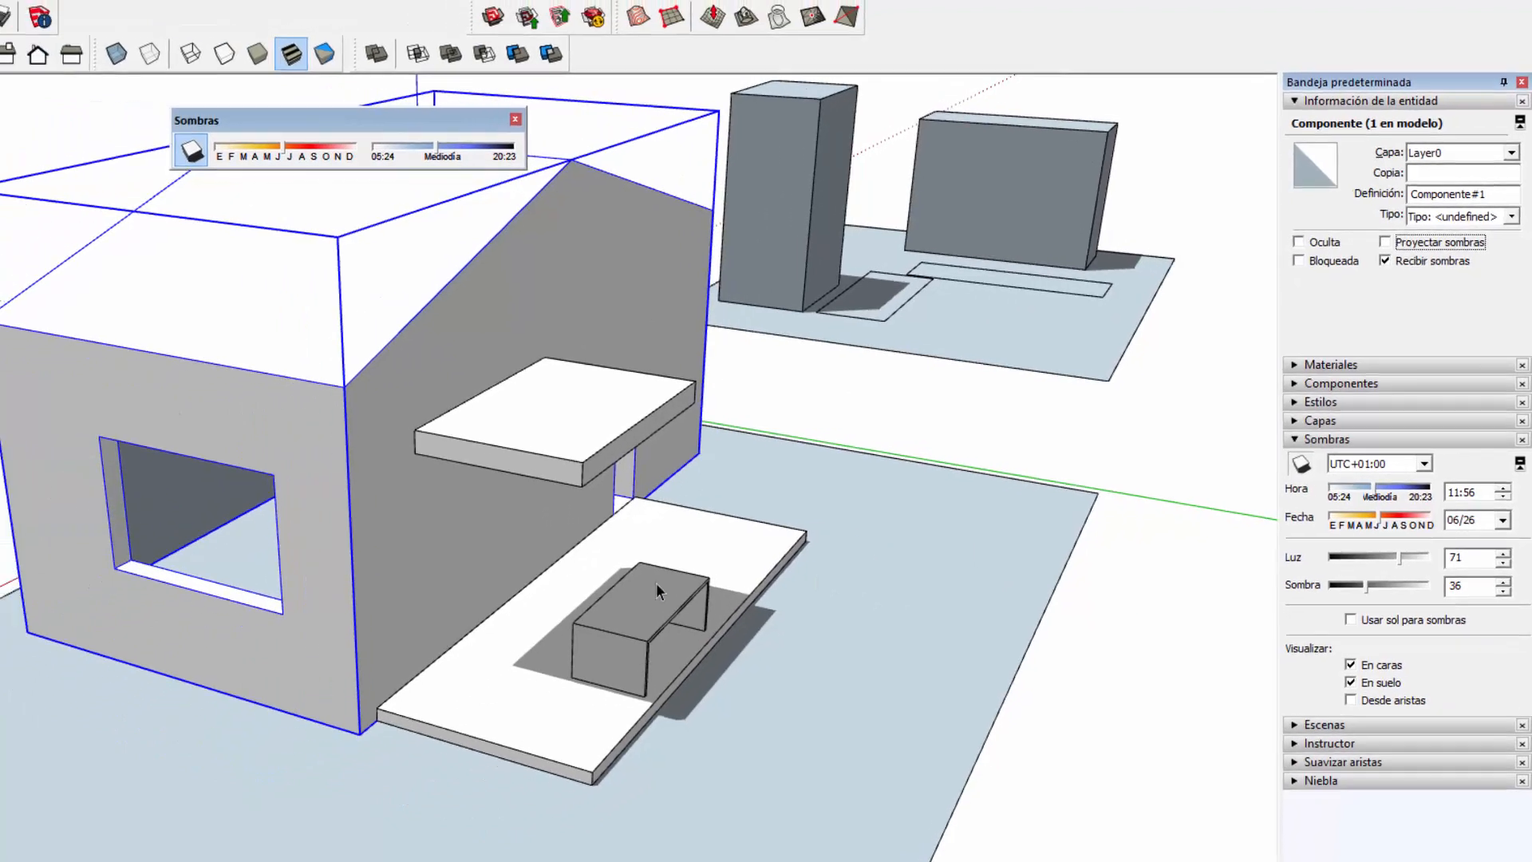
- Select the canopy and move it a short distance along the facade toward the door
mouse_move(592, 645)
middle_mouse_down()
mouse_move(594, 680)
mouse_move(387, 701)
middle_mouse_up()
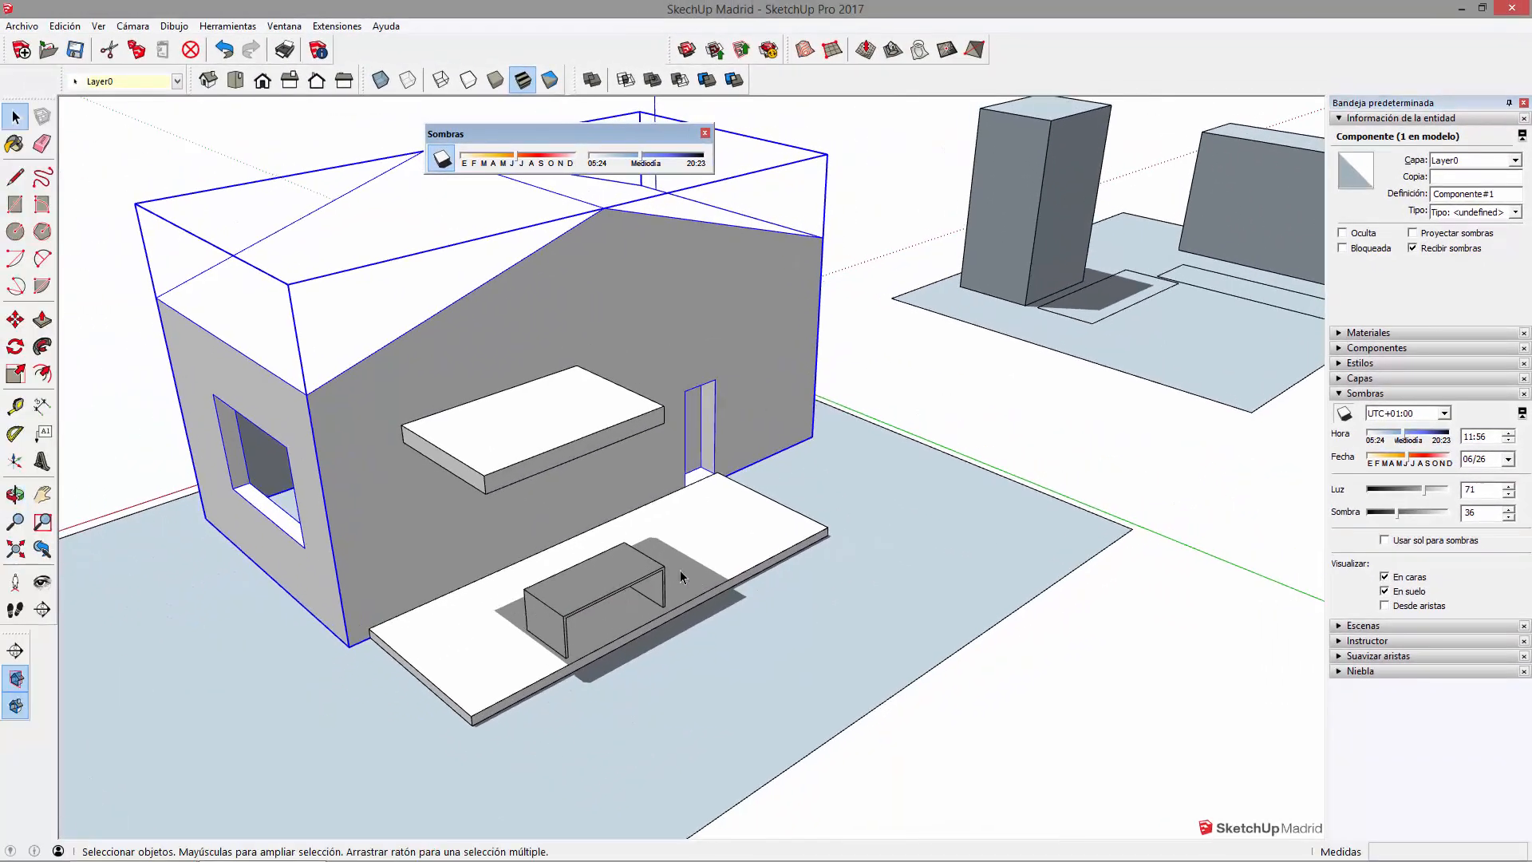
scroll(491, 569, "up", 2)
middle_click_drag(491, 570, 693, 518, "shift")
left_click(784, 303)
key("m")
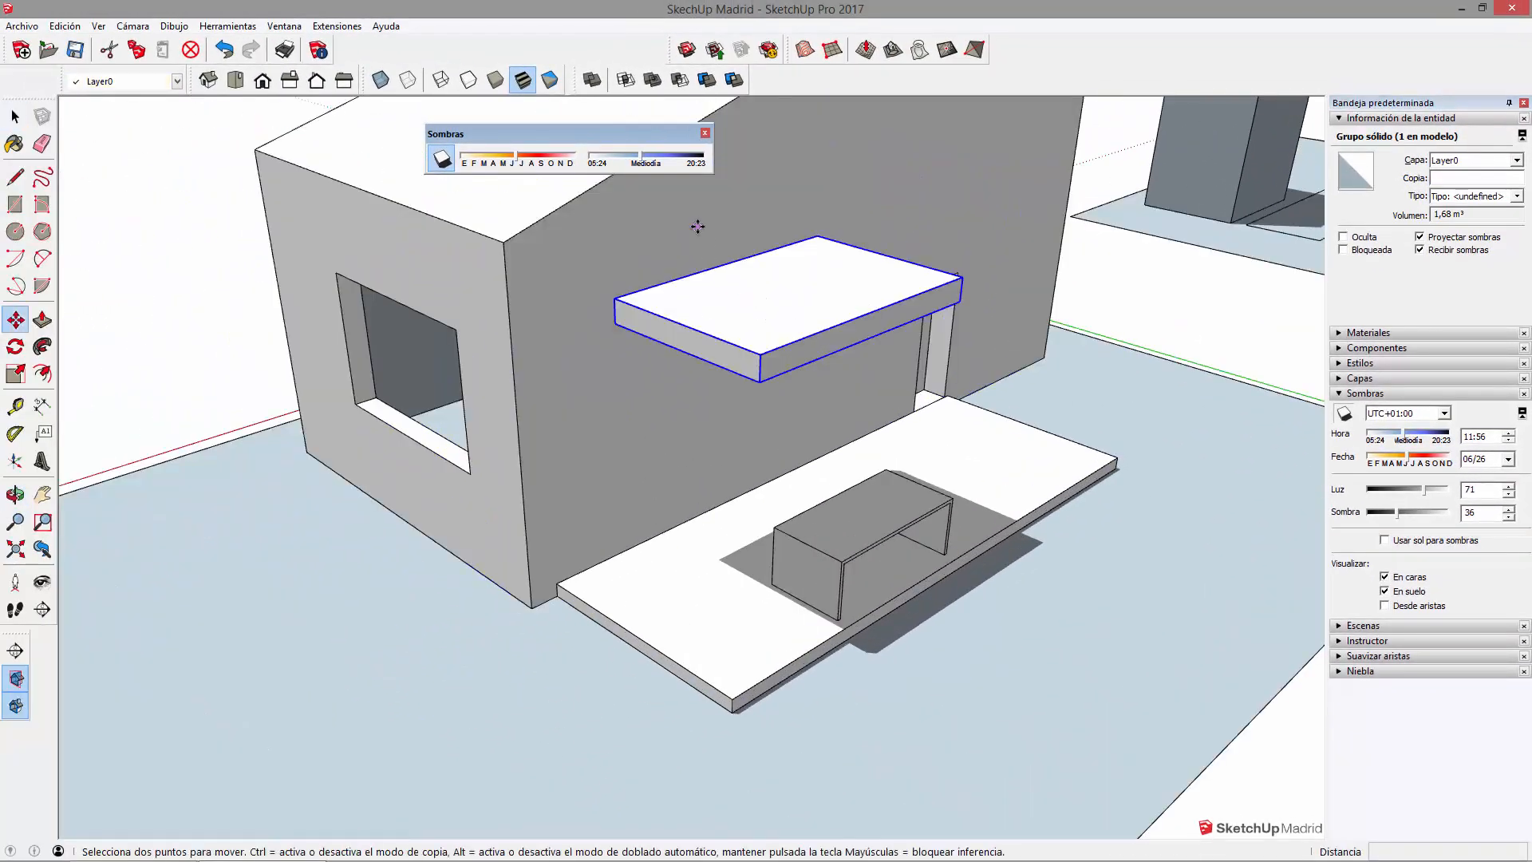
left_click(698, 227)
left_click(766, 267)
key("space")
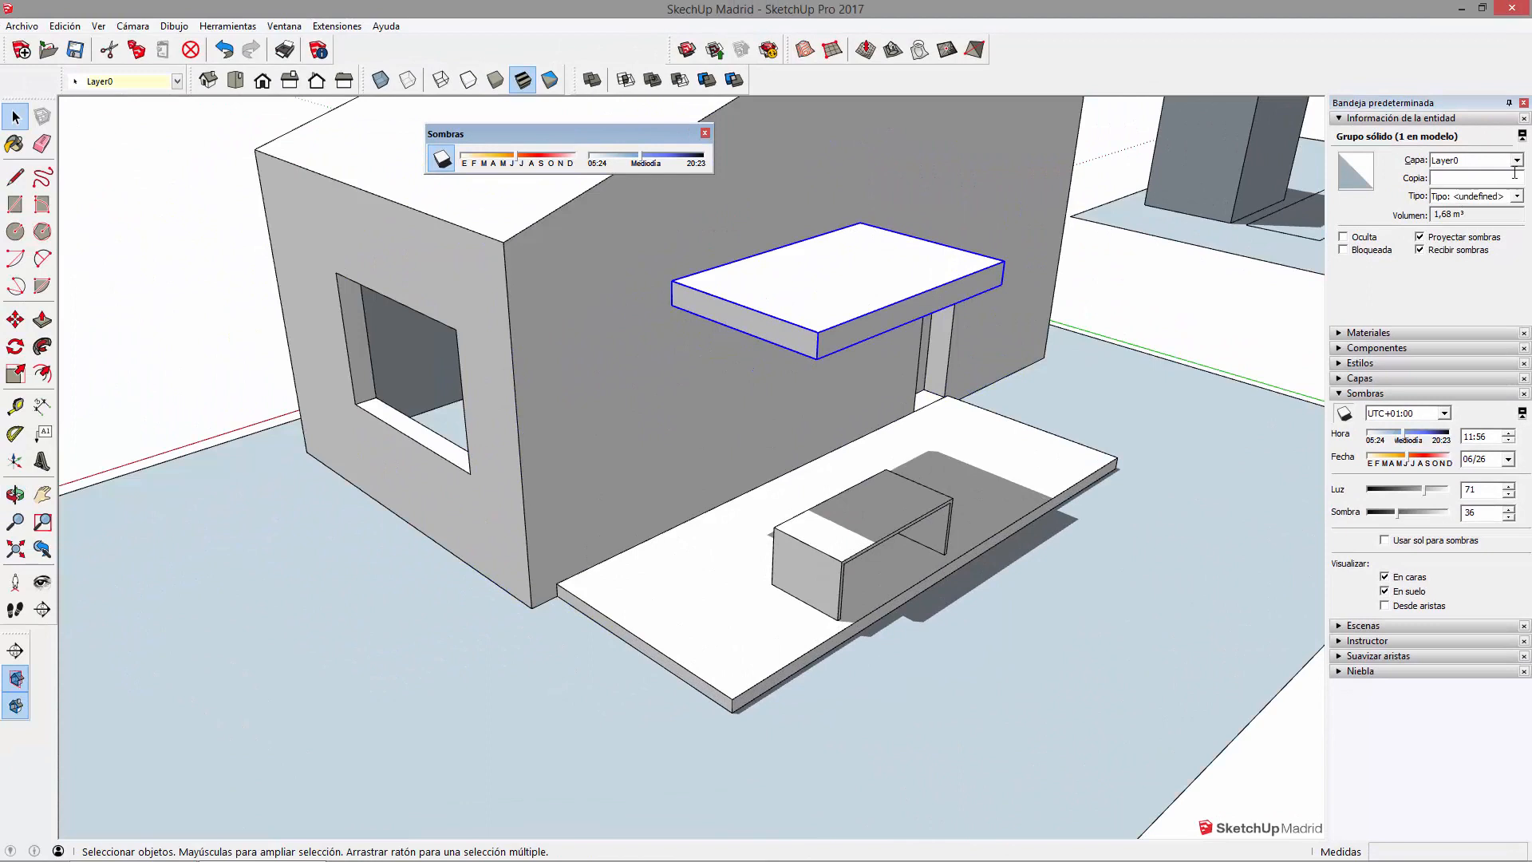
- Turn Proyectar sombras back on for the house and shift the floating Sombras toolbar slightly
left_click(966, 176)
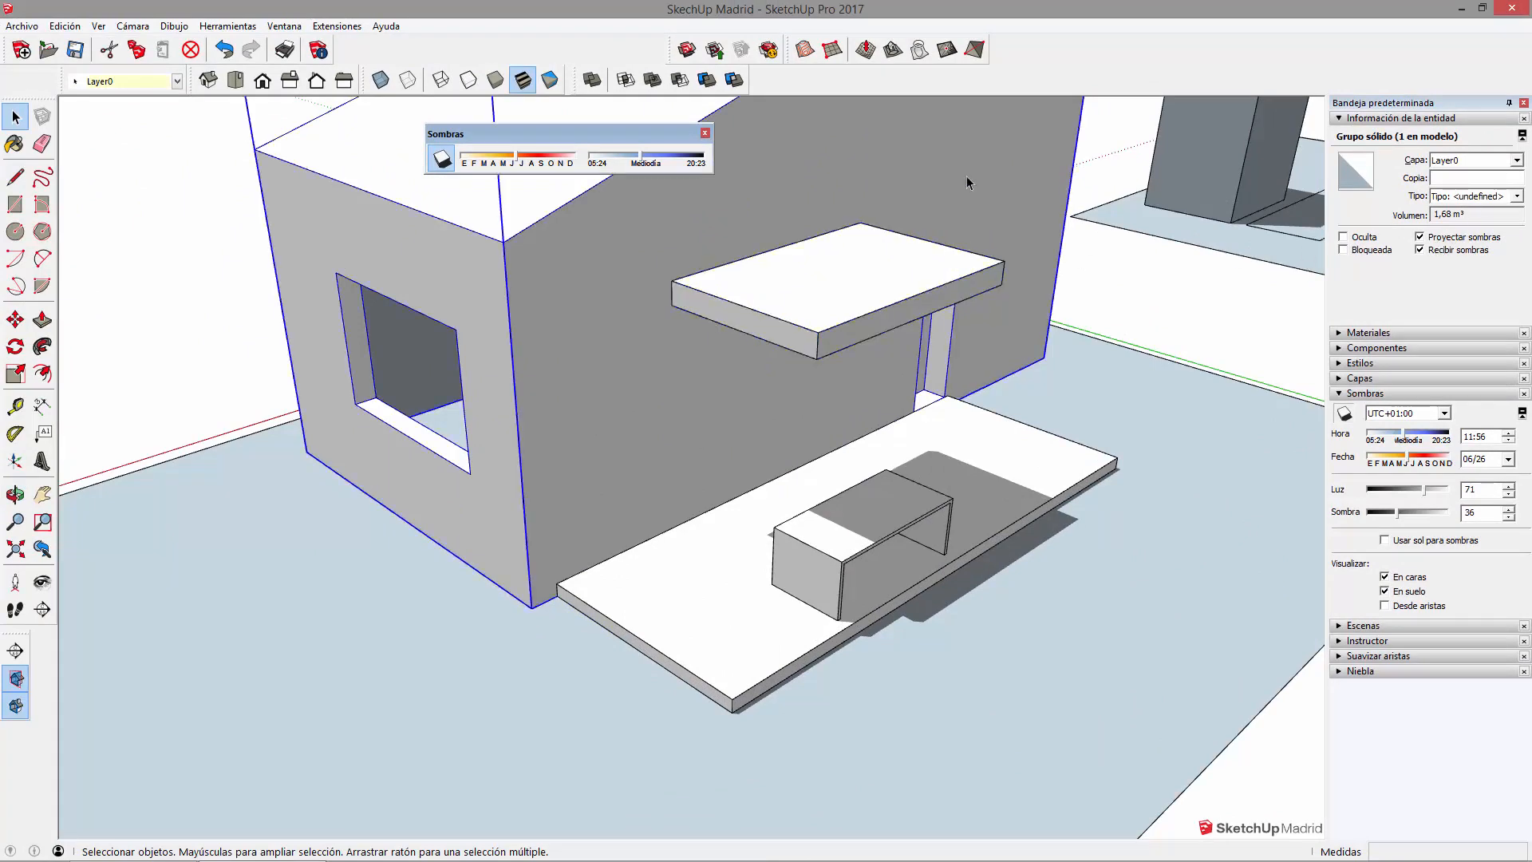
left_click(1412, 232)
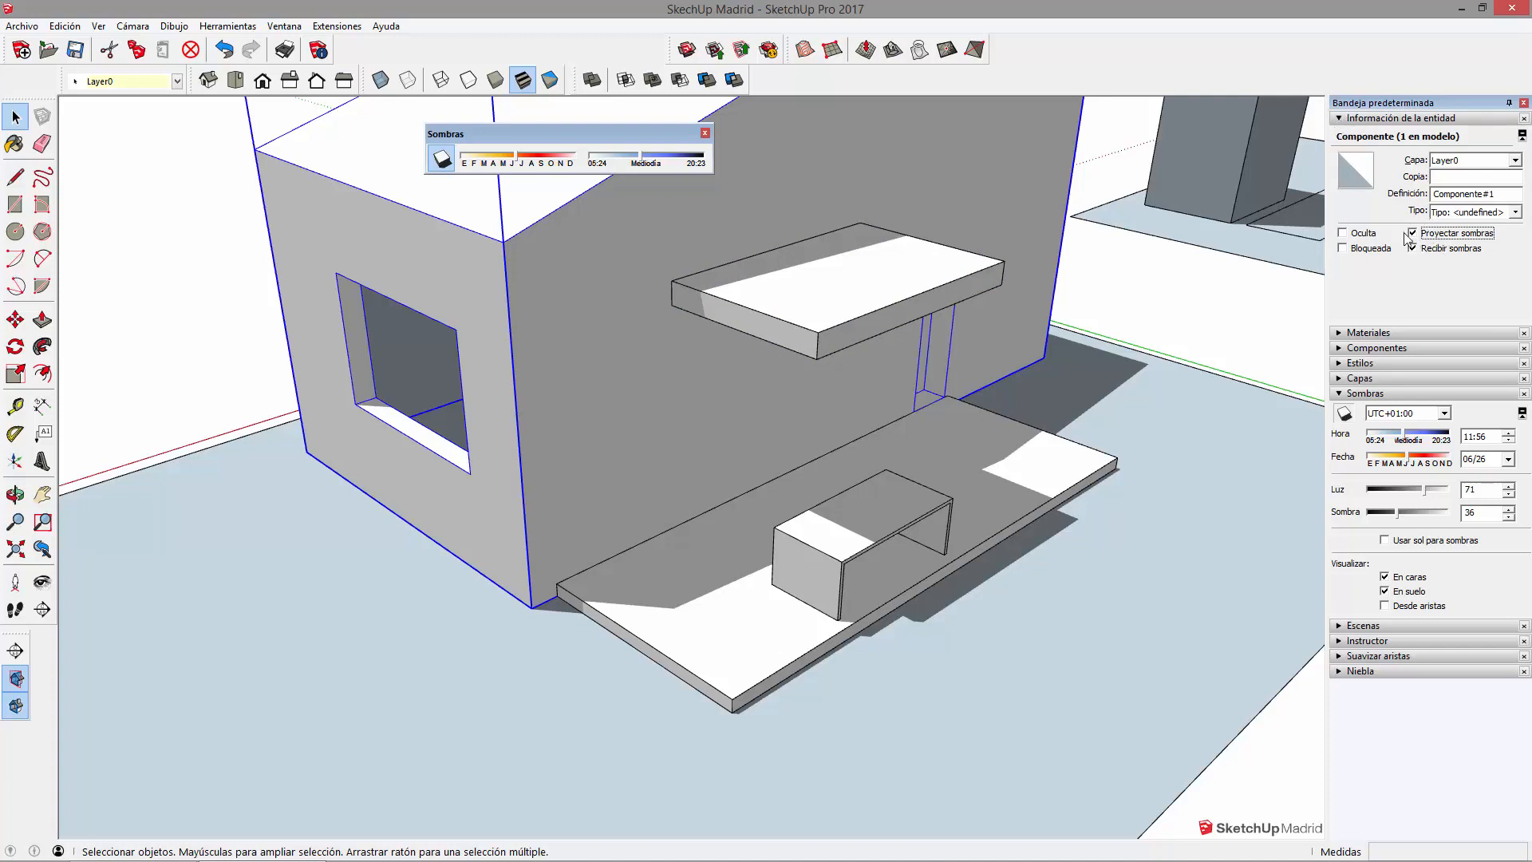
left_click_drag(554, 130, 643, 137)
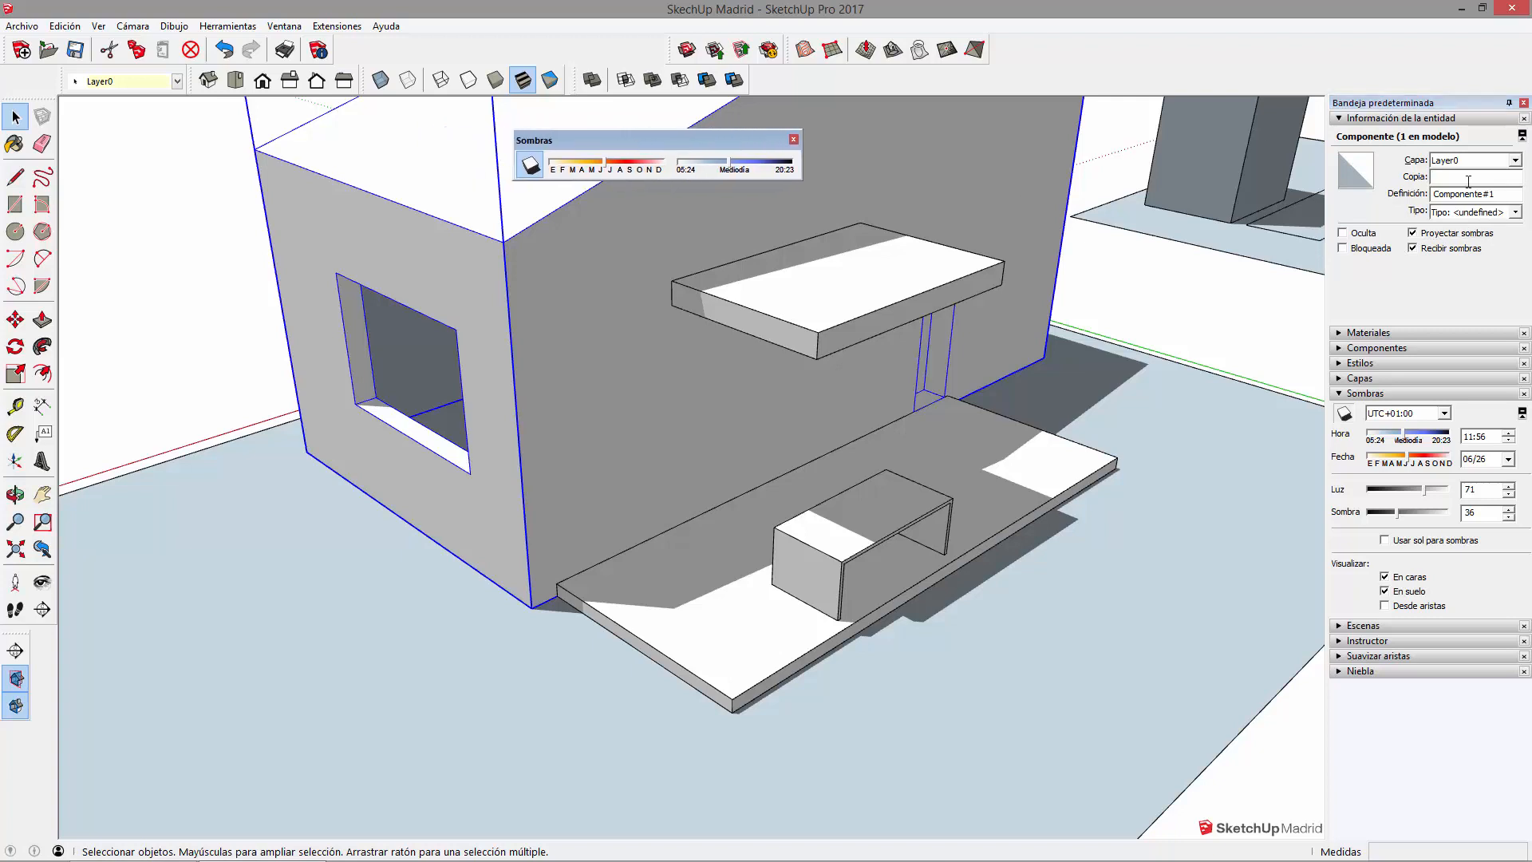
scroll(914, 408, "down", 5)
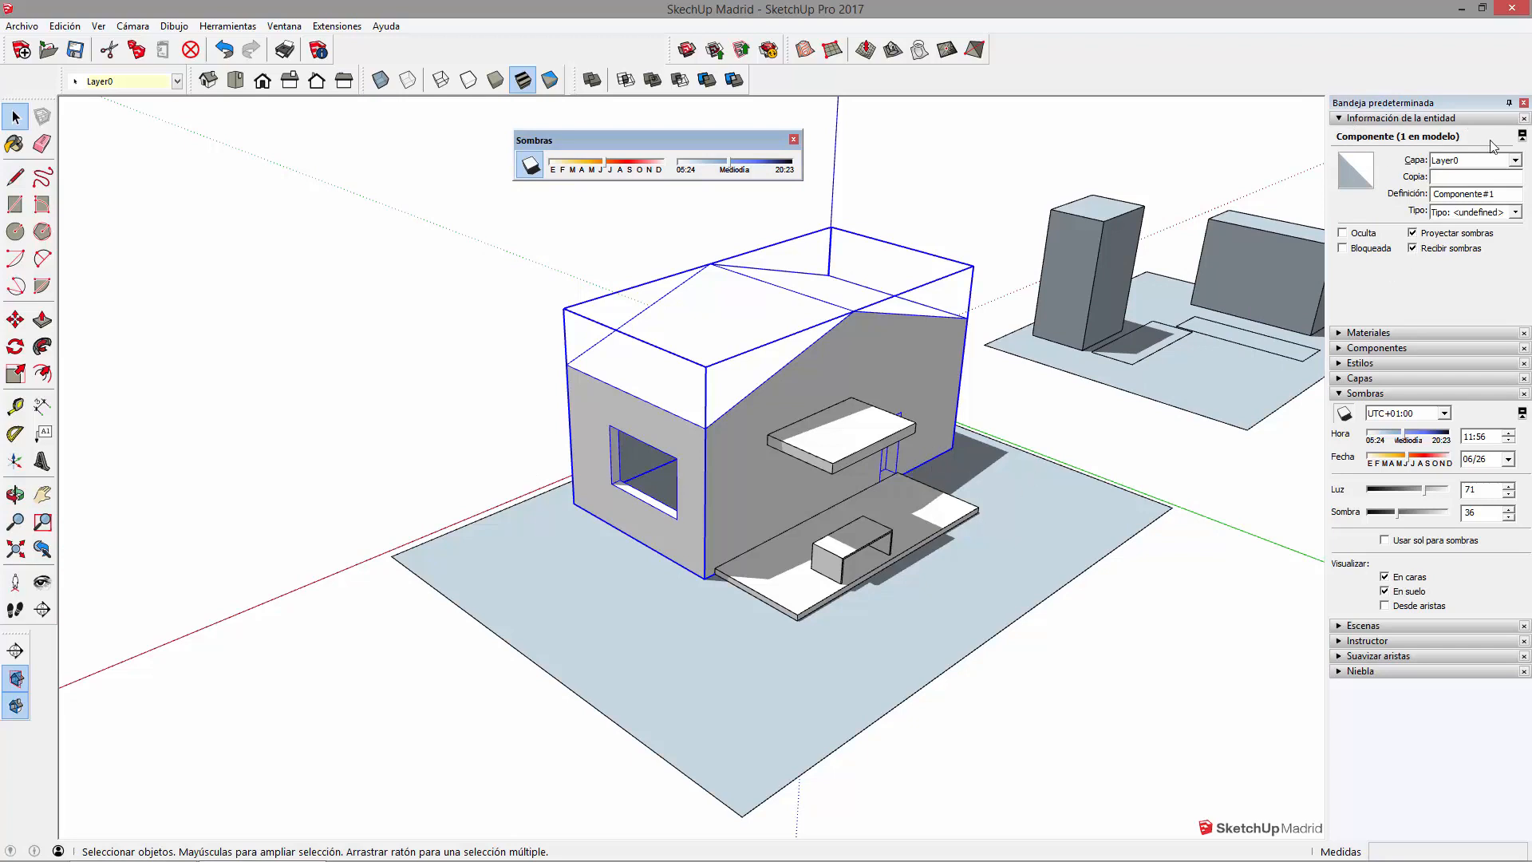
- Toggle the detail options in Información de la entidad twice and collapse that section
left_click(1522, 139)
left_click(1522, 139)
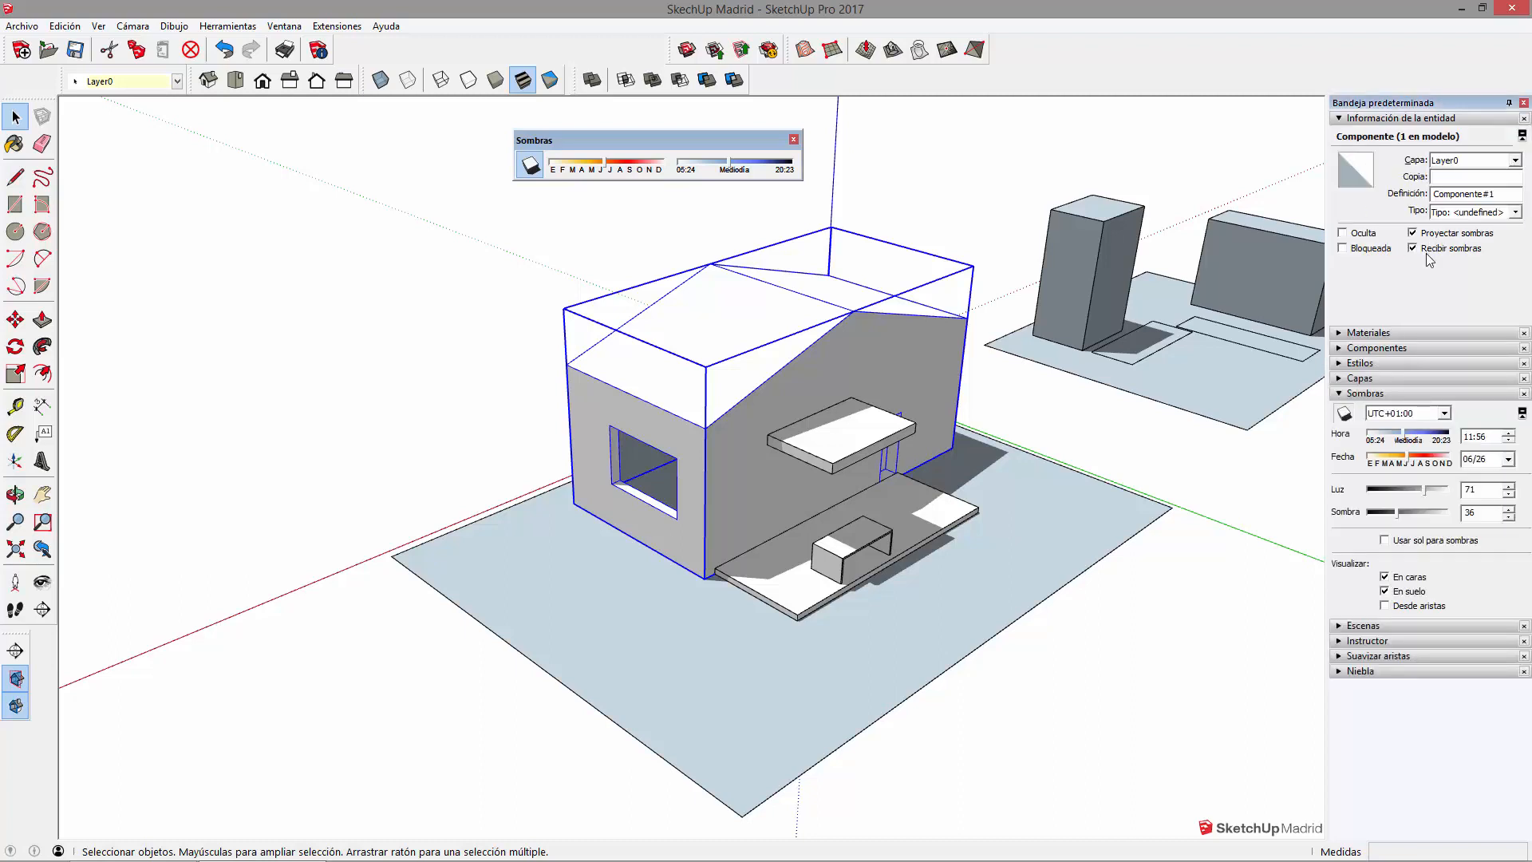
left_click(1340, 118)
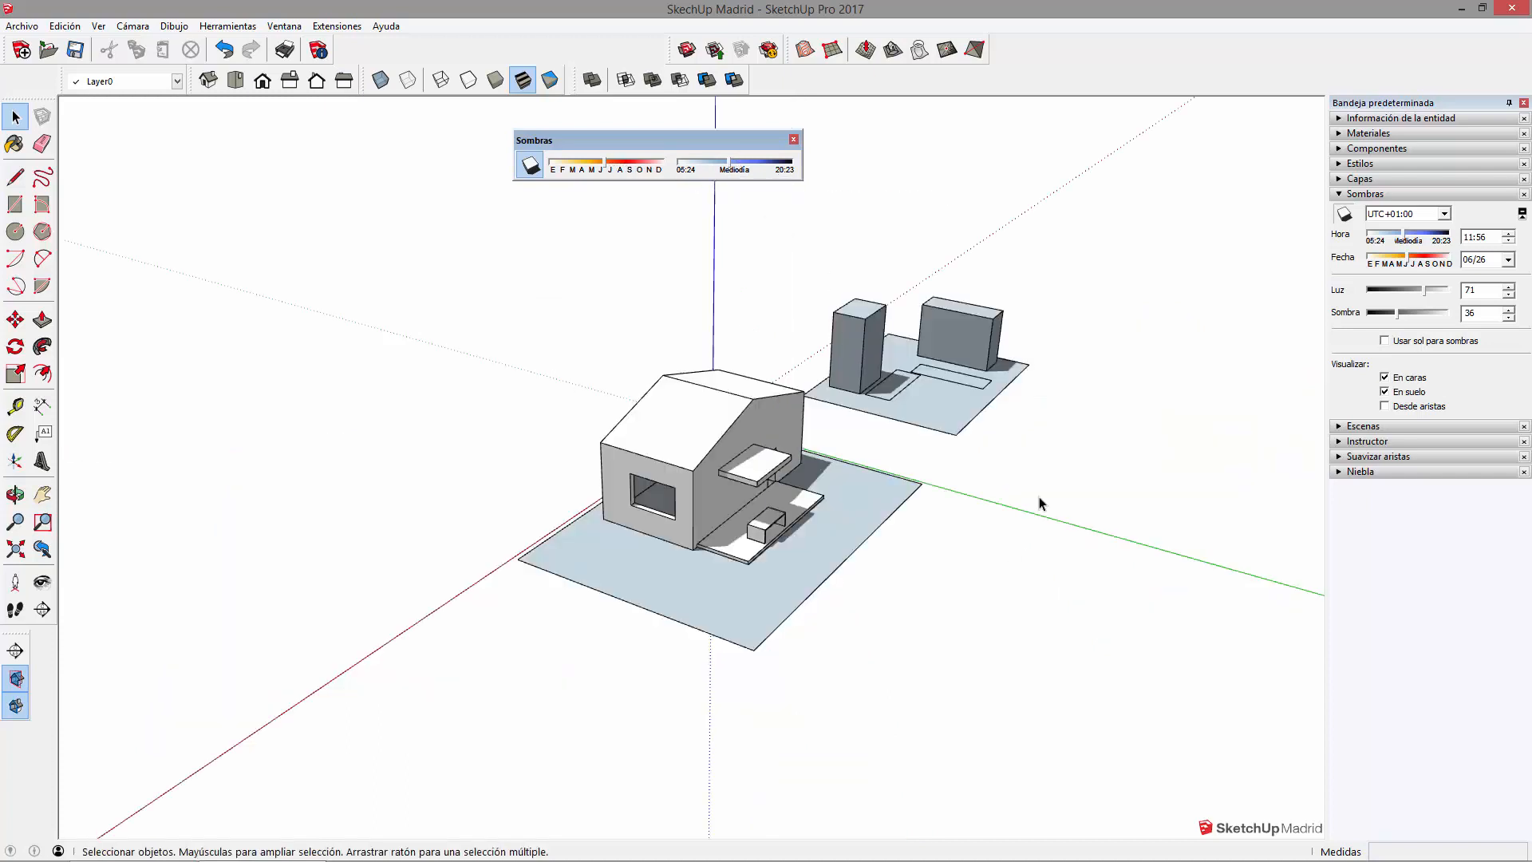
- Examine the house and its shadows from several angles, selecting the canopy for a closer look
middle_click_drag(1041, 453, 753, 511)
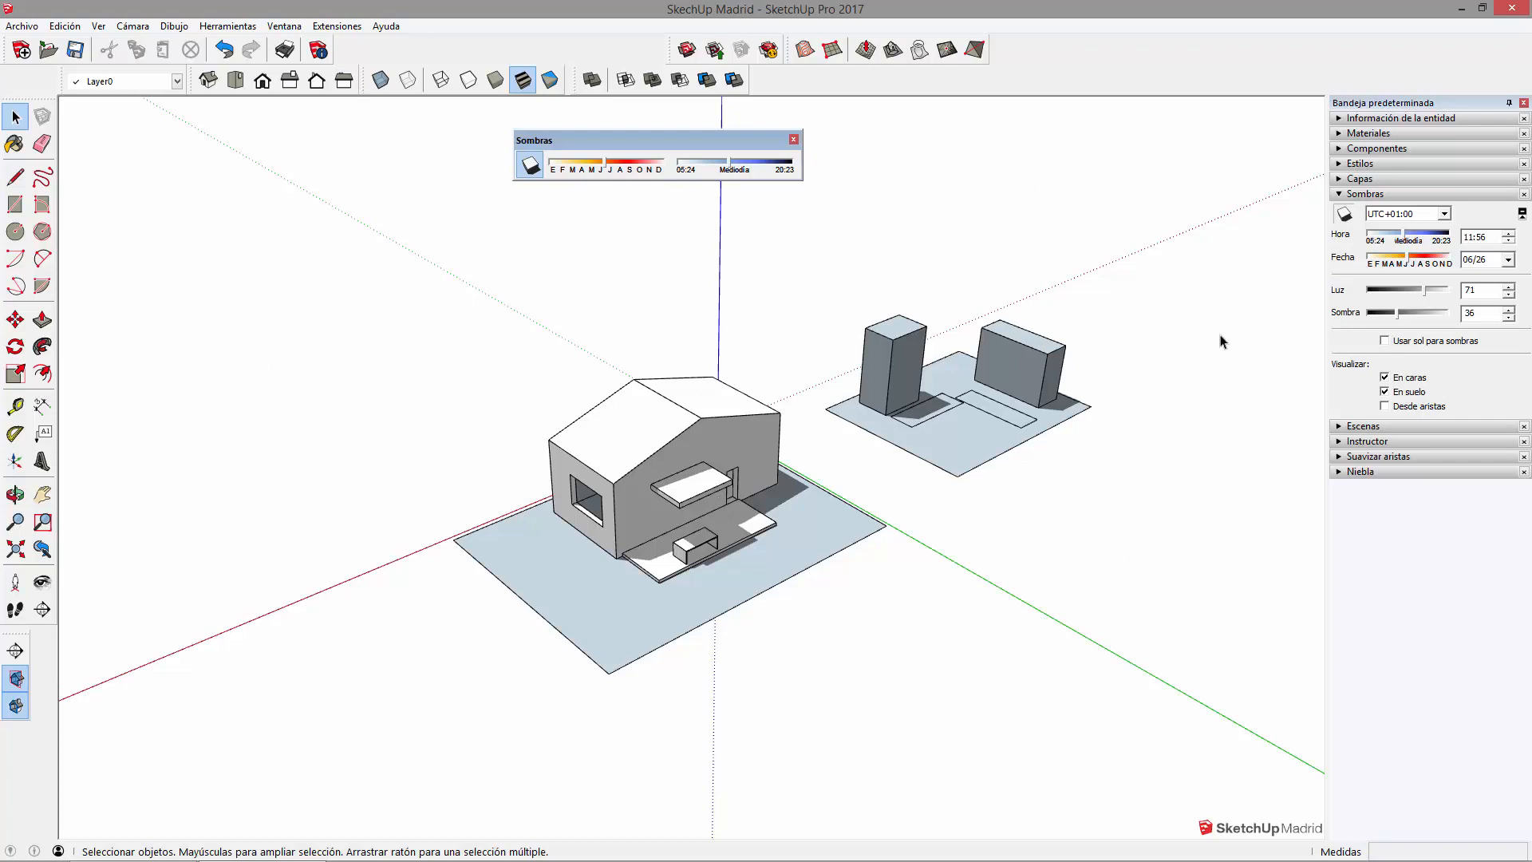
middle_click_drag(800, 523, 555, 500)
scroll(830, 471, "up", 2)
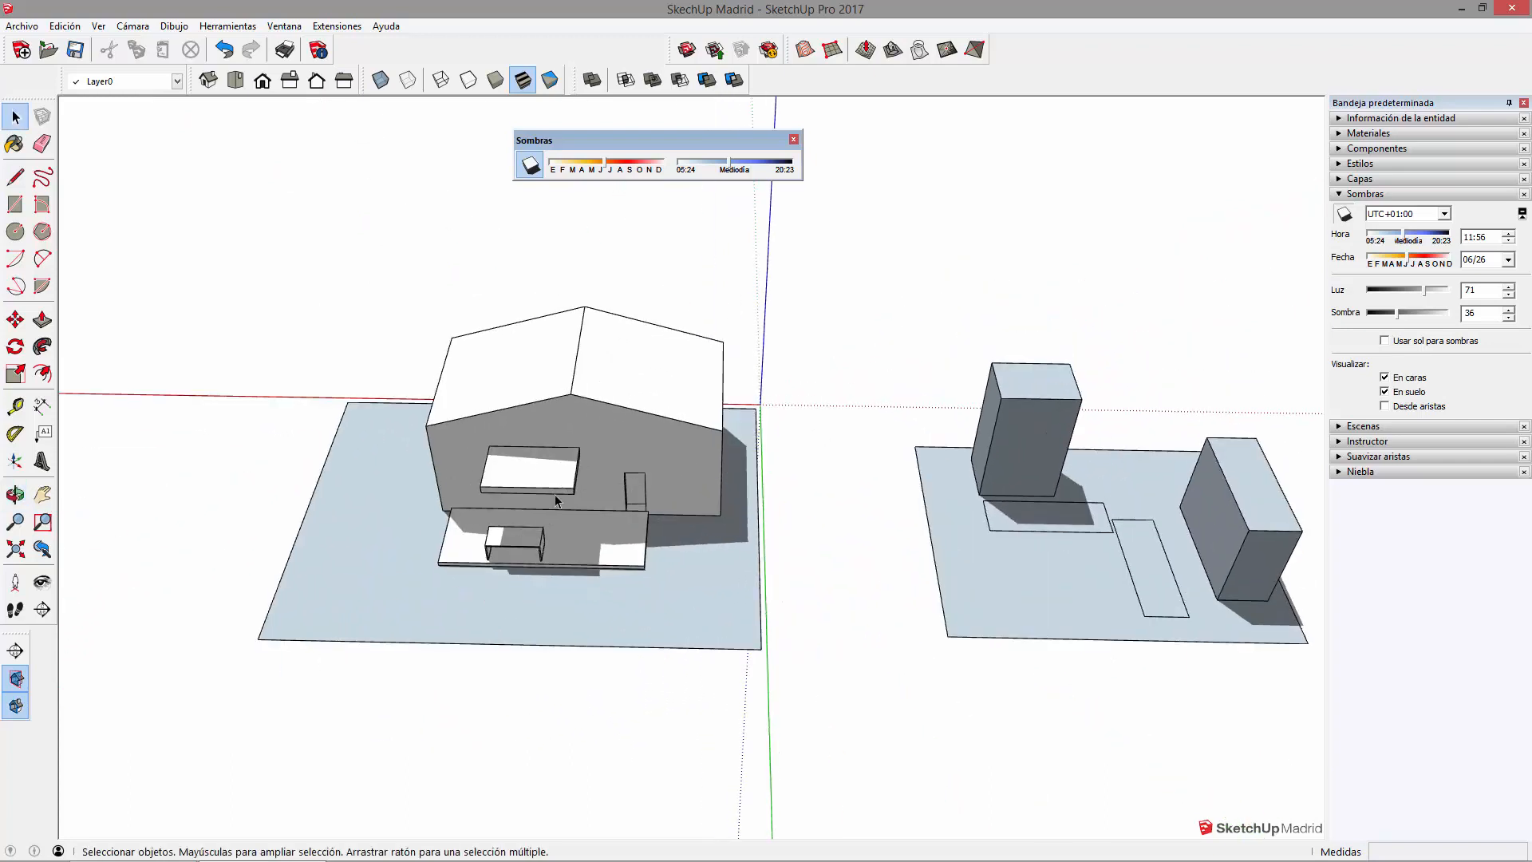
scroll(758, 488, "down", 2)
middle_click_drag(383, 583, 482, 557)
middle_click_drag(819, 498, 900, 475, "shift")
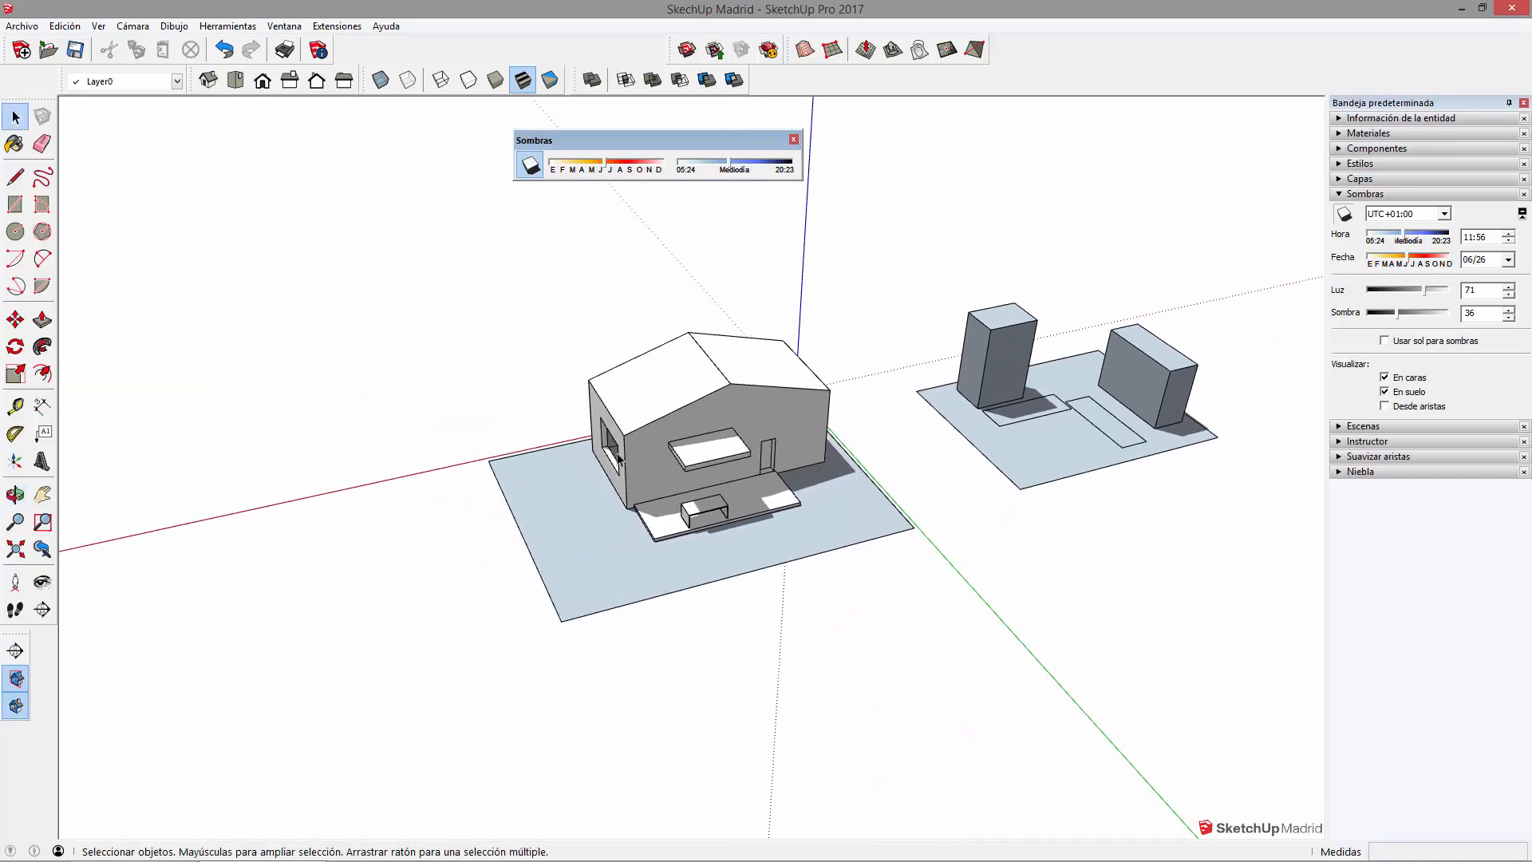
scroll(619, 459, "up", 3)
left_click(832, 447)
middle_click_drag(836, 503, 534, 391)
scroll(805, 419, "up", 3)
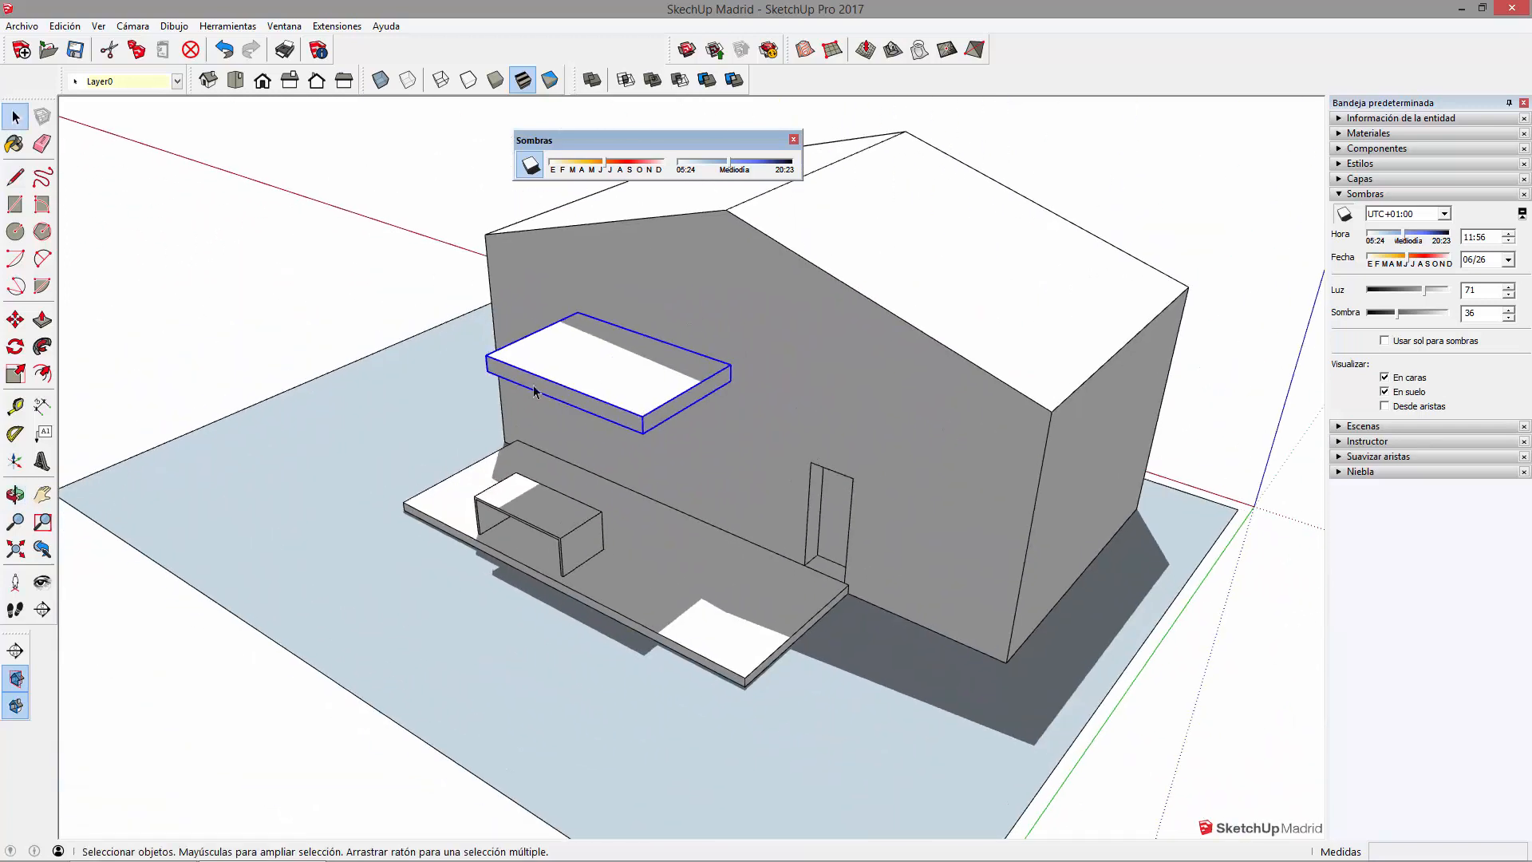
- Box-select the two test blocks, select only their ground face, and examine the whole scene
scroll(559, 493, "down", 4)
middle_click_drag(517, 522, 806, 459)
left_click_drag(812, 238, 1291, 650)
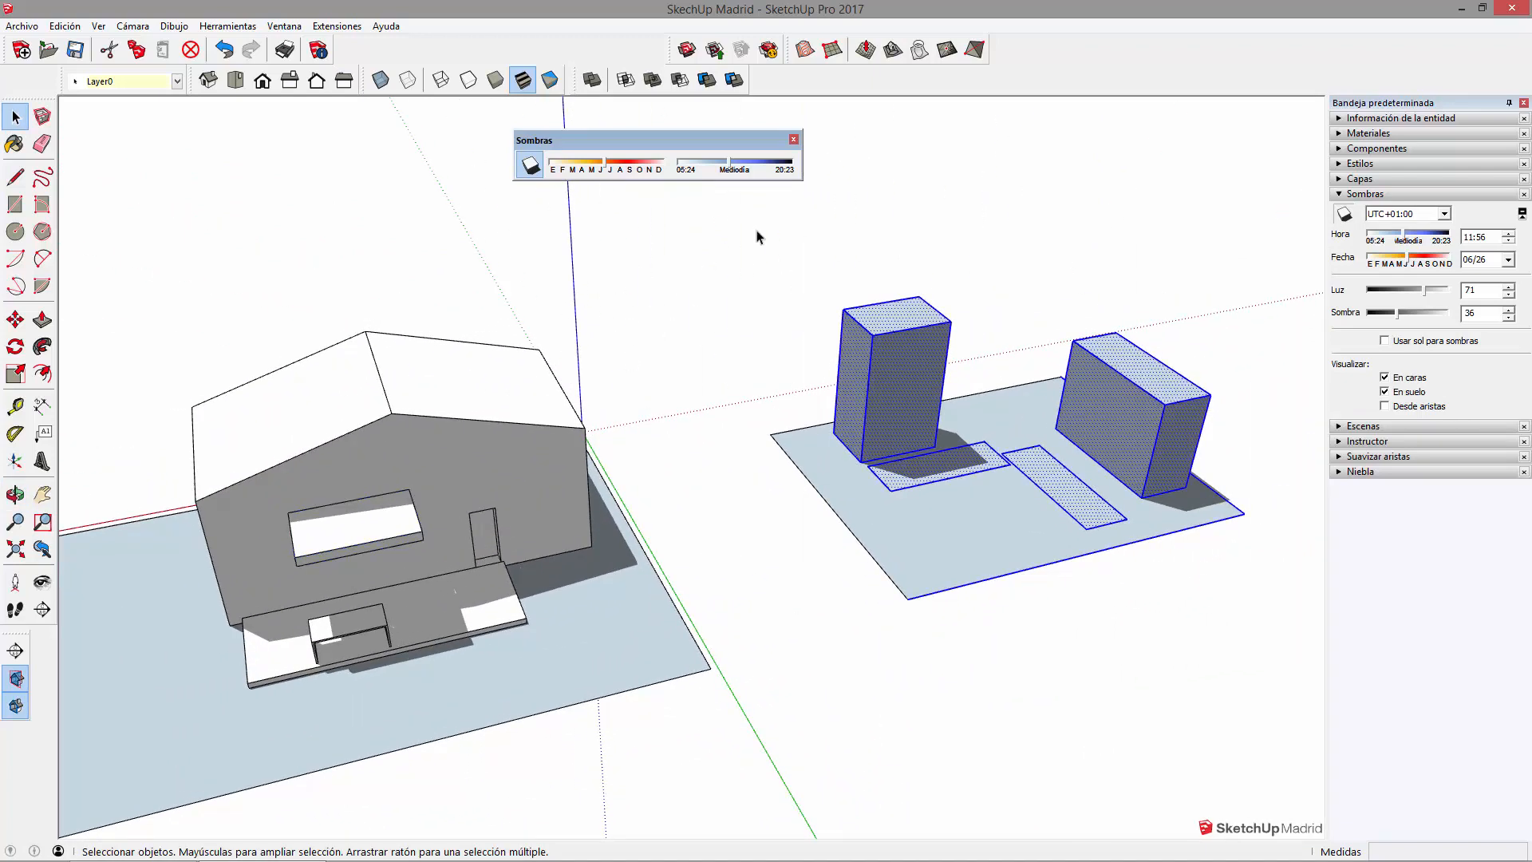
left_click(830, 479)
middle_click_drag(736, 616, 877, 586, "shift")
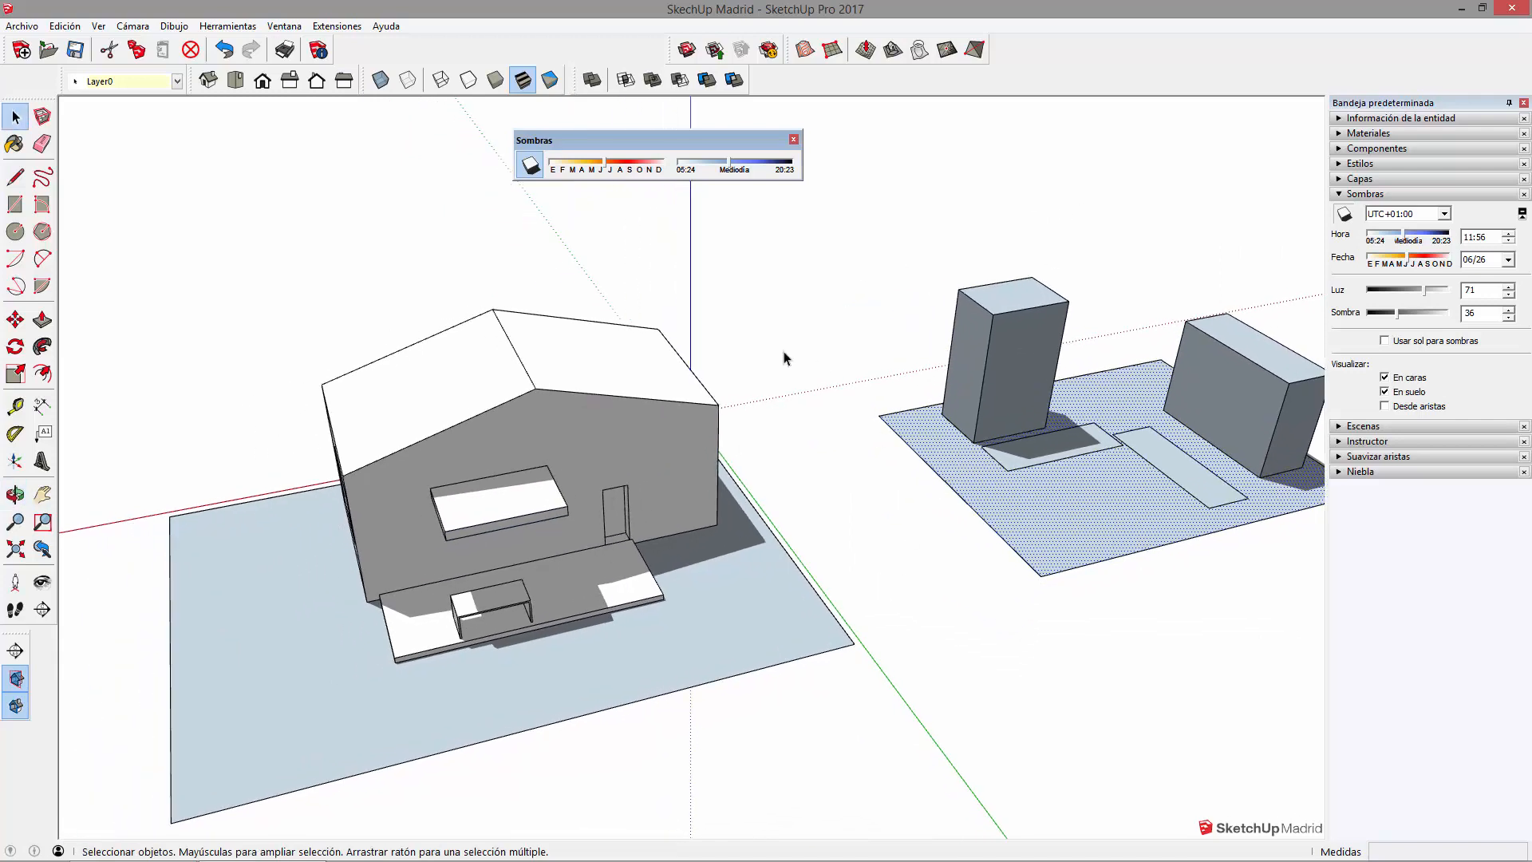
scroll(784, 358, "down", 2)
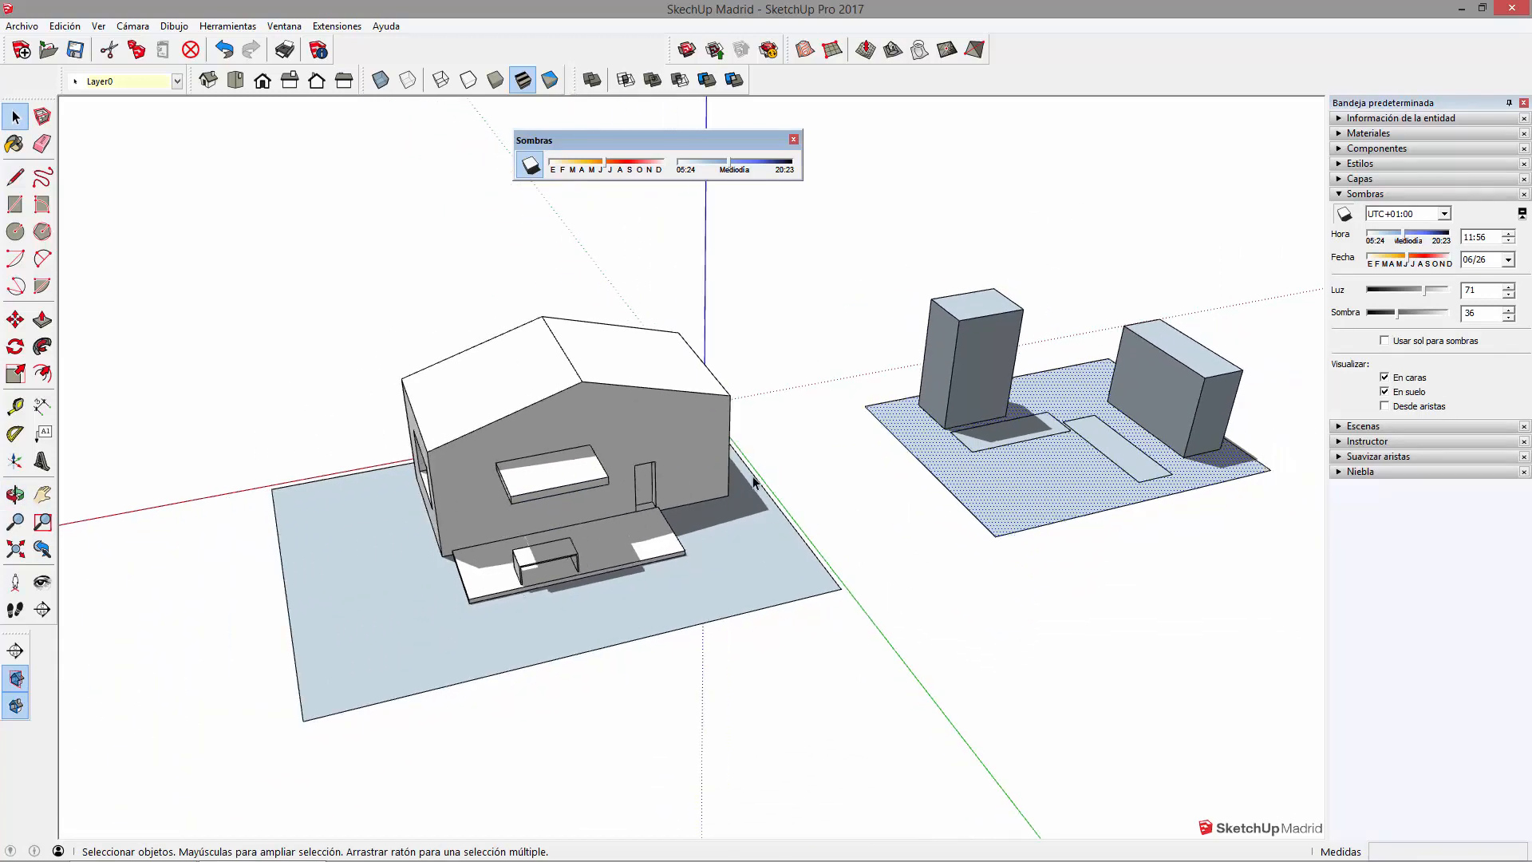
scroll(806, 534, "down", 2)
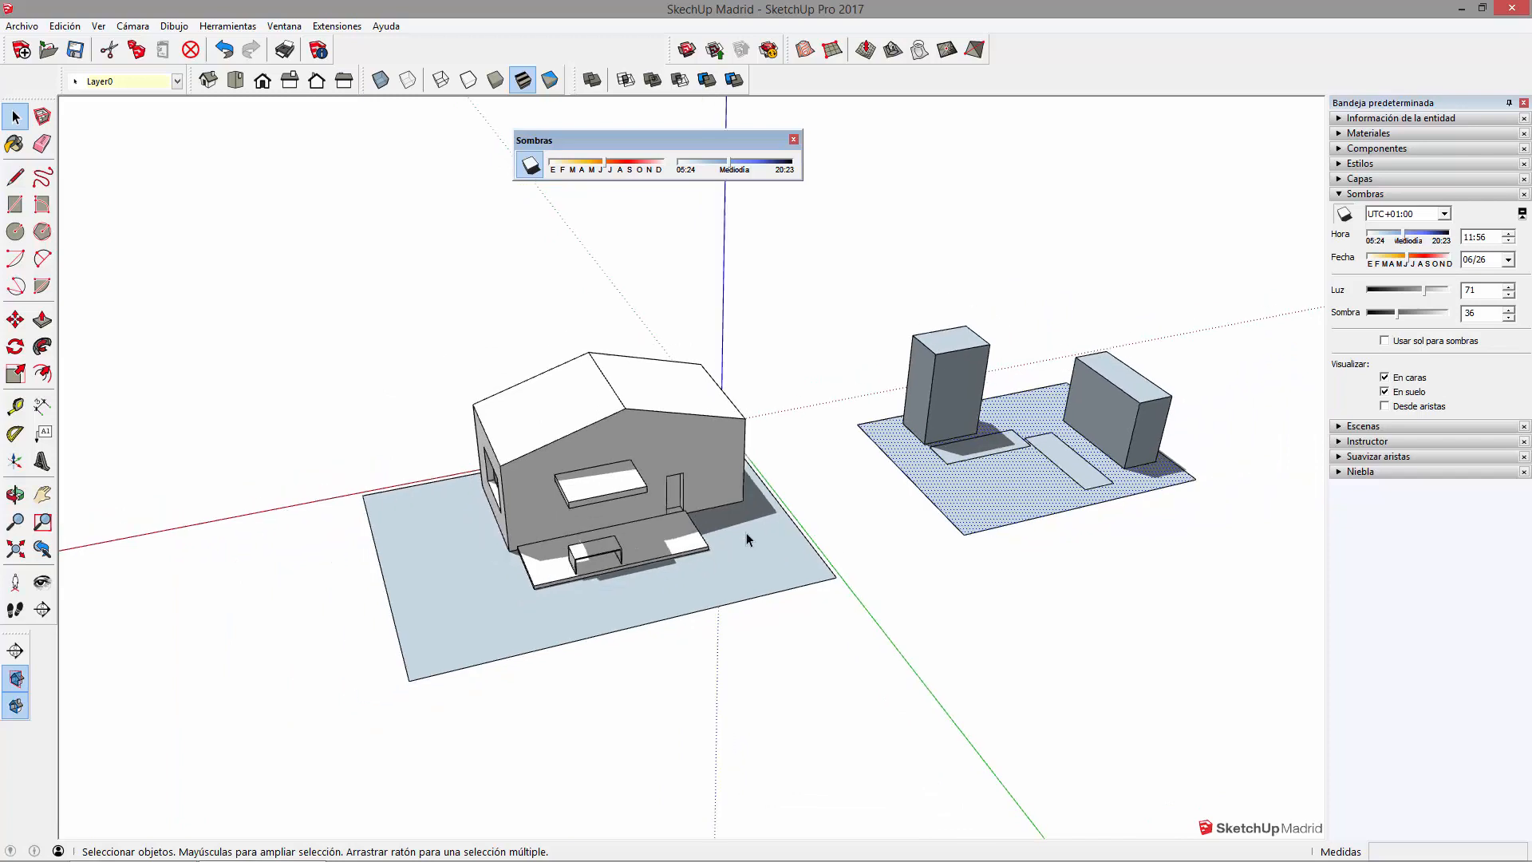
scroll(786, 343, "down", 3)
middle_click_drag(800, 567, 913, 577)
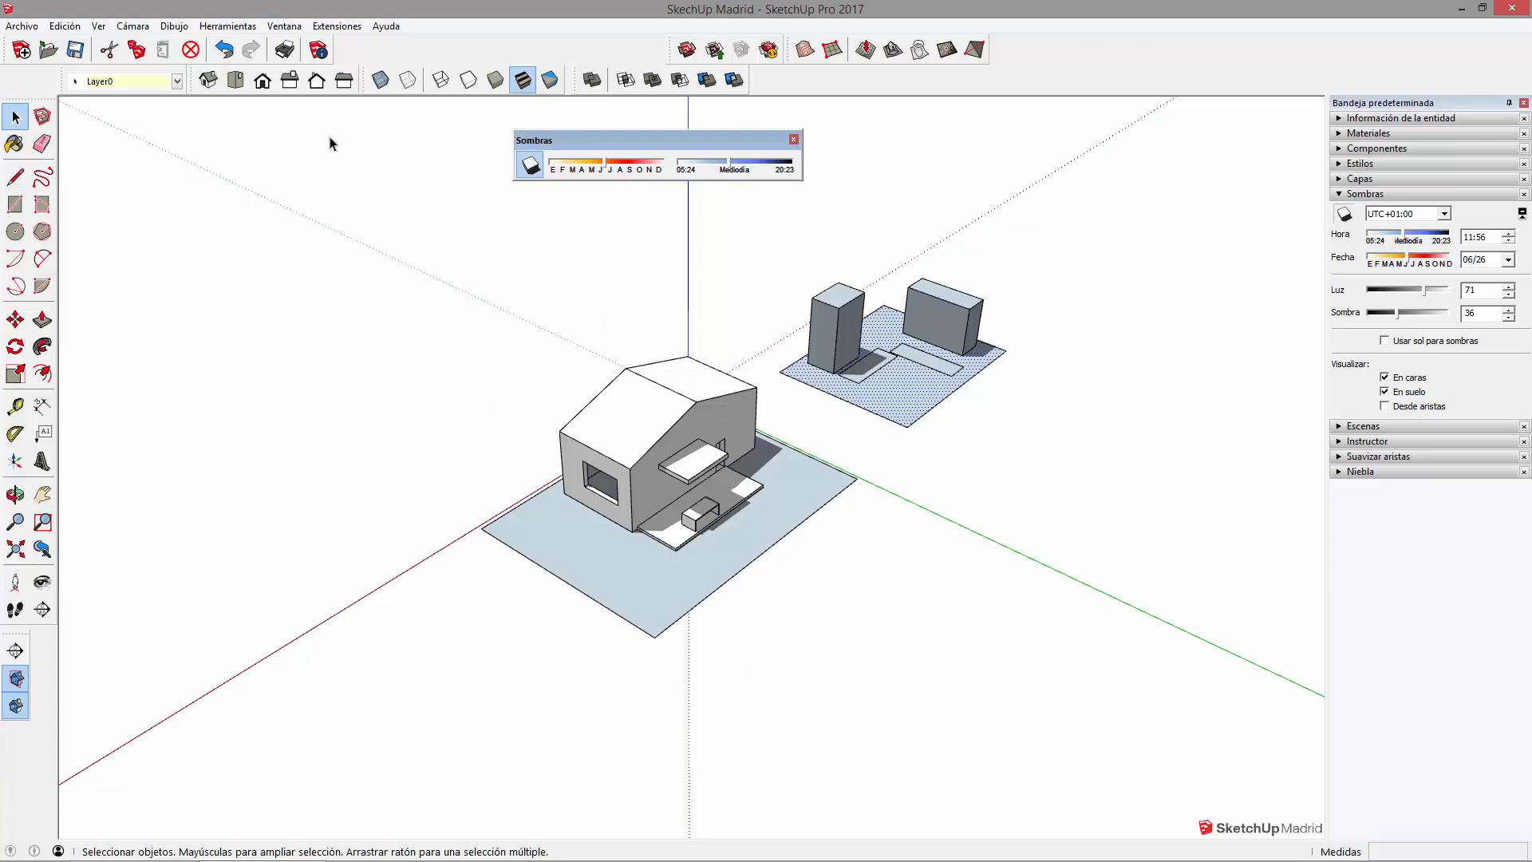
- Open the model information at the Geolocalización settings and place the dialog clear of the house
left_click(286, 26)
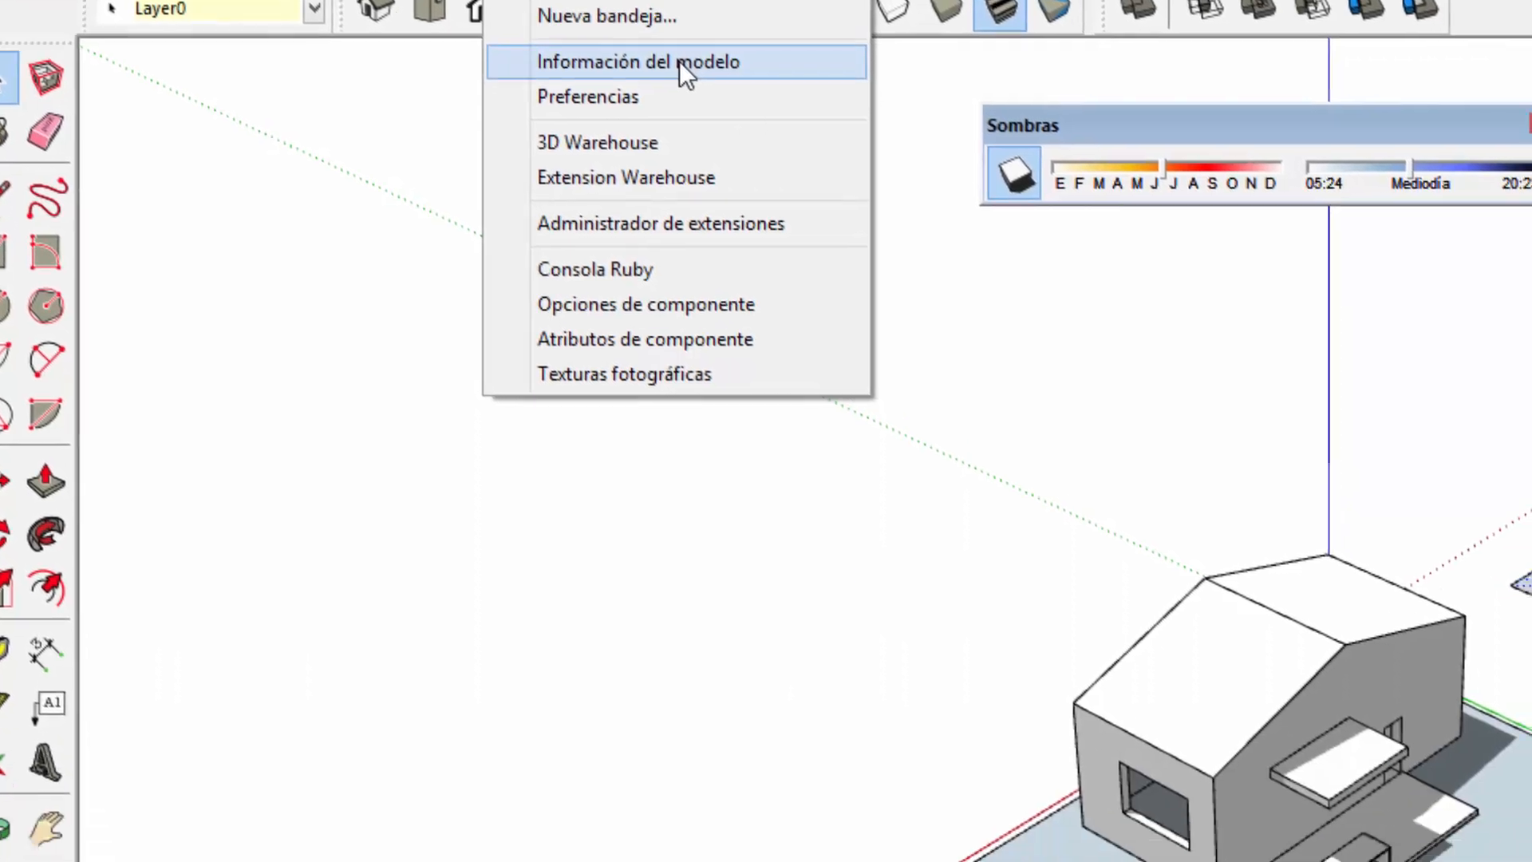
left_click(678, 60)
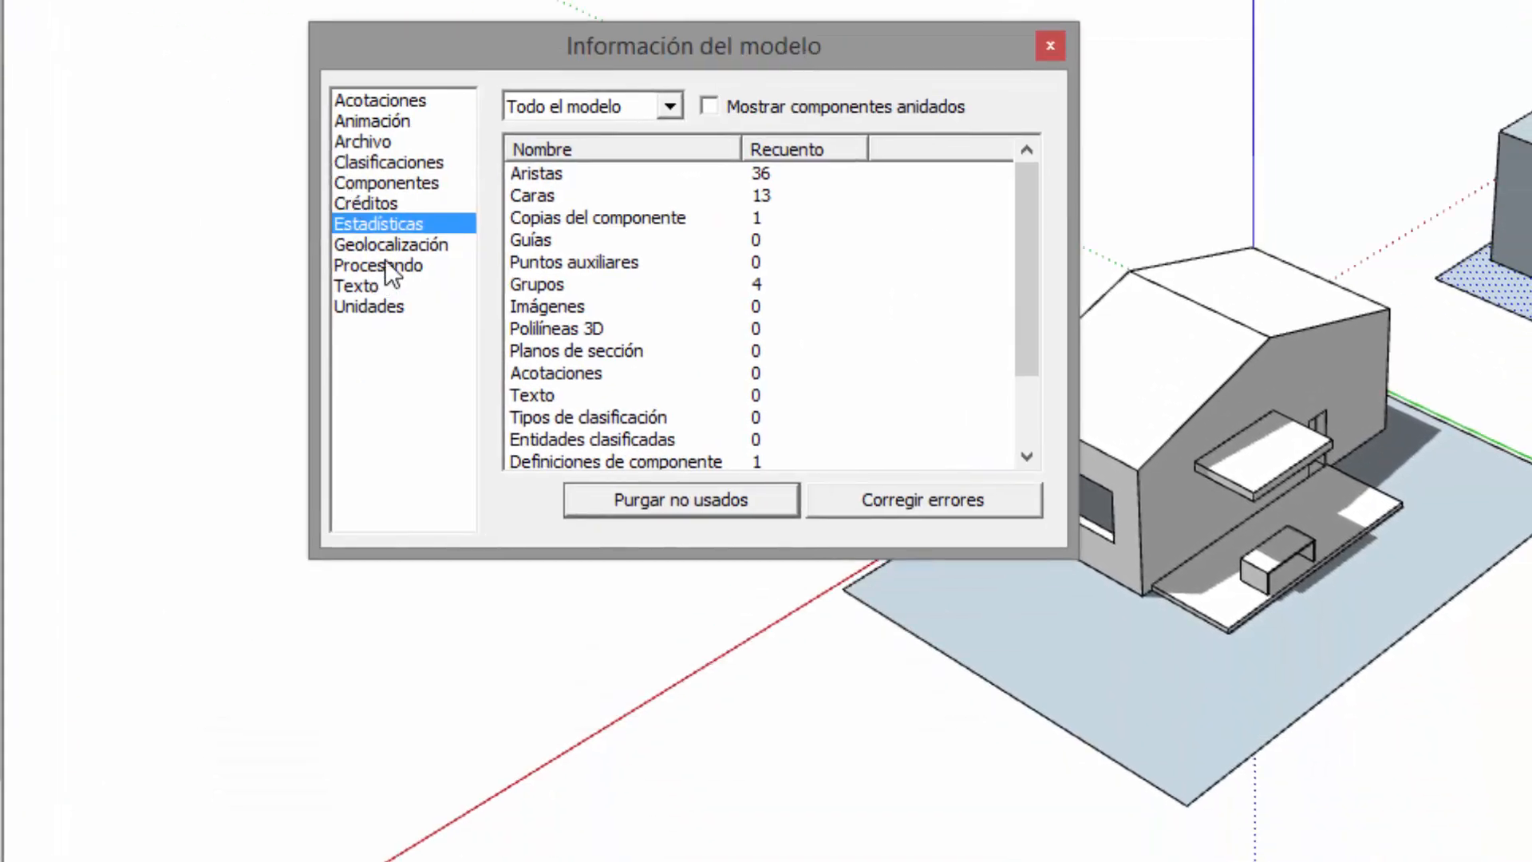
left_click(395, 243)
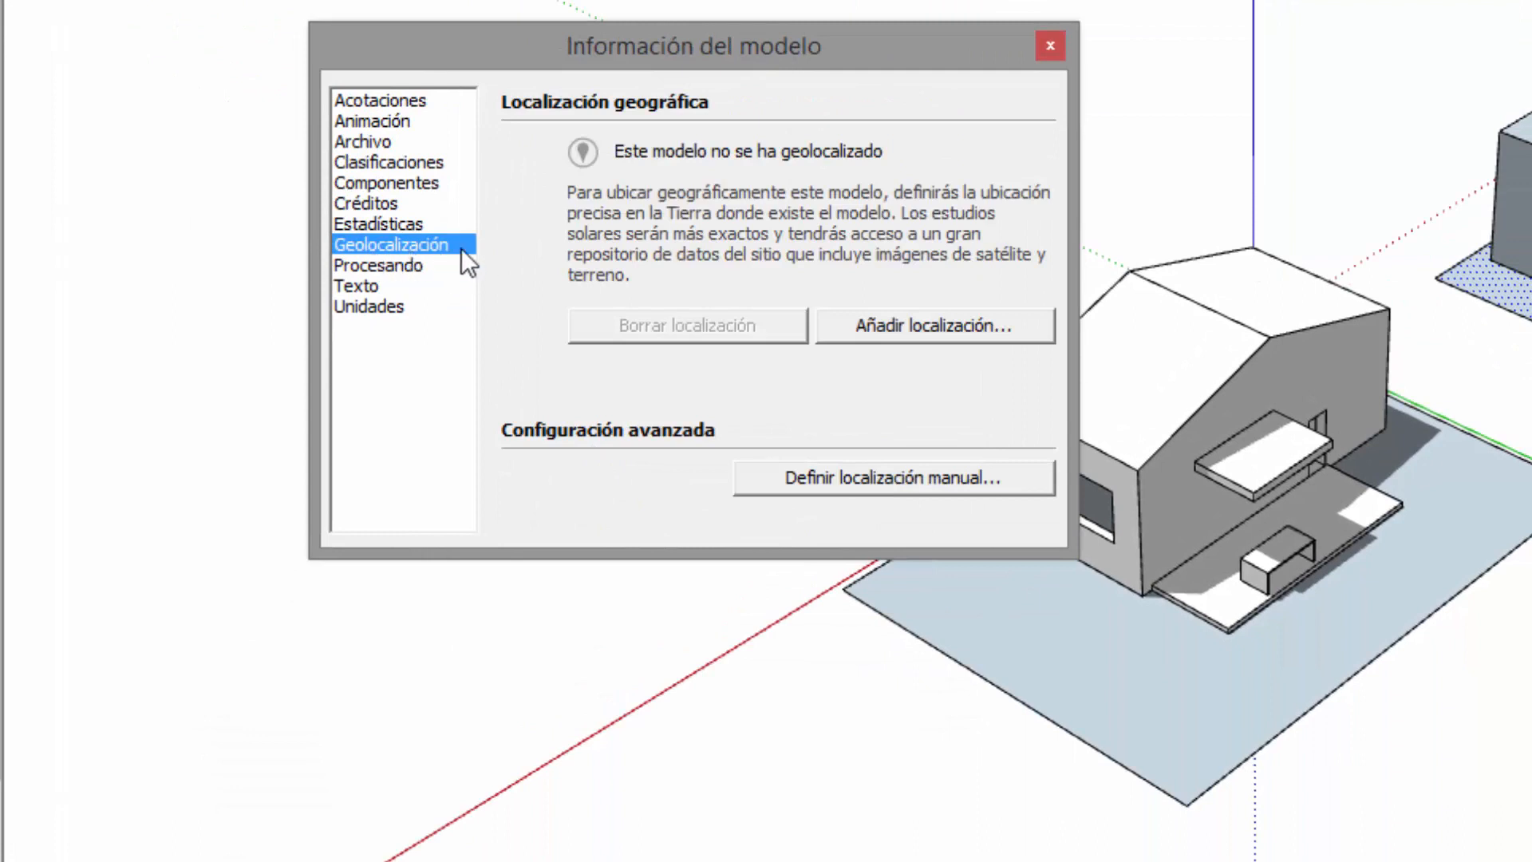
left_click_drag(649, 48, 380, 73)
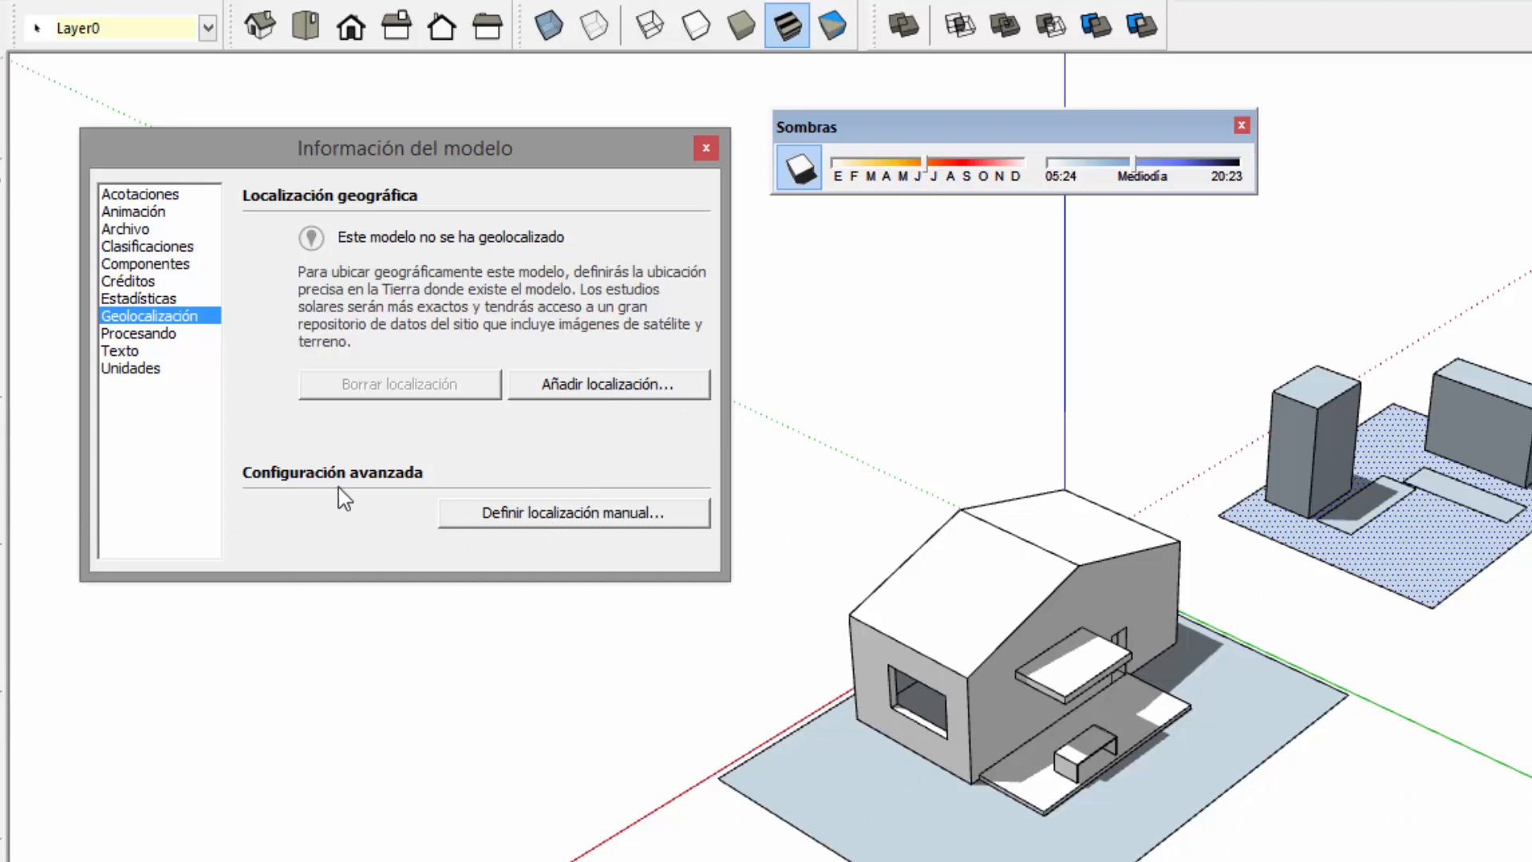
- Inspect the Latitud and Longitud values in the manual geolocation definition and close it without changes
left_click(579, 520)
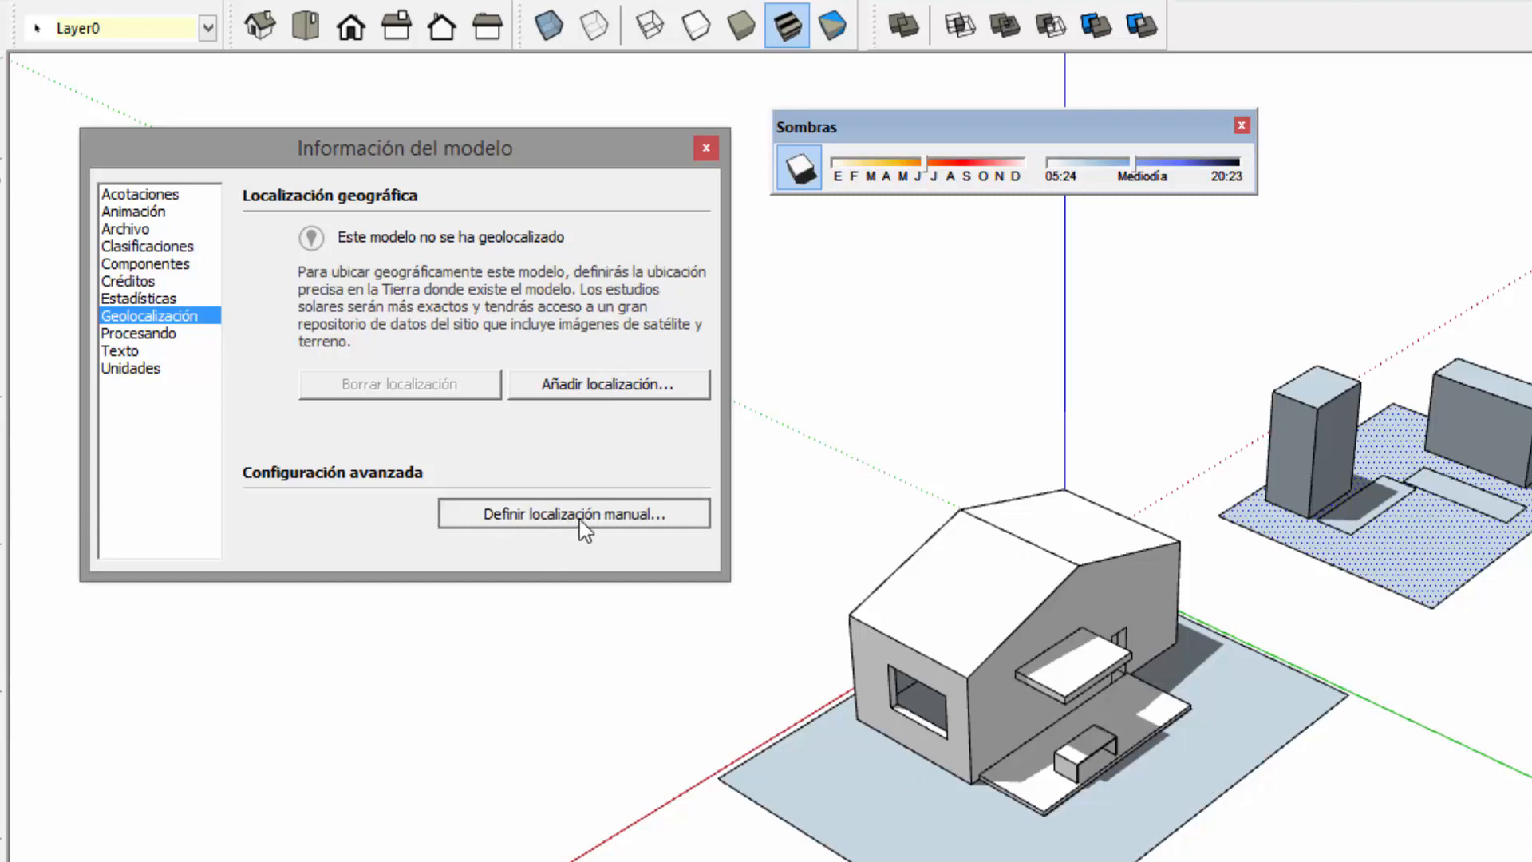
left_click_drag(576, 248, 1154, 233)
left_click_drag(997, 367, 1087, 367)
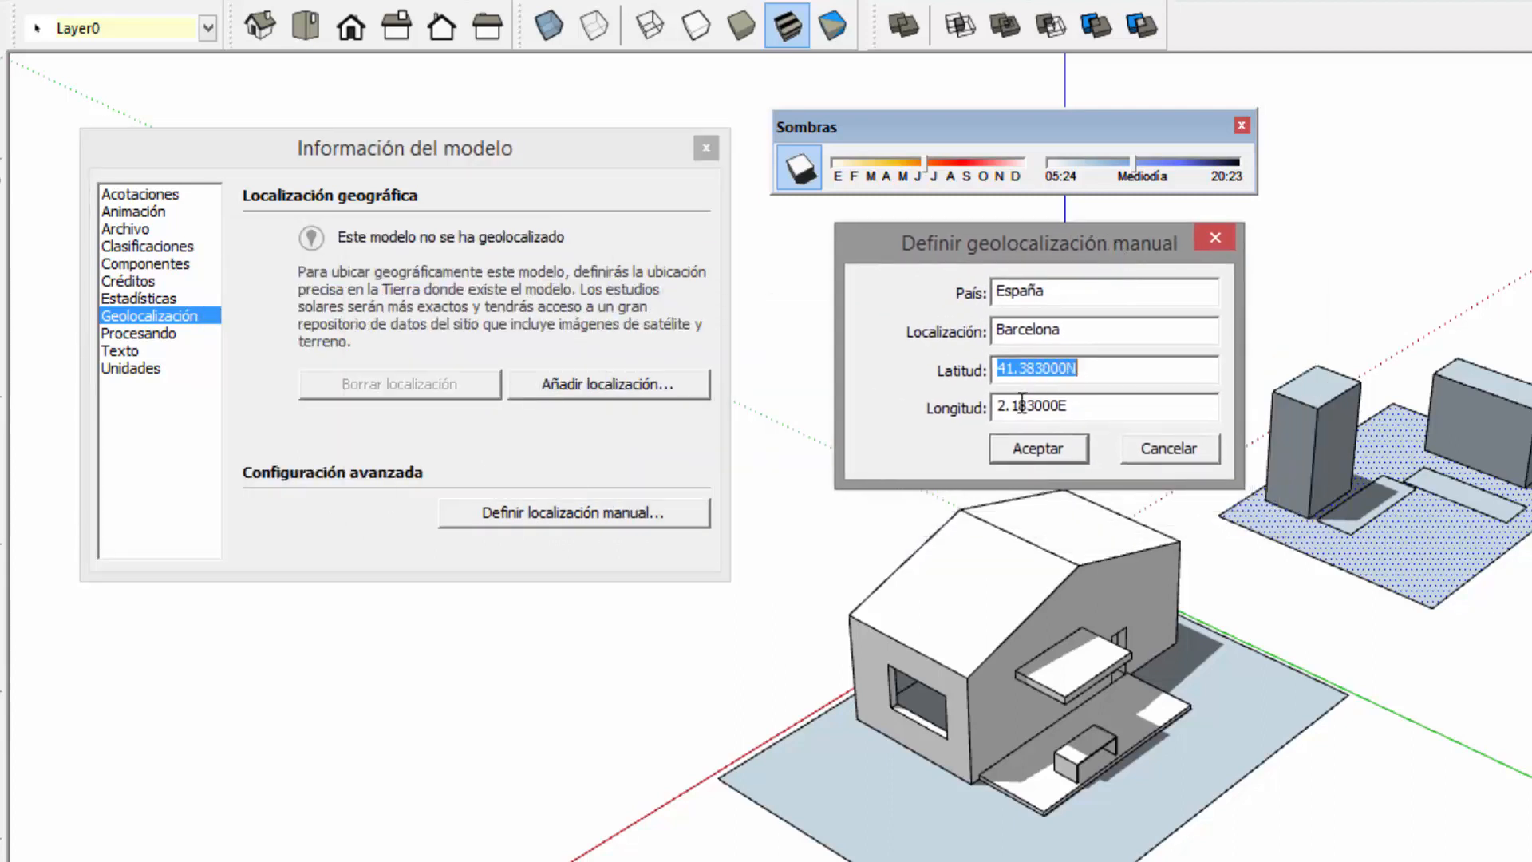
left_click_drag(998, 405, 1136, 405)
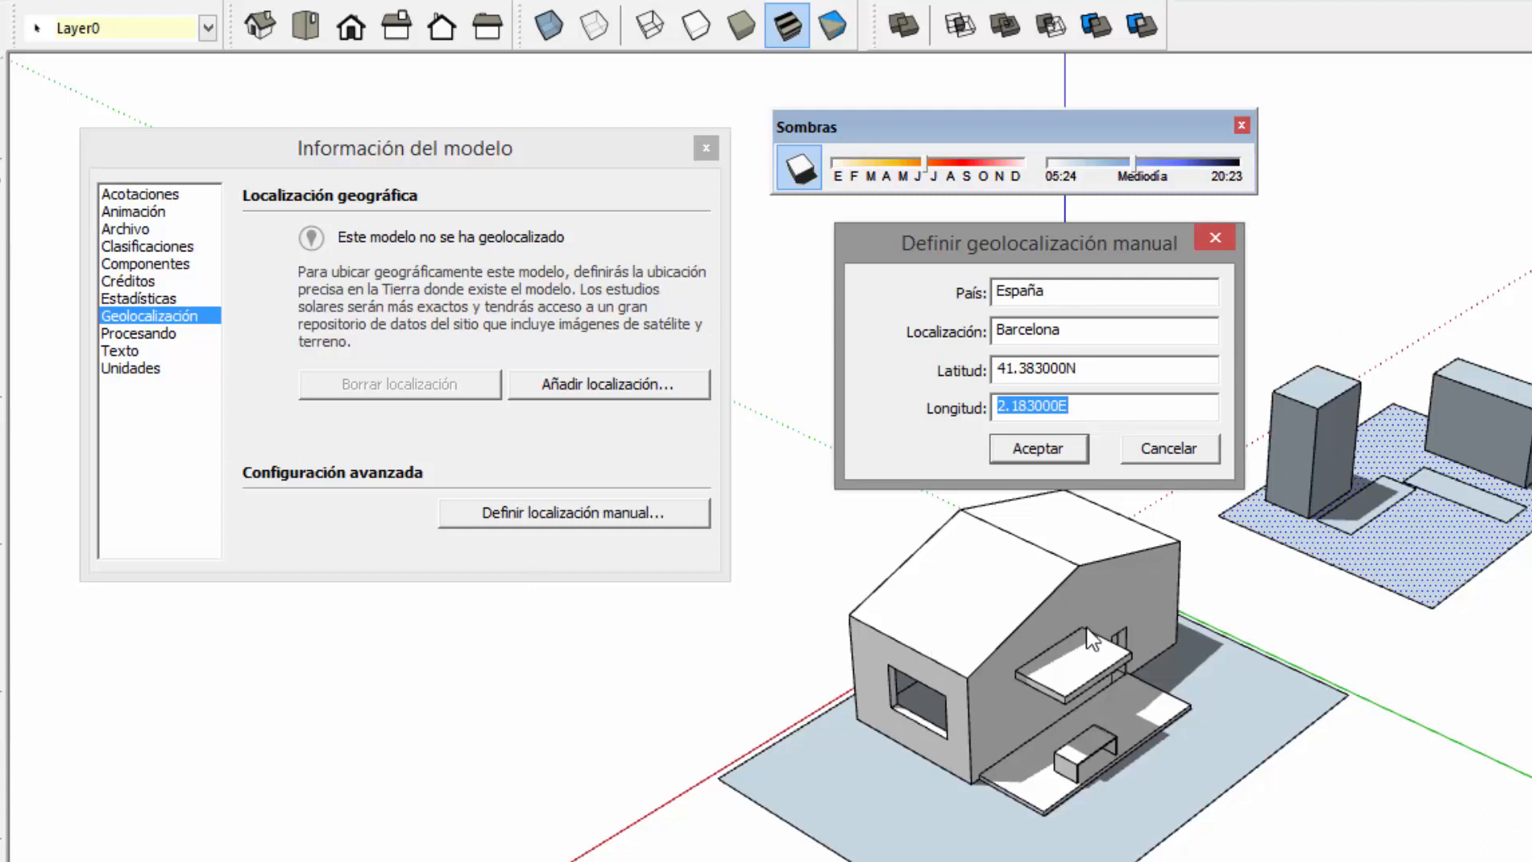
left_click_drag(978, 247, 953, 256)
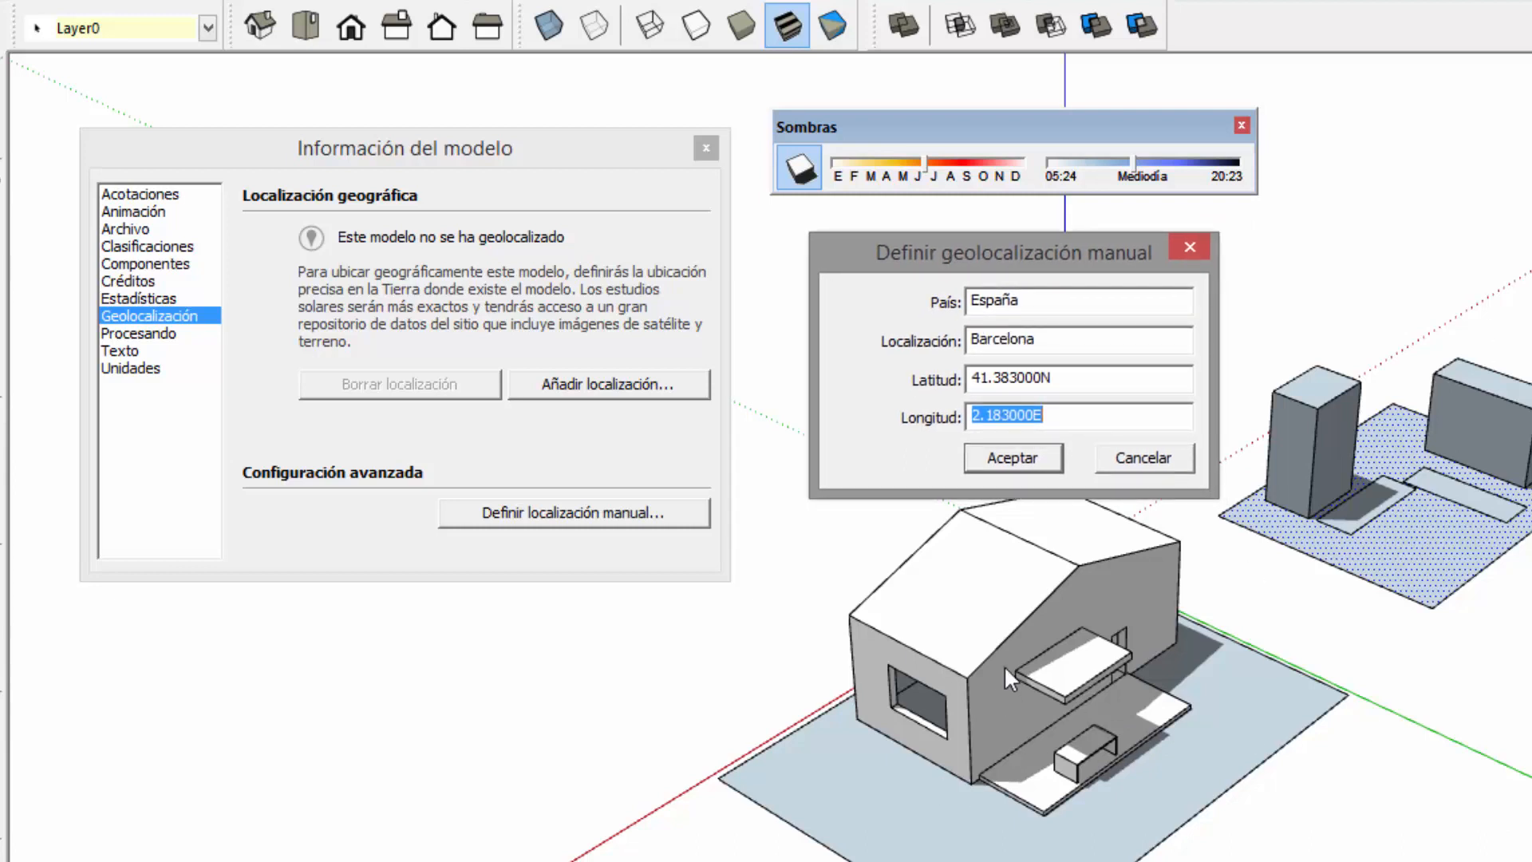
left_click_drag(973, 378, 957, 423)
left_click(1193, 249)
- Open the Añadir localización map and search for "puerta del sol, madrid"
left_click(645, 386)
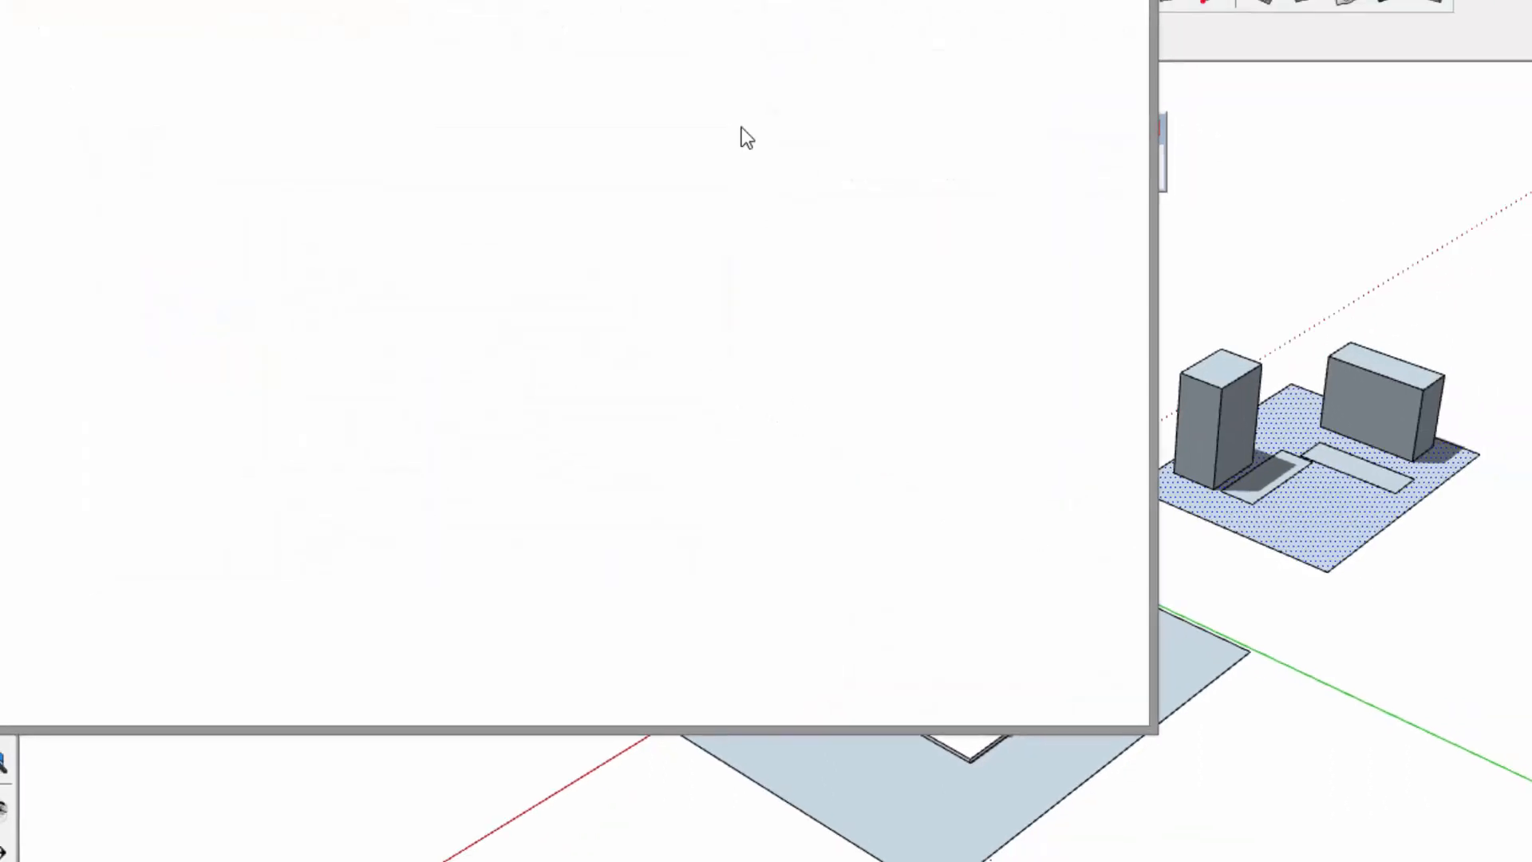
left_click_drag(737, 114, 1094, 205)
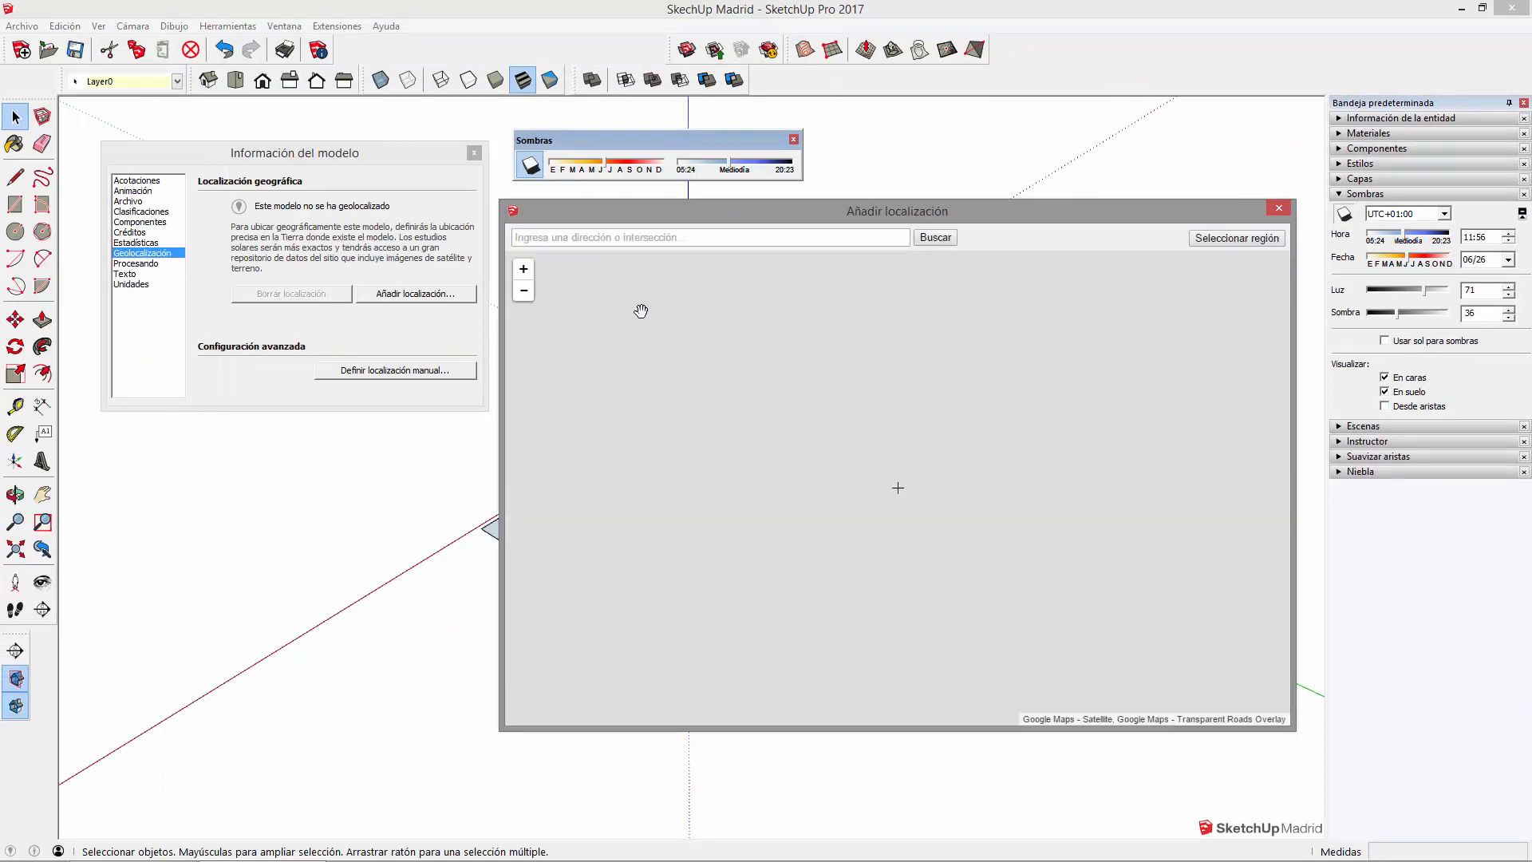
left_click(724, 239)
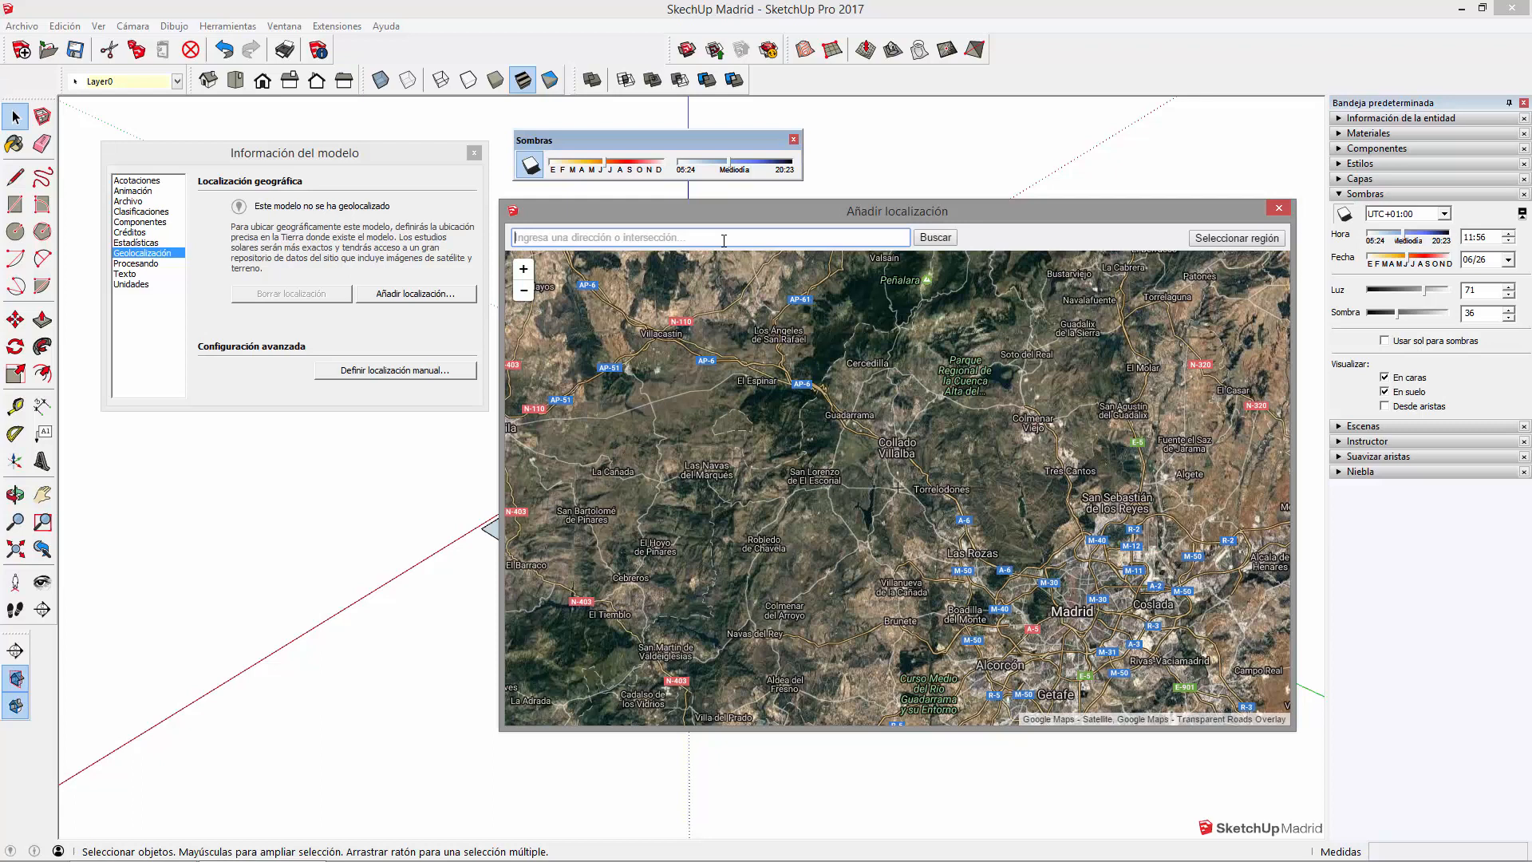
type("puerta del sol, madrid")
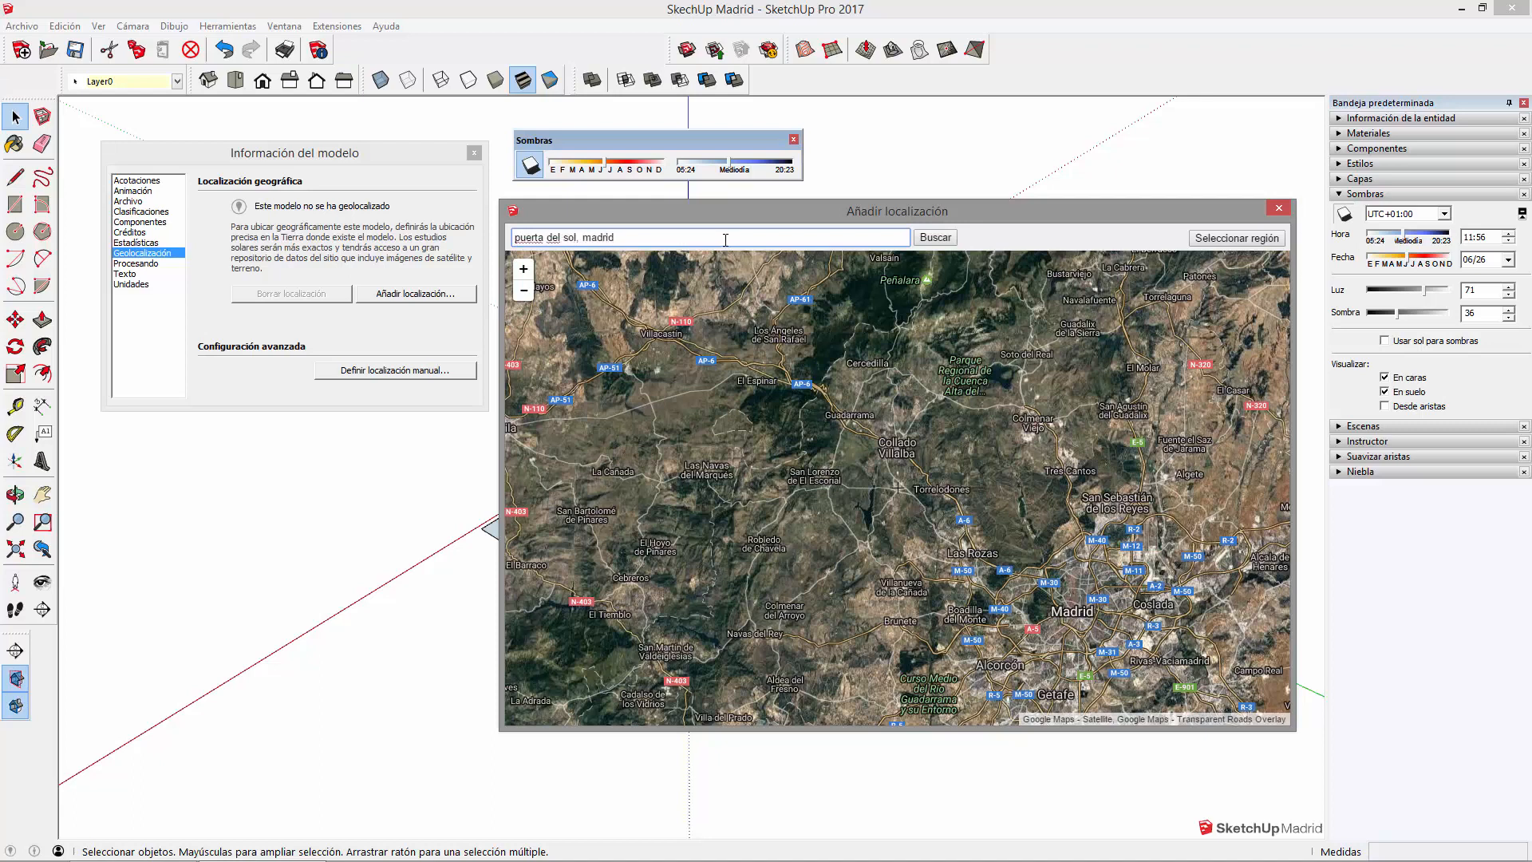
left_click(946, 238)
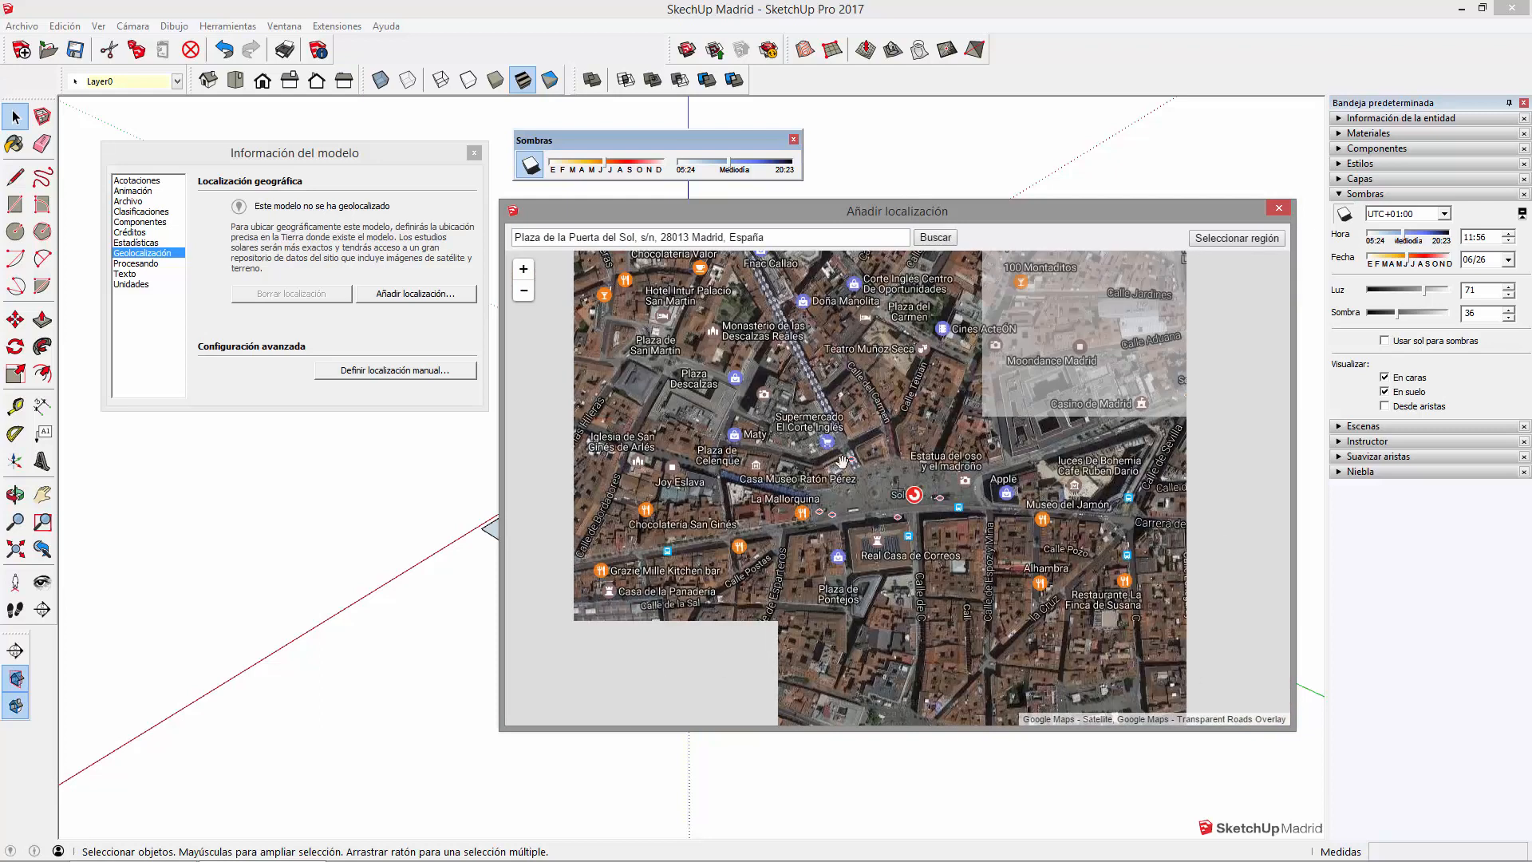
scroll(1061, 504, "up", 2)
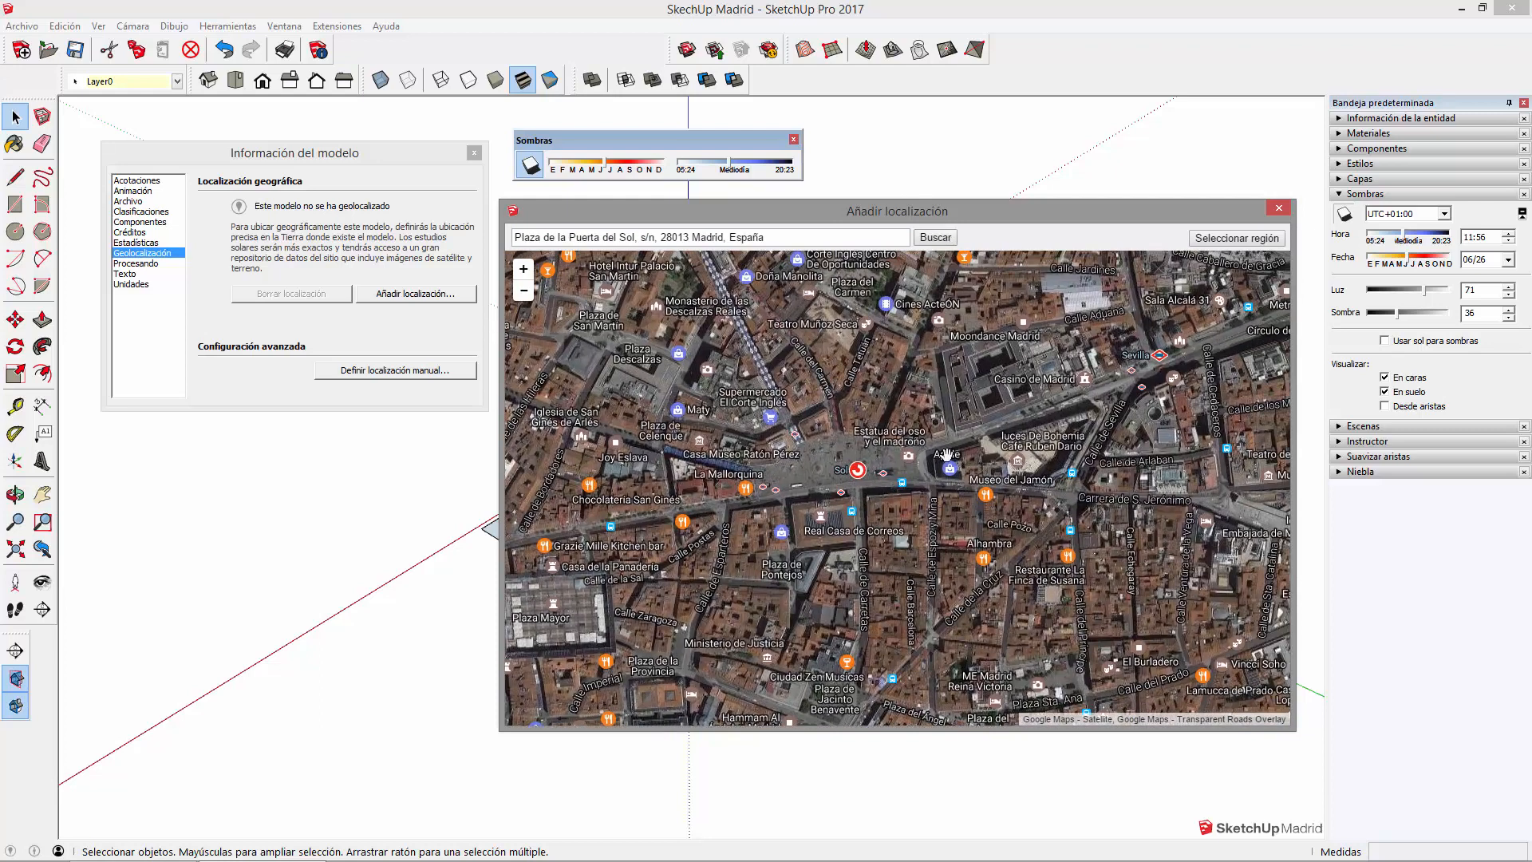
scroll(762, 492, "down", 2)
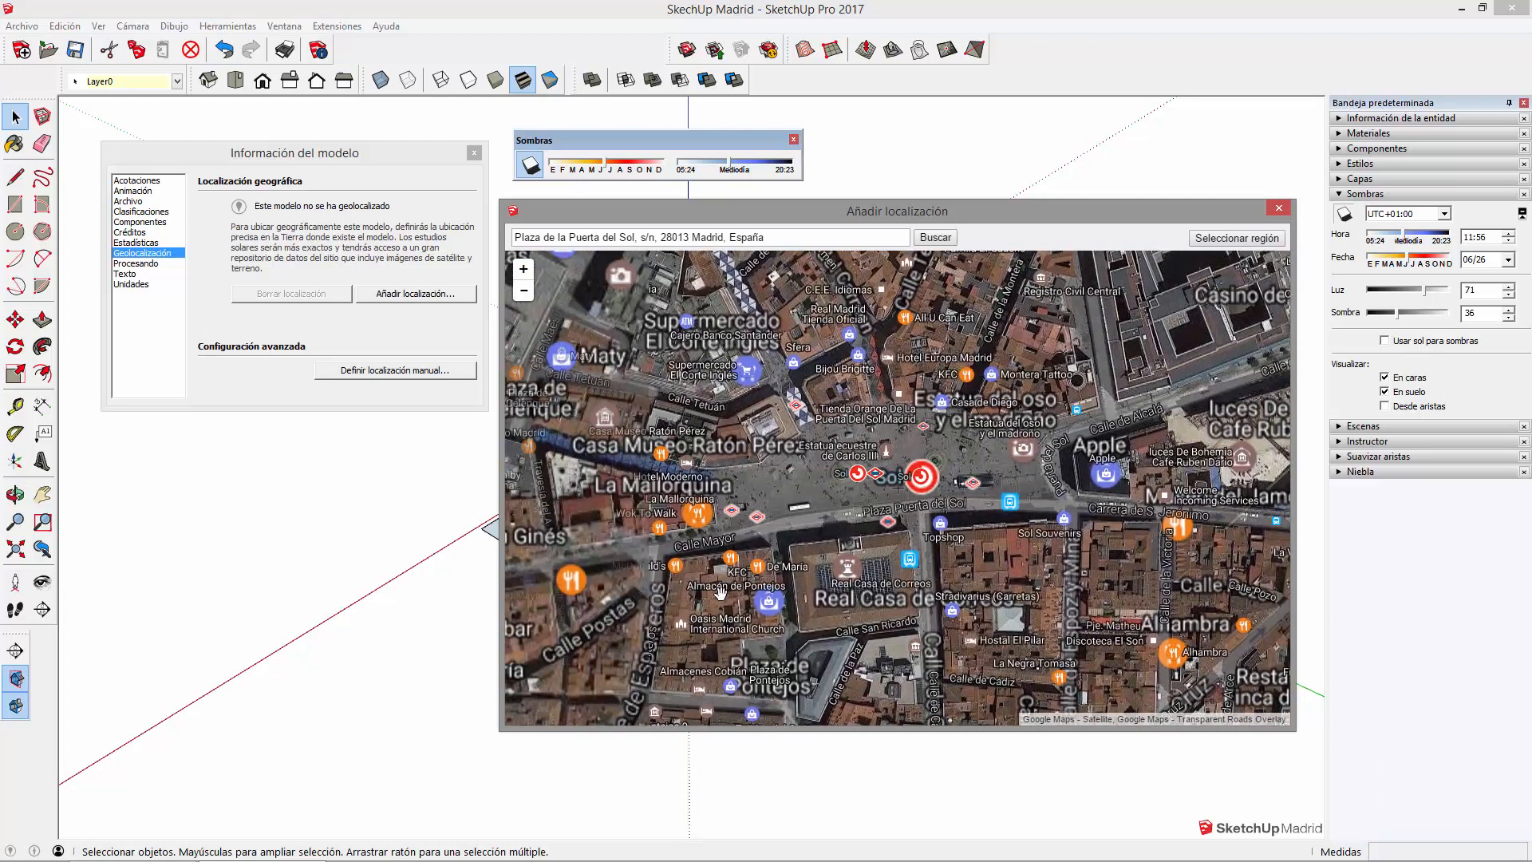
- Import the map region around Puerta del Sol as the model's location and move the Sombras toolbar clear of the imagery
left_click(1237, 237)
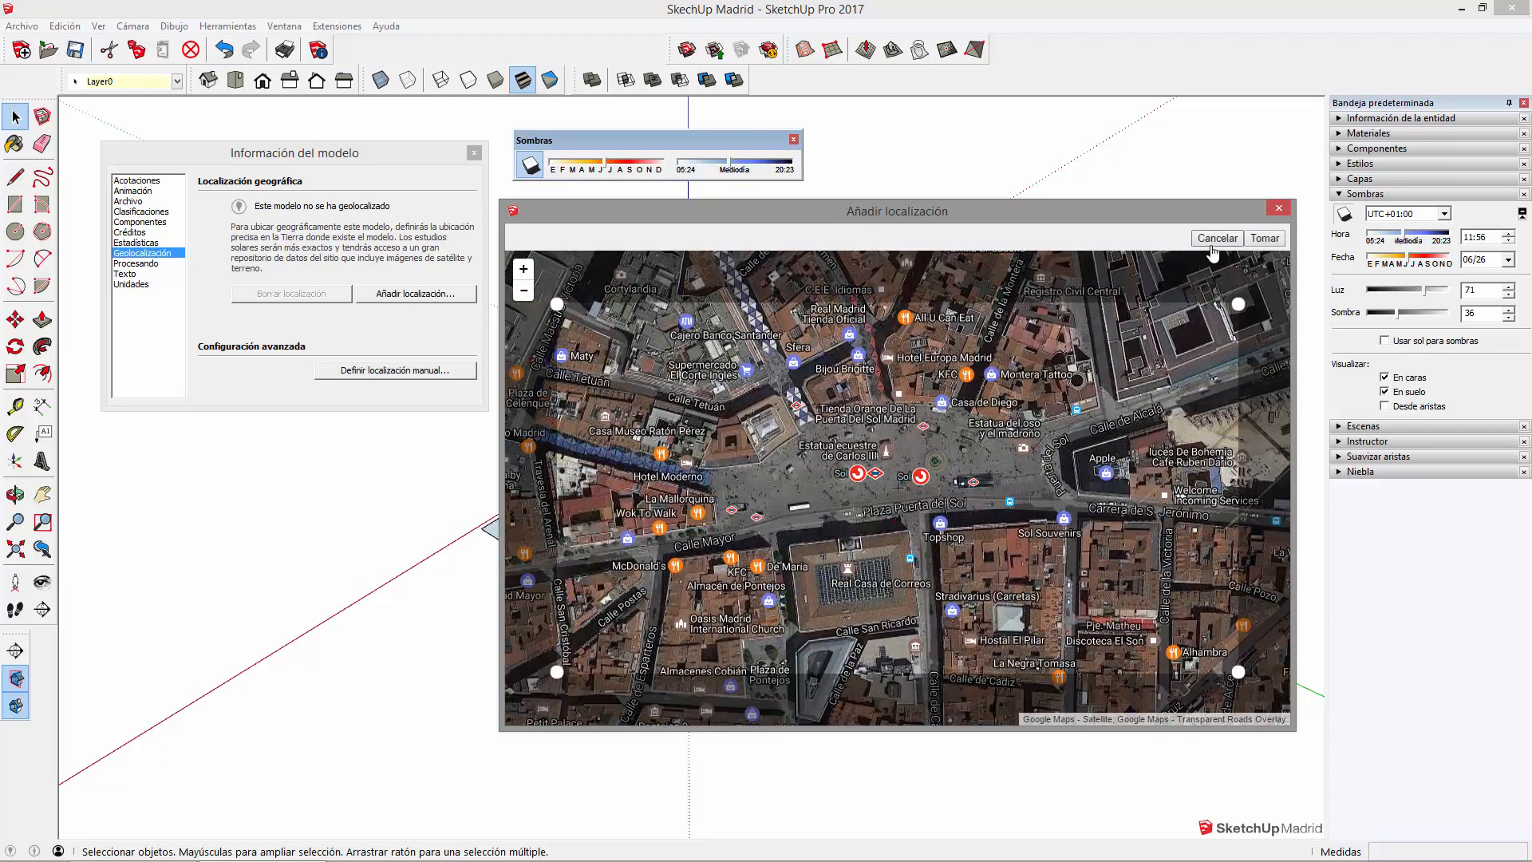
left_click(1217, 239)
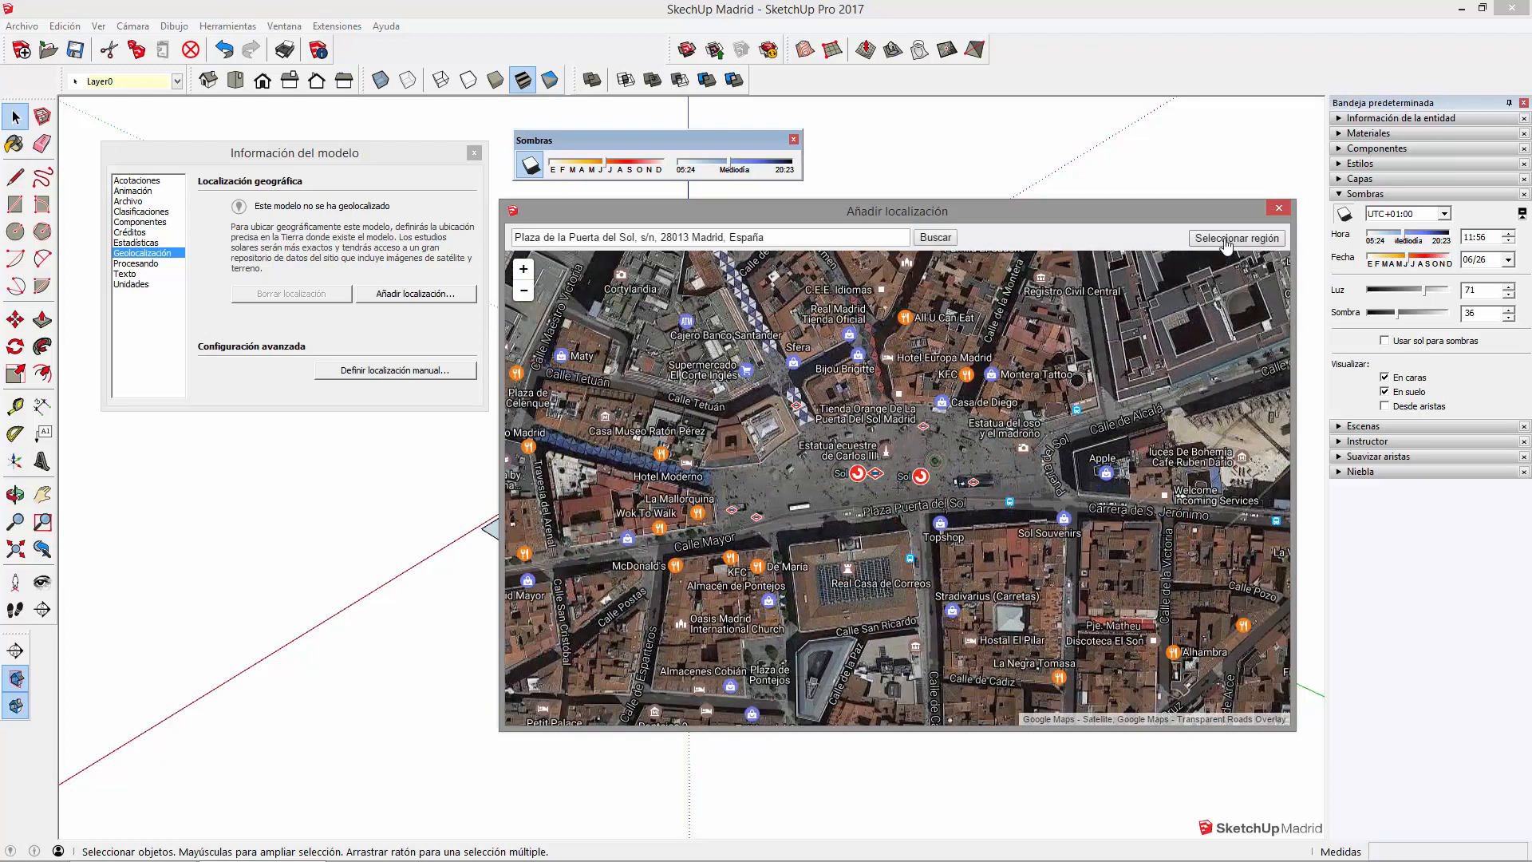
left_click(1238, 240)
mouse_move(916, 460)
left_mouse_down()
mouse_move(913, 430)
mouse_move(926, 450)
left_mouse_up()
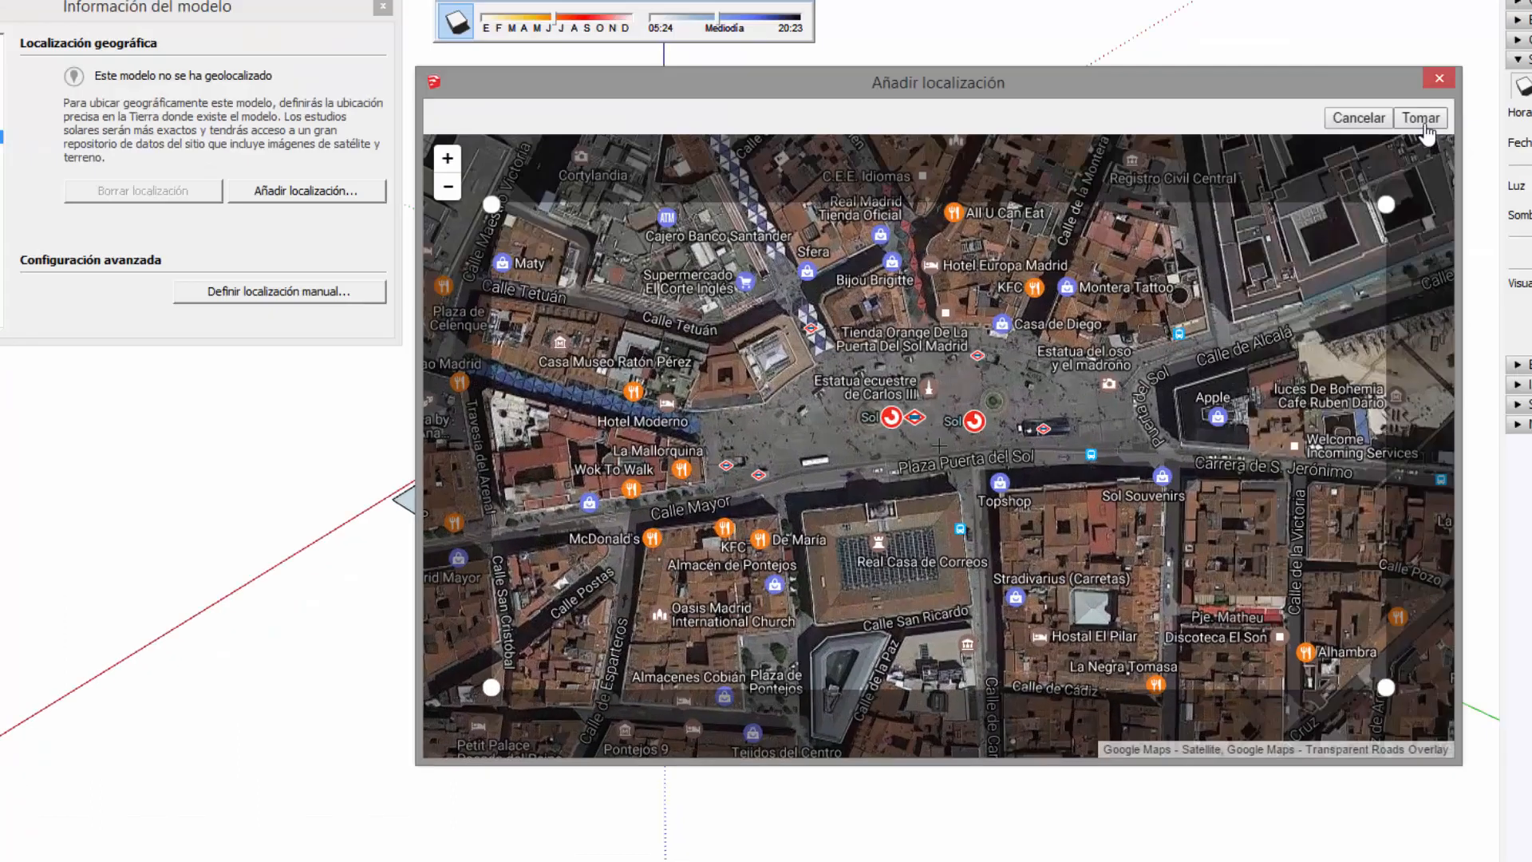
left_click(1424, 119)
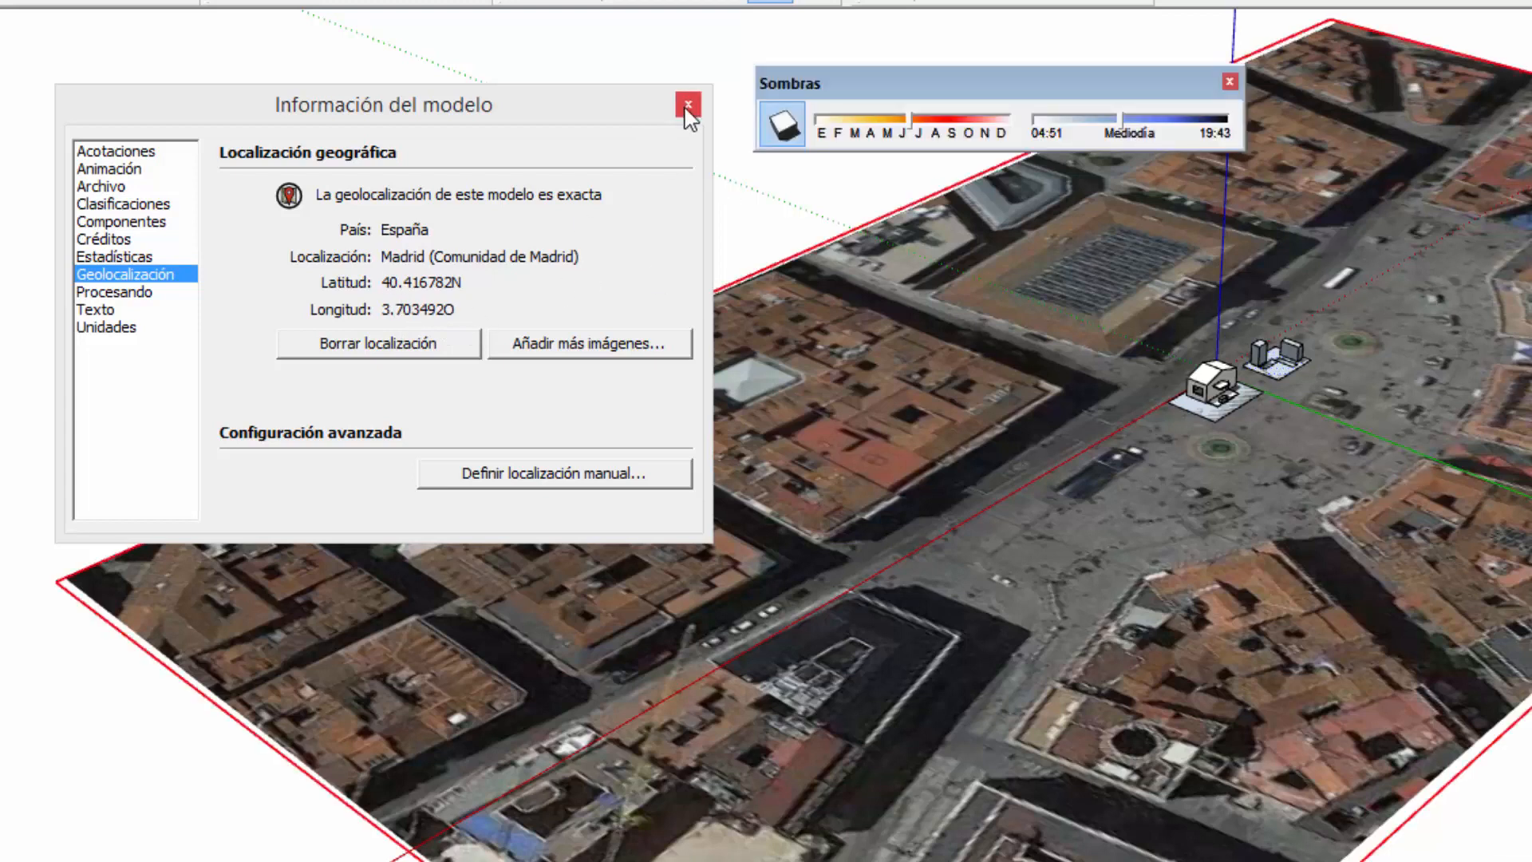
left_click(688, 104)
left_click_drag(949, 94, 372, 64)
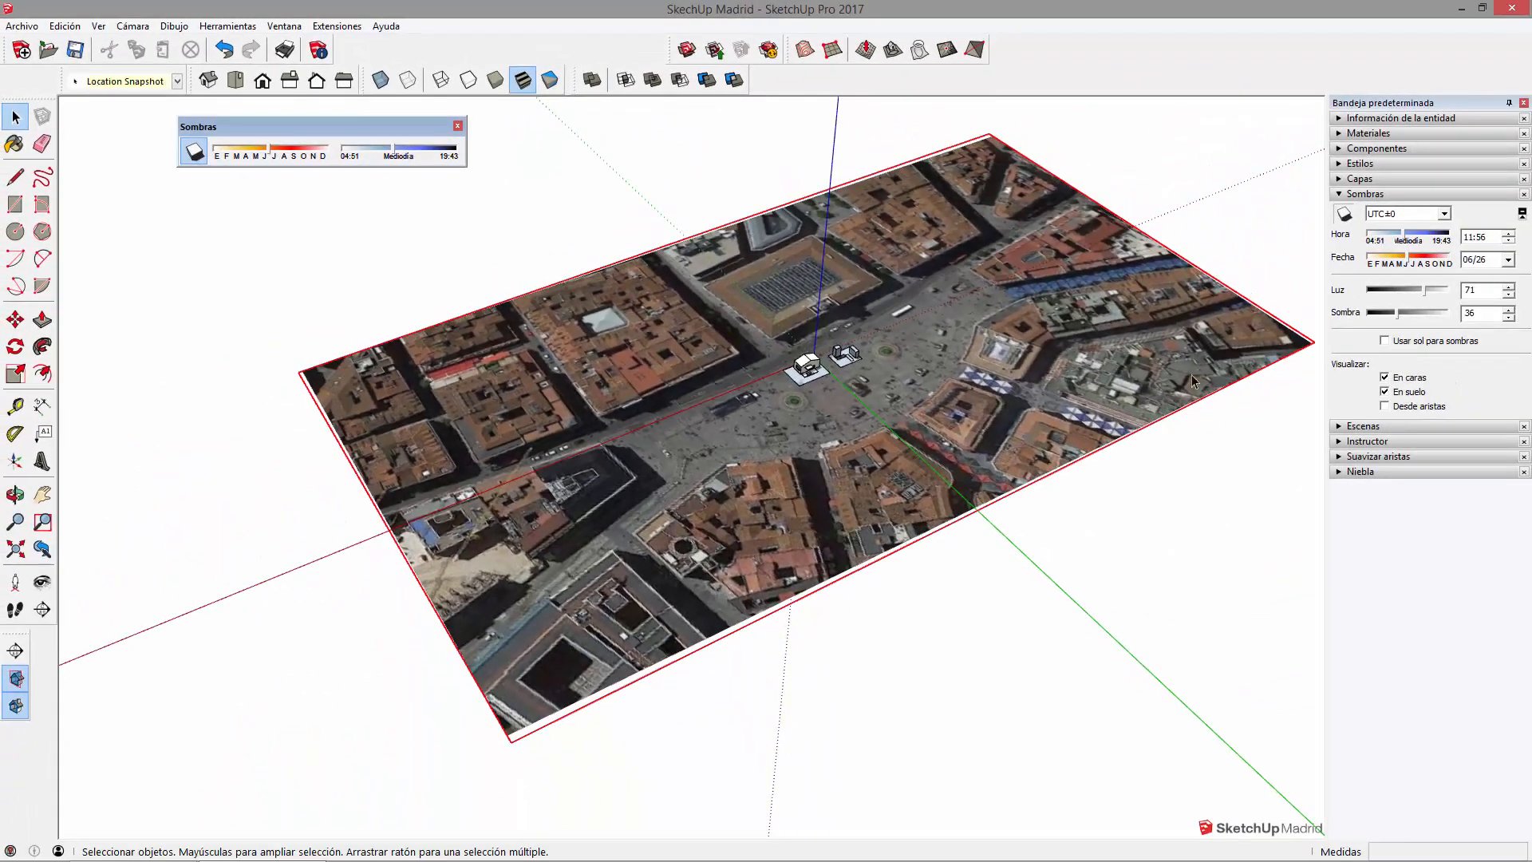
- Examine the house and test blocks on the imported Puerta del Sol imagery, from close up and across the whole plaza
middle_click_drag(1092, 488, 439, 441)
scroll(906, 538, "up", 8)
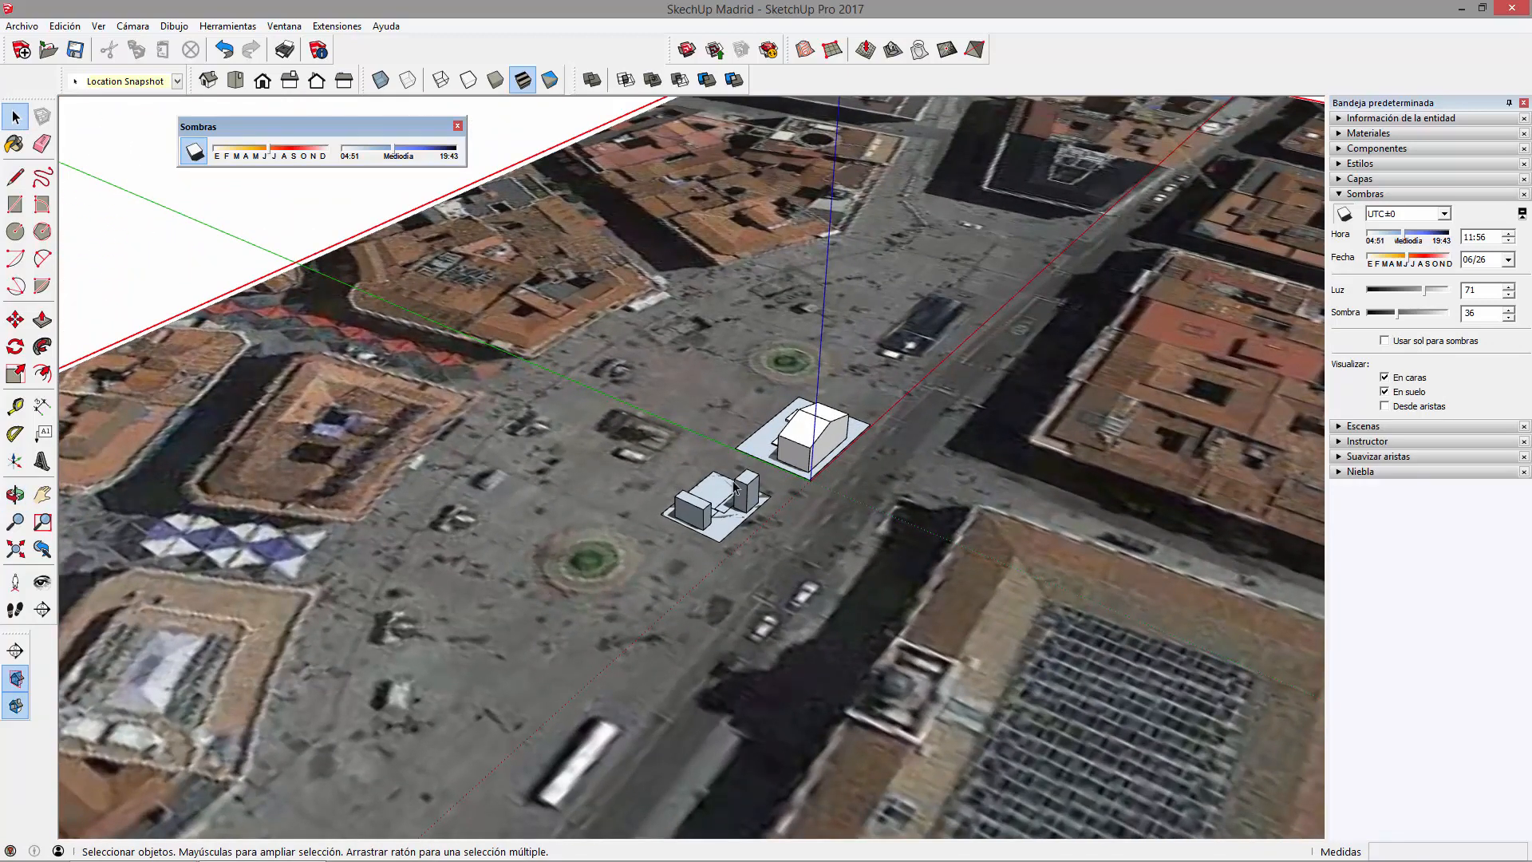
scroll(480, 472, "down", 2)
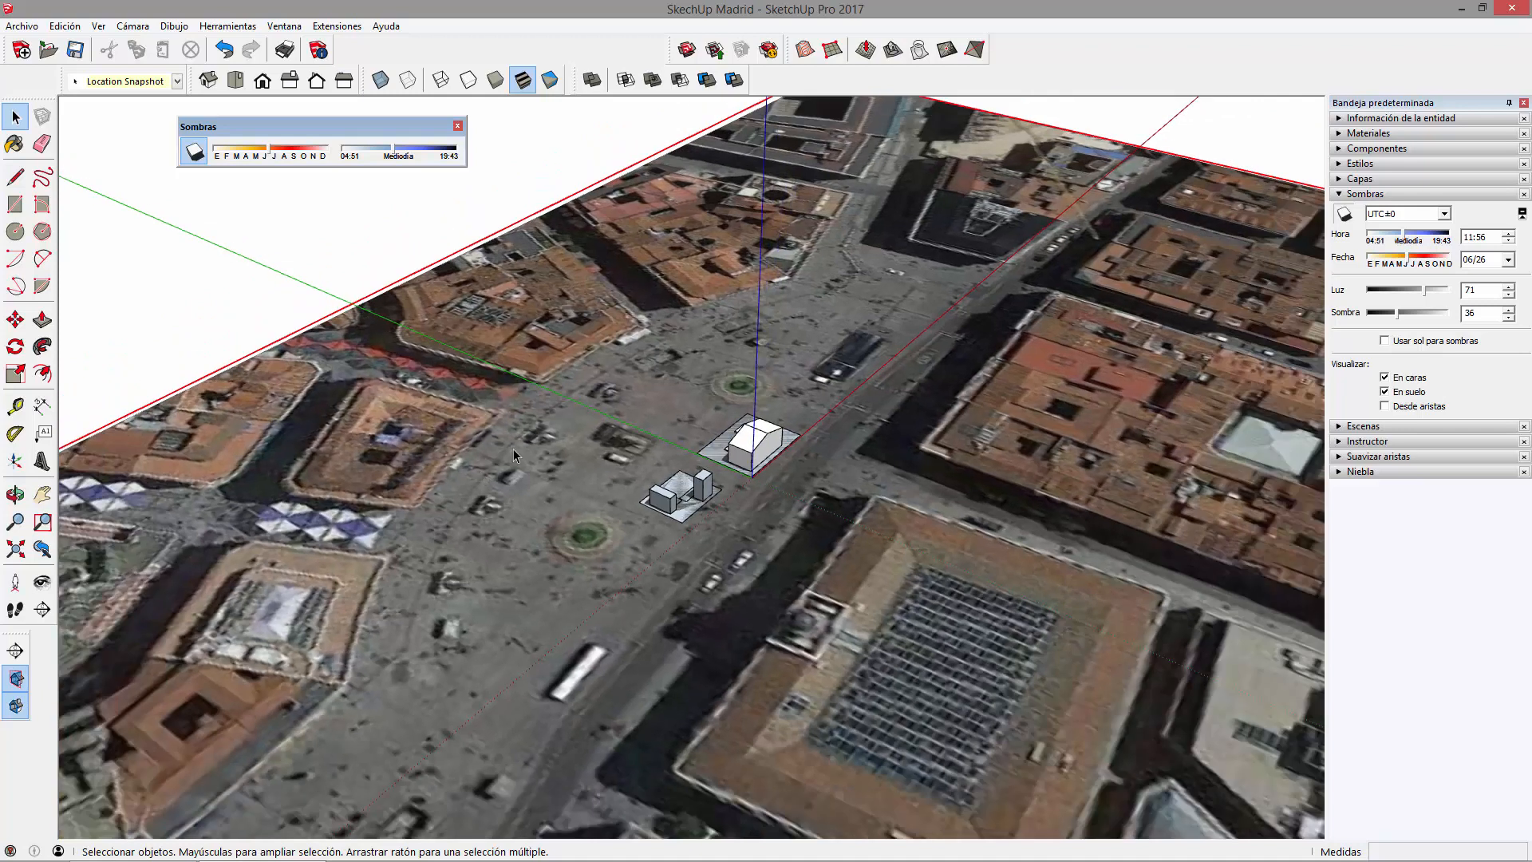
middle_click_drag(566, 266, 961, 518)
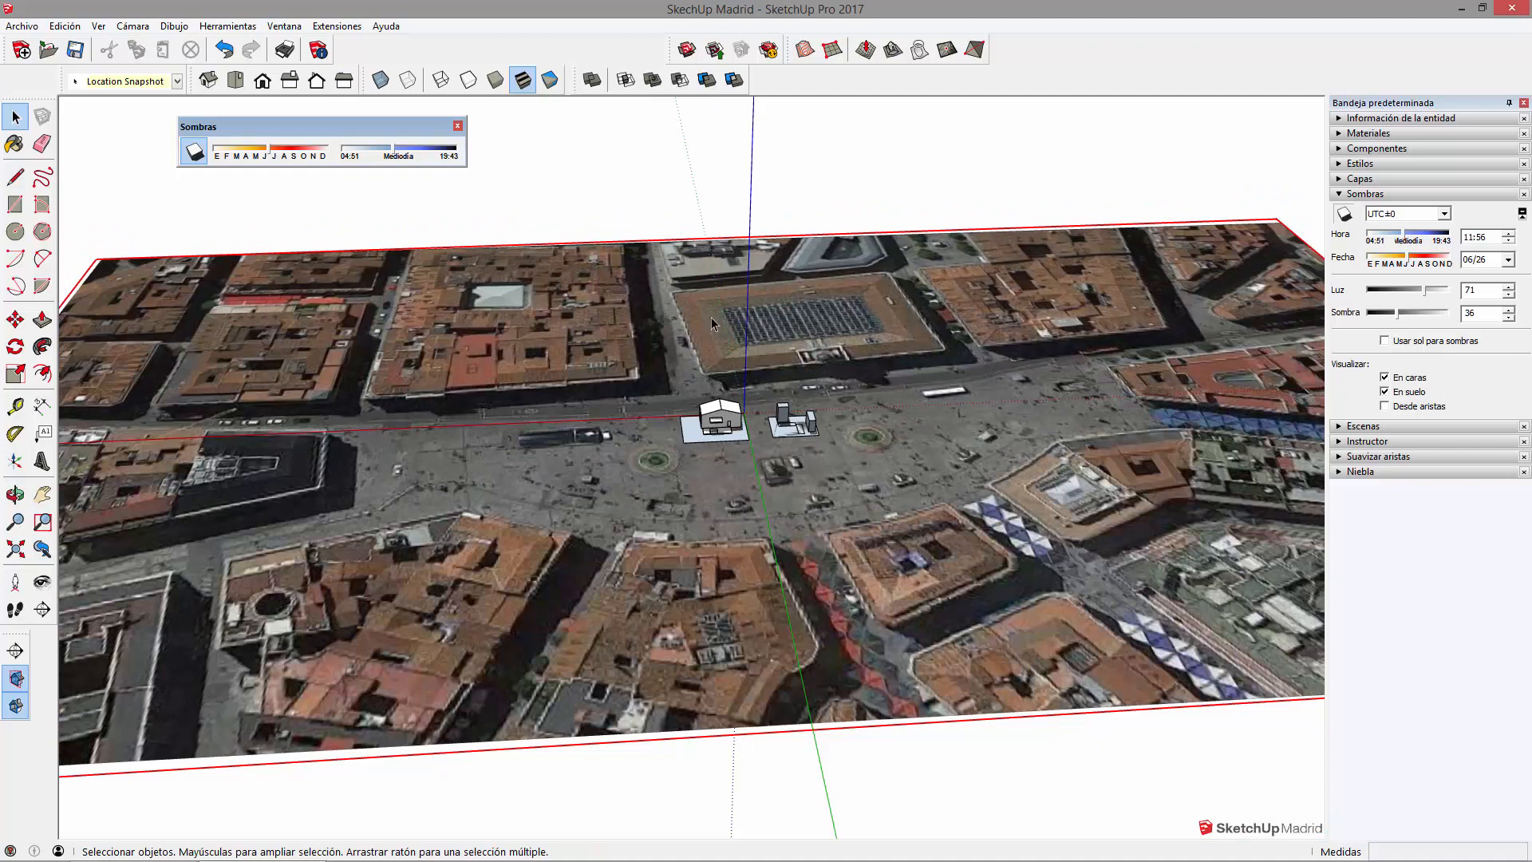
middle_click_drag(711, 317, 810, 533)
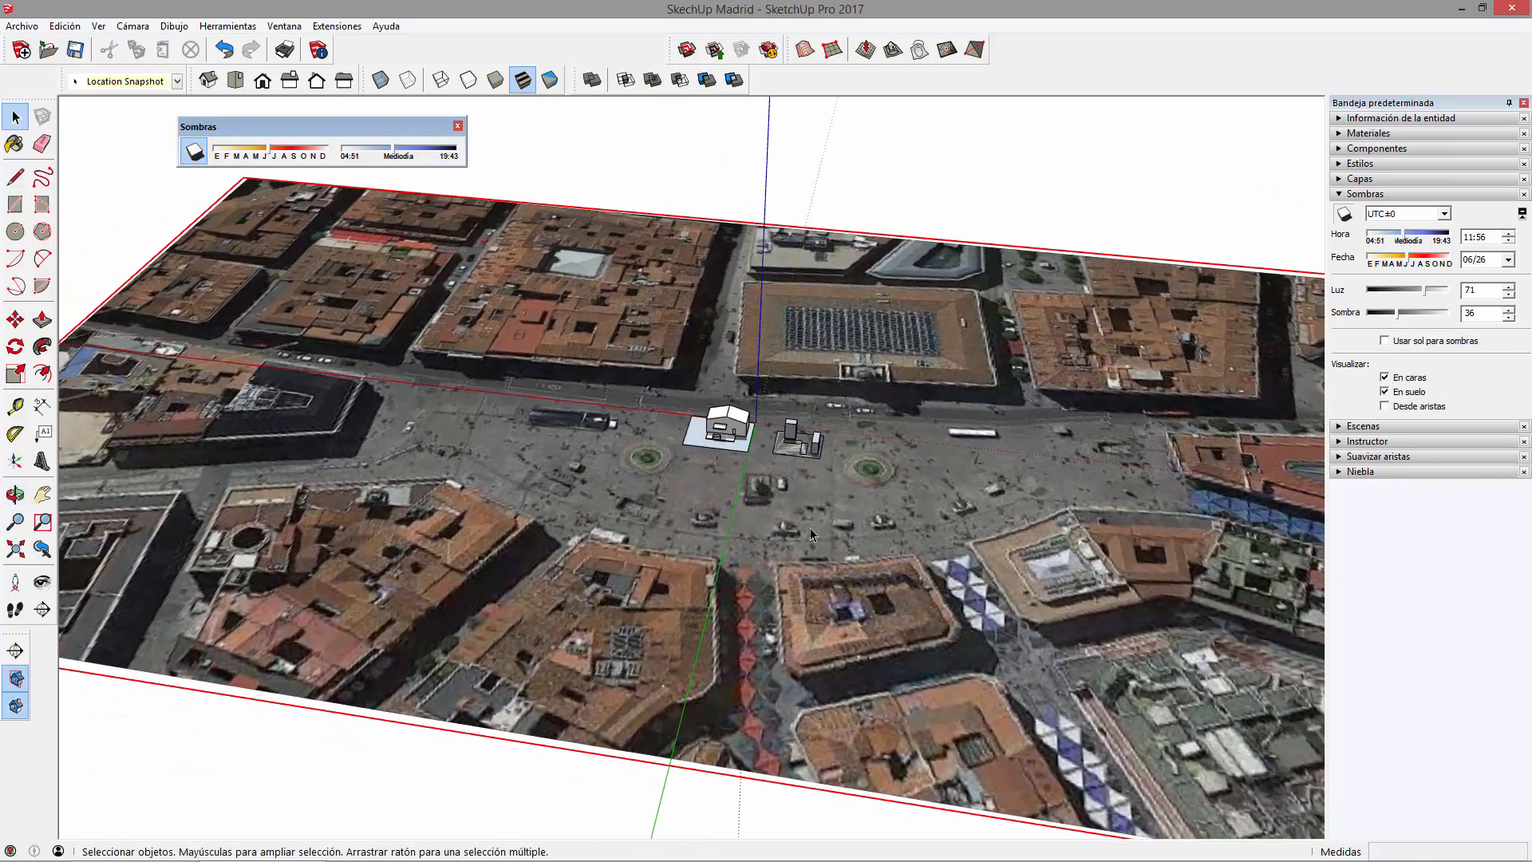
scroll(726, 438, "up", 2)
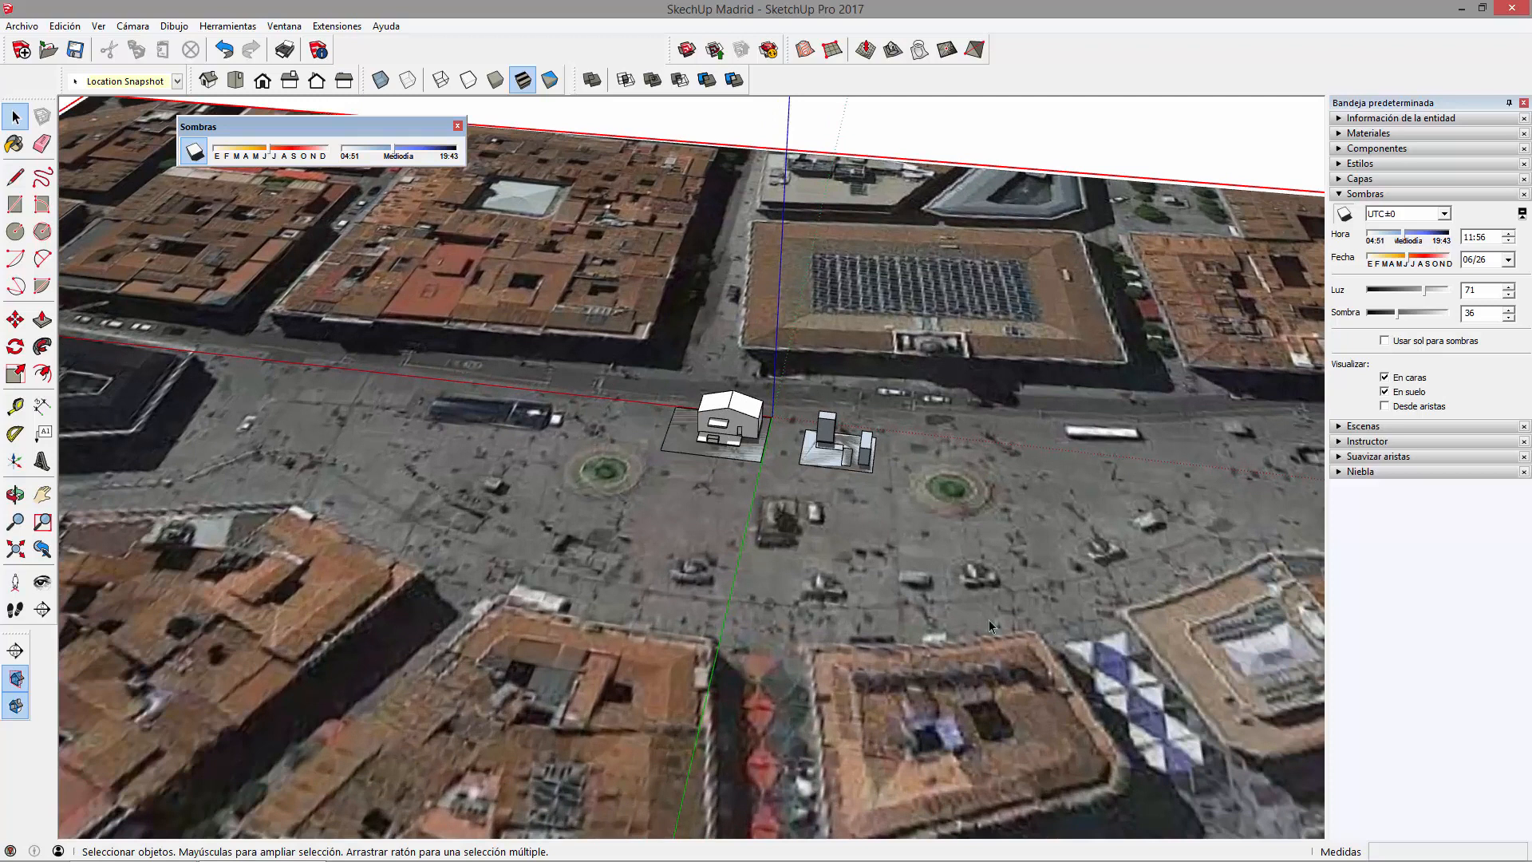
scroll(730, 419, "down", 4)
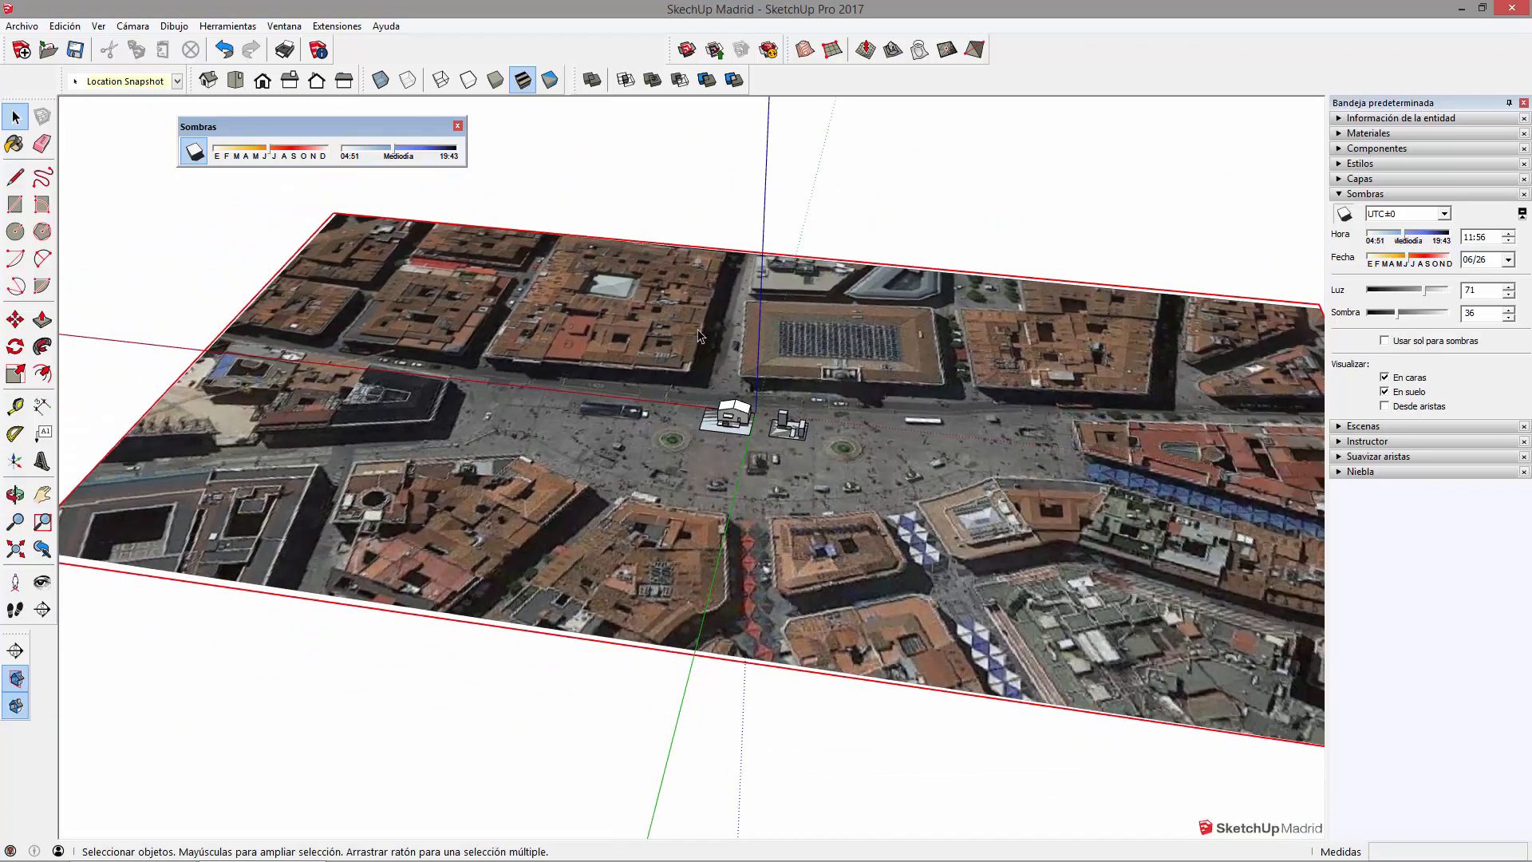
scroll(699, 335, "down", 1)
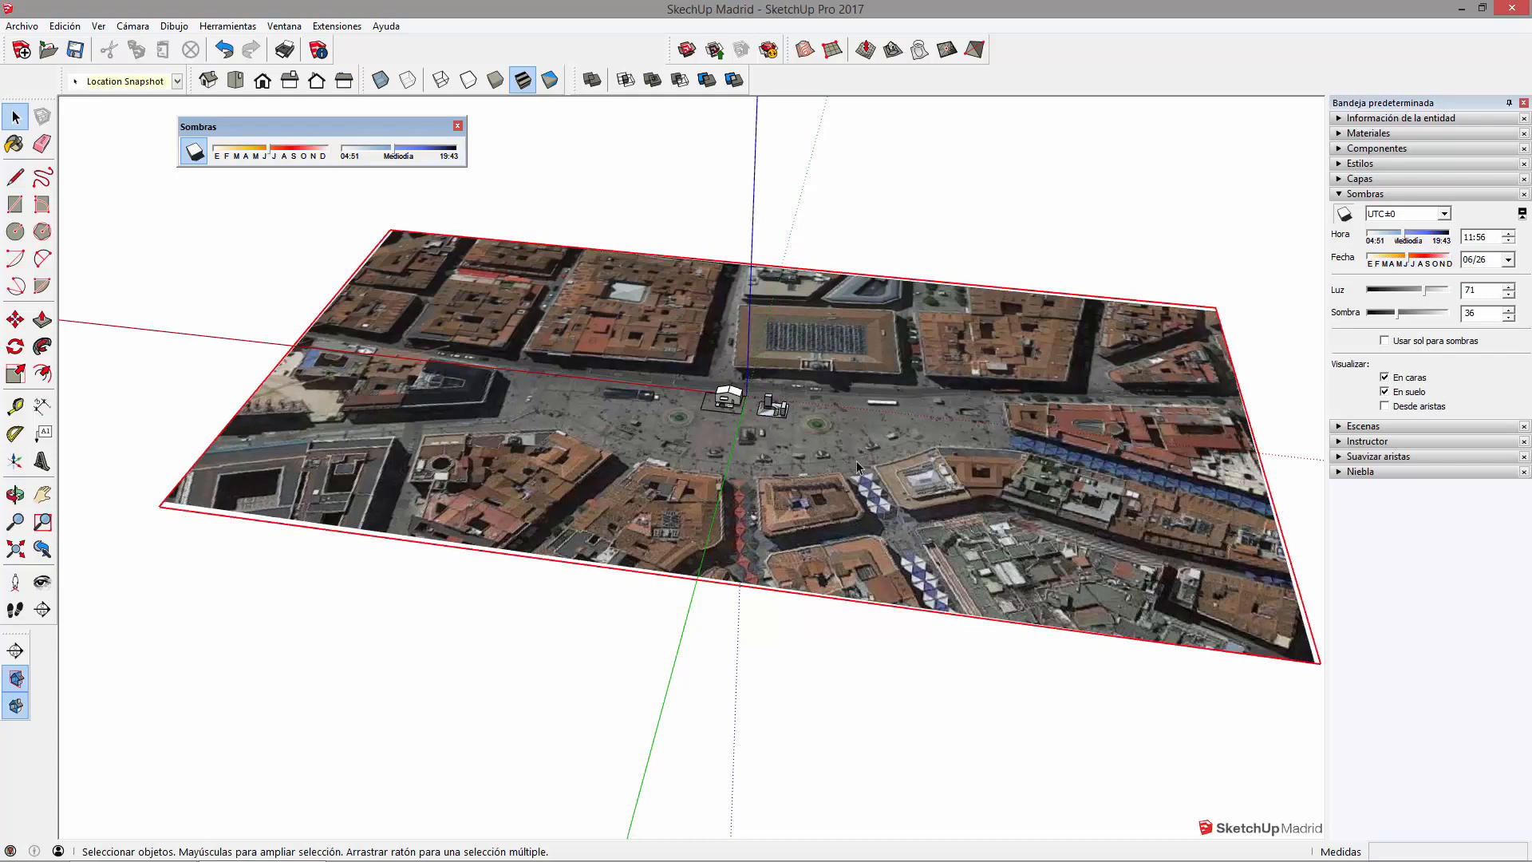
left_click(730, 399)
scroll(732, 399, "up", 4)
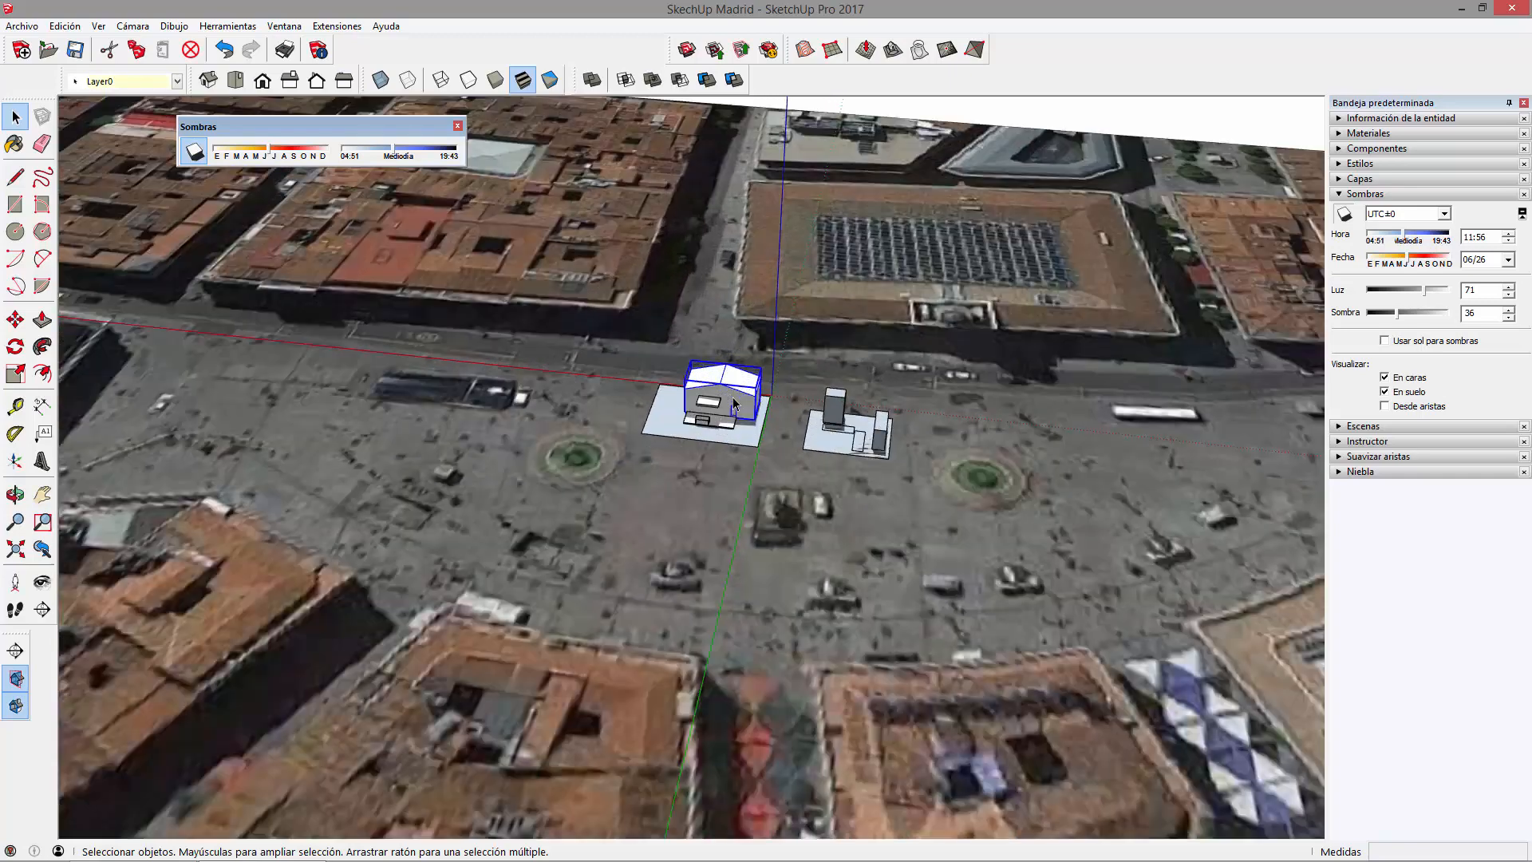
scroll(734, 403, "up", 1)
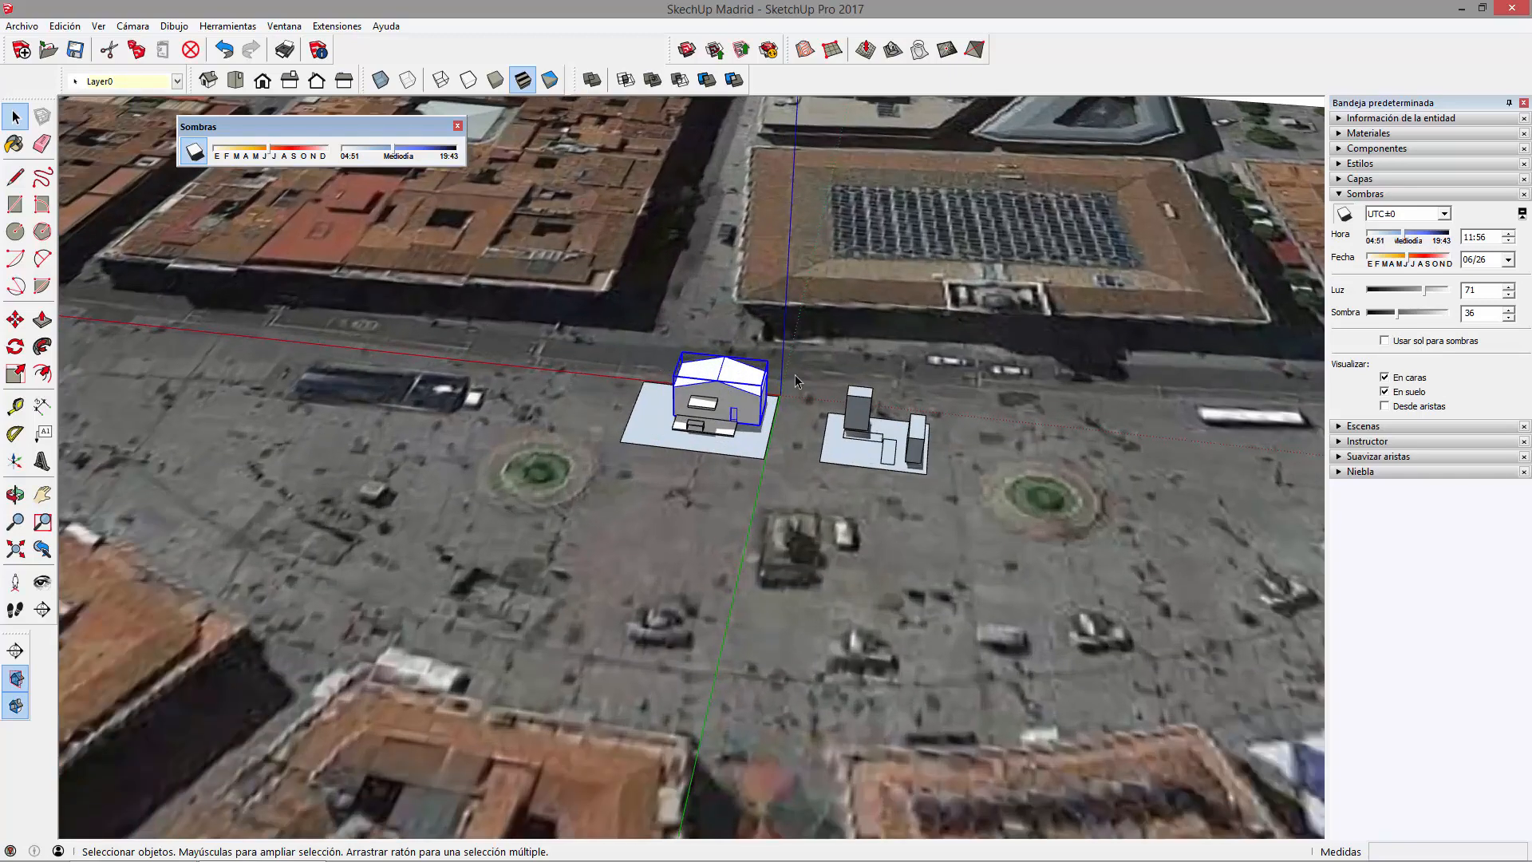
scroll(795, 381, "down", 6)
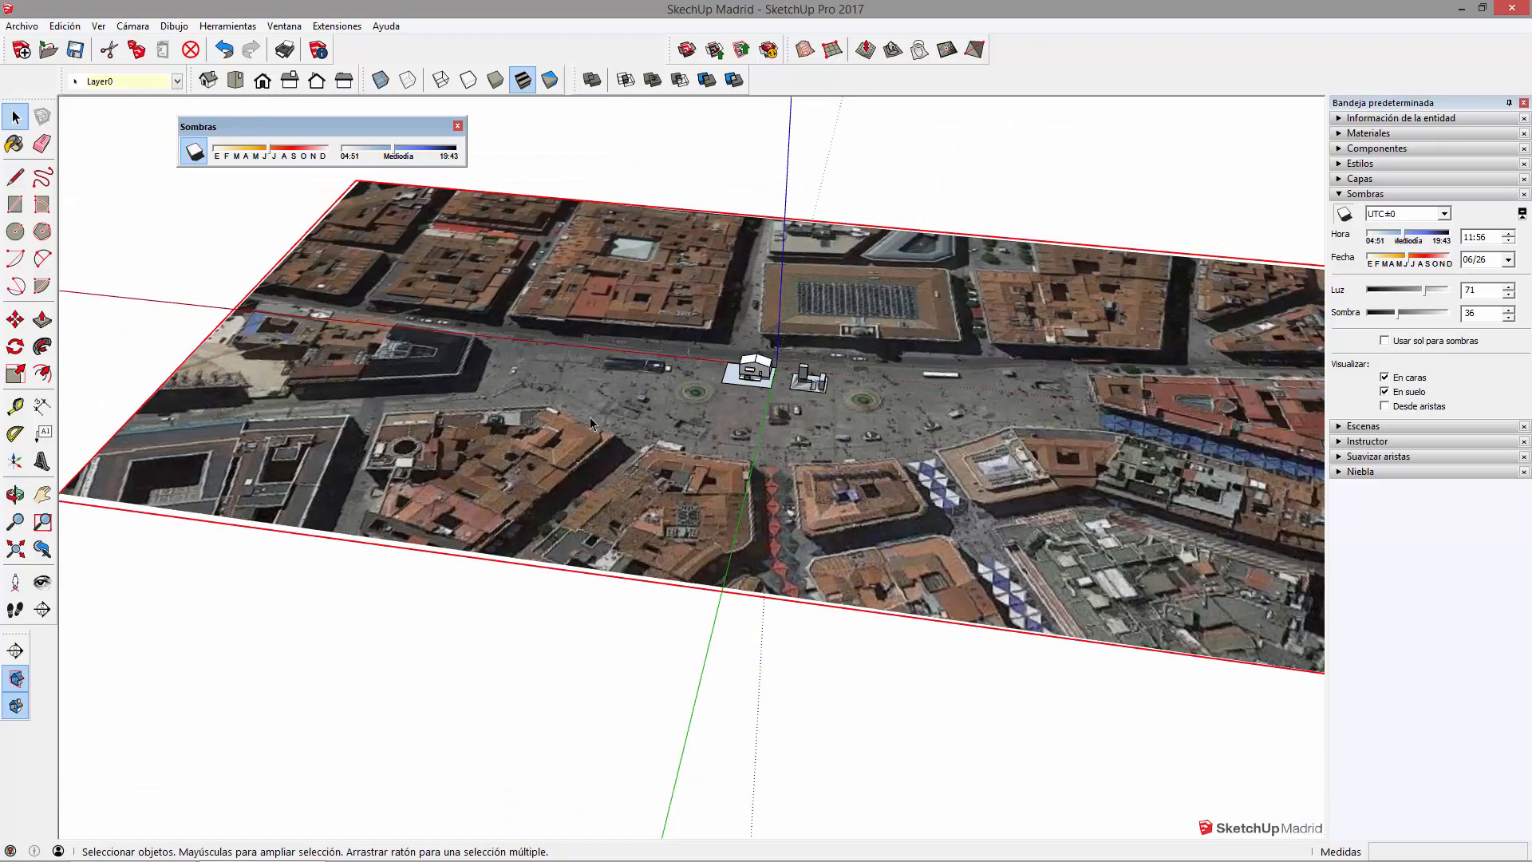
- Unlock the imported satellite image and delete it from the model
right_click(485, 396)
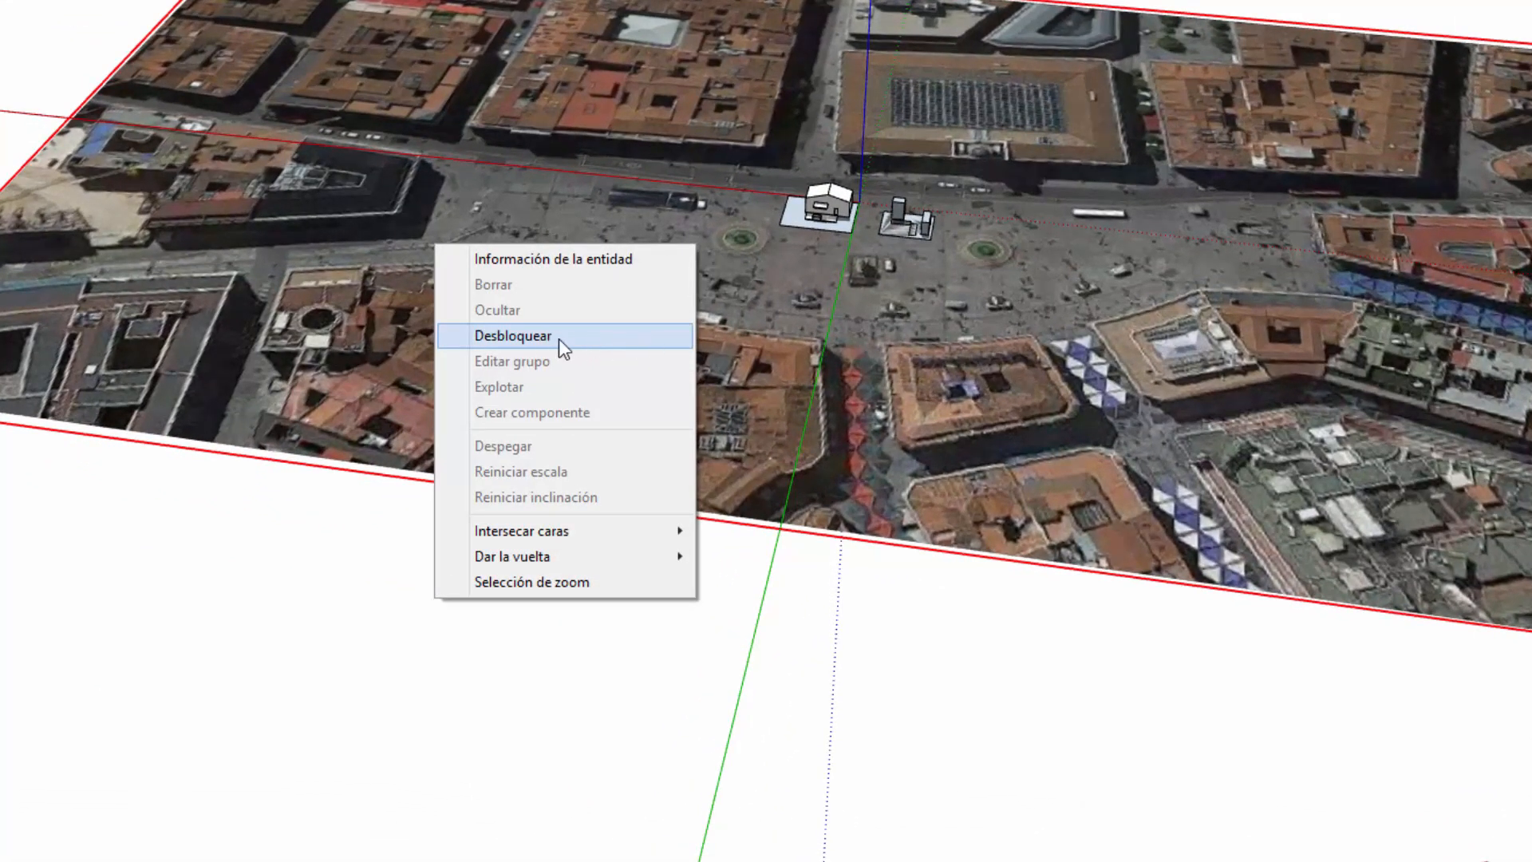
left_click(601, 340)
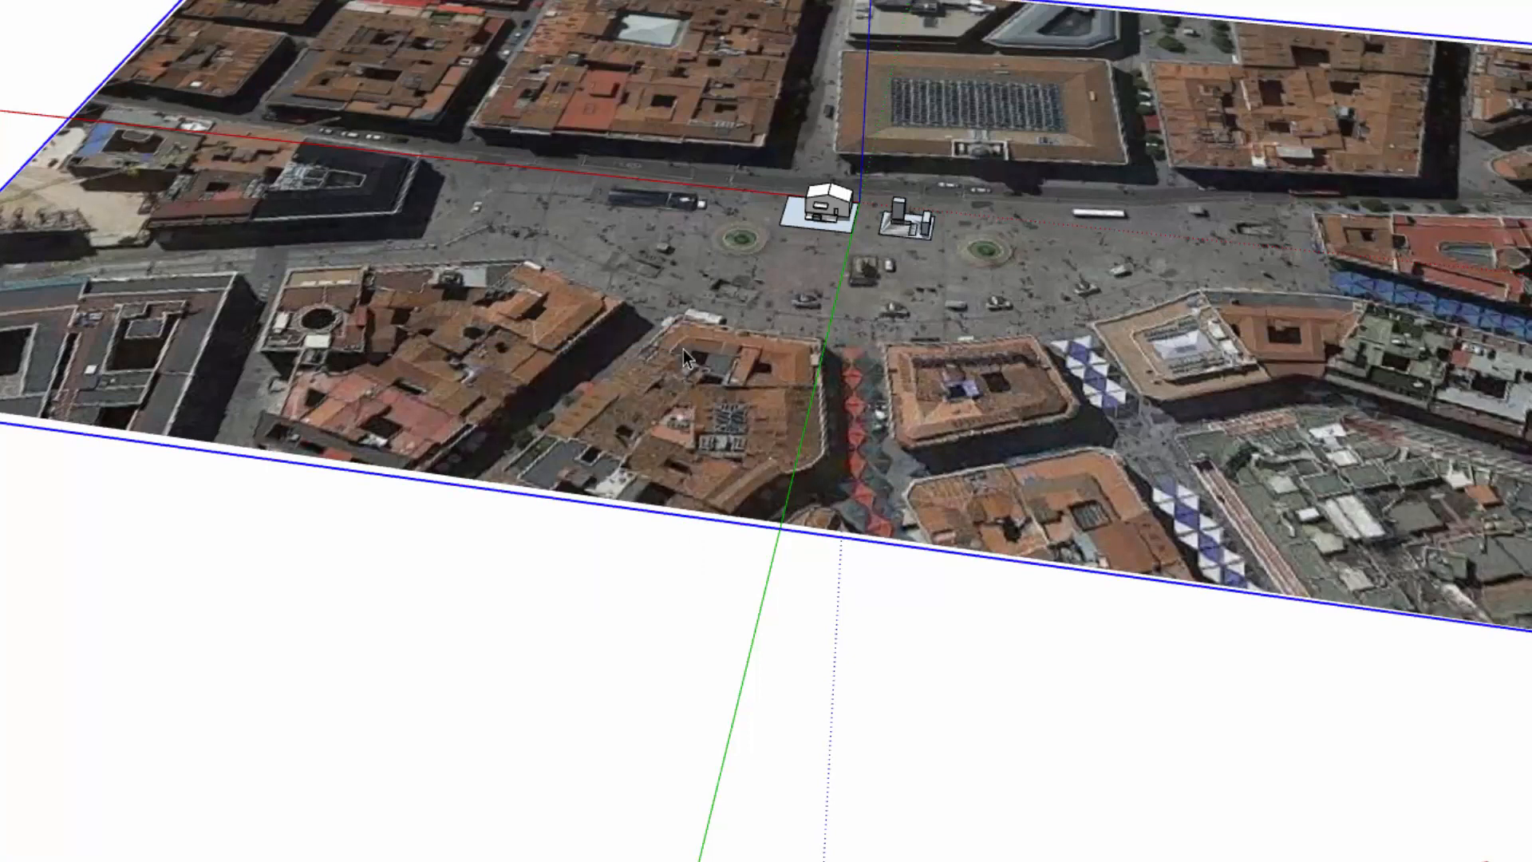
right_click(699, 373)
left_click(706, 407)
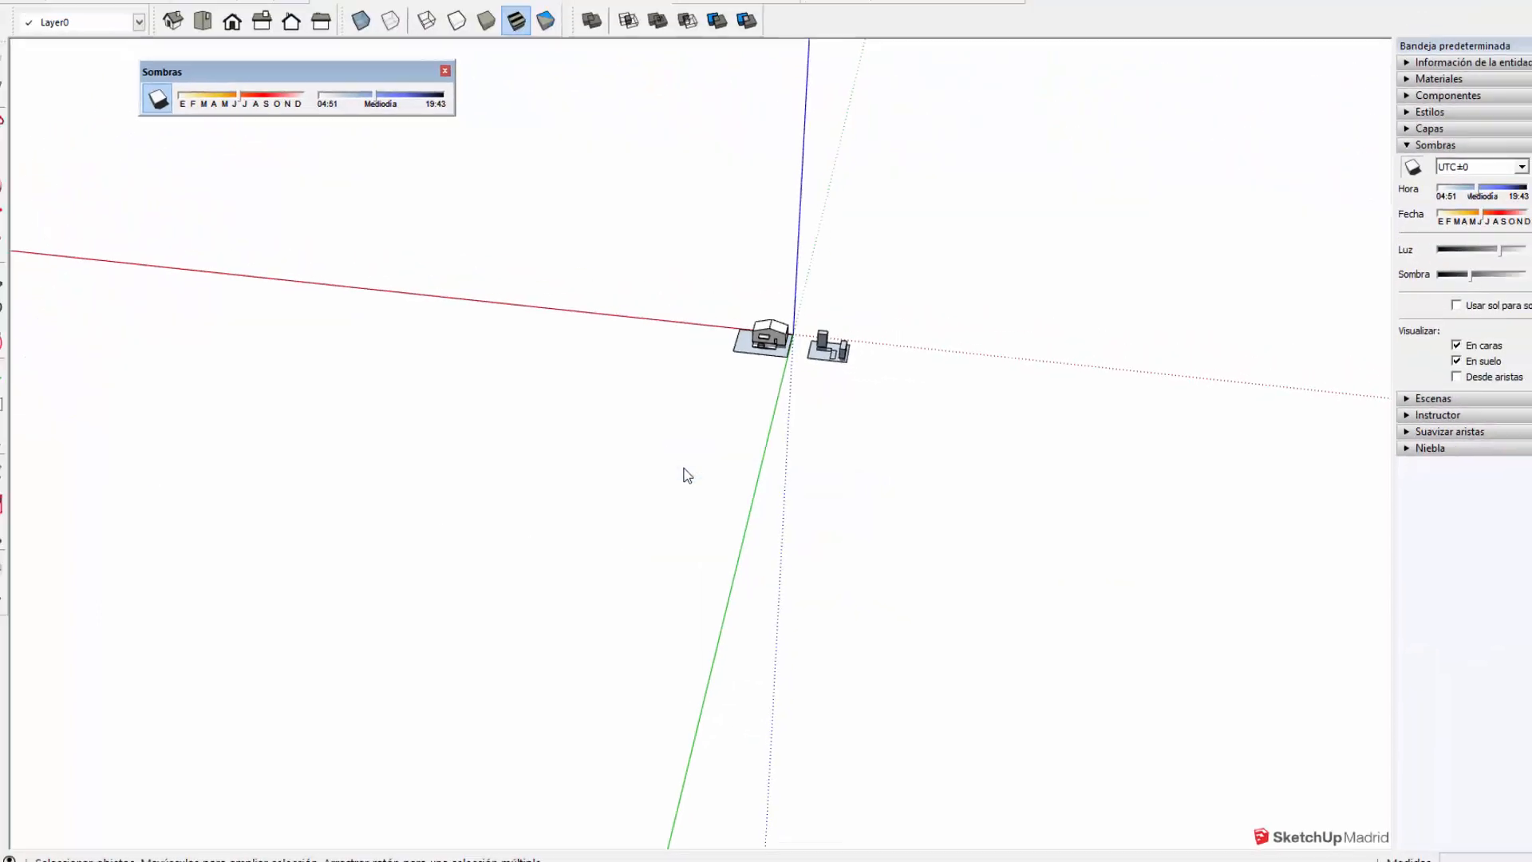
- Examine the house, the test blocks and their shadows relative to the axes from the front and back
middle_click_drag(707, 429, 970, 355)
scroll(604, 336, "up", 1)
scroll(802, 249, "up", 2)
scroll(668, 380, "up", 2)
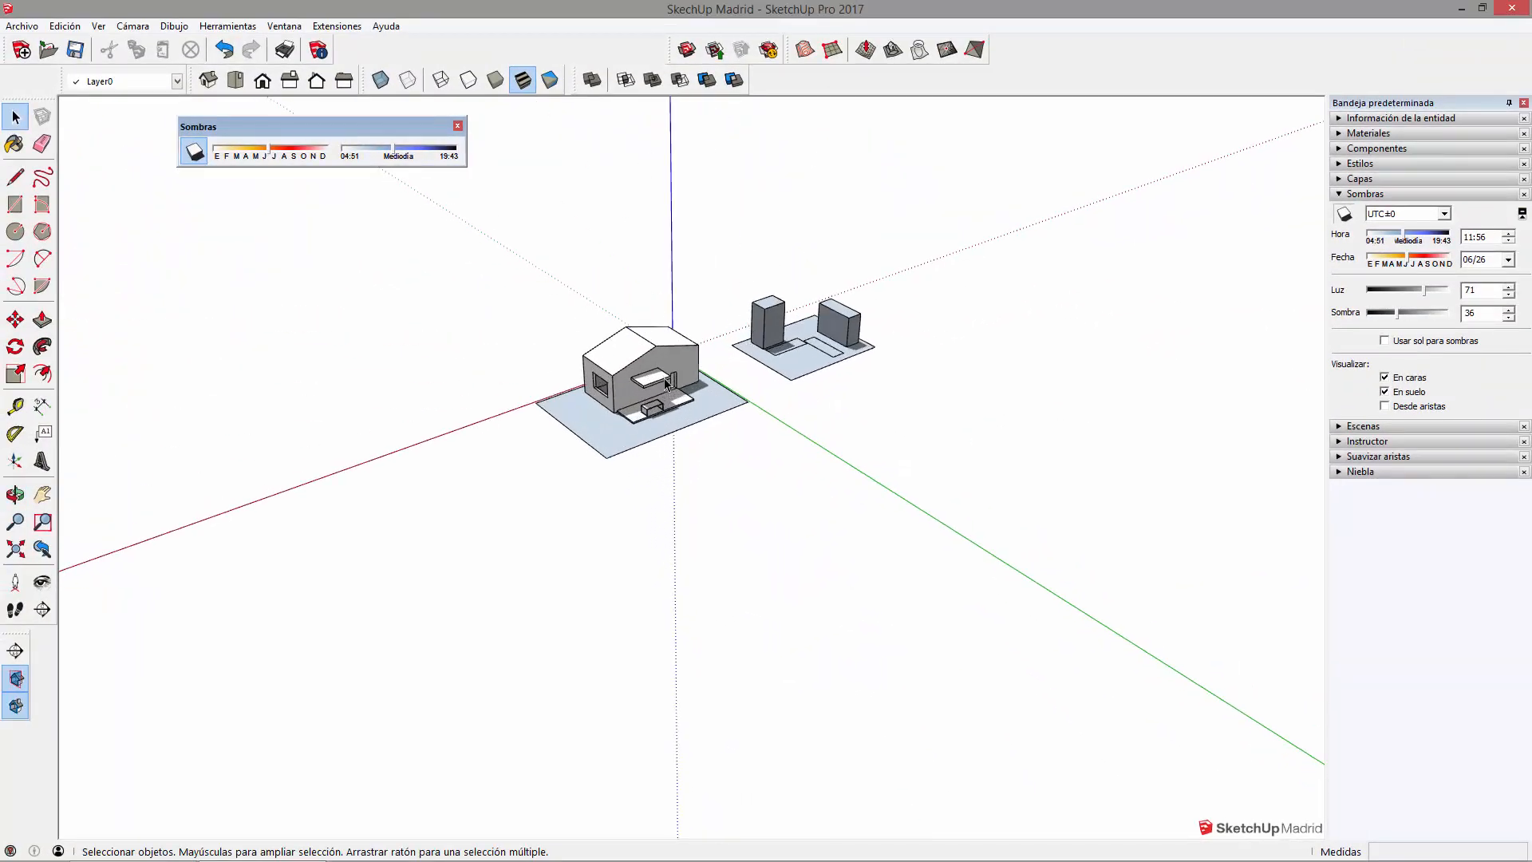
scroll(455, 345, "up", 2)
middle_click_drag(1135, 444, 913, 547)
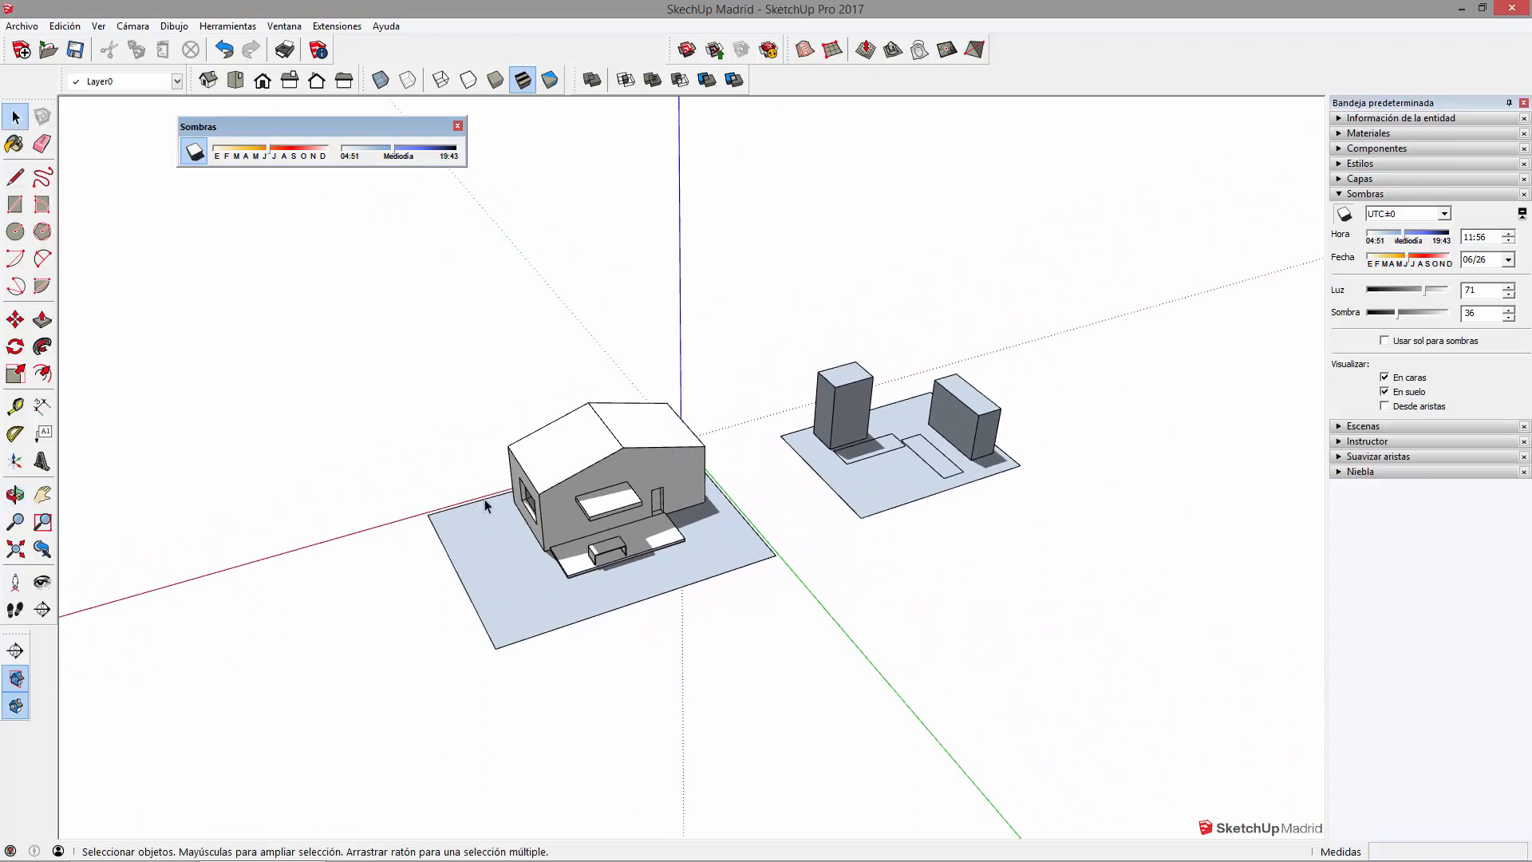
scroll(563, 477, "up", 2)
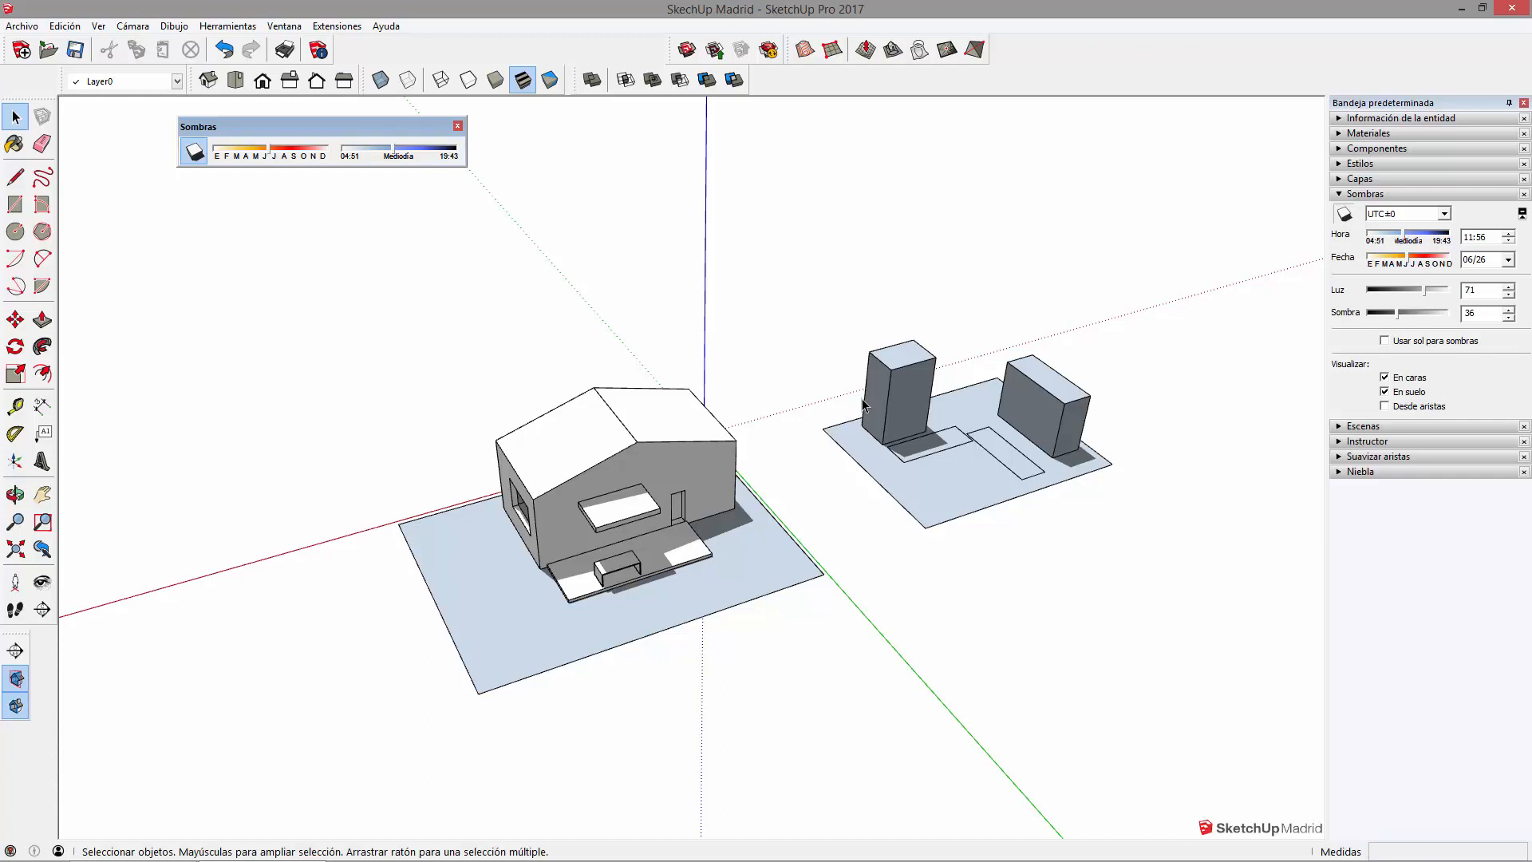
middle_click_drag(864, 406, 721, 455)
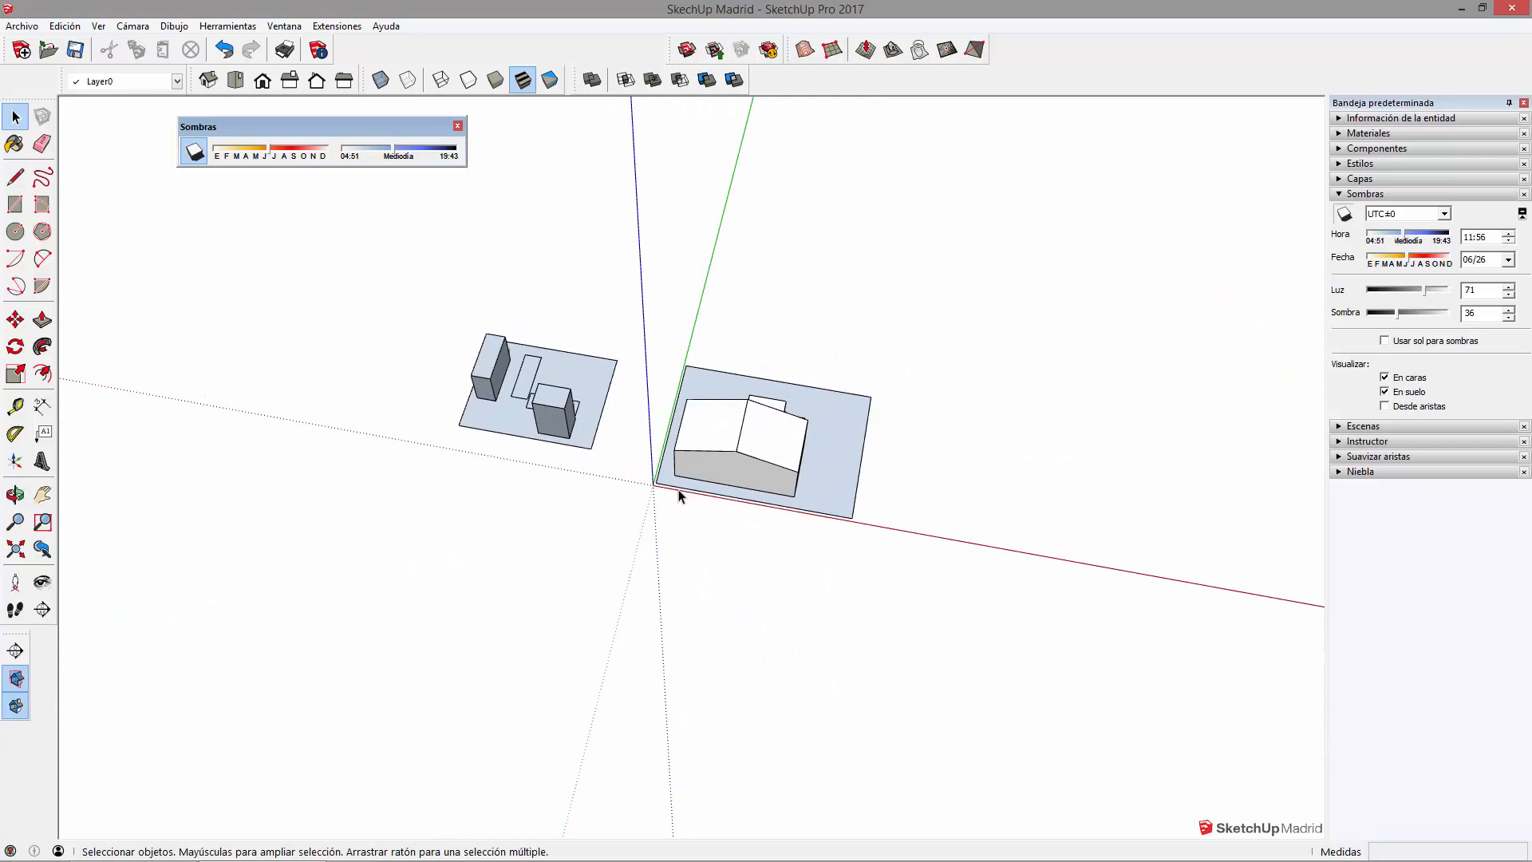
scroll(691, 417, "up", 1)
middle_click_drag(769, 195, 786, 309)
middle_click_drag(509, 377, 988, 578)
scroll(906, 572, "up", 1)
scroll(644, 501, "up", 2)
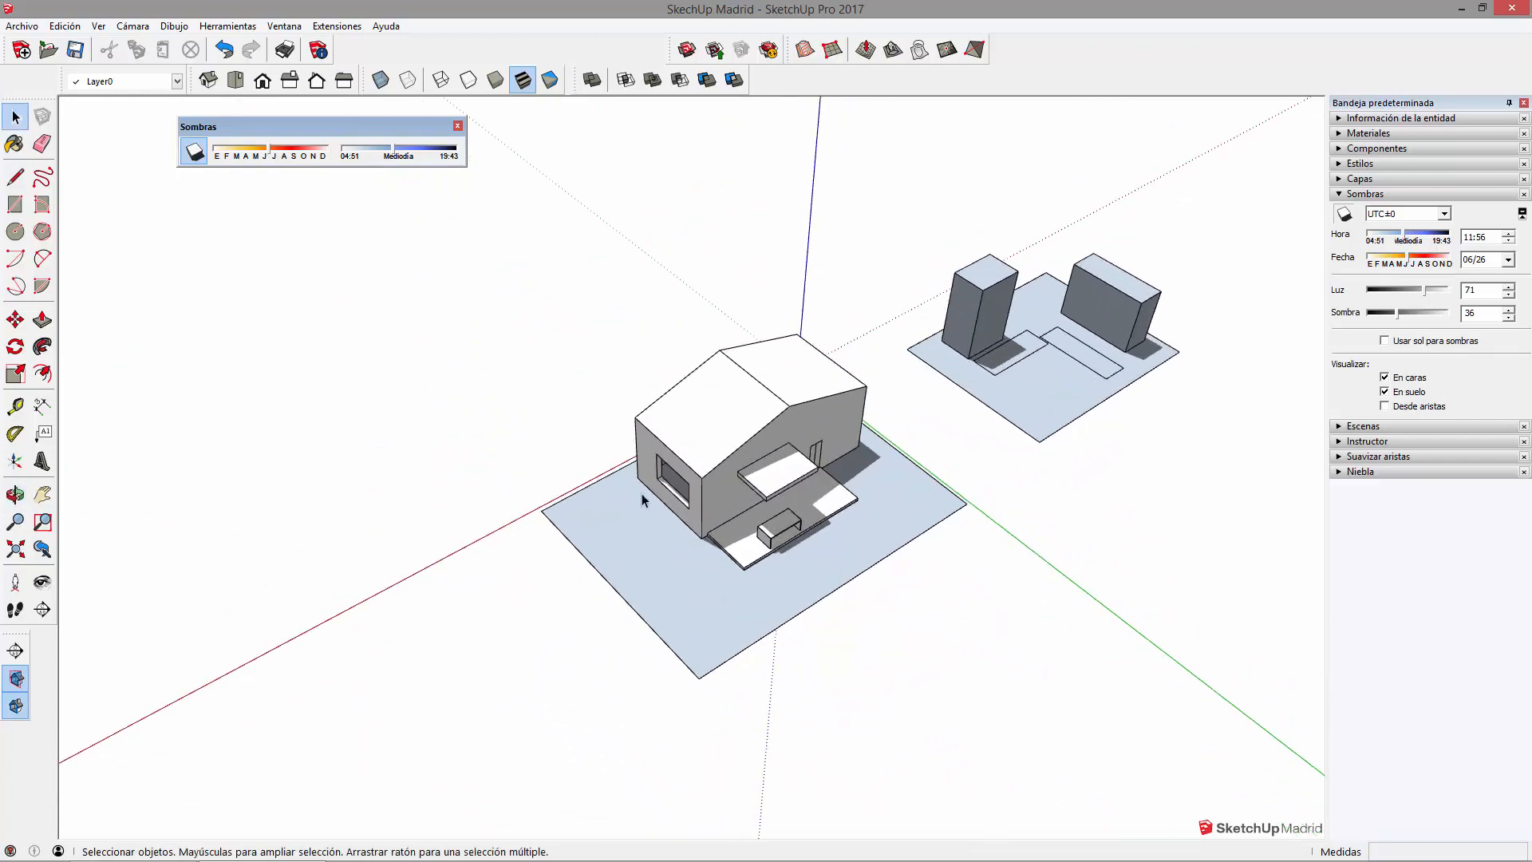
- Set the shadow time to 13:33 and inspect the shadows of the house and blocks from several sides
mouse_move(381, 154)
left_mouse_down()
mouse_move(367, 156)
mouse_move(432, 148)
mouse_move(408, 154)
left_mouse_up()
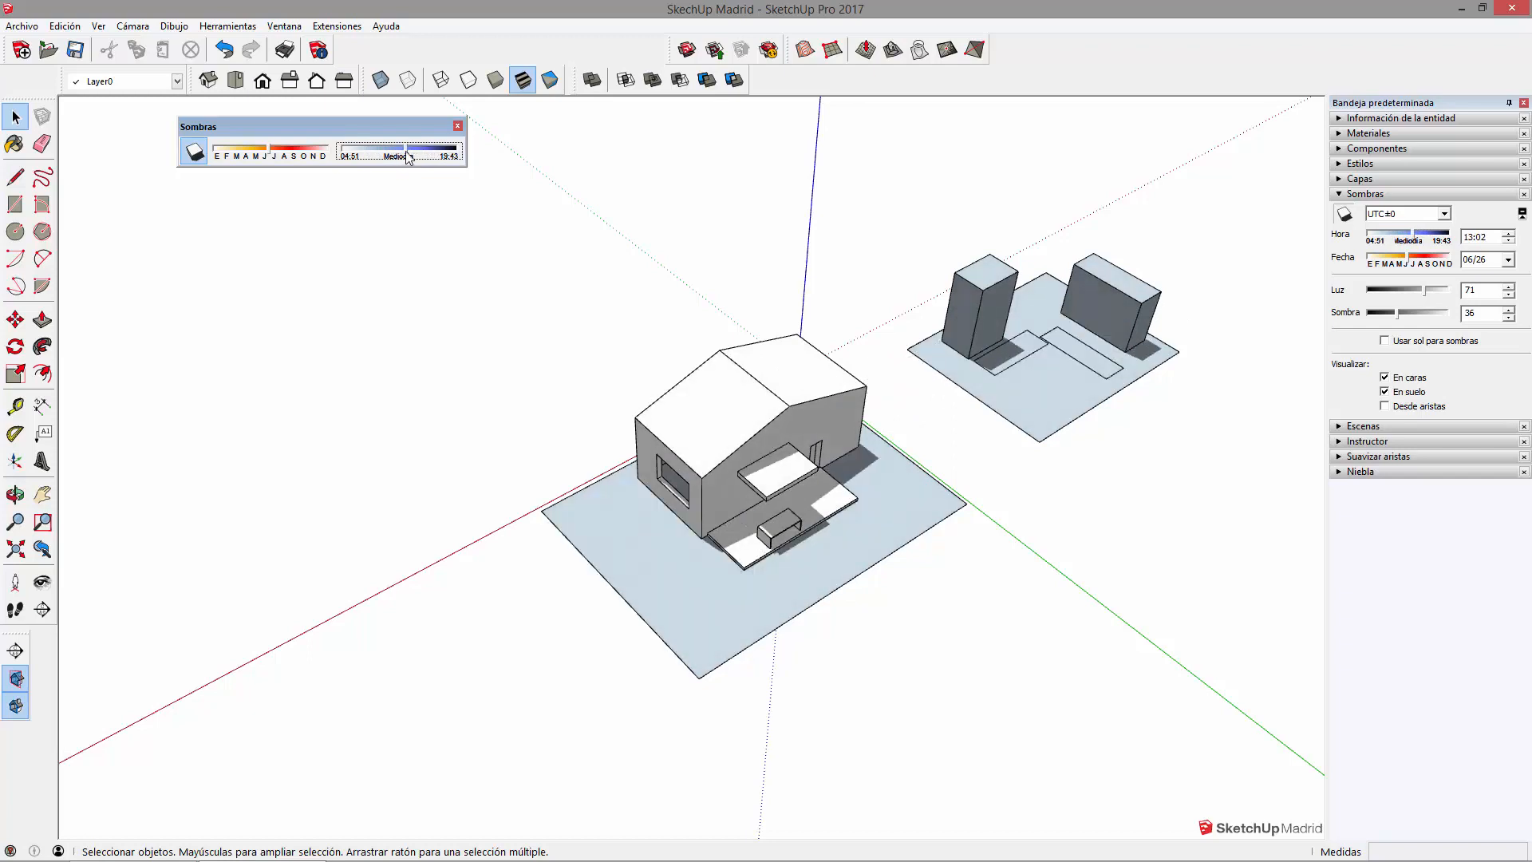
middle_click_drag(588, 487, 1311, 529)
key("space")
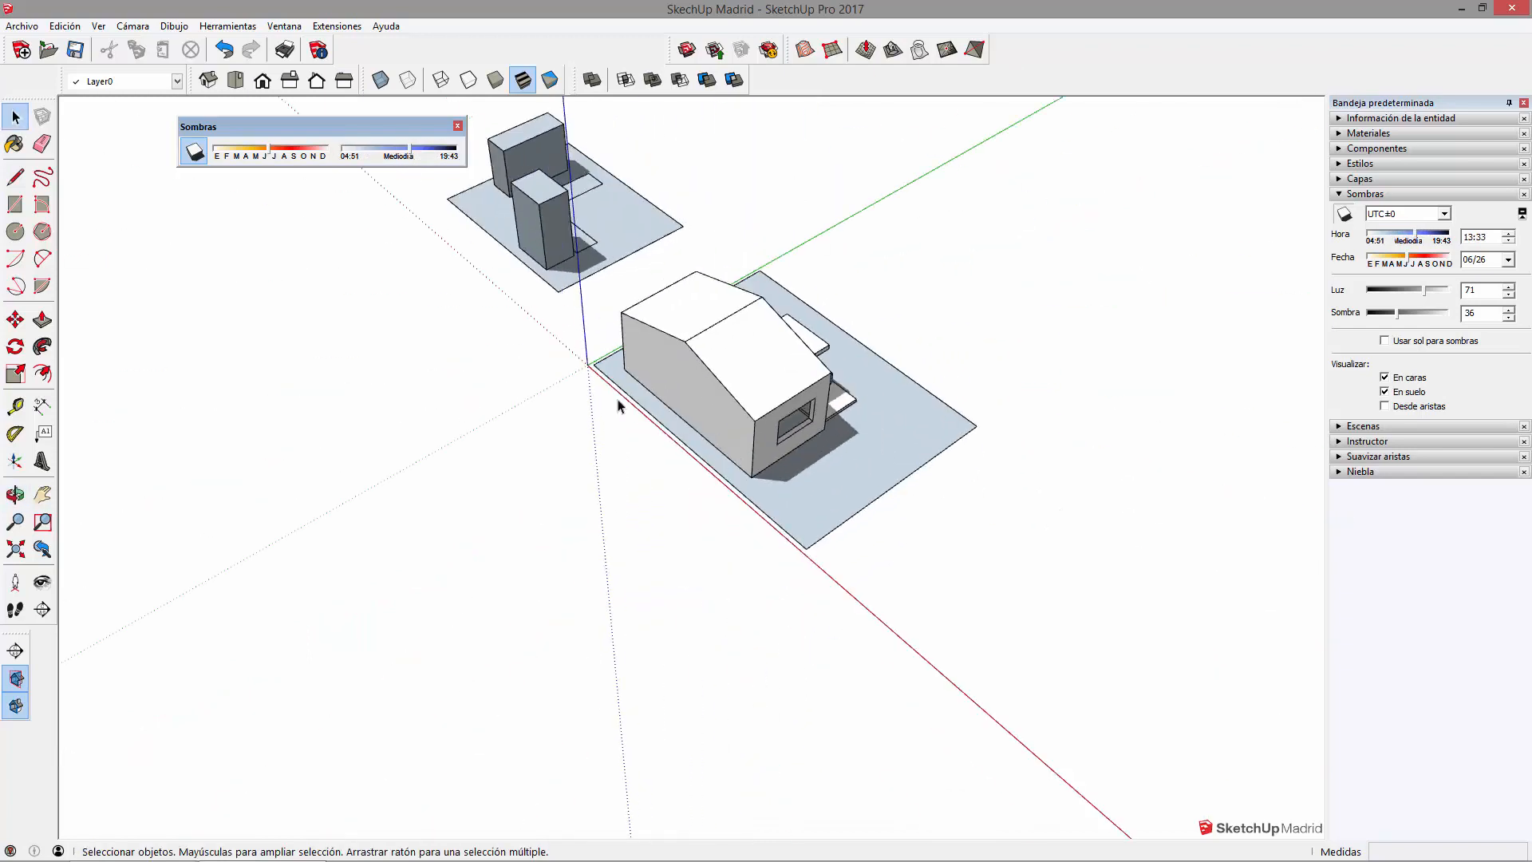
middle_click_drag(1032, 137, 539, 410)
middle_click_drag(1036, 734, 576, 576)
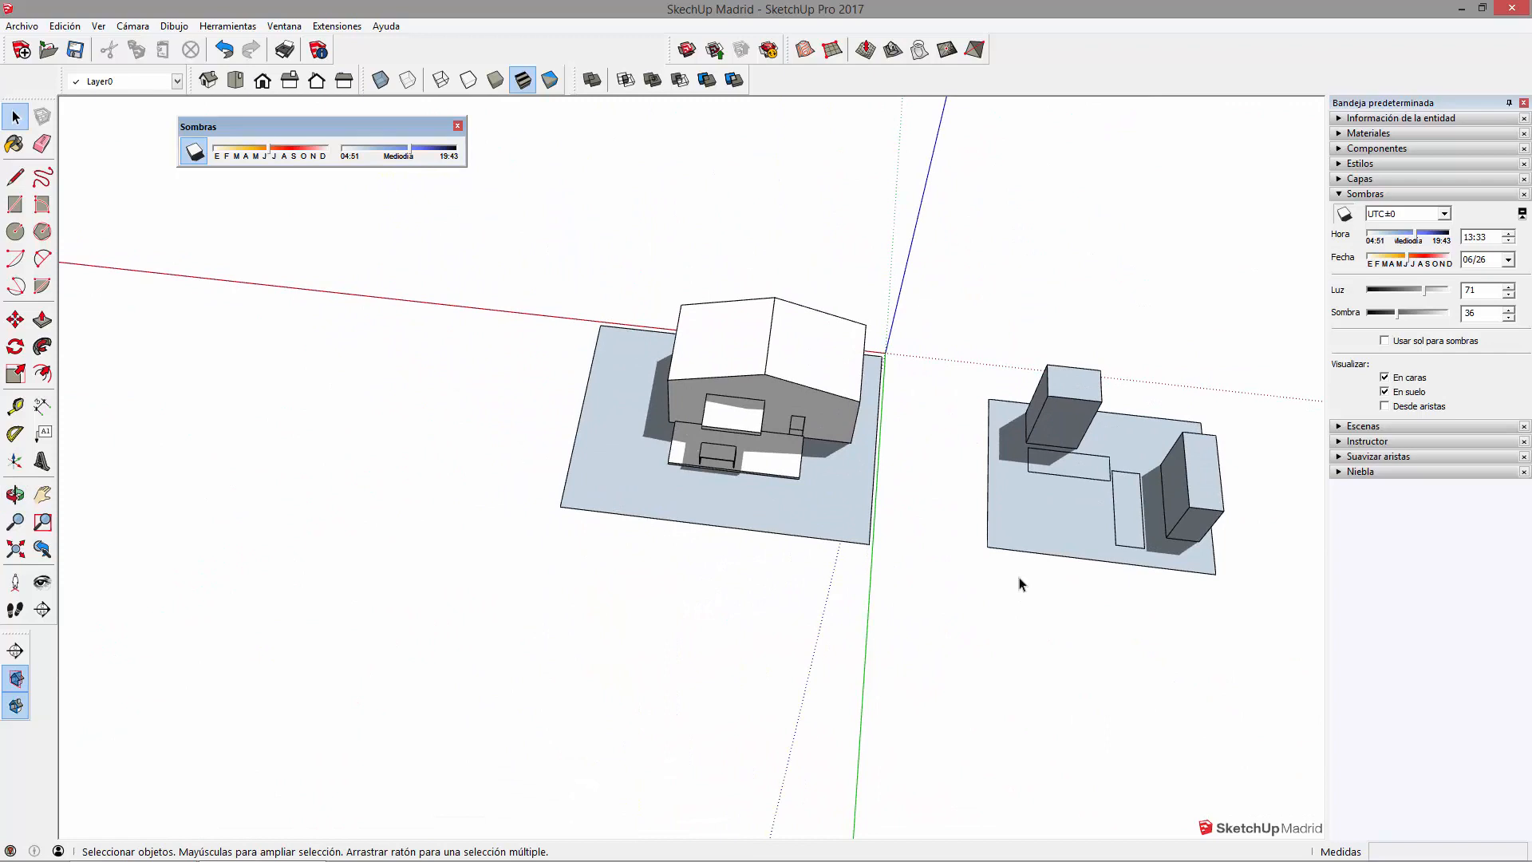
scroll(870, 424, "down", 2)
middle_click_drag(871, 644, 656, 272)
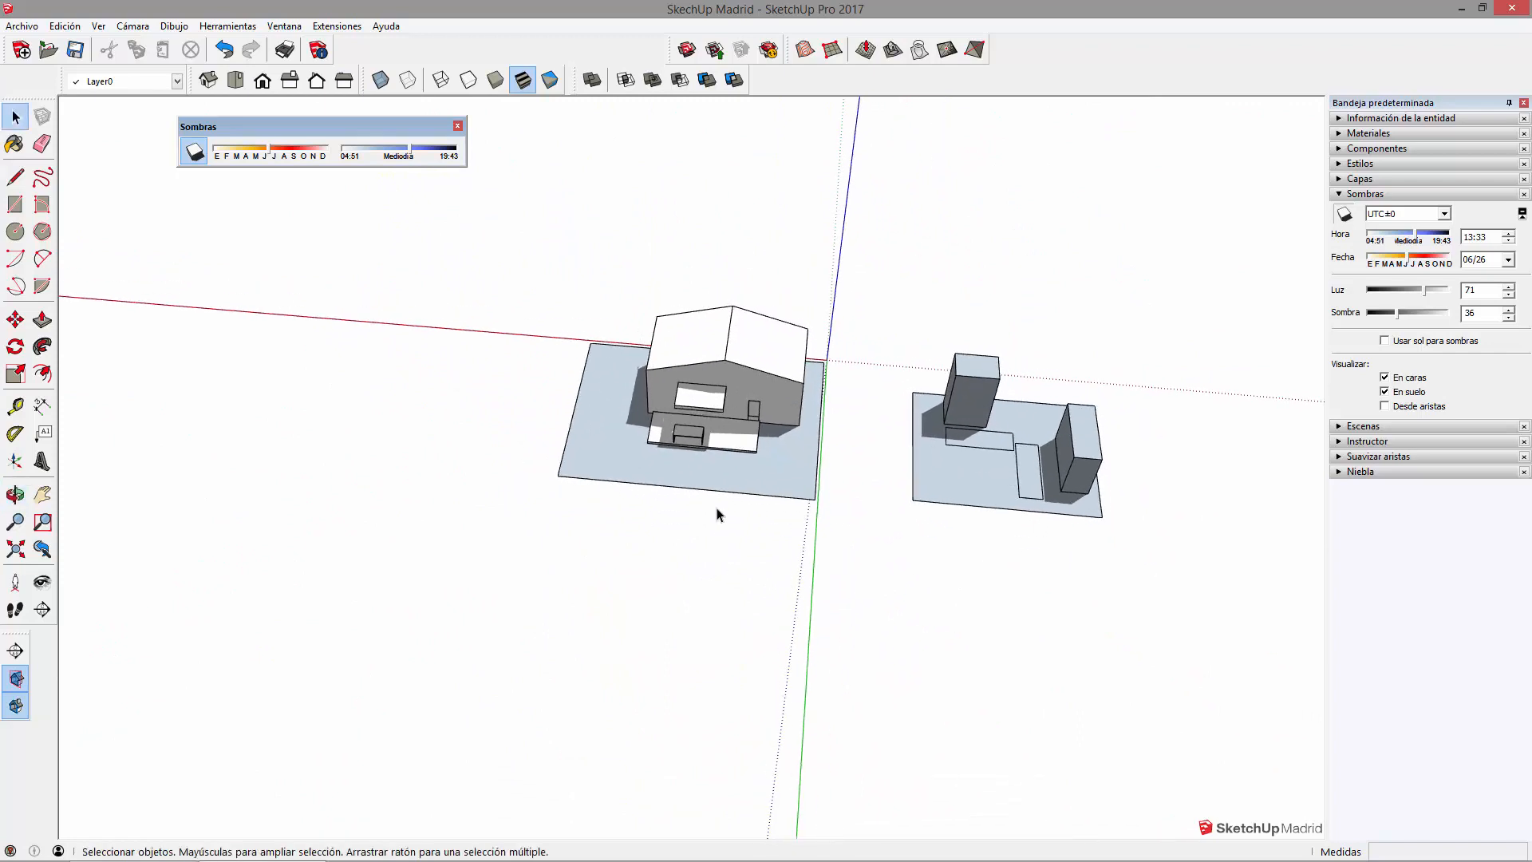
- Try to rotate the house and both test blocks together with their ground faces on the ground plane
left_click_drag(464, 277, 1166, 582)
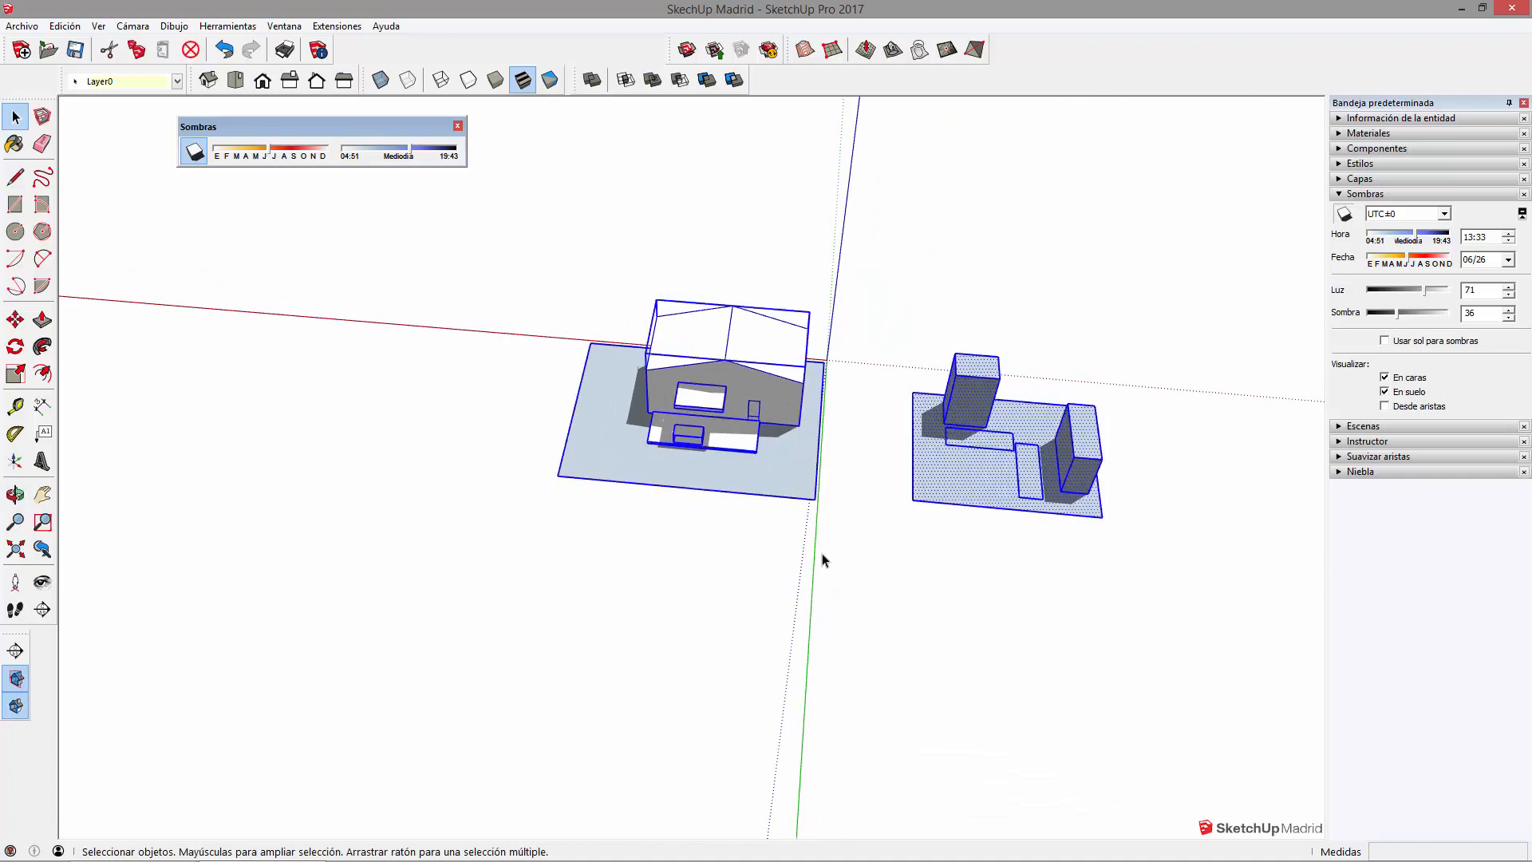
middle_click_drag(950, 367, 981, 506)
key("q")
left_click(565, 542)
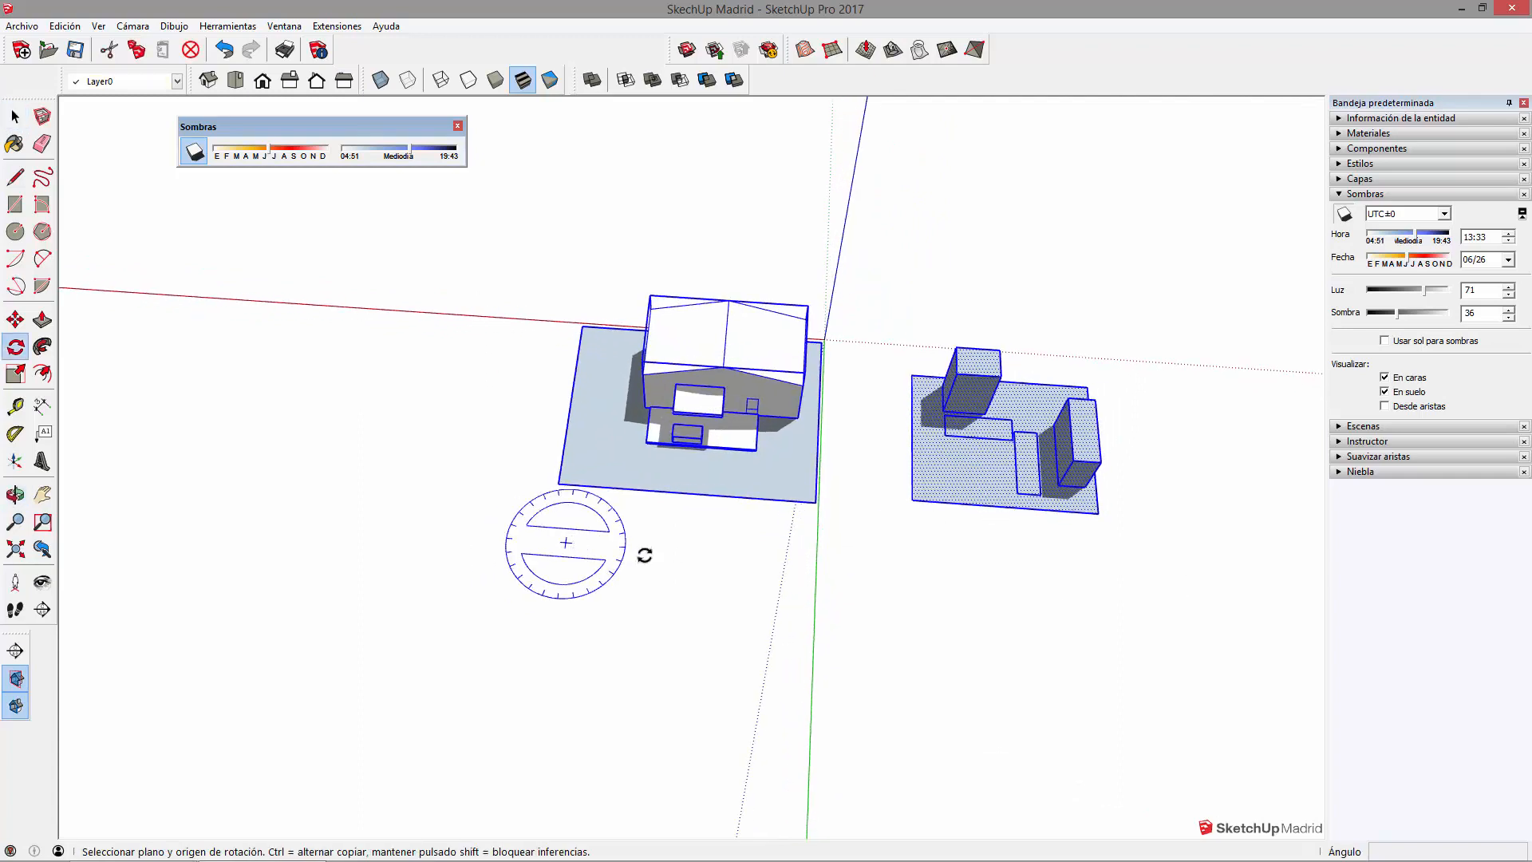
left_click(951, 571)
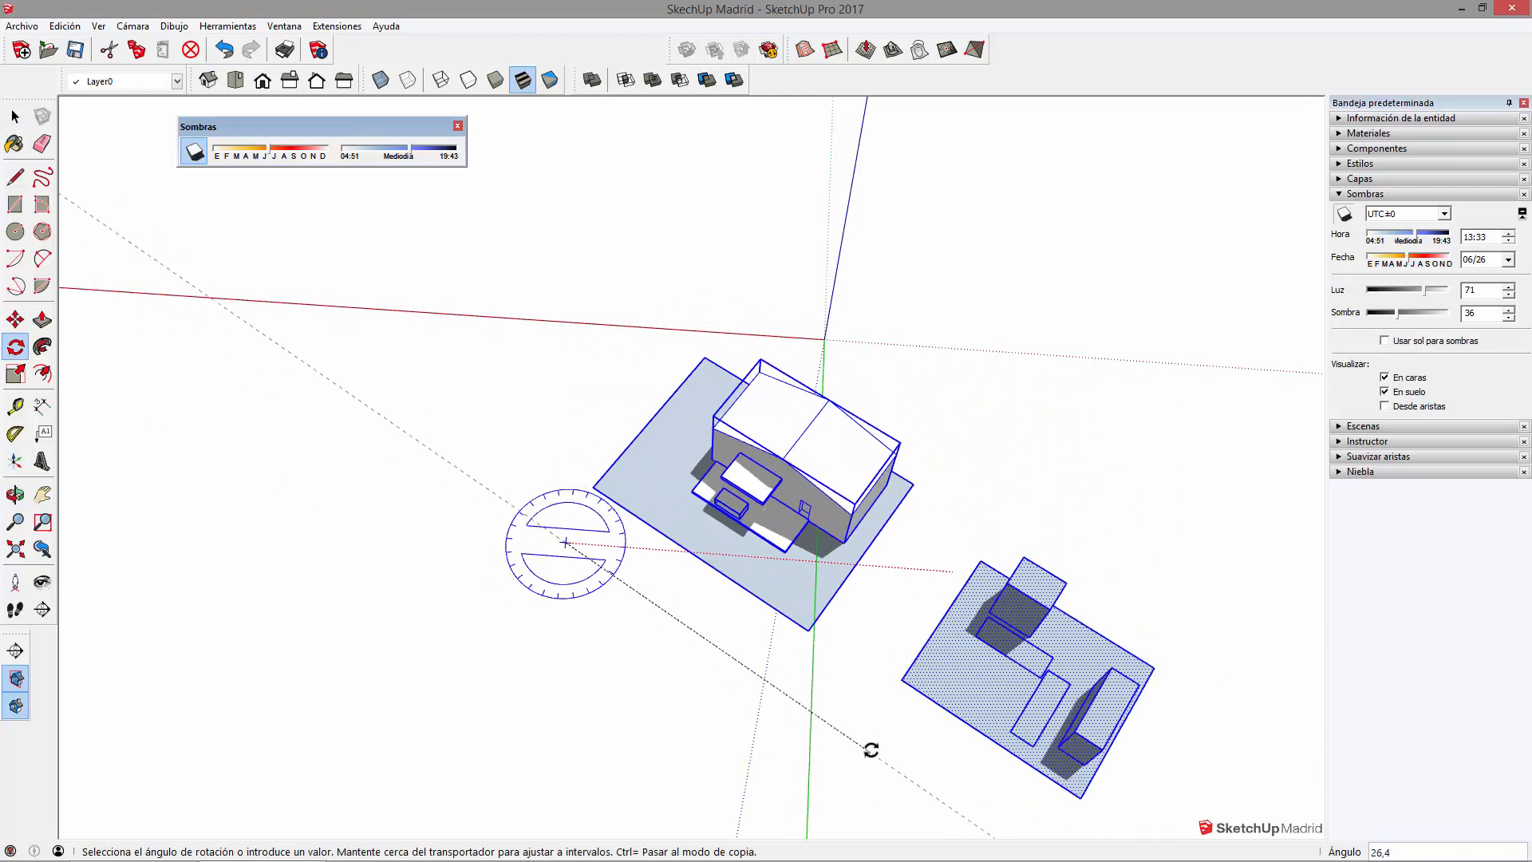
key("Escape")
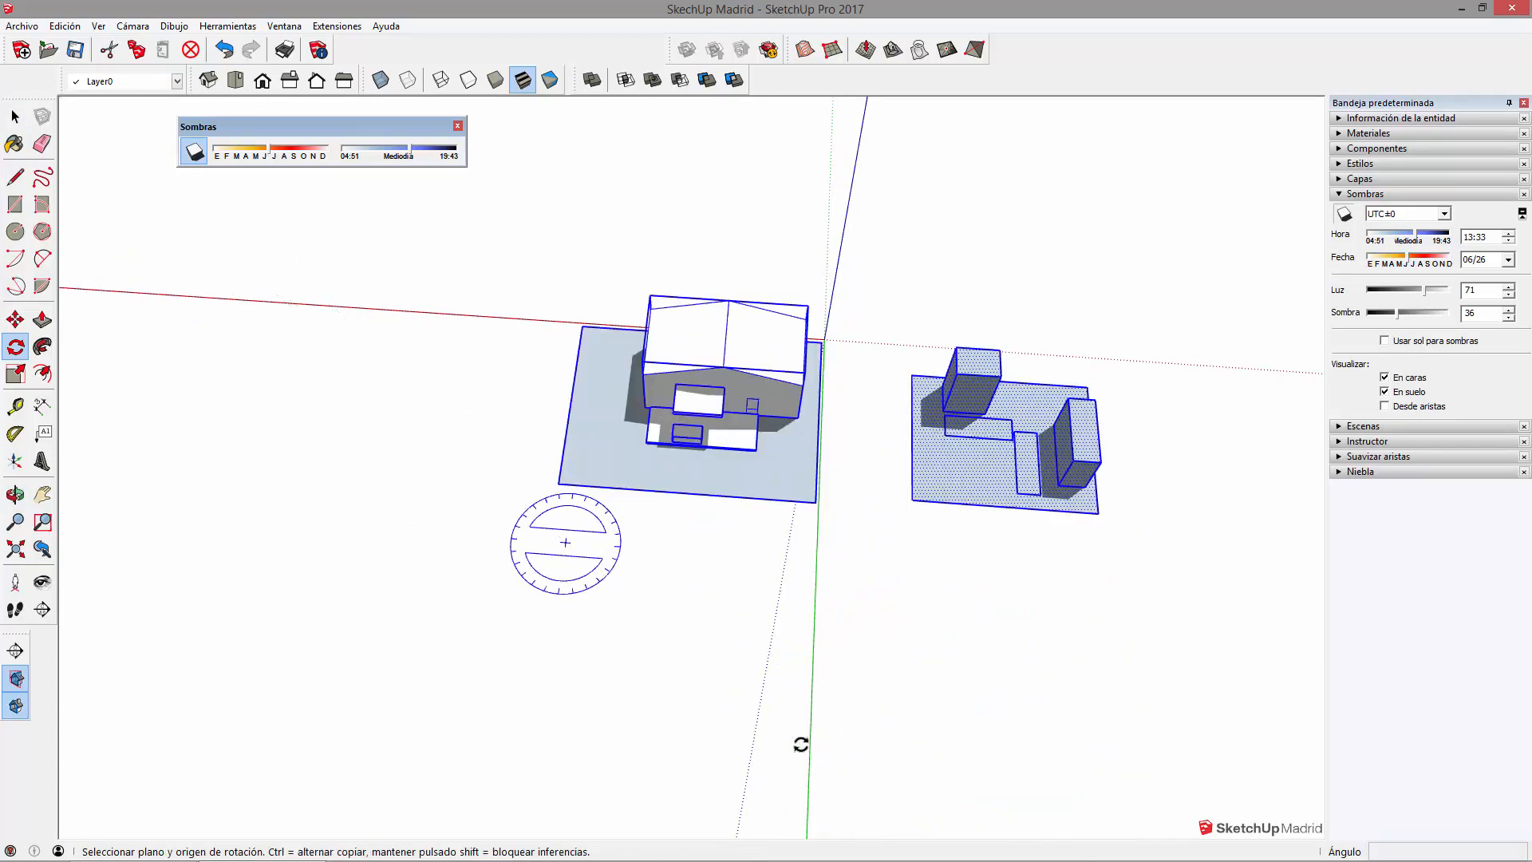
key("space")
left_click(777, 567)
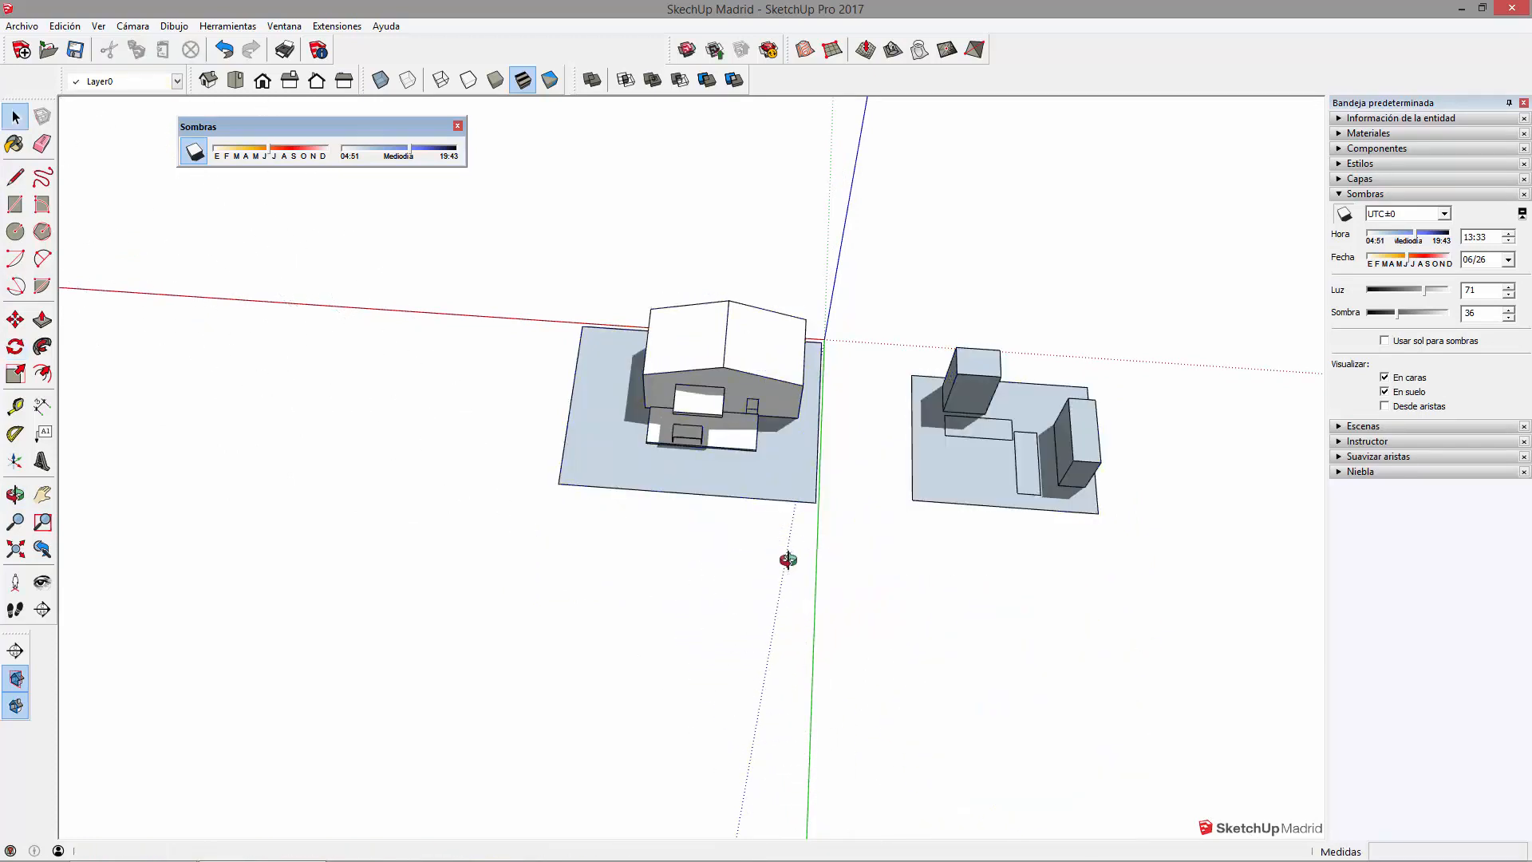
middle_click_drag(782, 558, 987, 512)
scroll(658, 358, "up", 1)
scroll(883, 678, "down", 2)
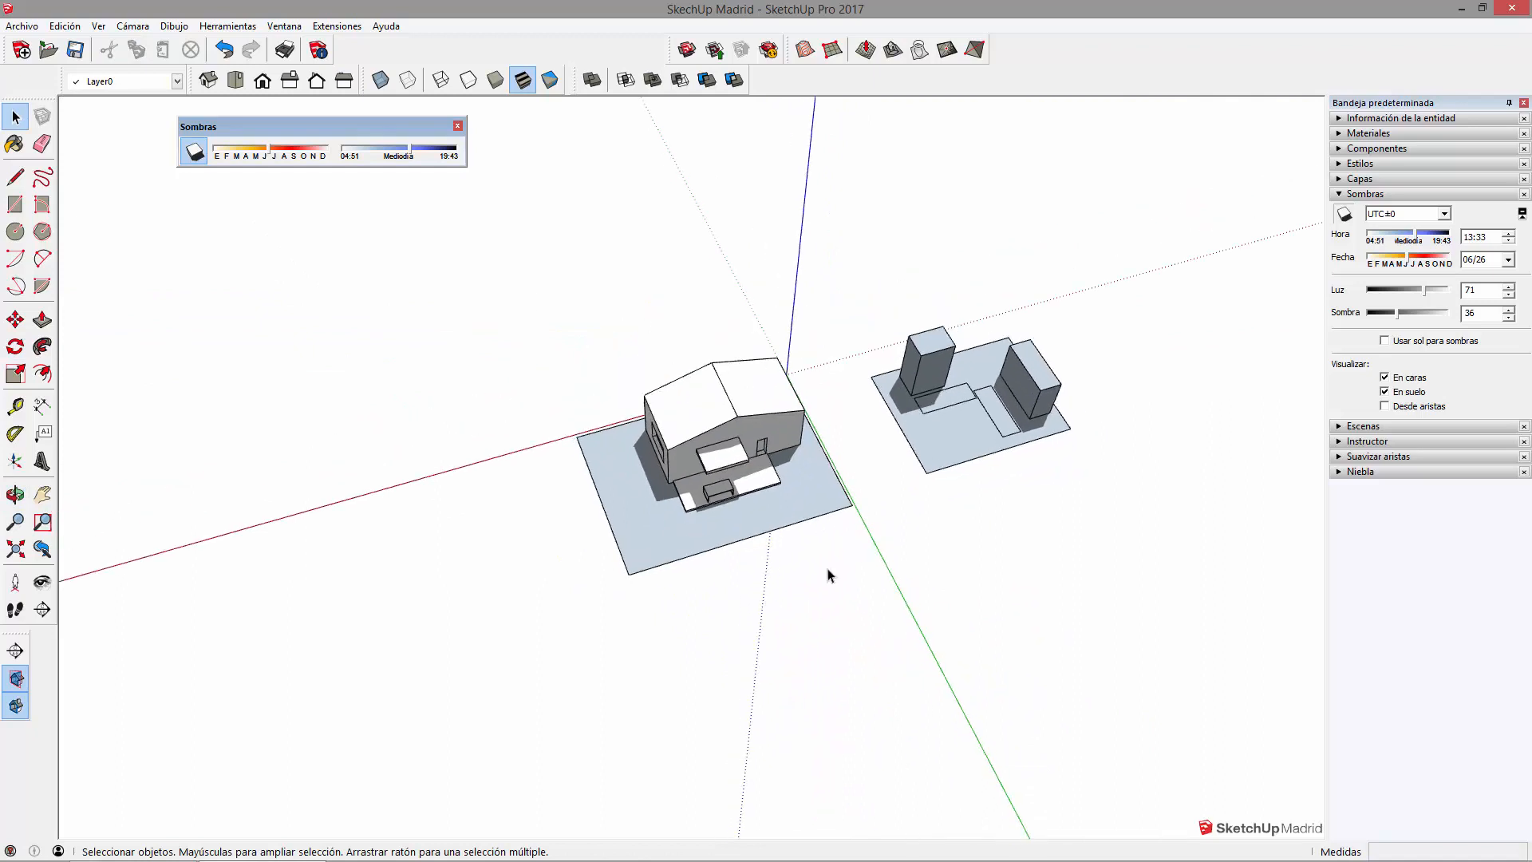
scroll(734, 391, "up", 2)
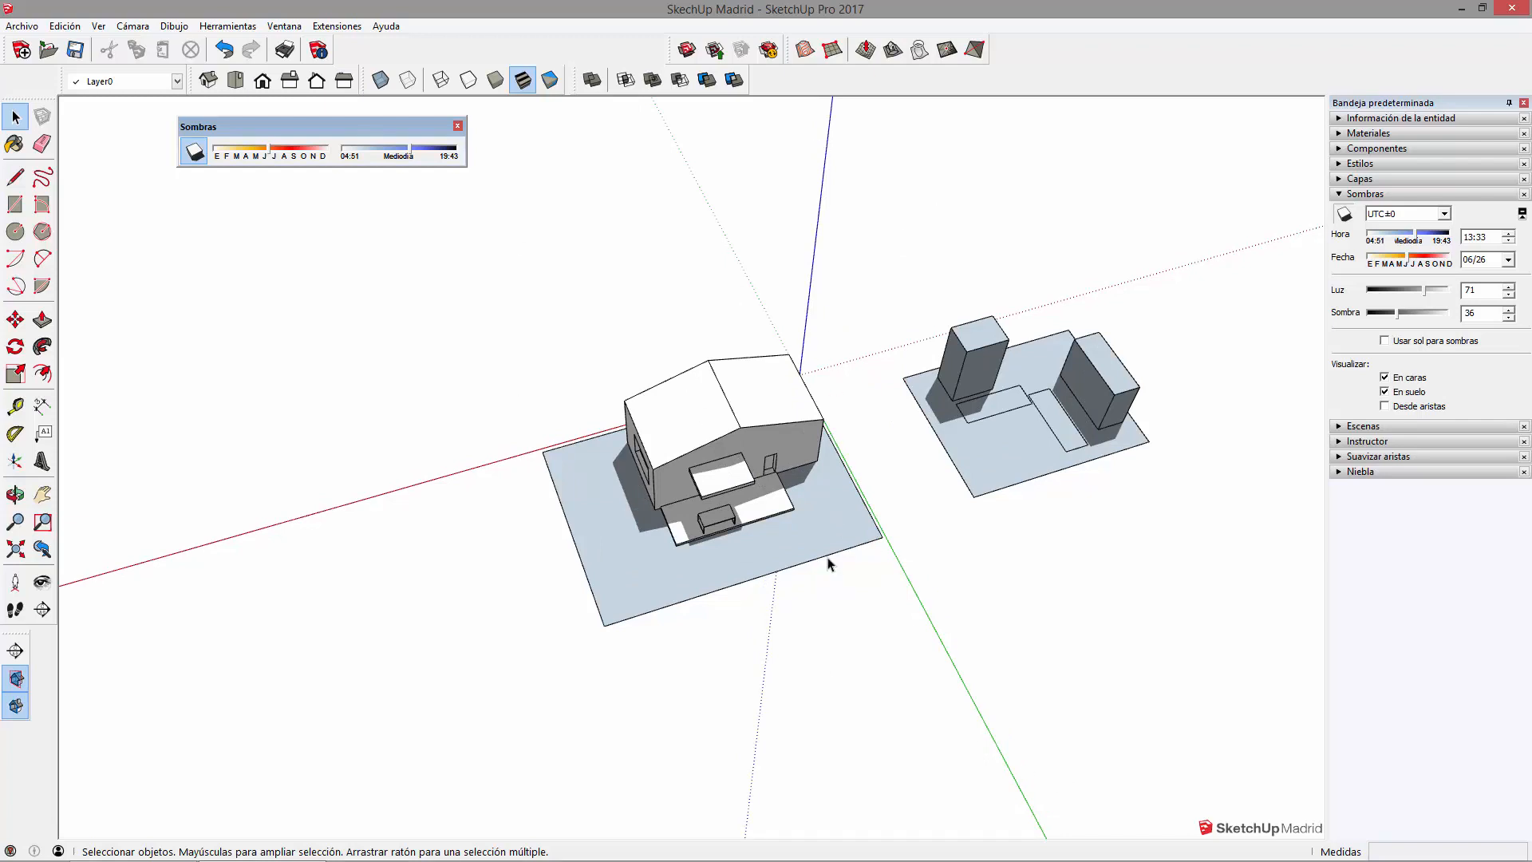
middle_click_drag(812, 491, 704, 143)
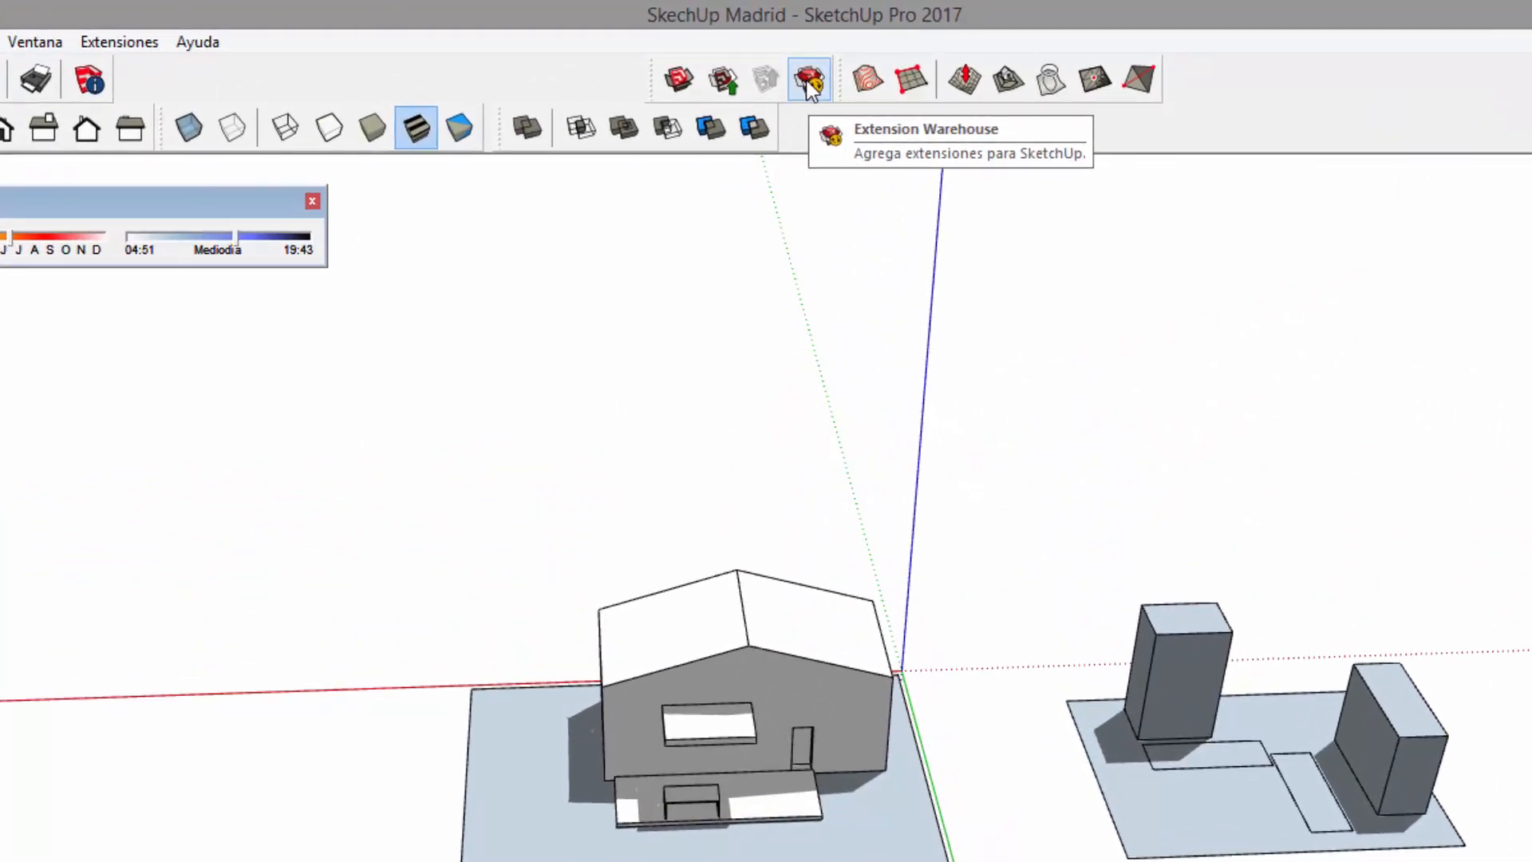
- Float the Almacén toolbar over the model, open the Extension Warehouse and search it for "norte solar"
left_click_drag(652, 79, 524, 194)
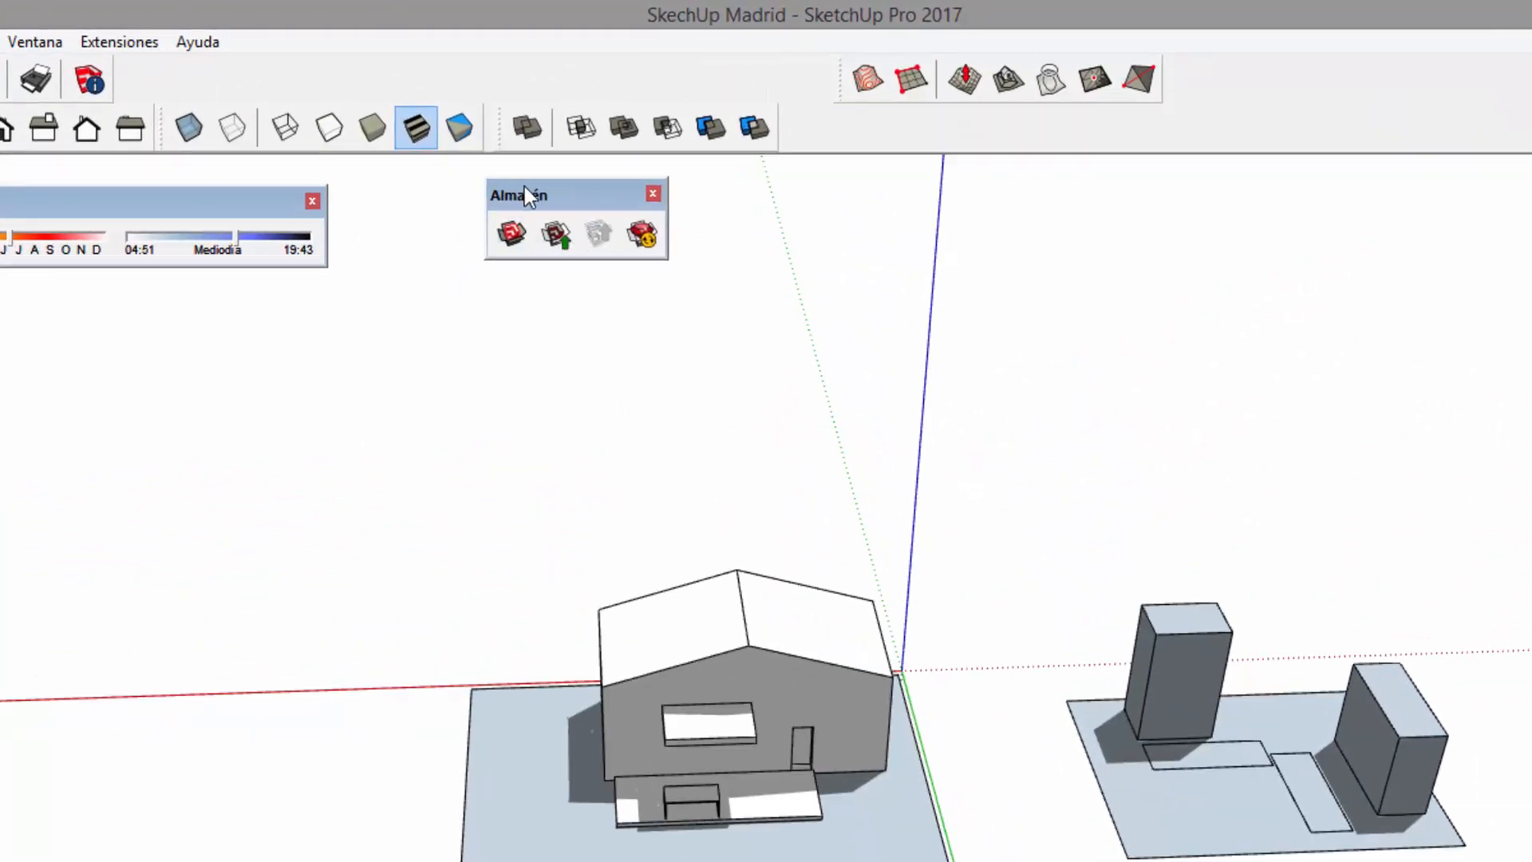
left_click(645, 240)
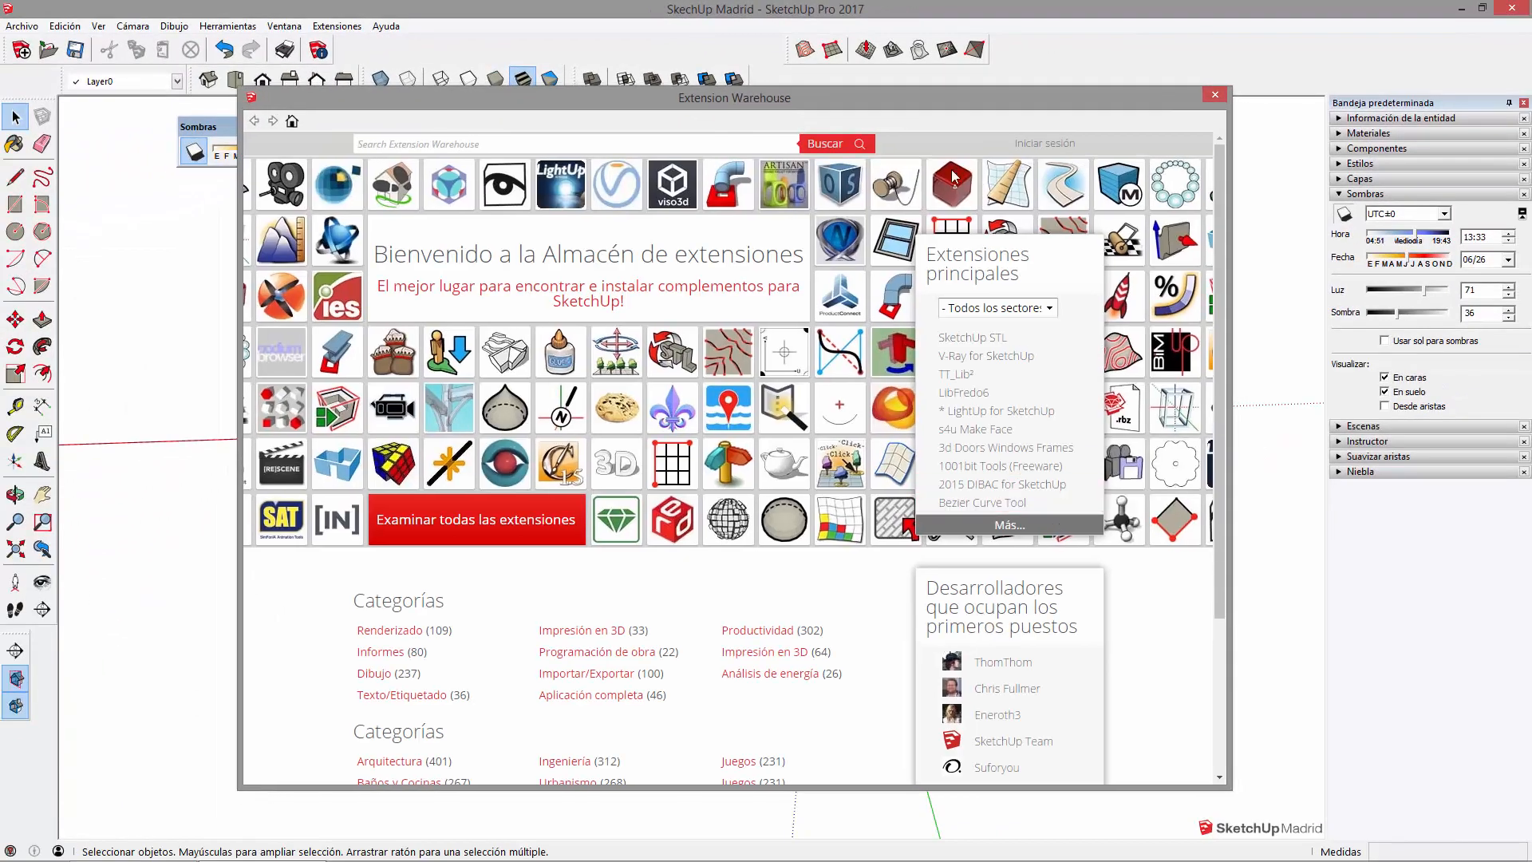
left_click(692, 145)
type("norte solar")
left_click(830, 147)
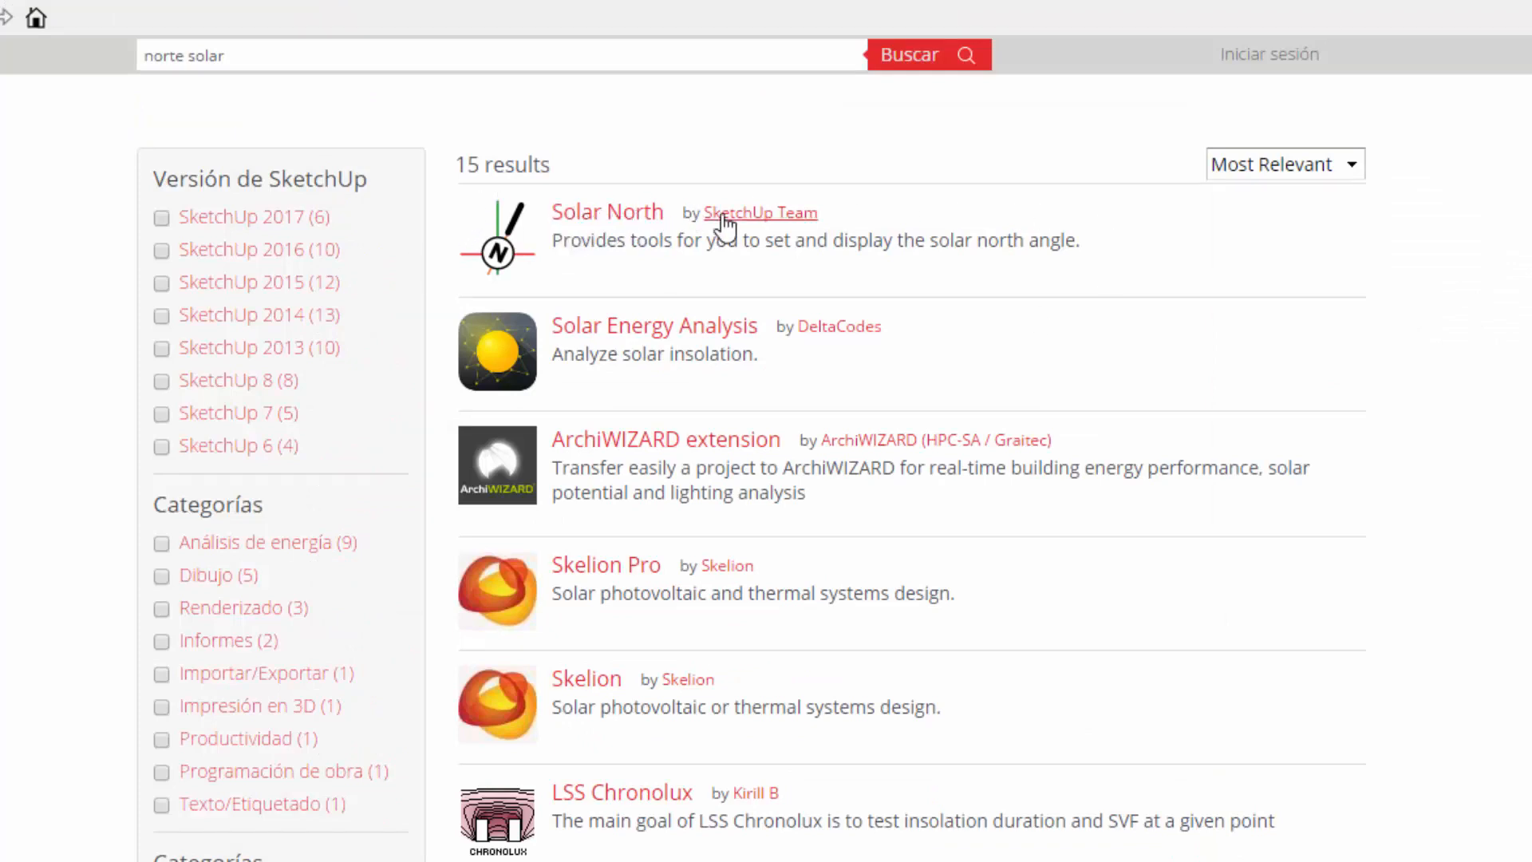
- Open the Solar North extension by SketchUp Team and examine its description, compatibility and reviews
left_click_drag(680, 212, 825, 217)
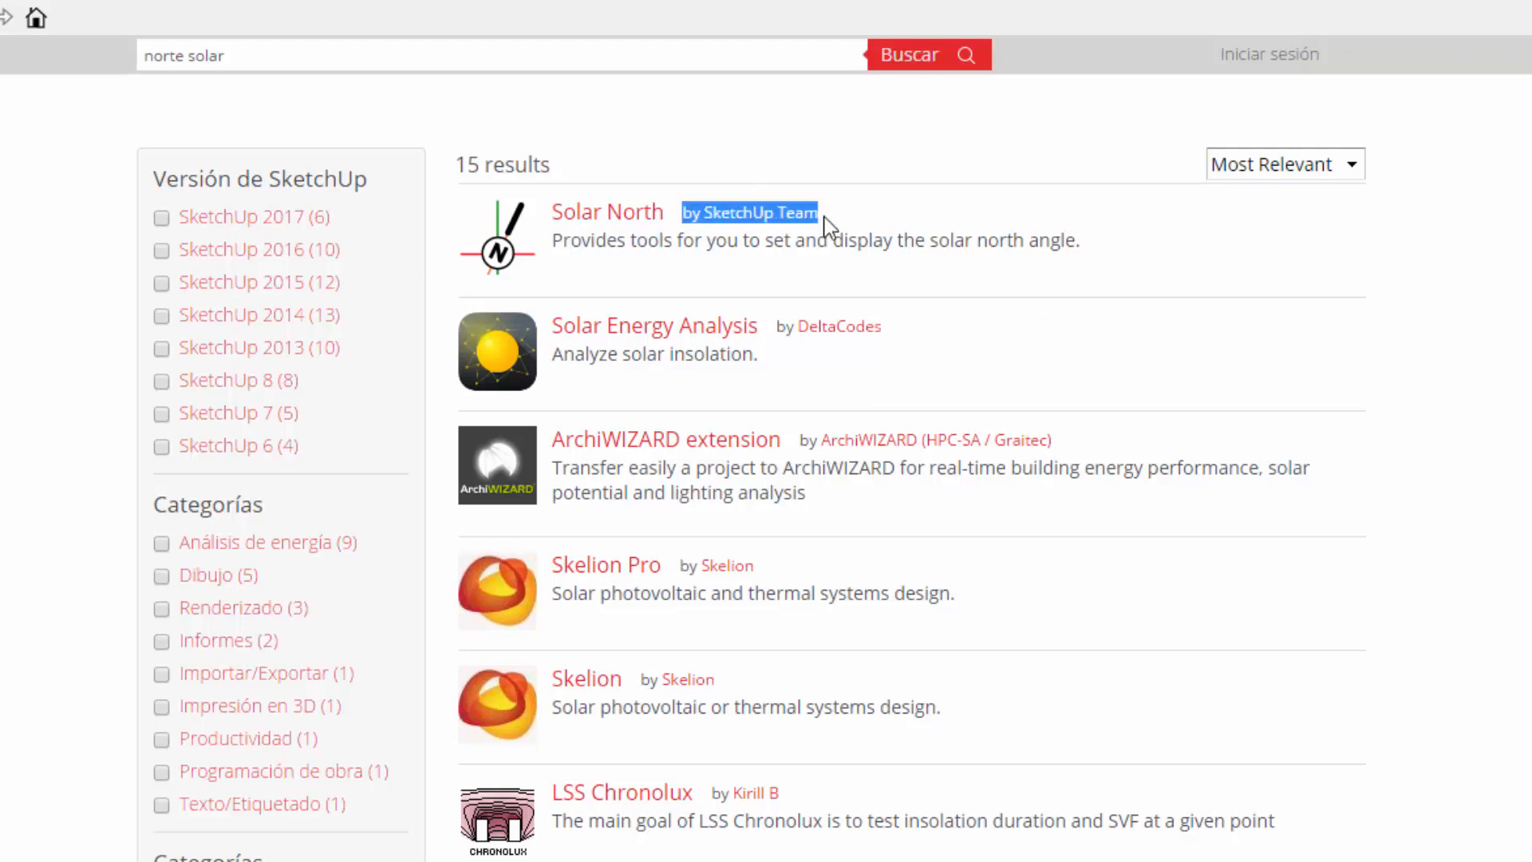
left_click(835, 214)
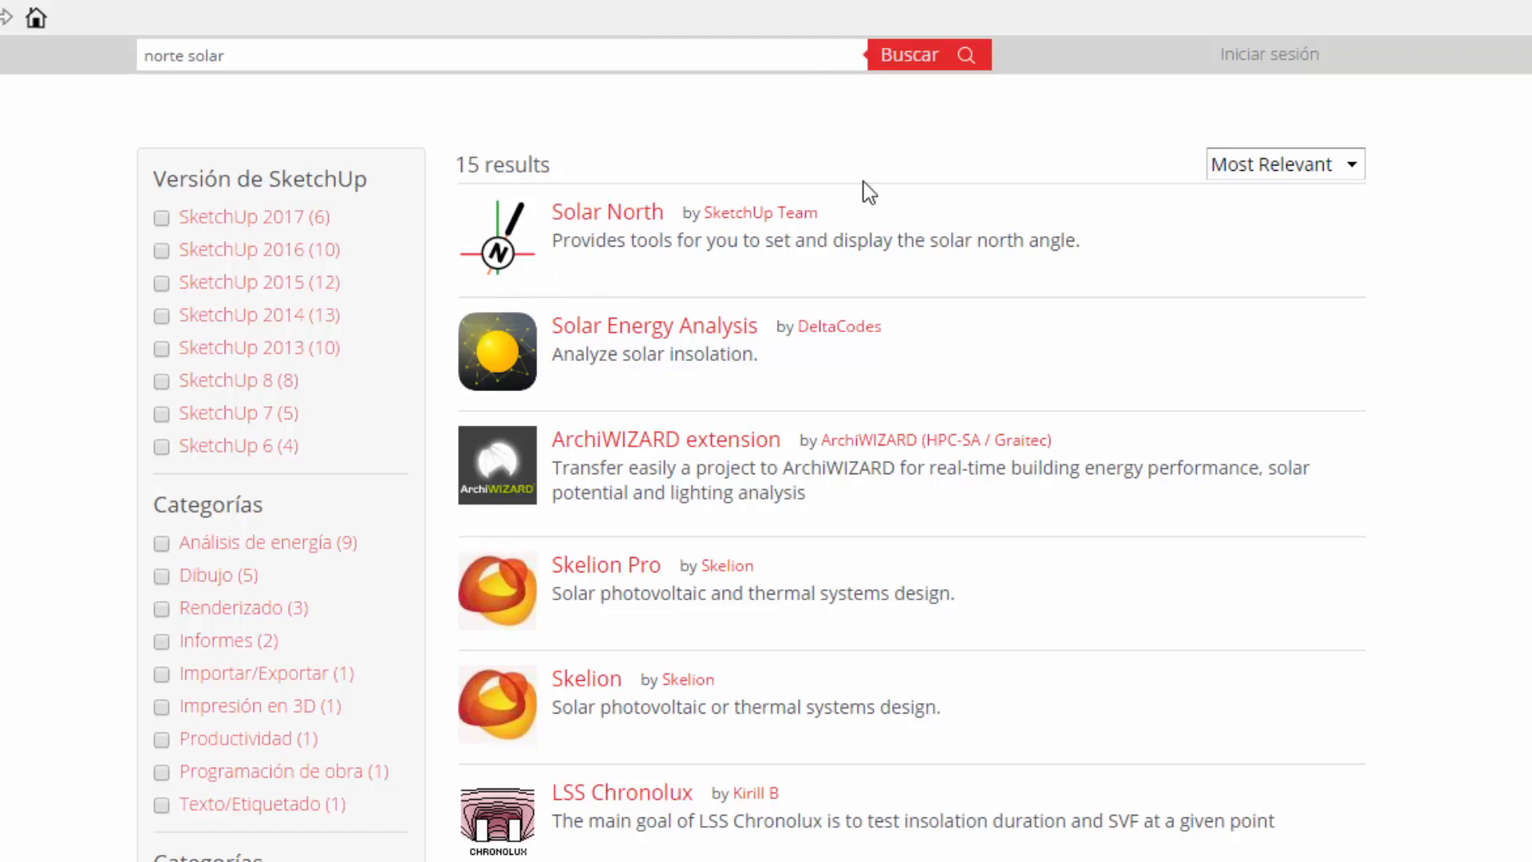
left_click(619, 214)
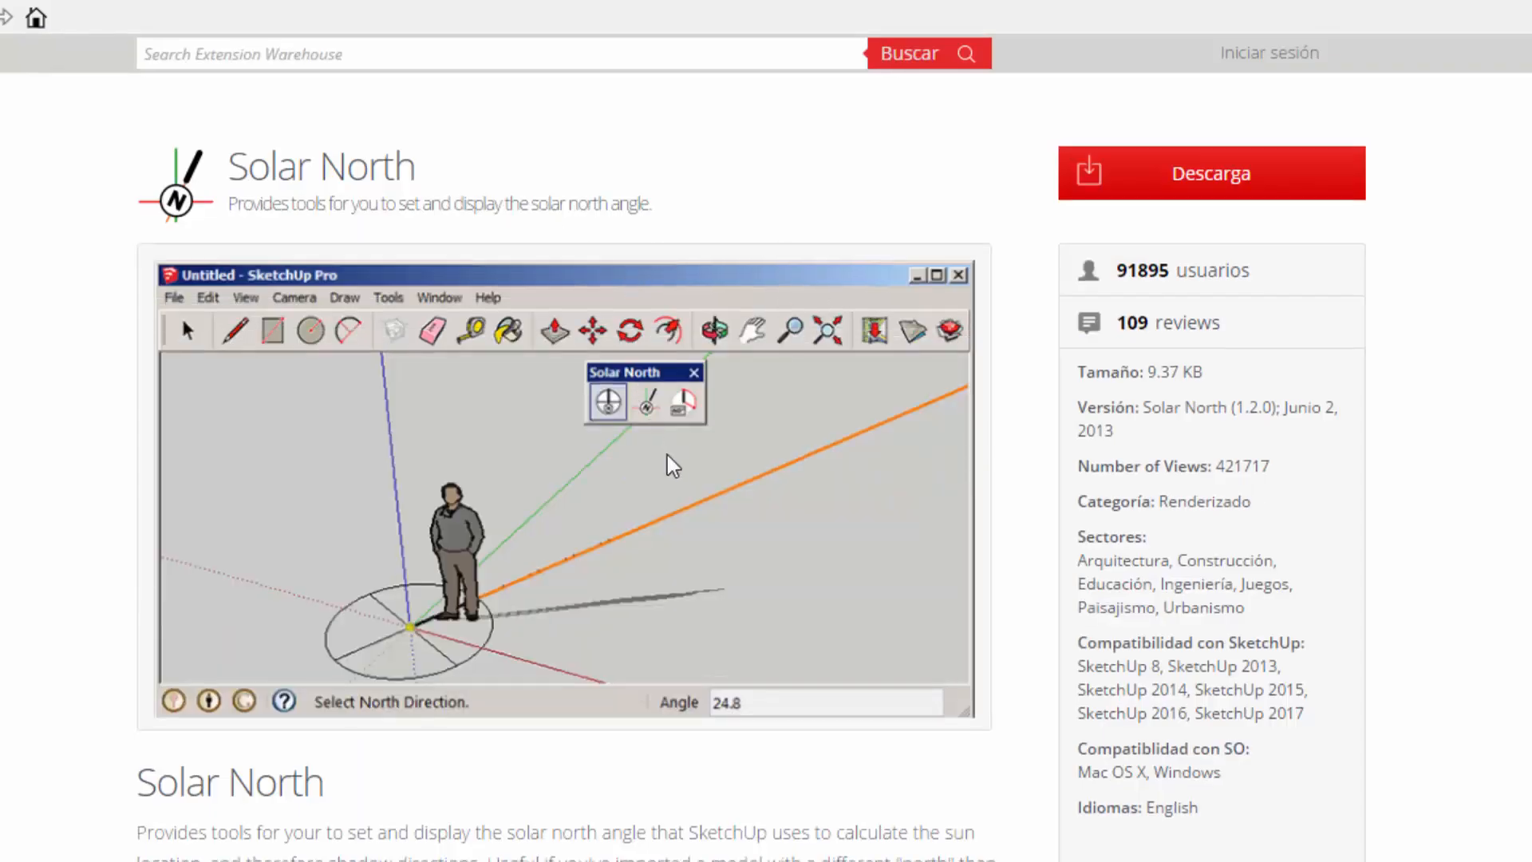
scroll(745, 400, "down", 3)
scroll(607, 215, "up", 3)
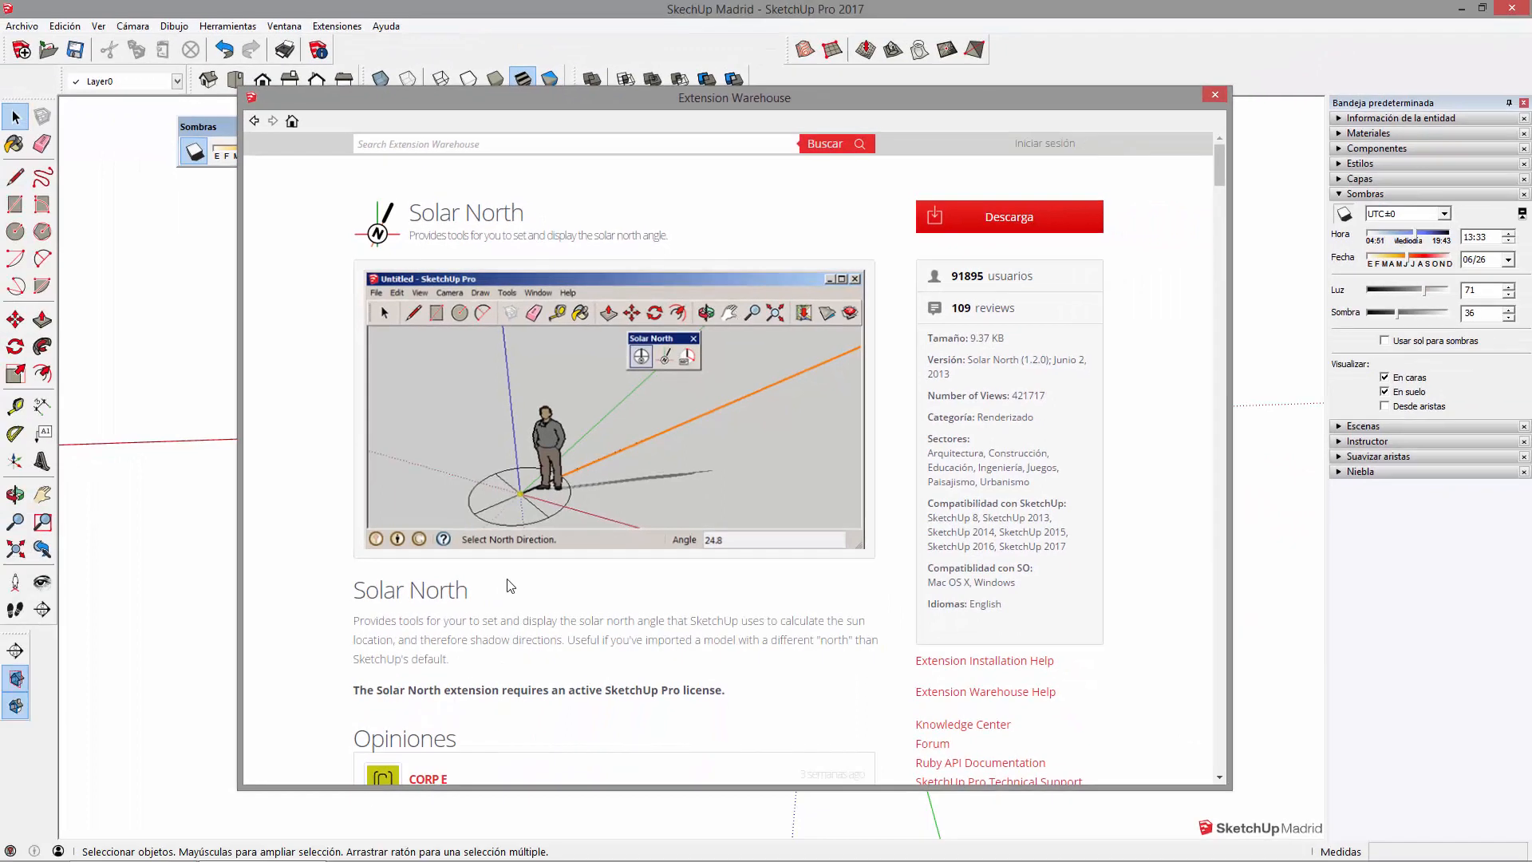
scroll(430, 778, "down", 1)
scroll(327, 673, "down", 3)
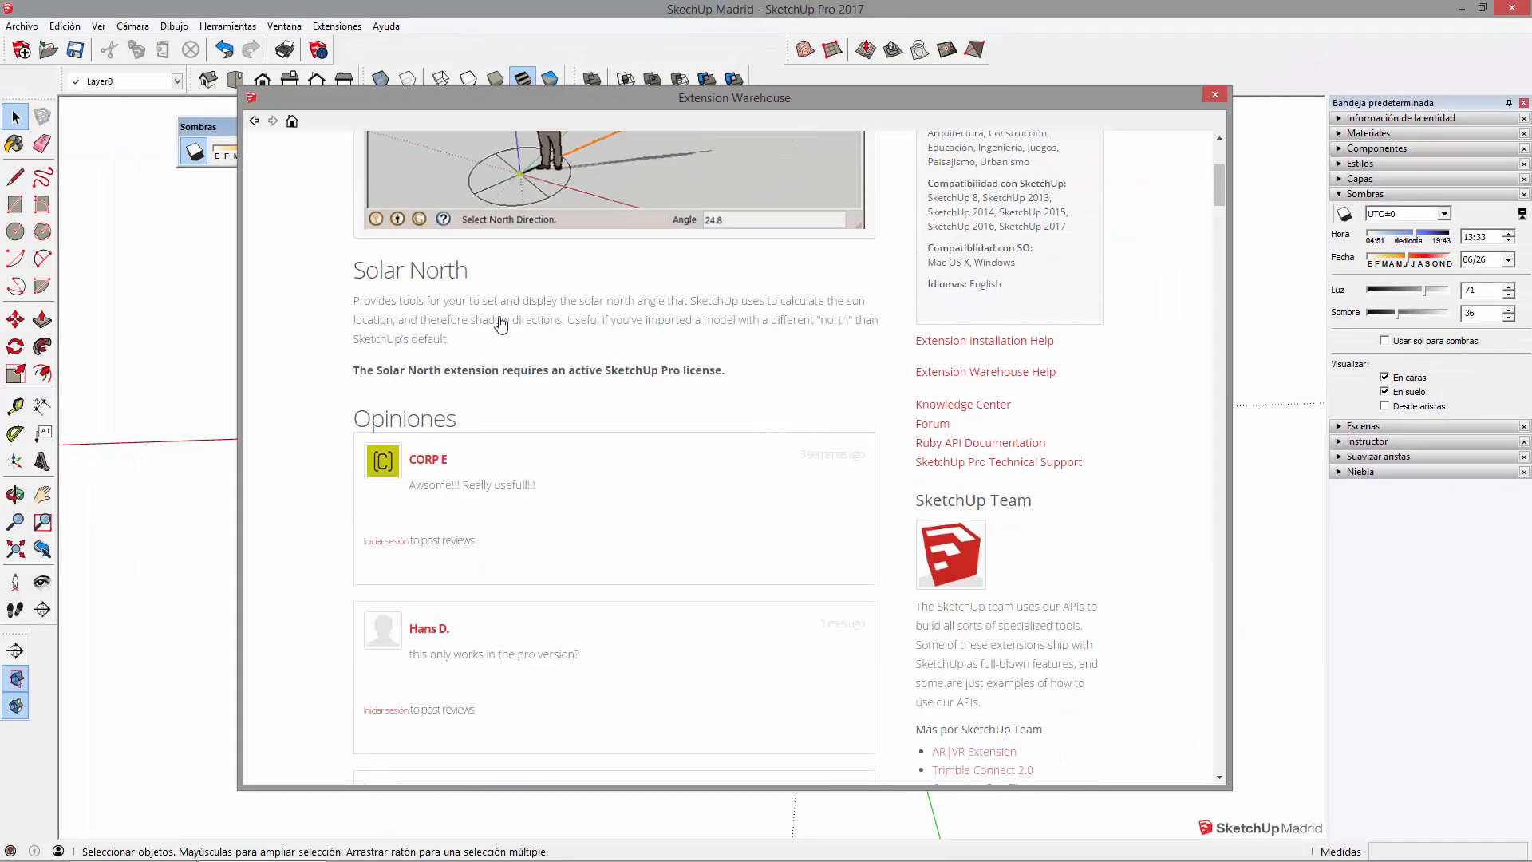
scroll(500, 324, "down", 1)
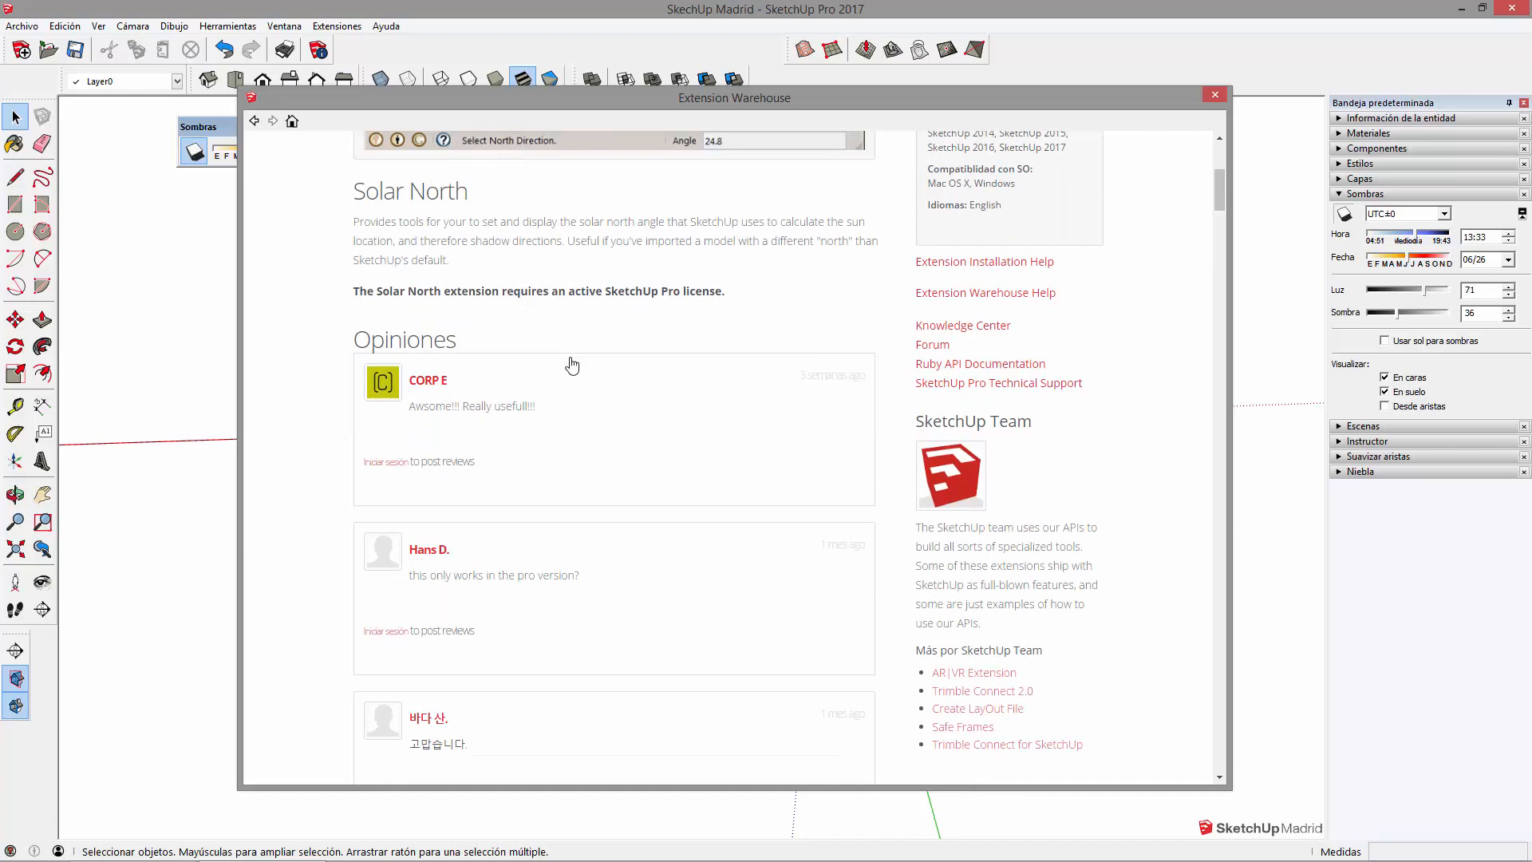
scroll(569, 365, "up", 5)
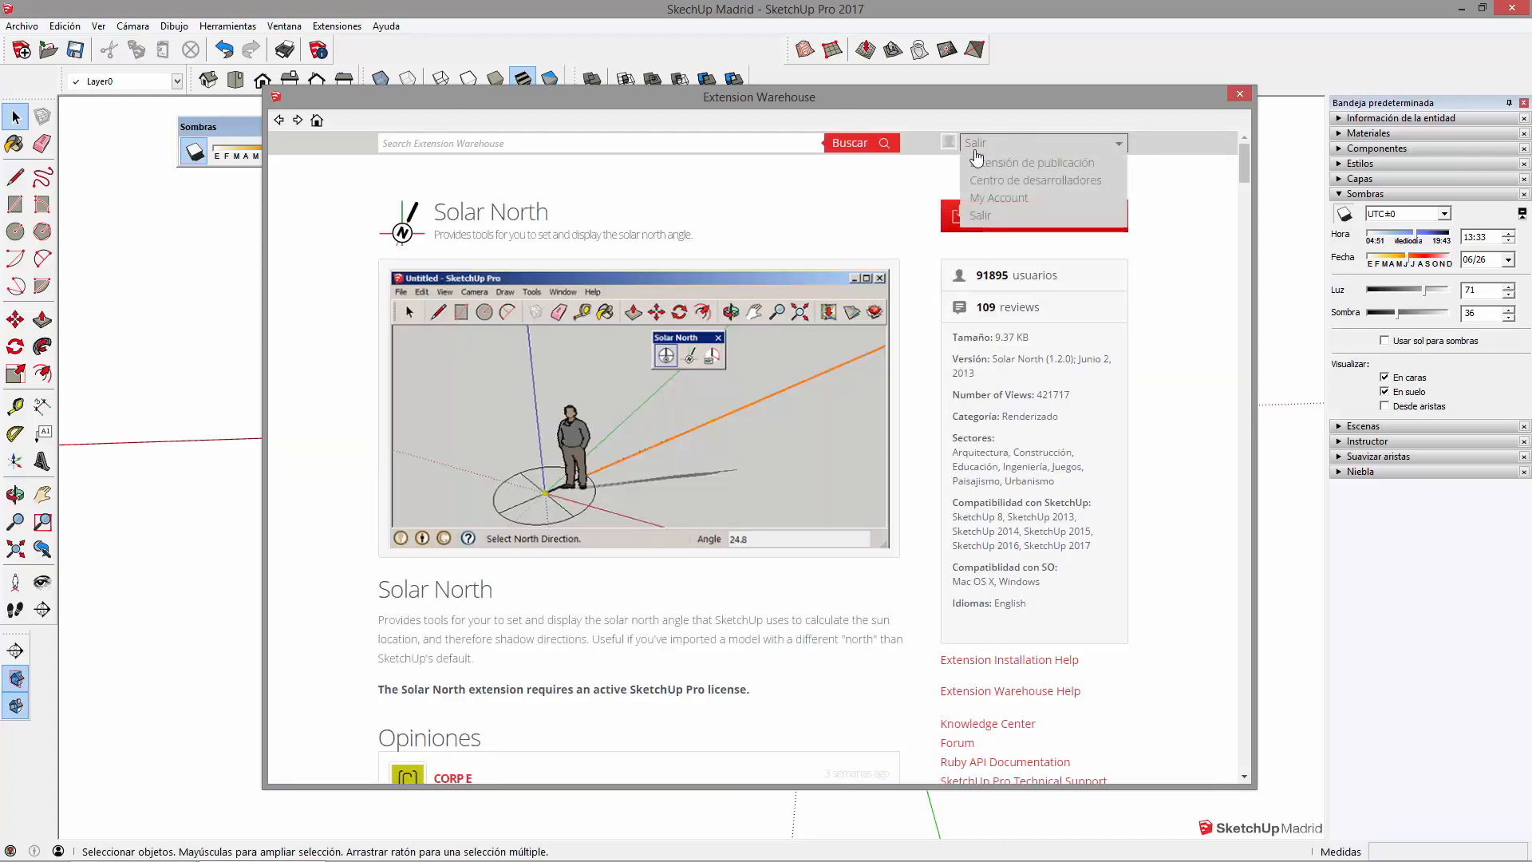
- Install the Solar North extension, granting it file system access
mouse_move(1026, 144)
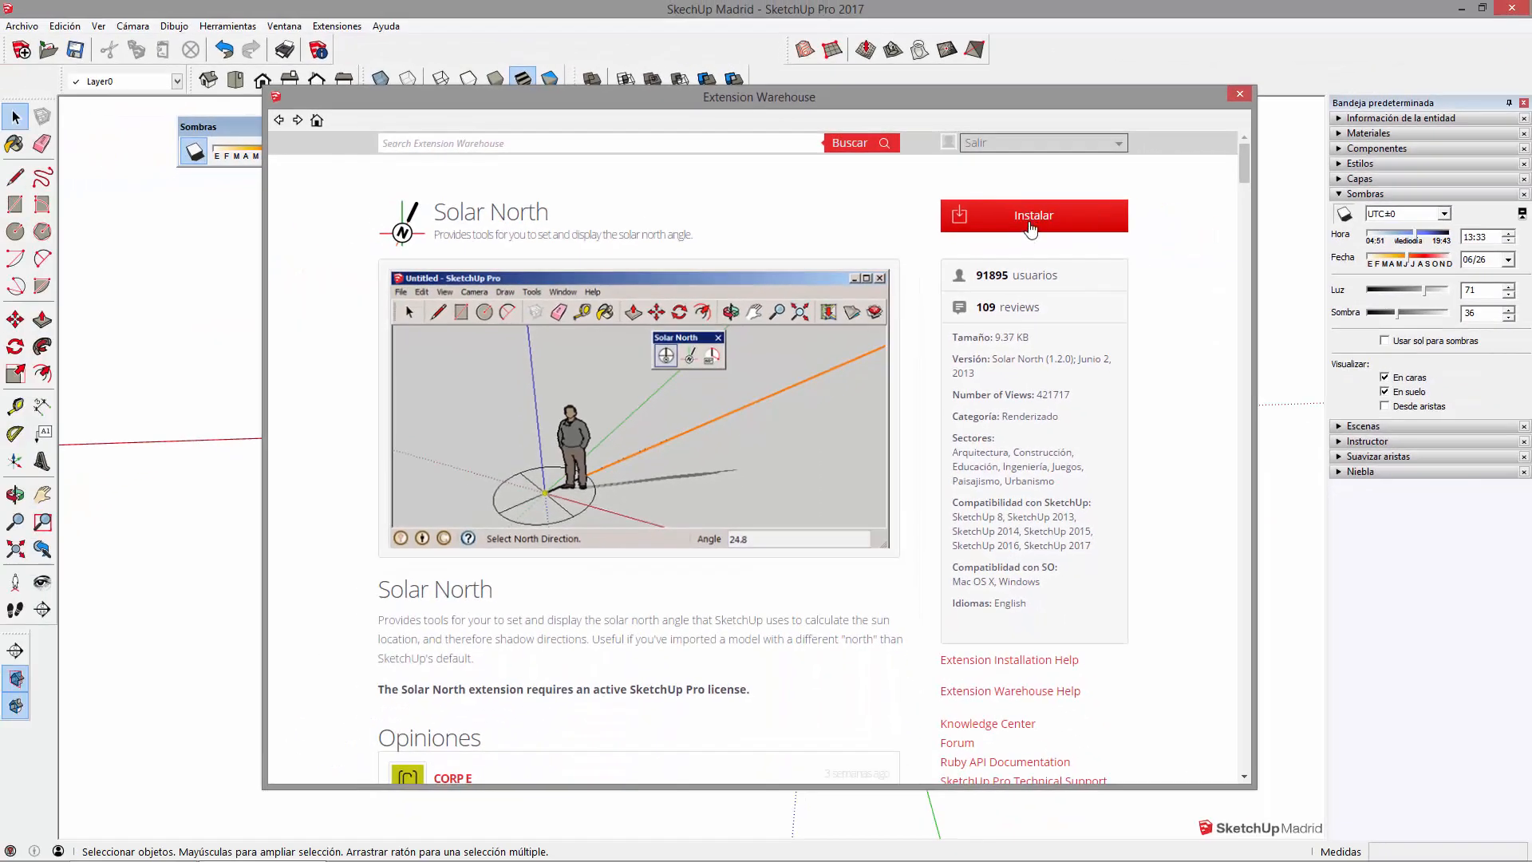
left_click(1030, 227)
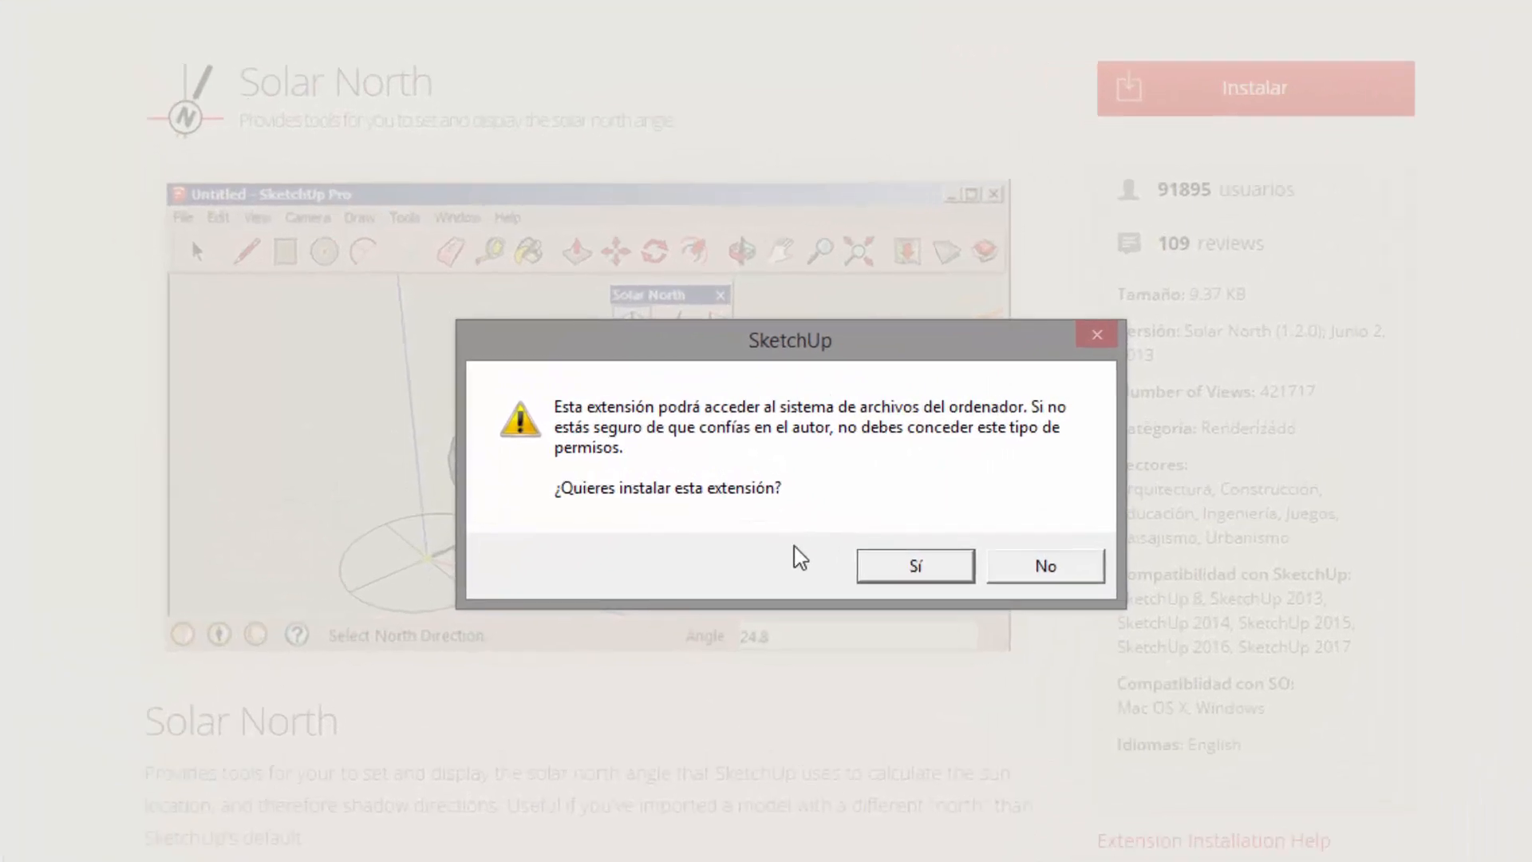
left_click(915, 565)
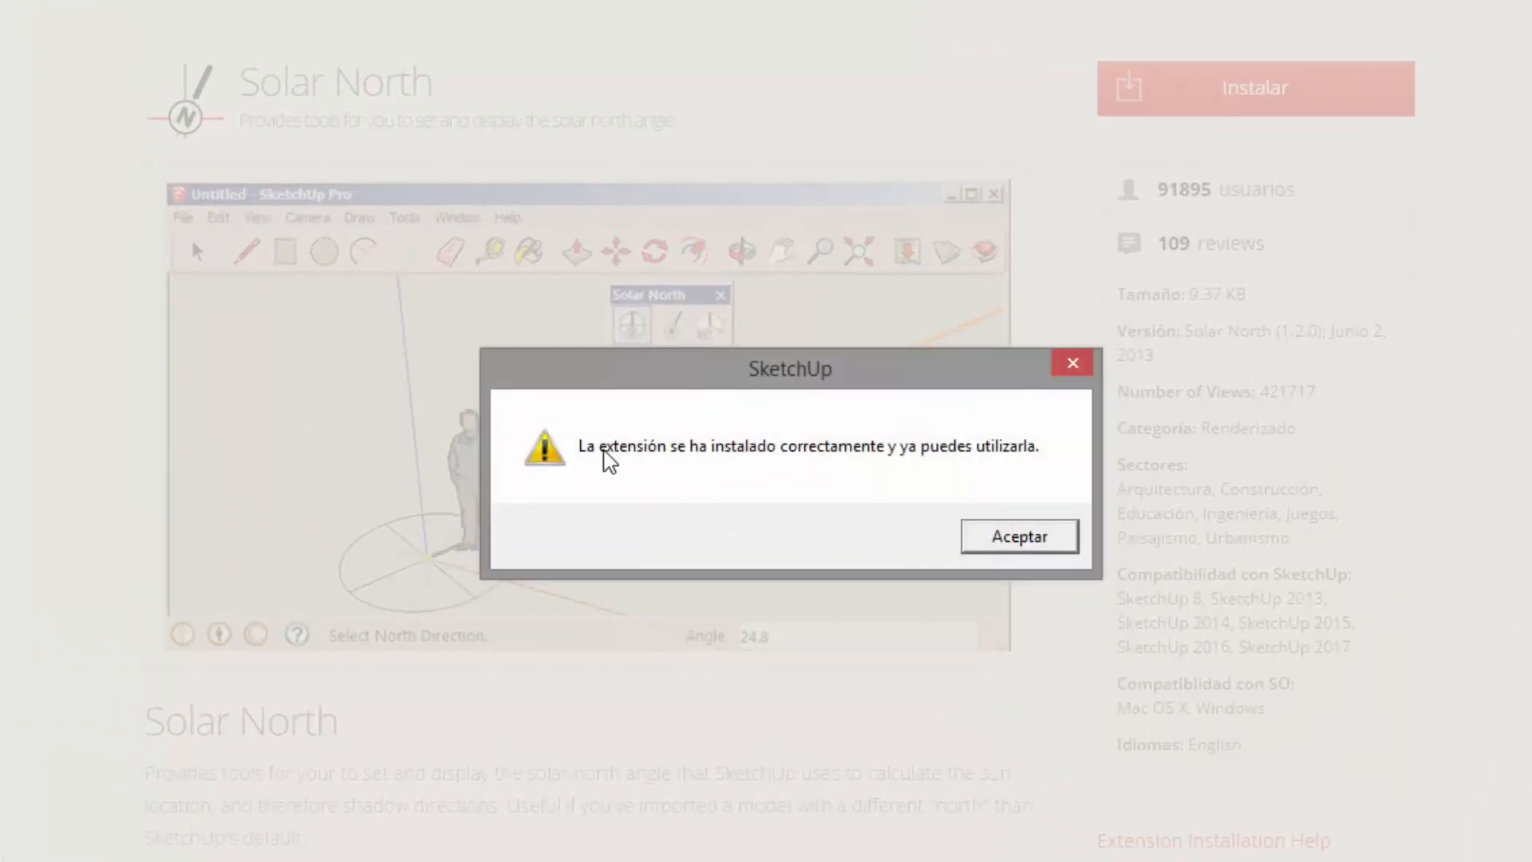
left_click_drag(632, 381, 422, 399)
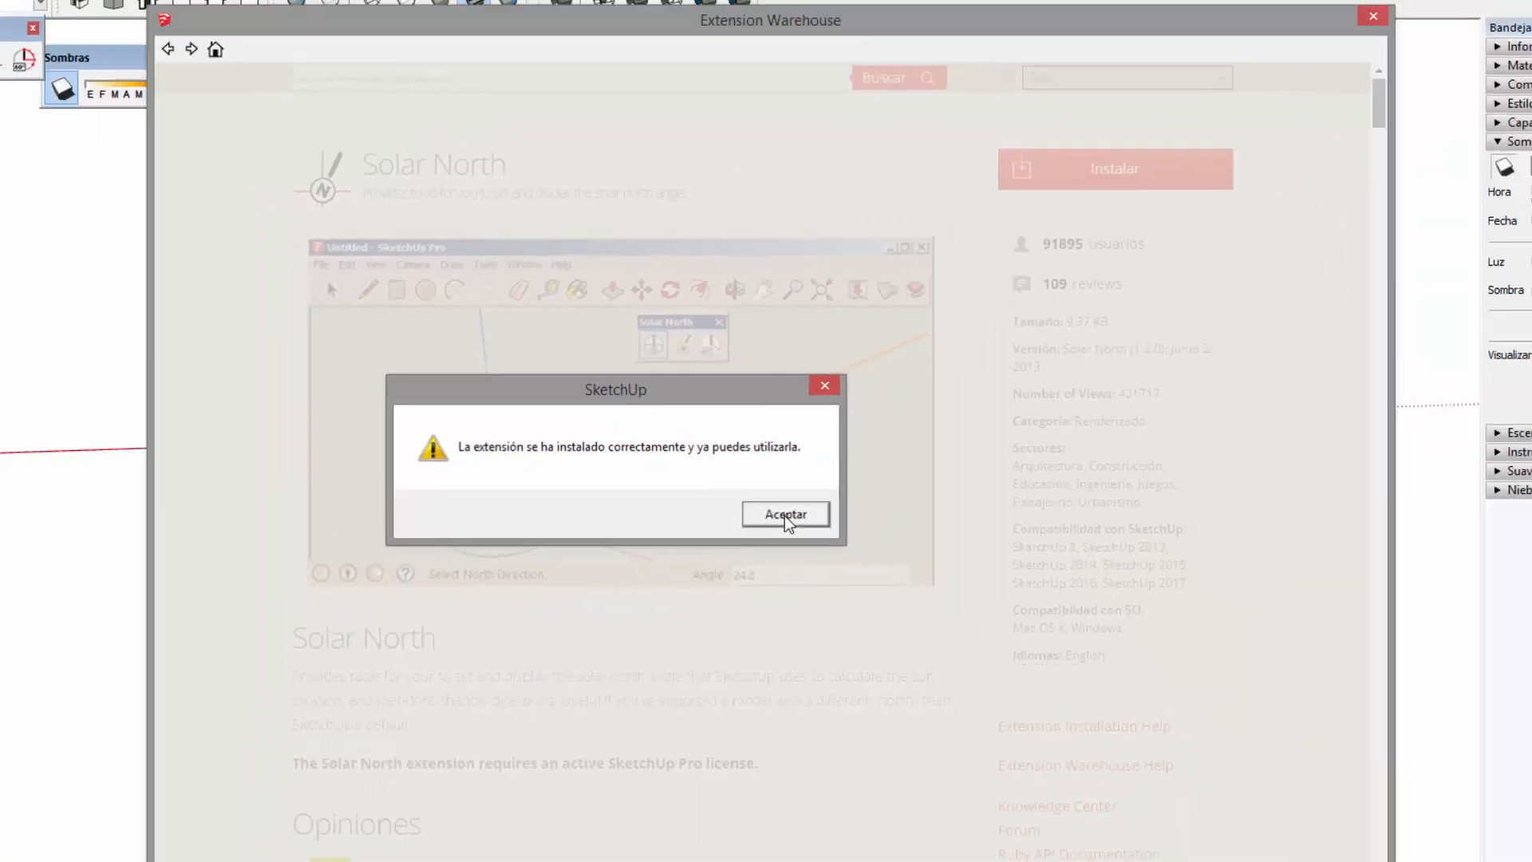
left_click(810, 556)
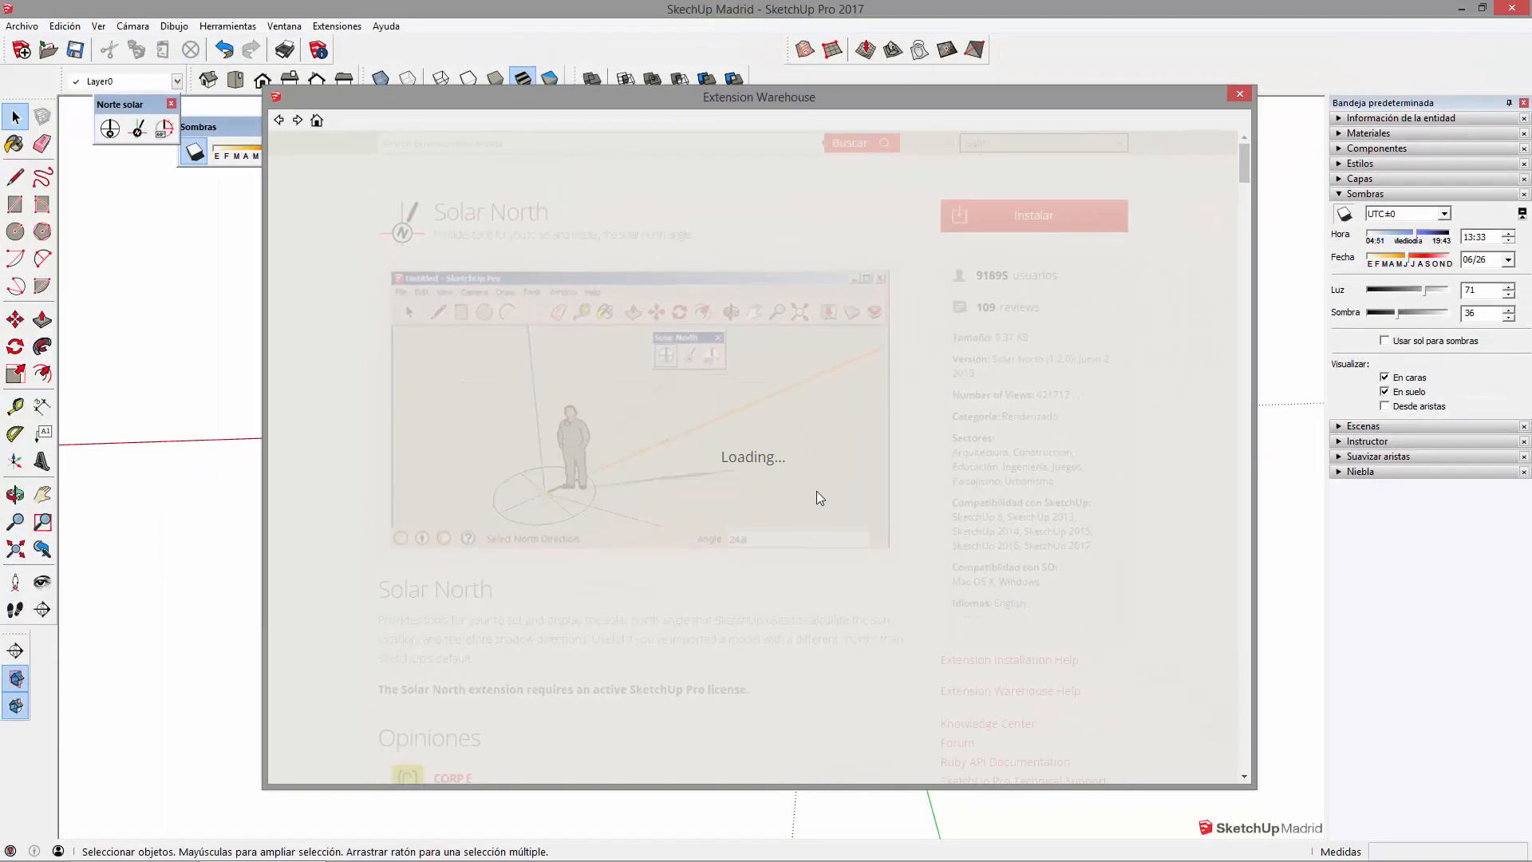
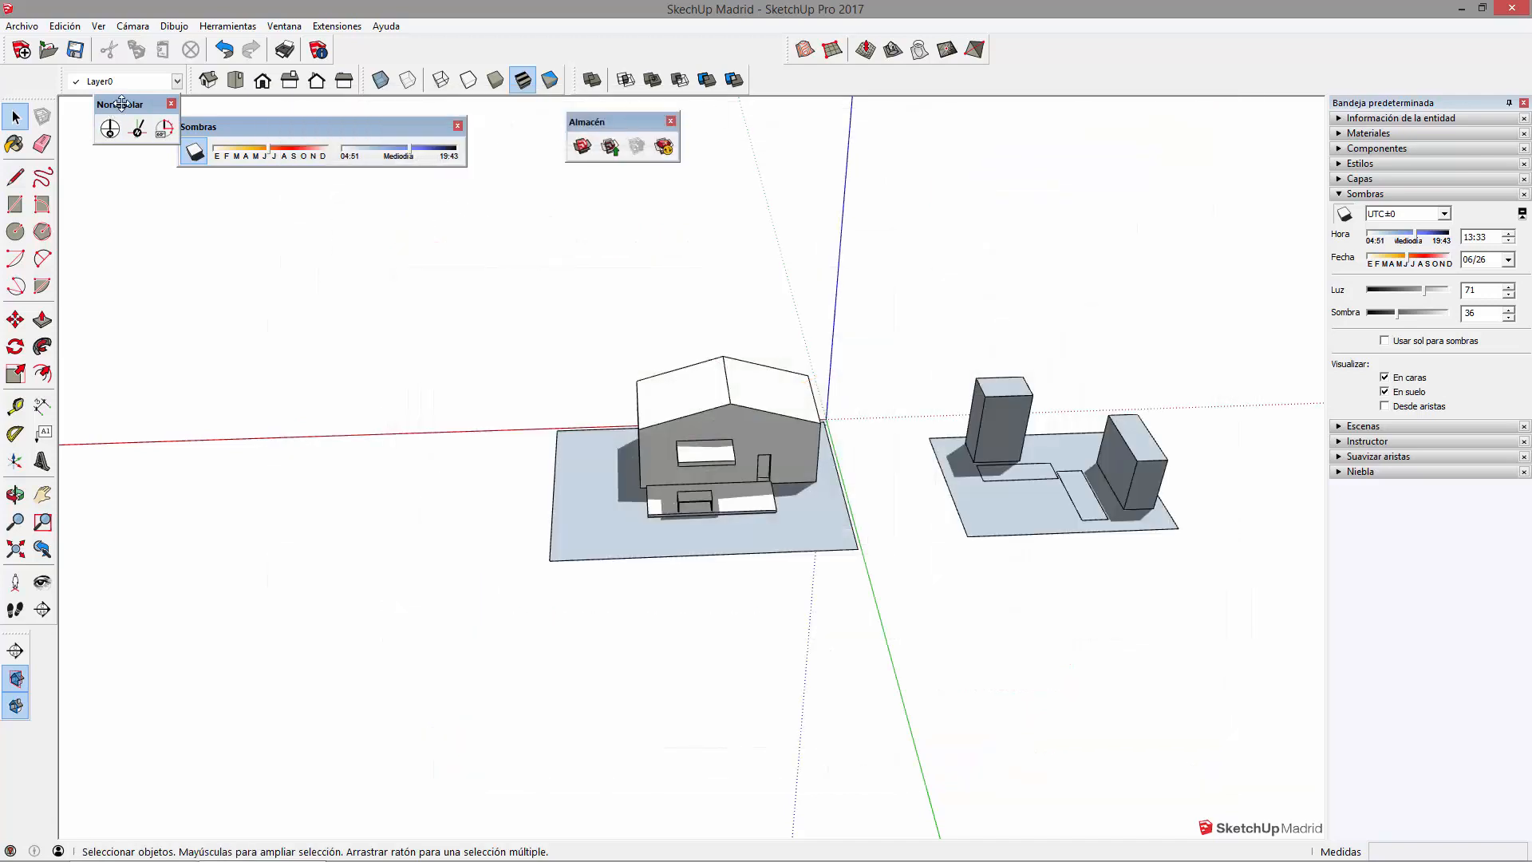
- Move the Norte solar toolbar beside the floating Almacén toolbar
left_click_drag(121, 105, 768, 131)
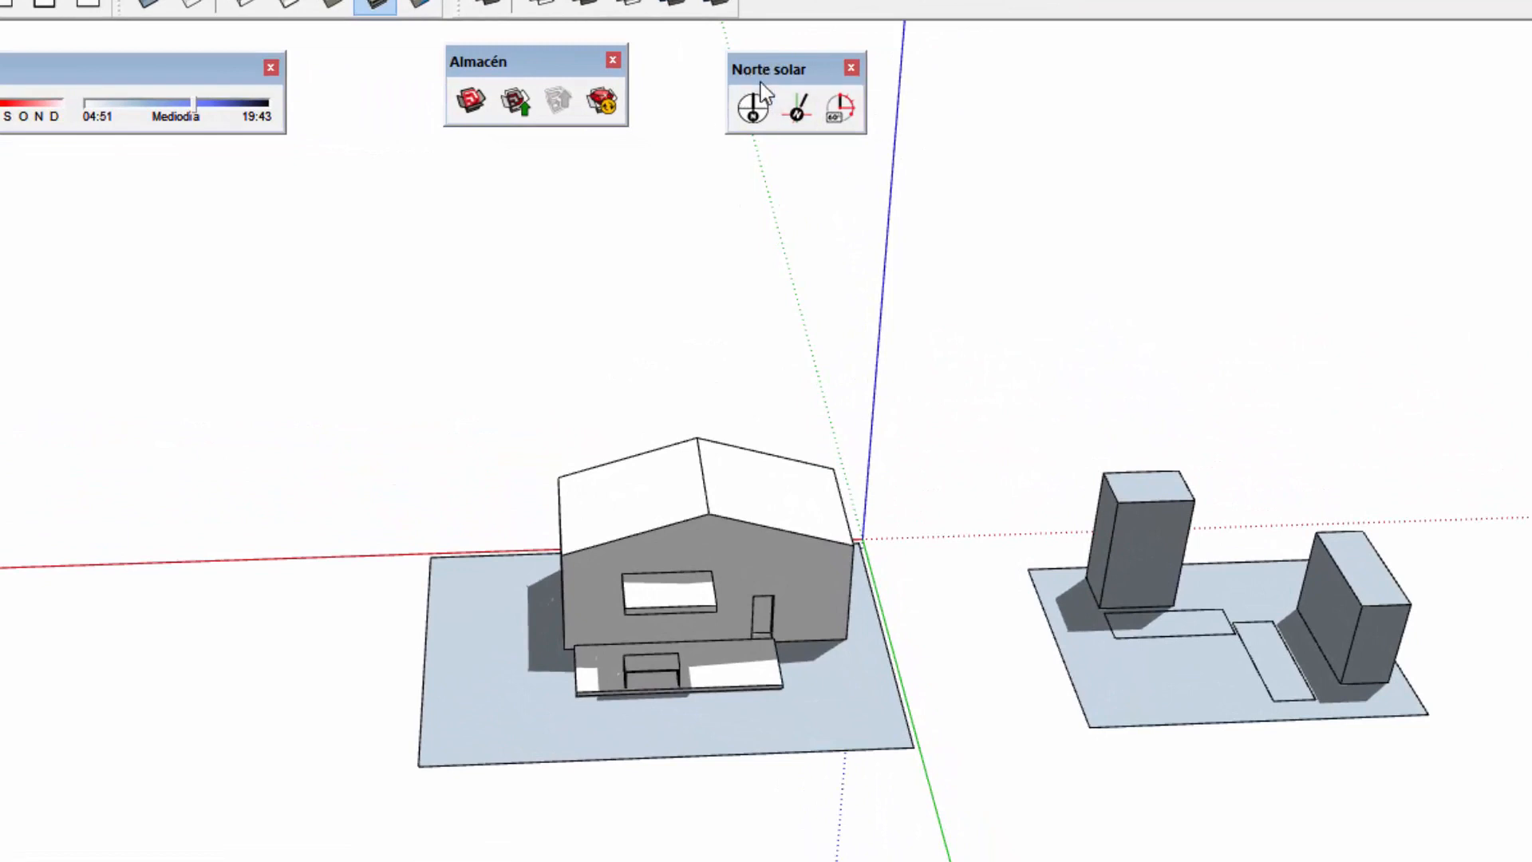
left_click_drag(778, 68, 793, 63)
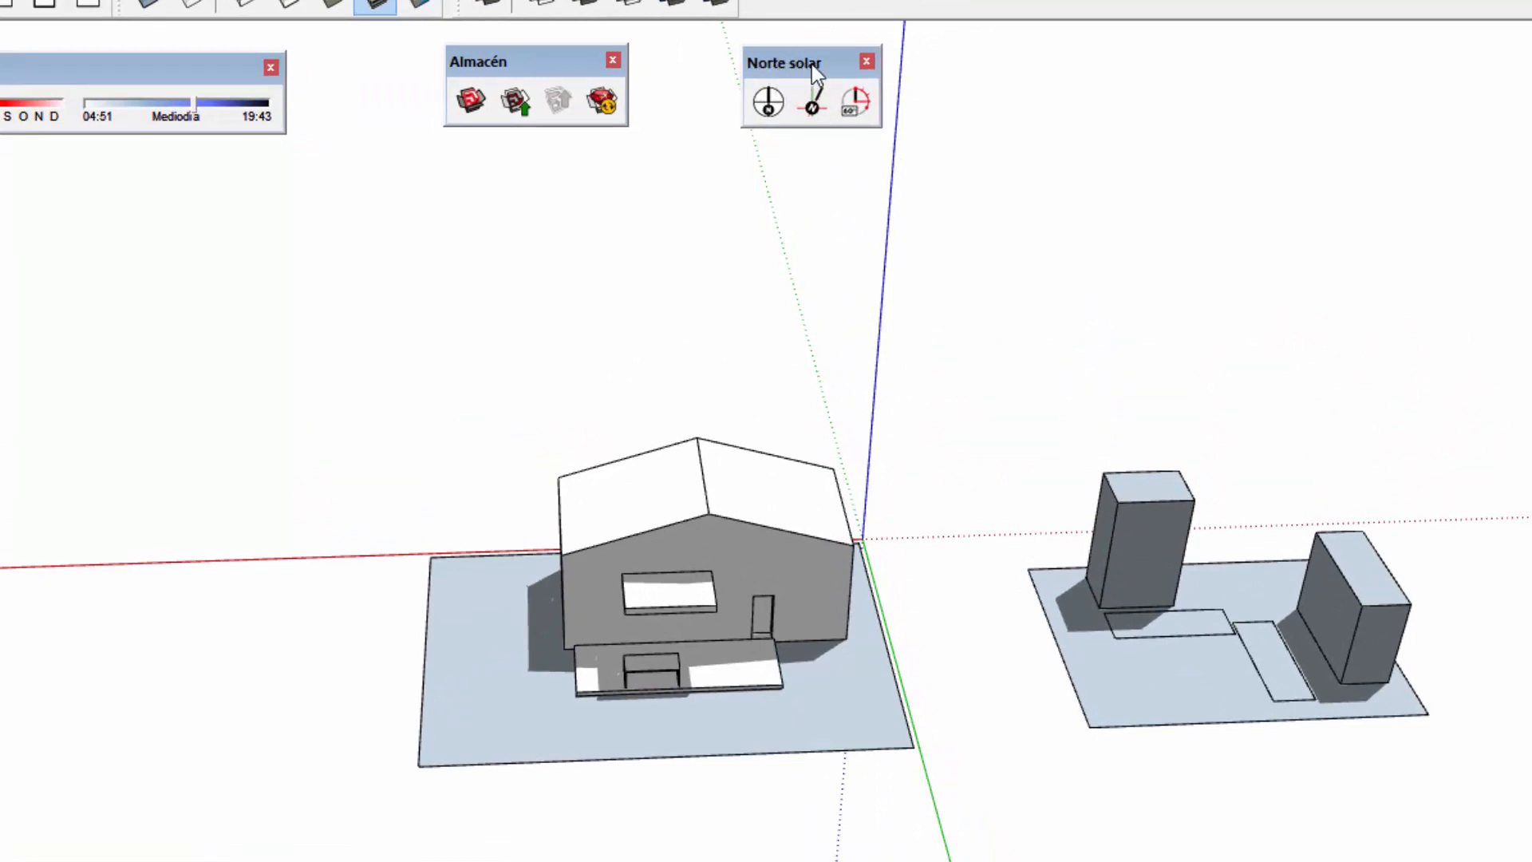
mouse_move(801, 63)
left_mouse_down()
mouse_move(733, 69)
mouse_move(801, 68)
left_mouse_up()
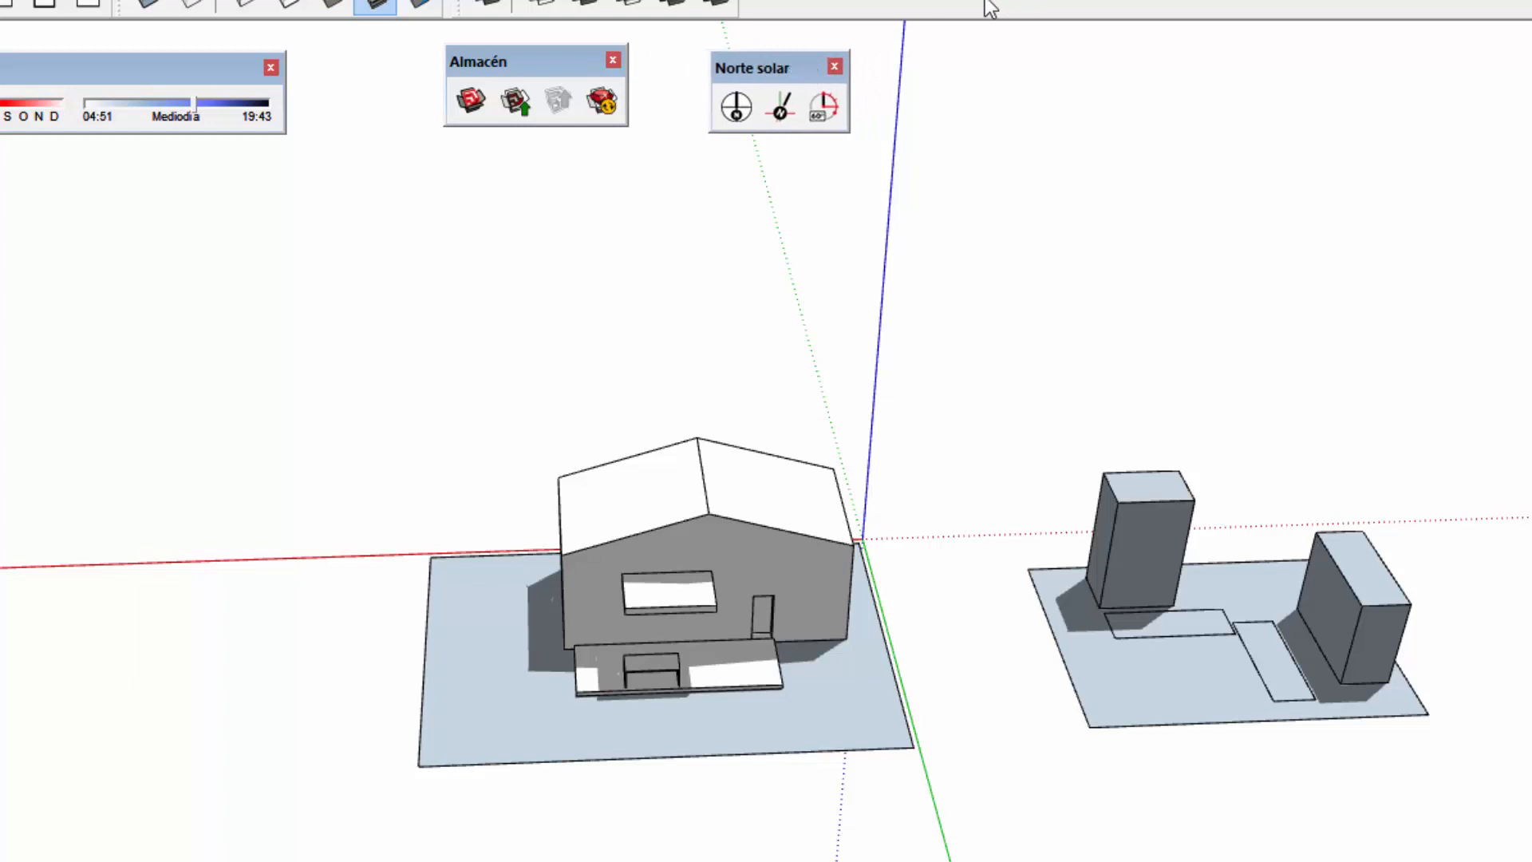
- Hide the Norte solar toolbar and display it again, twice, finishing with it shown
right_click(988, 41)
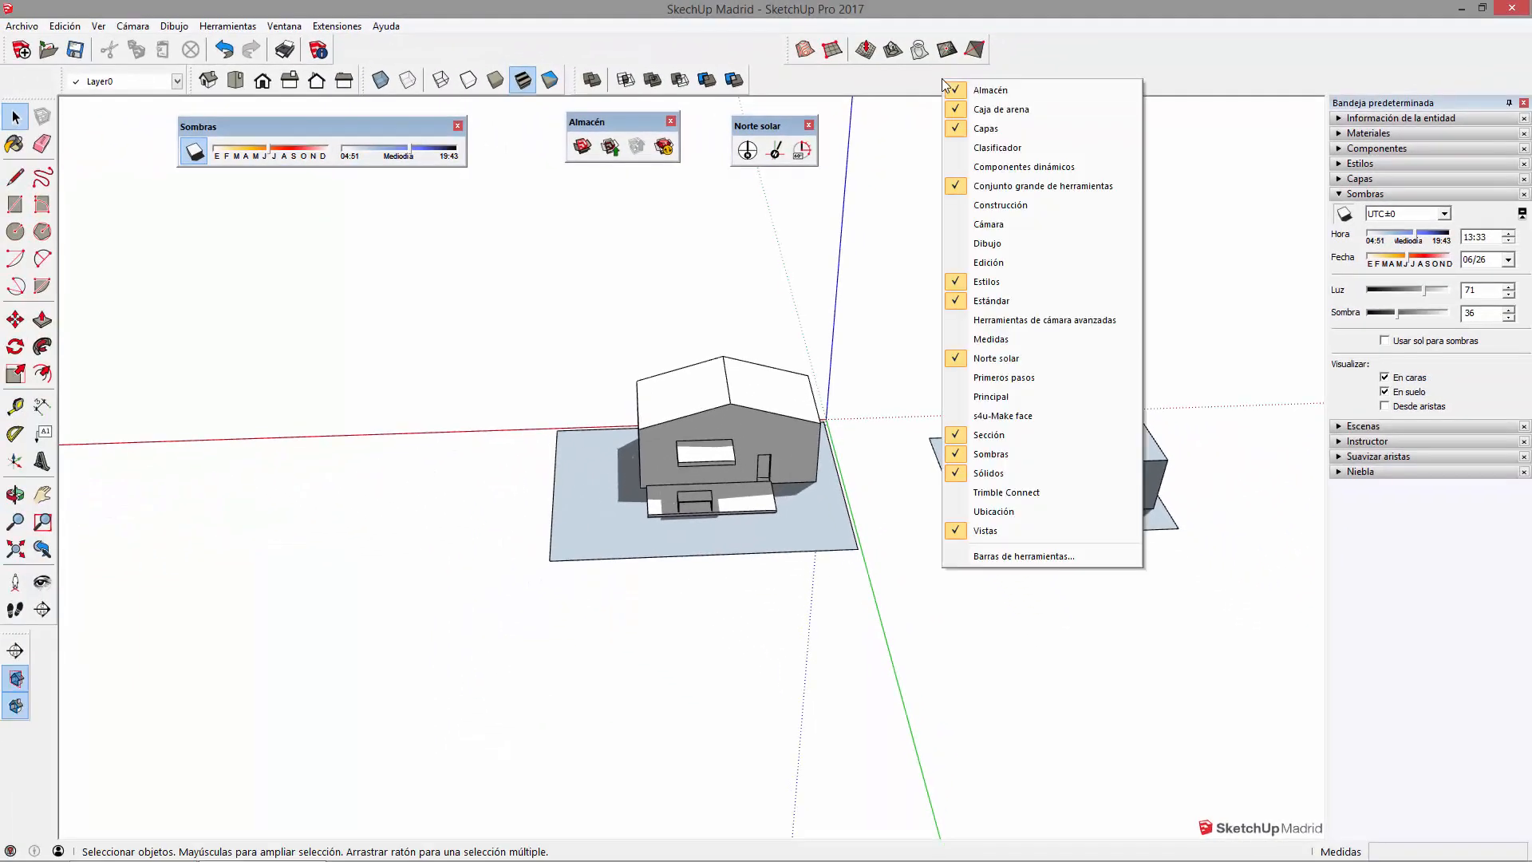
left_click(926, 78)
right_click(908, 78)
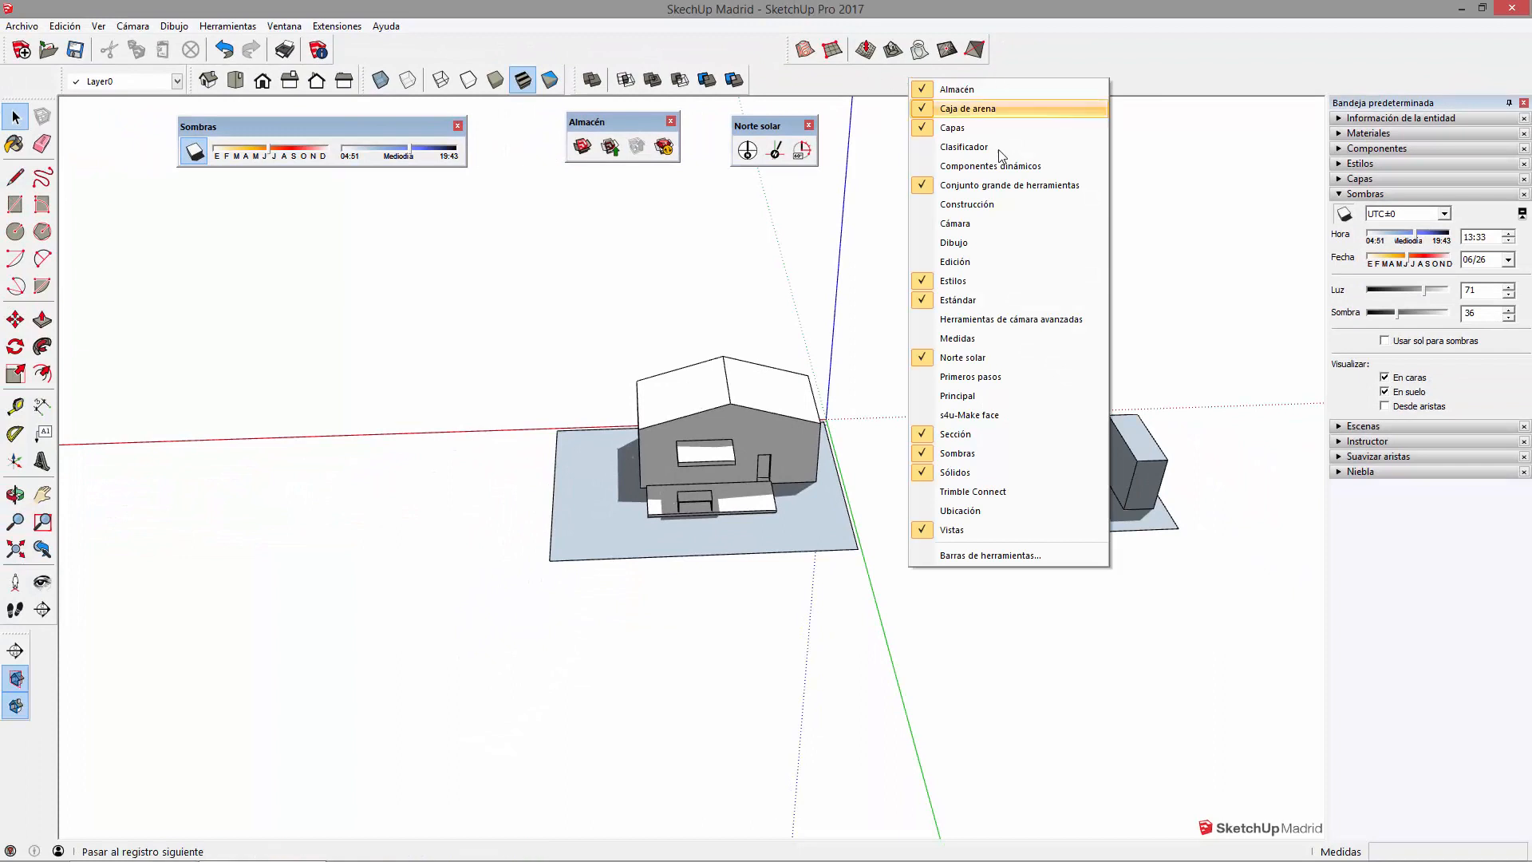
left_click(878, 80)
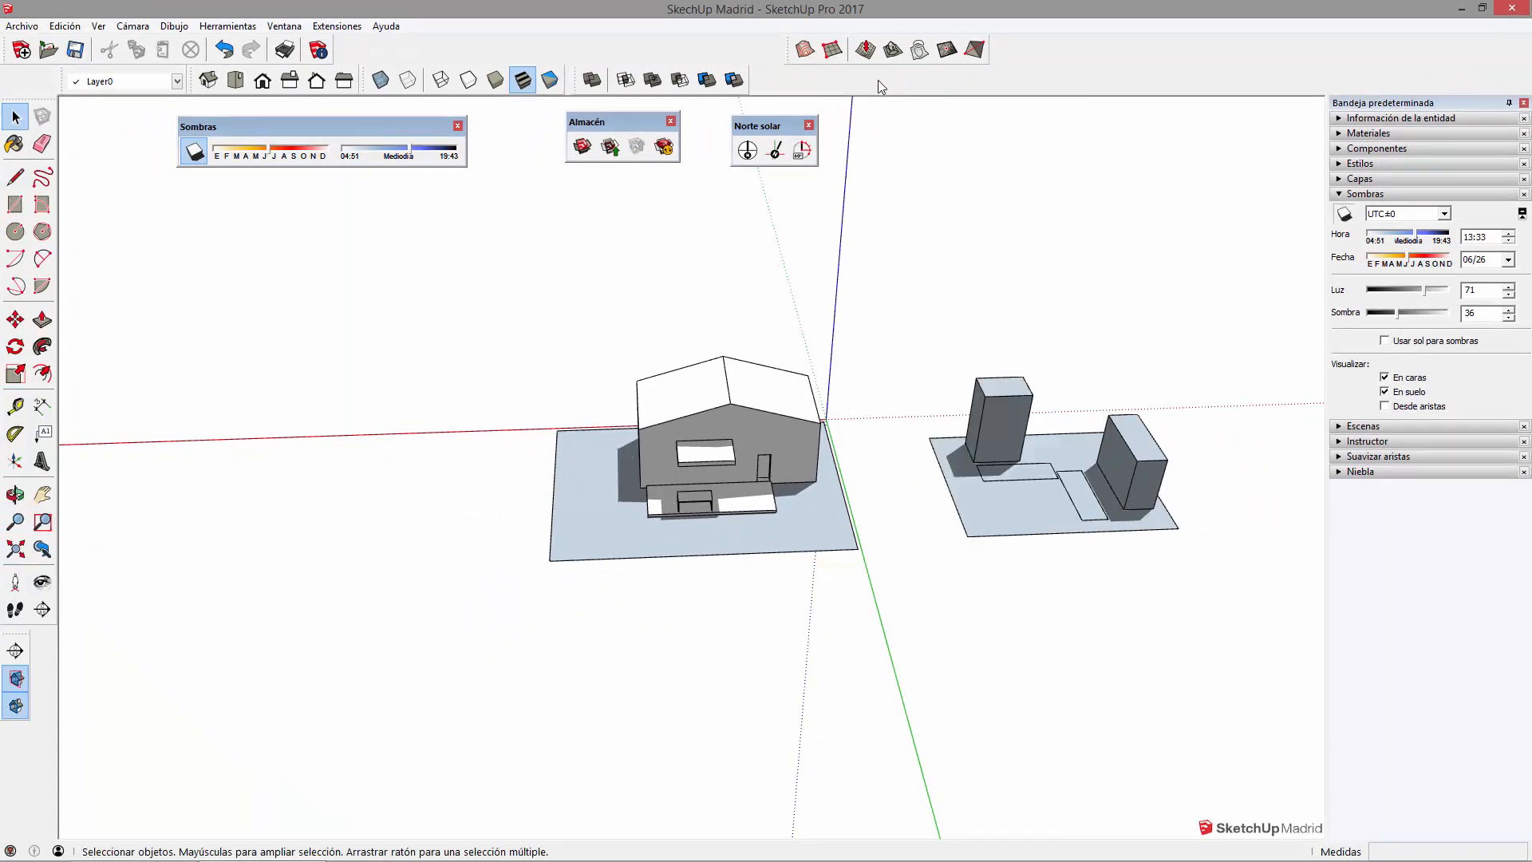
right_click(877, 80)
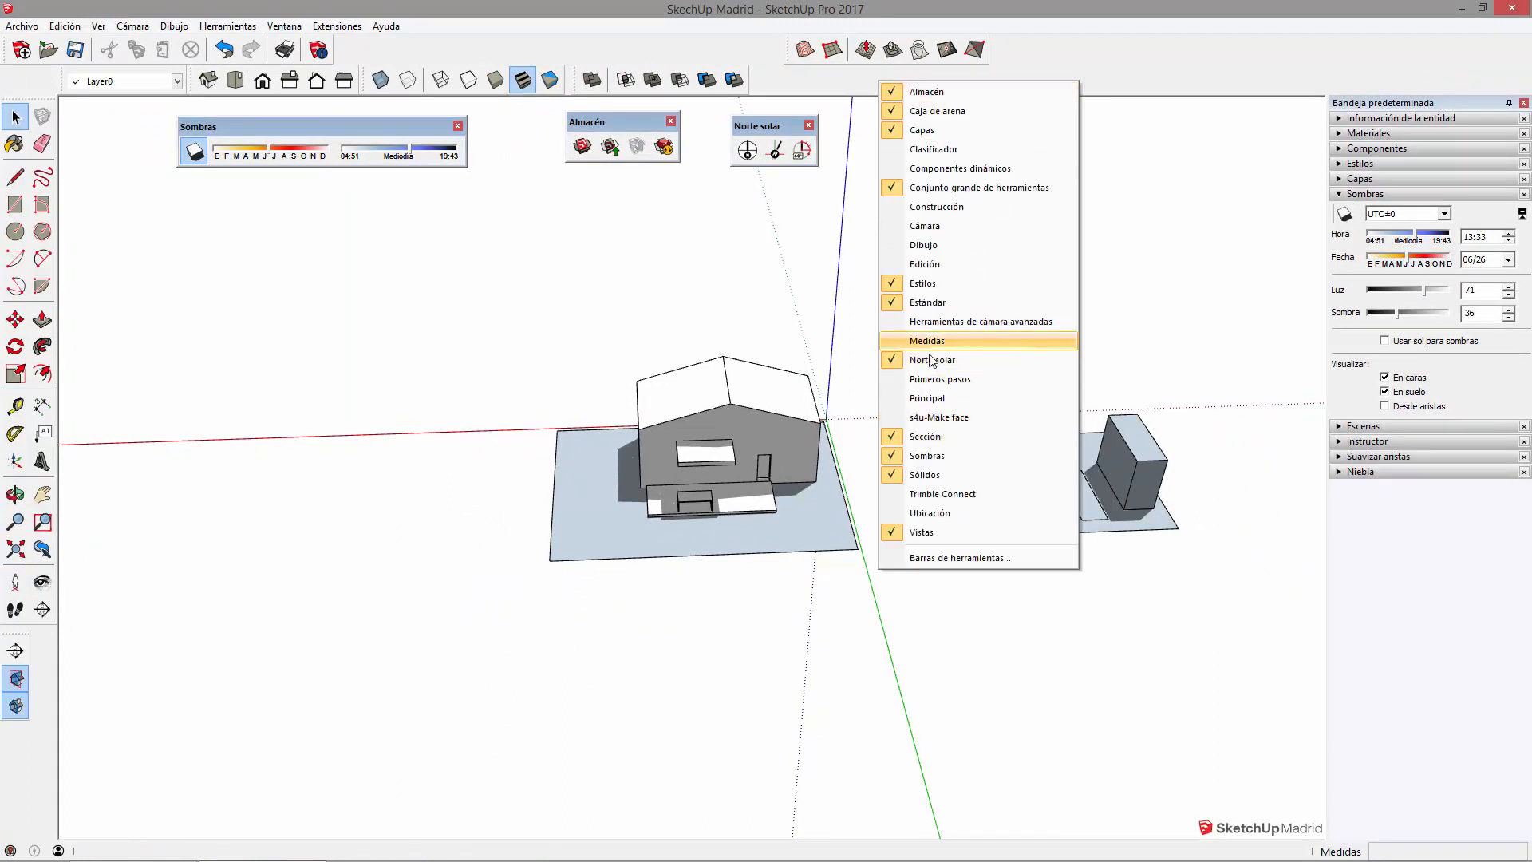
left_click(983, 368)
right_click(886, 86)
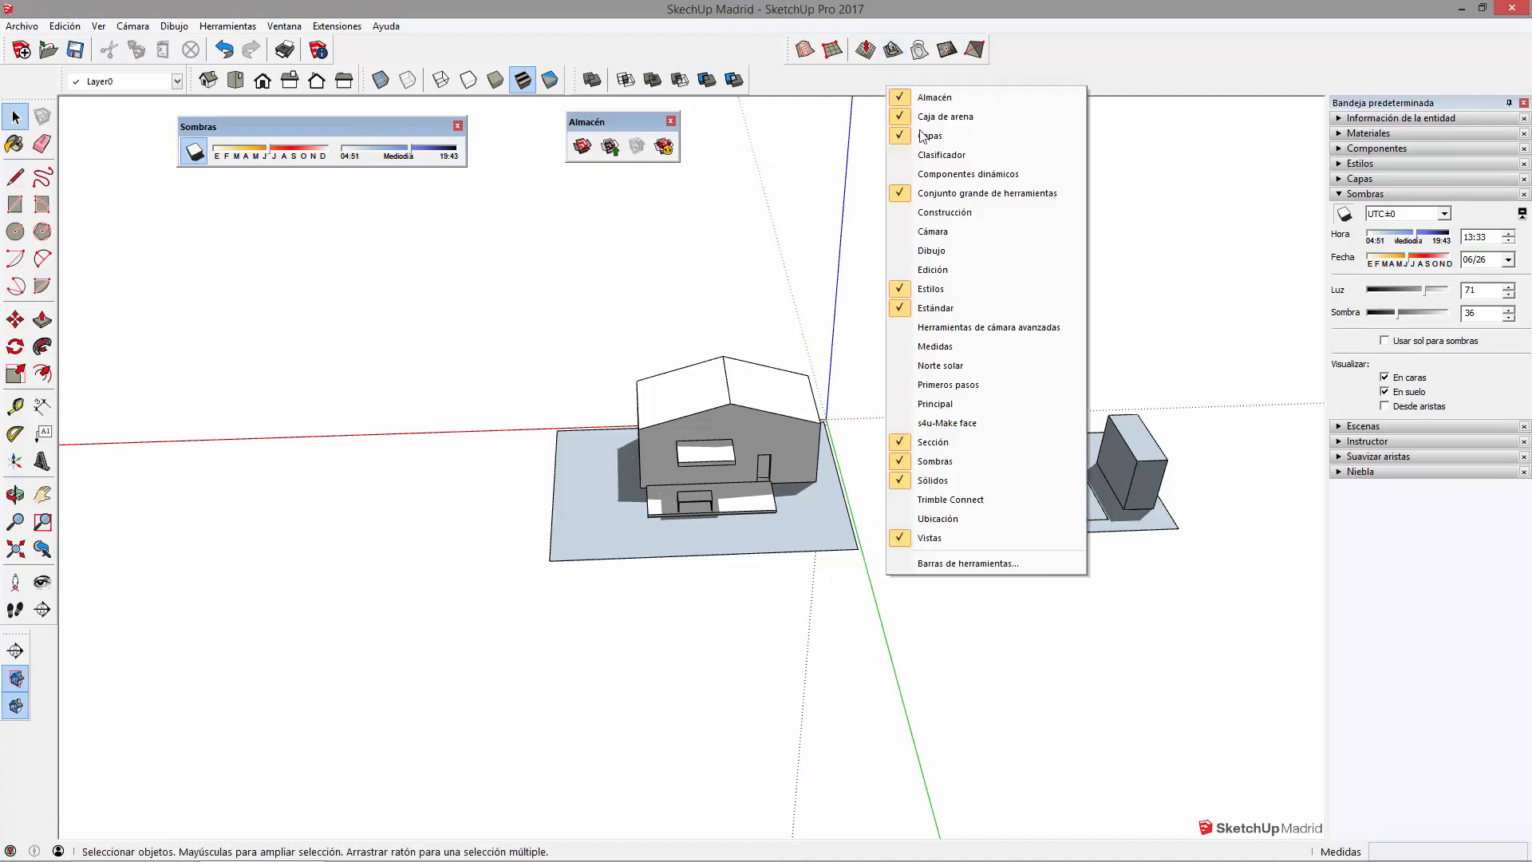
left_click(966, 367)
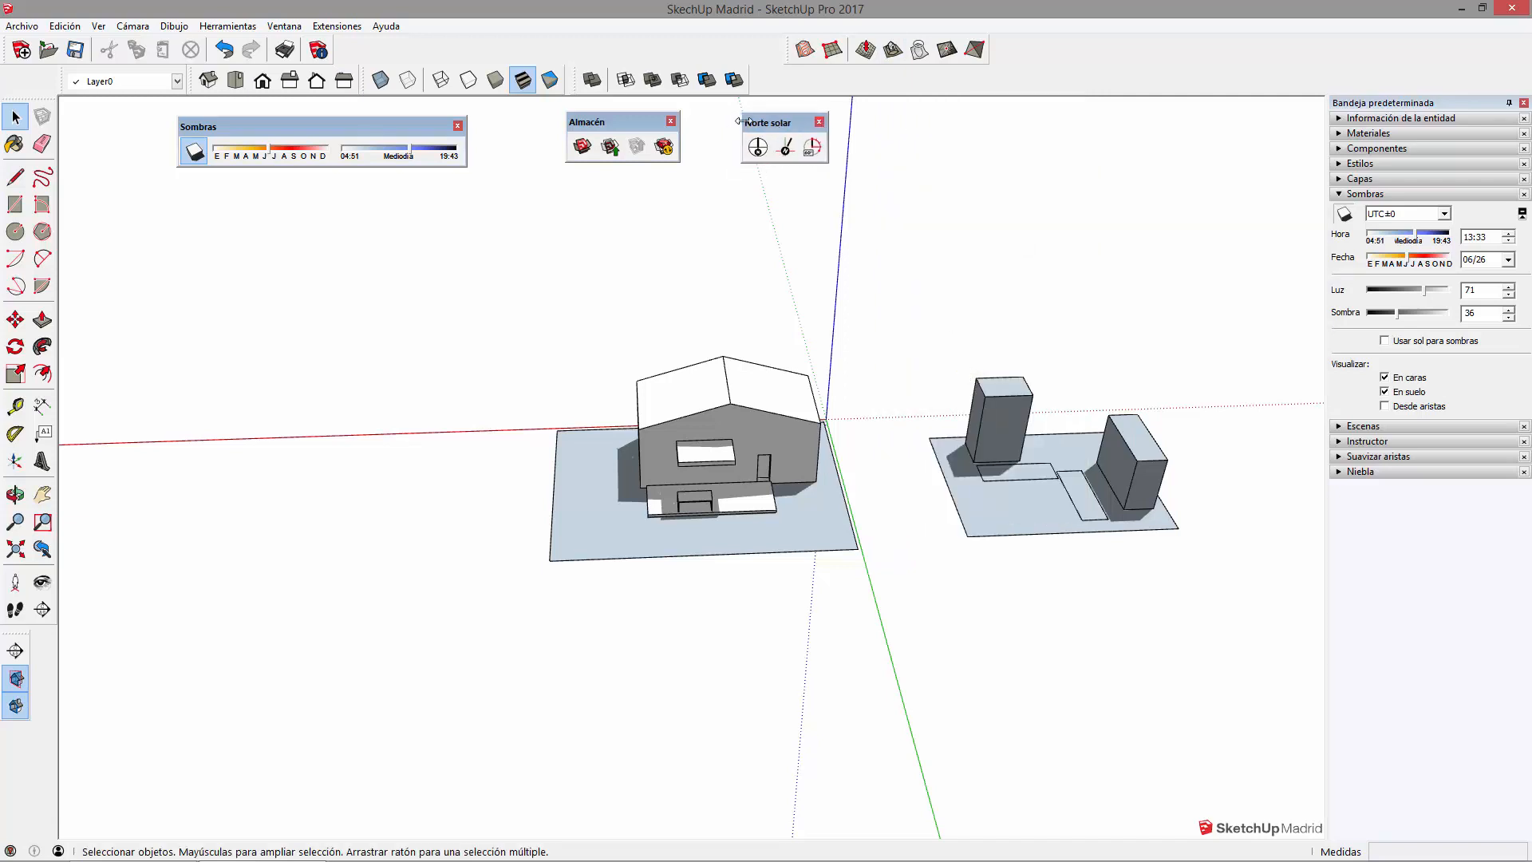
left_click(819, 122)
right_click(878, 83)
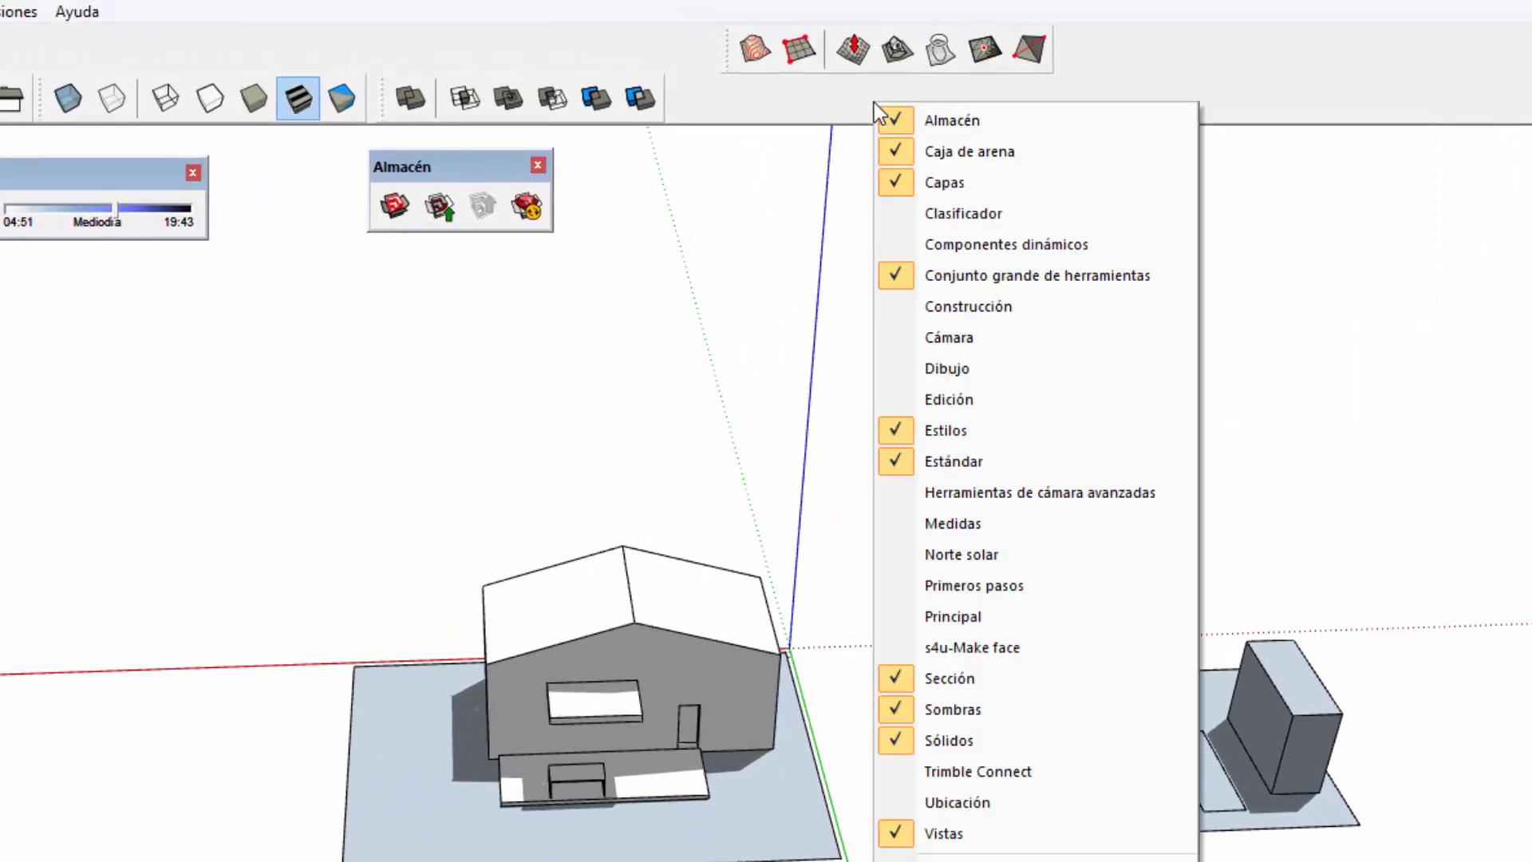
left_click(979, 557)
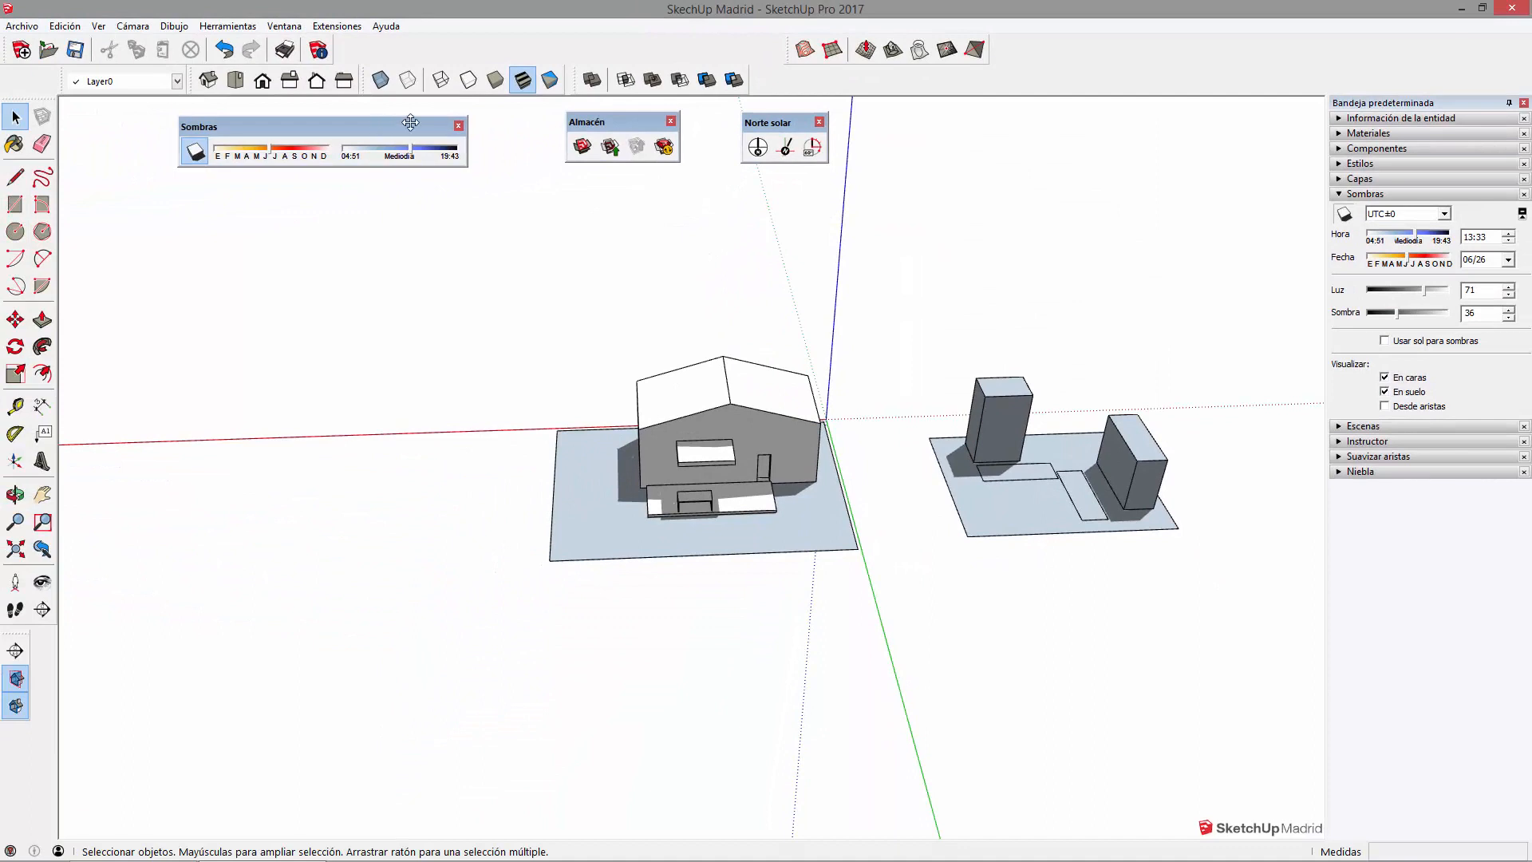
- Move the floating Sombras toolbar closer to the Almacén toolbar
left_click_drag(1104, 401, 825, 397)
key("space")
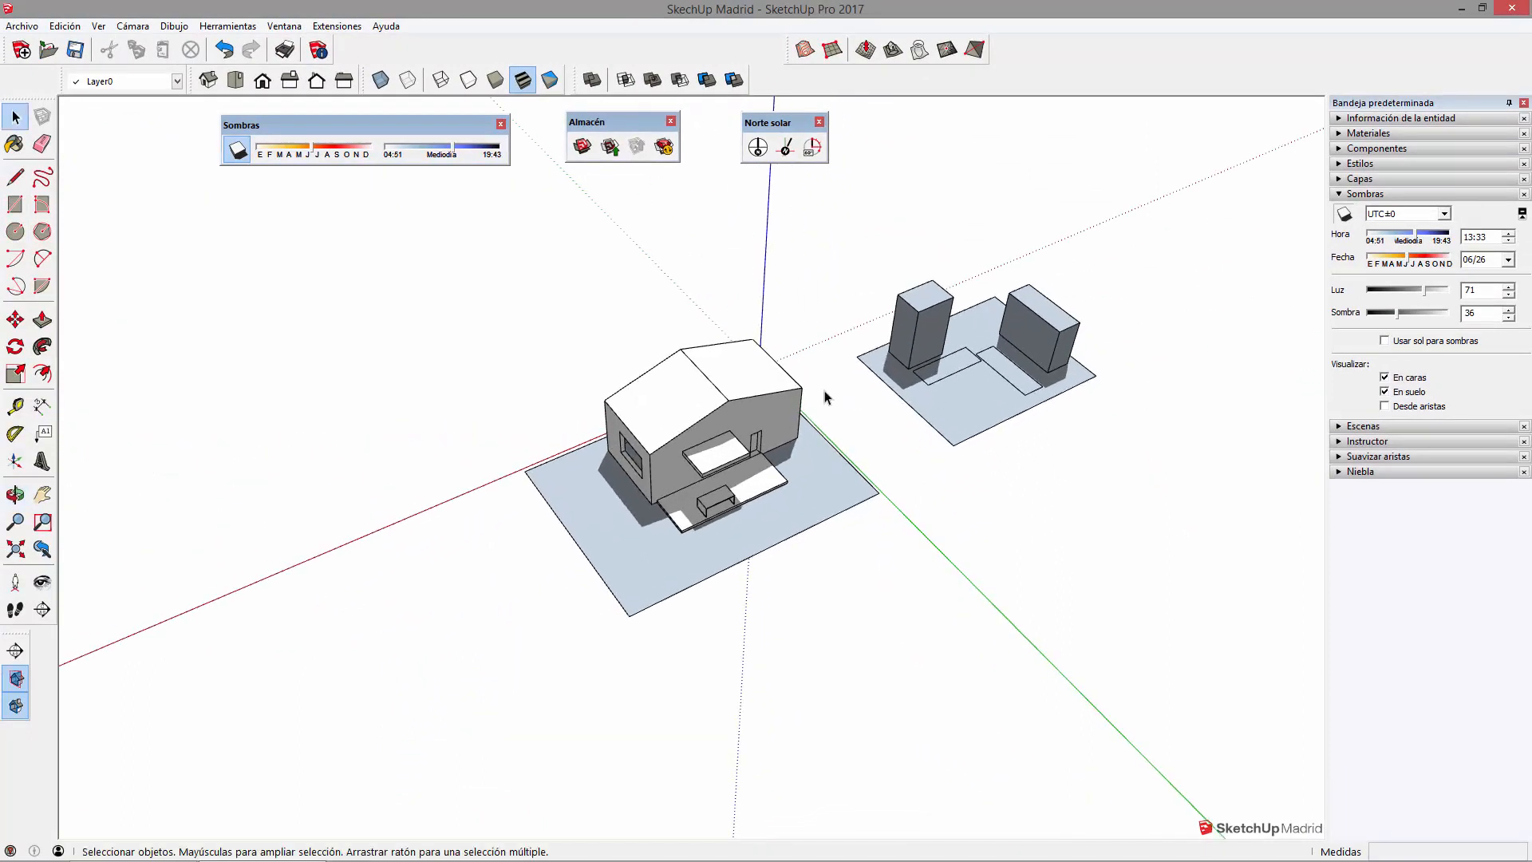
left_click_drag(395, 125, 399, 130)
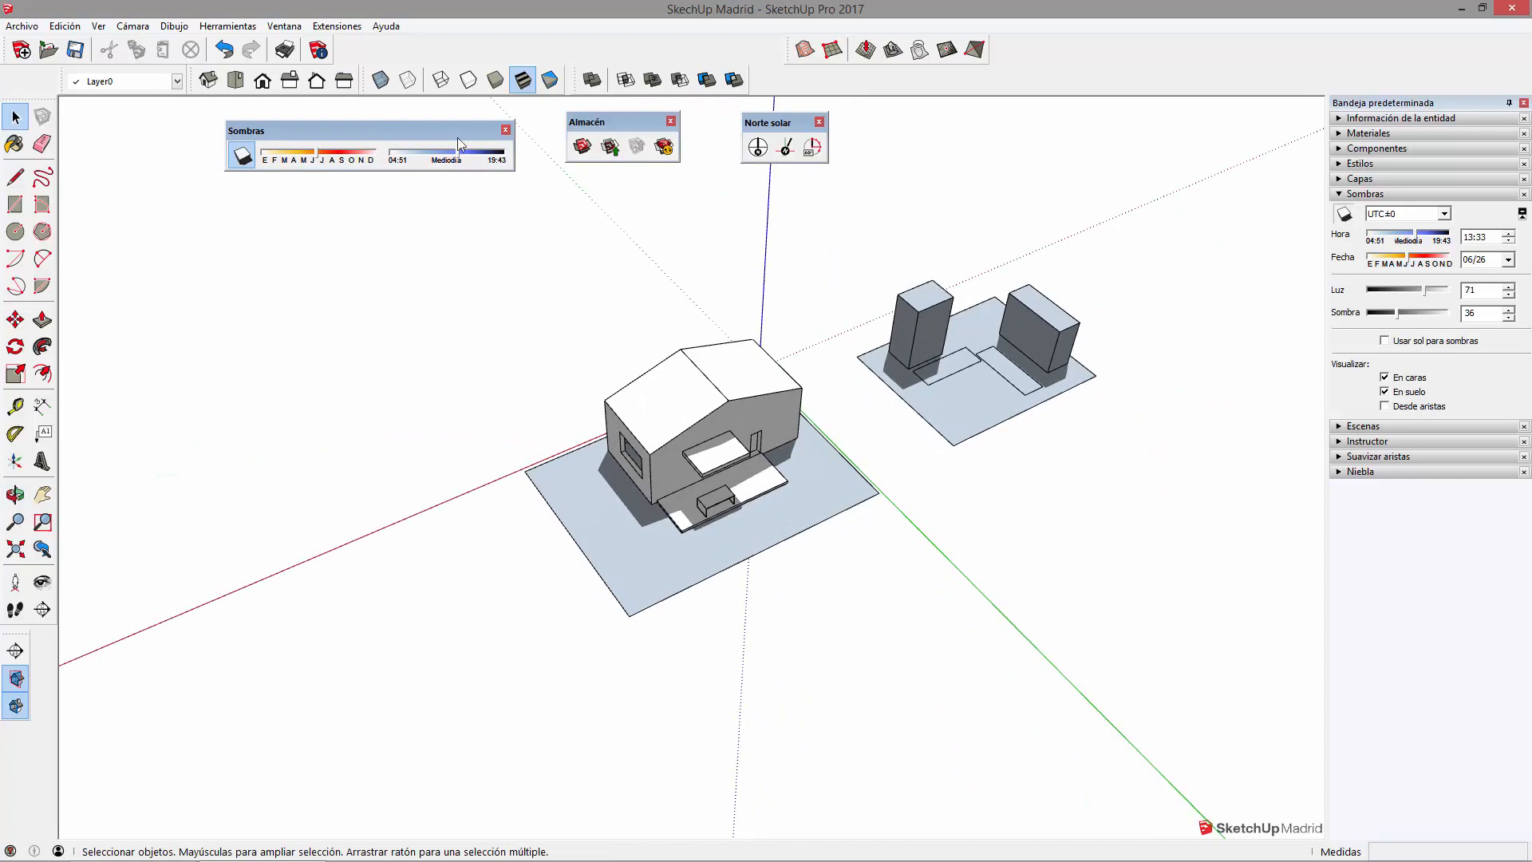
left_click_drag(458, 144, 465, 136)
- Draw a small circle on the ground plane in the empty area beside the house's ground face
middle_click_drag(687, 305, 744, 254)
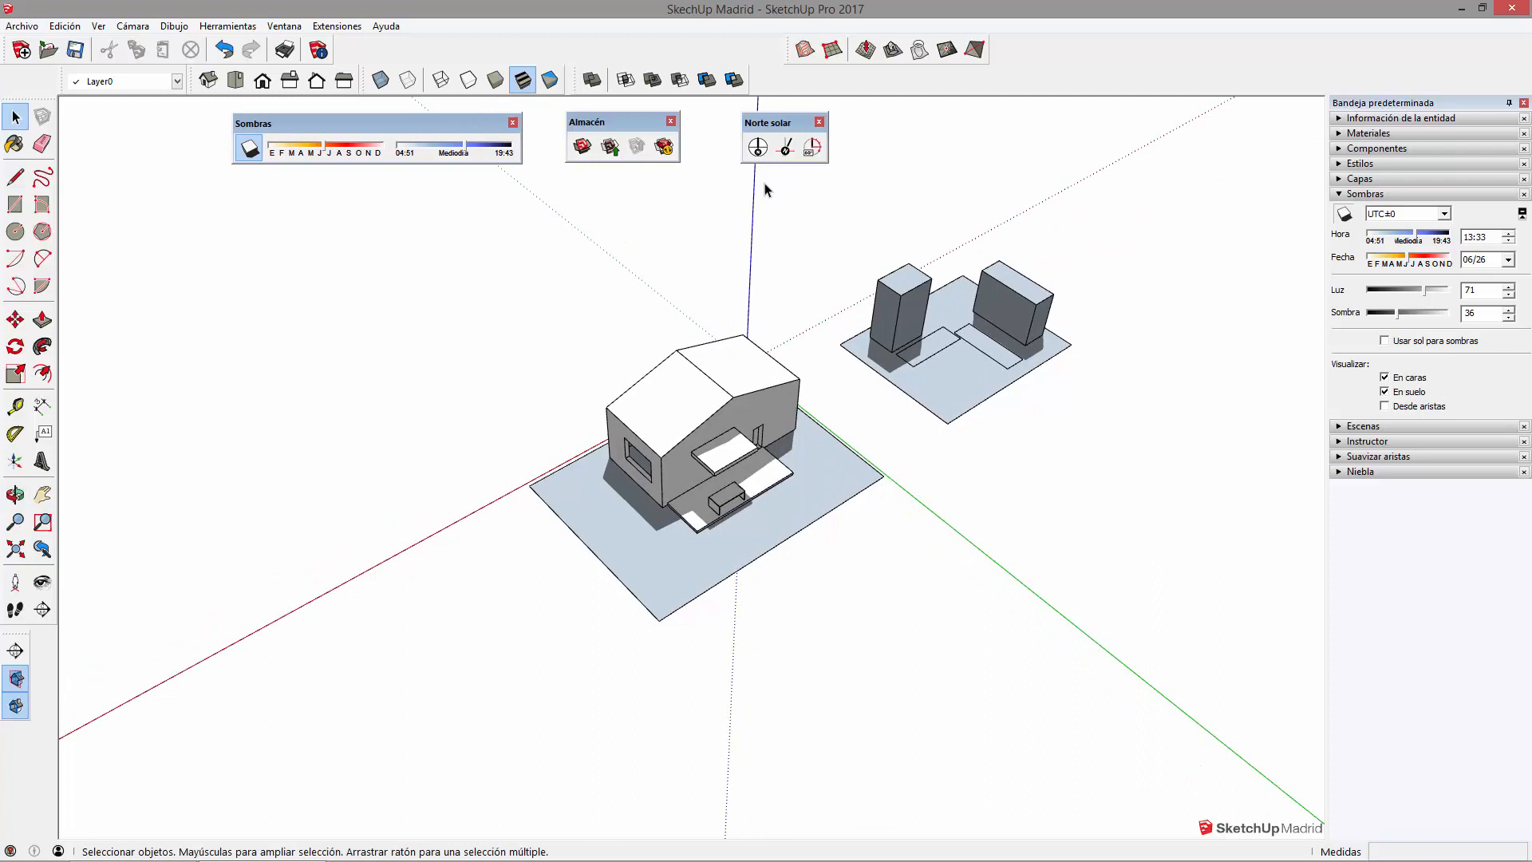
middle_click_drag(735, 407, 814, 551)
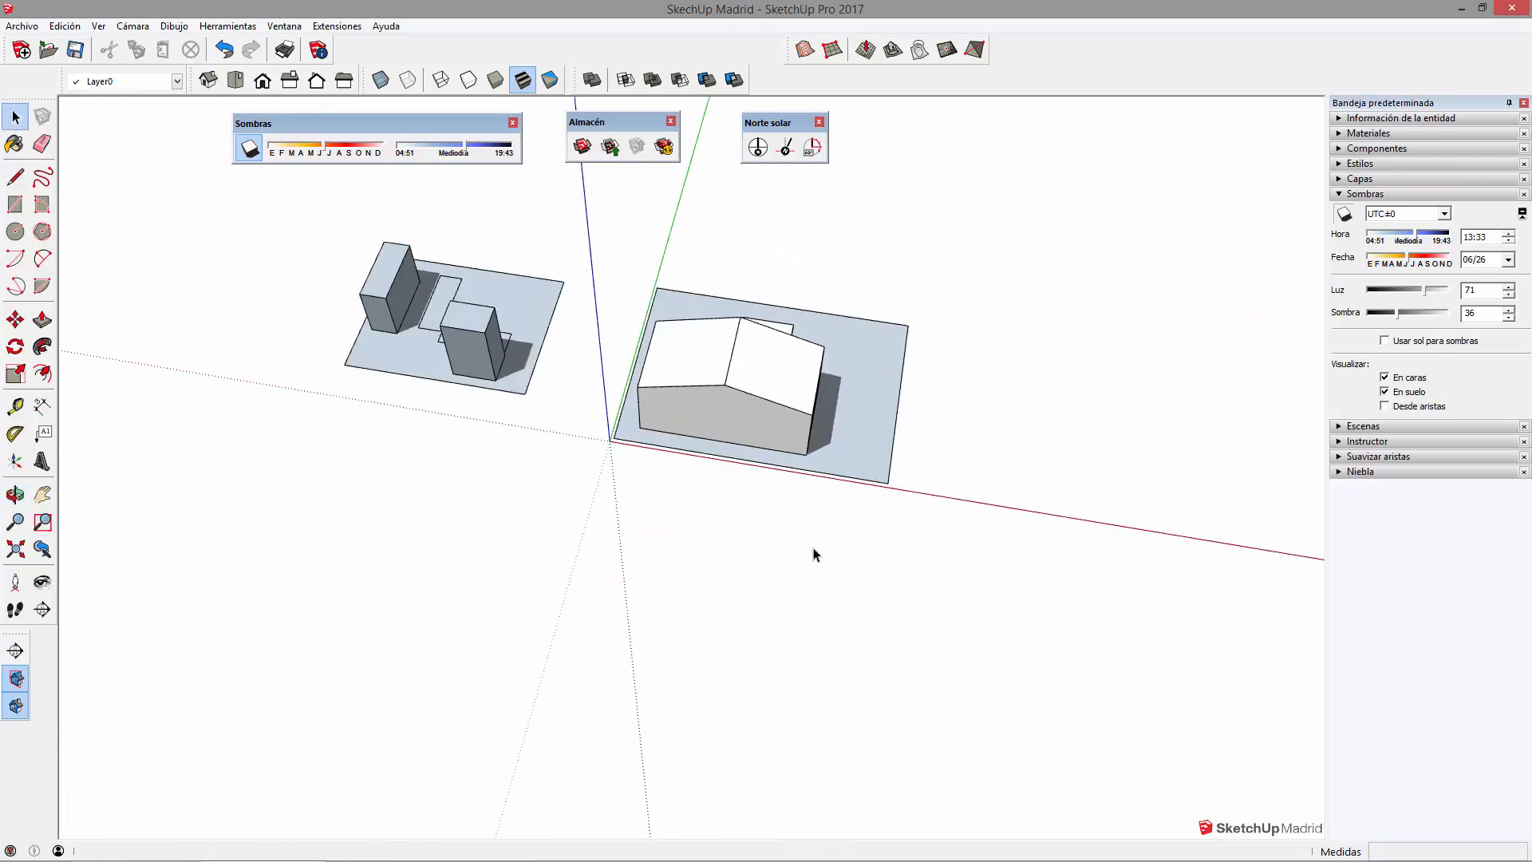
middle_click_drag(837, 361, 715, 485)
scroll(506, 370, "up", 2)
scroll(1182, 503, "down", 1)
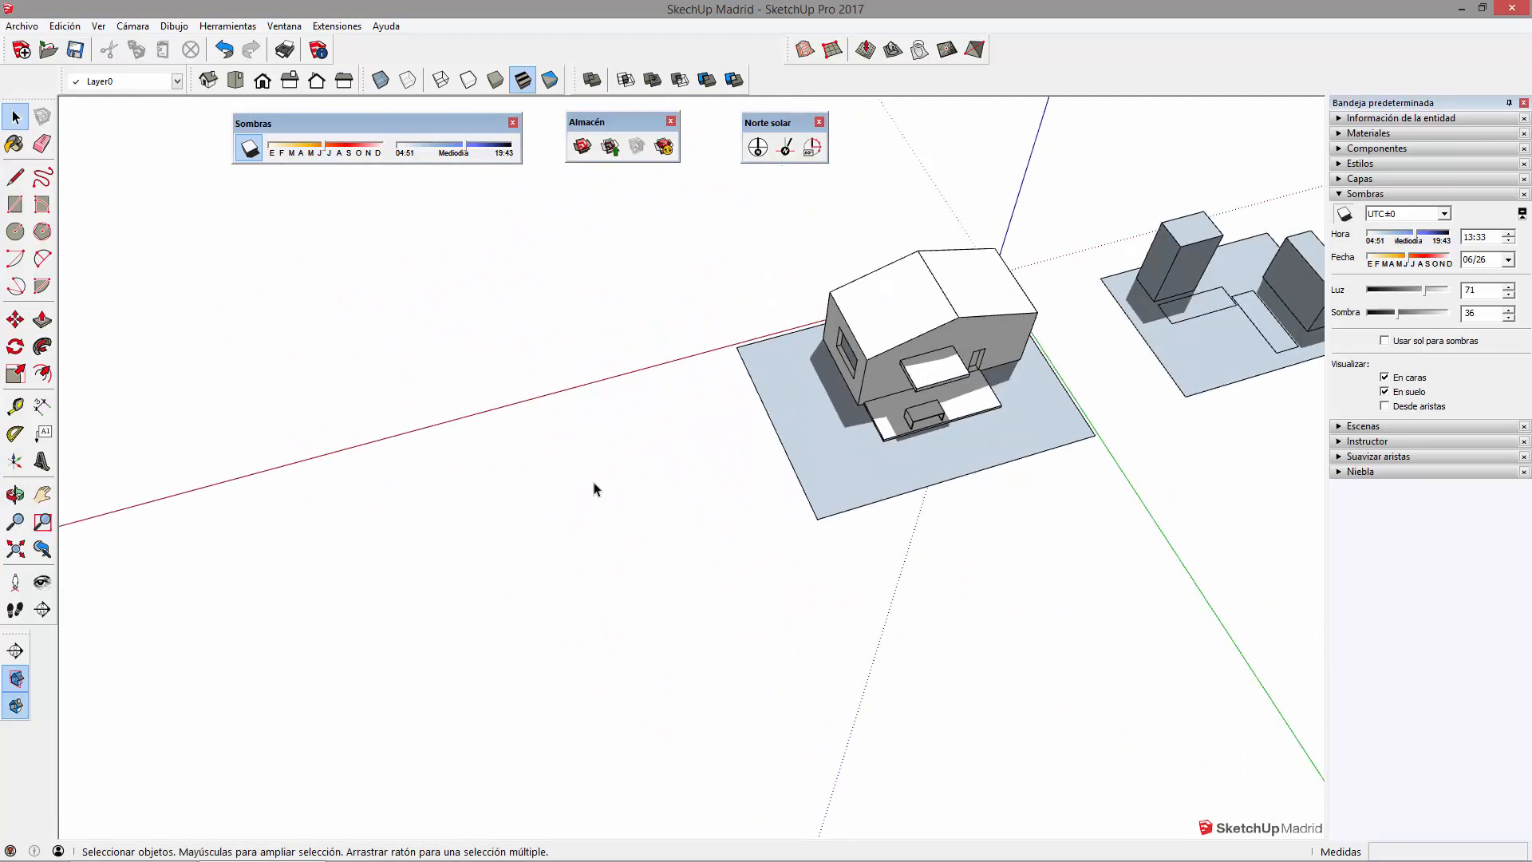
key("c")
left_click(628, 474)
left_click(621, 464)
scroll(619, 462, "up", 3)
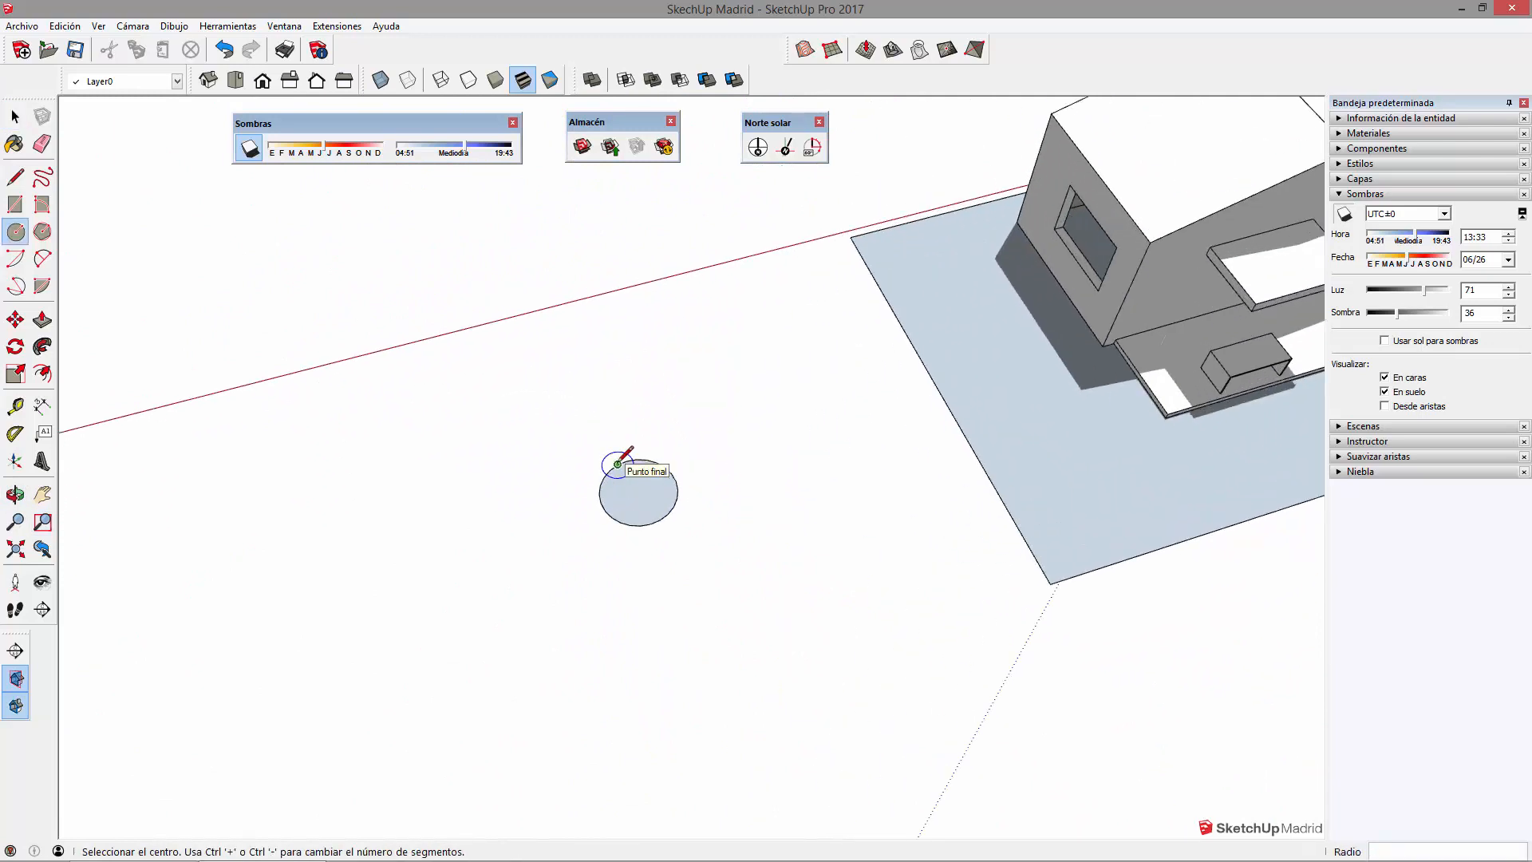
- Draw an arrow with line segments from the circle's centre outward along the green axis
key("l")
left_click(638, 492)
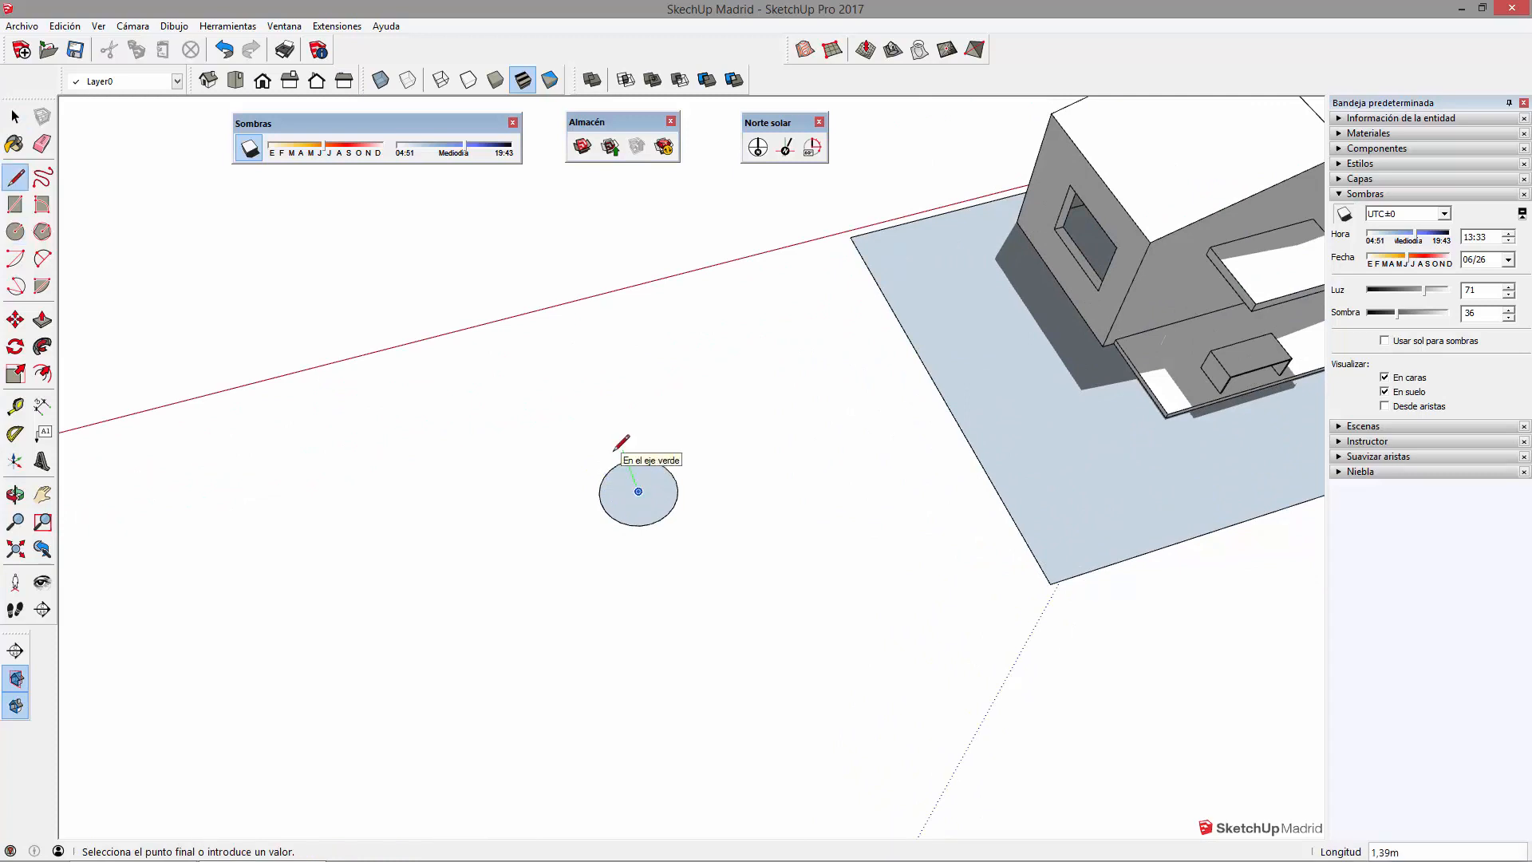
scroll(610, 464, "up", 3)
left_click(693, 439)
left_click(644, 423)
key("space")
- Rotate the circle and its arrow together about the circle's centre so the arrow points away from the green axis
scroll(738, 489, "down", 3)
left_click_drag(657, 417, 808, 593)
key("q")
left_click(717, 499)
left_click(736, 408)
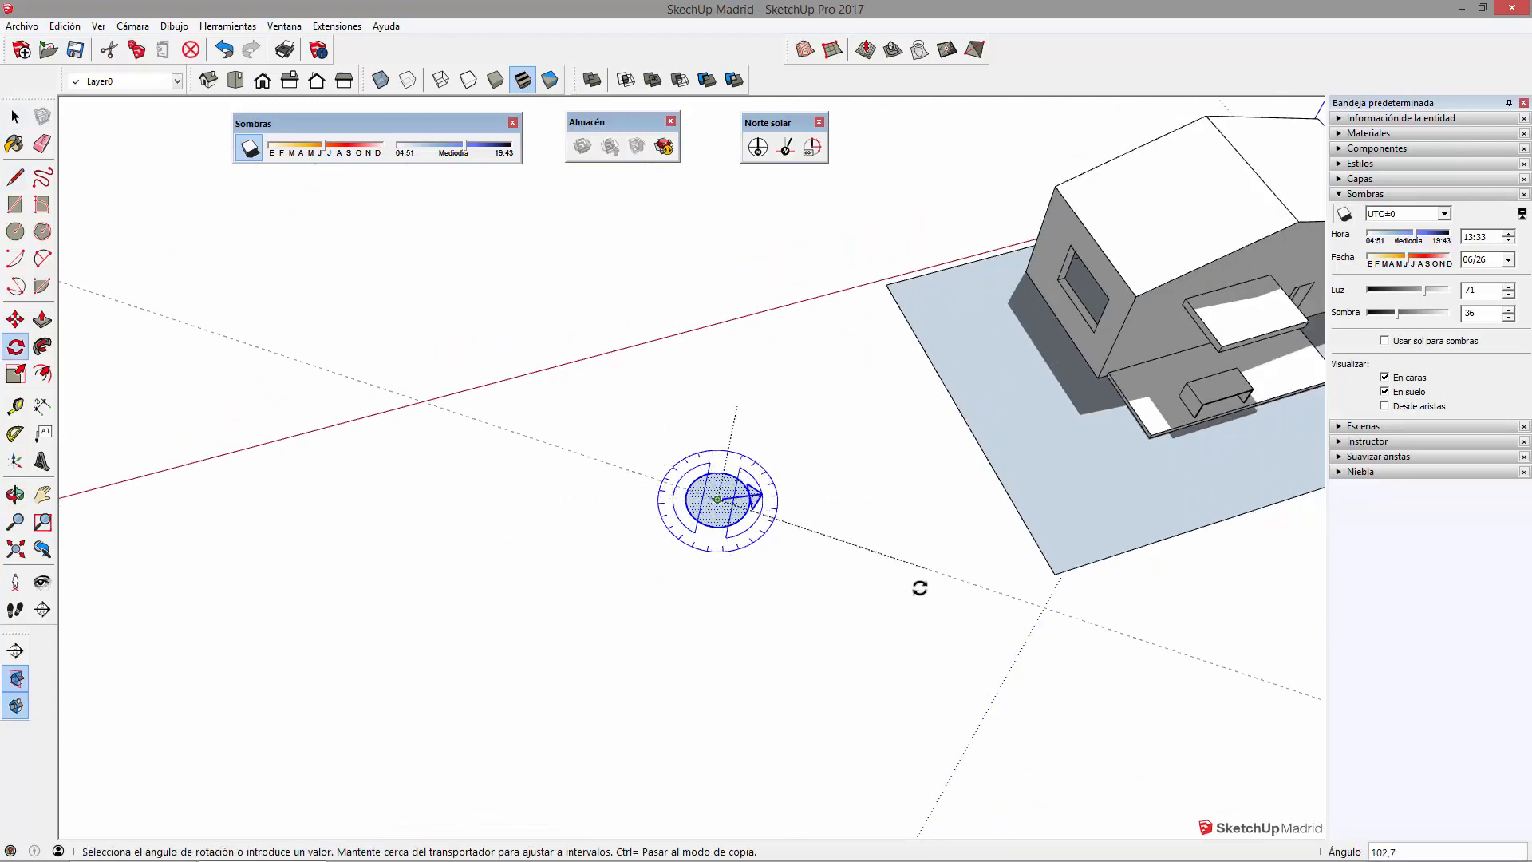
left_click(568, 559)
key("space")
scroll(820, 543, "down", 3)
left_click(864, 638)
- Move the floating Norte solar toolbar closer to the Almacén toolbar
middle_click_drag(865, 638, 1173, 588)
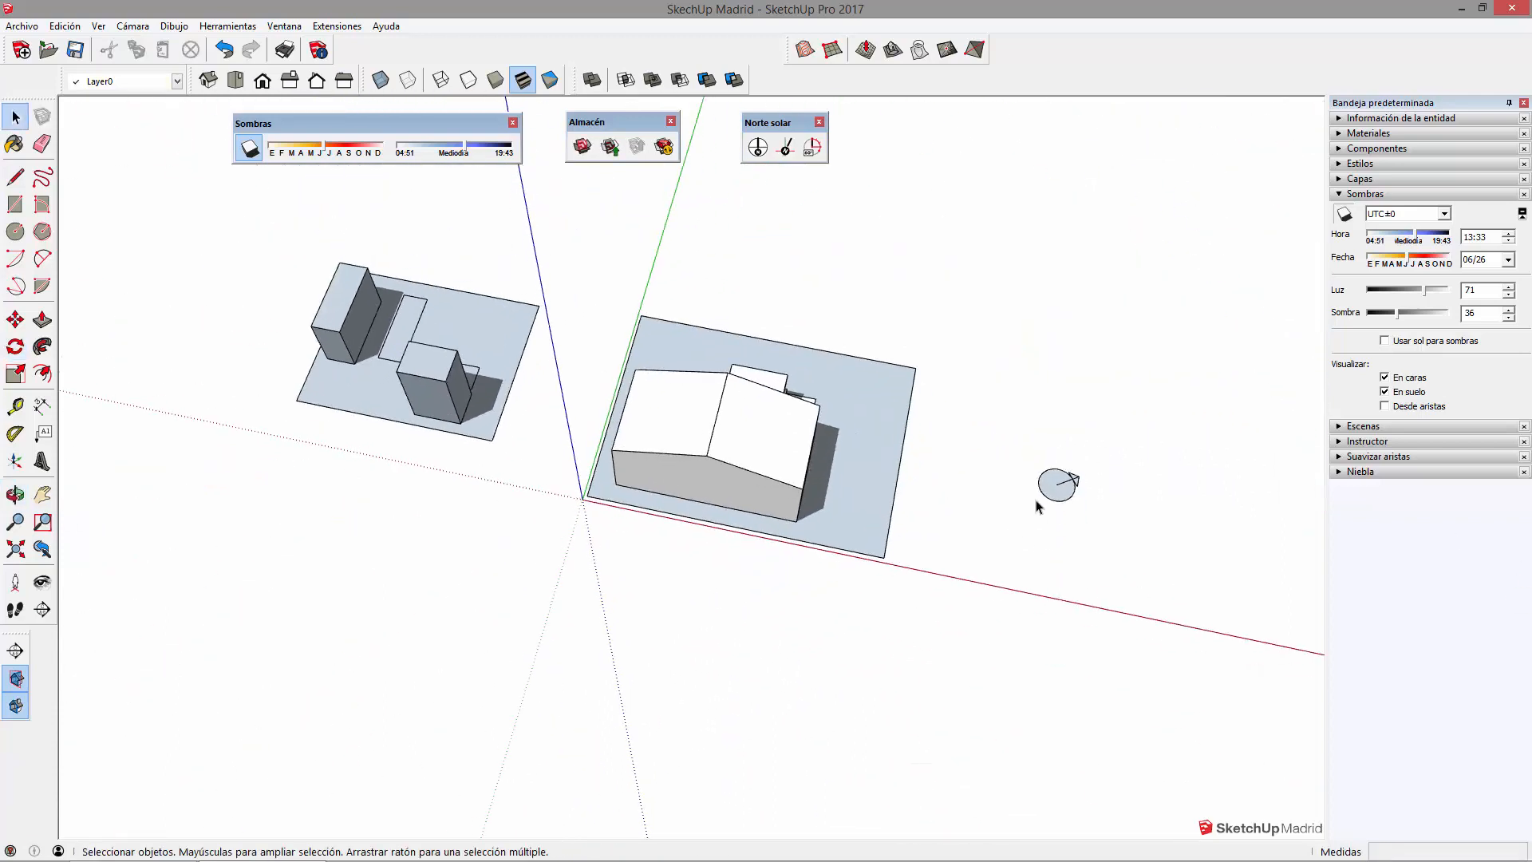
middle_click_drag(1031, 504, 982, 581, "shift")
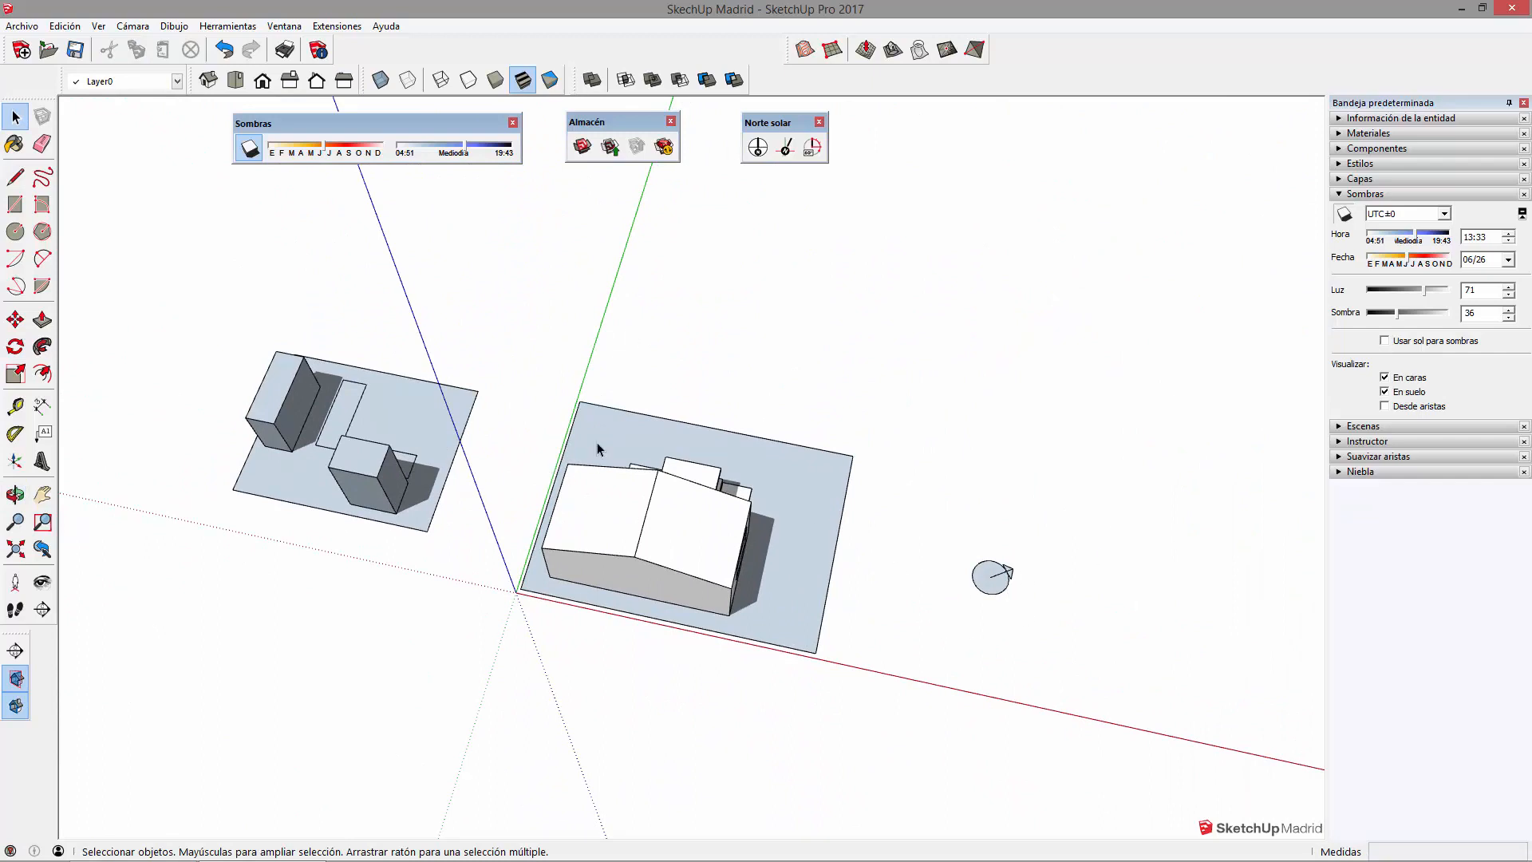
middle_click_drag(943, 334, 903, 385)
scroll(902, 385, "down", 1)
middle_click_drag(643, 523, 788, 510)
left_click_drag(768, 122, 744, 123)
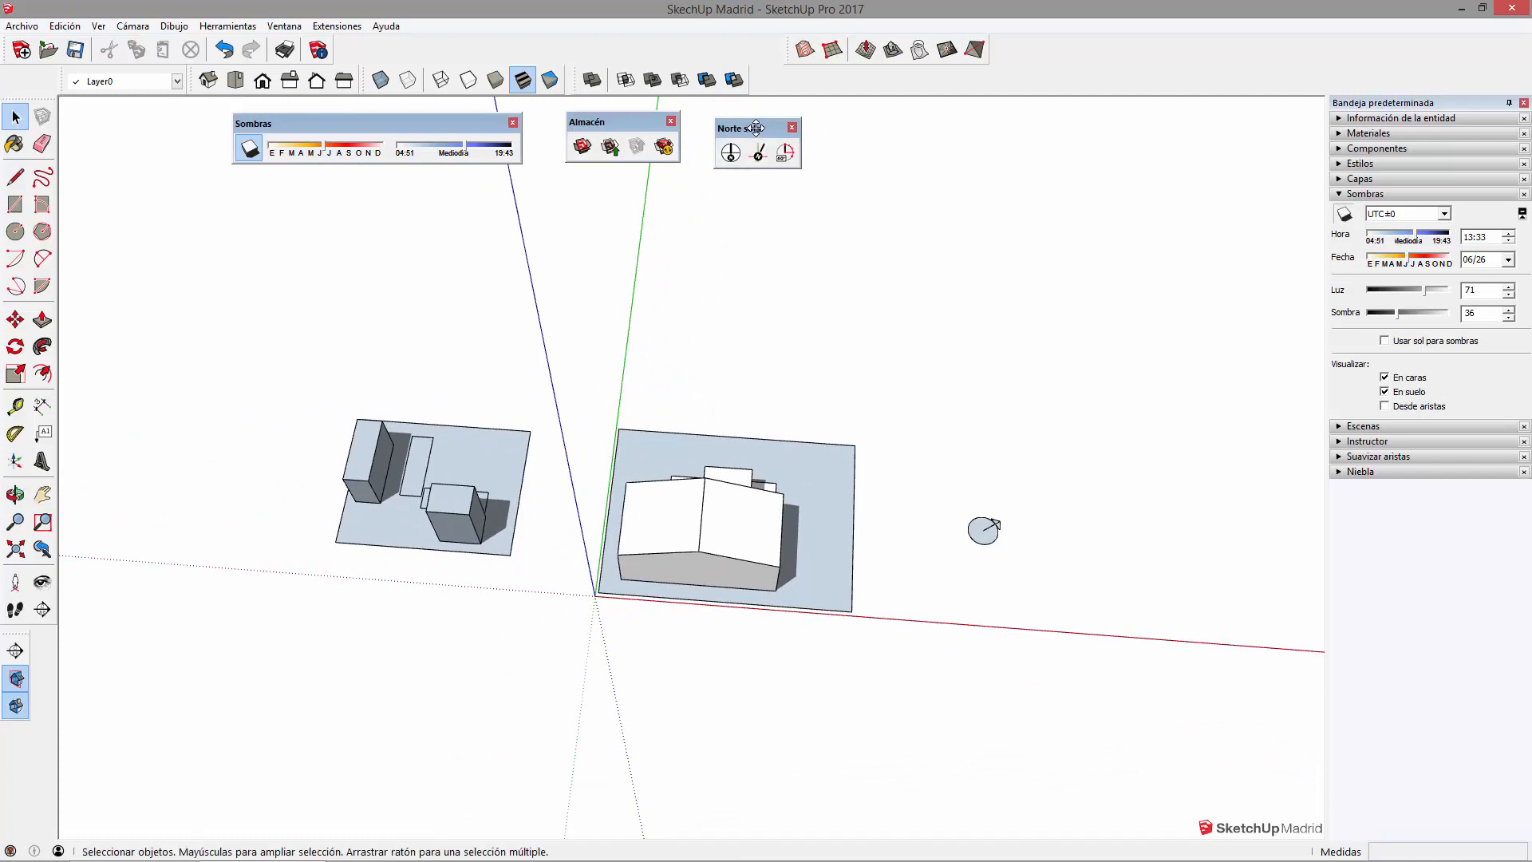
left_click_drag(260, 321, 910, 687)
key("q")
left_click(903, 635)
key("space")
- Try rotating the house, the blocks and the arrow symbol together about the circle's centre, and undo the rotation
left_click_drag(342, 323, 1097, 710)
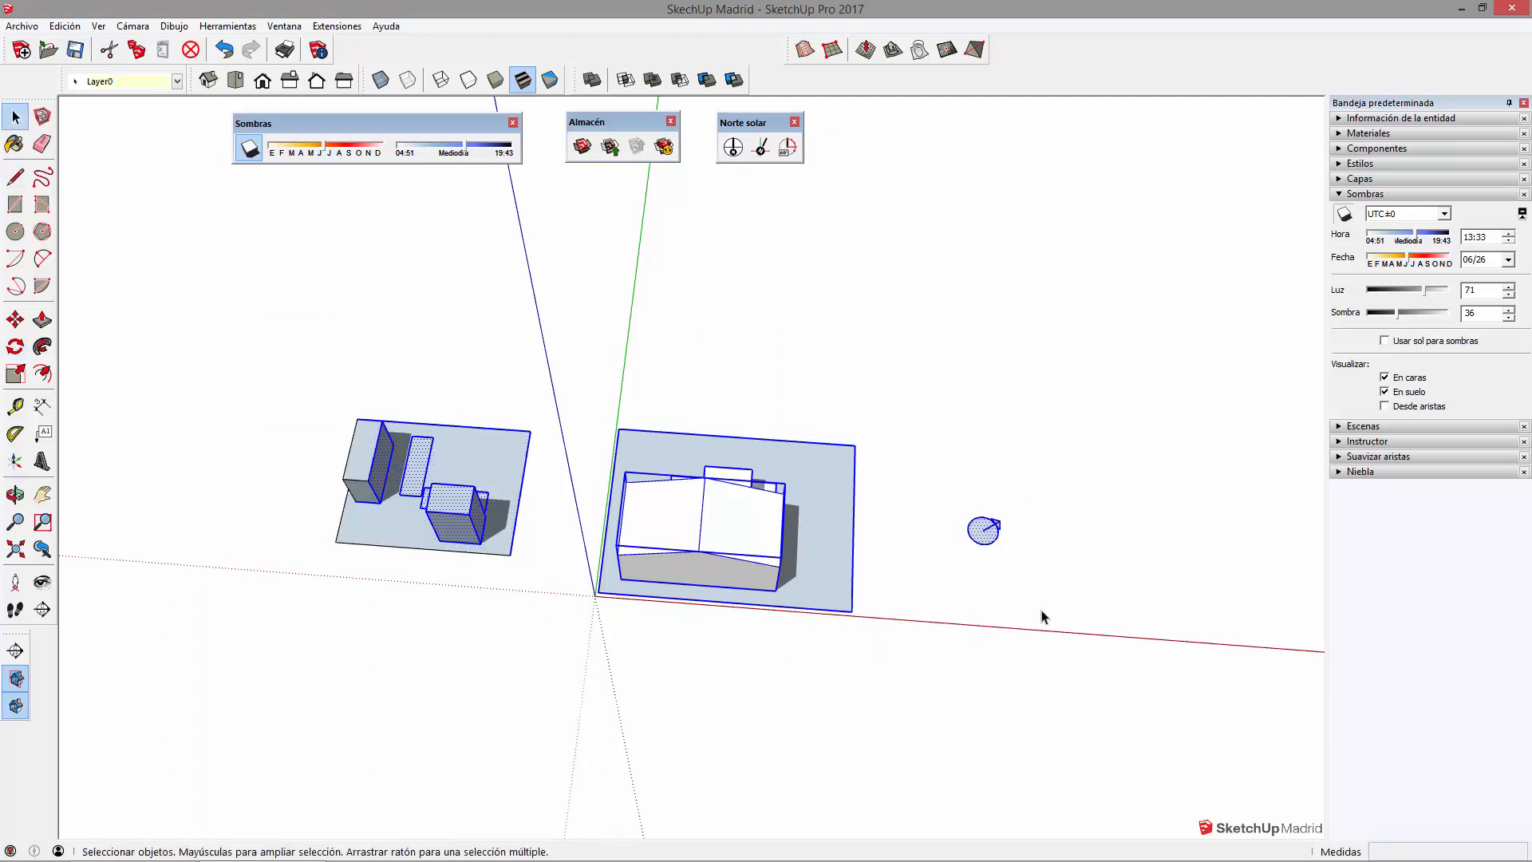
left_click_drag(358, 380, 900, 608)
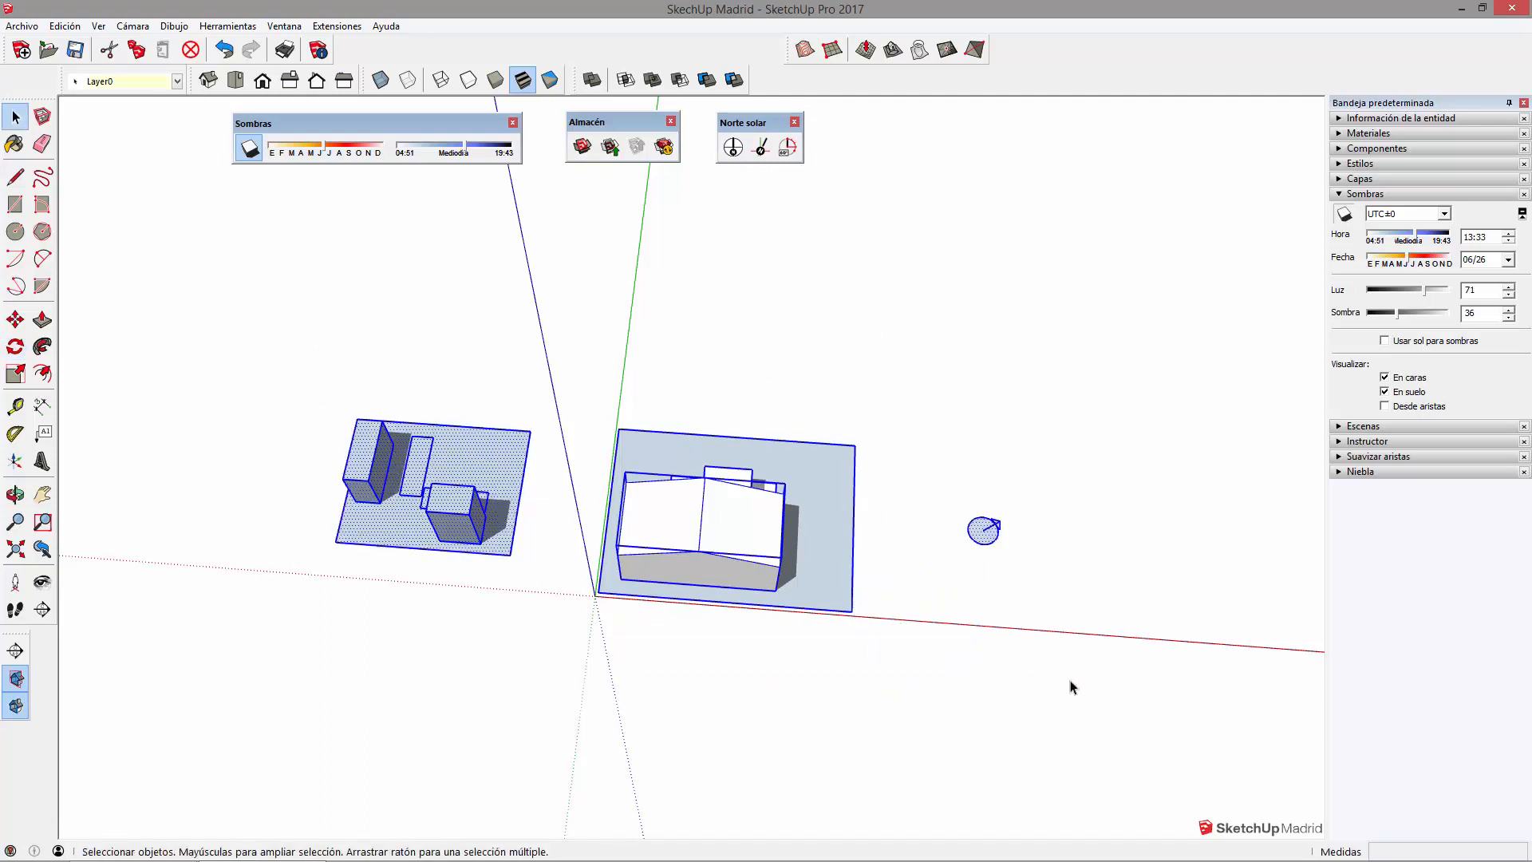
key("q")
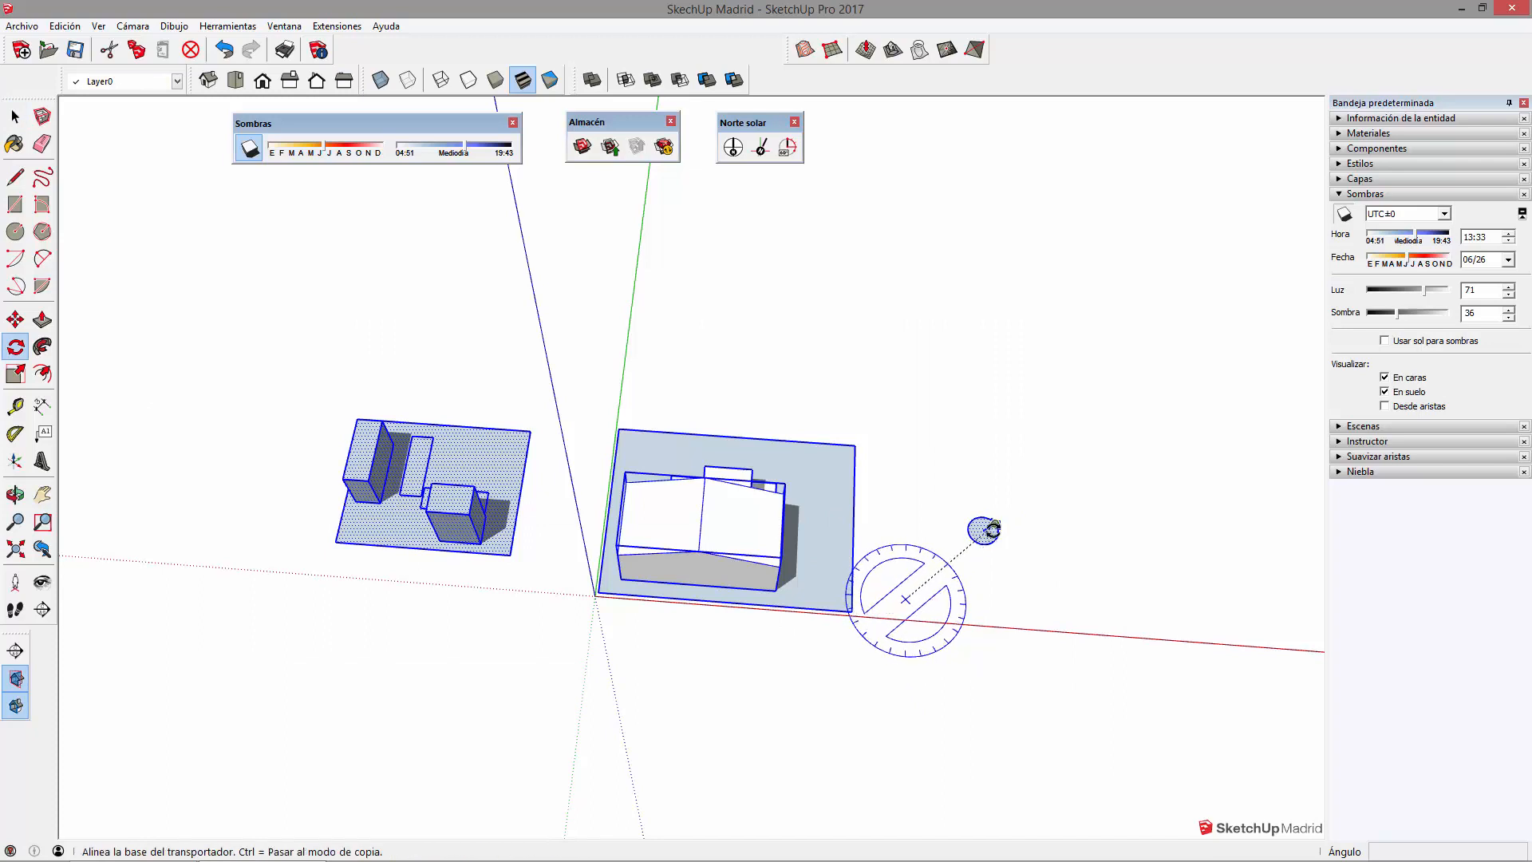
left_click(984, 529)
left_click(1002, 517)
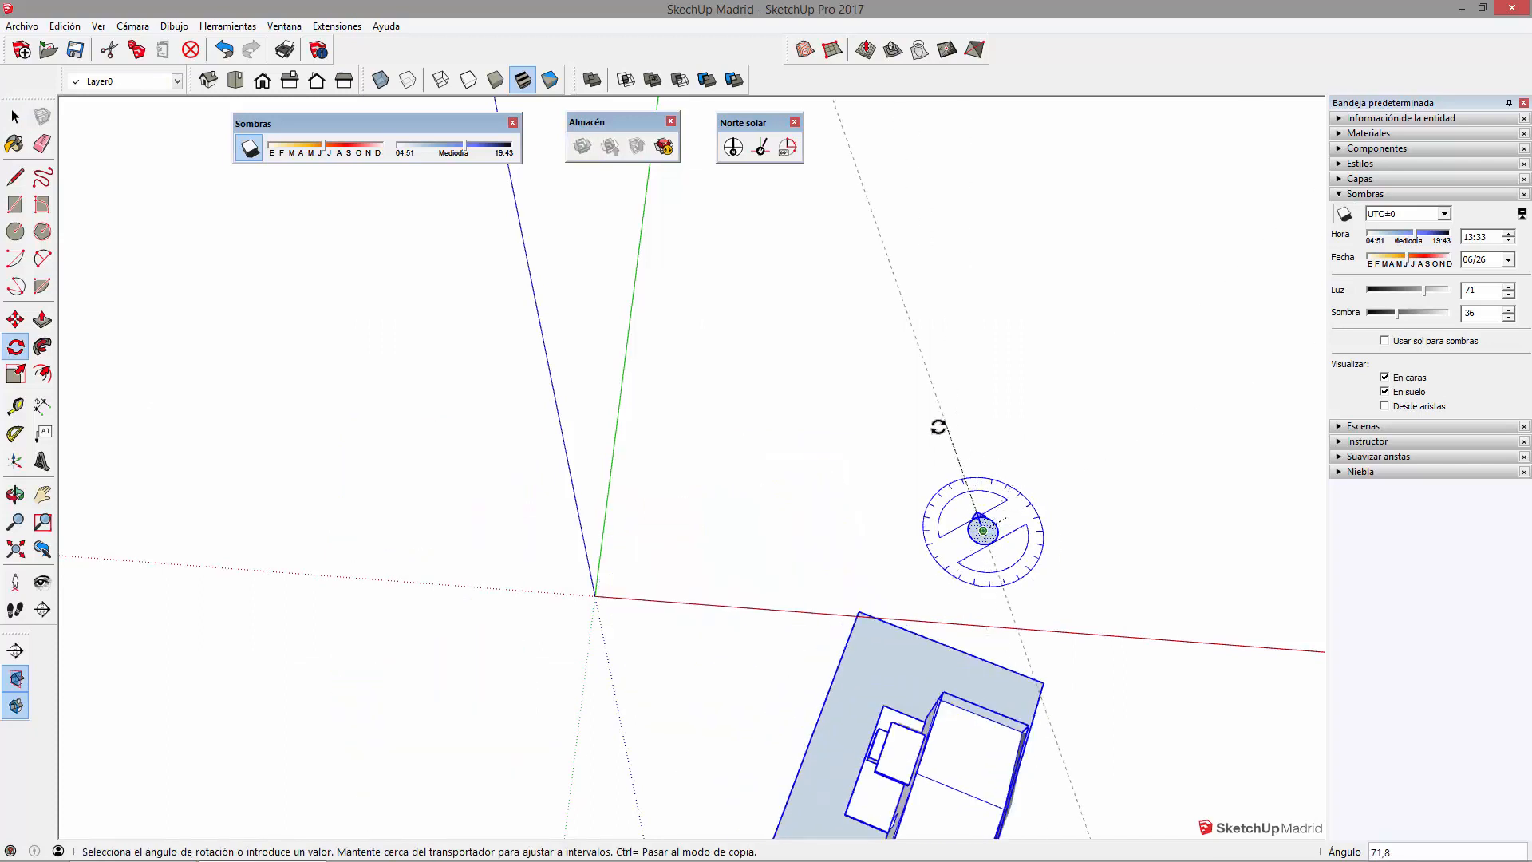
left_click(981, 400)
scroll(755, 458, "down", 3)
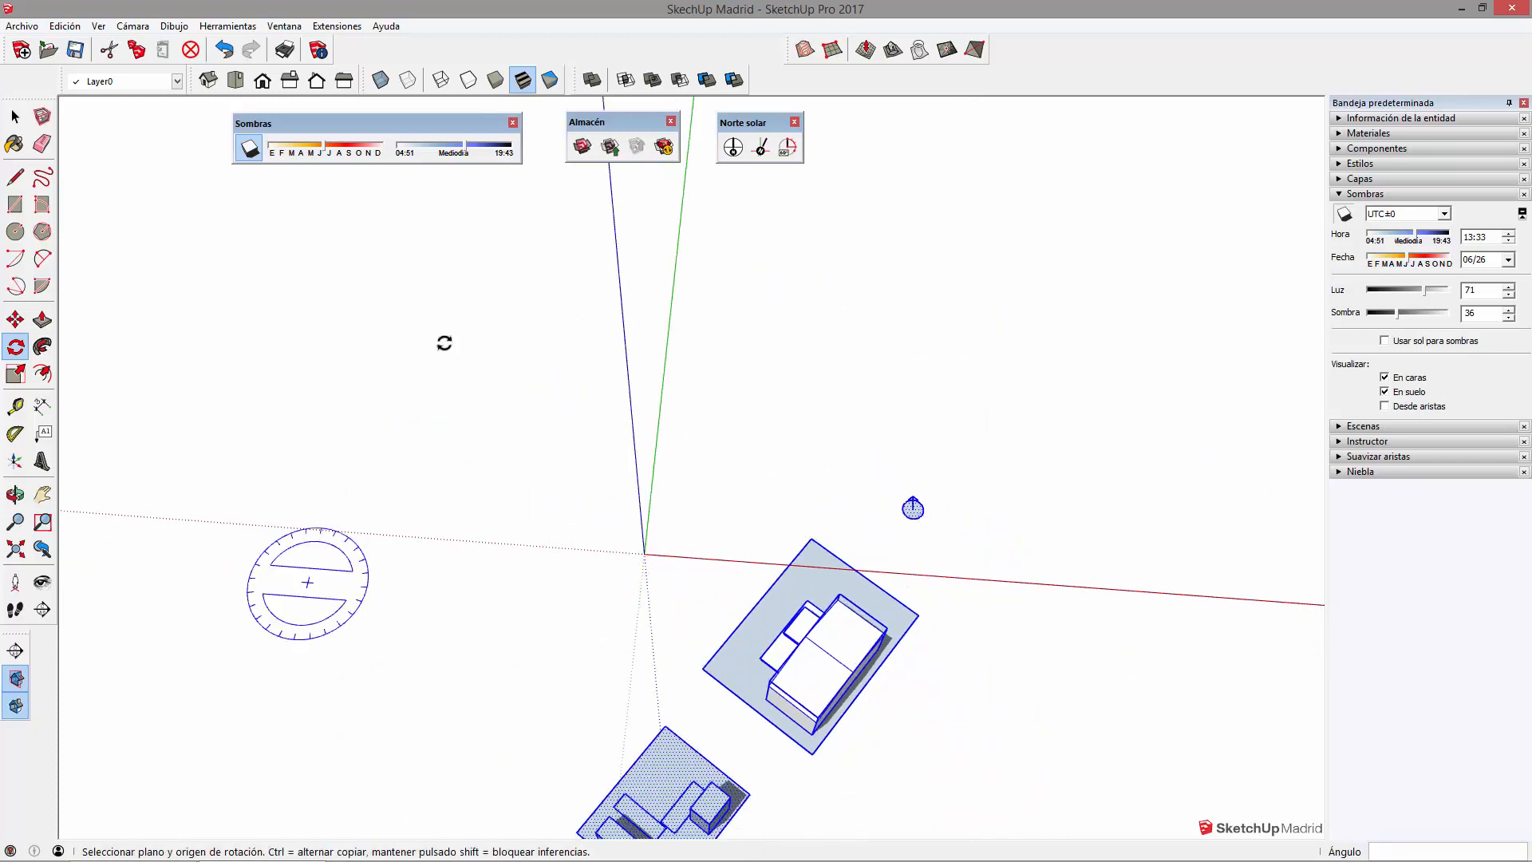
key("ctrl+z")
key("space")
left_click(947, 660)
middle_click_drag(1061, 509, 817, 597)
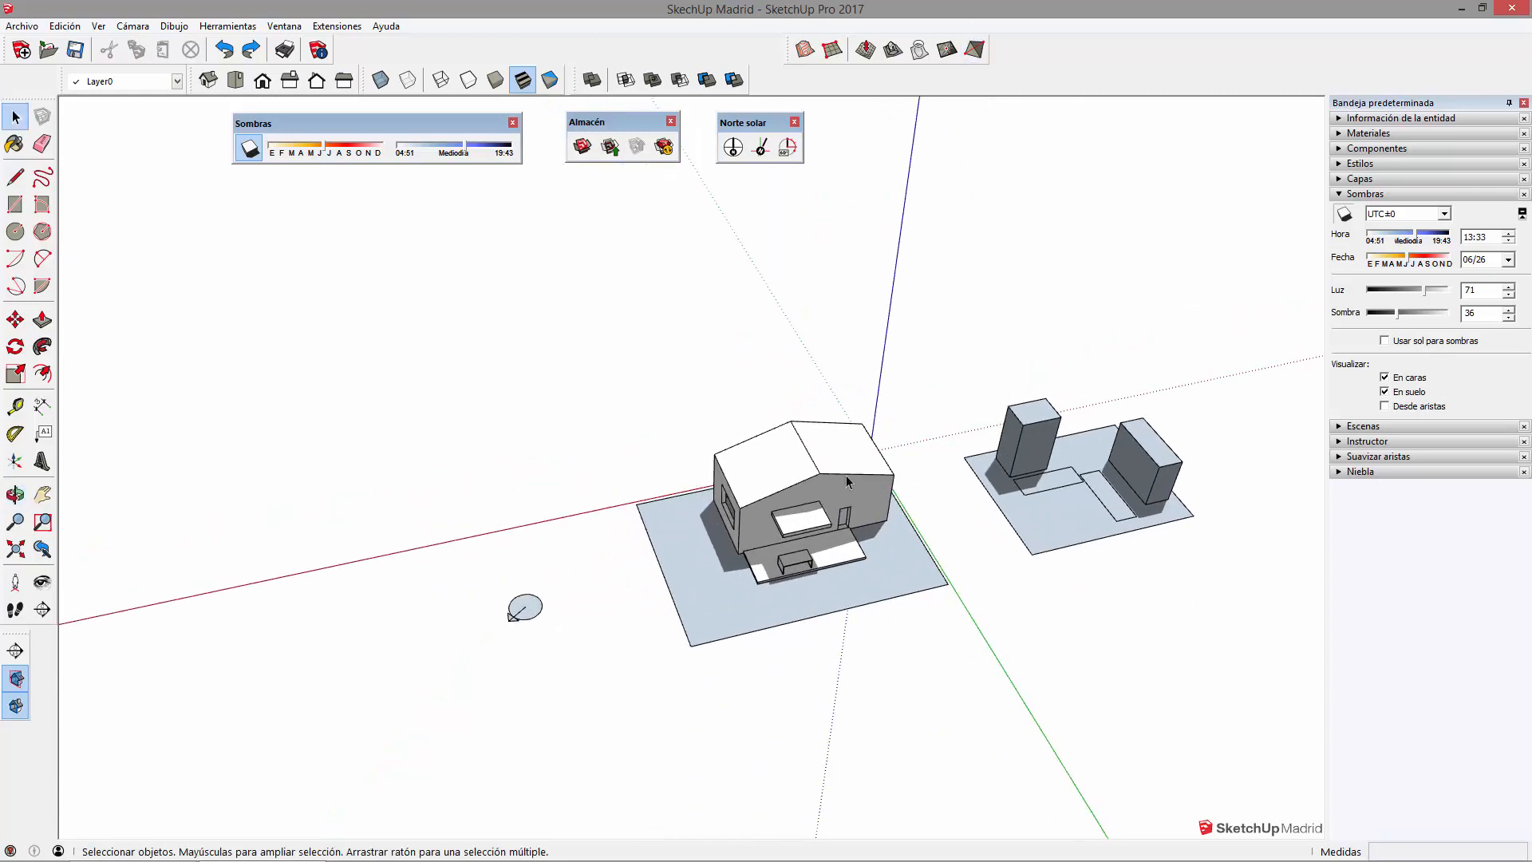
middle_click_drag(1196, 534, 819, 460)
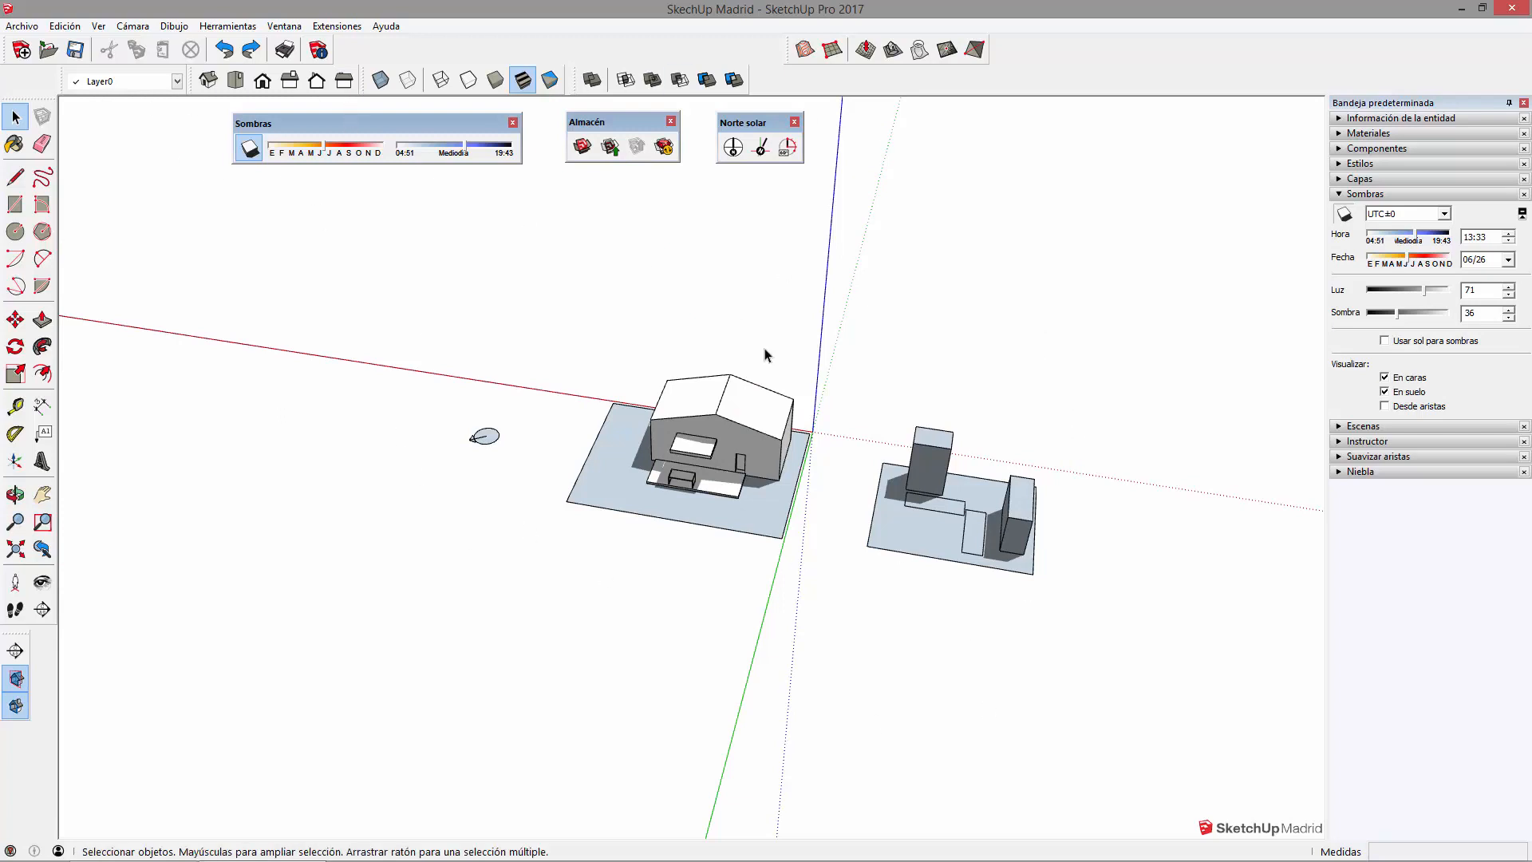
left_click_drag(354, 295, 1169, 645)
middle_click_drag(1169, 645, 752, 578)
left_click(752, 577)
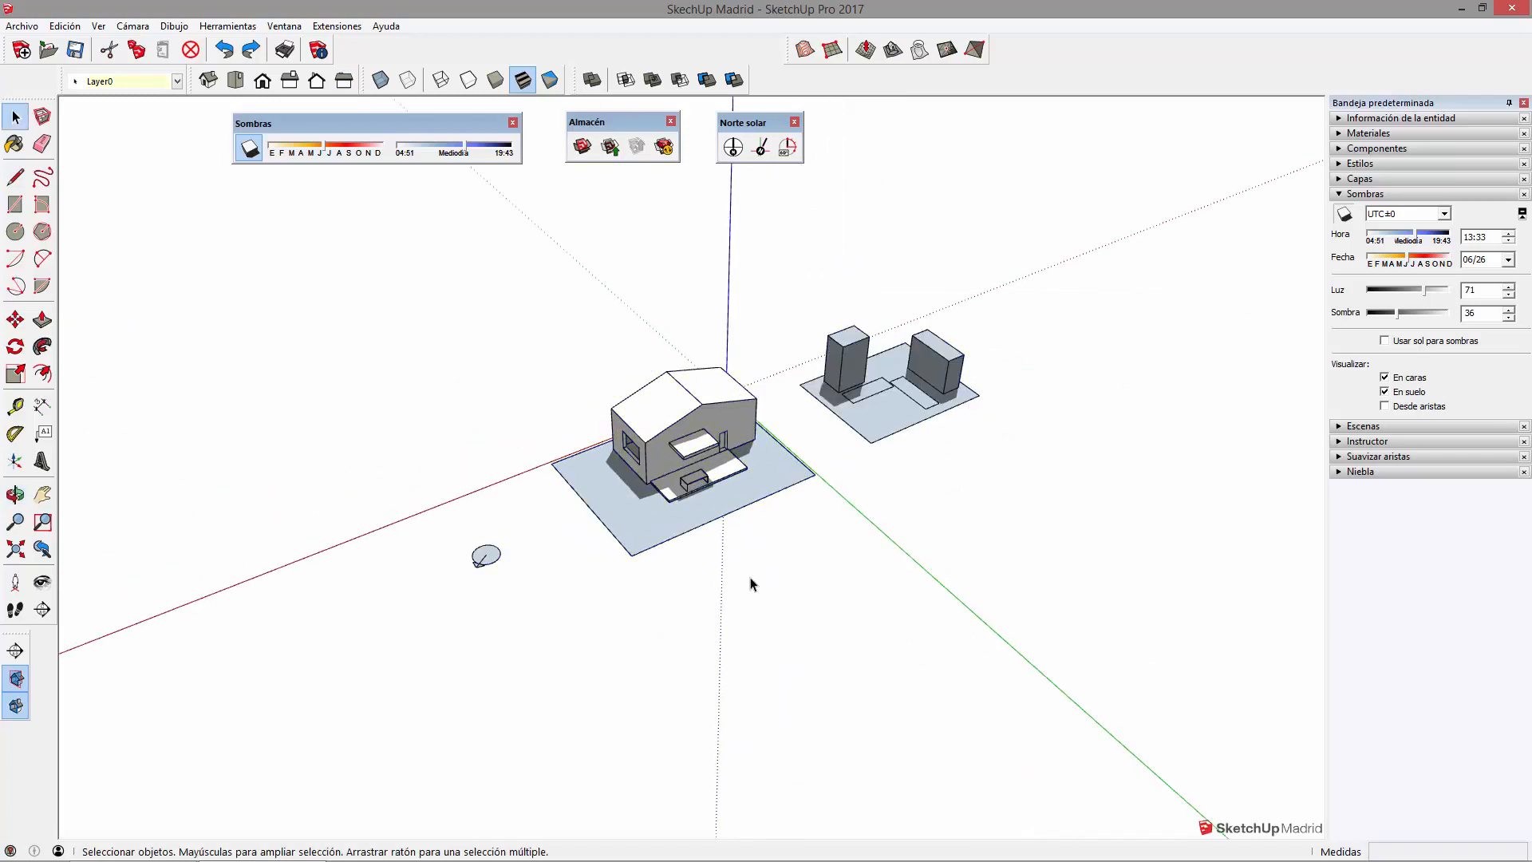
- Turn on the Solar North arrow and examine its direction relative to the green axis
middle_click_drag(602, 431, 630, 403)
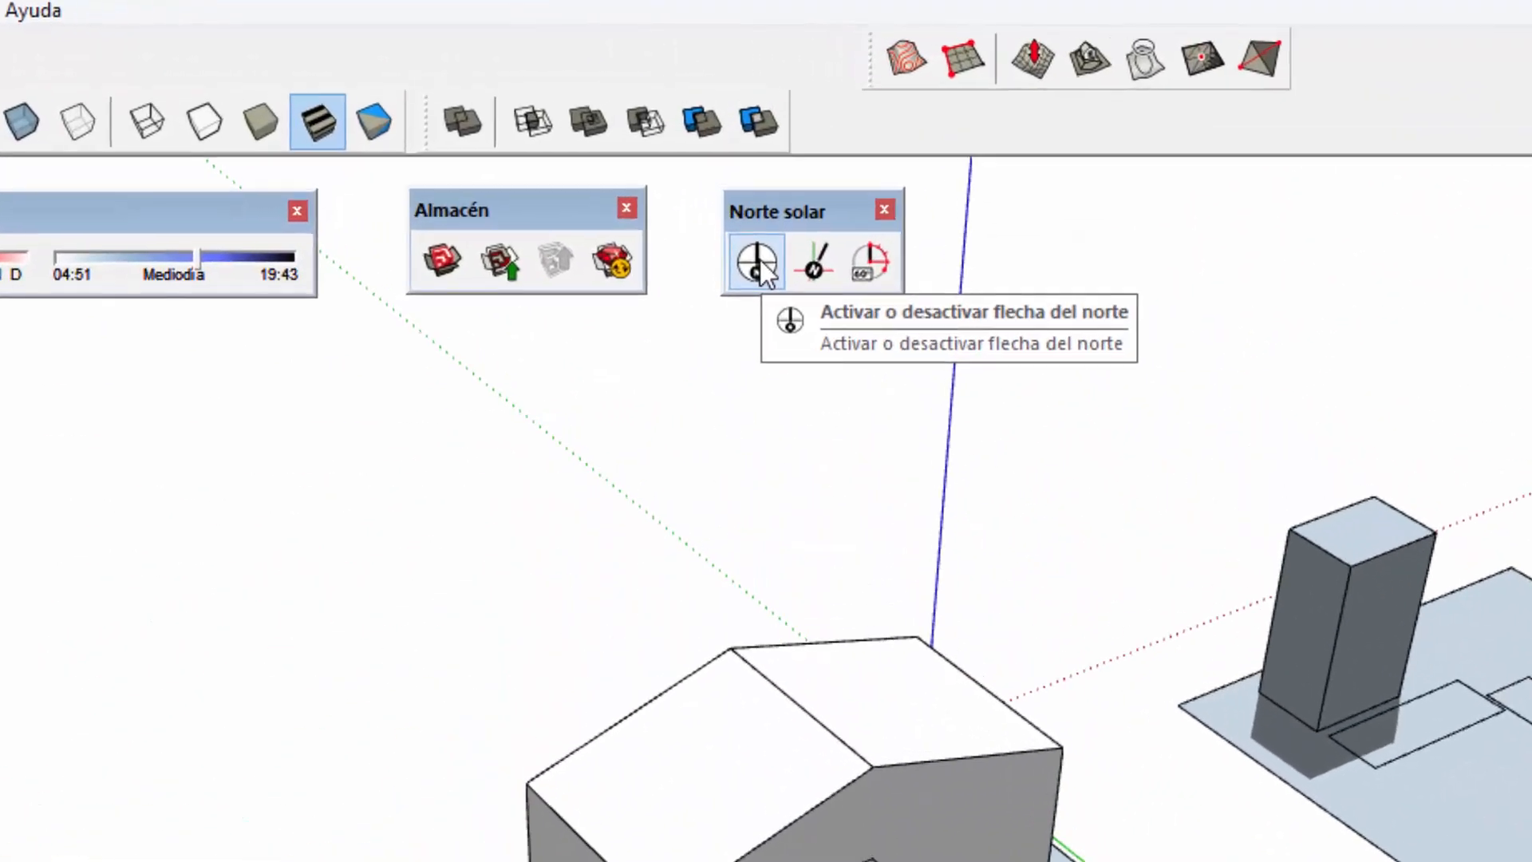
left_click(752, 202)
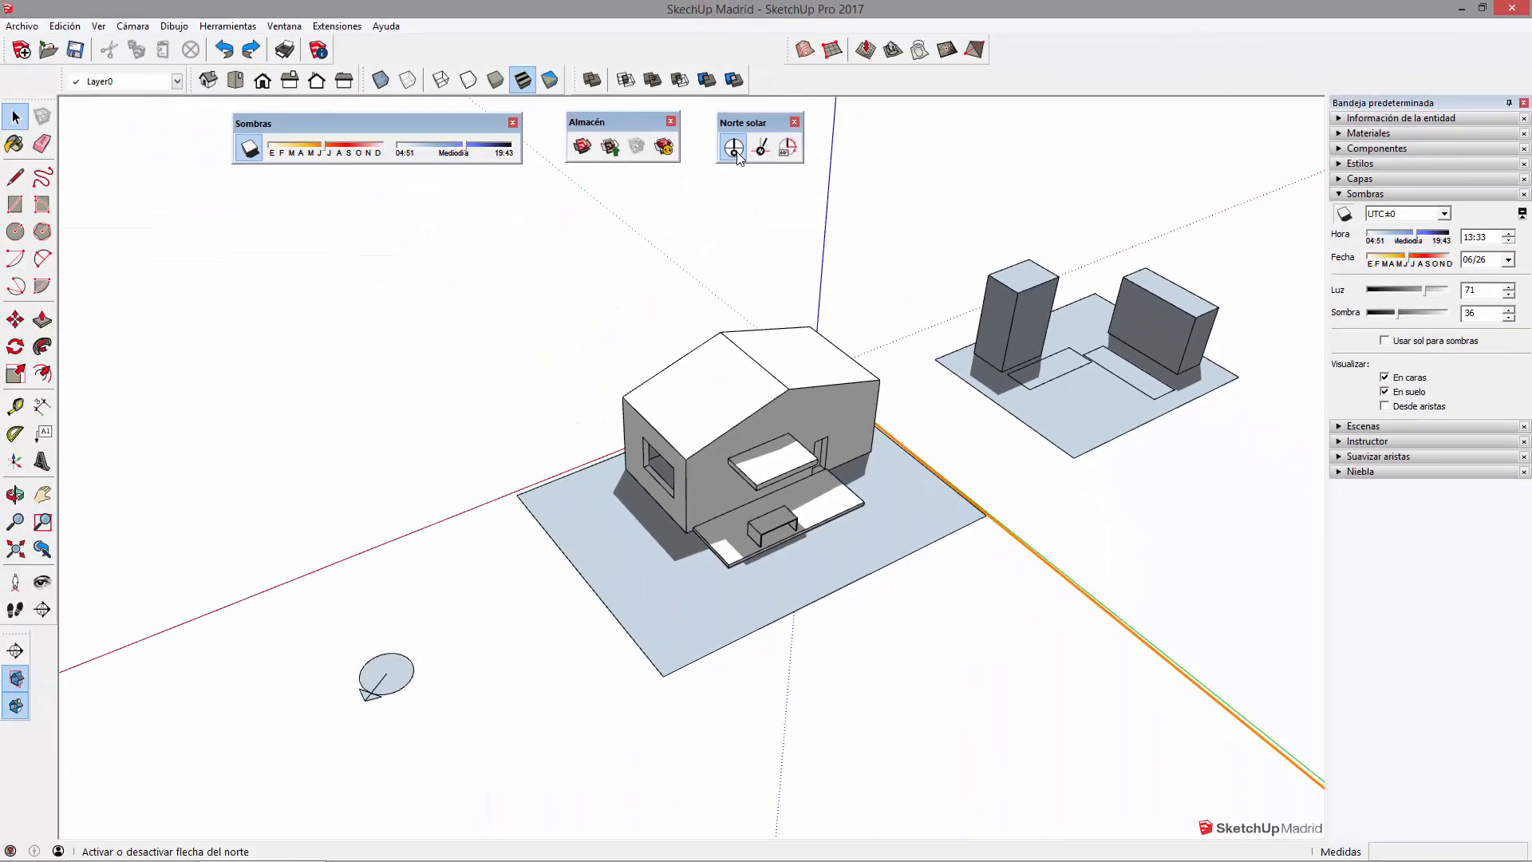
middle_click_drag(730, 383, 778, 432)
middle_click_drag(955, 217, 909, 306)
middle_click_drag(964, 236, 735, 552)
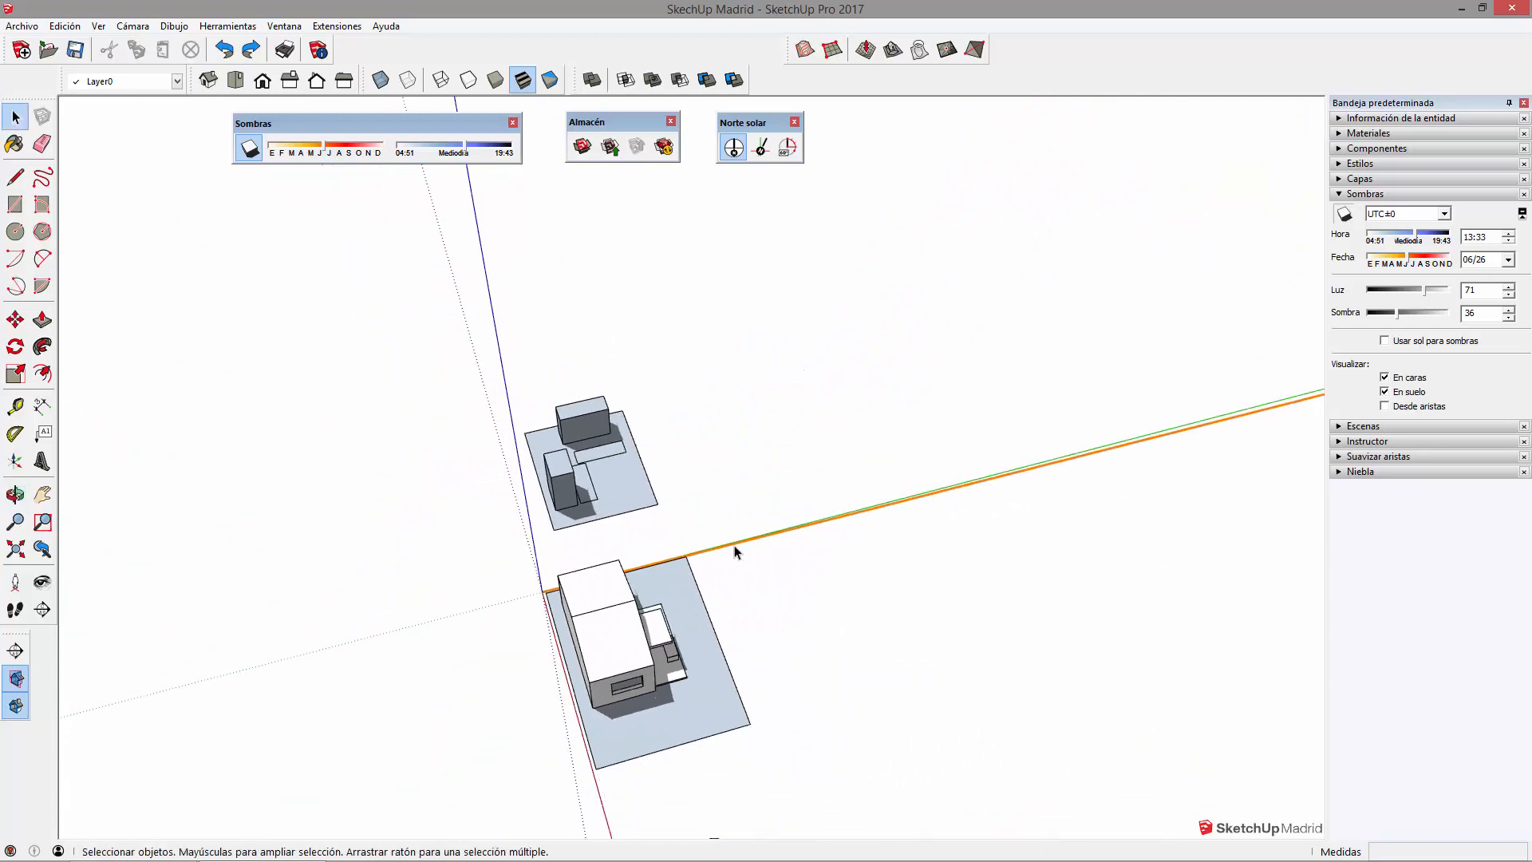
scroll(735, 522, "down", 1)
- Hide the north arrow, show it again and view it from around the house and blocks
left_click(734, 150)
left_click(734, 150)
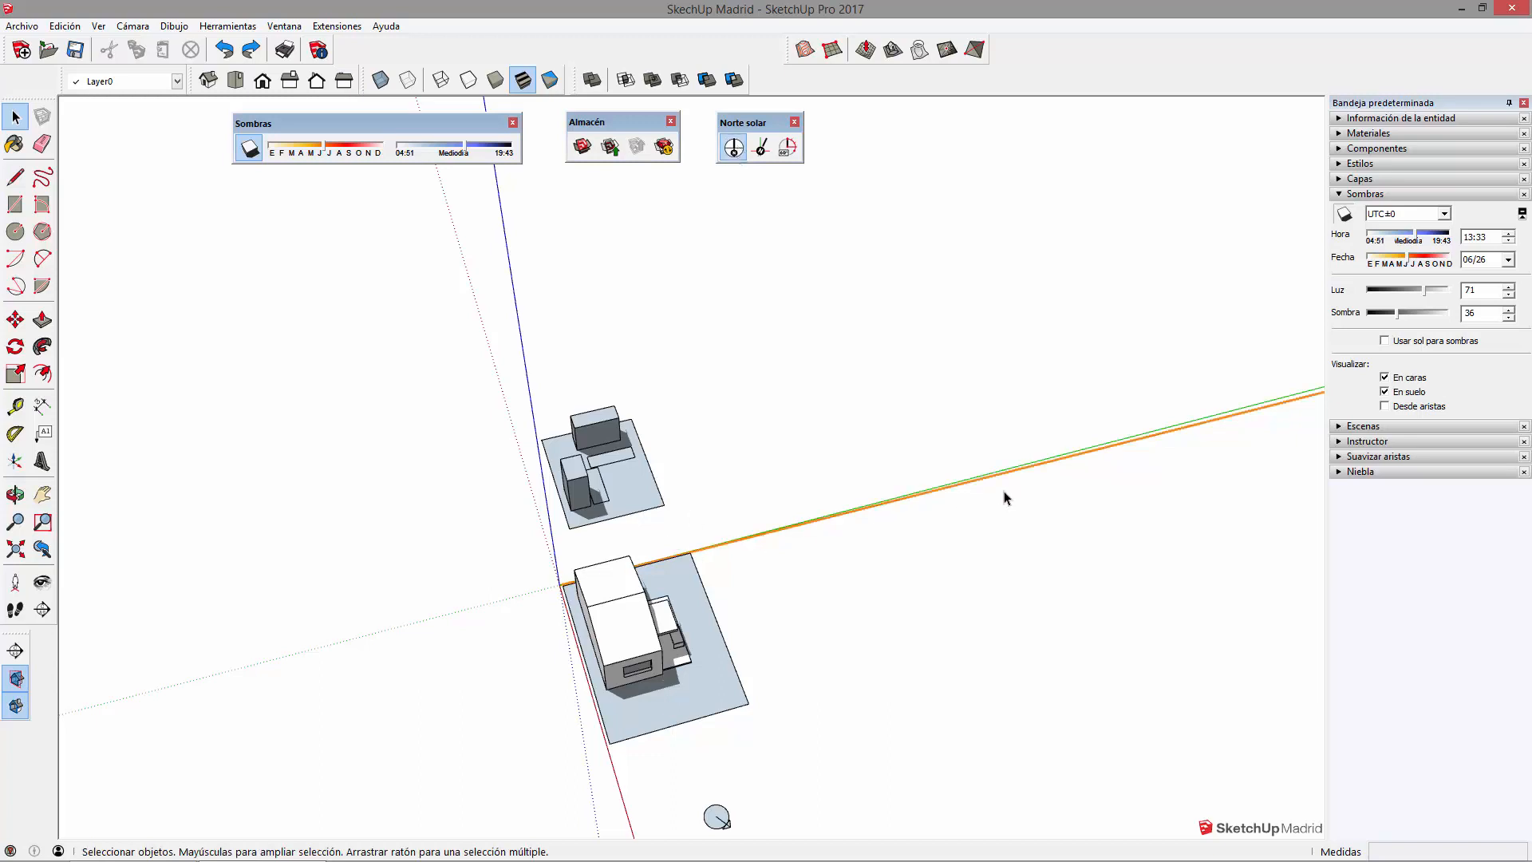
middle_click_drag(1189, 459, 349, 564)
middle_click_drag(694, 484, 622, 522)
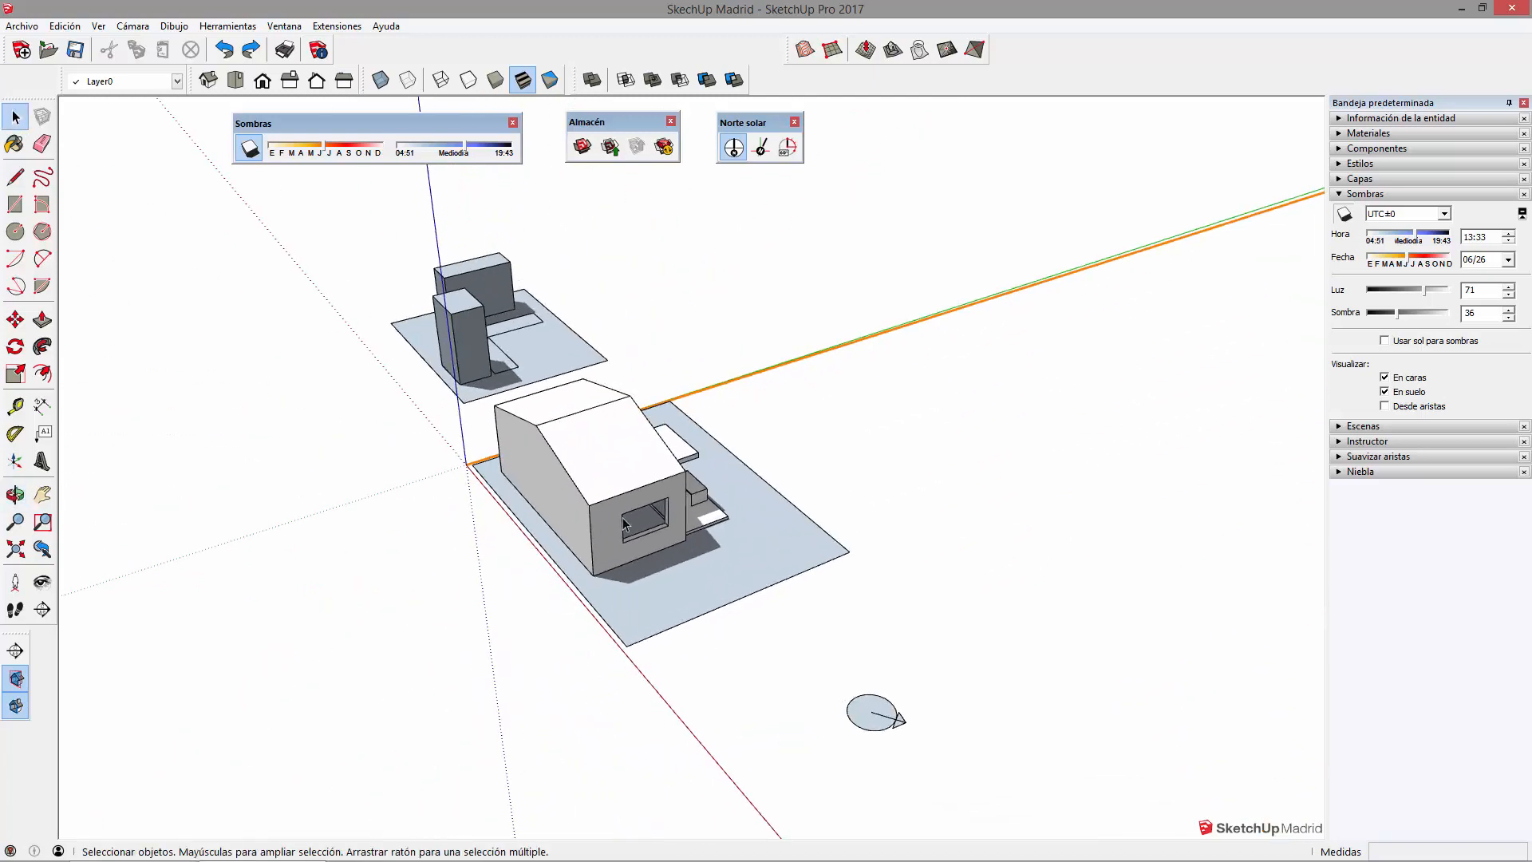
mouse_move(884, 489)
middle_mouse_down()
mouse_move(554, 574)
mouse_move(594, 297)
middle_mouse_up()
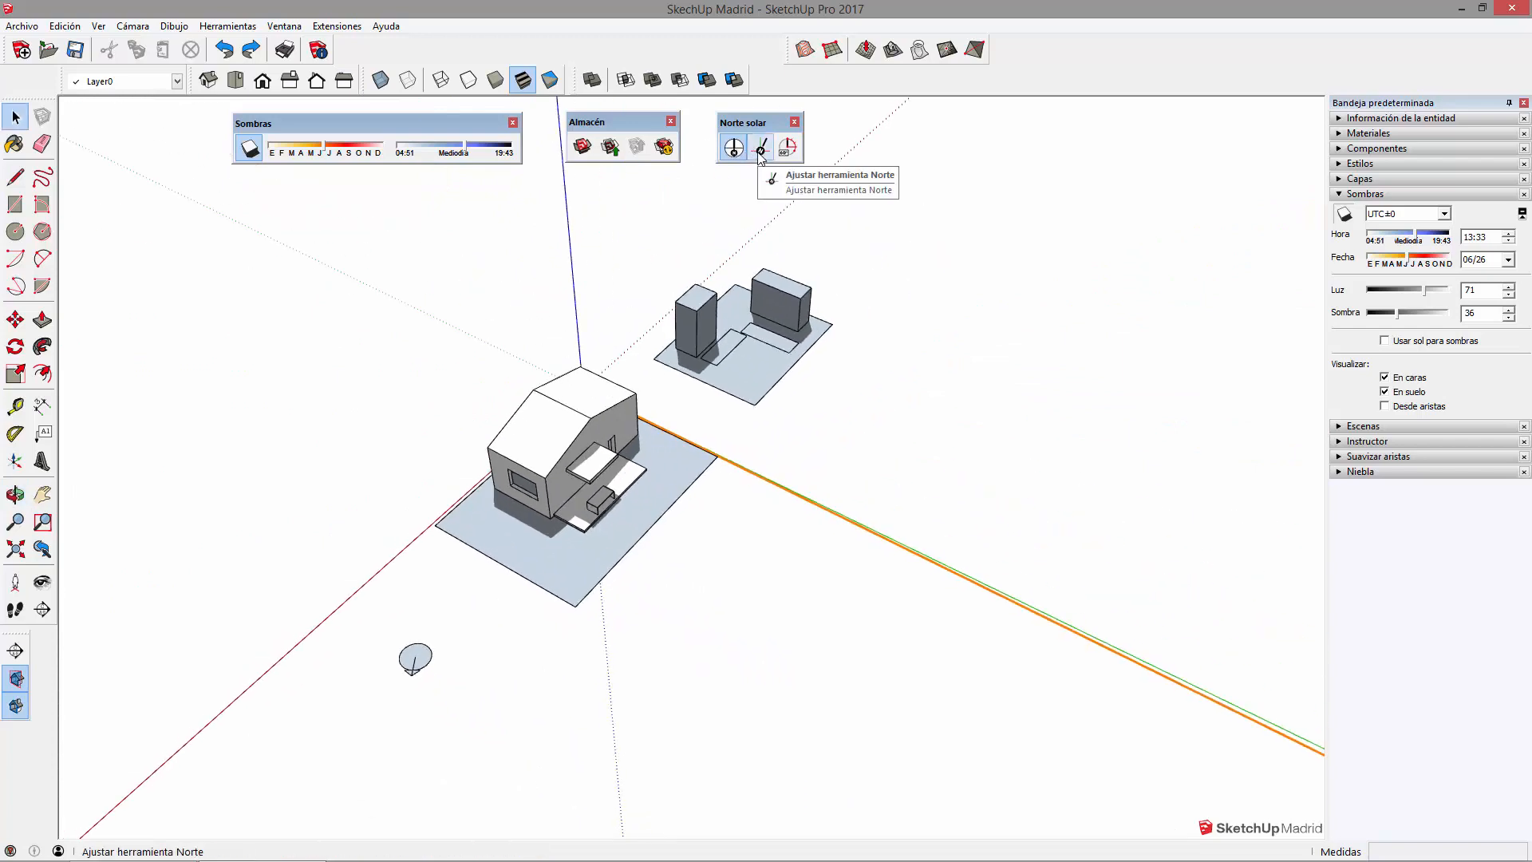
- Set the north angle to 0 by numeric entry, replacing a trial value of 25
left_click(761, 148)
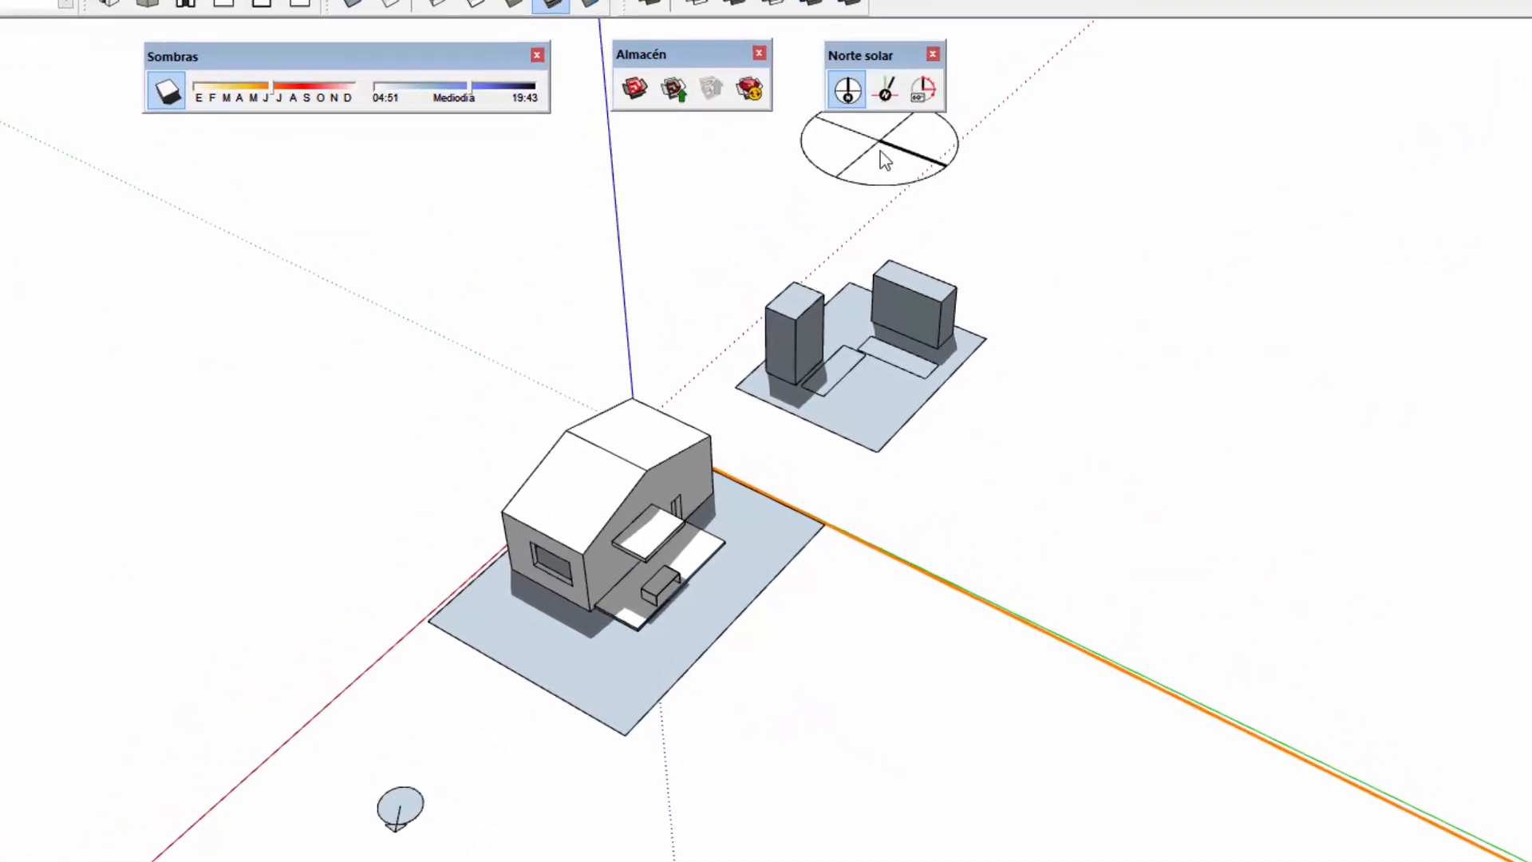
left_click(930, 89)
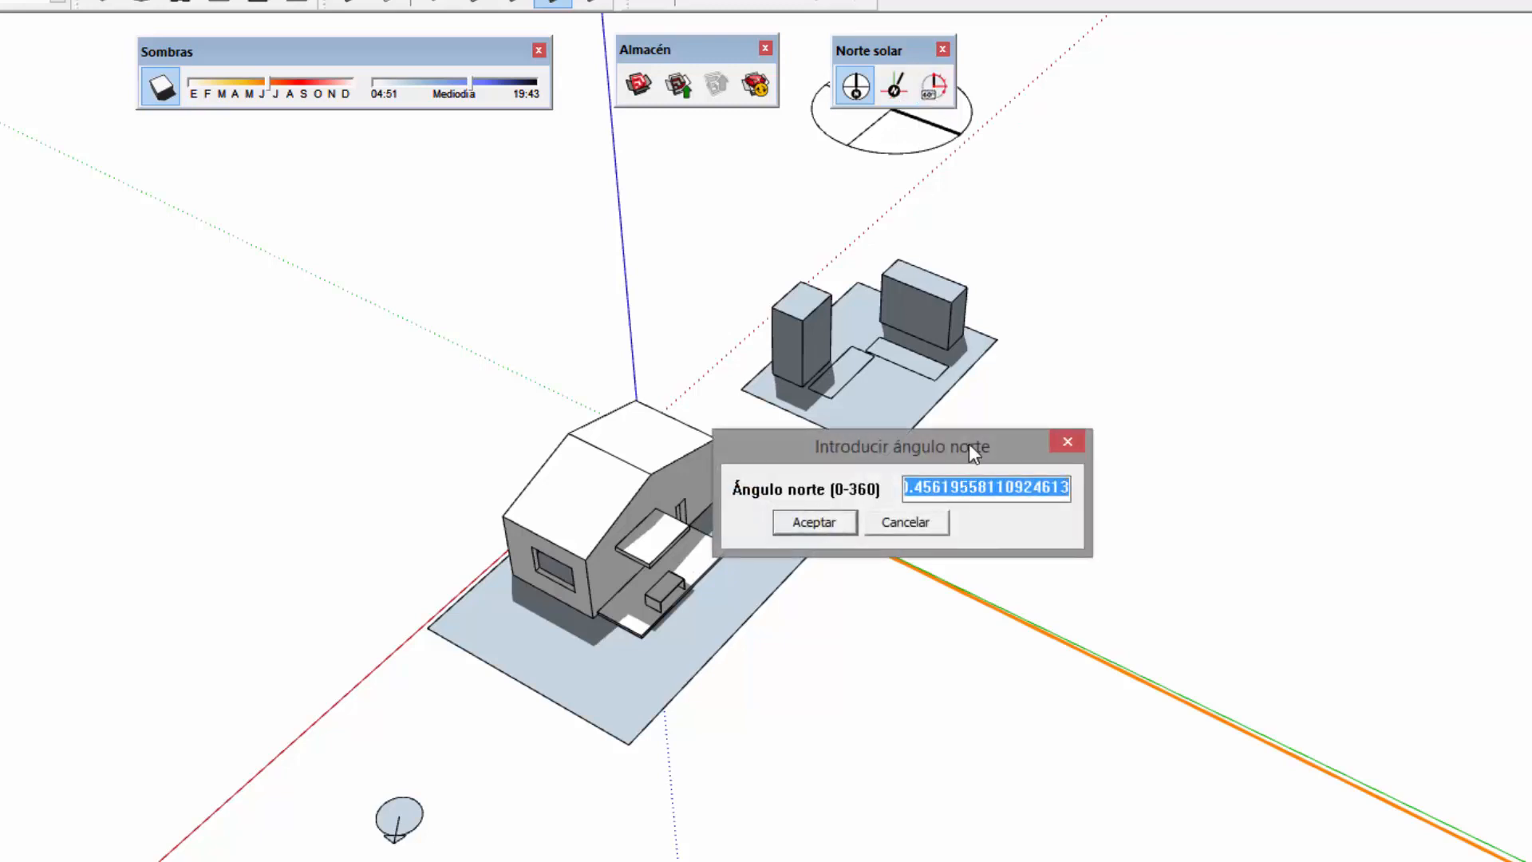
left_click_drag(968, 443, 1035, 463)
left_click(1041, 511)
double_click(1041, 511)
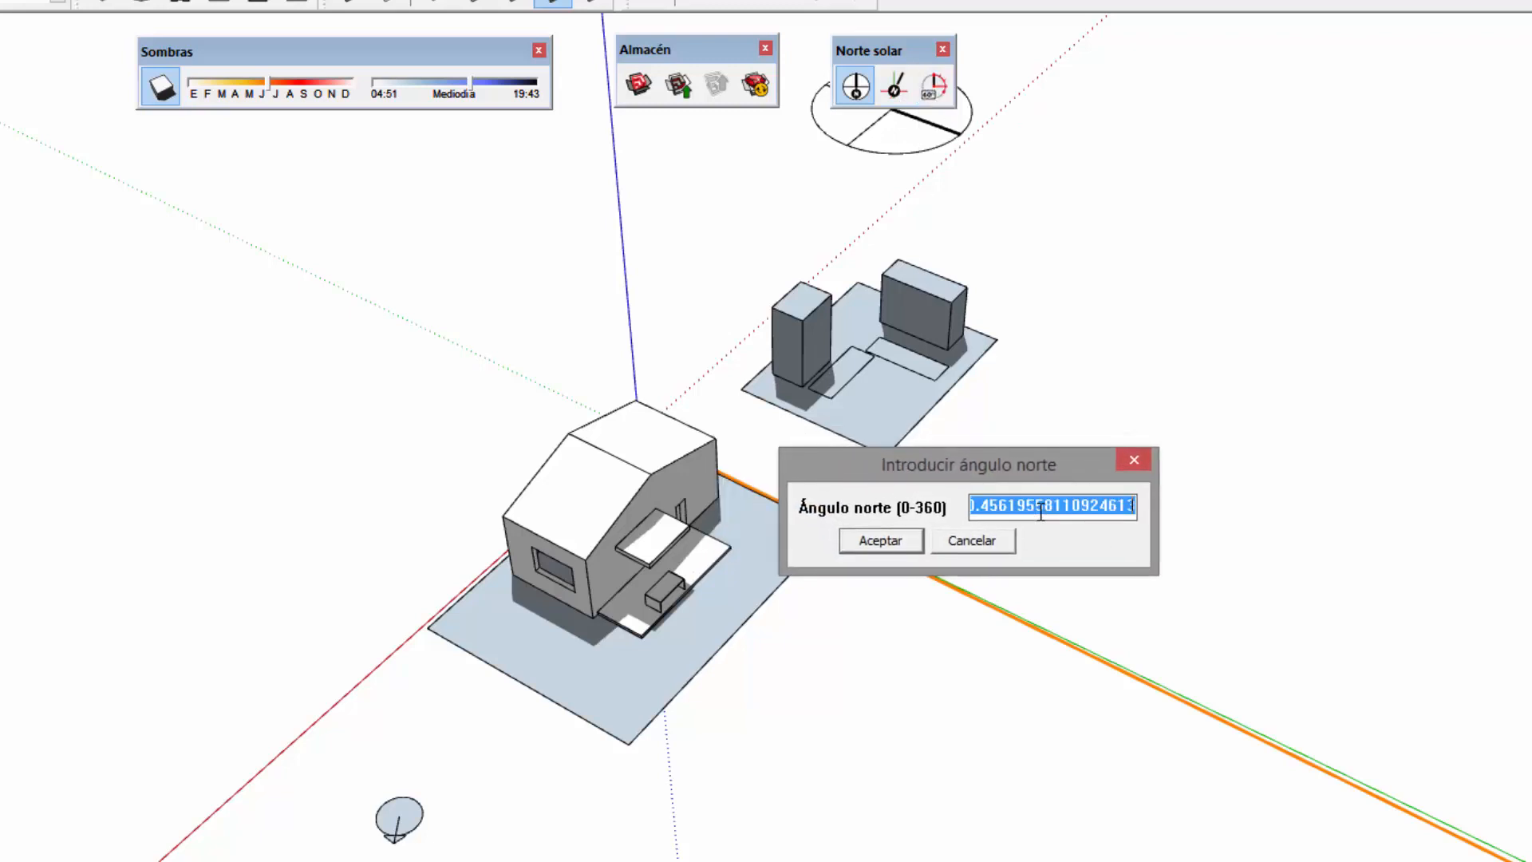
type("25")
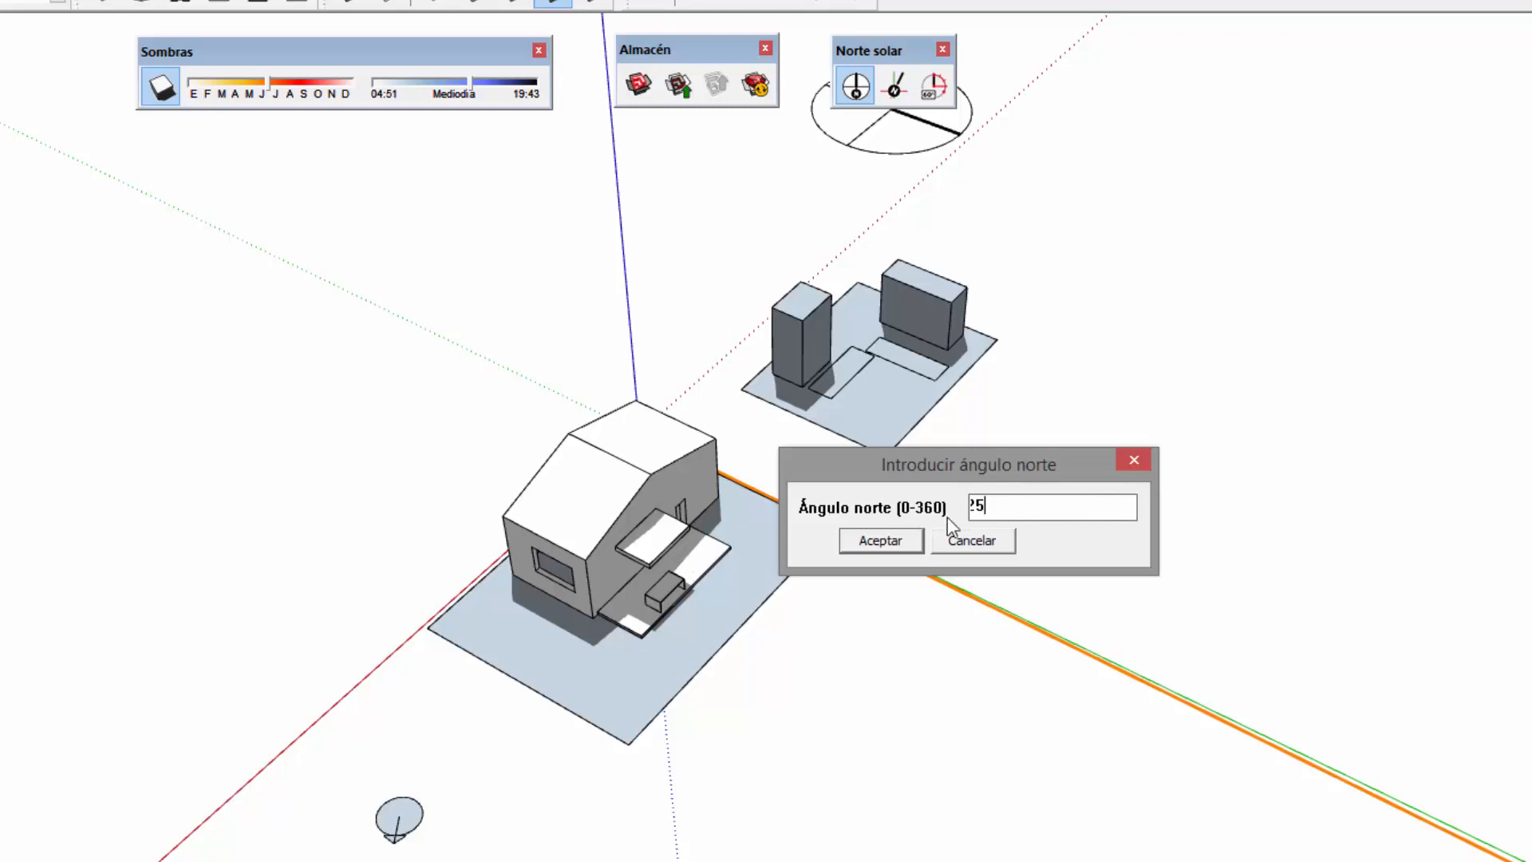
left_click_drag(1002, 511, 946, 517)
left_click(880, 540)
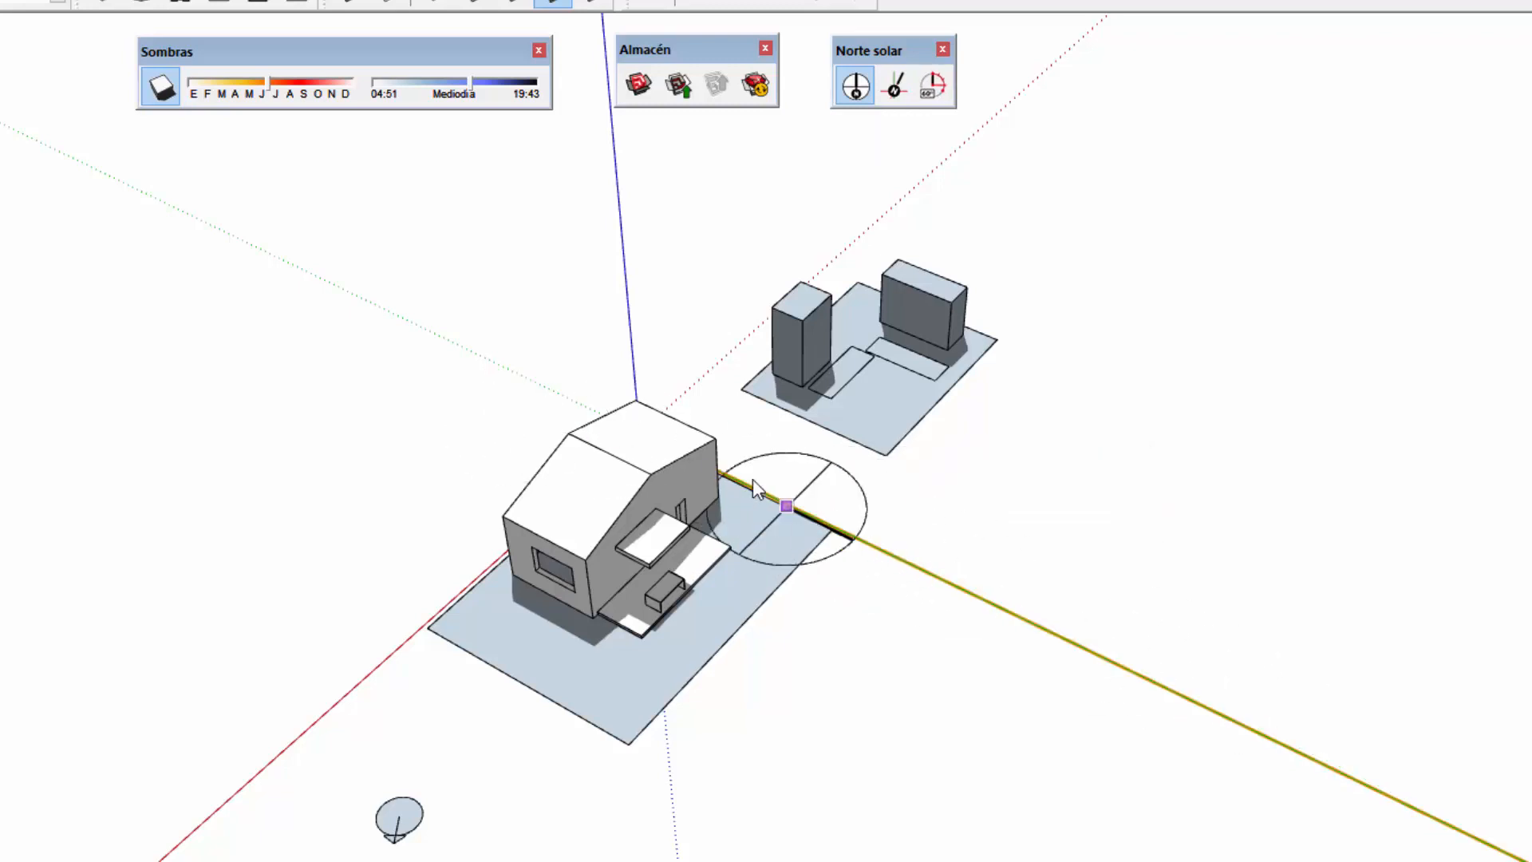
- Set the north angle to 45 by numeric entry and inspect the north line and the shadows around the model
middle_click_drag(744, 718, 690, 786)
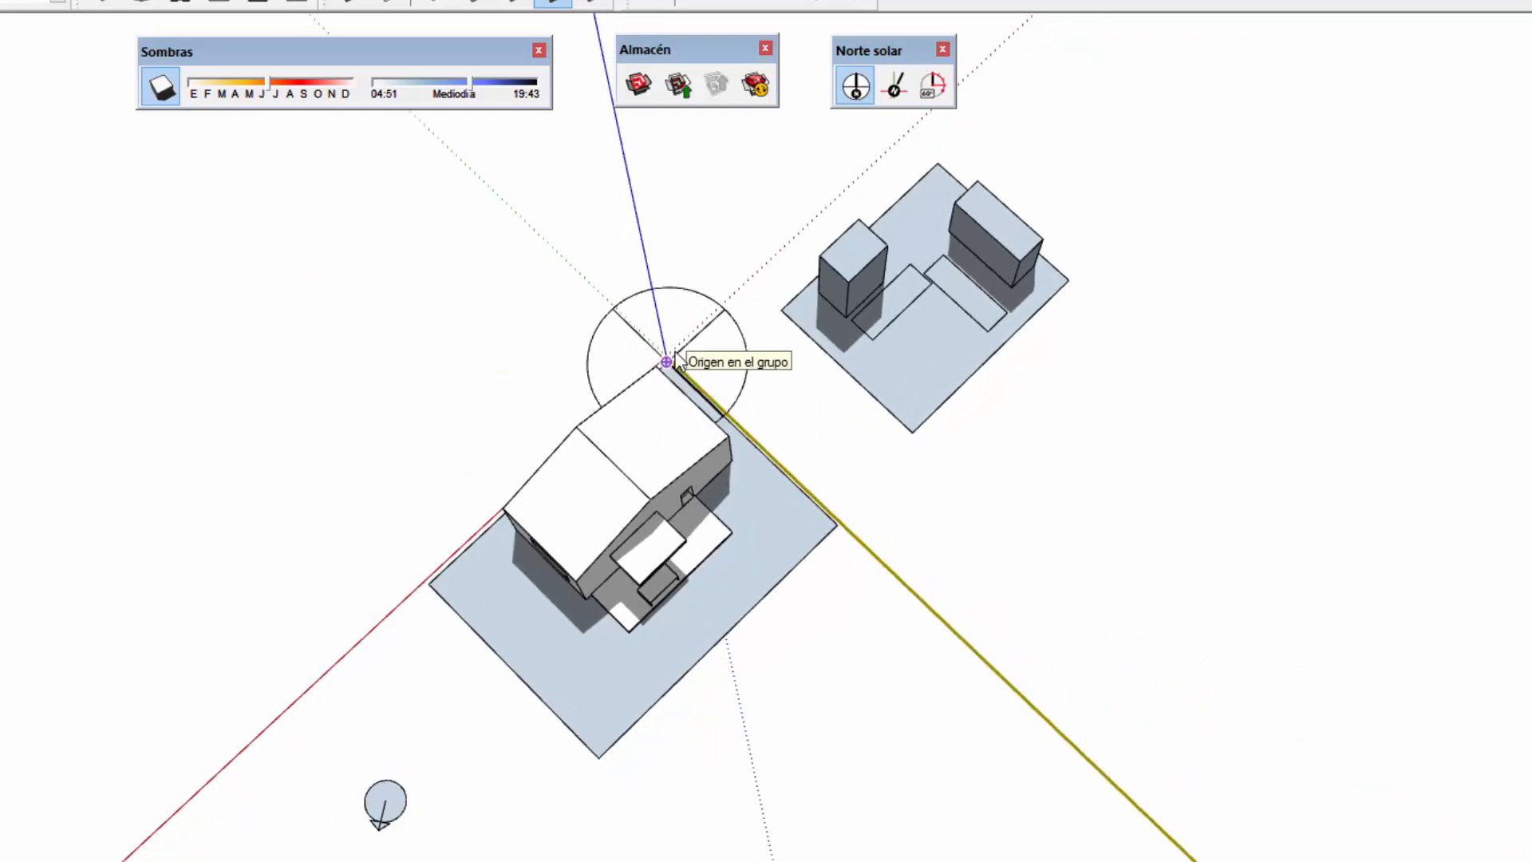
left_click(929, 82)
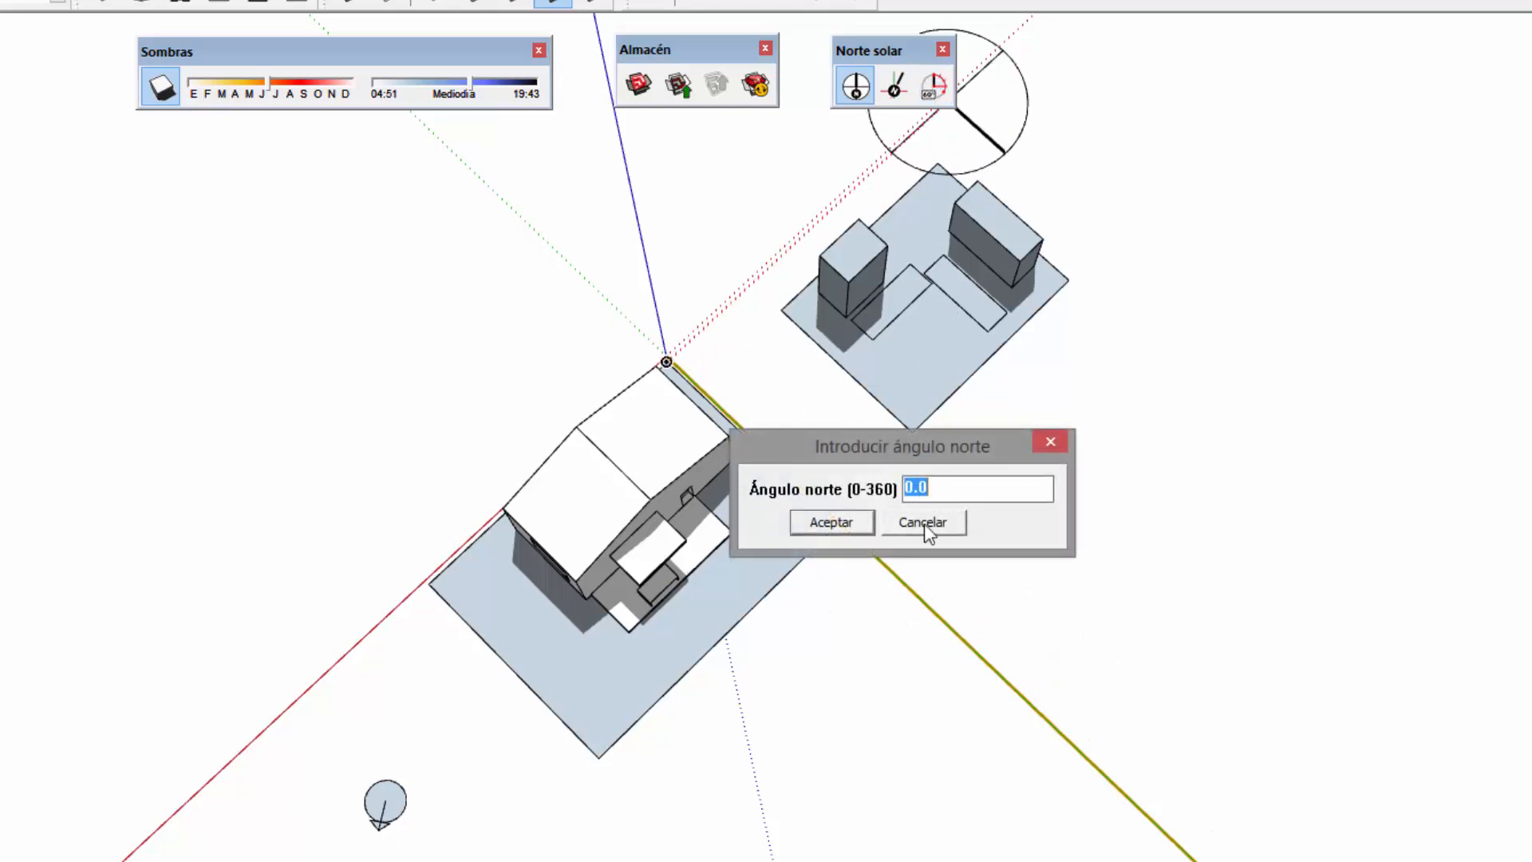
type("45")
left_click(844, 525)
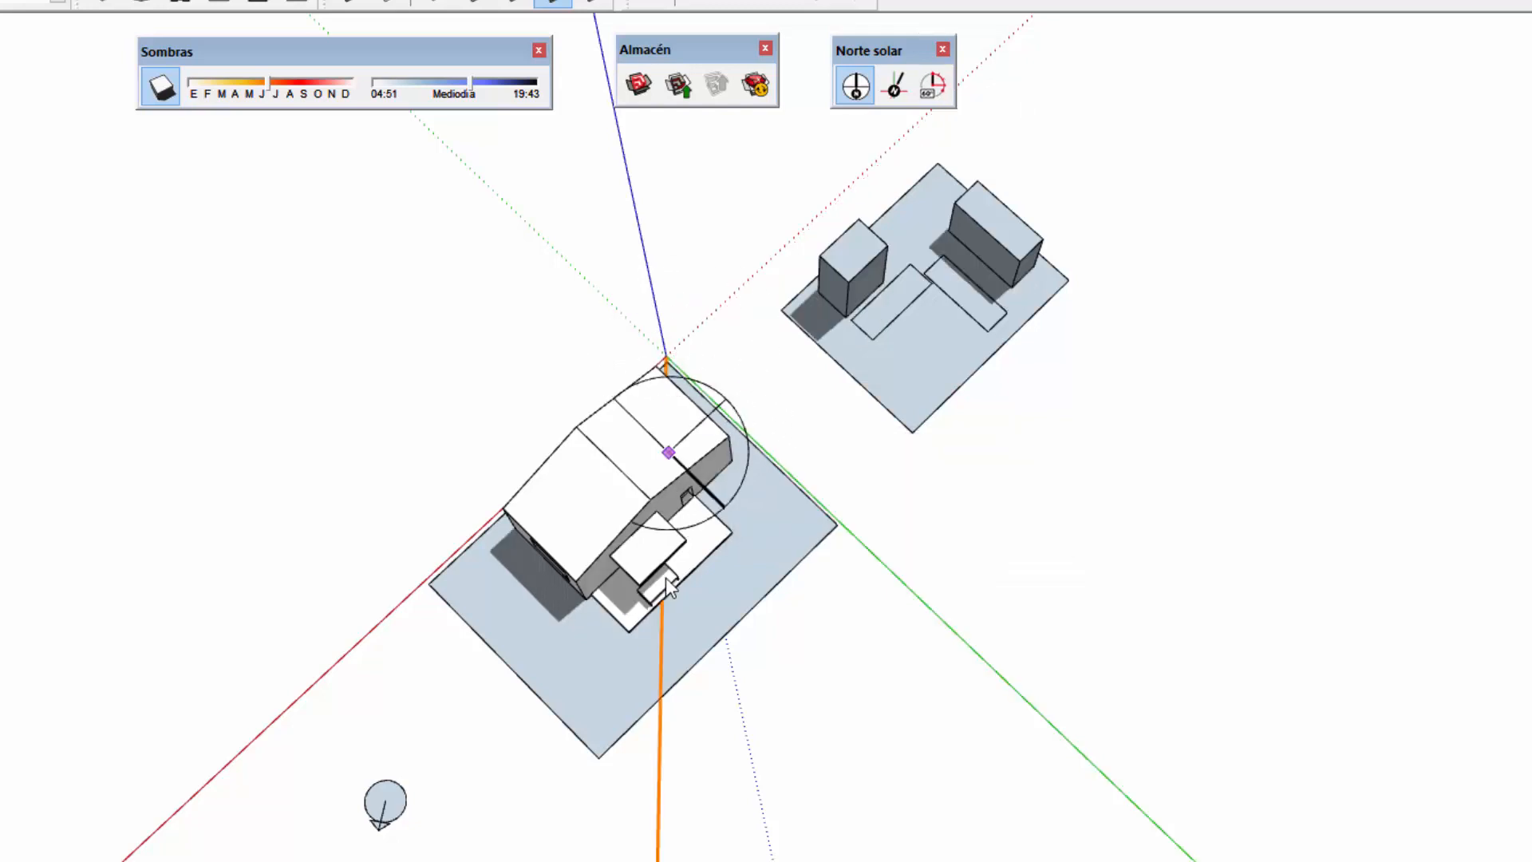
scroll(669, 577, "down", 3)
middle_click_drag(739, 833, 1067, 386, "shift")
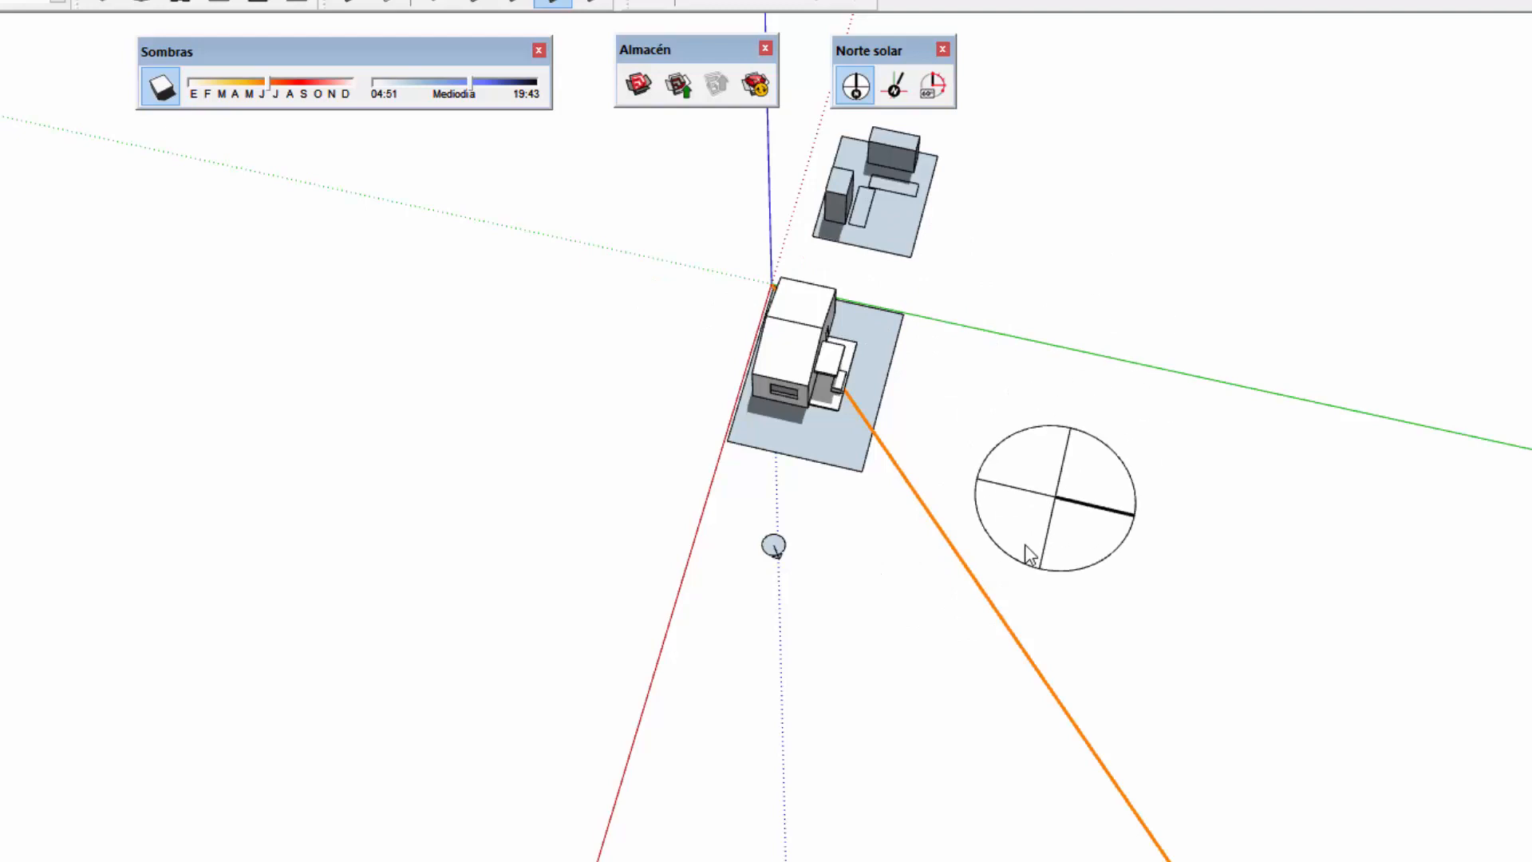
middle_click_drag(1039, 532, 1026, 615)
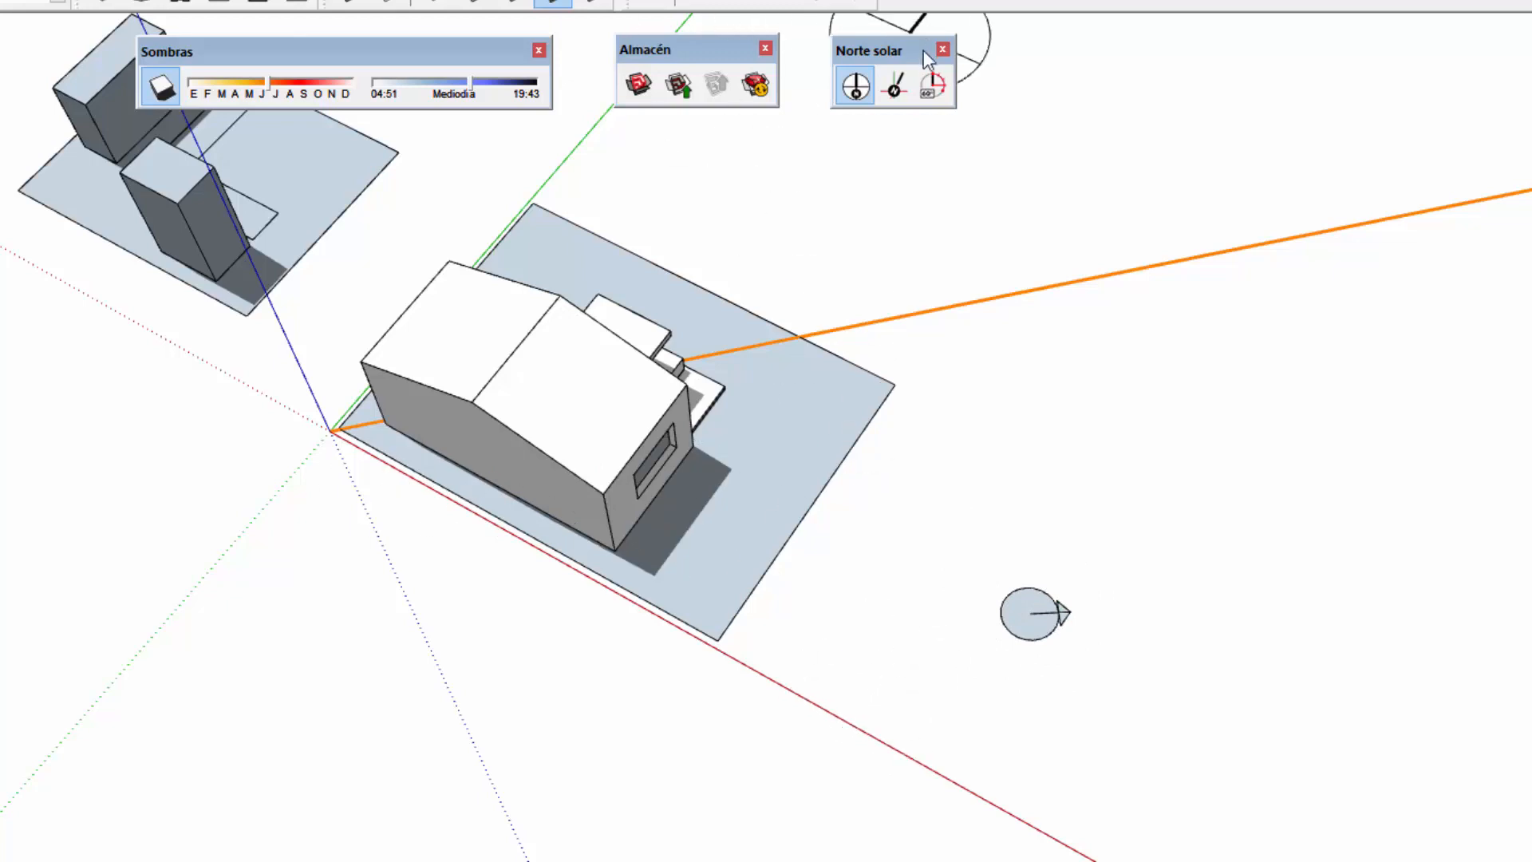
- Set solar north graphically with the North tool, from the drawn circle's centre along the direction of its arrow
left_click(897, 89)
scroll(1022, 608, "down", 2)
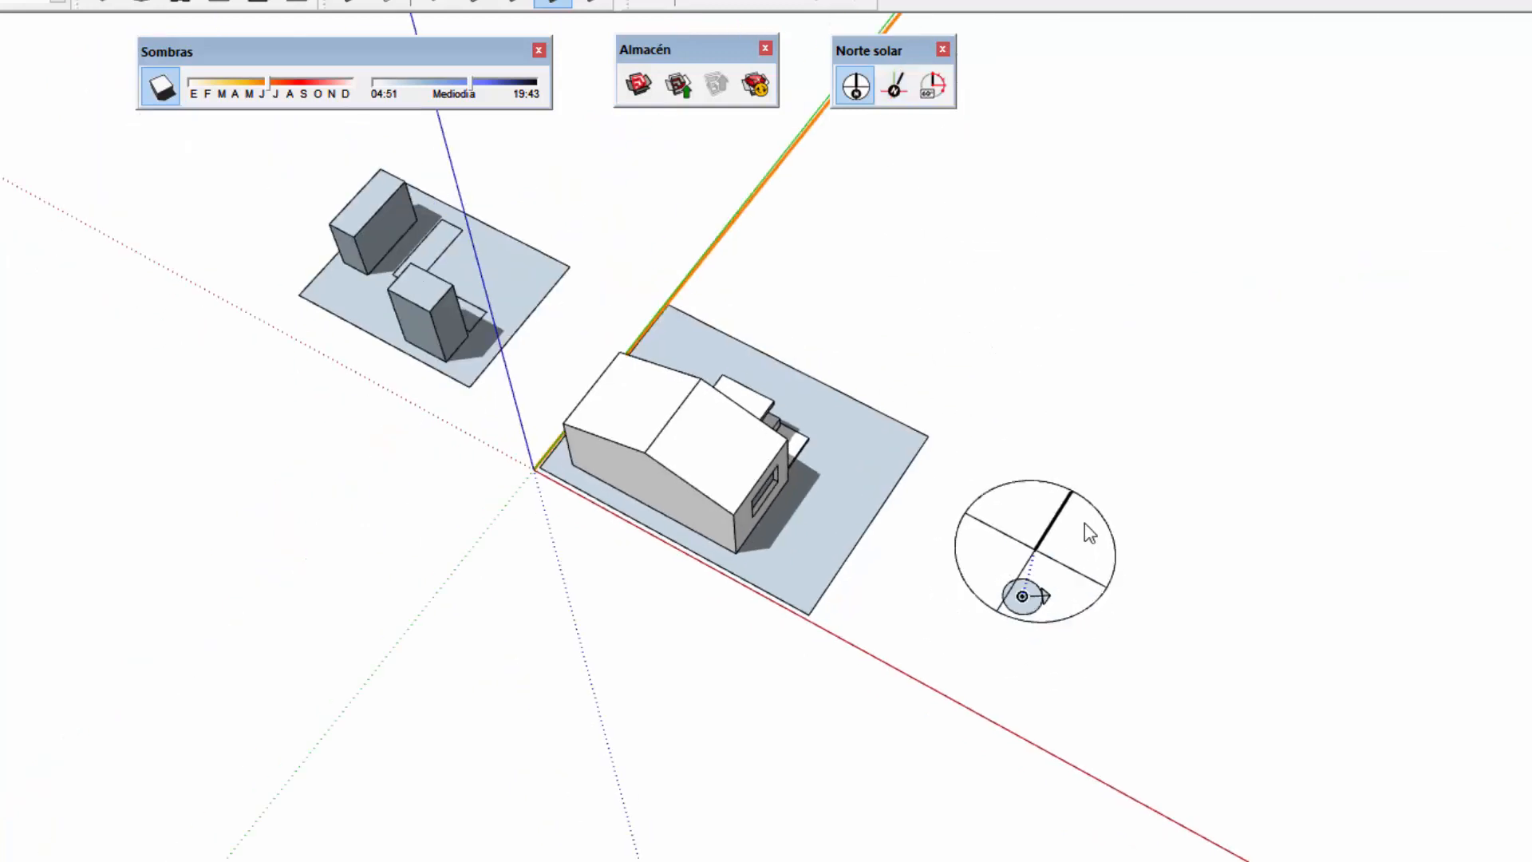
scroll(1018, 598, "up", 6)
left_click(1010, 588)
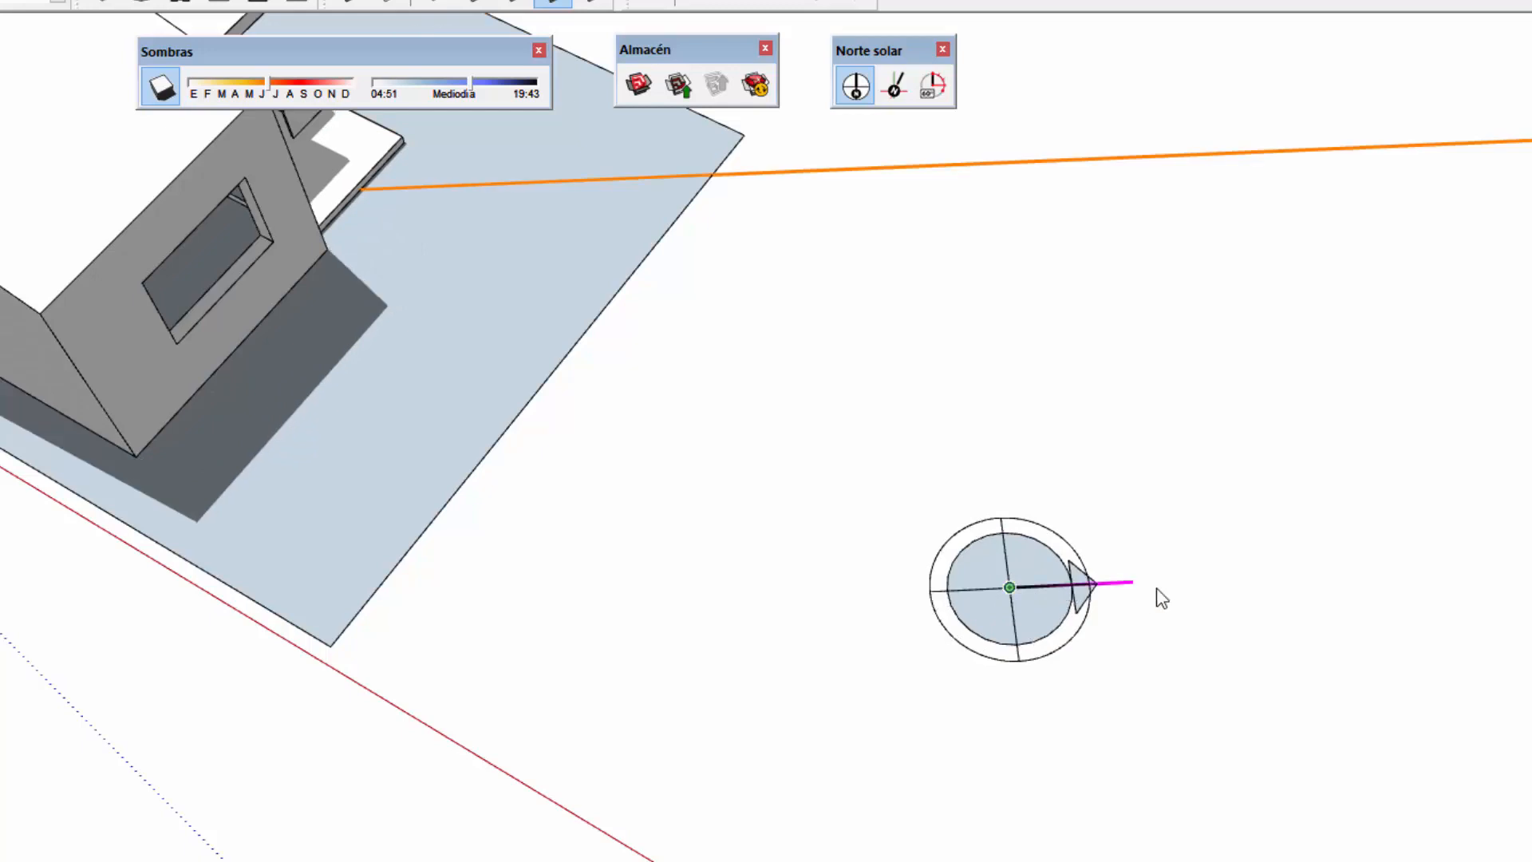
scroll(1308, 483, "down", 3)
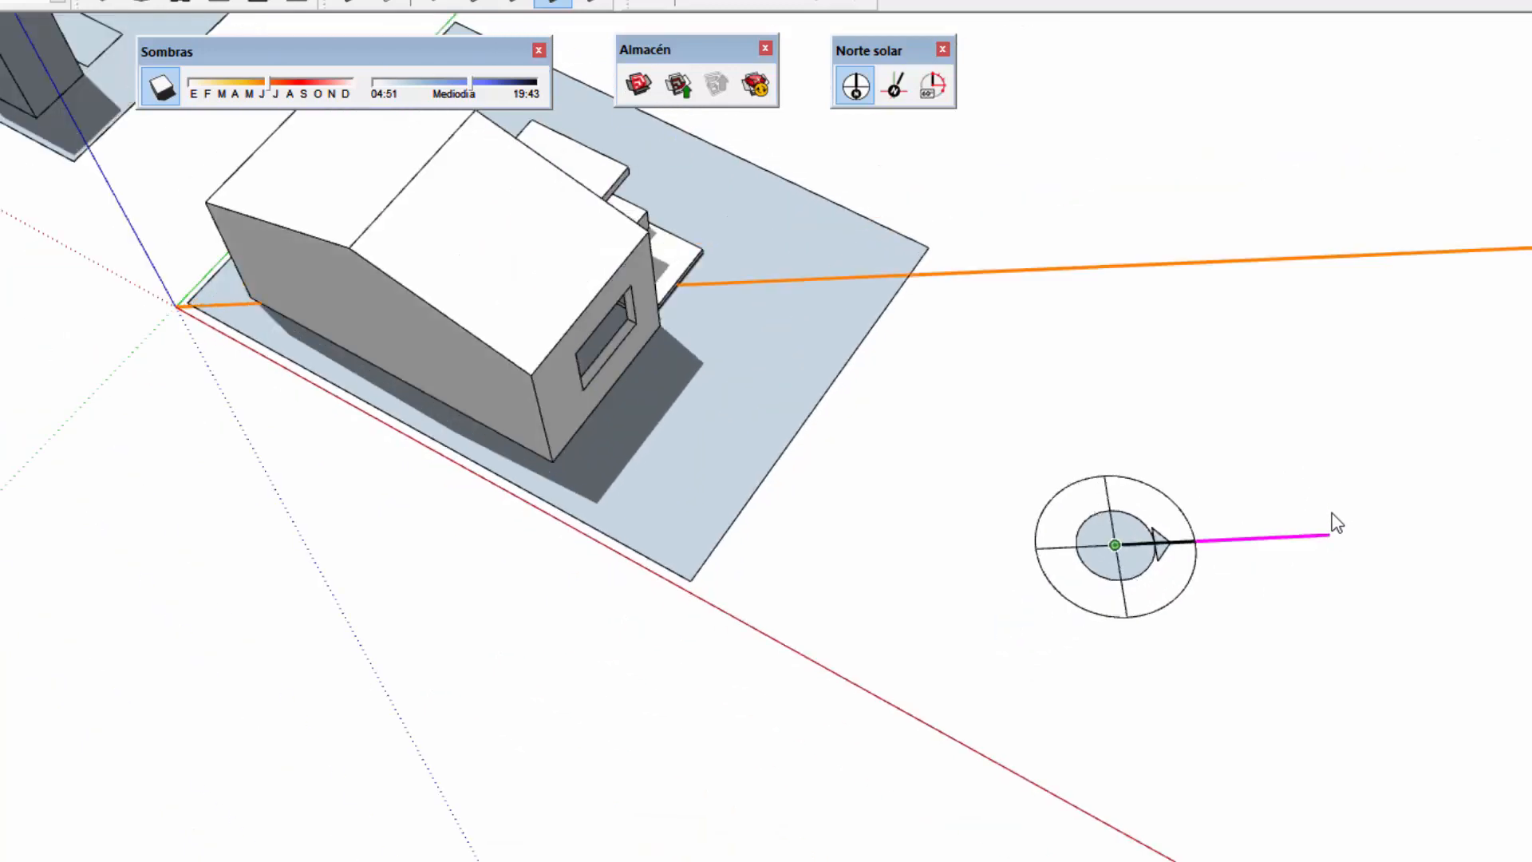
left_click(1276, 543)
scroll(1132, 537, "down", 3)
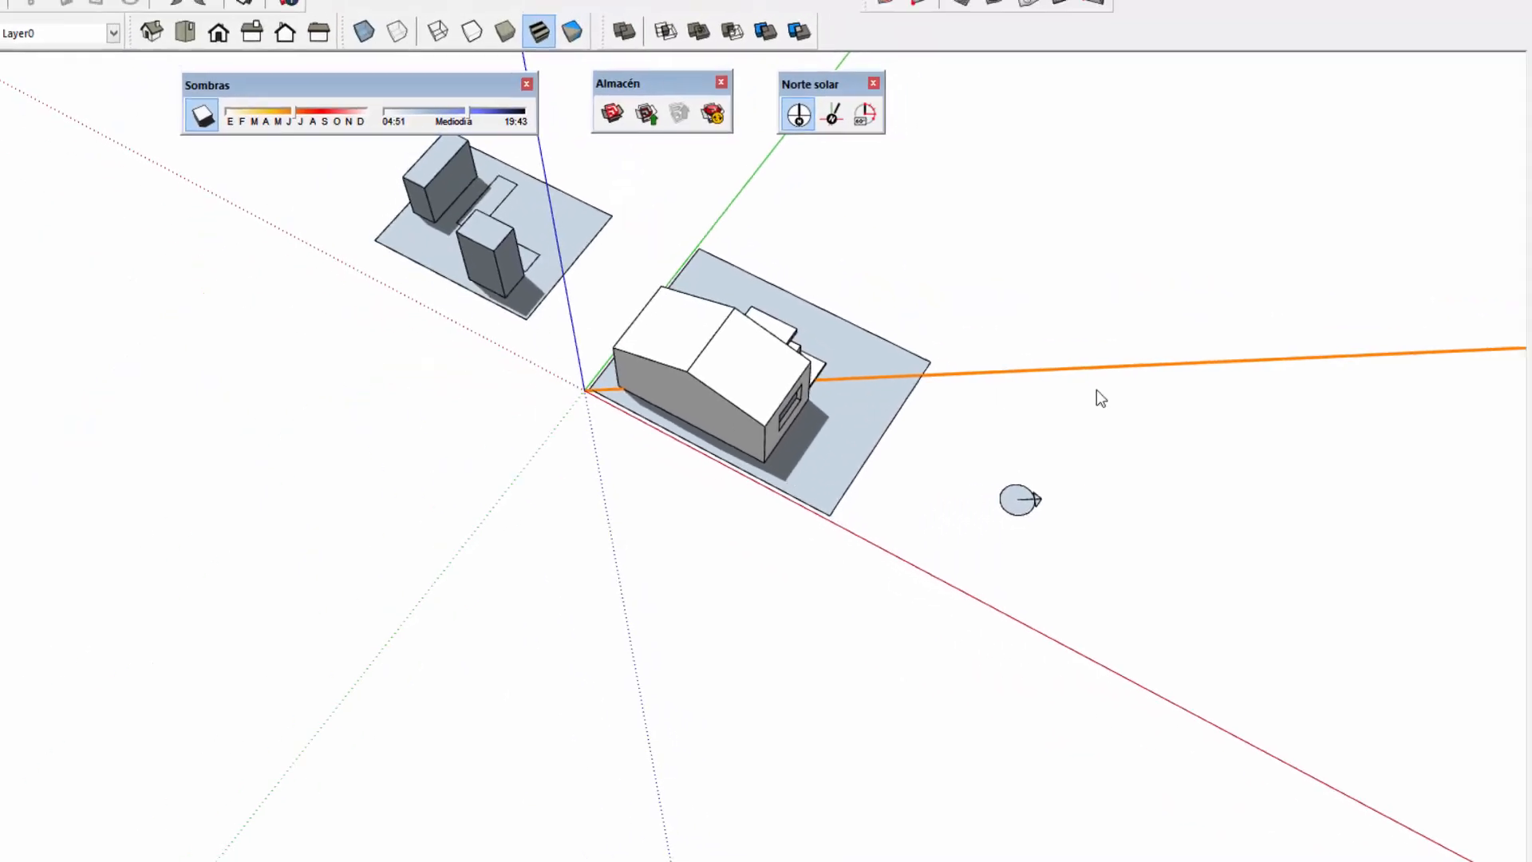
- Inspect the north line against the drawn arrow, and switch the north arrow's display off and on again
middle_click_drag(1202, 413, 1000, 438, "shift")
middle_click_drag(835, 392, 1133, 291)
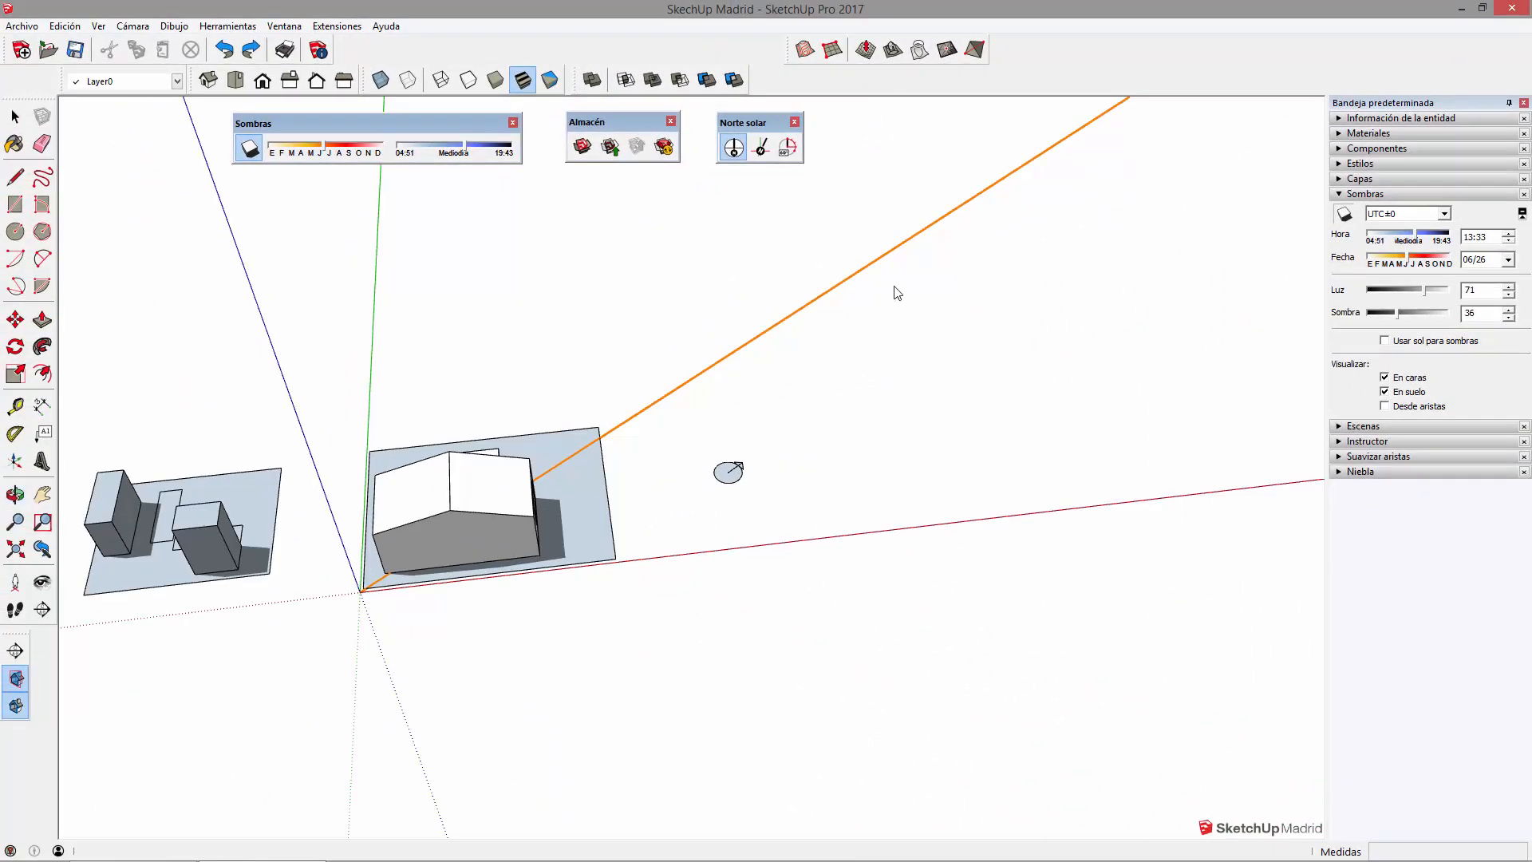
middle_click_drag(761, 427, 455, 543)
middle_click_drag(1108, 506, 1079, 530)
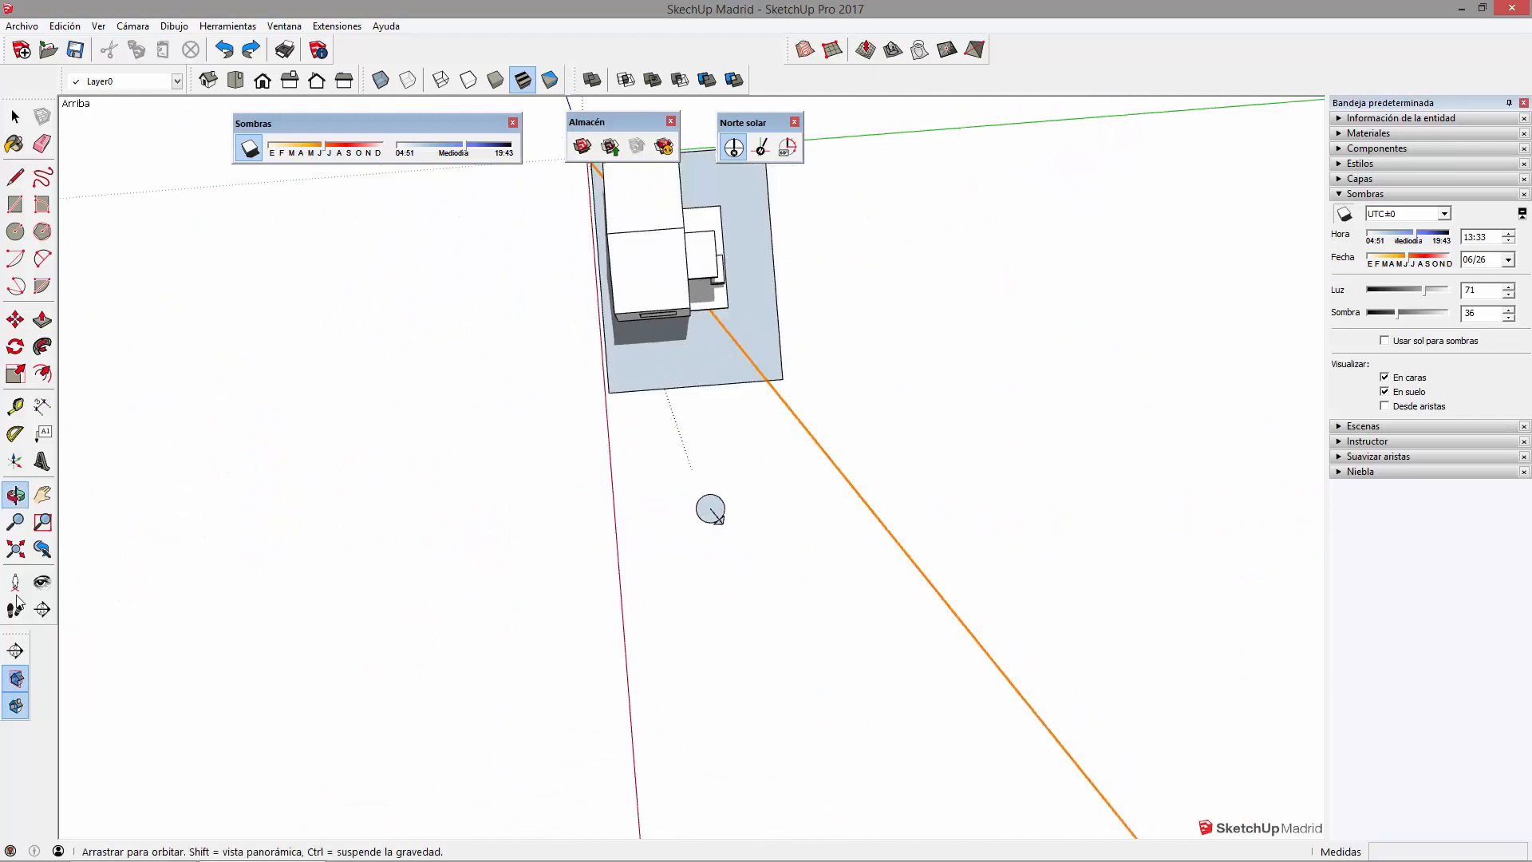
middle_click_drag(844, 520, 249, 286, "shift")
left_click(736, 152)
left_click(735, 151)
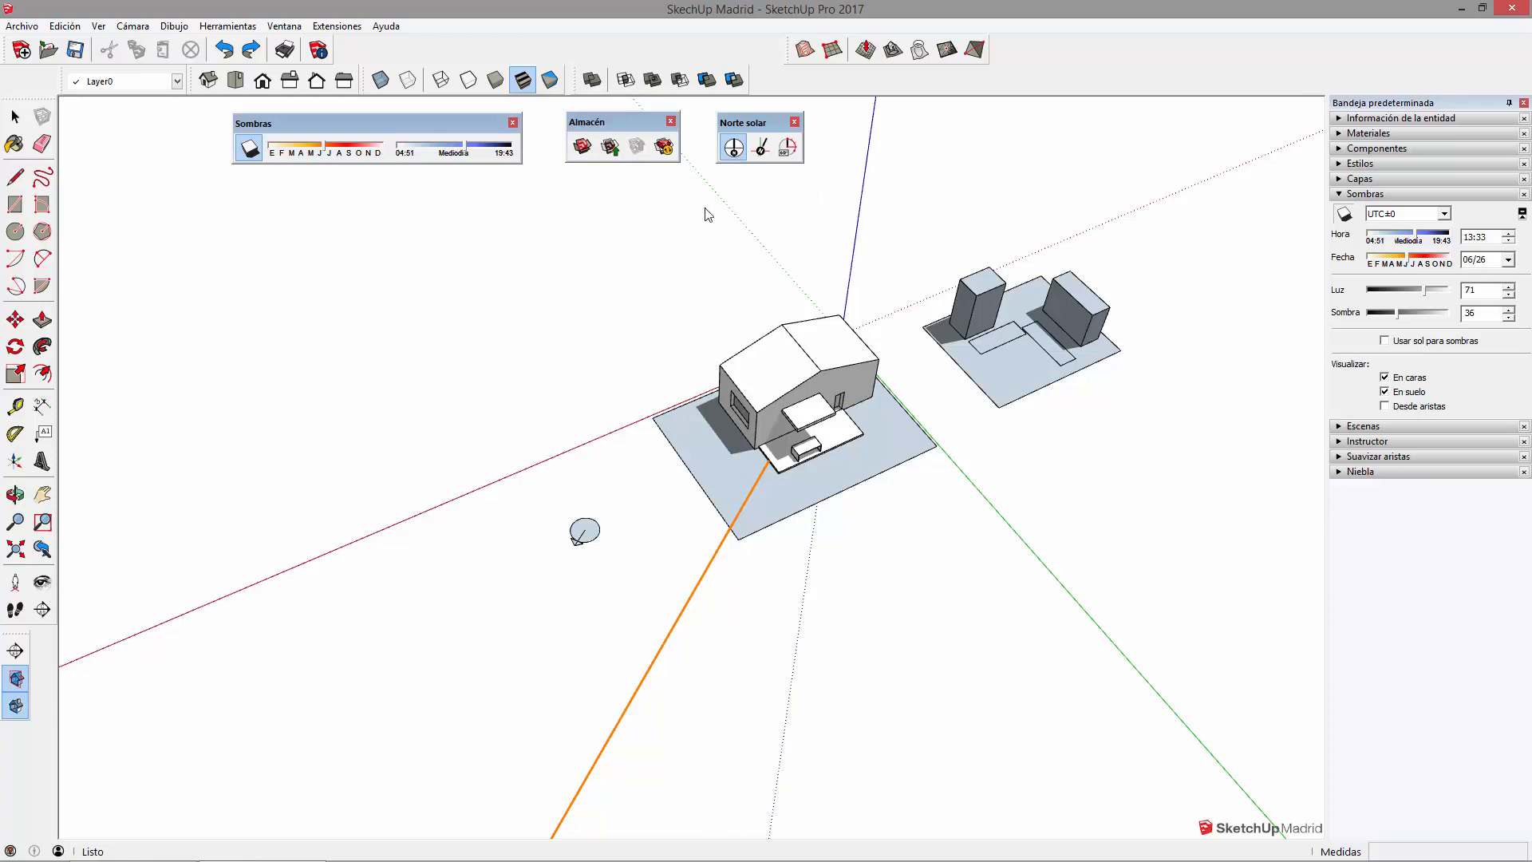
- Hide the north arrow and set the shadow time to 14:56
left_click(734, 149)
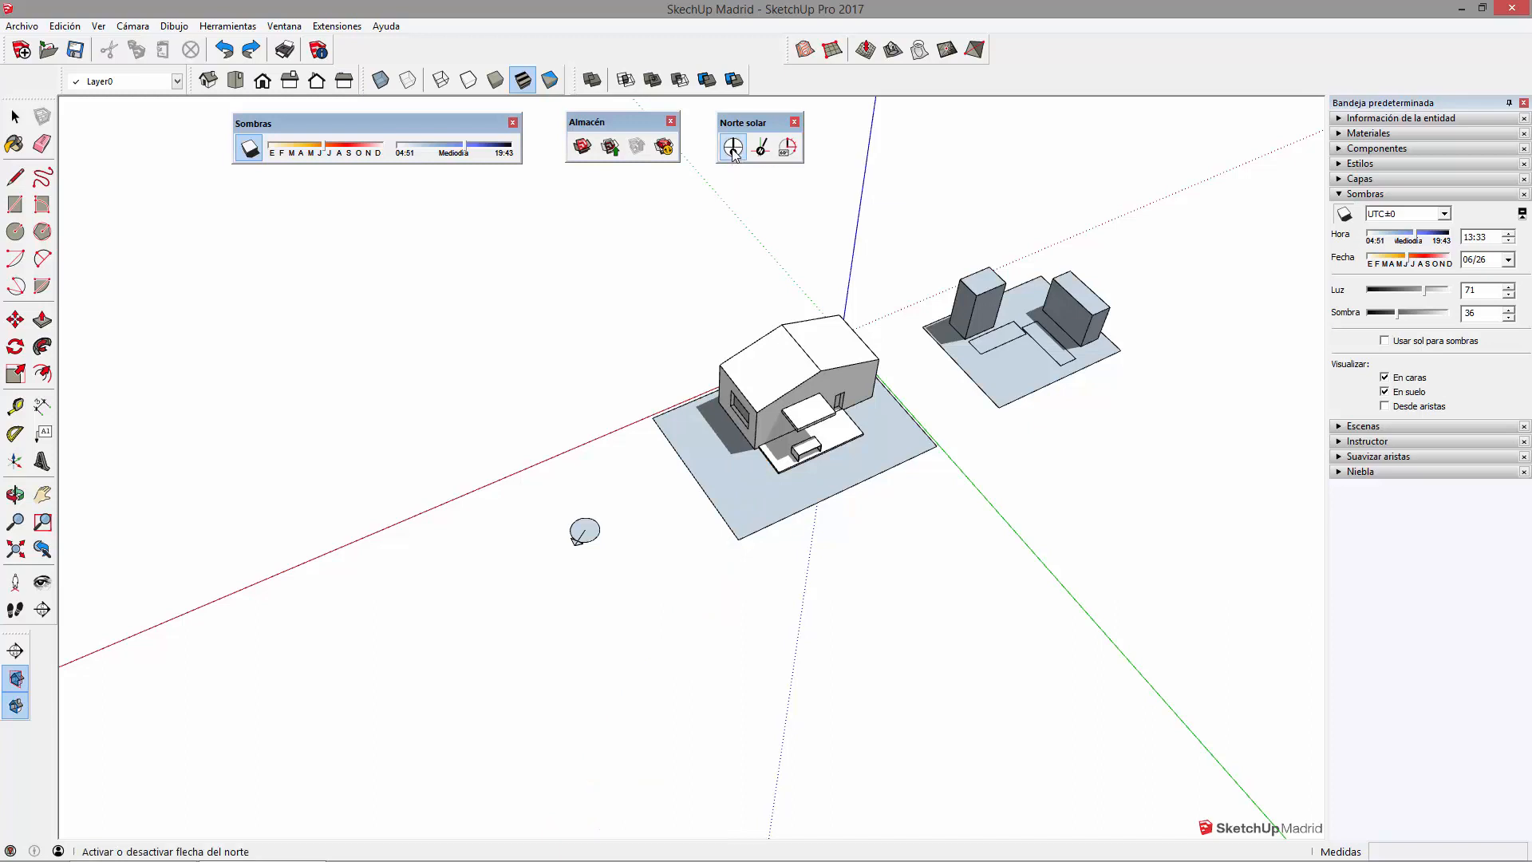
middle_click_drag(1050, 636, 860, 530)
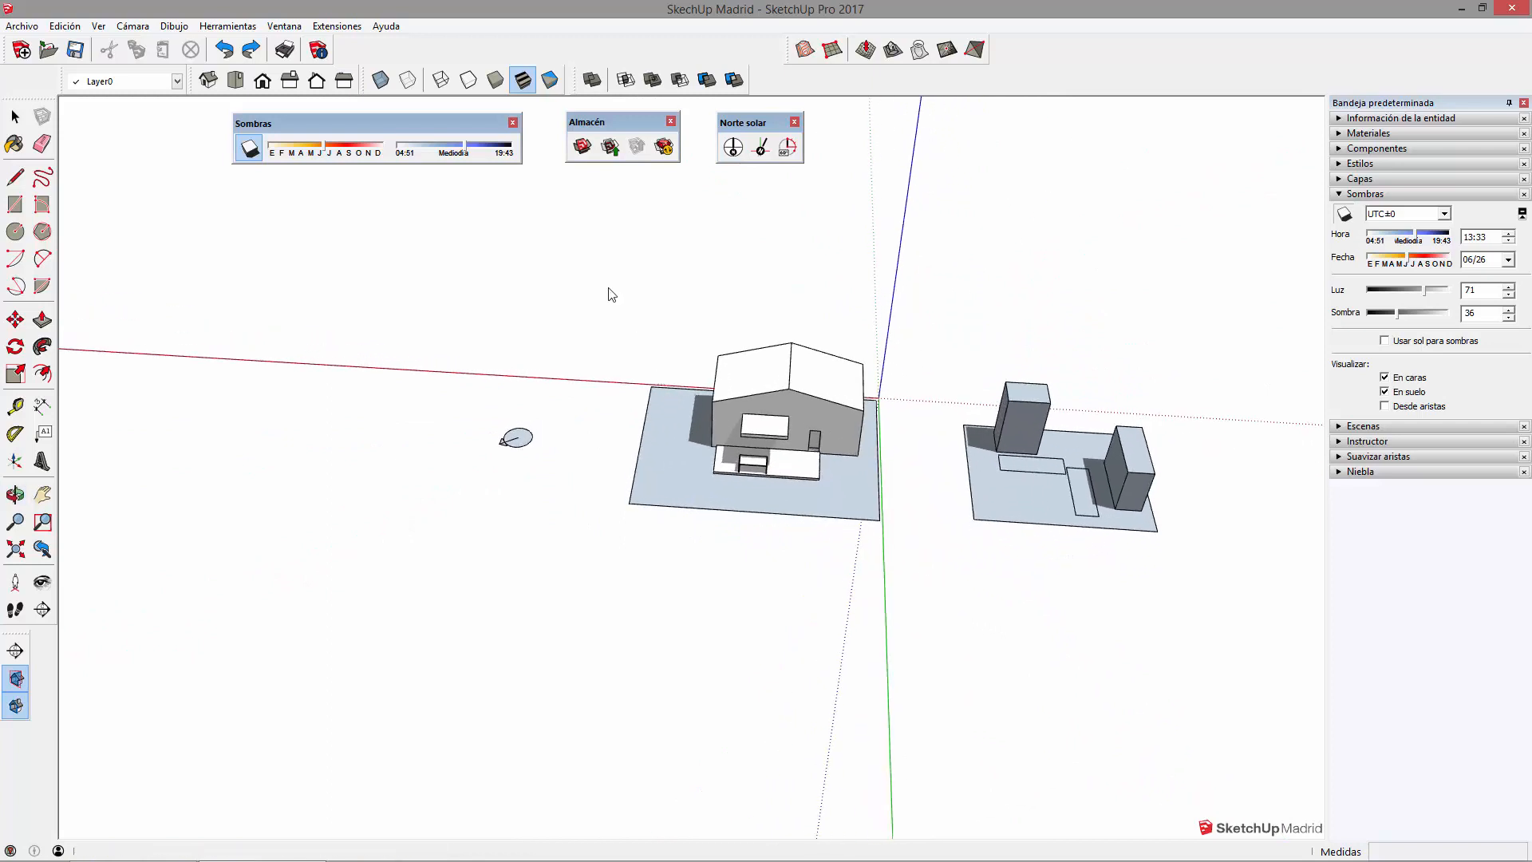
left_click(460, 148)
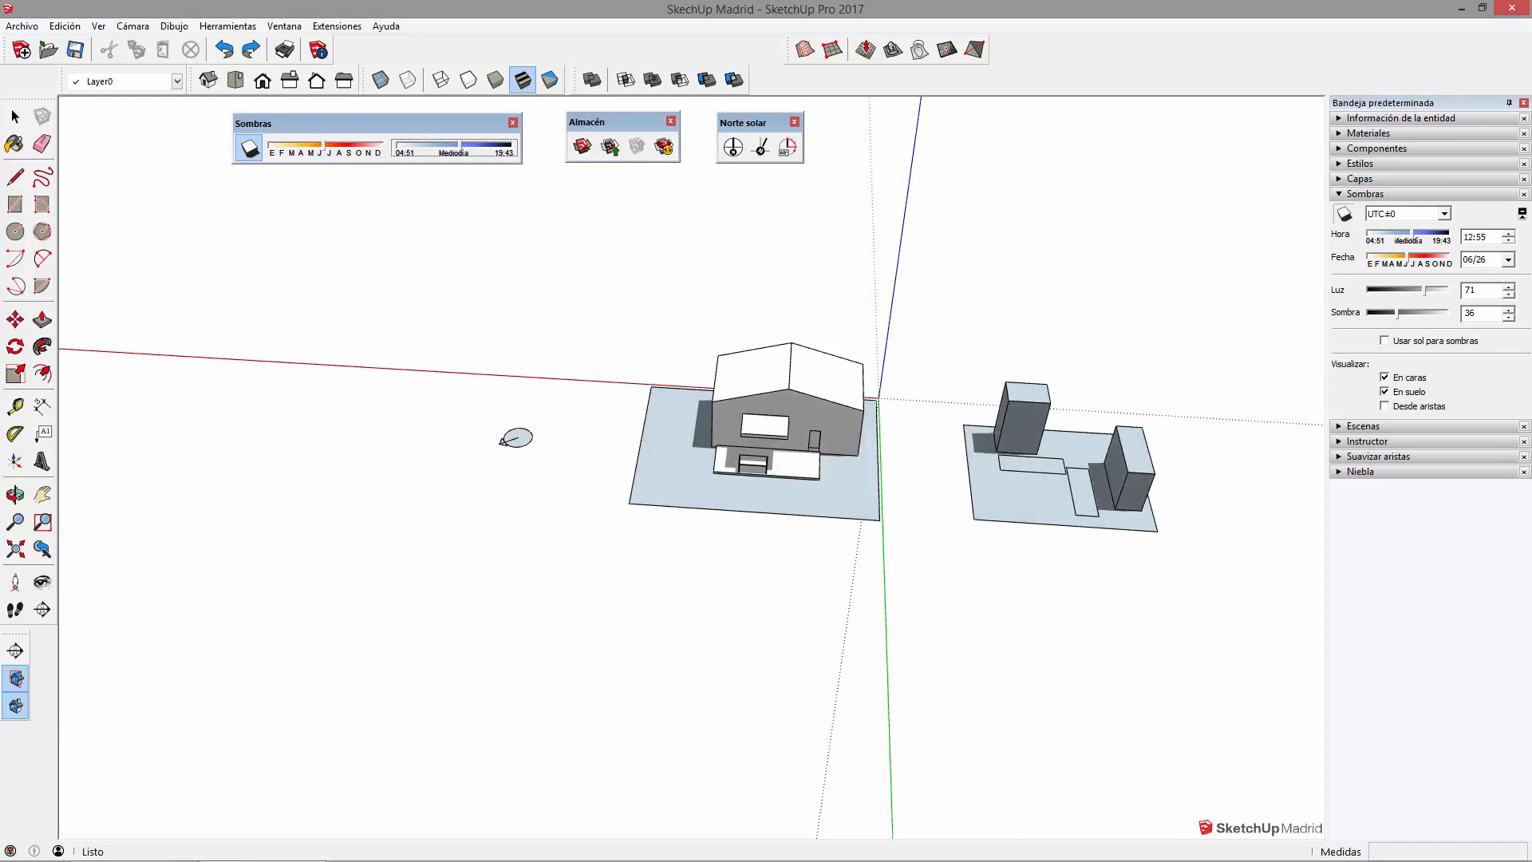
left_click(1509, 233)
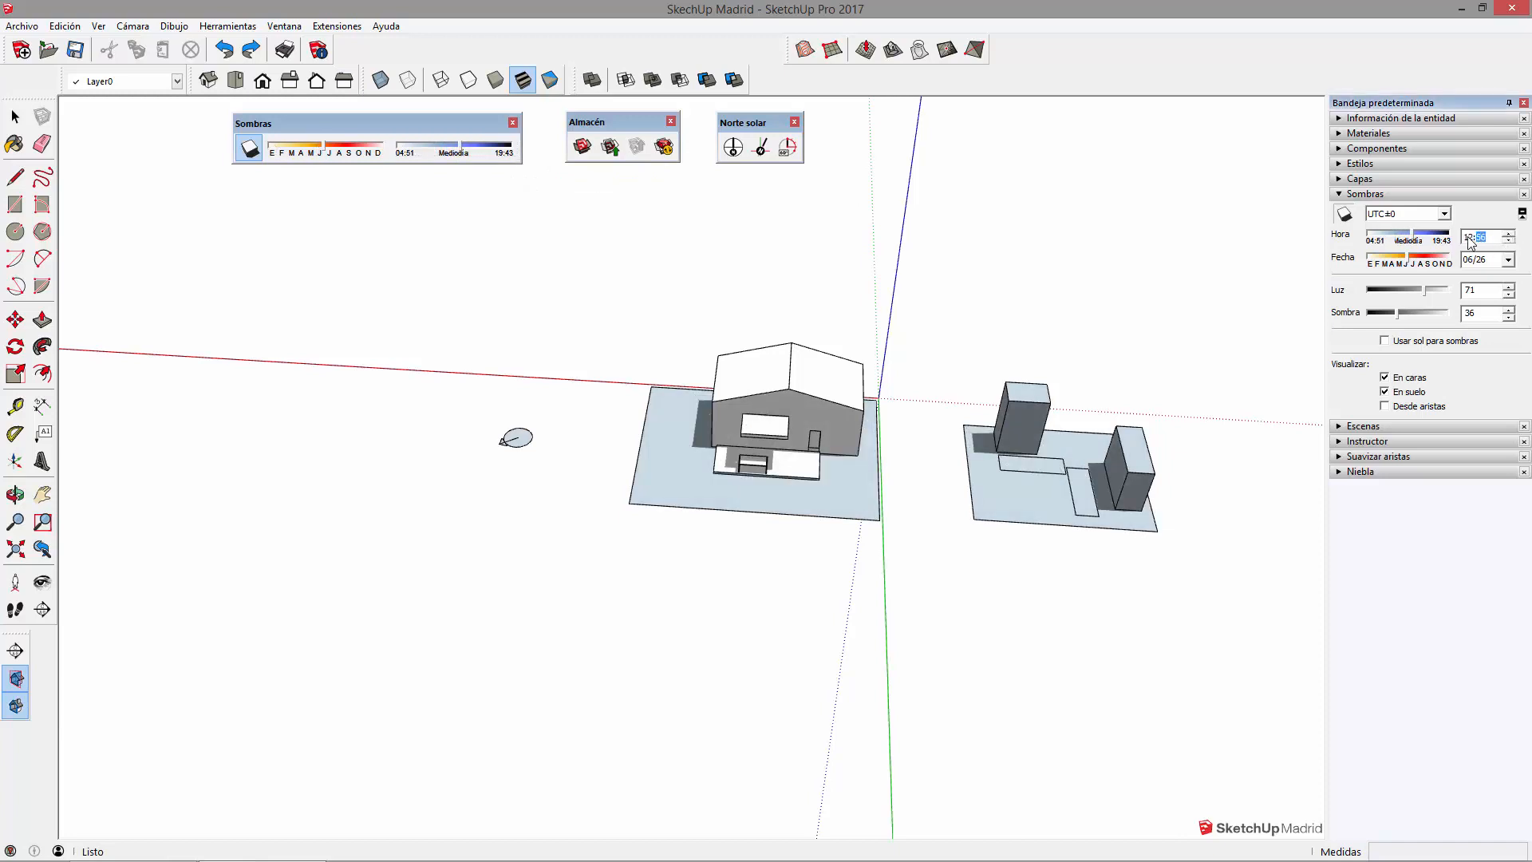
left_click(1507, 235)
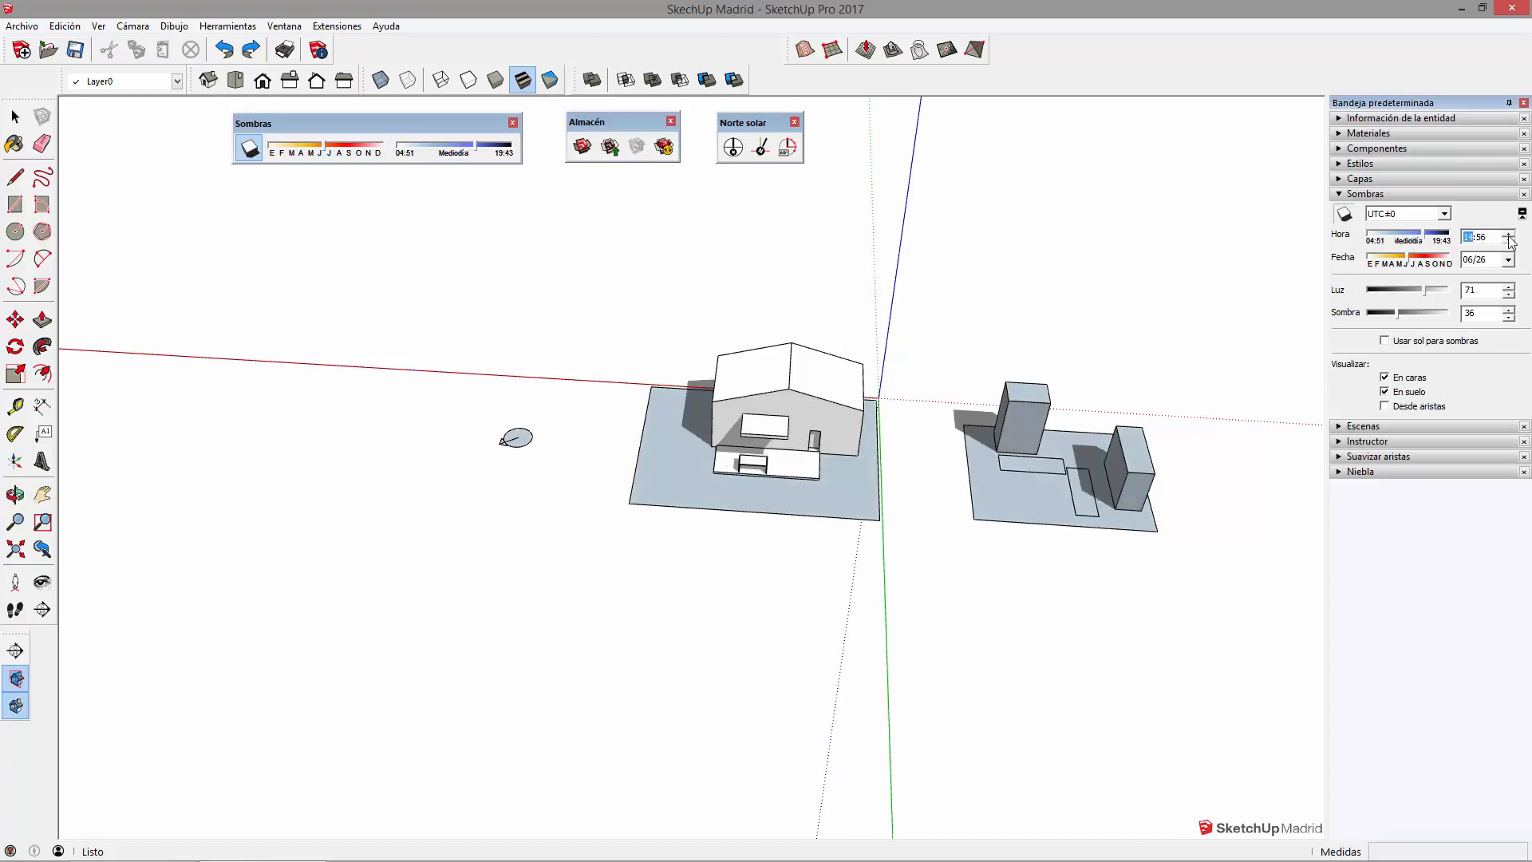
- Set the shadow date to 04/15 and inspect the shadows around the house
left_click(1508, 260)
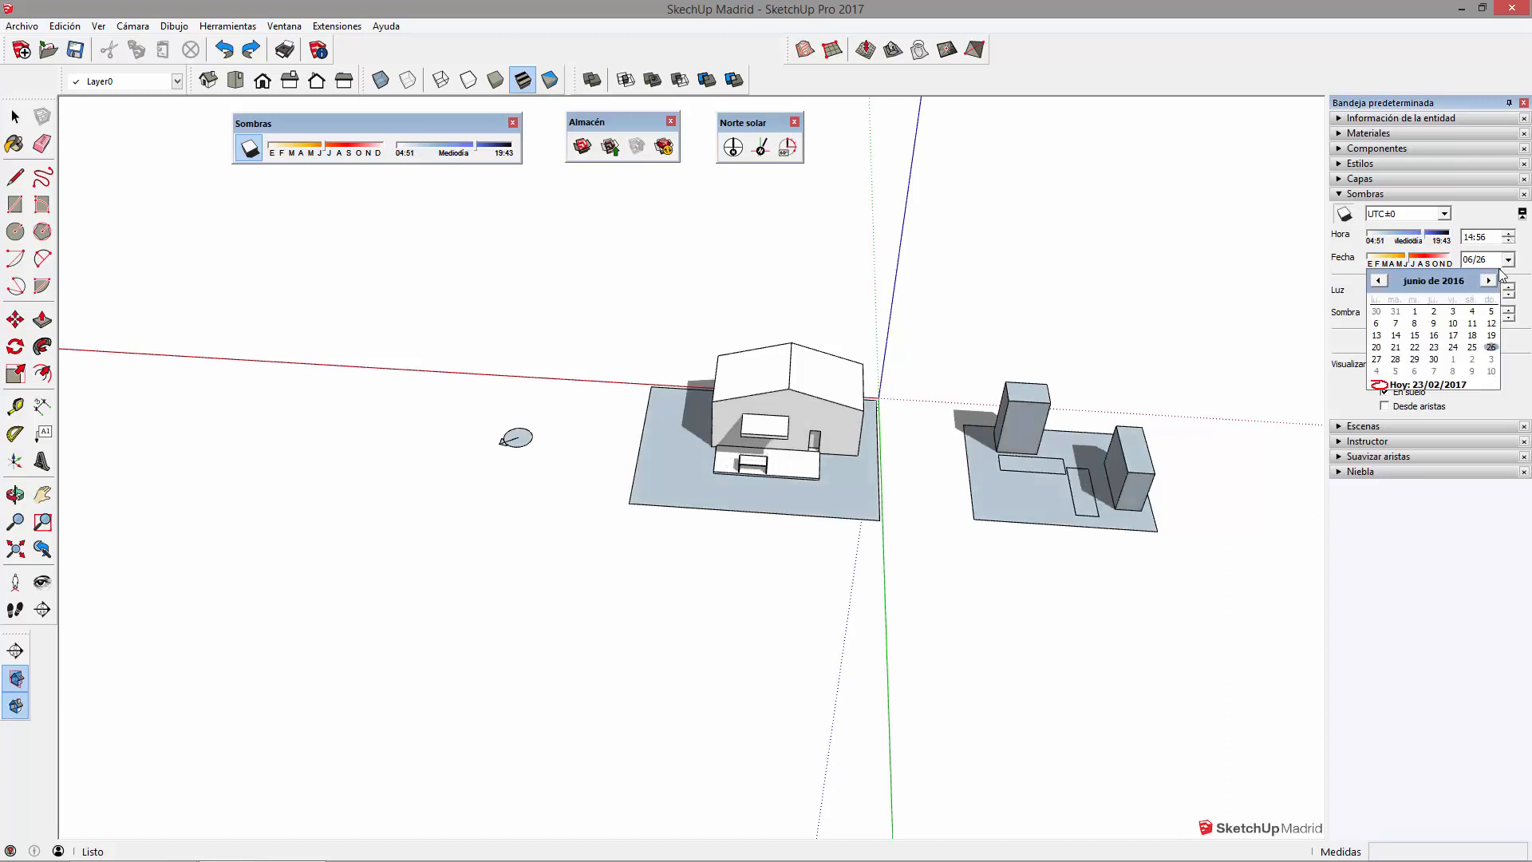
left_click(1419, 264)
left_click_drag(1418, 263, 1394, 262)
middle_click_drag(886, 309, 1077, 323)
scroll(659, 394, "up", 5)
middle_click_drag(748, 429, 900, 332)
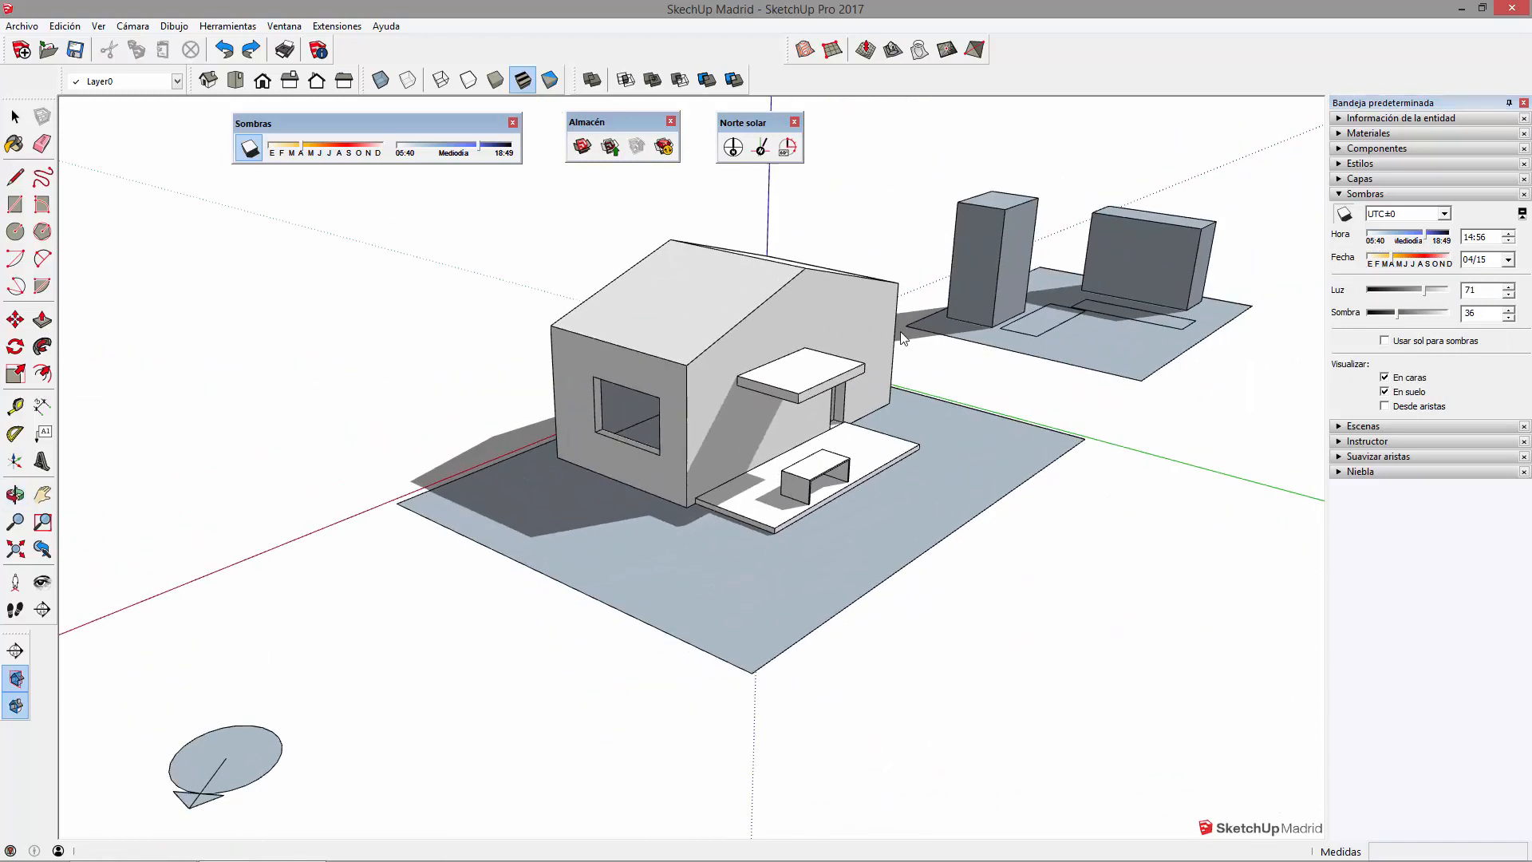
scroll(838, 472, "up", 3)
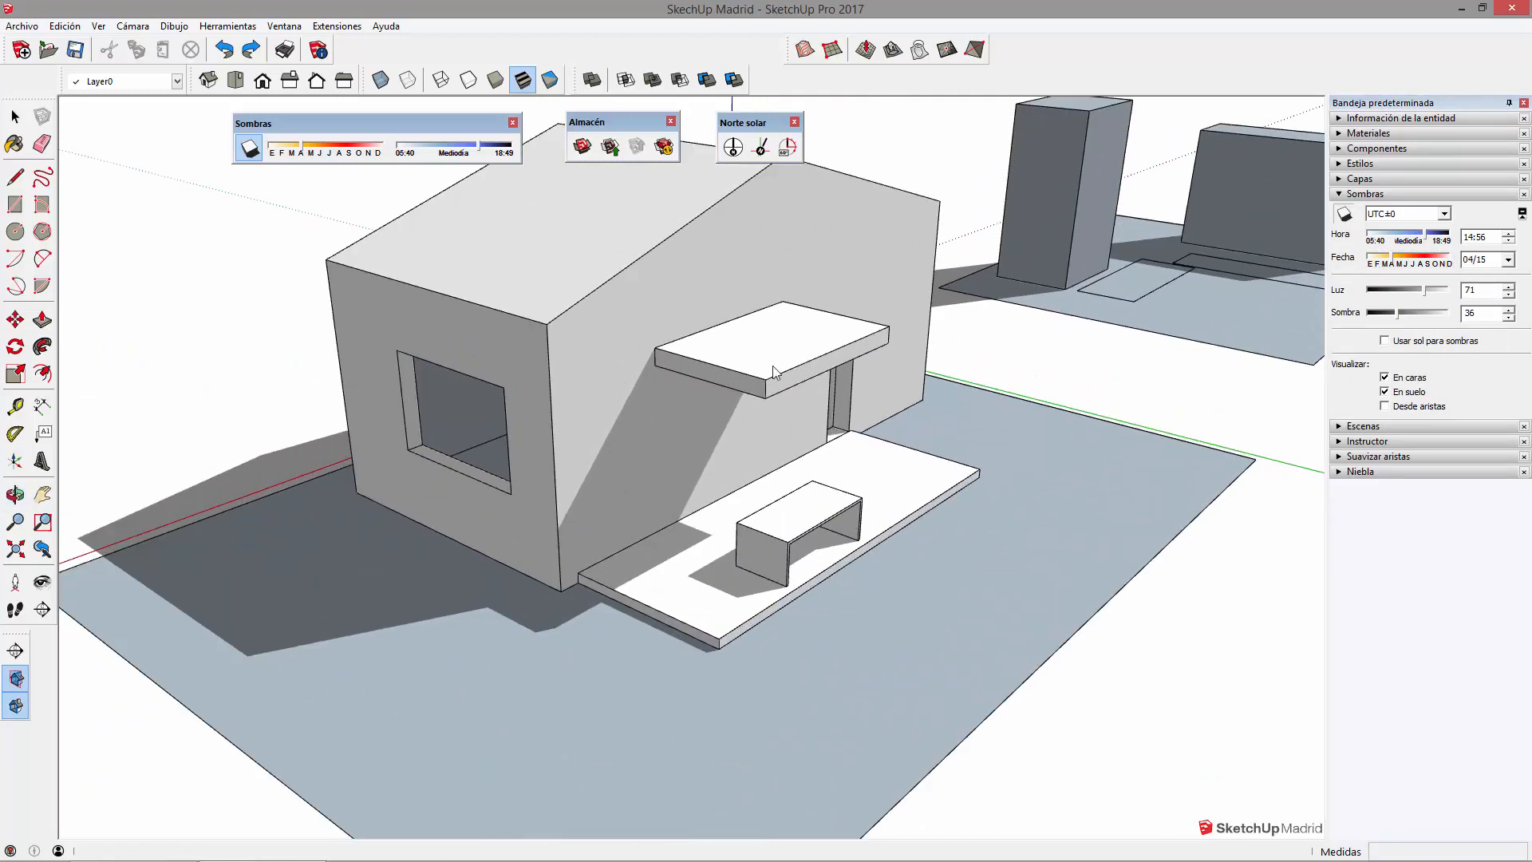
- Select the canopy above the terrace for scaling and set the shadows to 11:52 on 07/15
middle_click_drag(895, 391, 745, 414)
left_click(609, 400)
key("s")
middle_click_drag(782, 393, 837, 397)
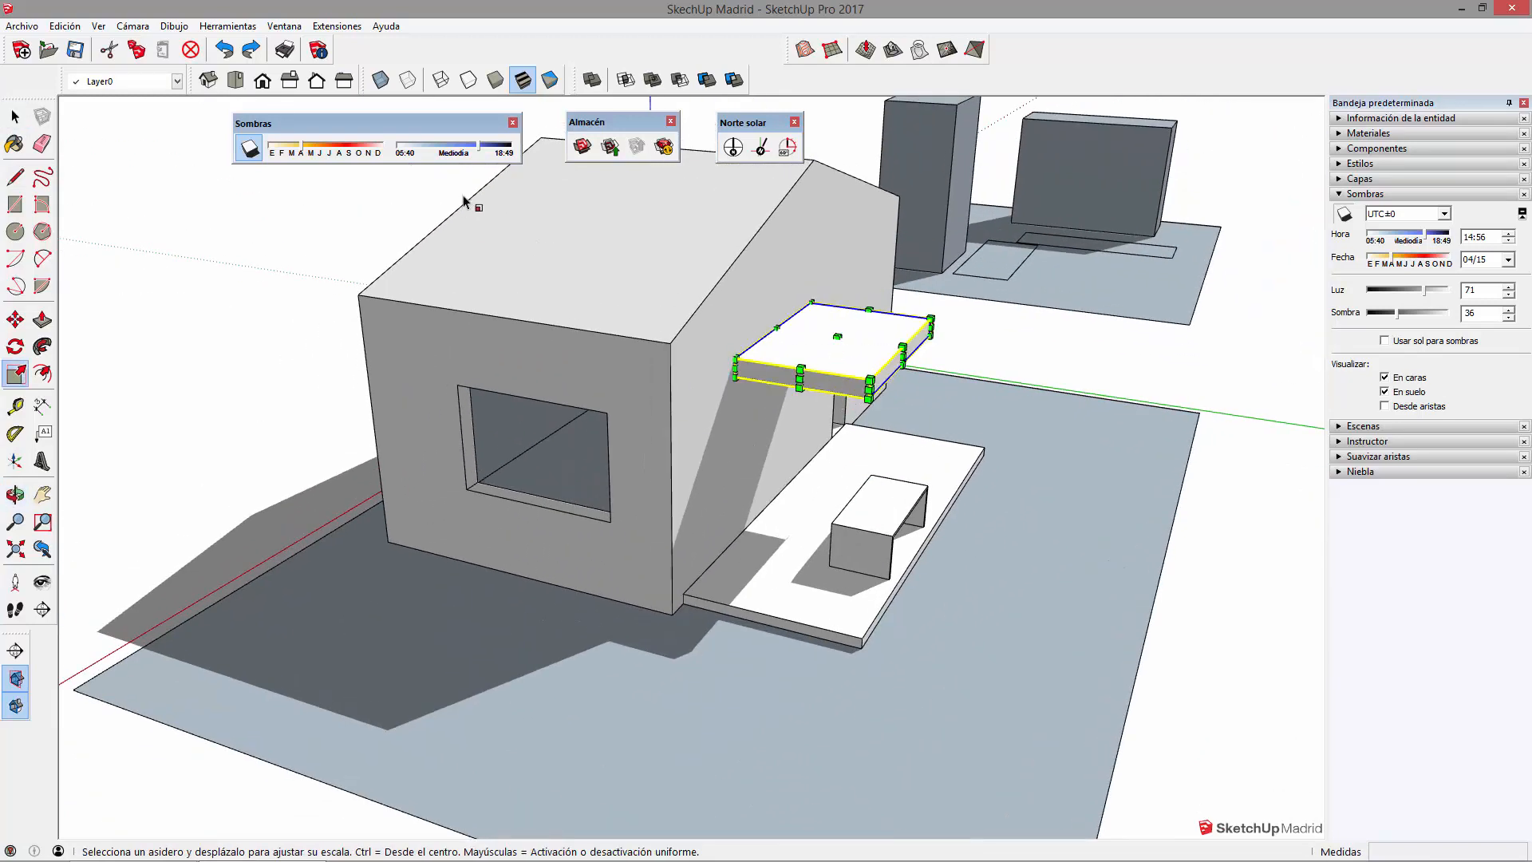
left_click(452, 153)
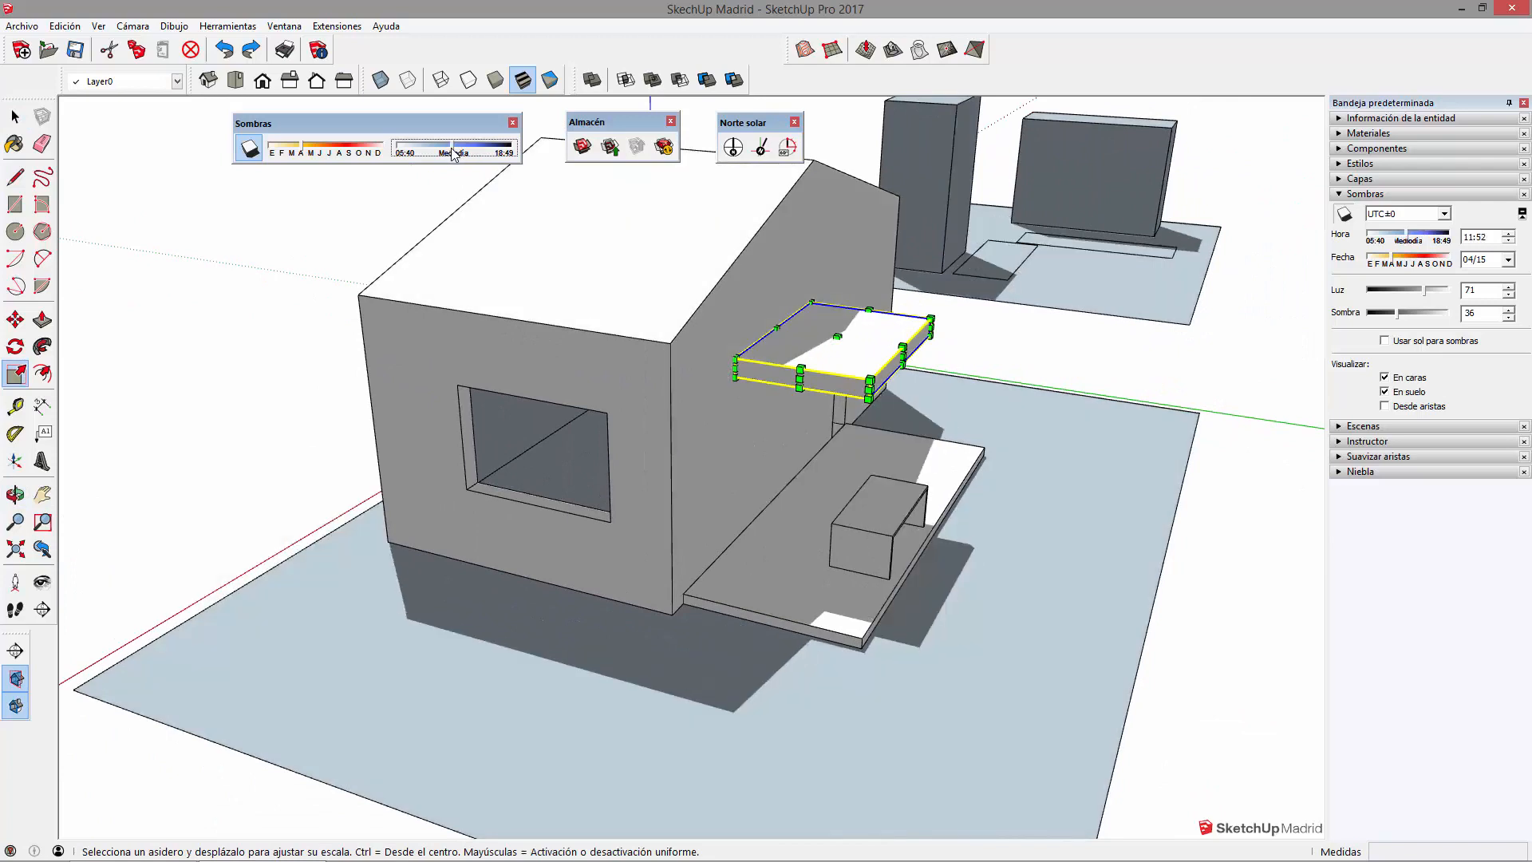
left_click(333, 153)
- Scale the canopy to project farther from the house wall and extend its end toward the door, and deselect it
middle_click_drag(654, 391, 686, 478)
scroll(712, 349, "up", 3)
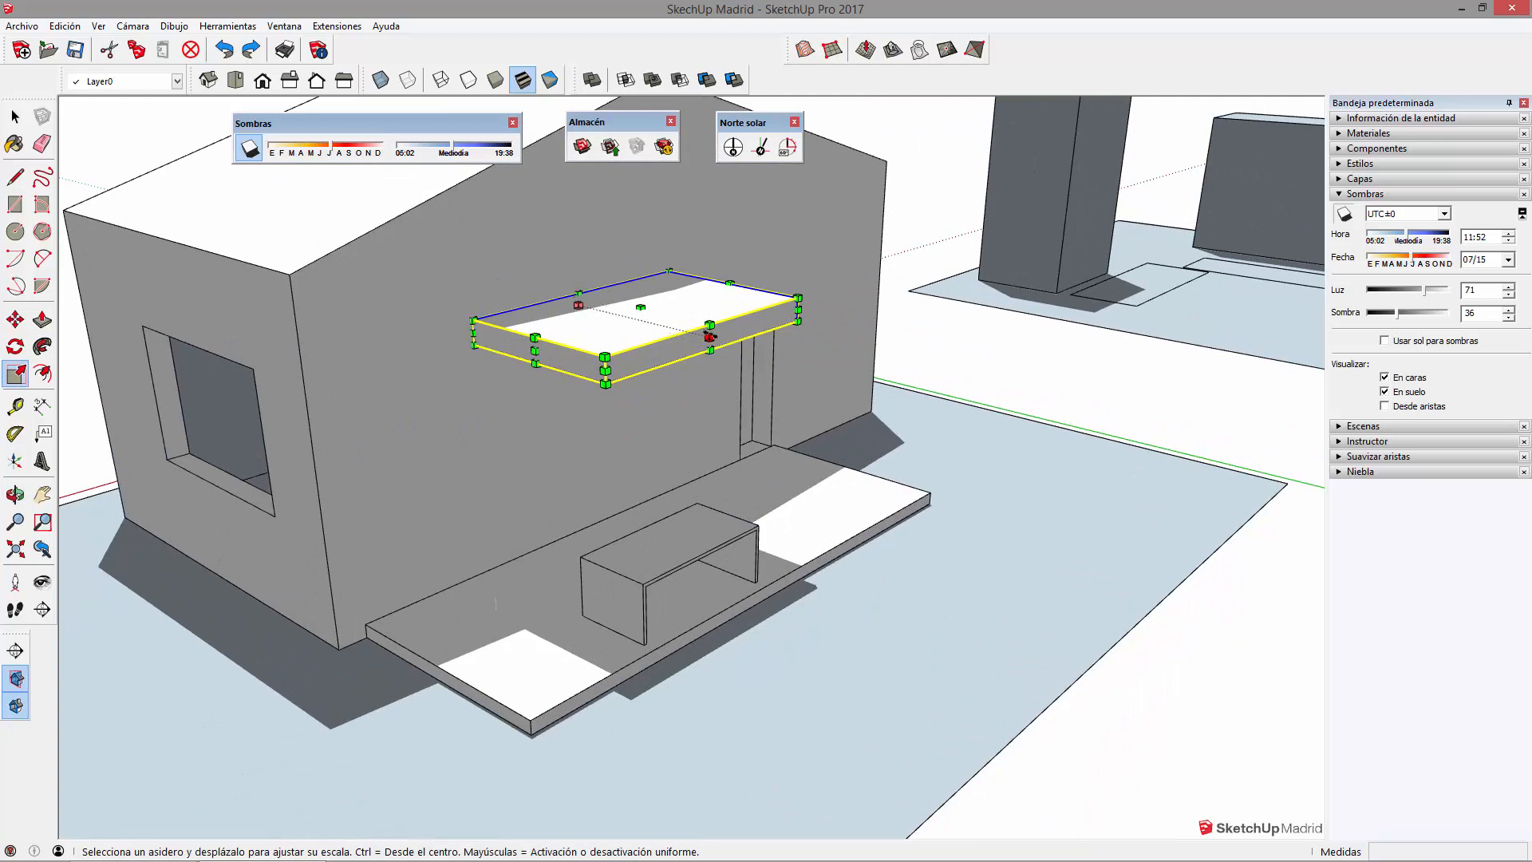
left_click_drag(709, 335, 784, 355)
middle_click_drag(782, 356, 401, 403)
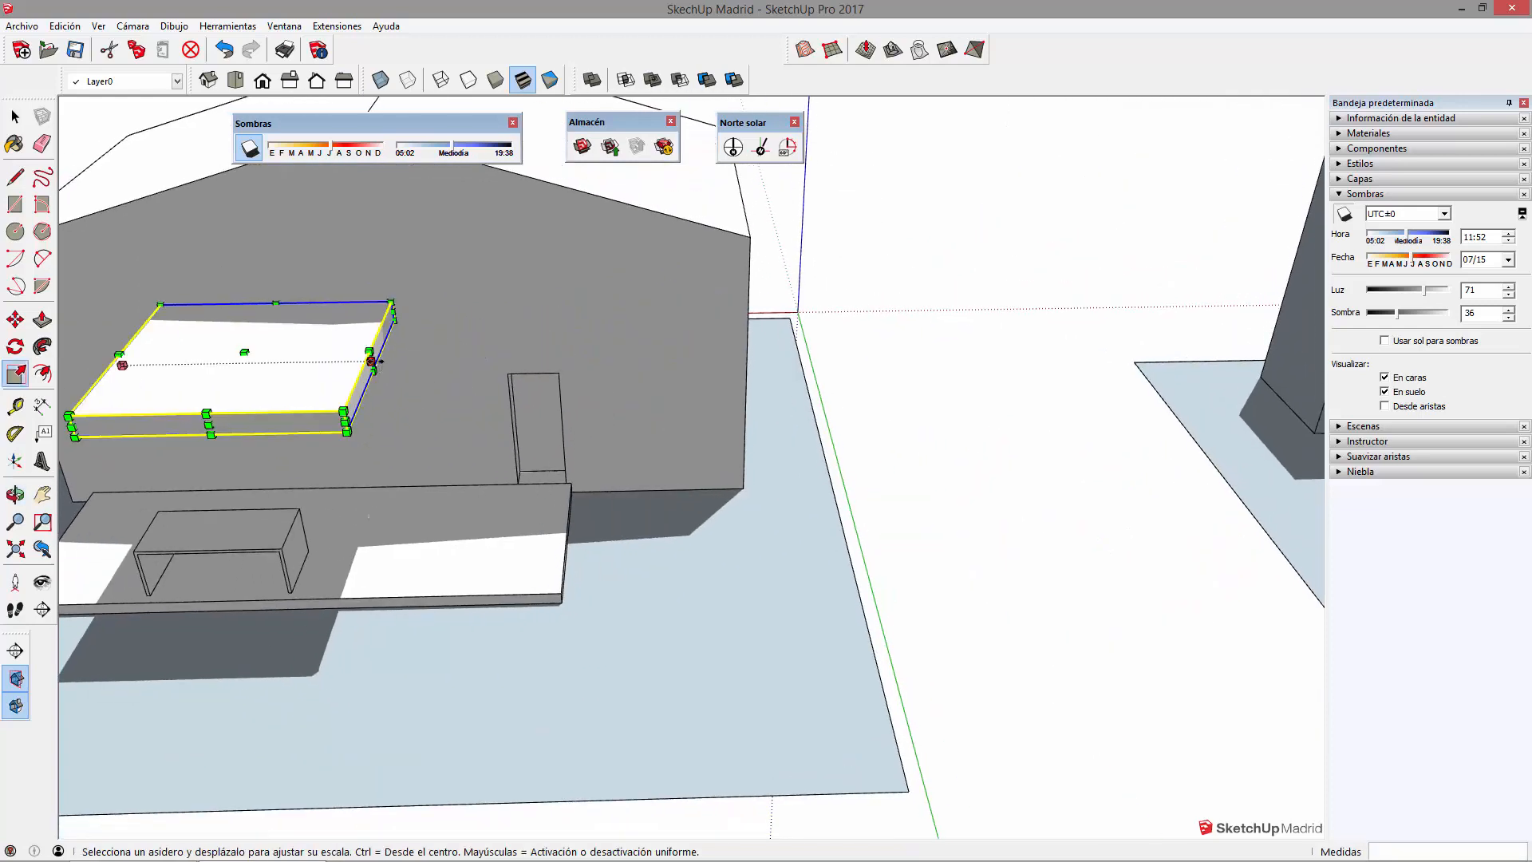
left_click_drag(373, 361, 405, 360)
left_click_drag(405, 360, 405, 361)
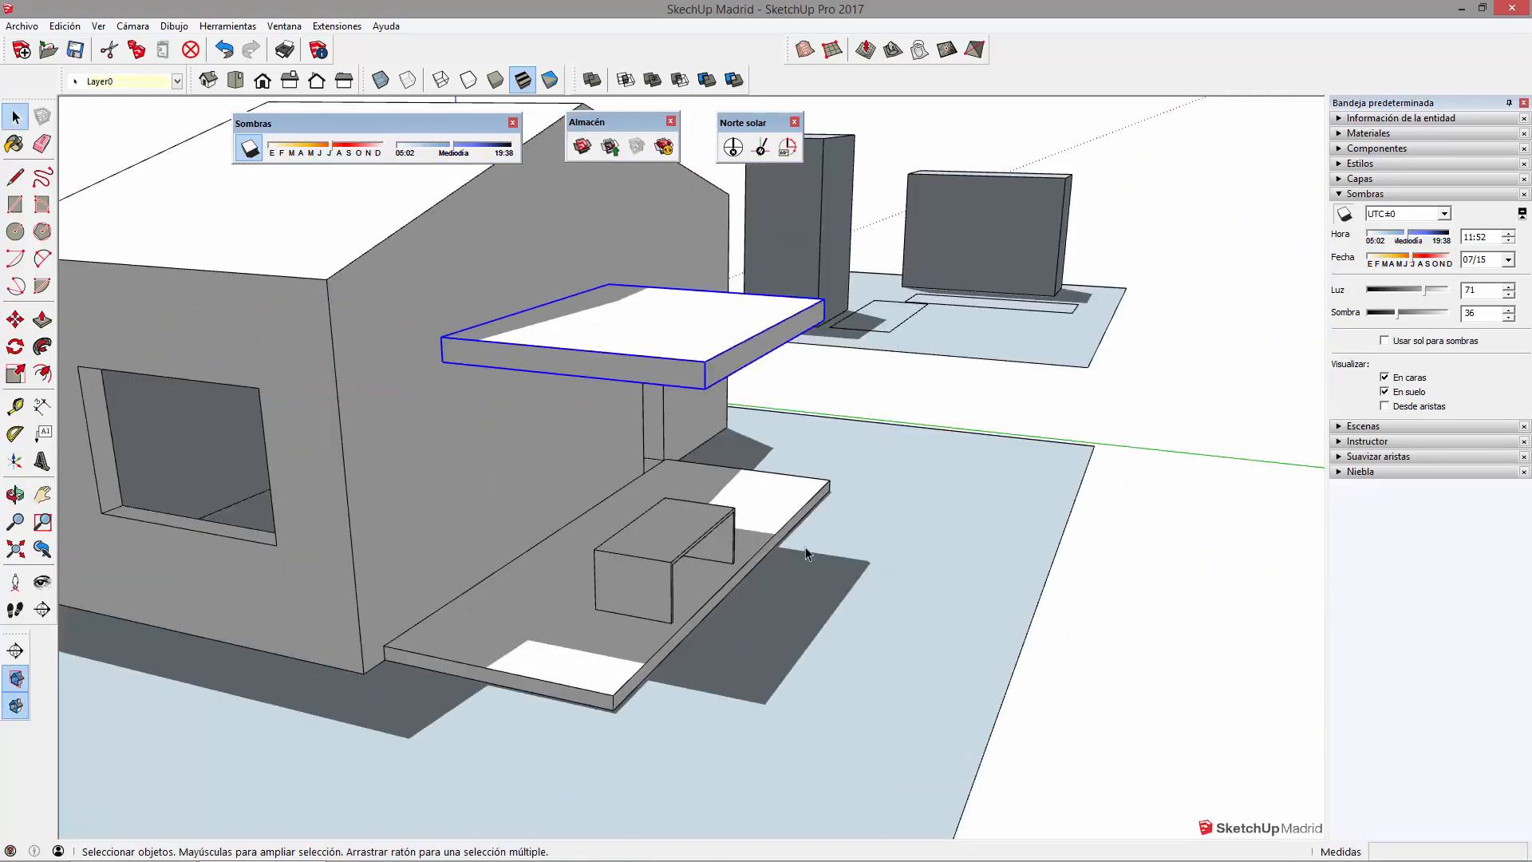
scroll(805, 544, "down", 5)
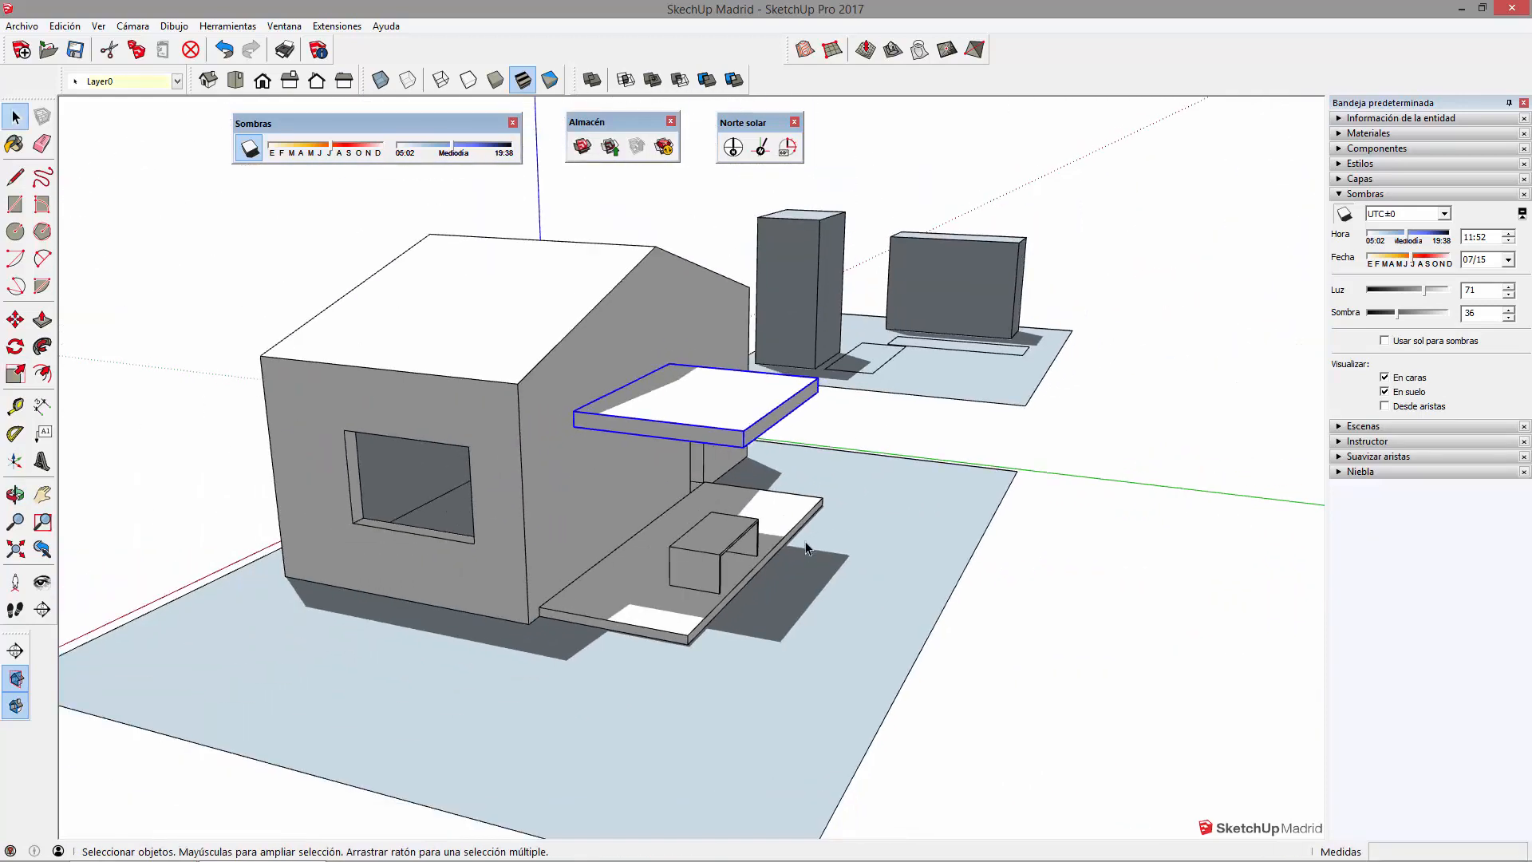
middle_click_drag(806, 541, 880, 663)
left_click(880, 663)
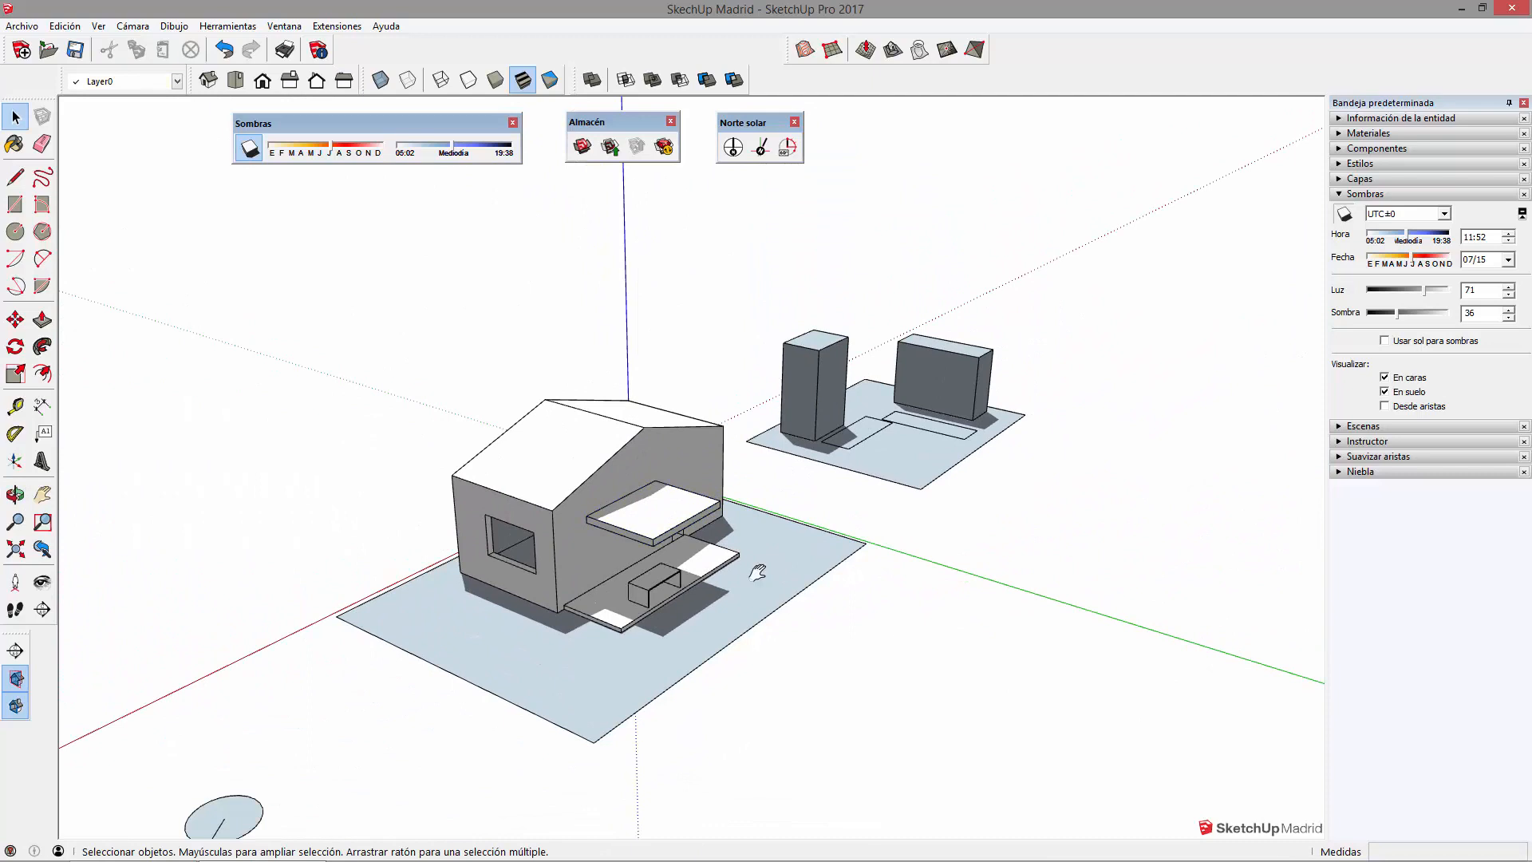
- Inspect the enlarged canopy's shadow on the house and shift the floating Sombras, Almacén and Norte solar toolbars slightly
middle_click_drag(759, 571, 739, 510)
middle_click_drag(954, 319, 916, 595, "shift")
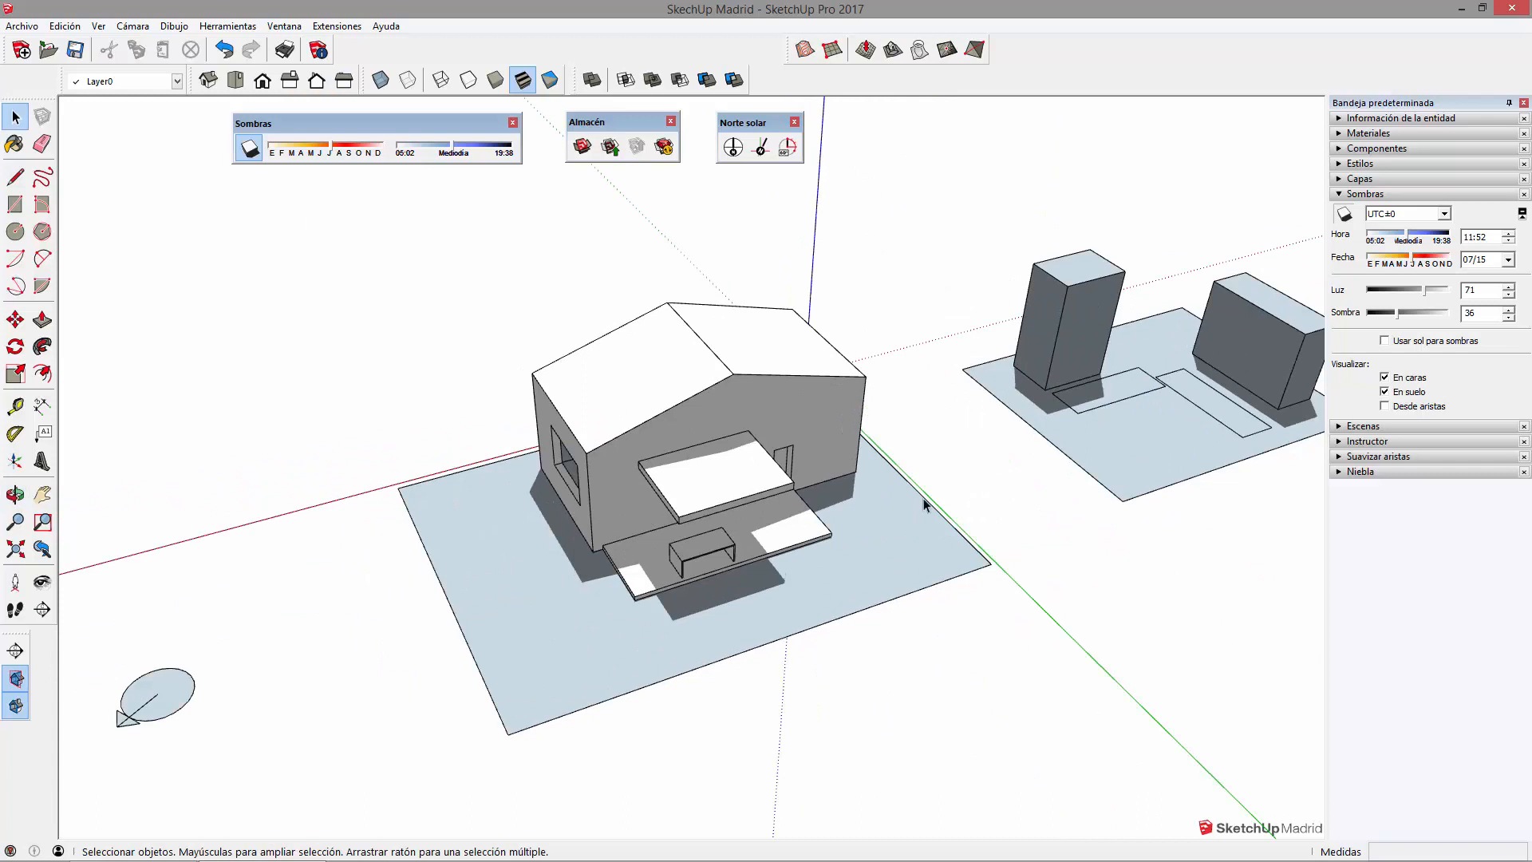
middle_click_drag(922, 498, 655, 568)
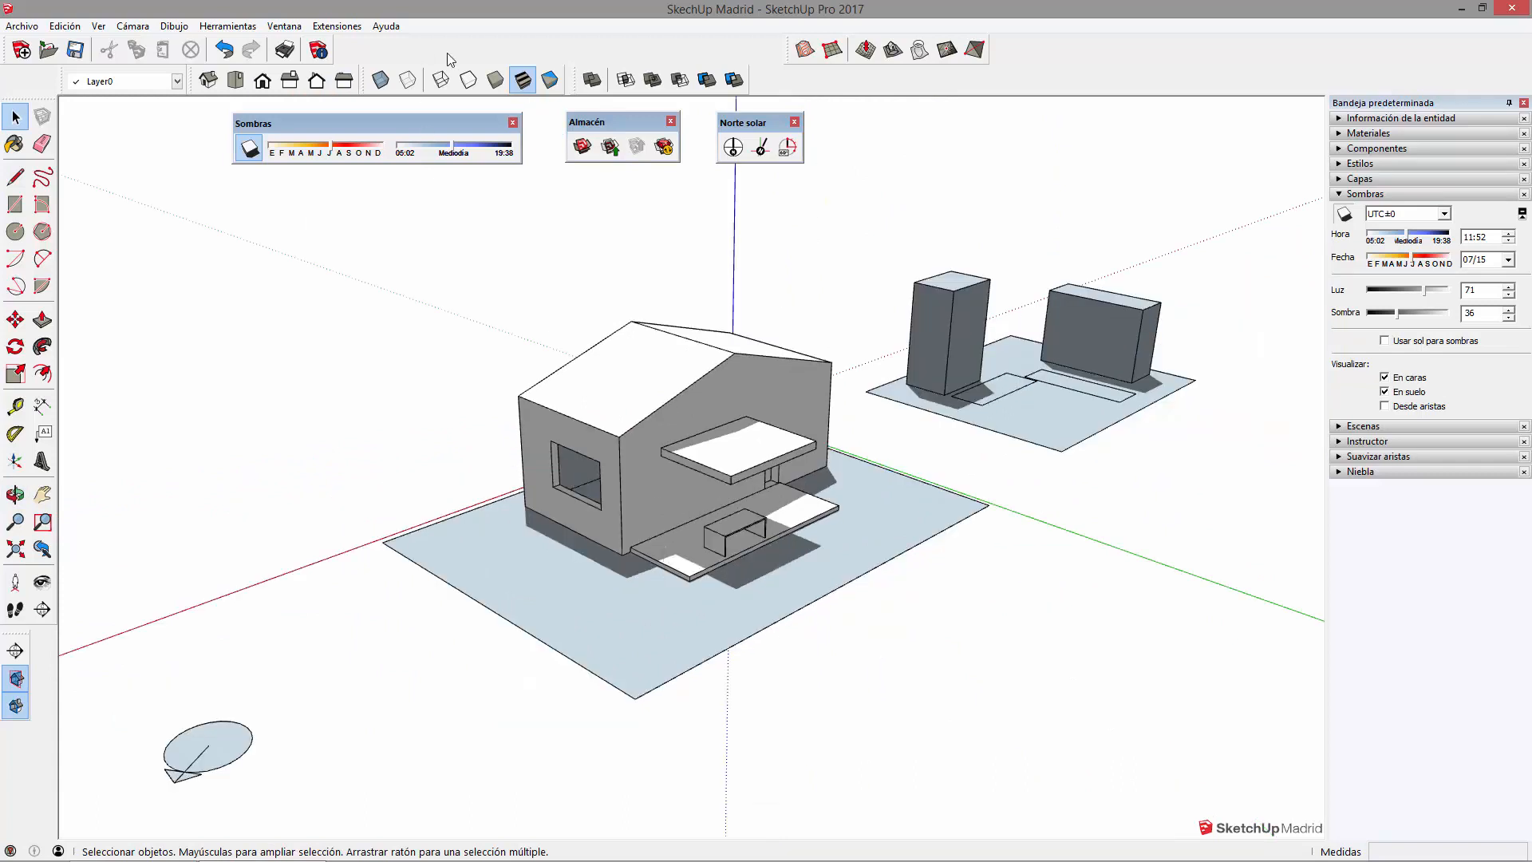
middle_click_drag(937, 527, 901, 534)
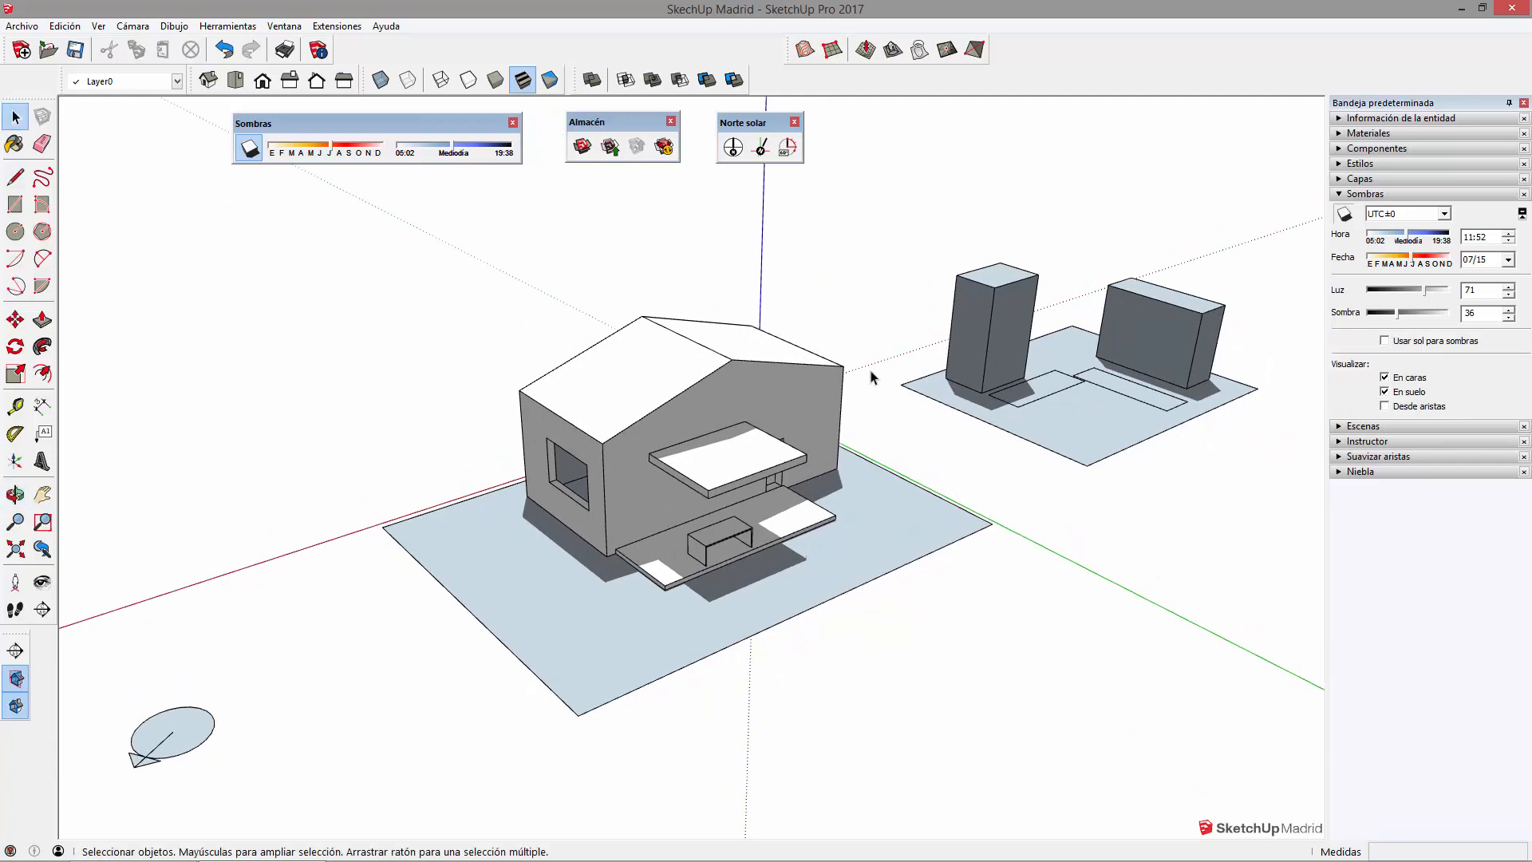
left_click_drag(484, 120, 516, 117)
left_click_drag(634, 121, 643, 119)
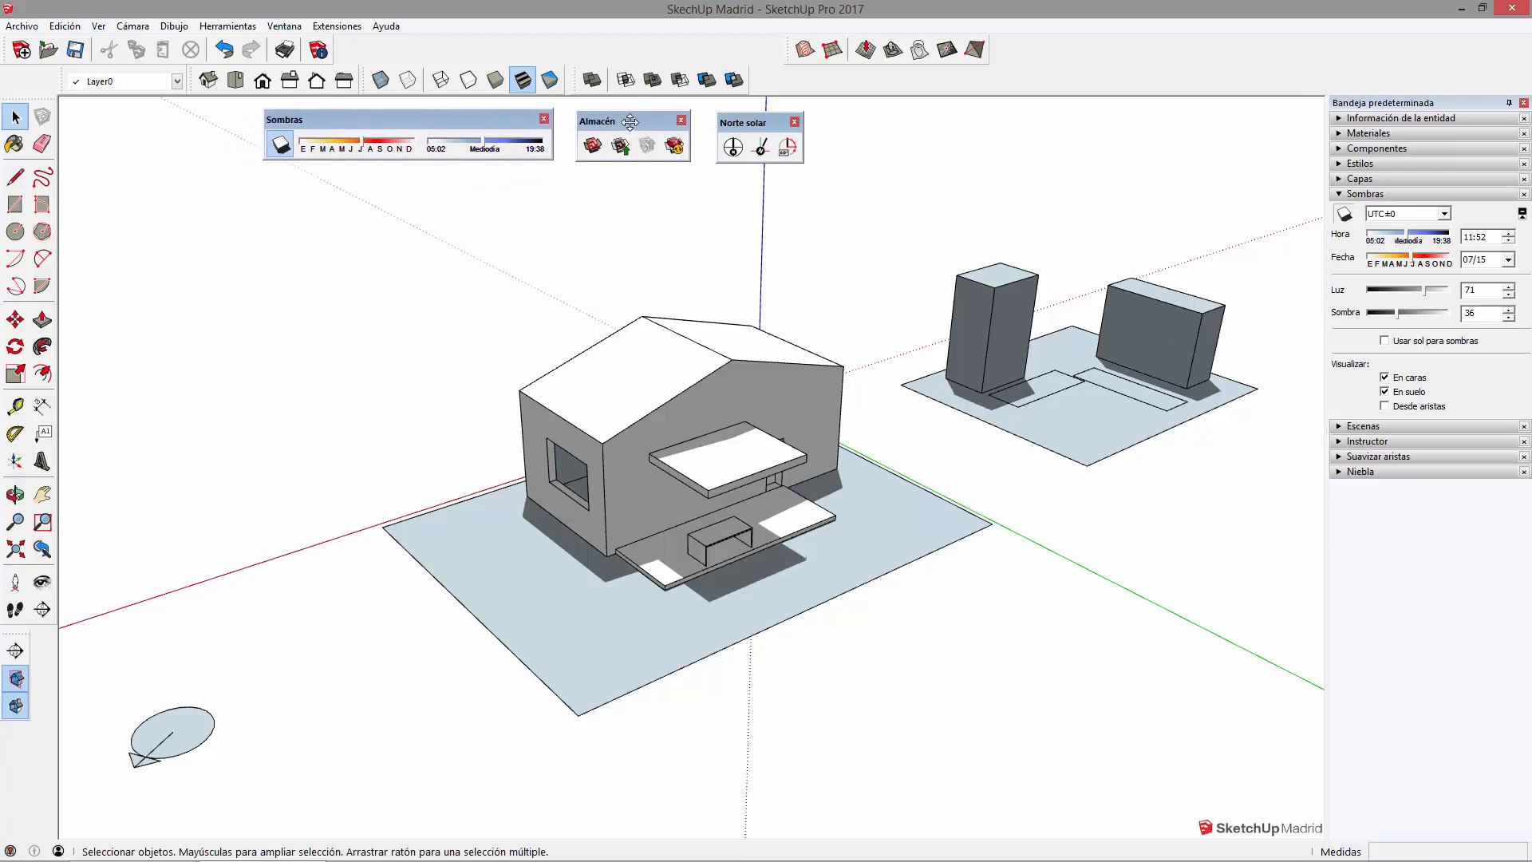
left_click_drag(750, 122, 757, 120)
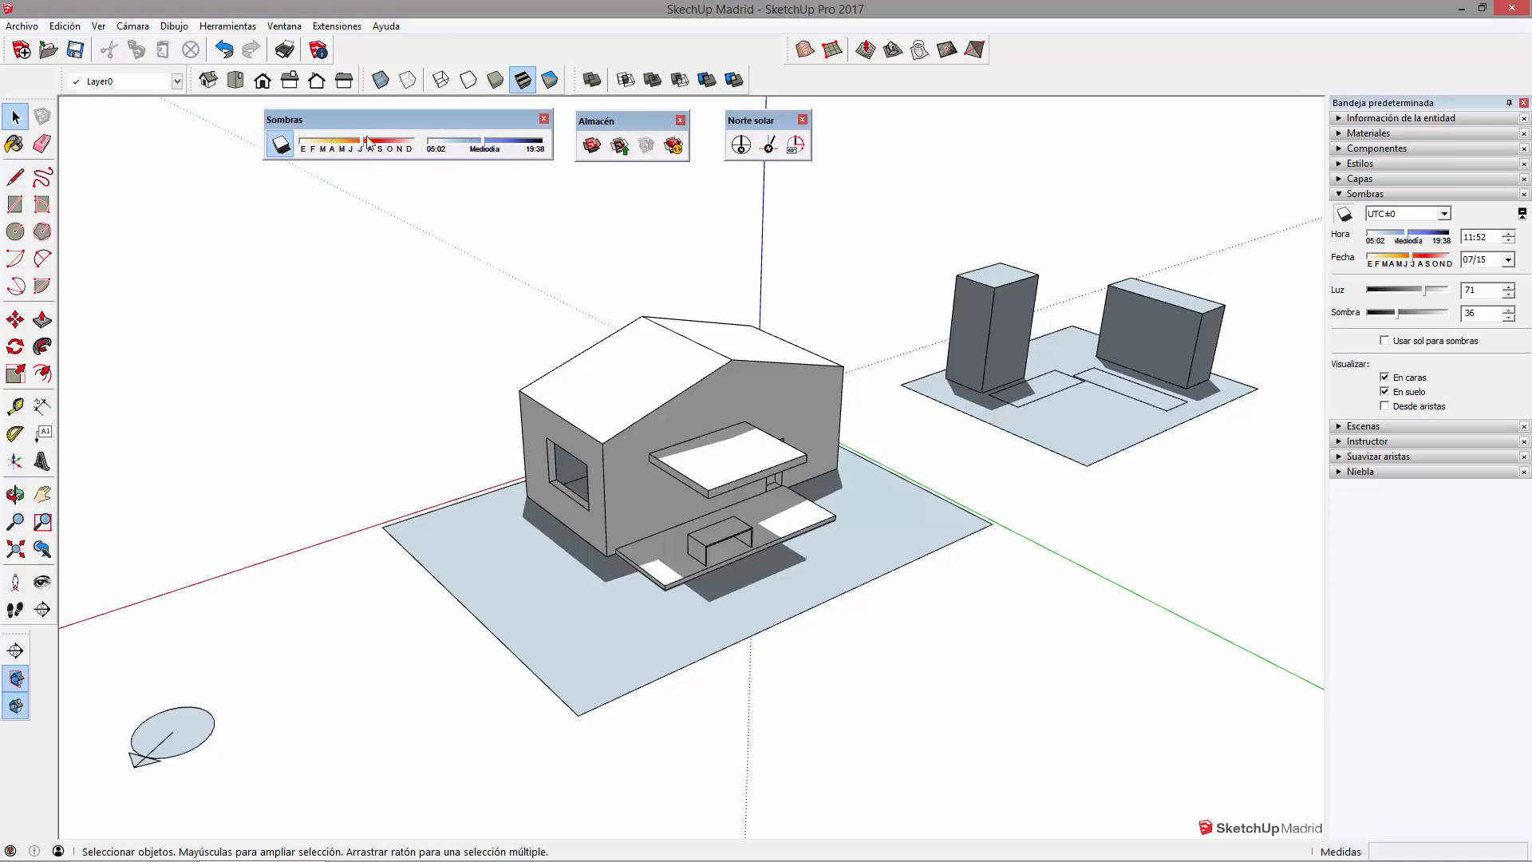
- Raise the shadow settings' light intensity to 86 and inspect the house from several angles
middle_click_drag(629, 432, 648, 472)
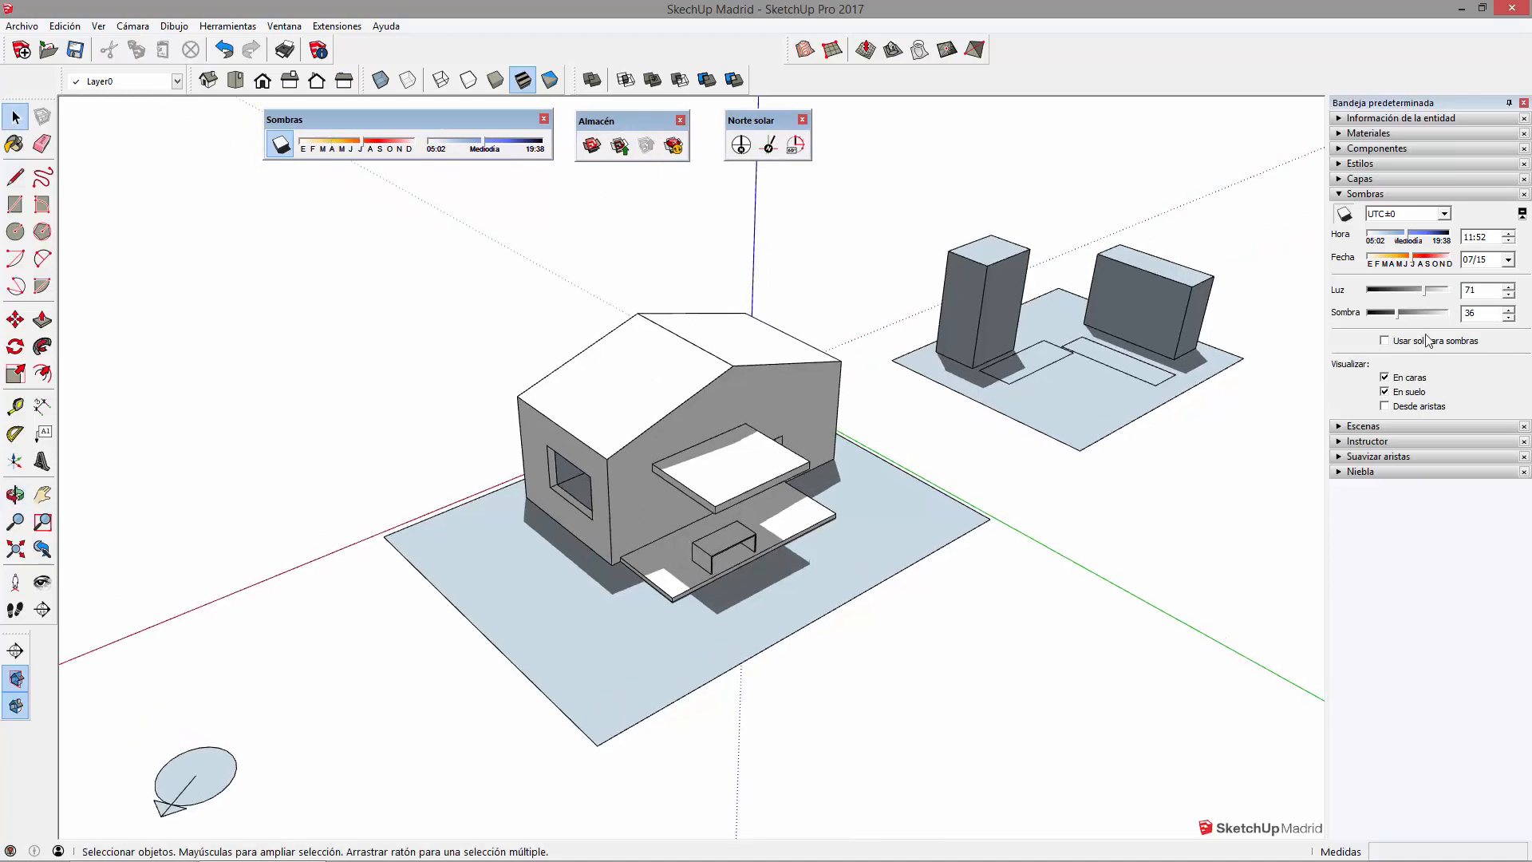
left_click_drag(1430, 293, 1434, 295)
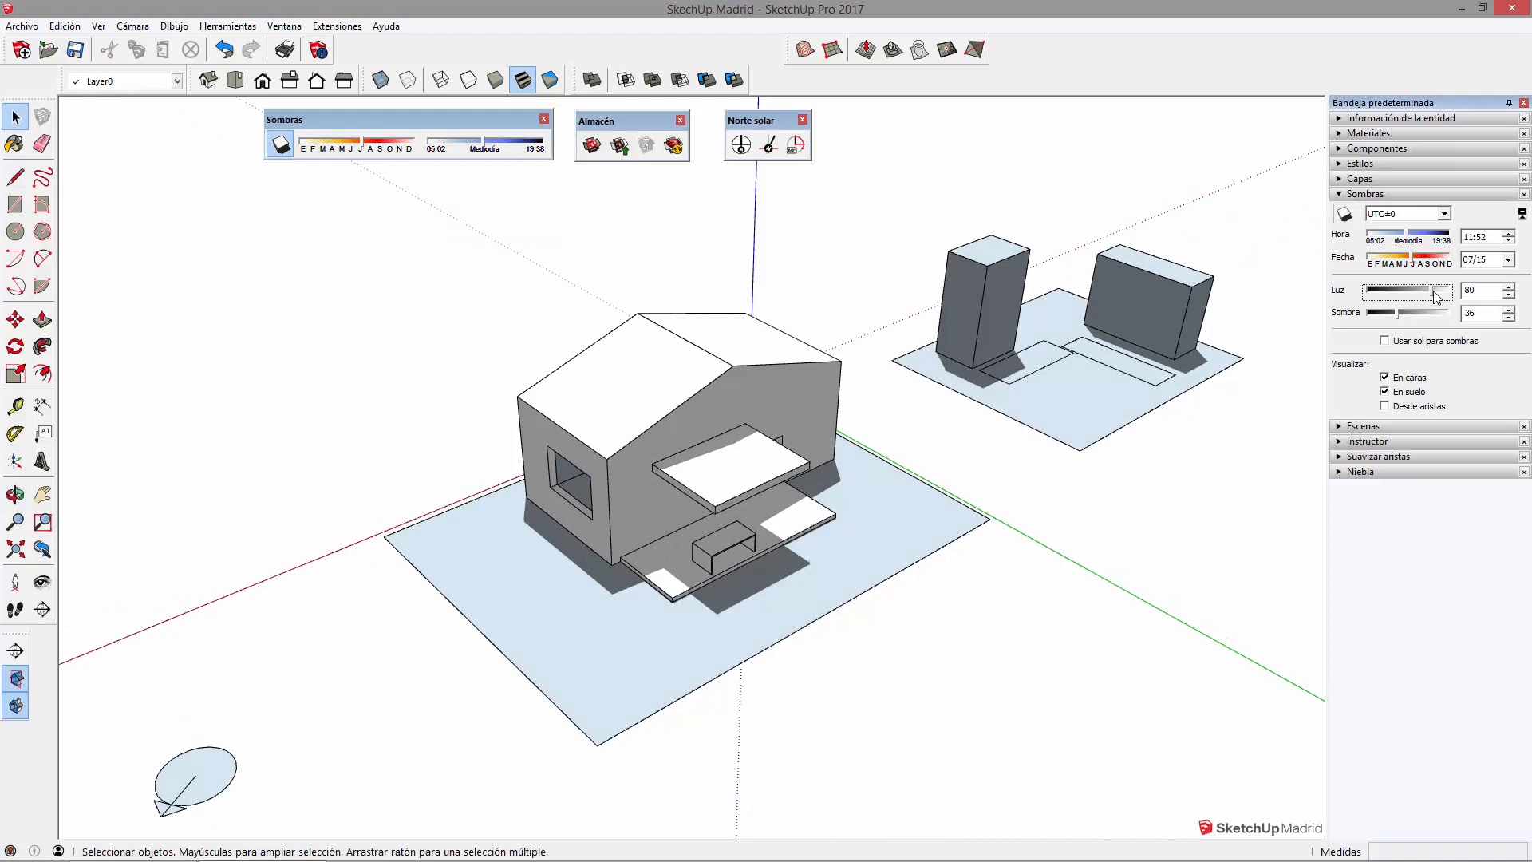
middle_click_drag(962, 572, 604, 481)
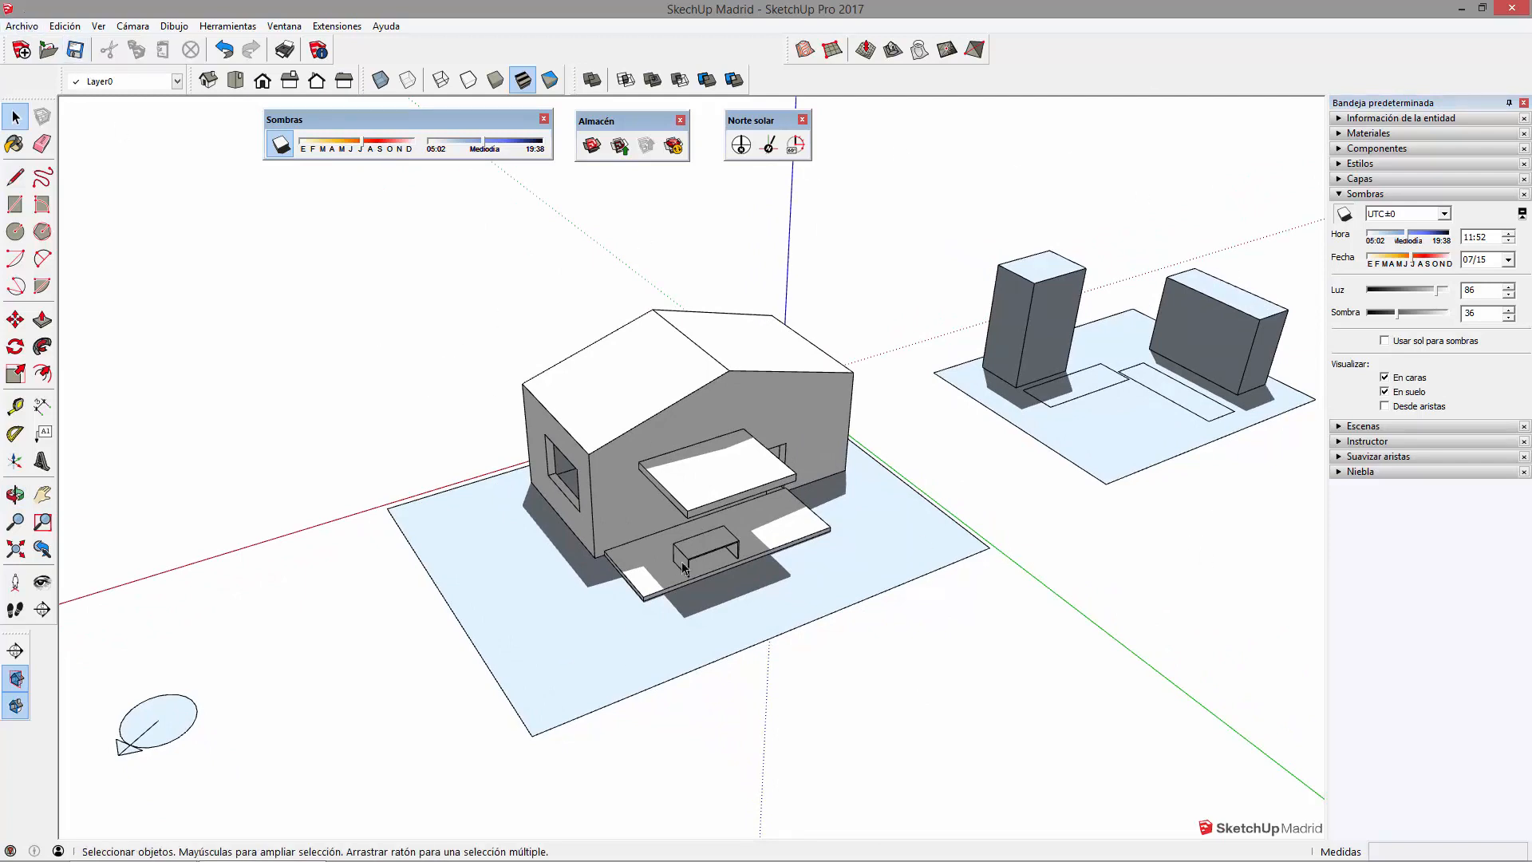
middle_click_drag(586, 590, 702, 495)
middle_click_drag(1065, 392, 851, 501)
middle_click_drag(708, 459, 609, 287)
middle_click_drag(692, 353, 899, 547)
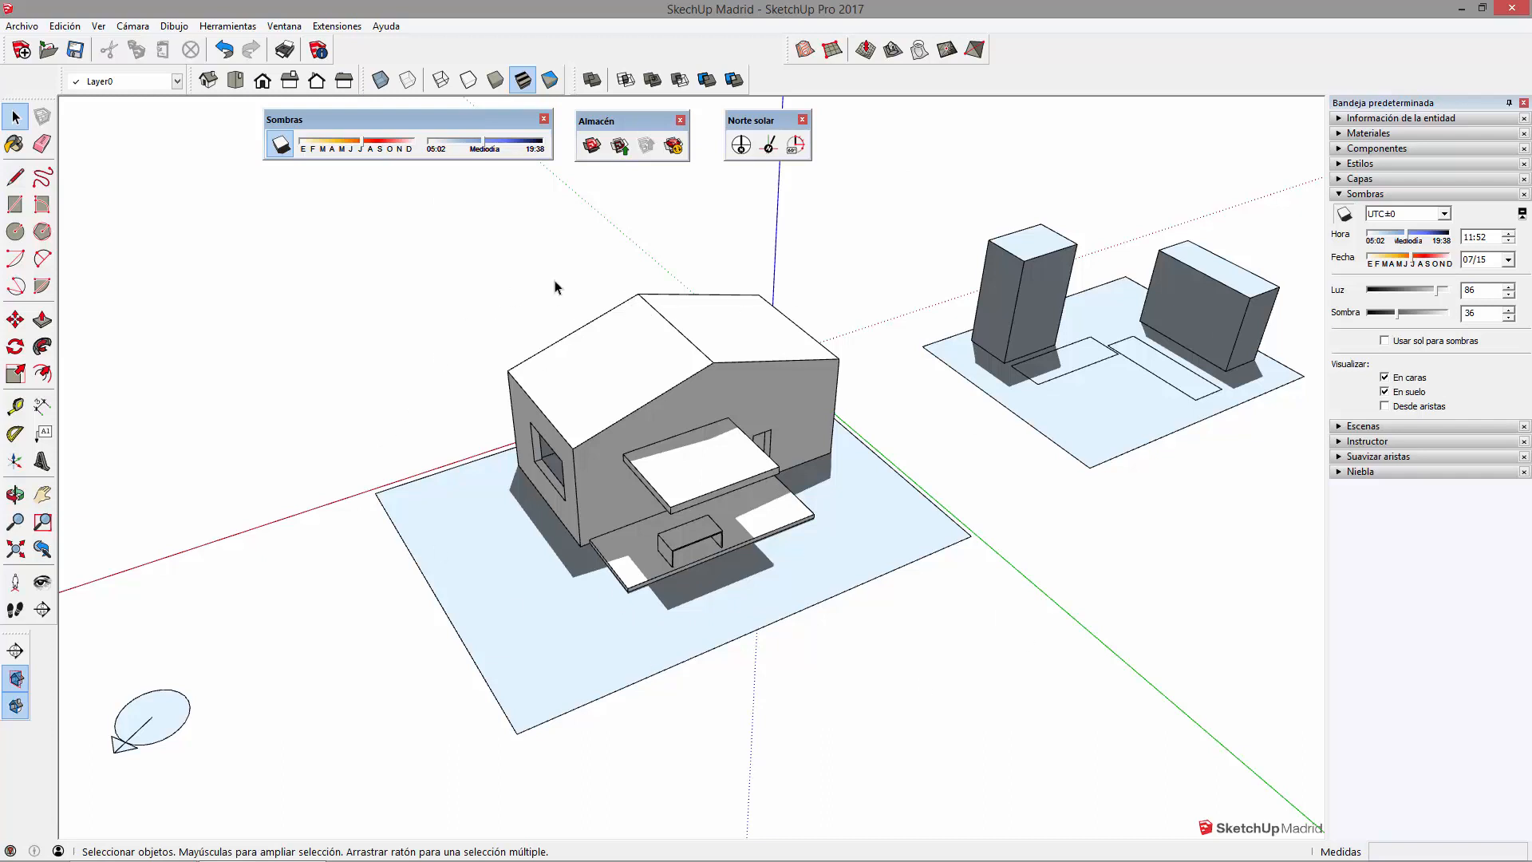
- Set the shadow date to 08/17 and the time to 13:22, and inspect the canopy's shadow on the terrace
left_click_drag(368, 150, 377, 150)
mouse_move(489, 147)
left_mouse_down()
mouse_move(475, 144)
mouse_move(496, 145)
left_mouse_up()
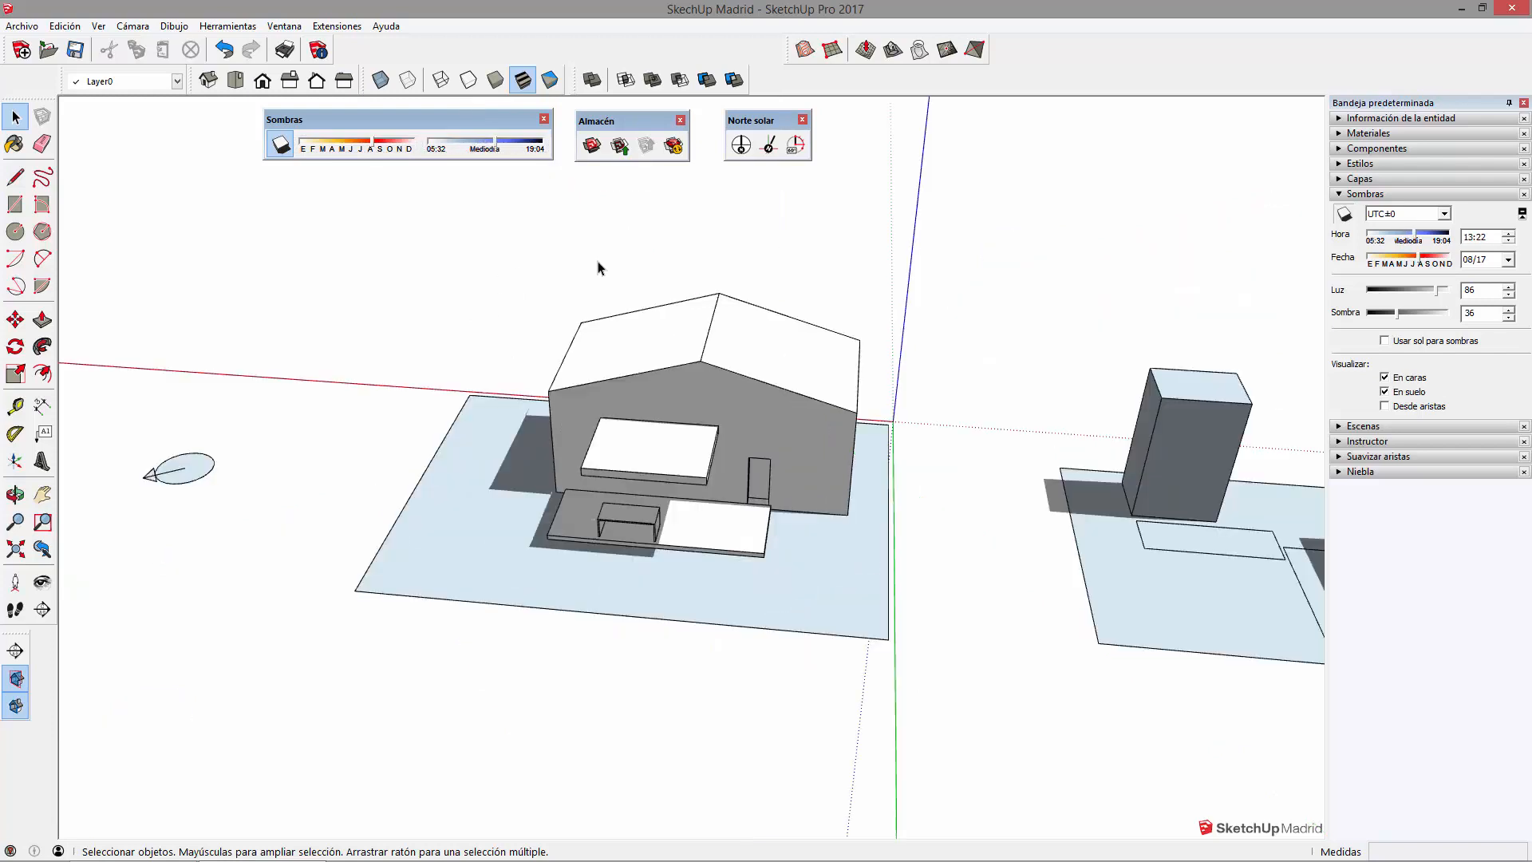
scroll(584, 443, "up", 3)
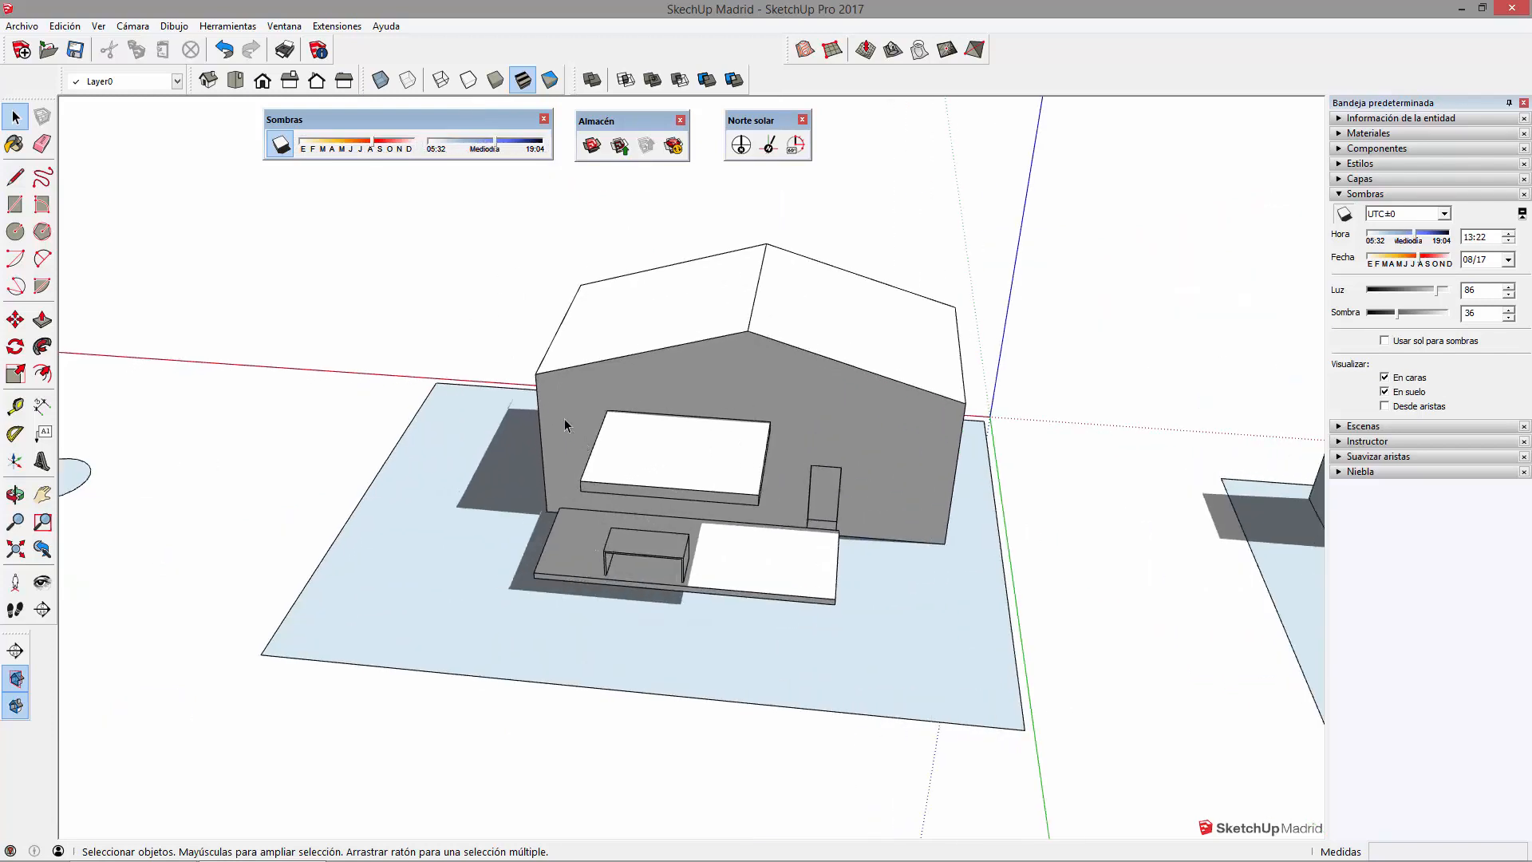
middle_click_drag(696, 603, 668, 482)
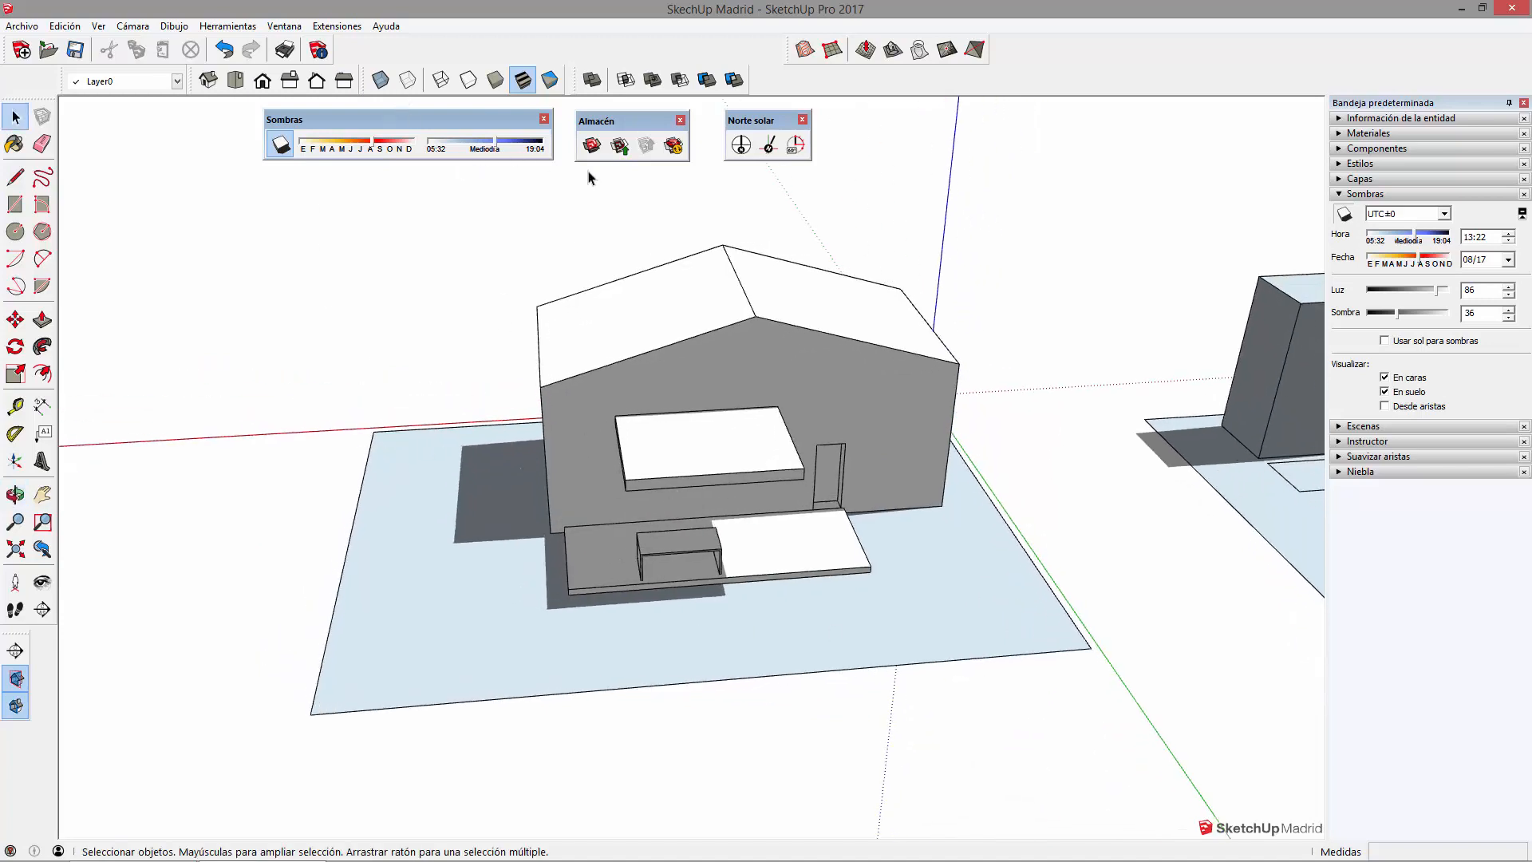
middle_click_drag(581, 559, 538, 373)
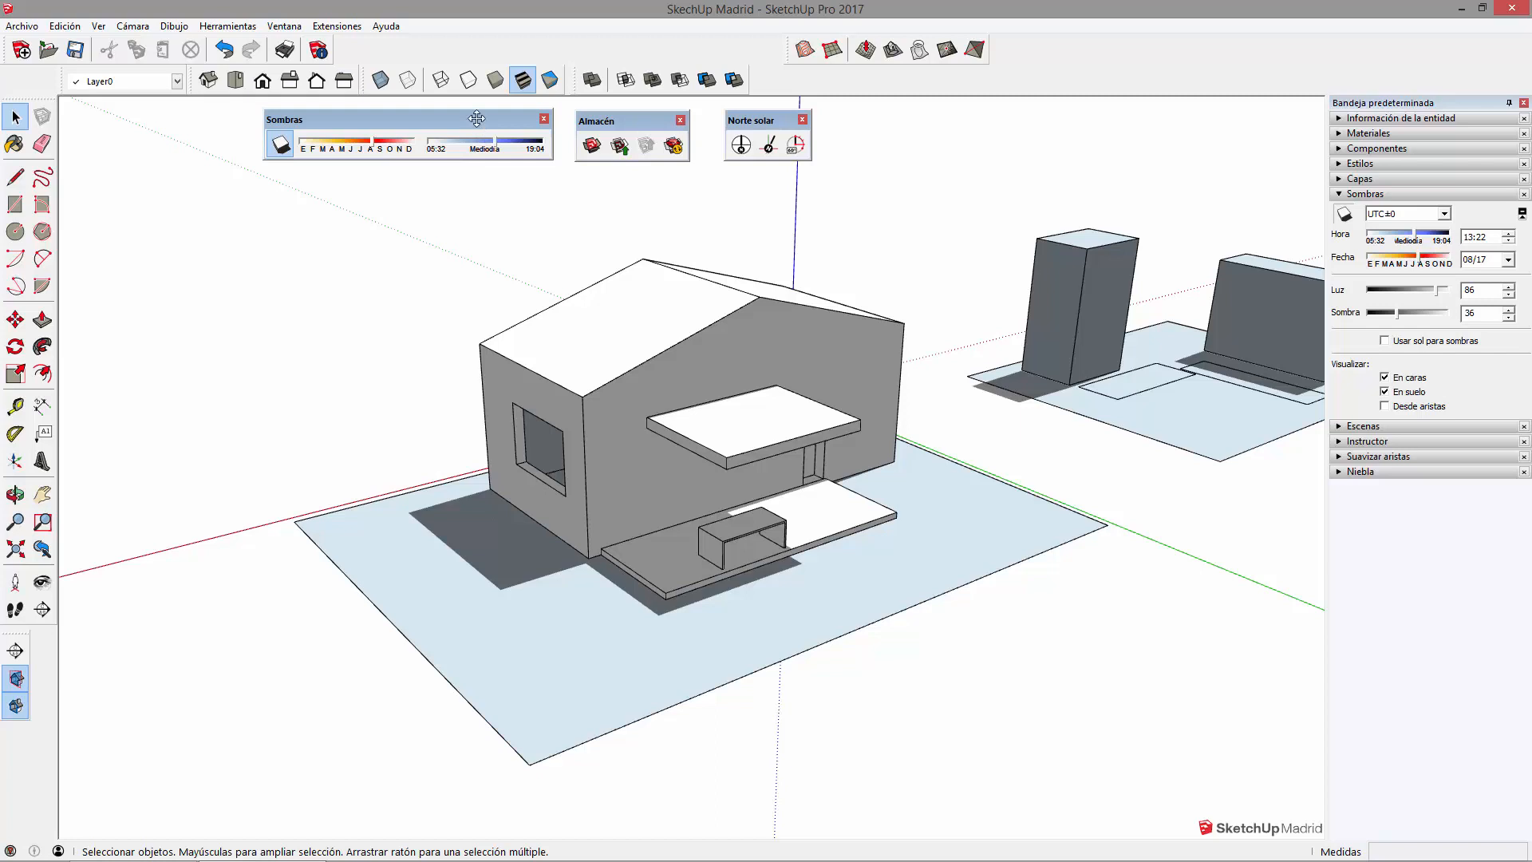
- Set the shadow date to 08/27
left_click_drag(477, 118, 472, 119)
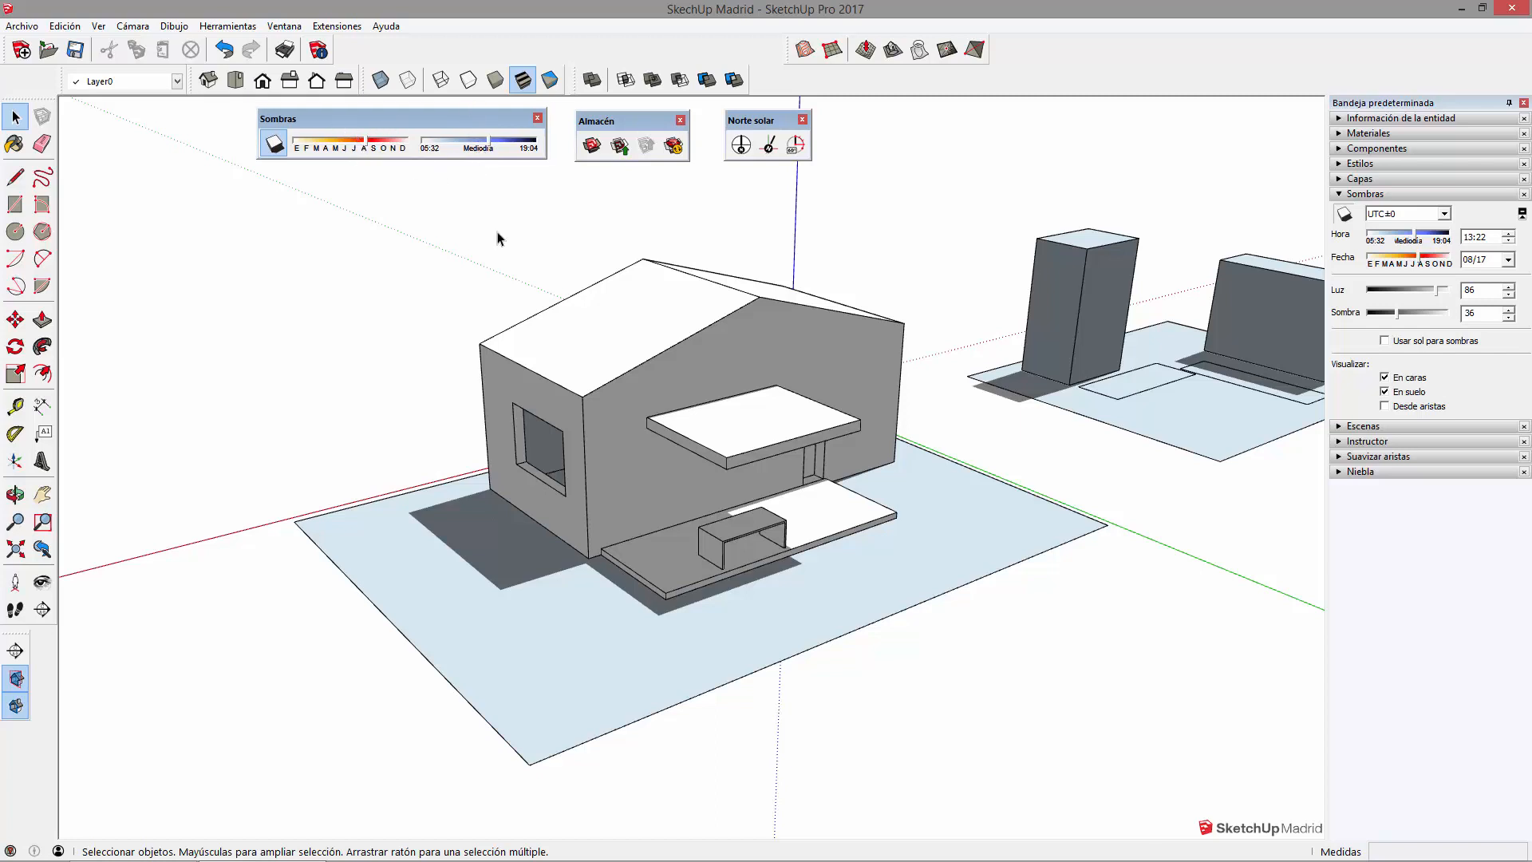
left_click_drag(356, 146, 370, 148)
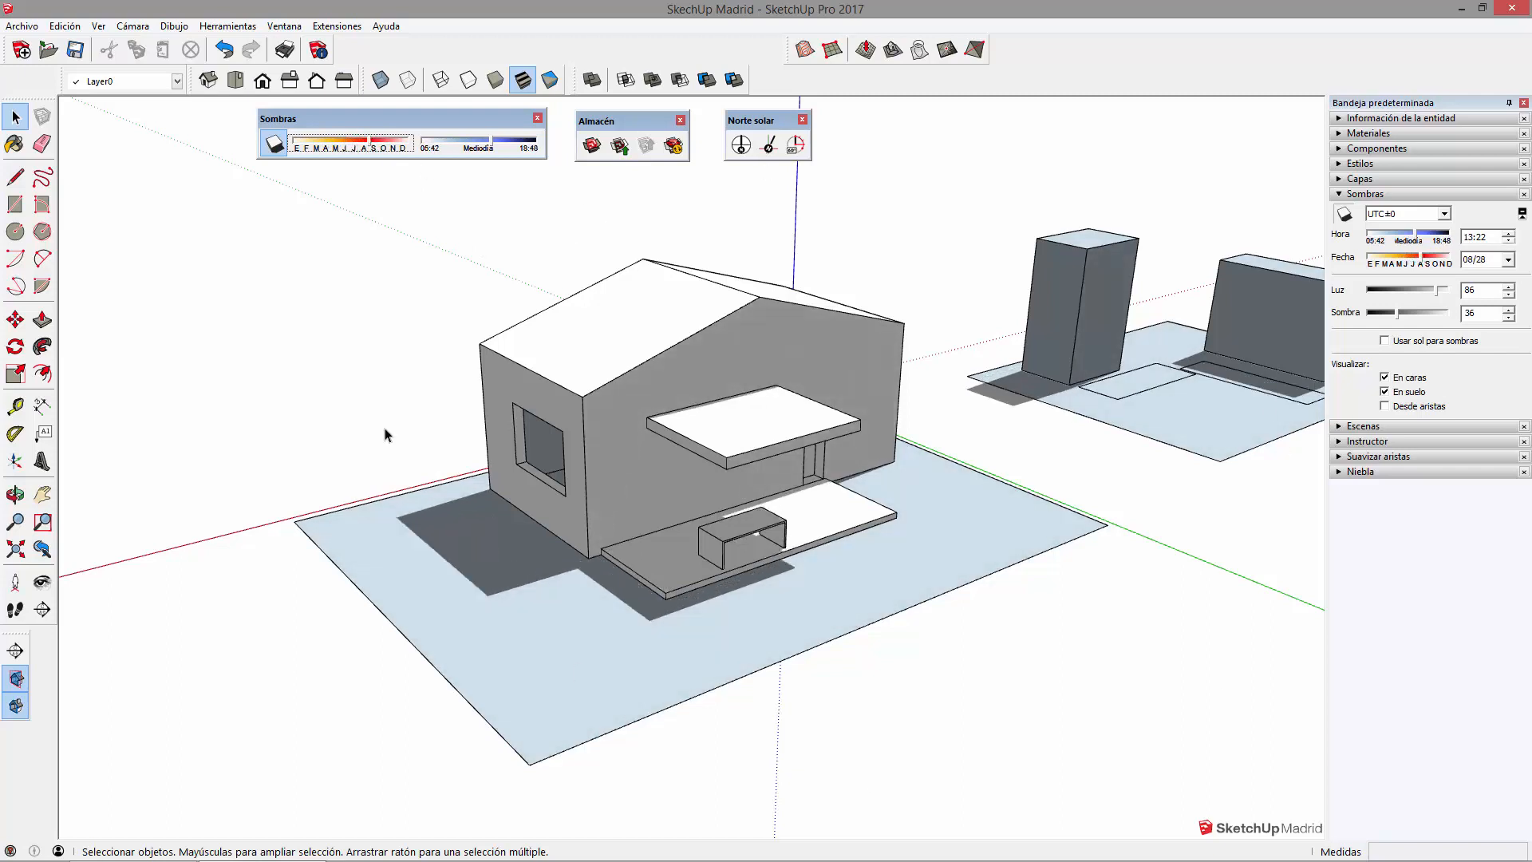
key("Left")
- Examine the shadows from the house's other side and turn off the model's shadow display
middle_click_drag(992, 656, 954, 650)
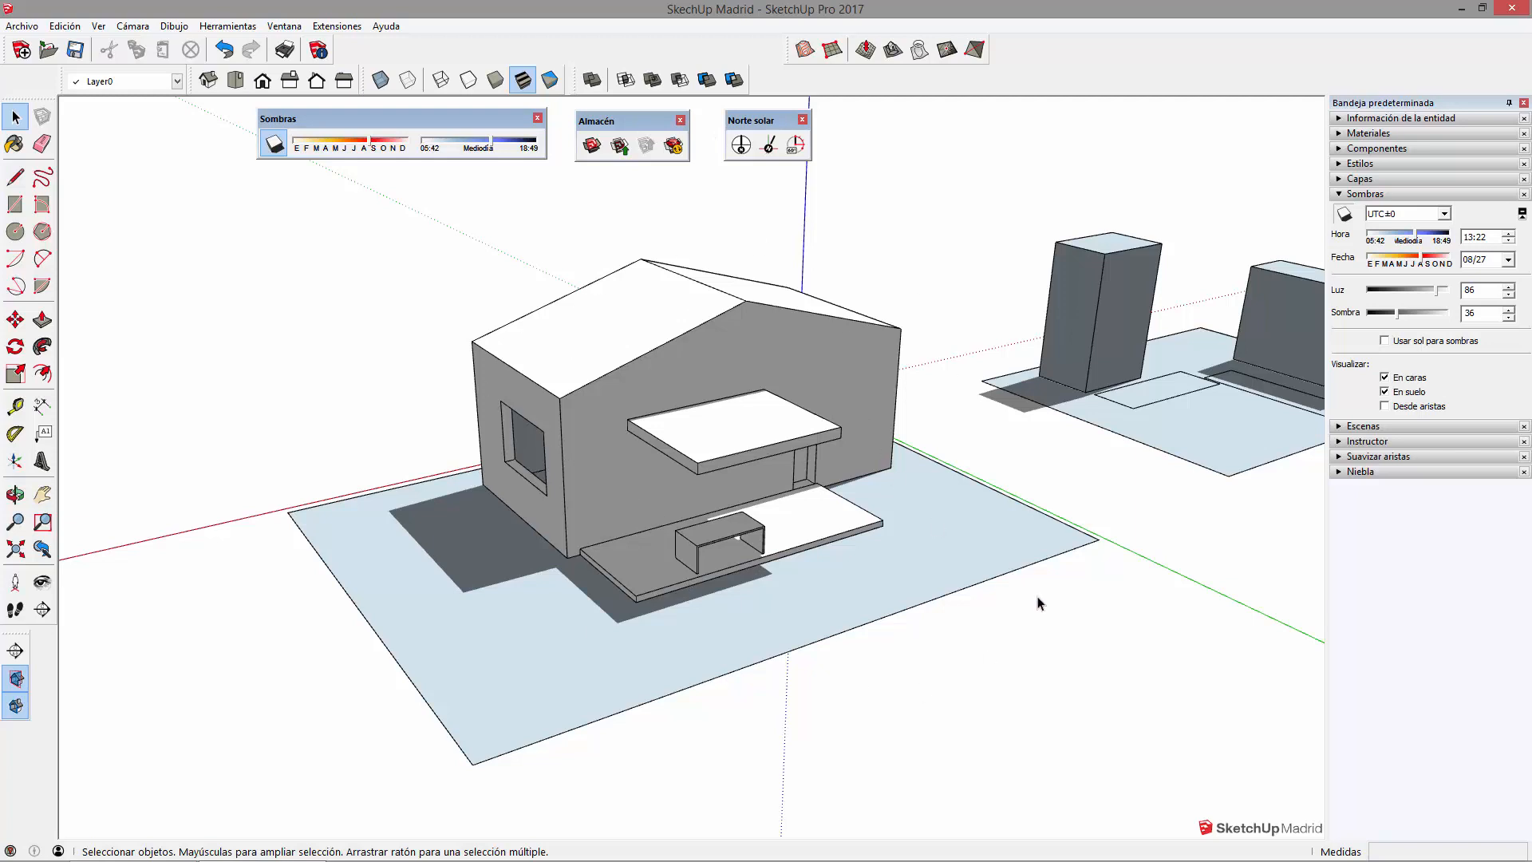
middle_click_drag(759, 426, 738, 549)
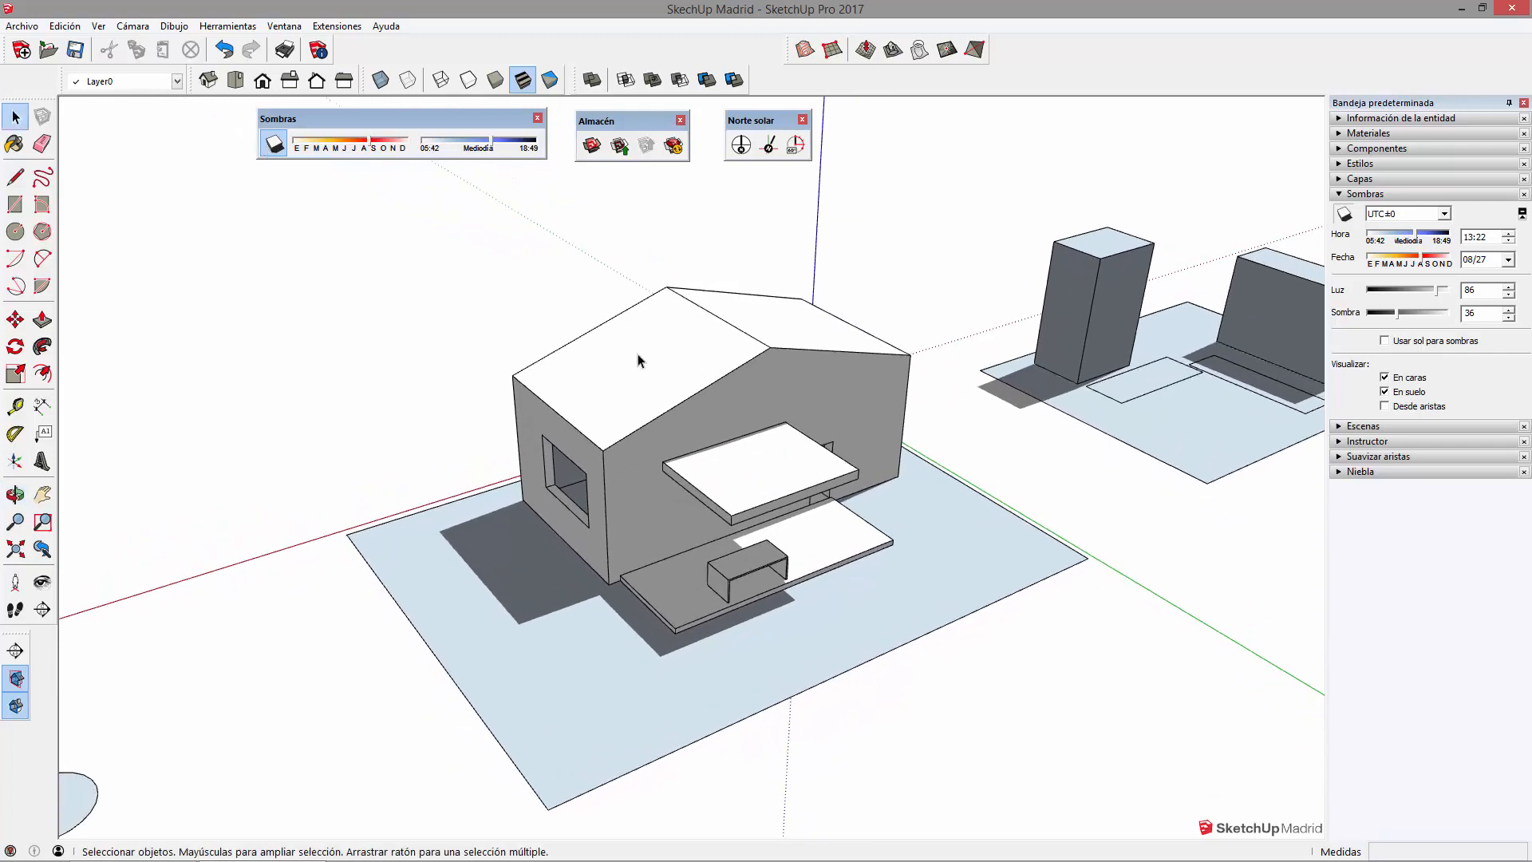
middle_click_drag(692, 575, 571, 547)
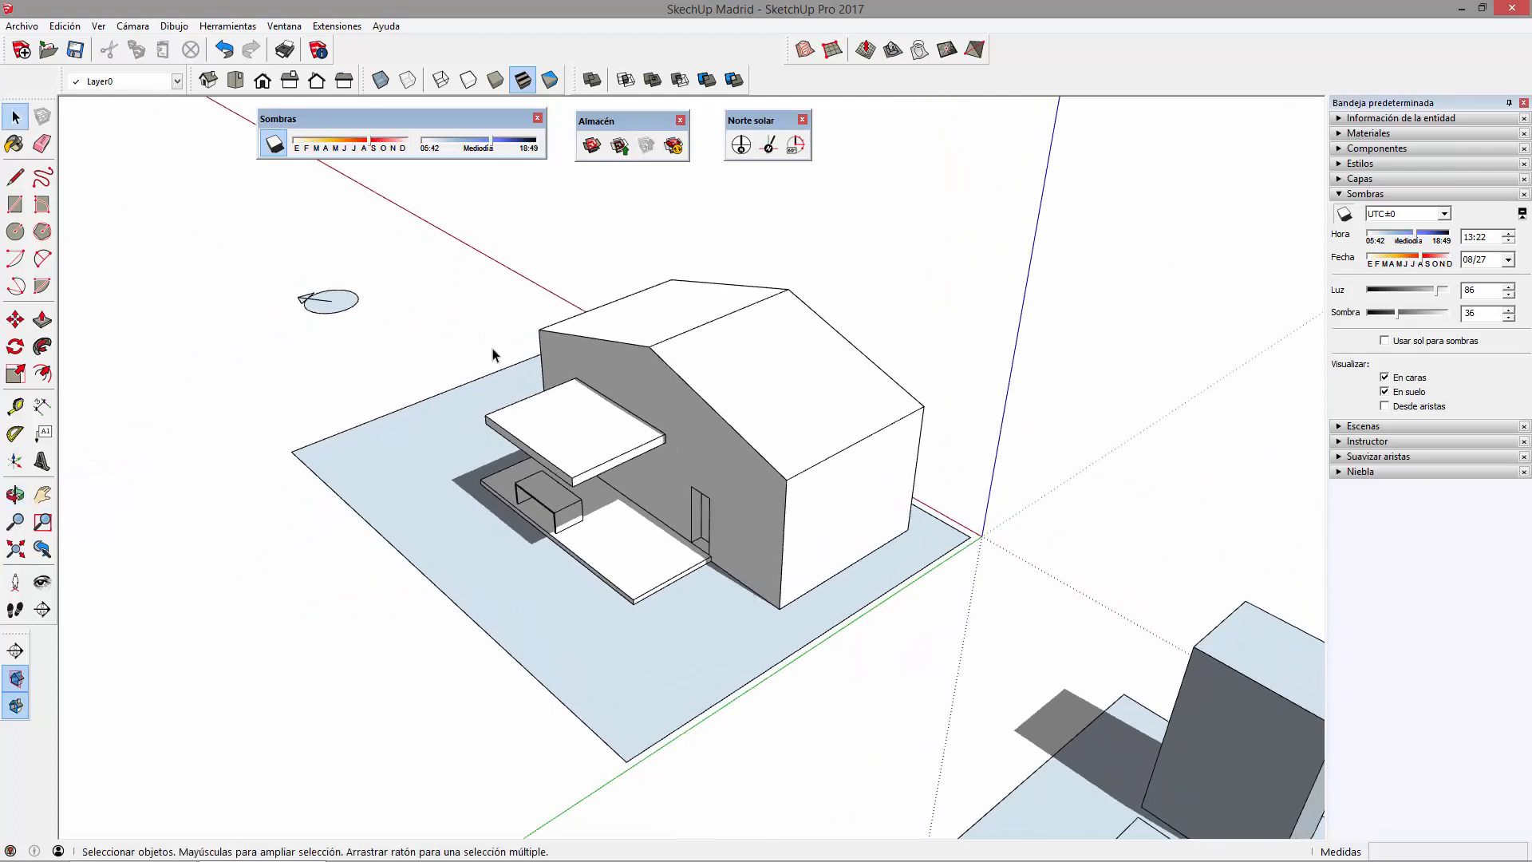
left_click(273, 145)
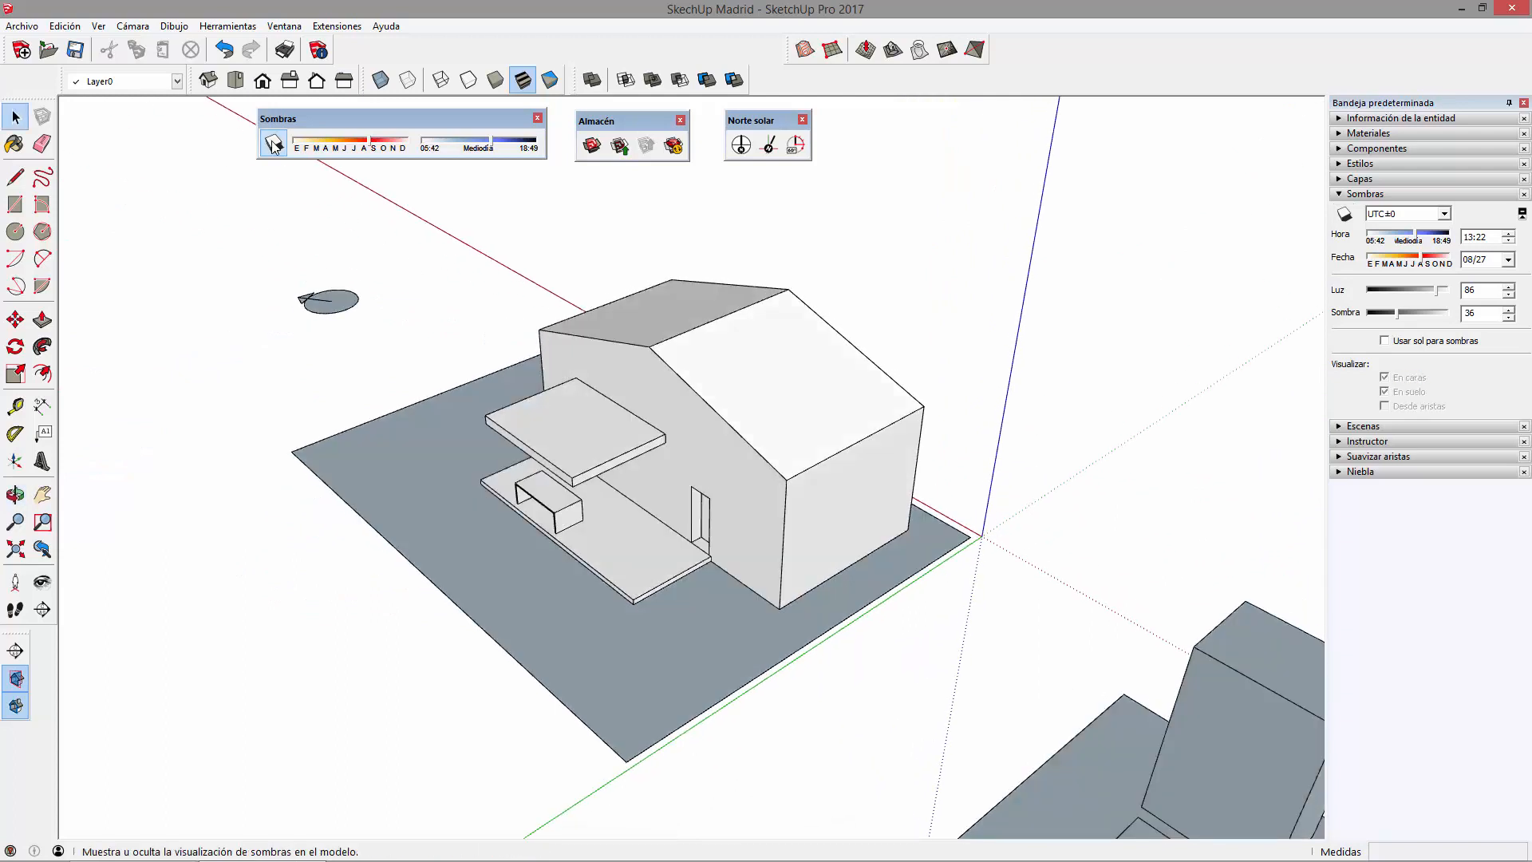
middle_click_drag(548, 458, 257, 171)
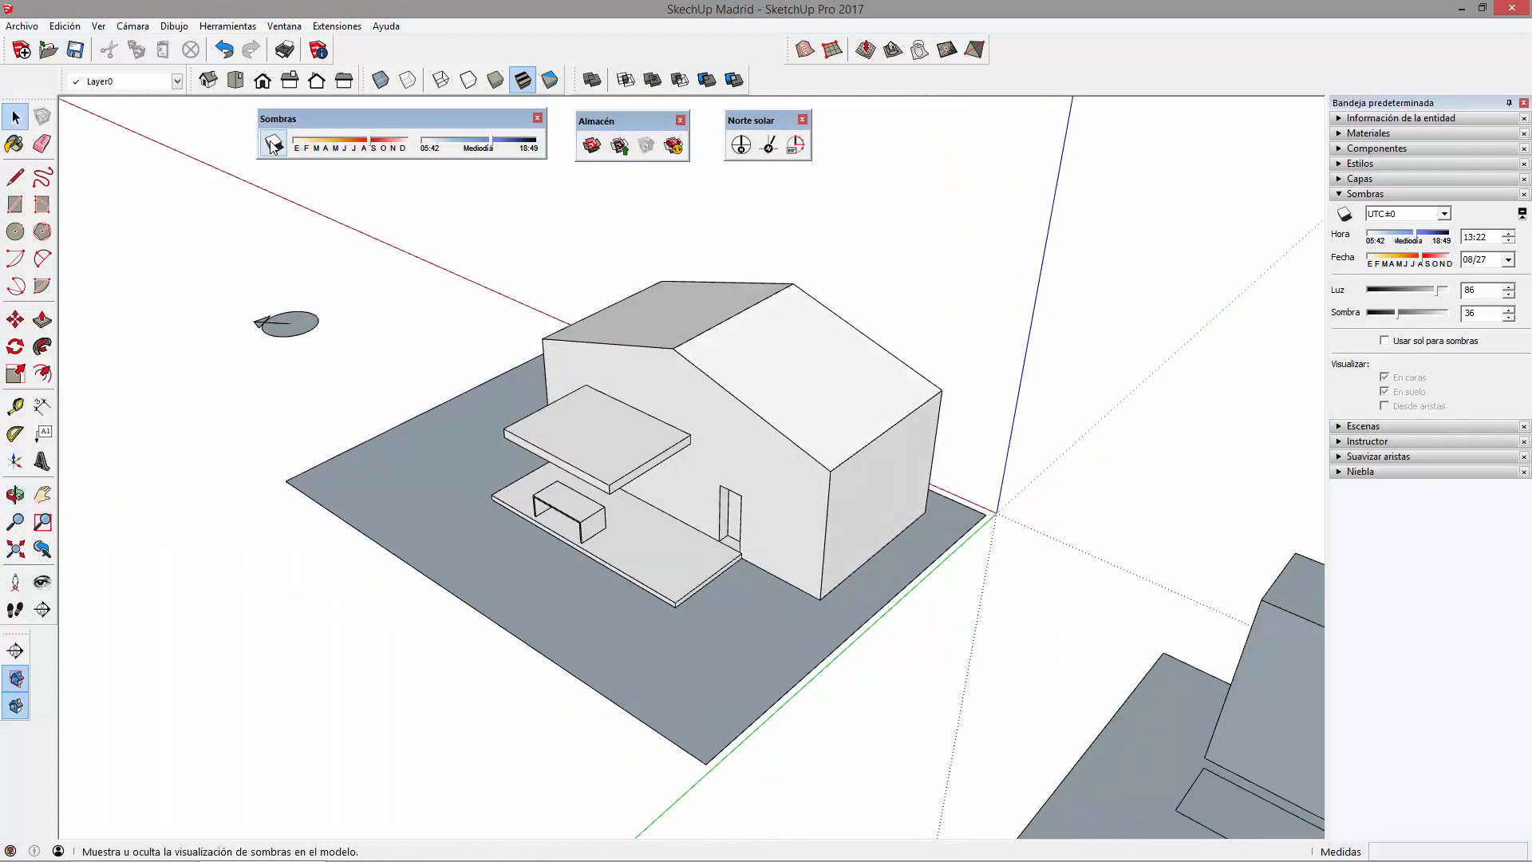
- Display the model's shadows again and compare the house with and without them, viewing the terrace and window sides
left_click(273, 144)
middle_click_drag(606, 574, 434, 393)
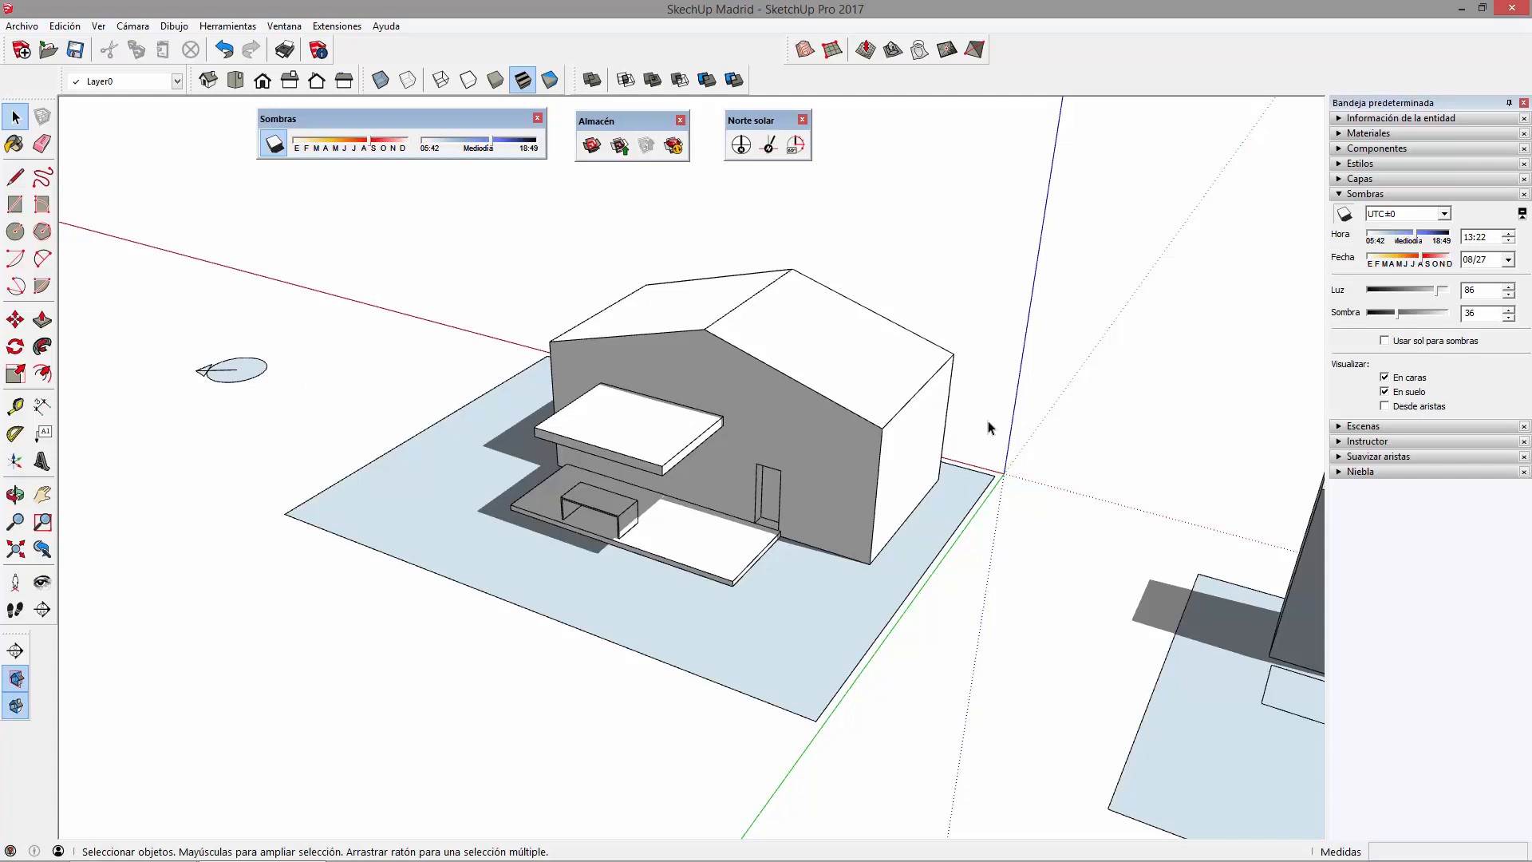
left_click(273, 144)
left_click(274, 144)
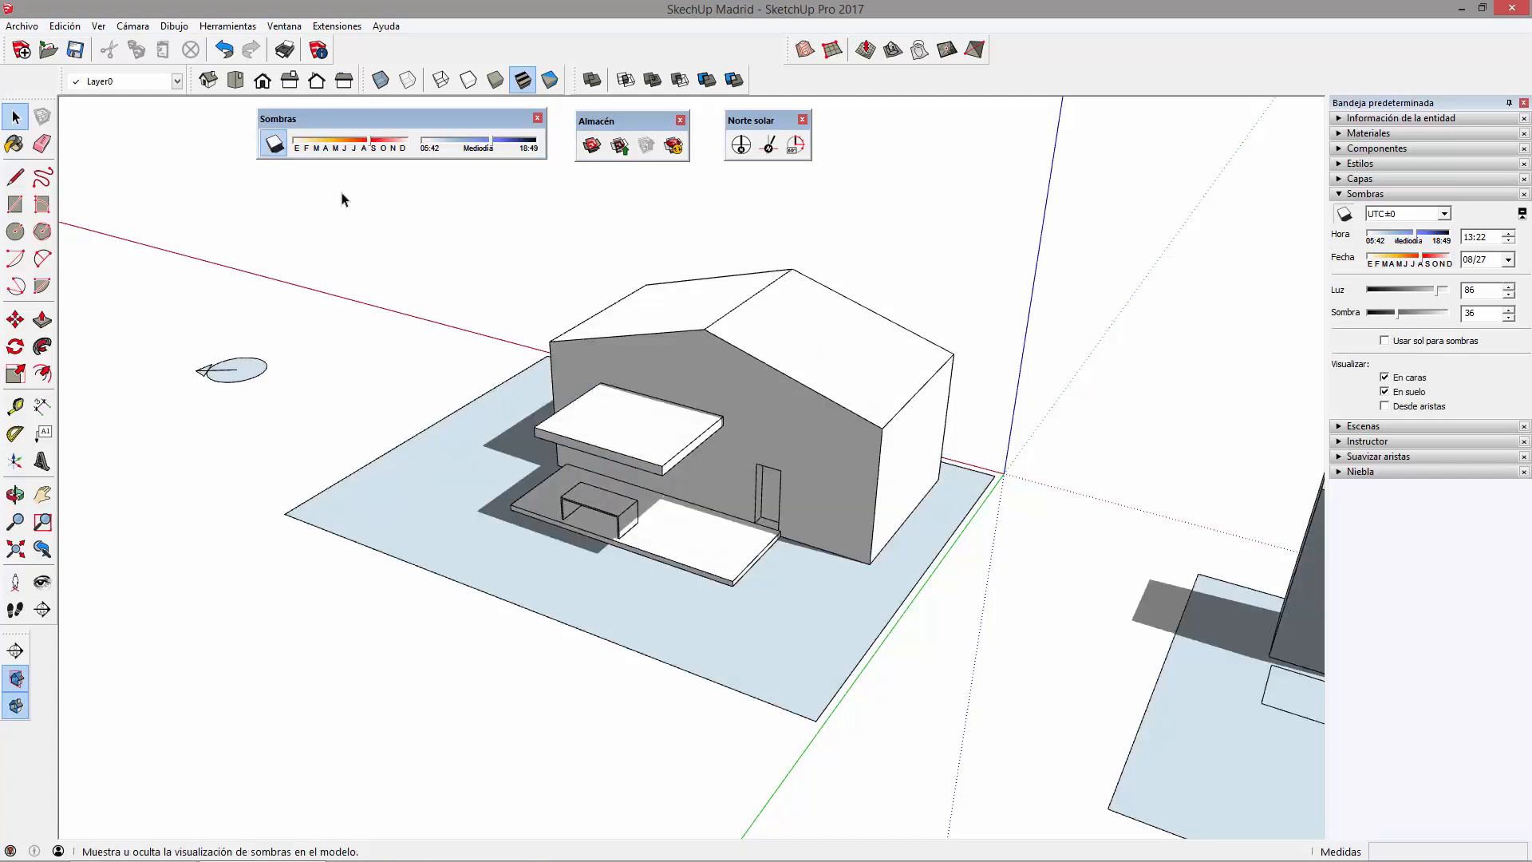
middle_click_drag(877, 475, 1117, 491)
middle_click_drag(745, 481, 934, 516)
scroll(935, 519, "down", 2)
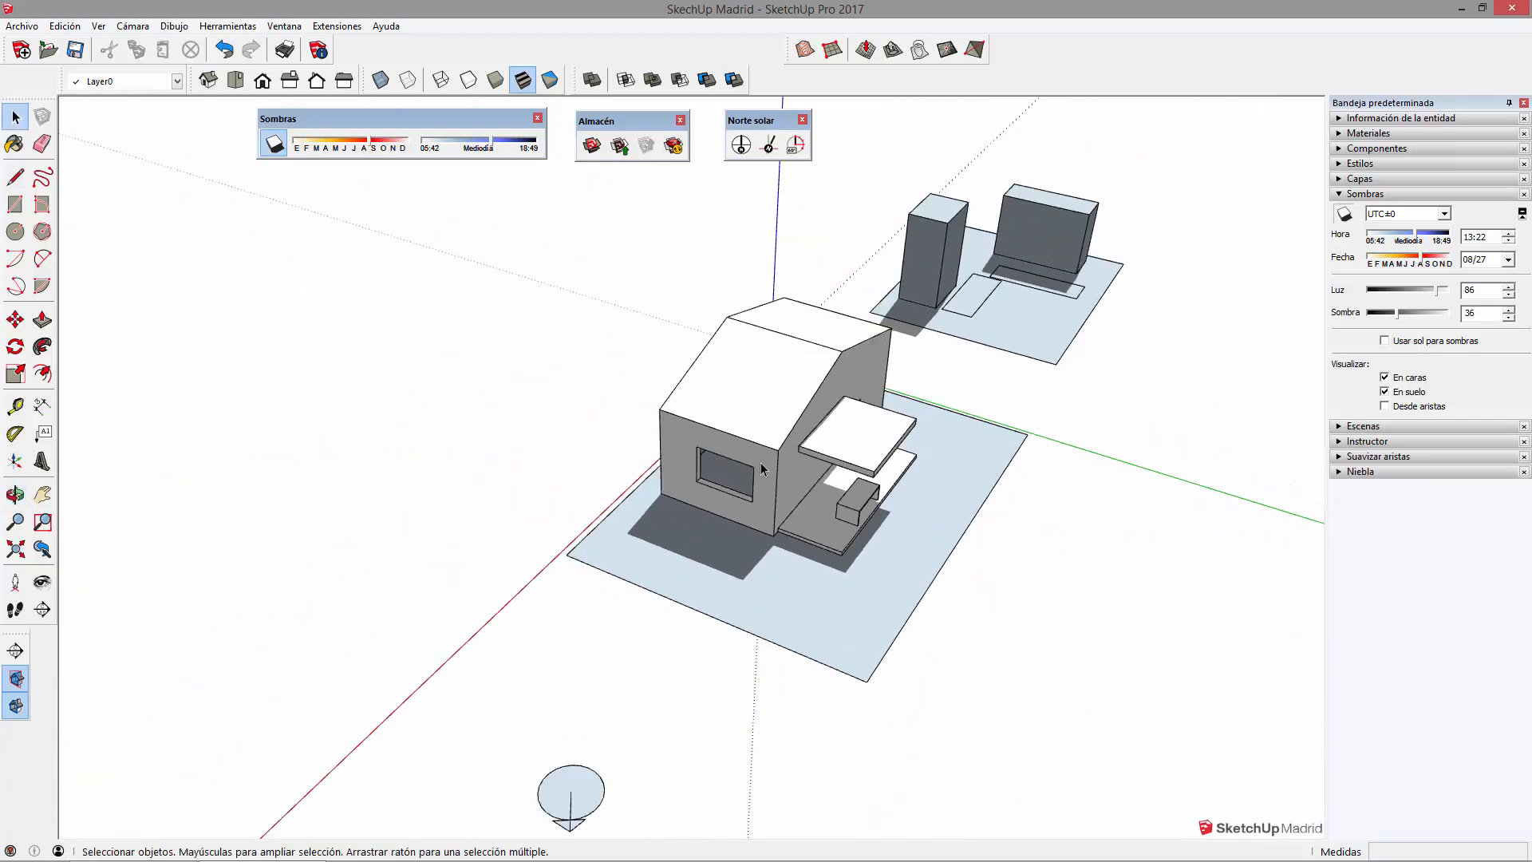
- Set the shadow date to 08/12 and compare the house with shadows hidden and shown
left_click(275, 144)
left_click(275, 144)
left_click_drag(369, 146, 366, 147)
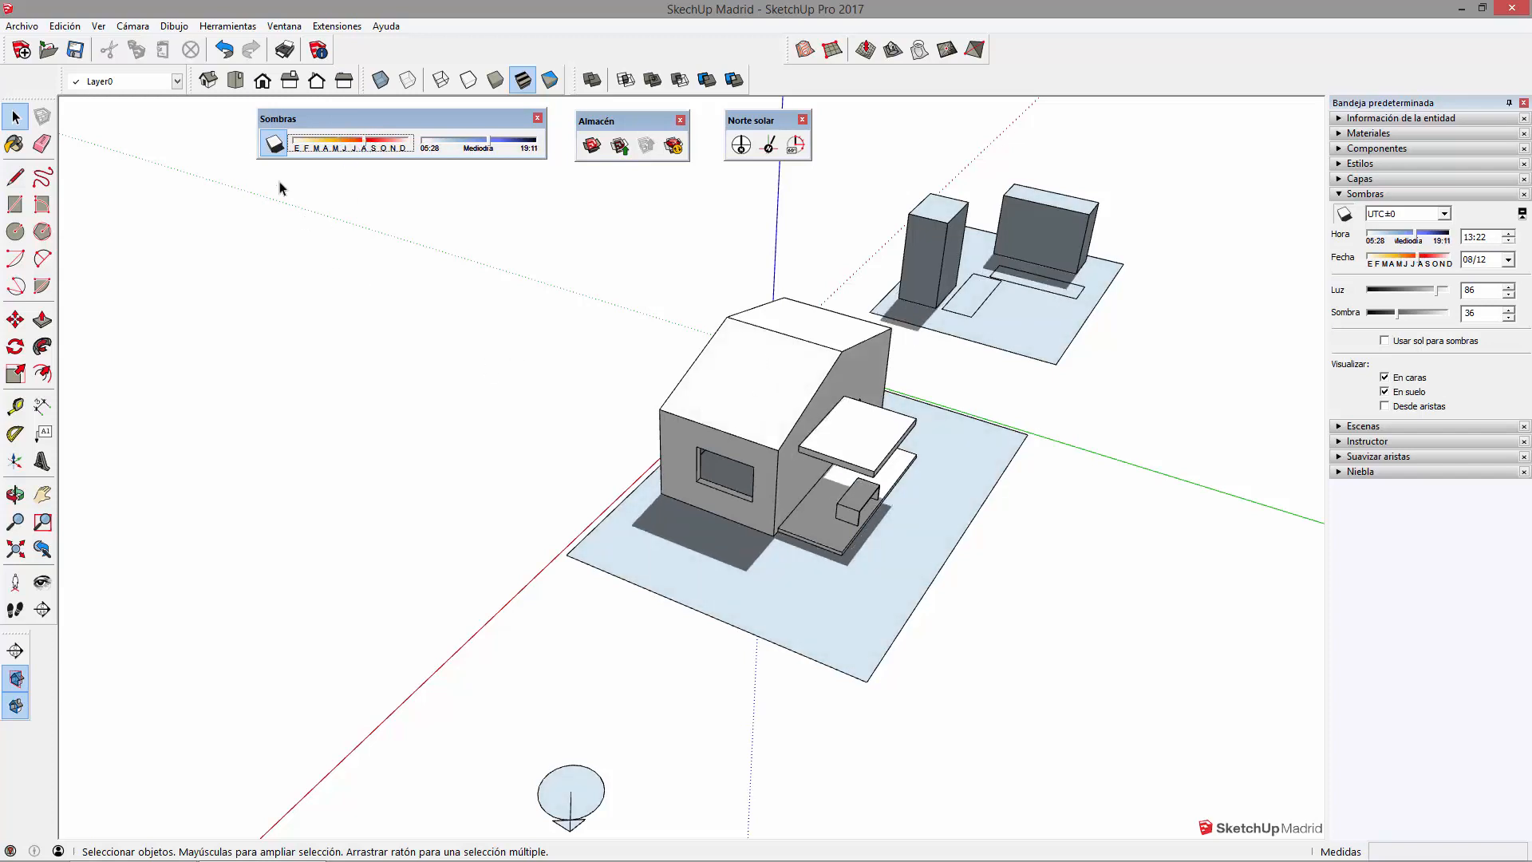
left_click(273, 143)
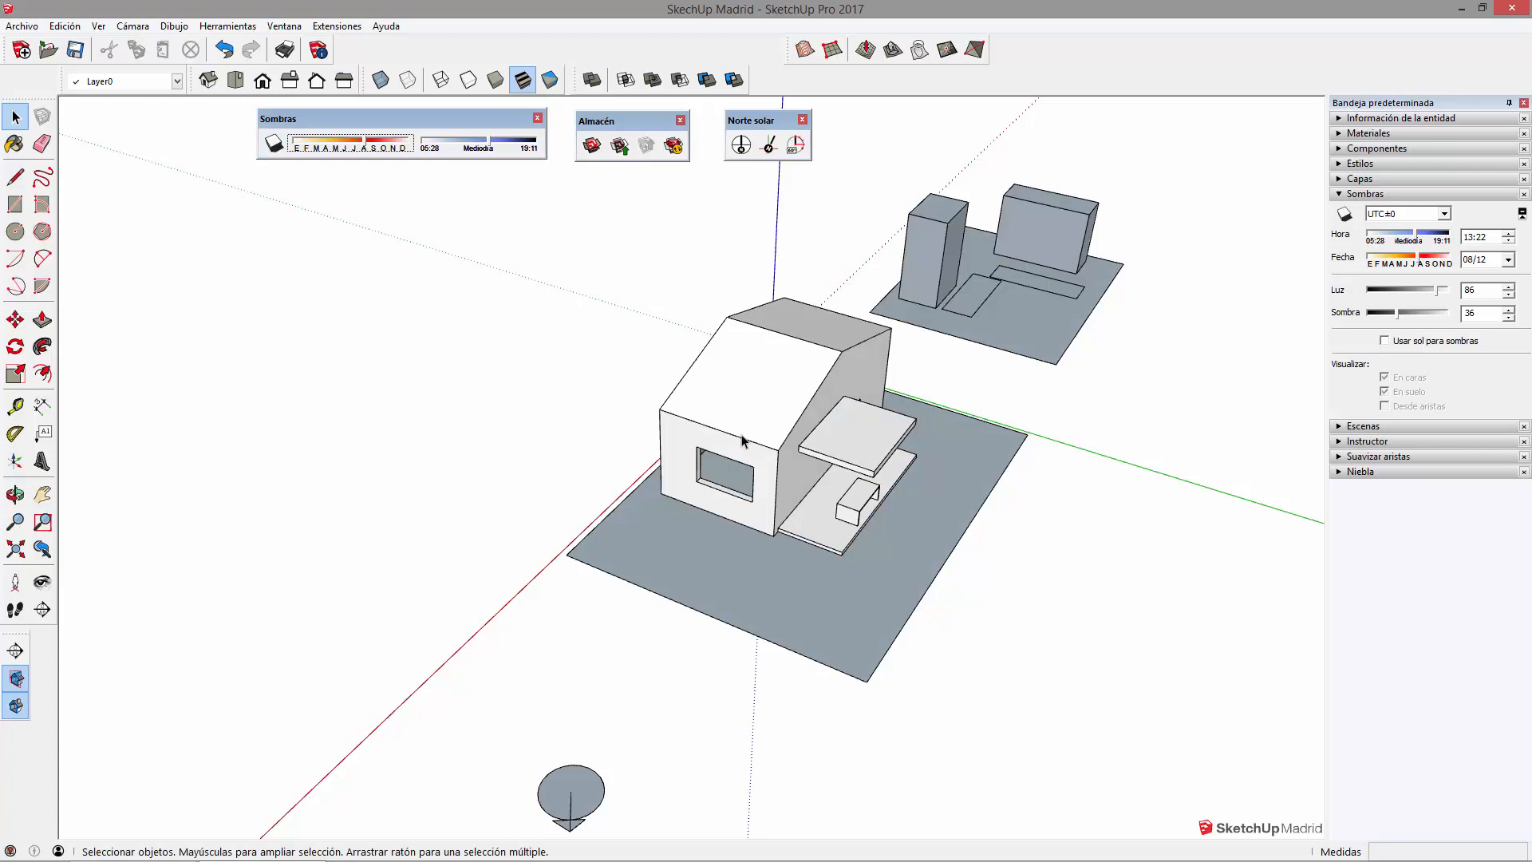
middle_click_drag(1125, 479, 793, 403)
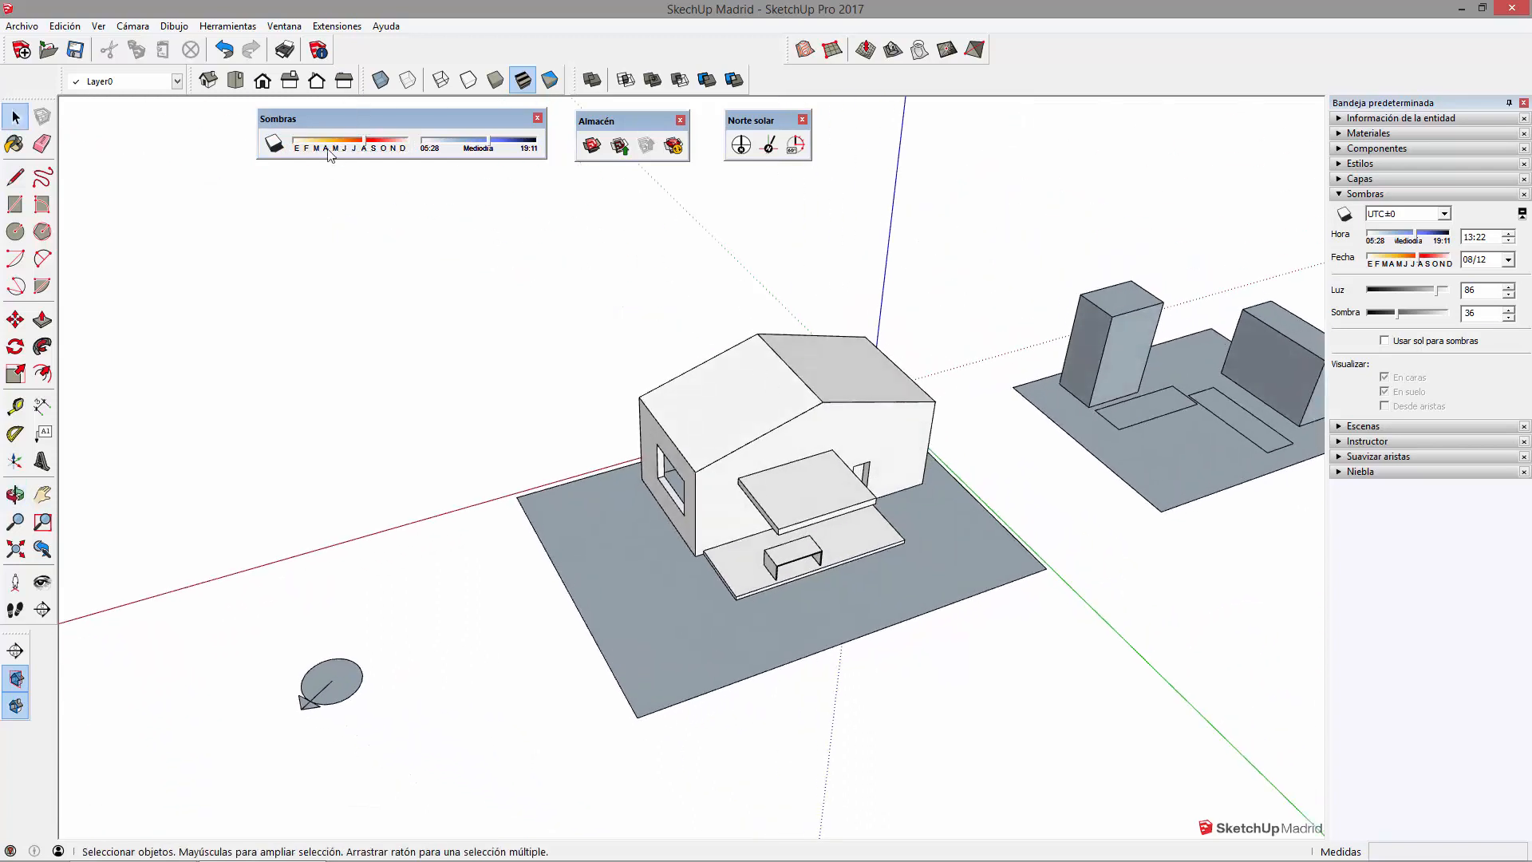
left_click(276, 144)
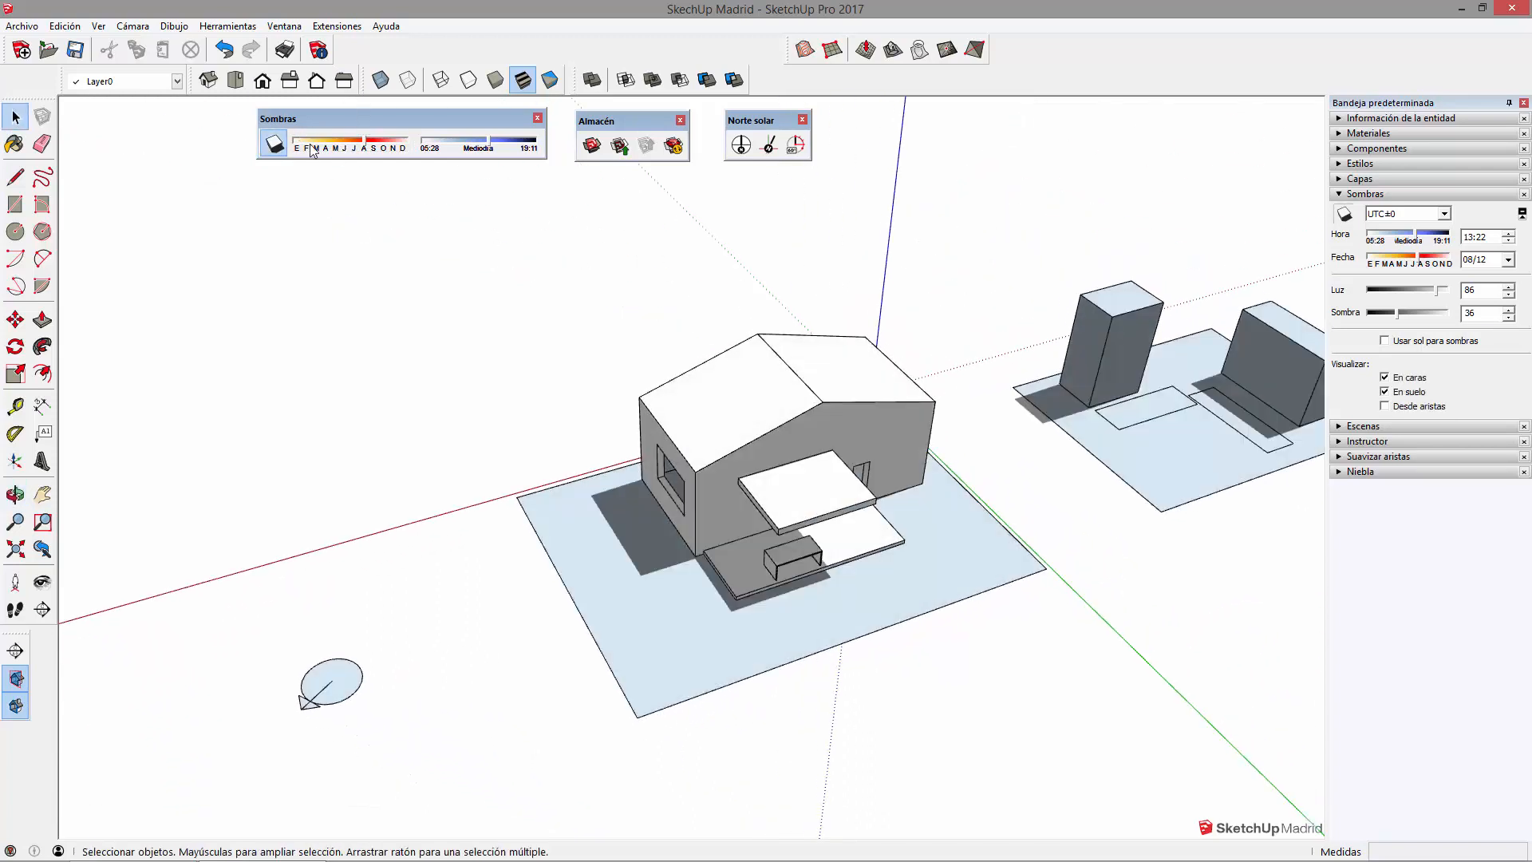
left_click(14, 26)
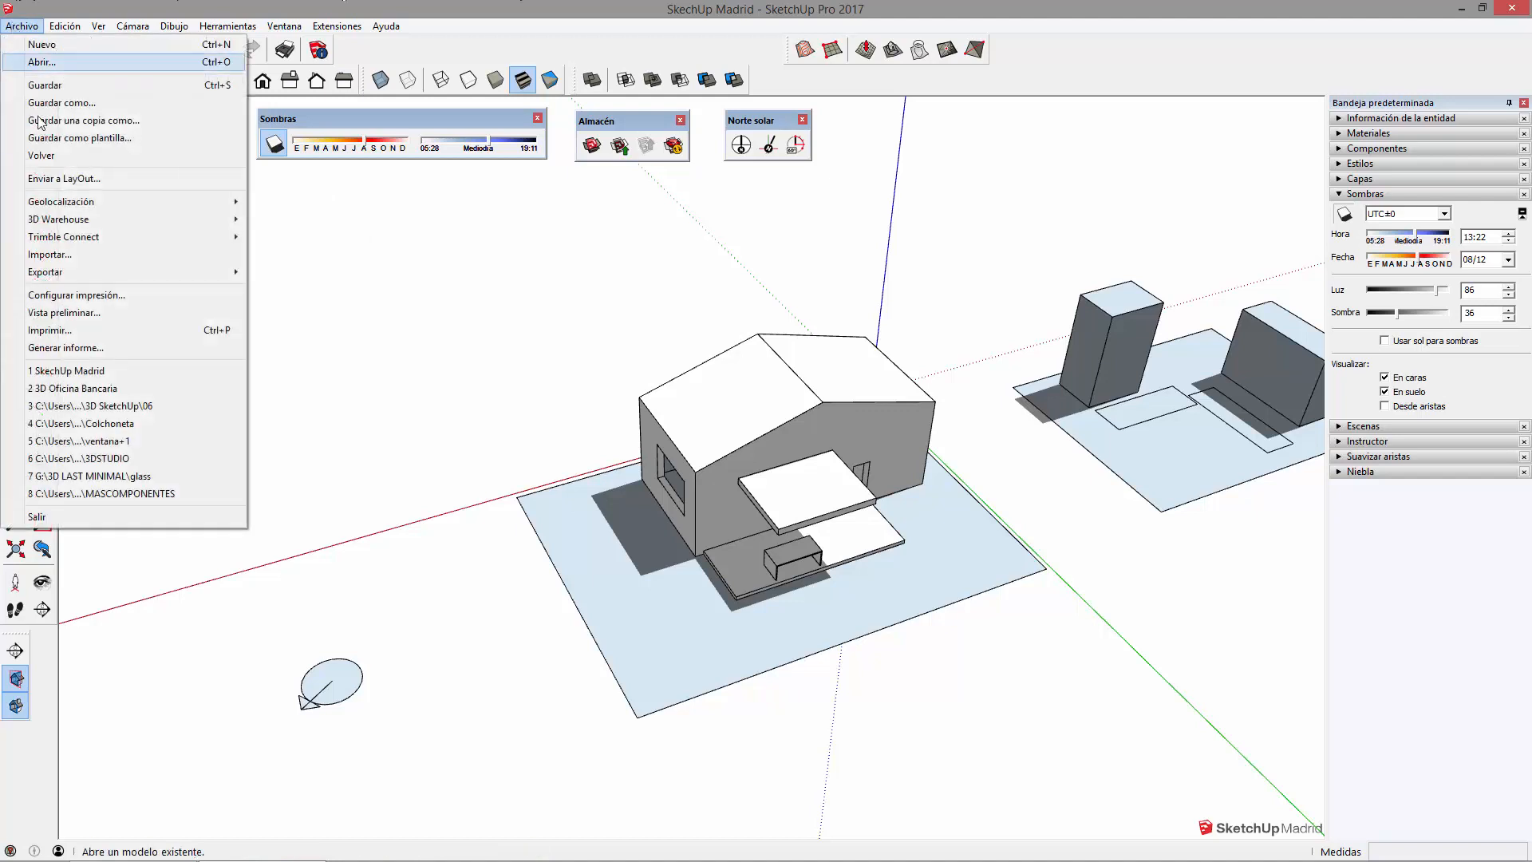
mouse_move(100, 269)
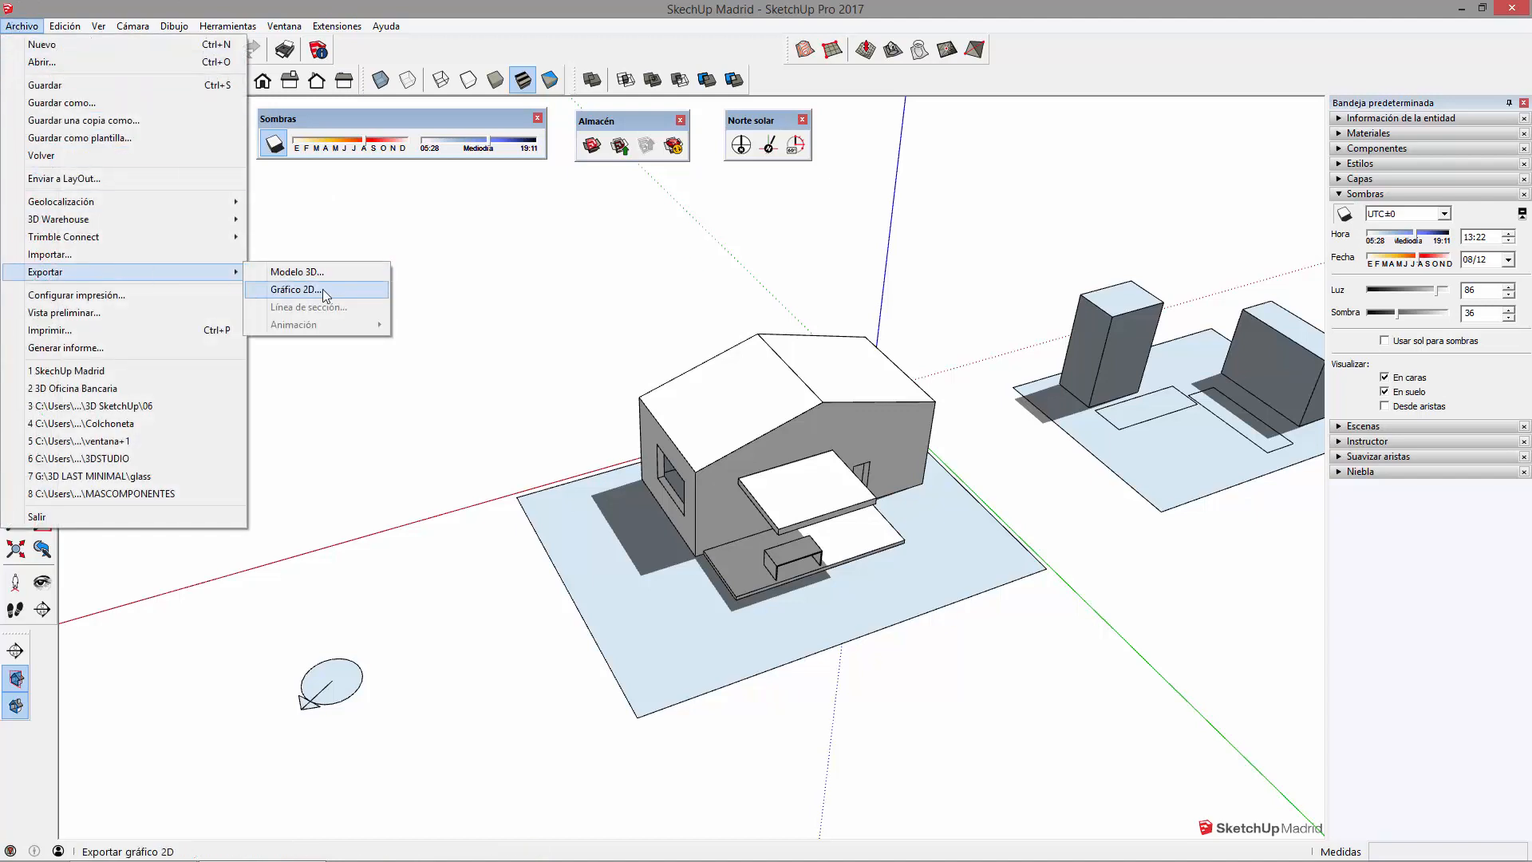
left_click(296, 290)
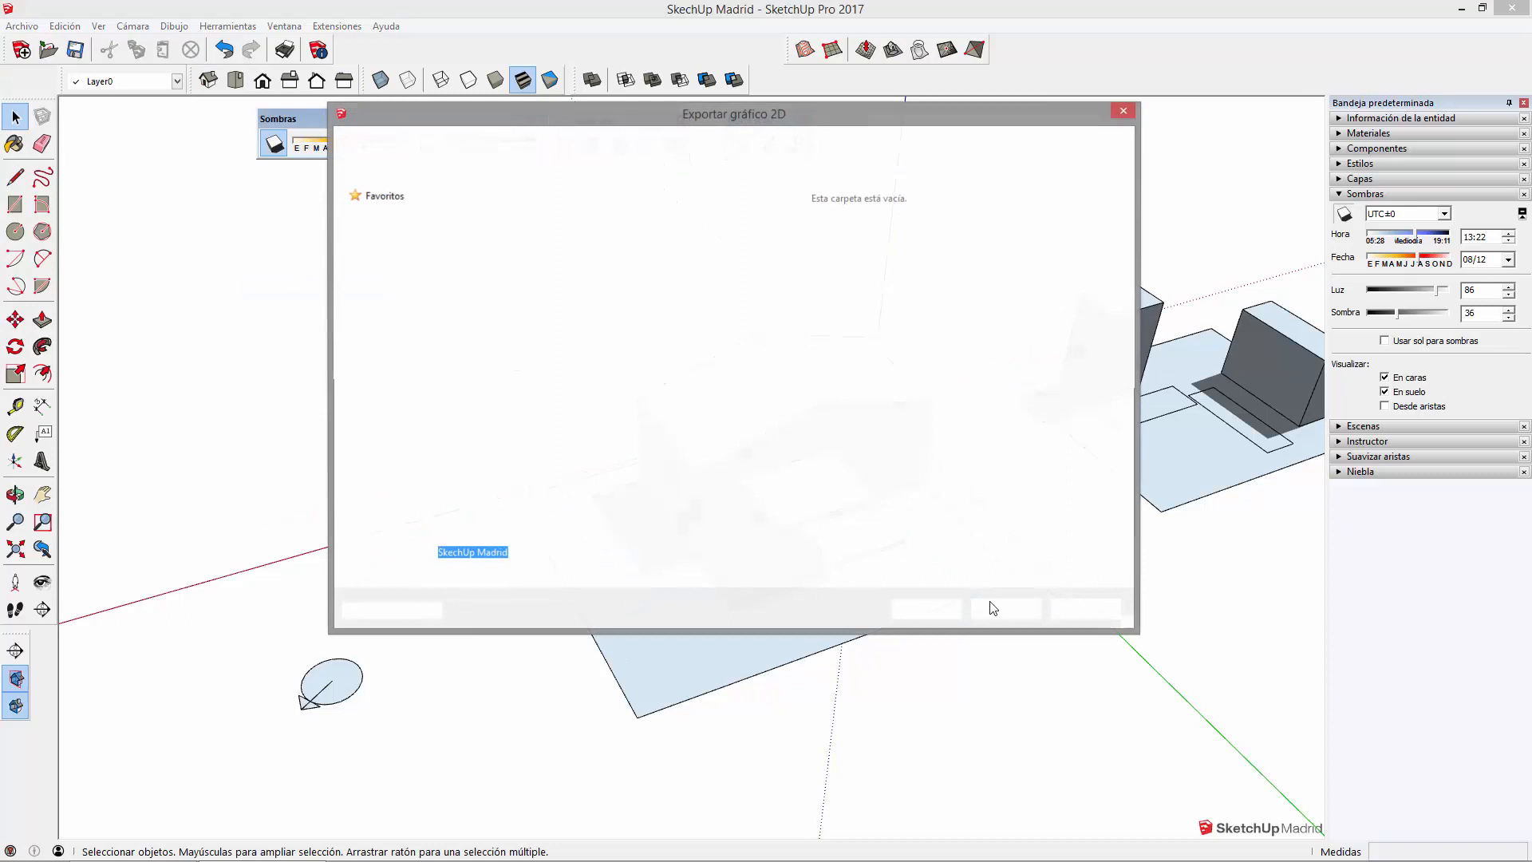
left_click(1125, 112)
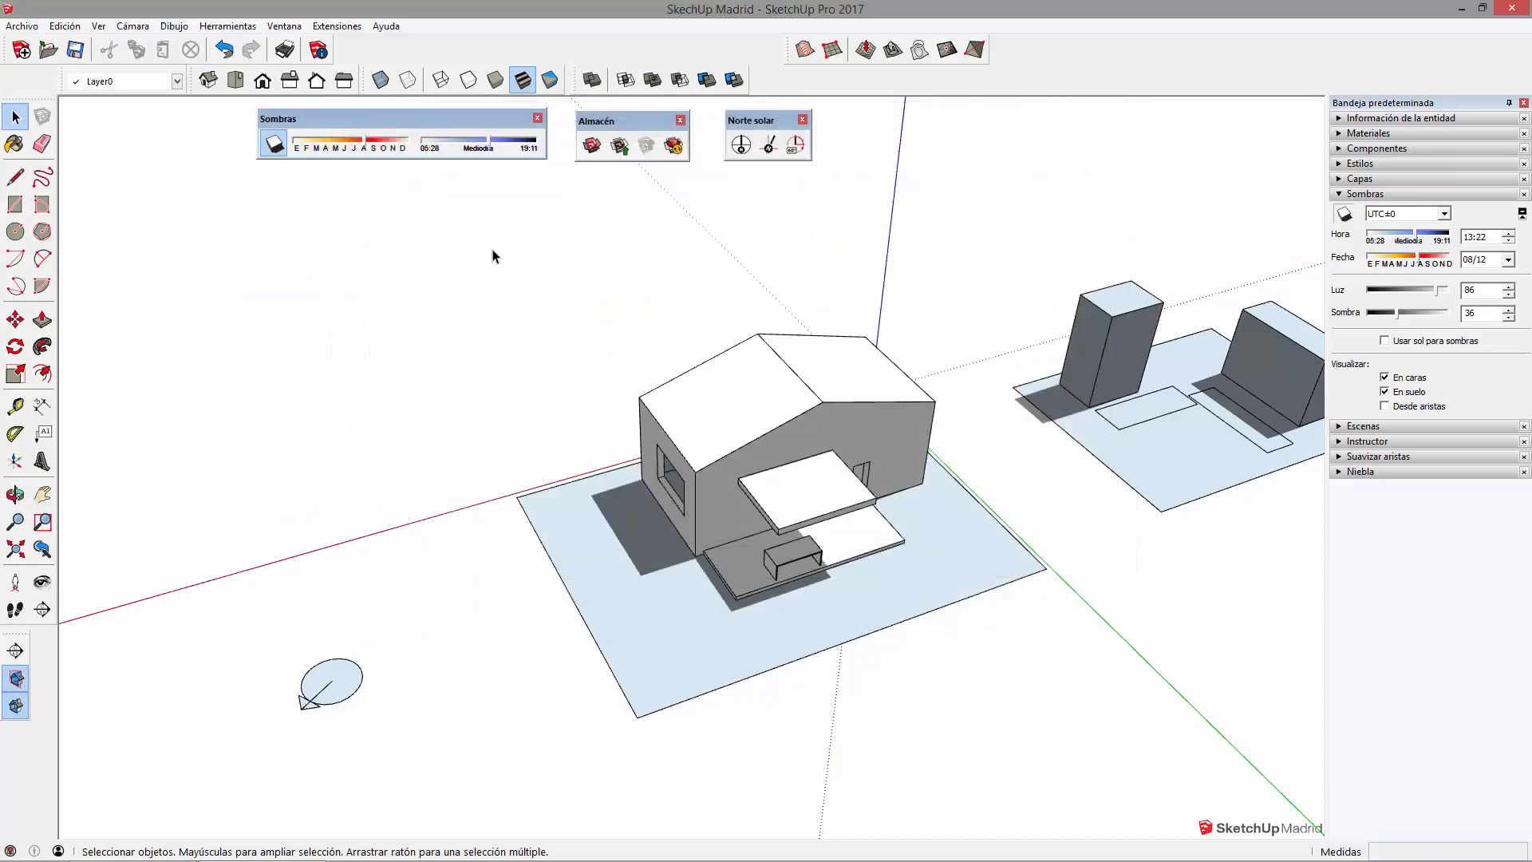
- Compare the model without and with shadows, and examine those cast by the house, canopy and test blocks
left_click(272, 143)
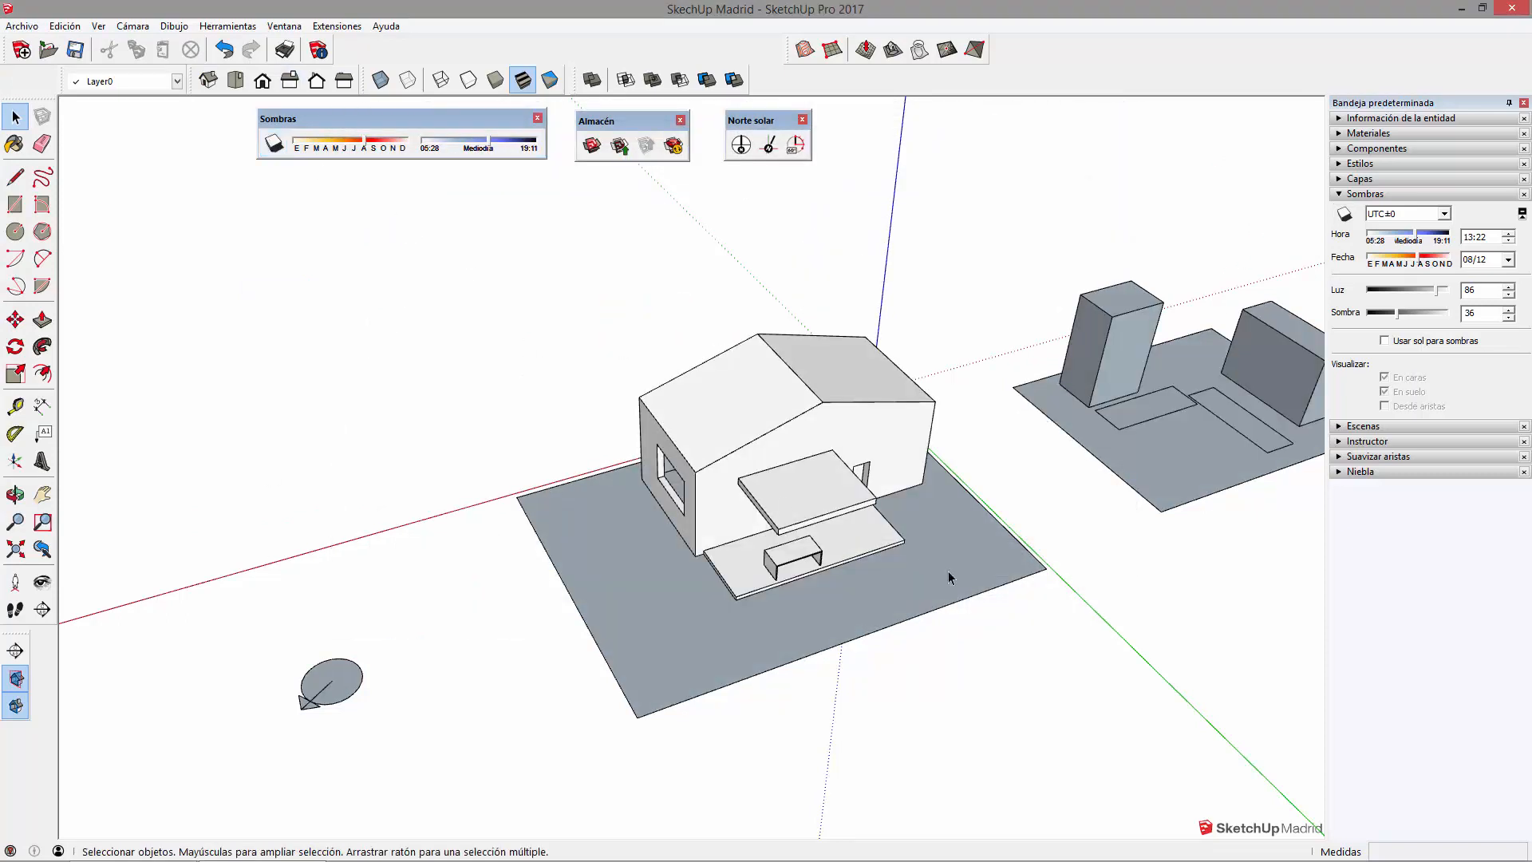
left_click(274, 143)
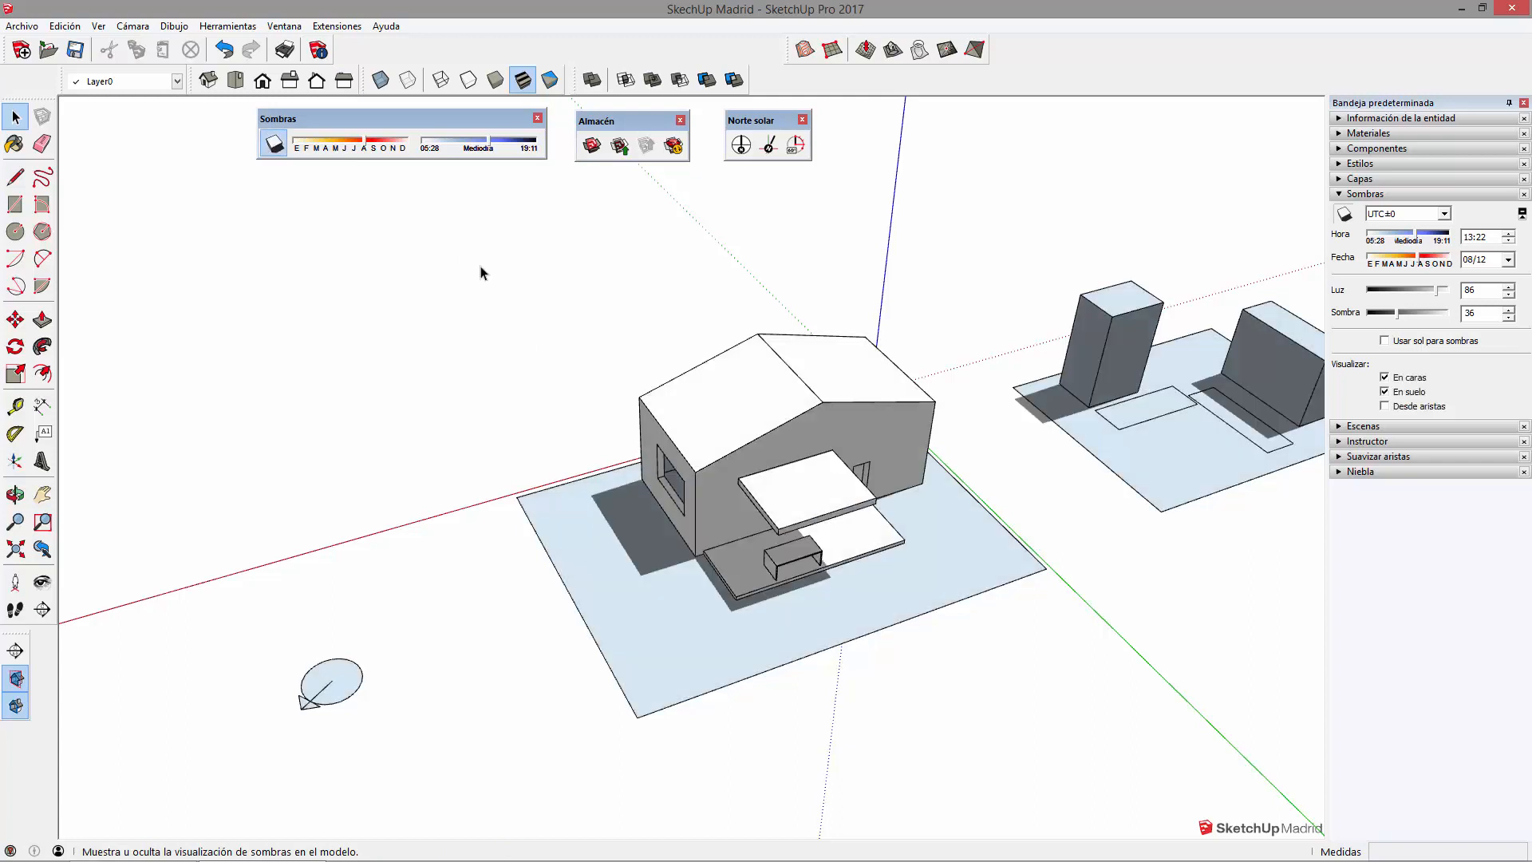
middle_click_drag(1189, 472, 570, 415)
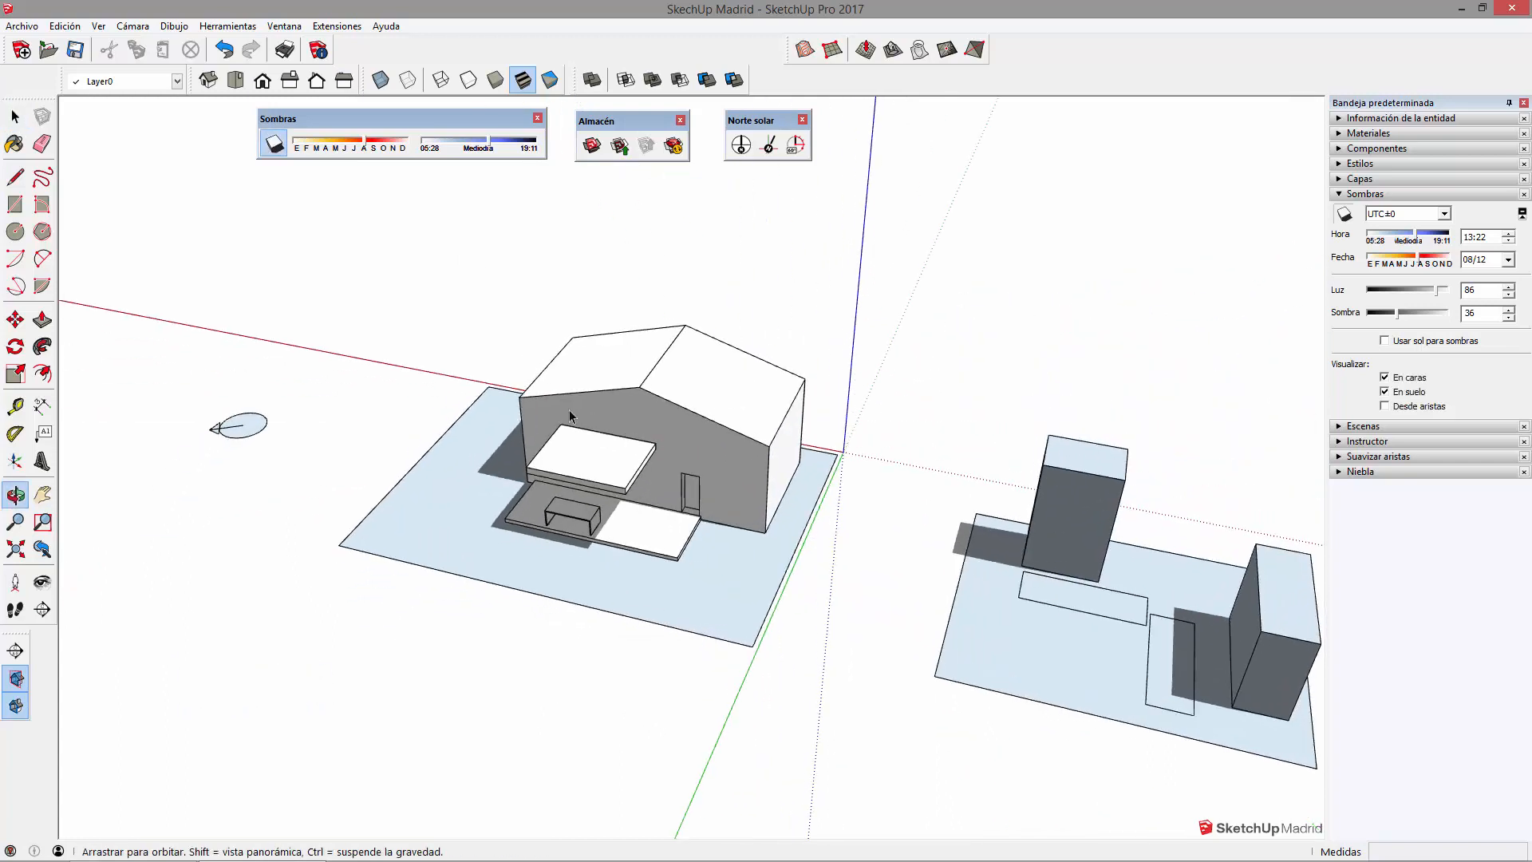
middle_click_drag(973, 521, 750, 451)
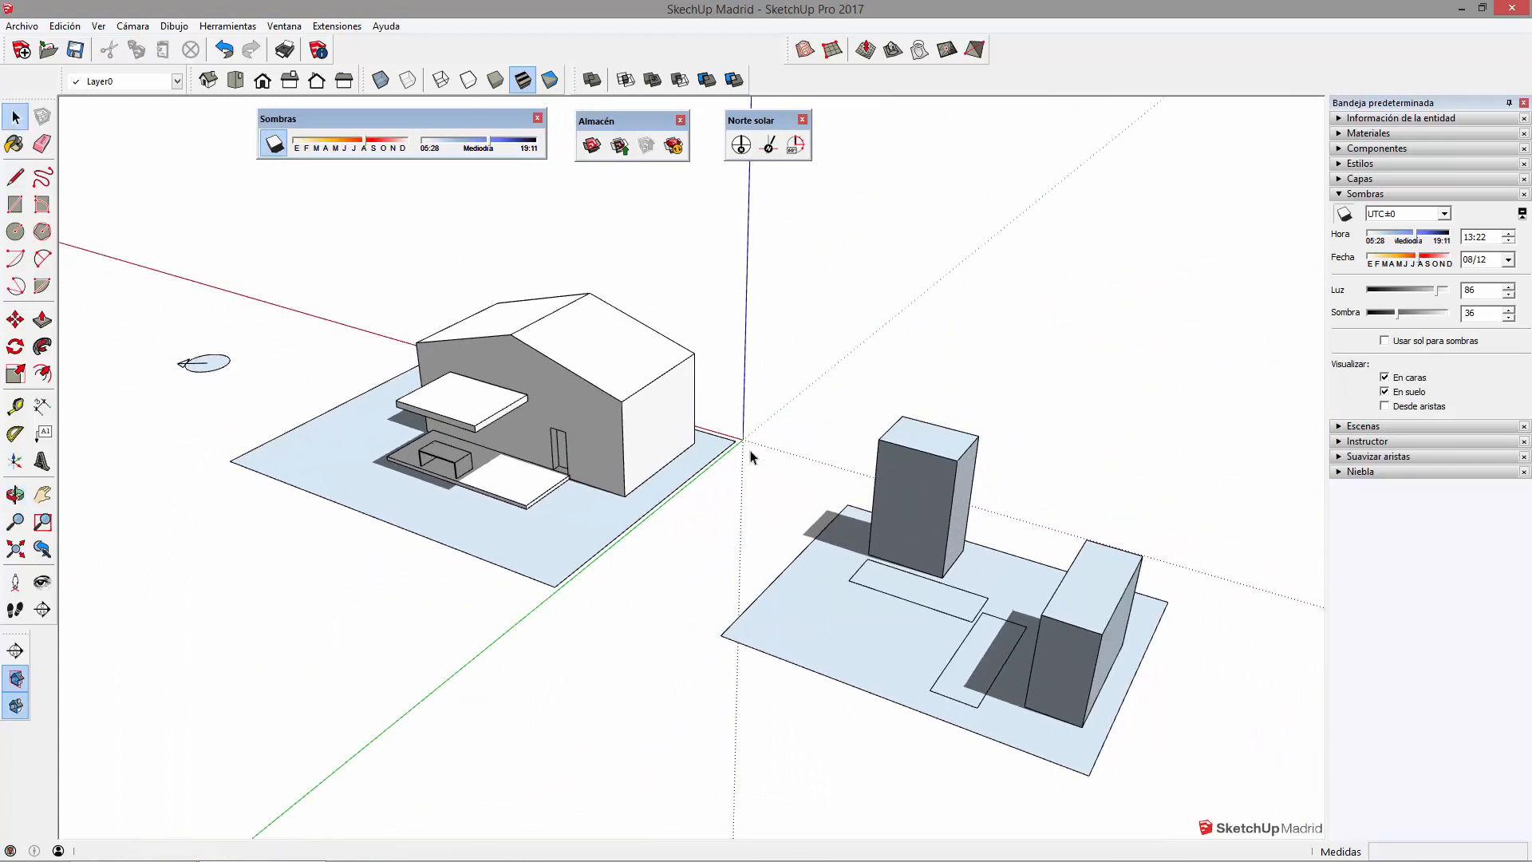
middle_click_drag(537, 486, 643, 521, "shift")
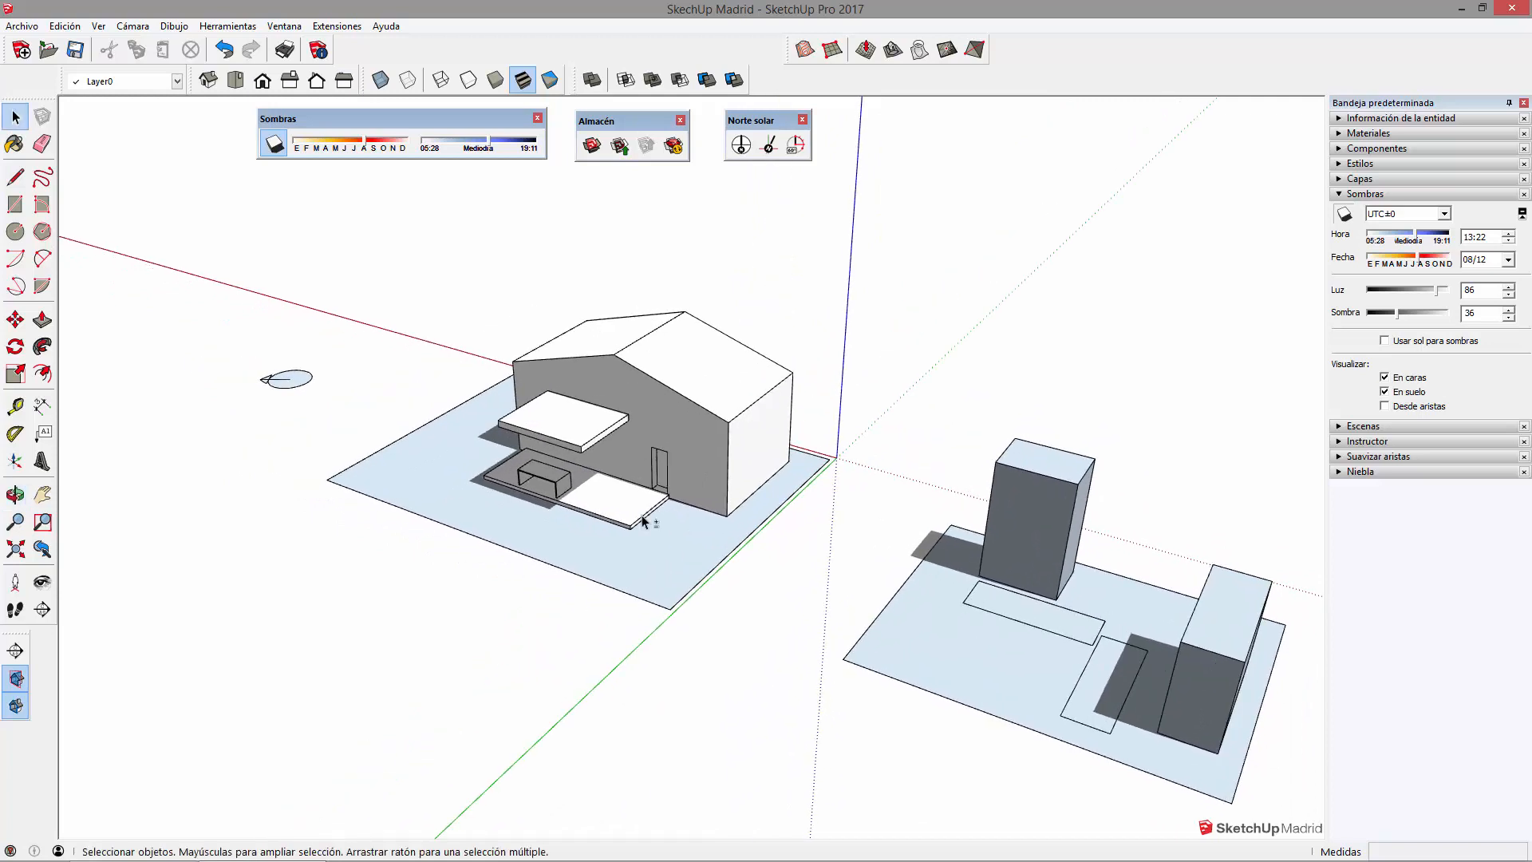